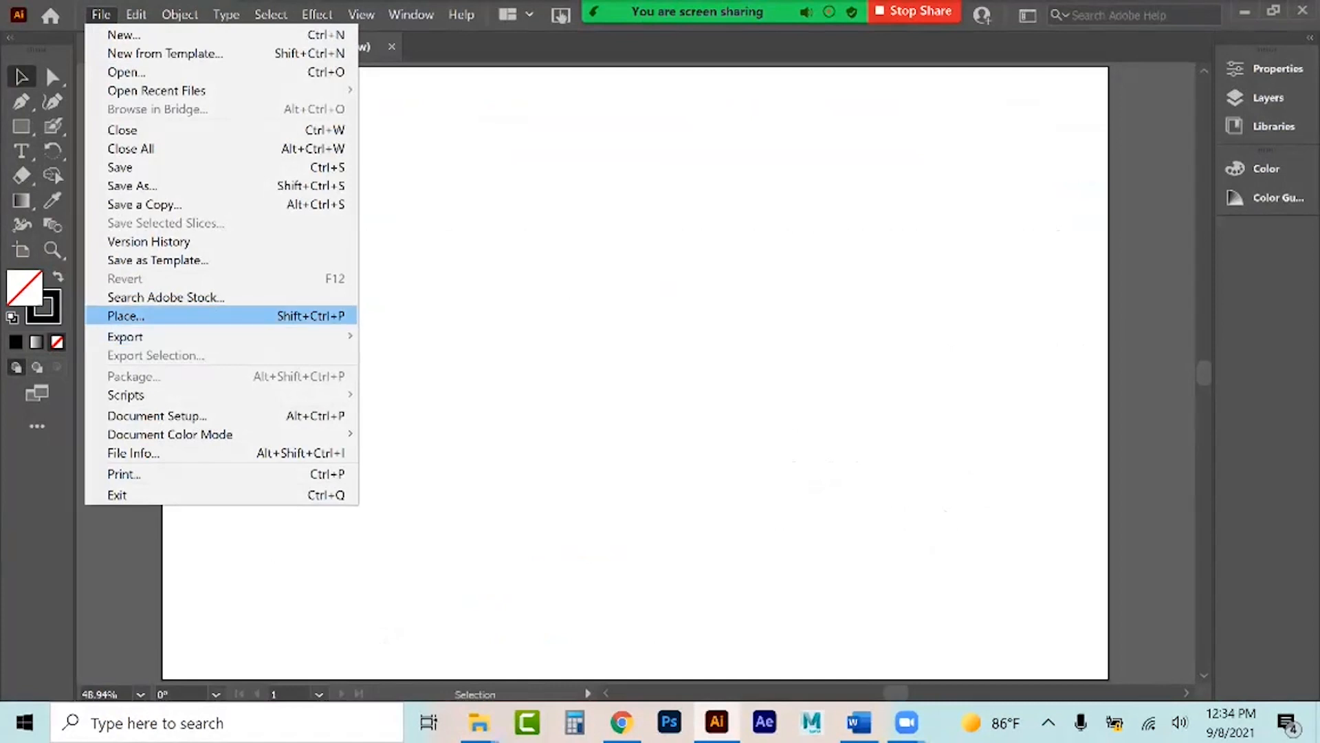
Place the Crab Shack Concepts image from Desktop > Exploration of Media Tools > Assignment 3_Illustrator near the artboard's upper-left corner.
left_click(219, 316)
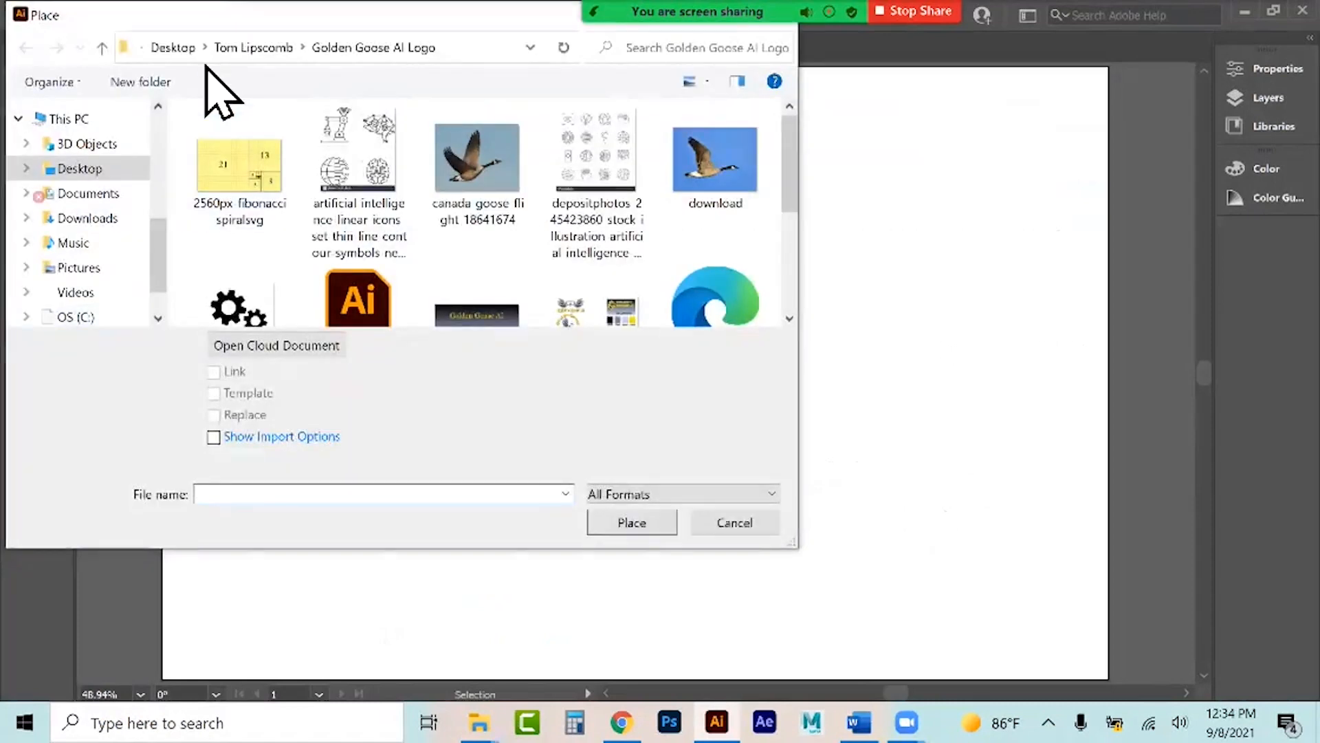
left_click(172, 47)
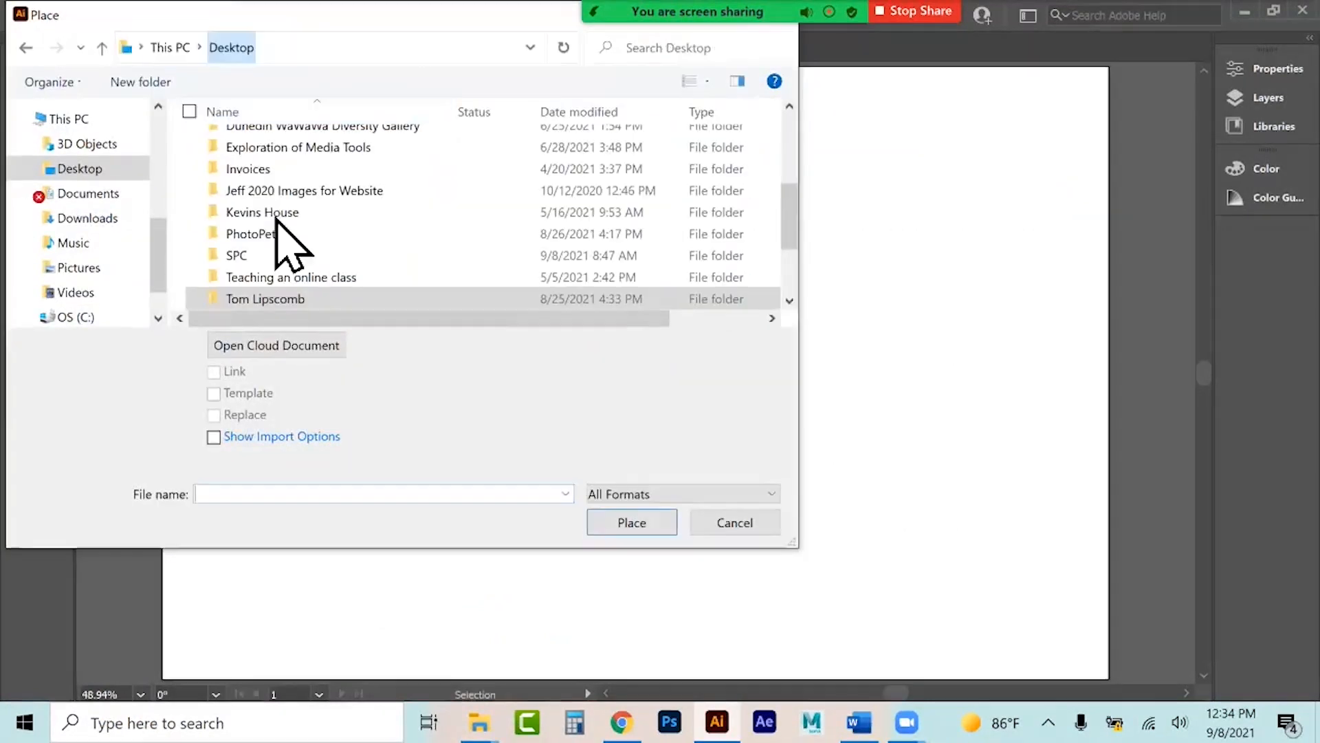
double_click(286, 147)
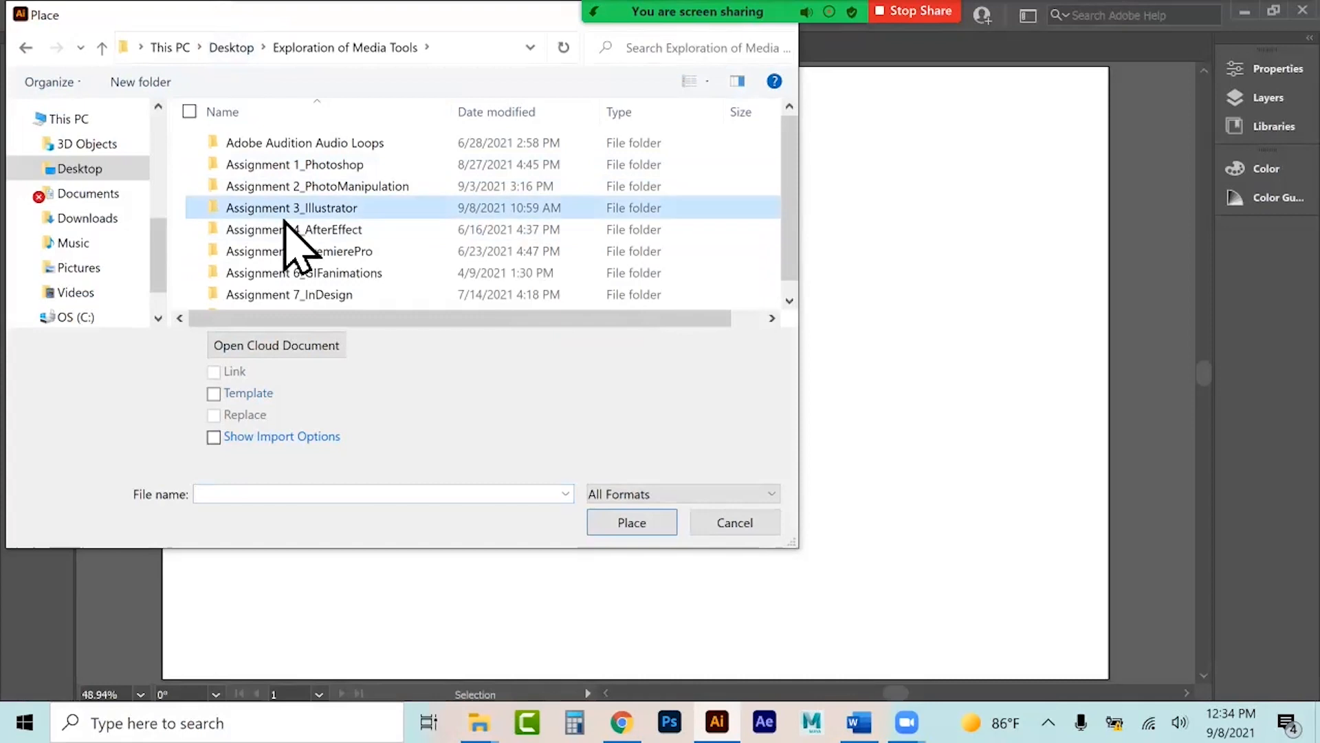
double_click(284, 214)
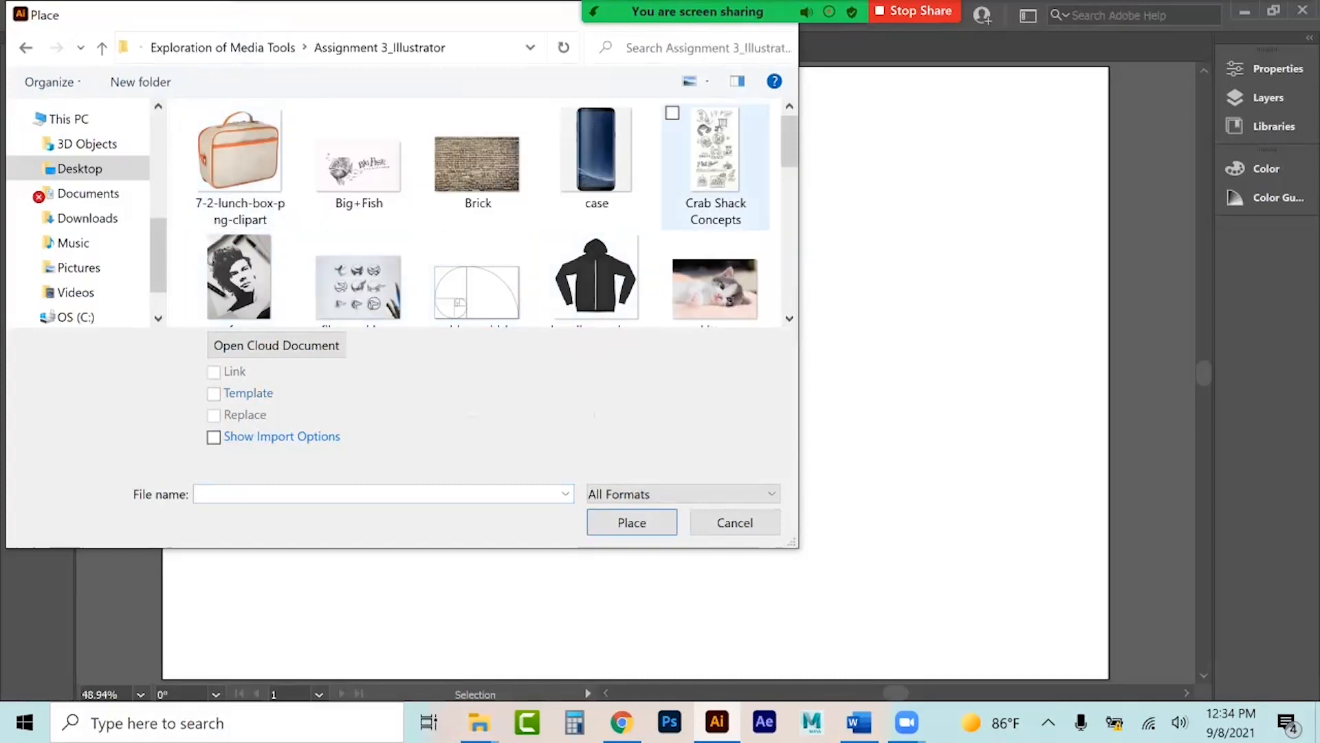
left_click(715, 167)
left_click(632, 522)
left_click(196, 89)
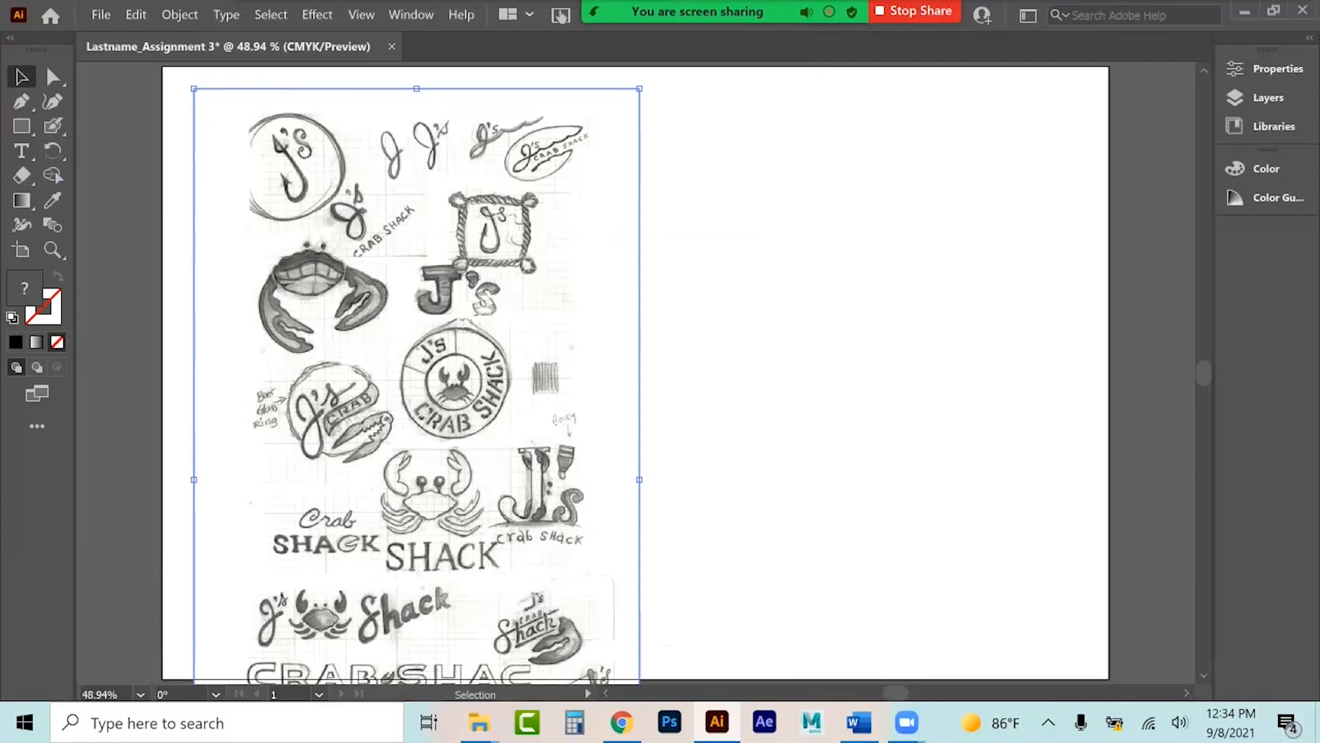
scroll(636, 373, "down", 2)
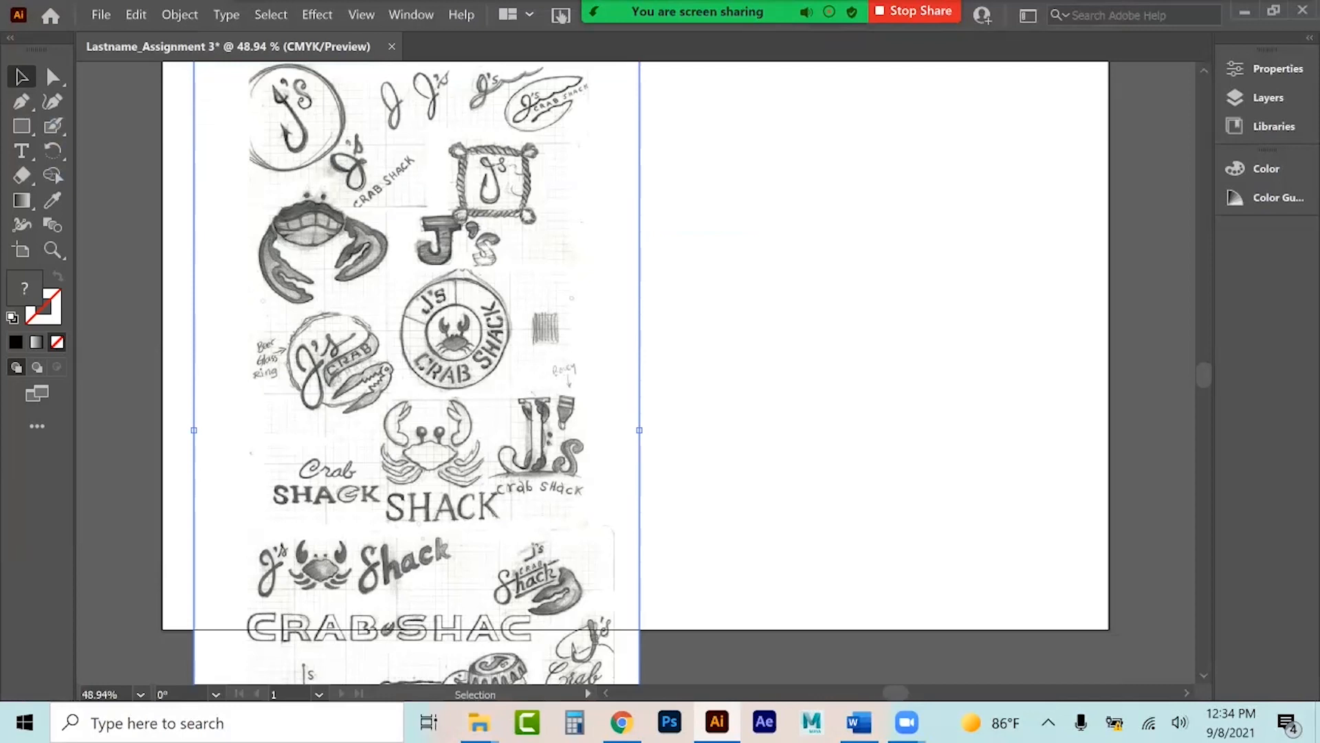
scroll(337, 234, "up", 3)
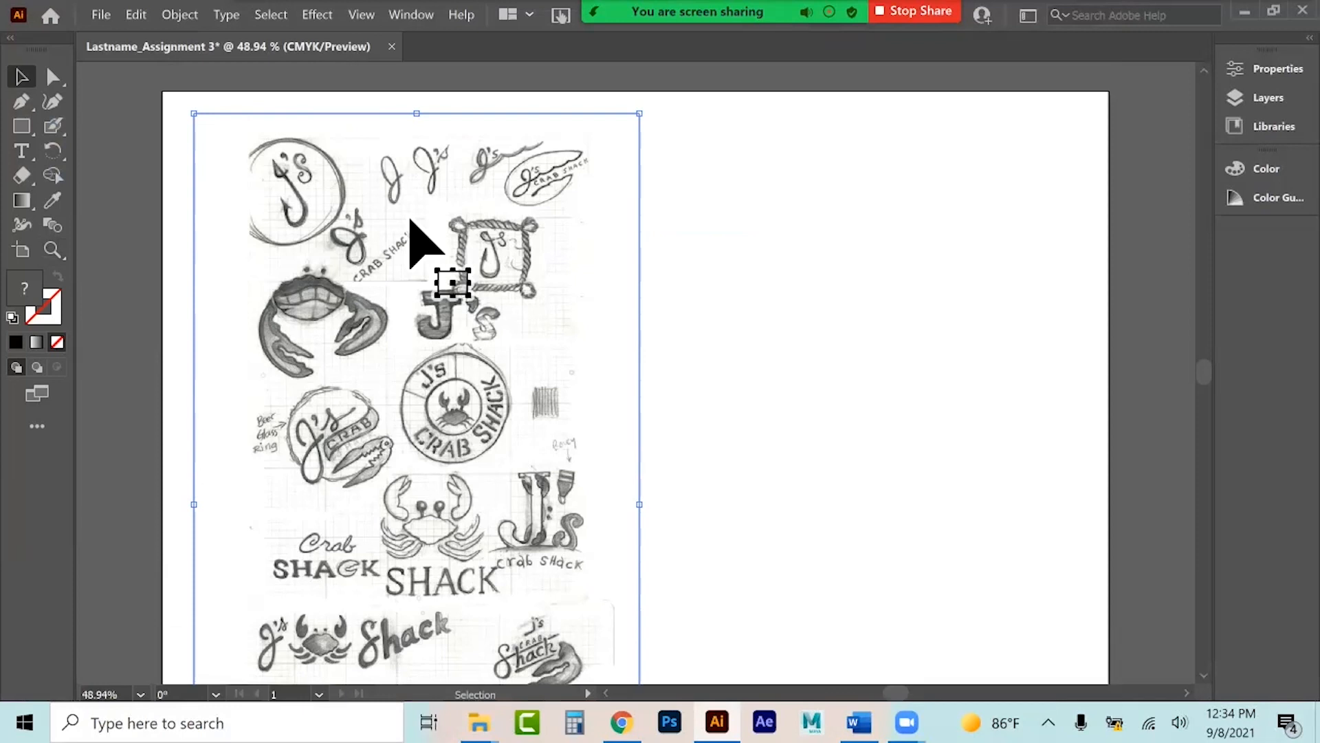
Check whether the Eraser can be used on the placed sketch sheet, and examine the contents of Layer 1.
left_click(22, 177)
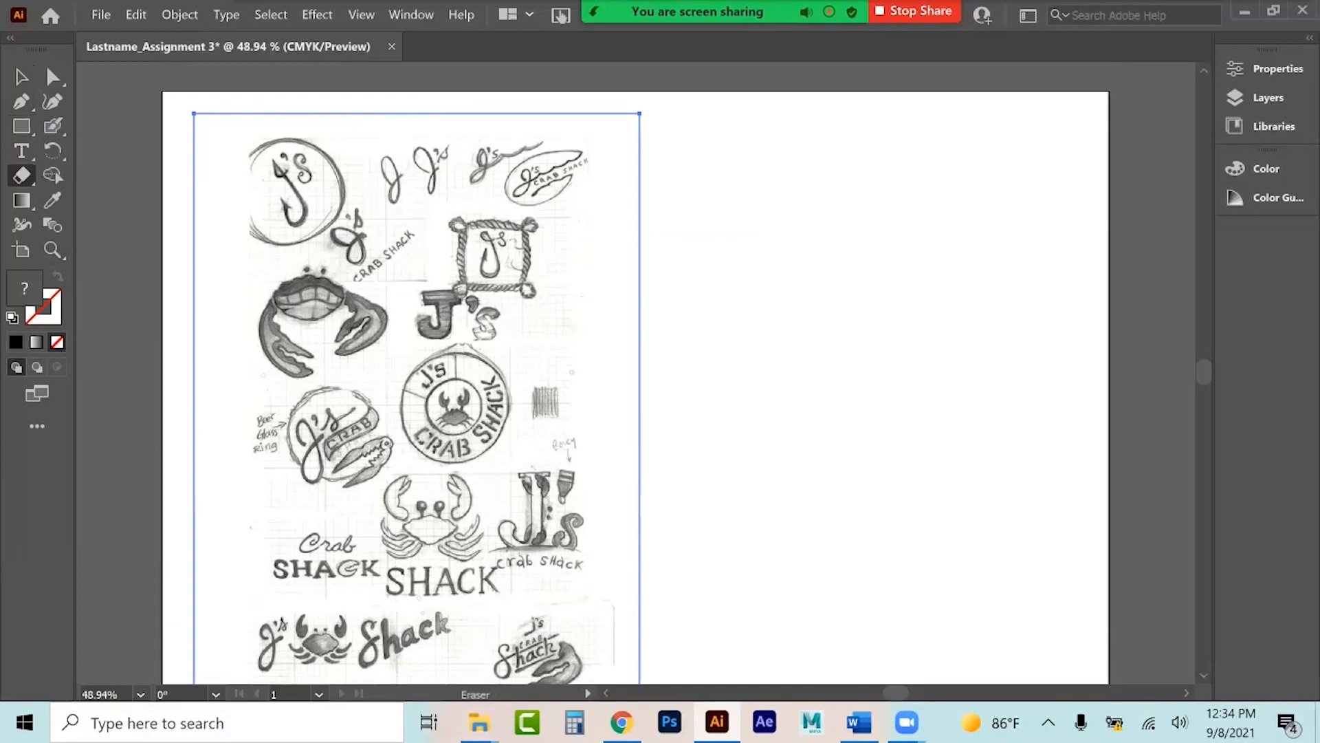
mouse_move(725, 11)
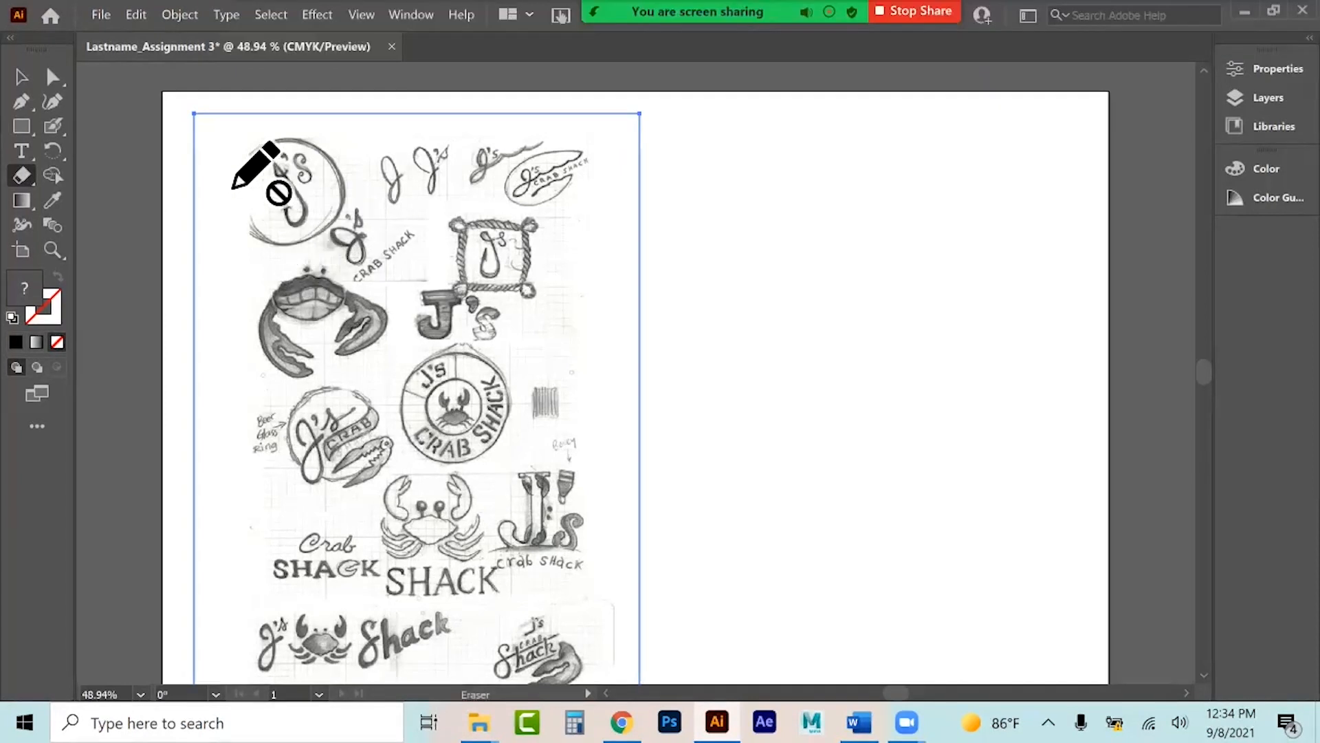
left_click(1267, 97)
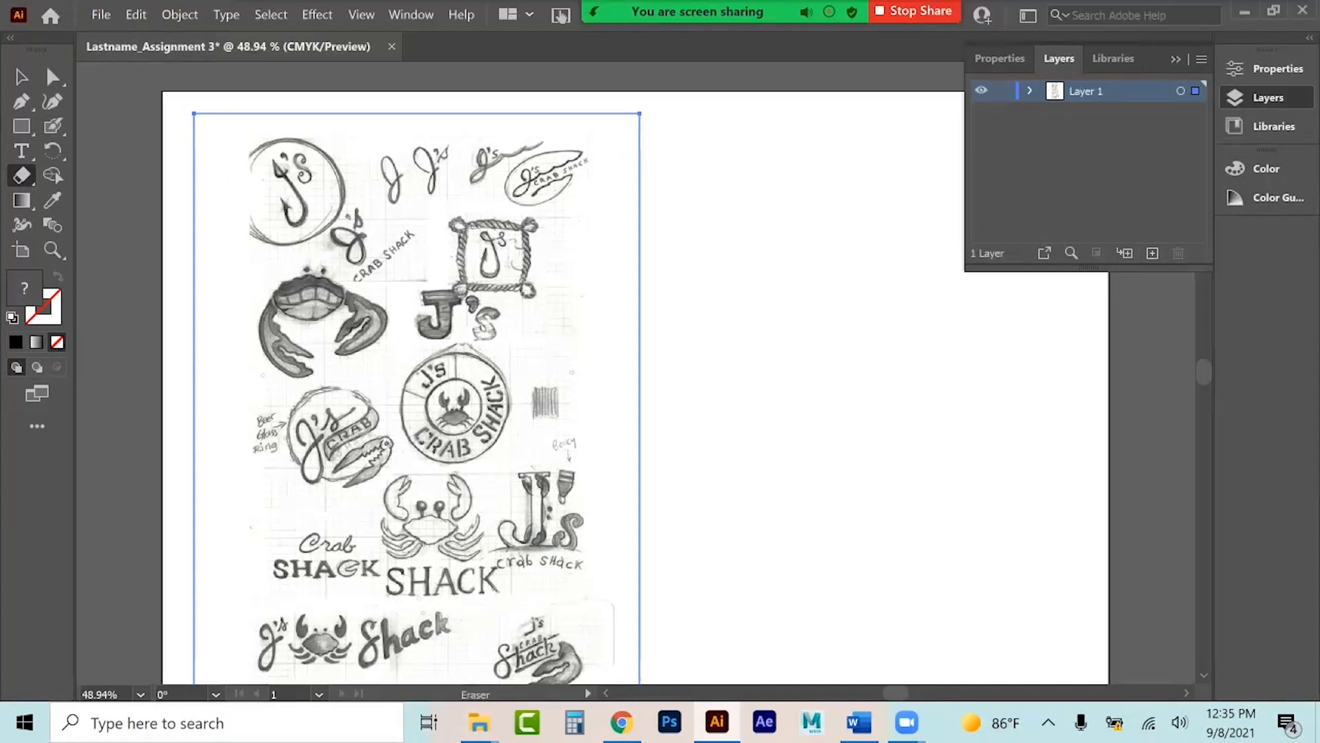
left_click(1031, 91)
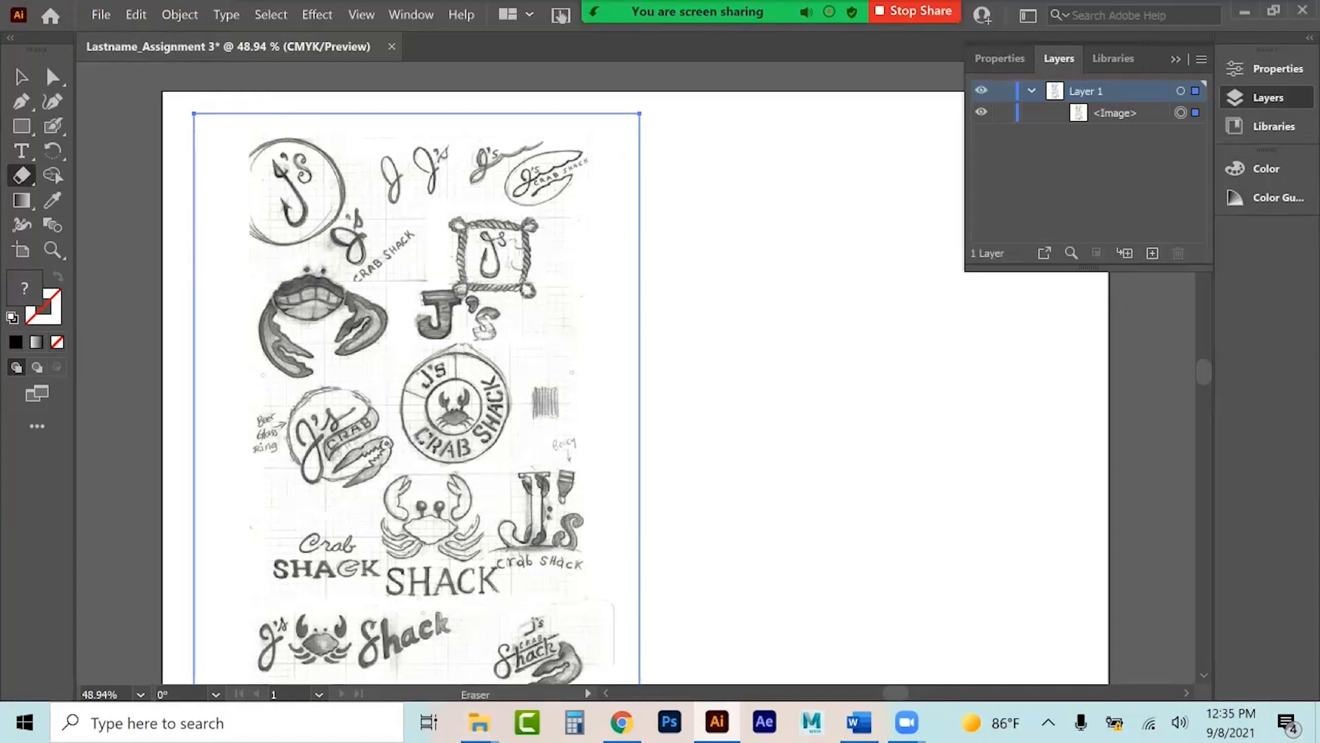
Draw a closed straight-sided Pen path around the smiling crab with claws and its adjoining J's Crab Shack lettering.
left_click(30, 105)
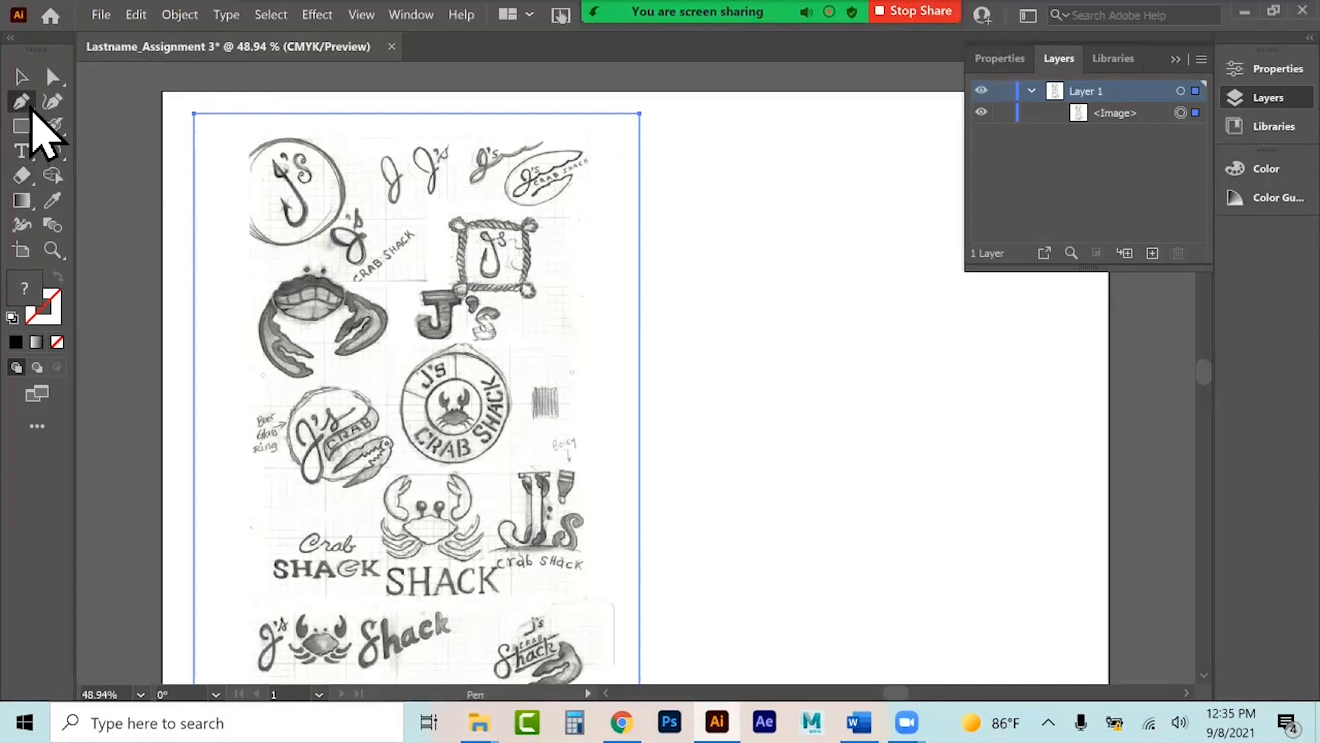
left_click(353, 193)
left_click(313, 249)
left_click(245, 274)
left_click(245, 387)
left_click(285, 397)
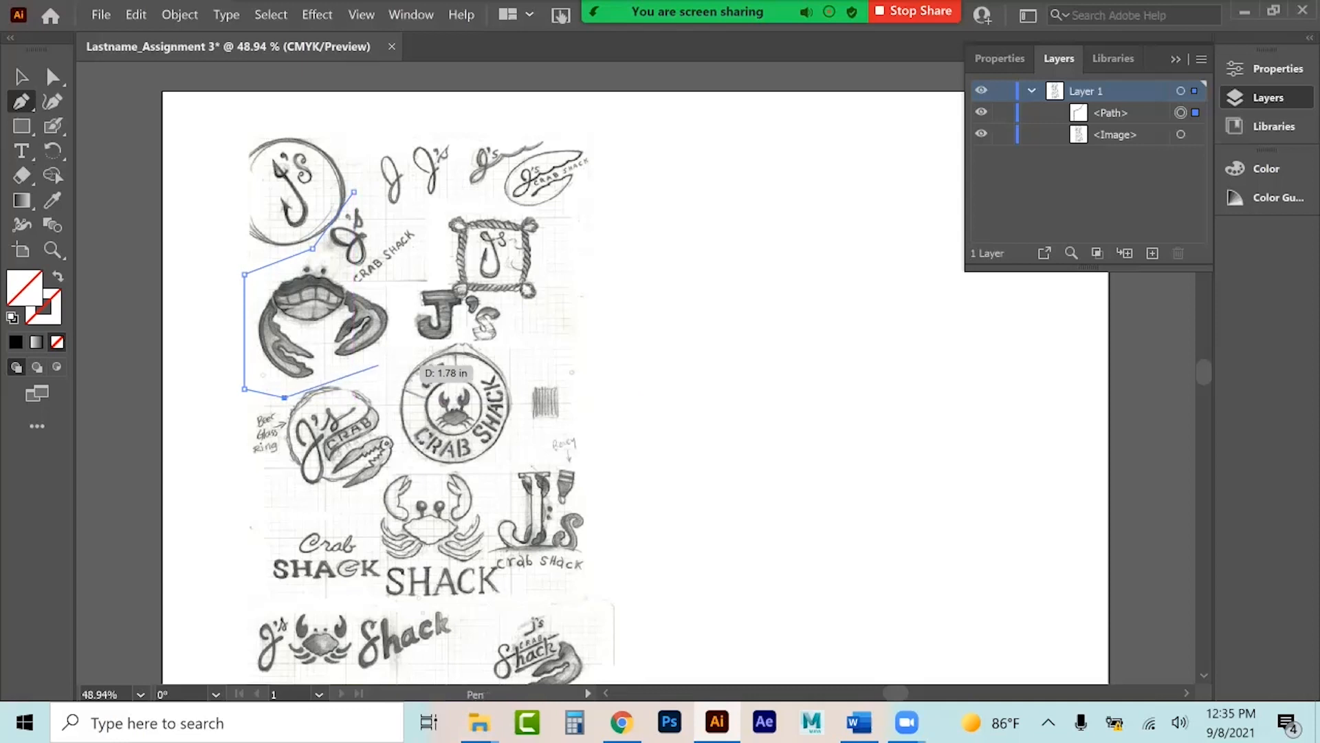
left_click(389, 357)
left_click(412, 272)
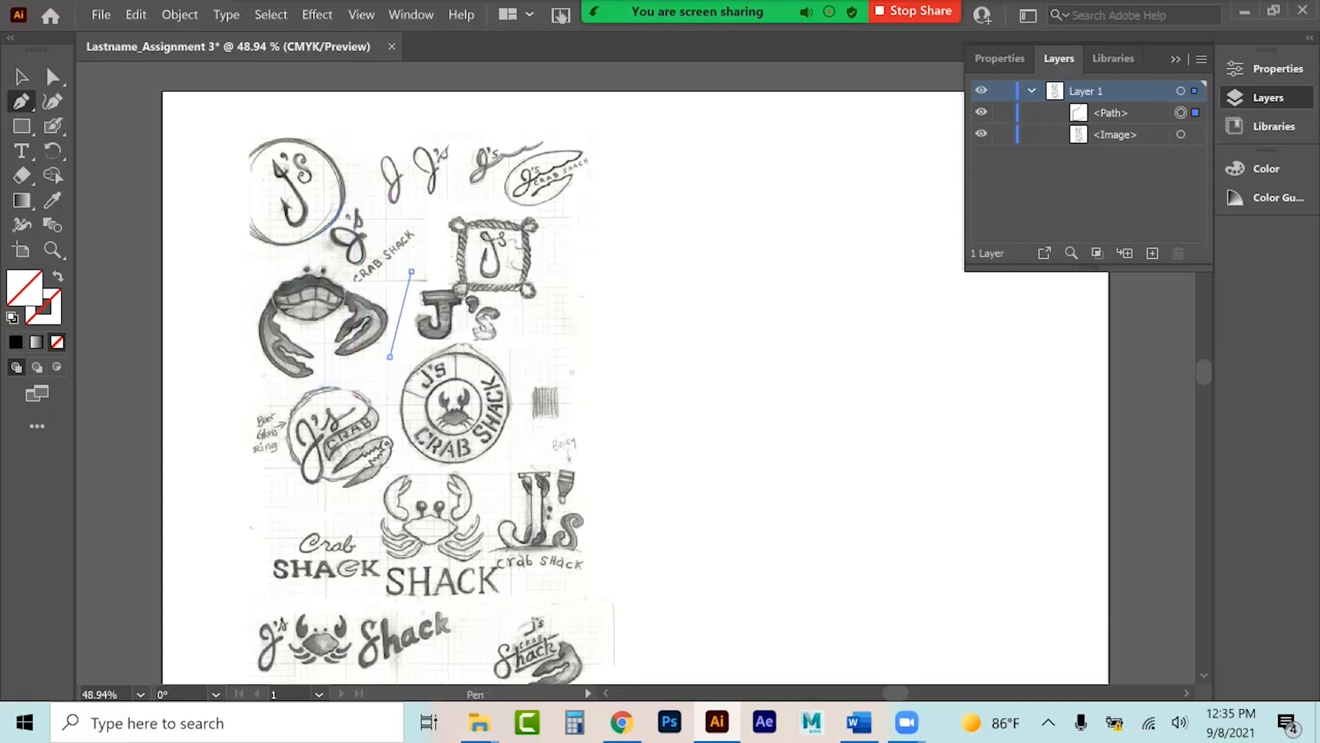
left_click(437, 222)
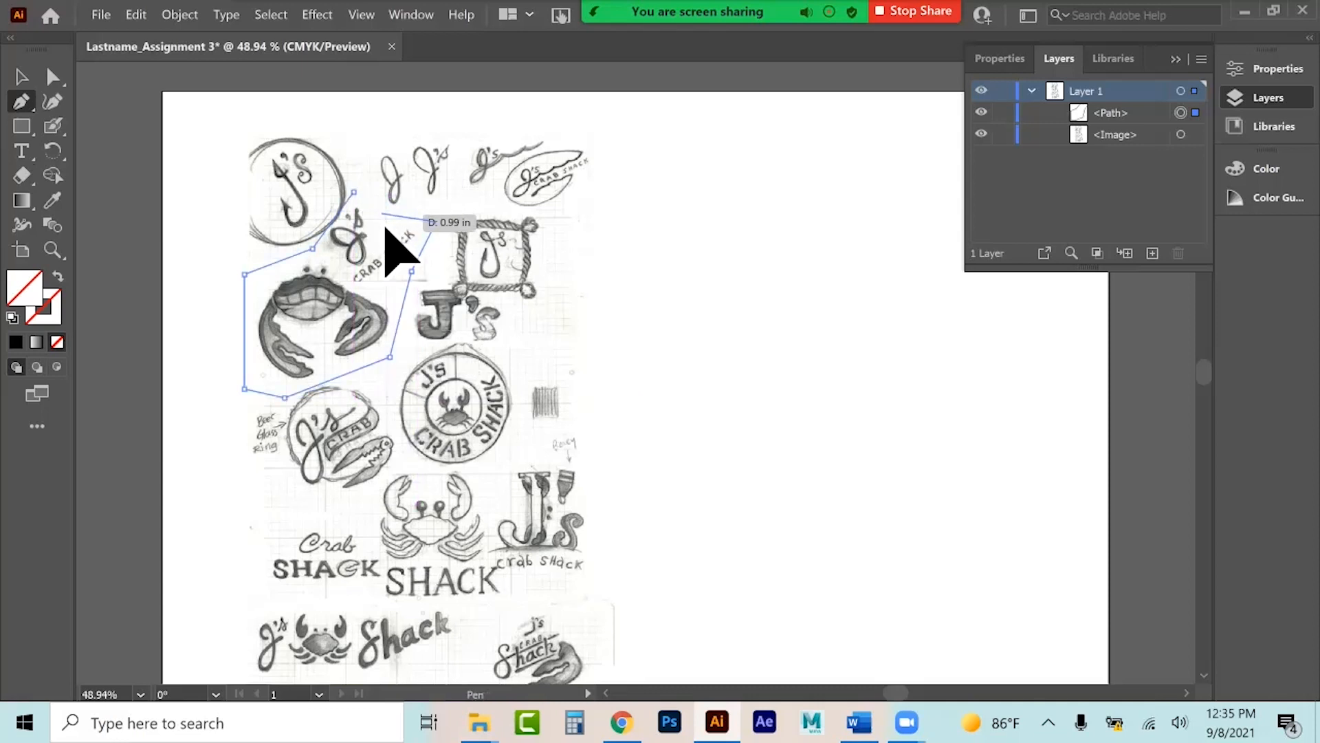
left_click(353, 192)
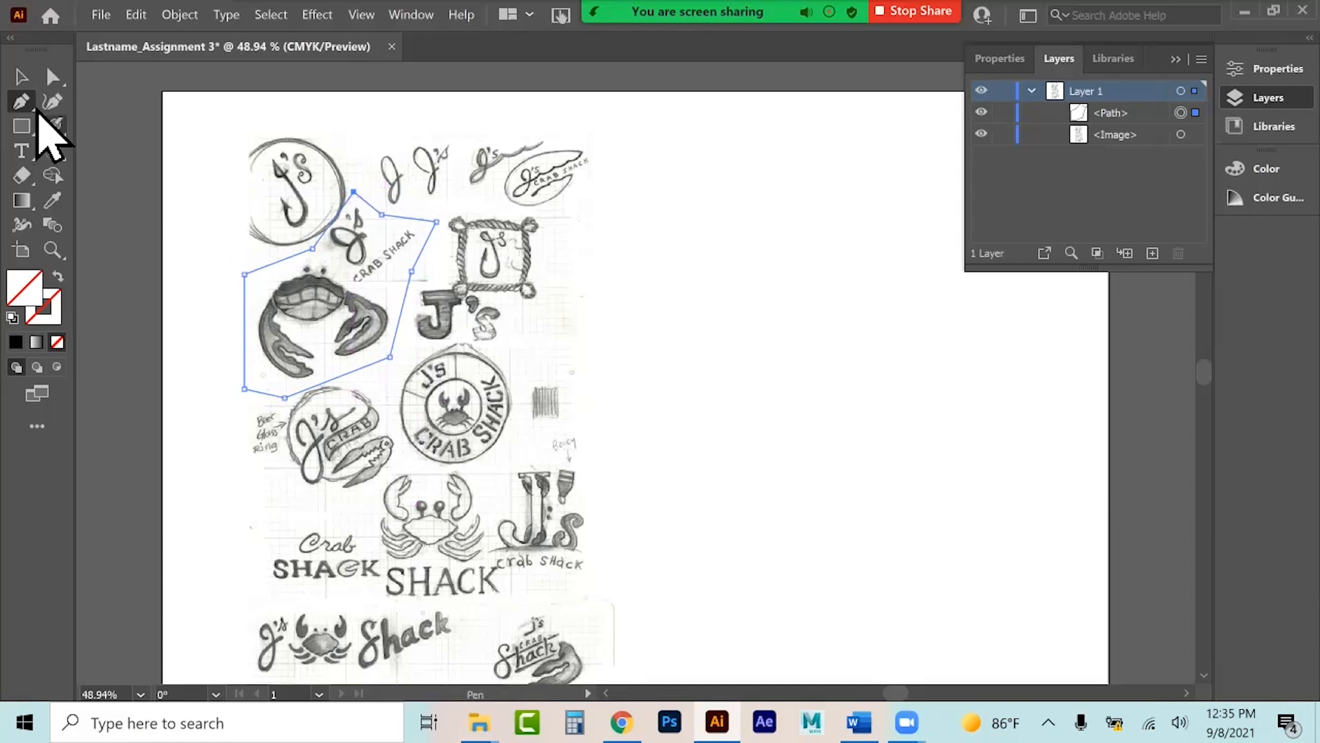
Fill the closed path with black and make it a clipping mask for the placed sketch image.
left_click(21, 76)
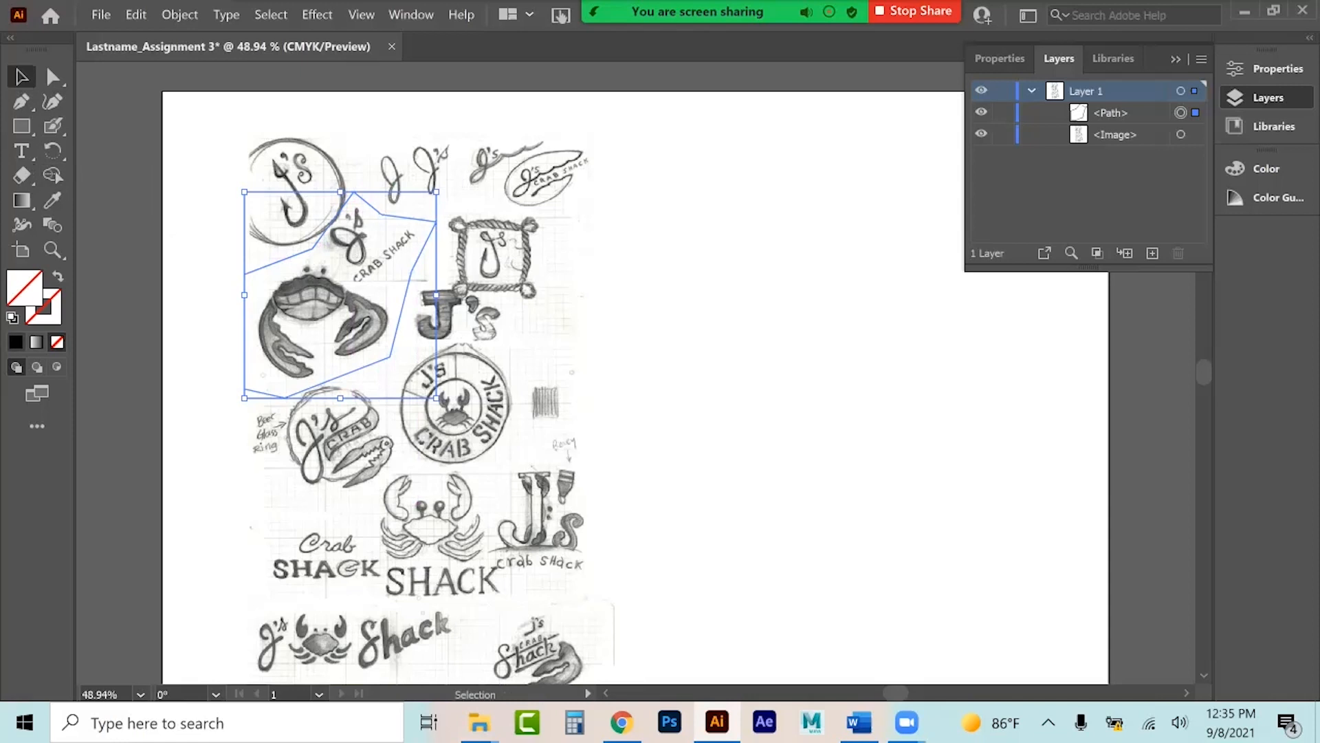
left_click(15, 342)
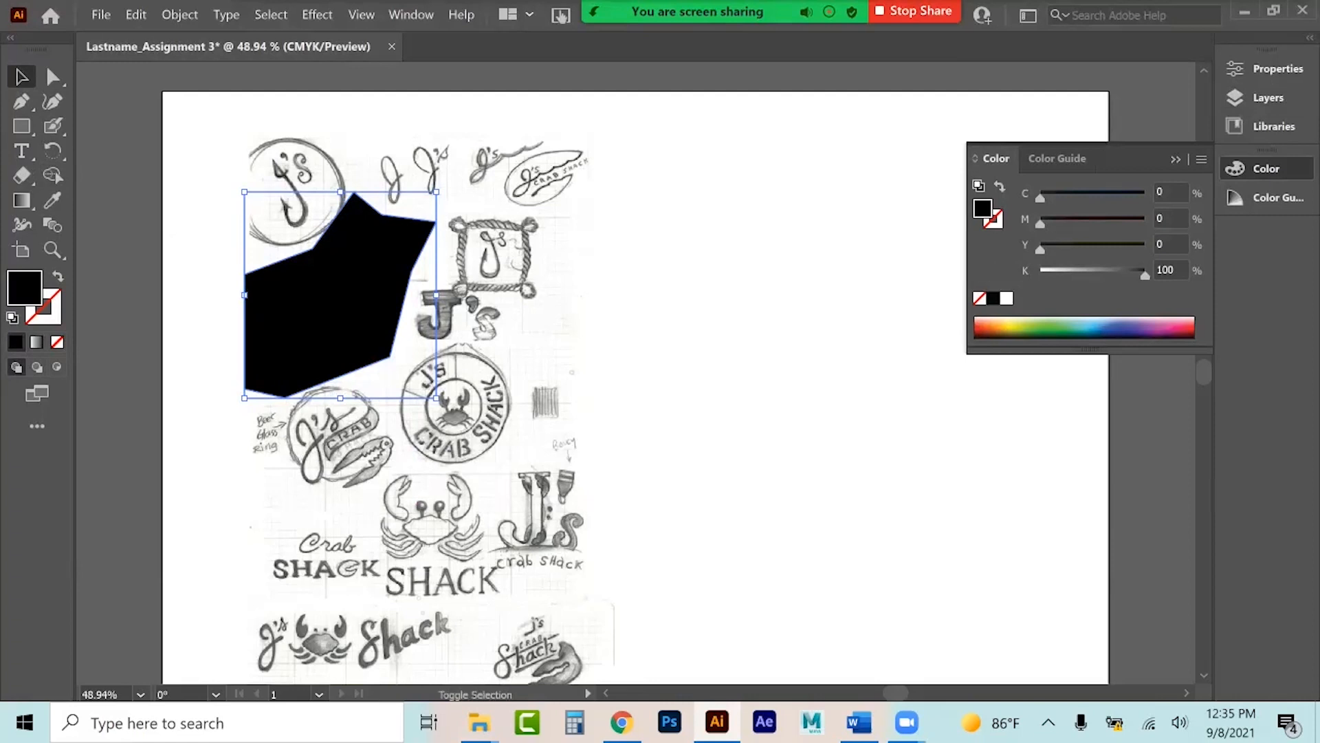
left_click(453, 413, "shift")
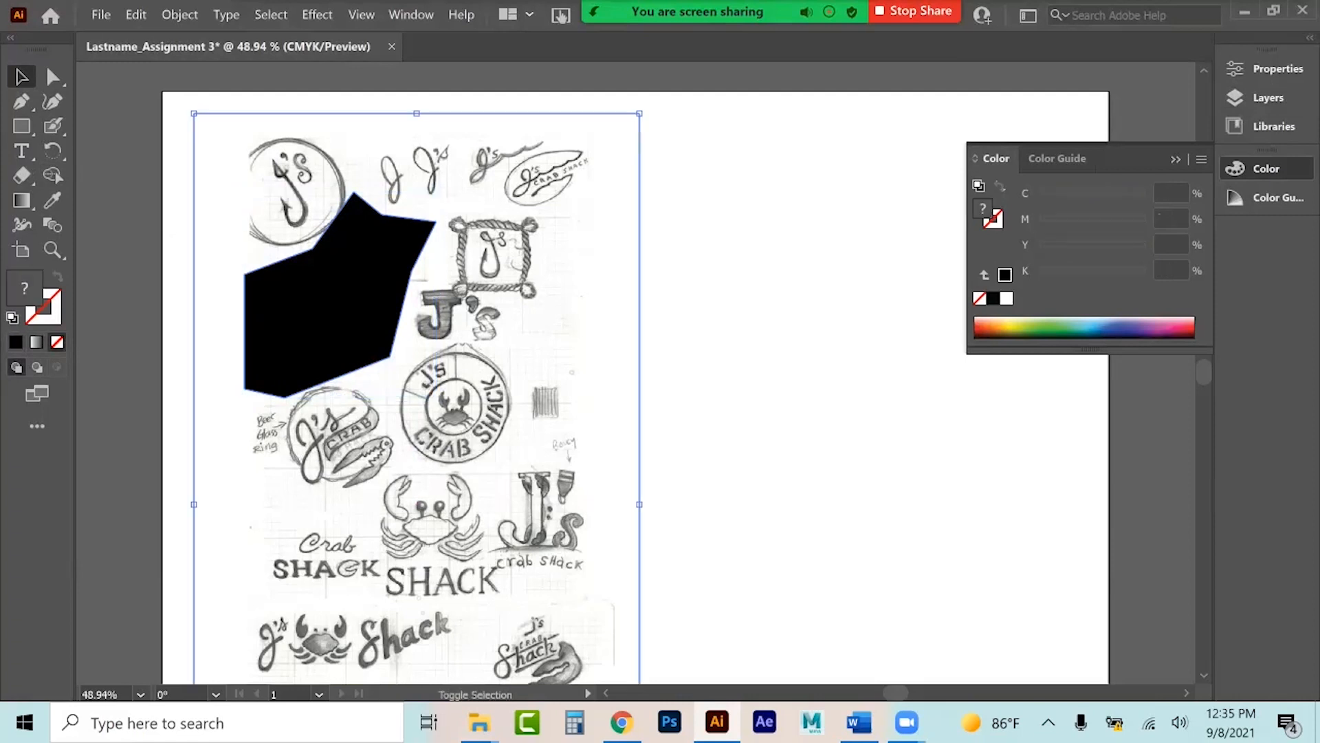
right_click(498, 149)
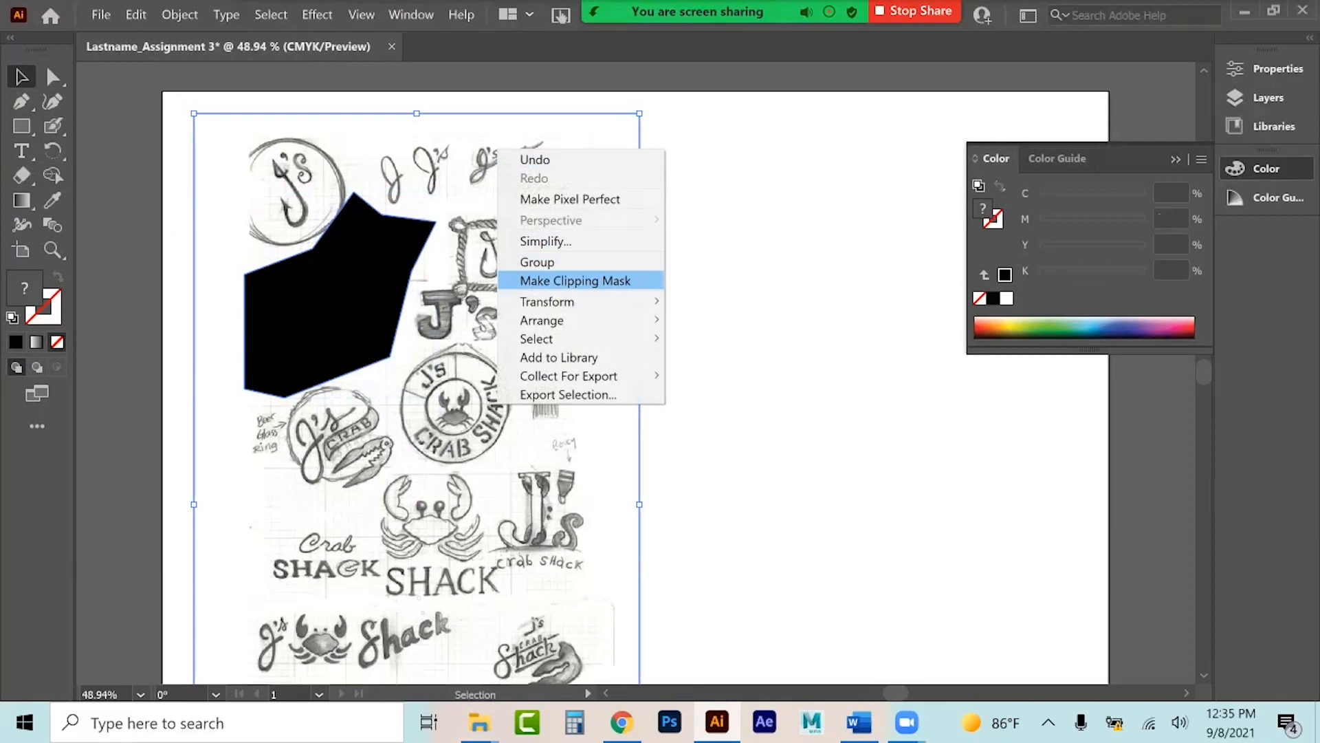
left_click(525, 282)
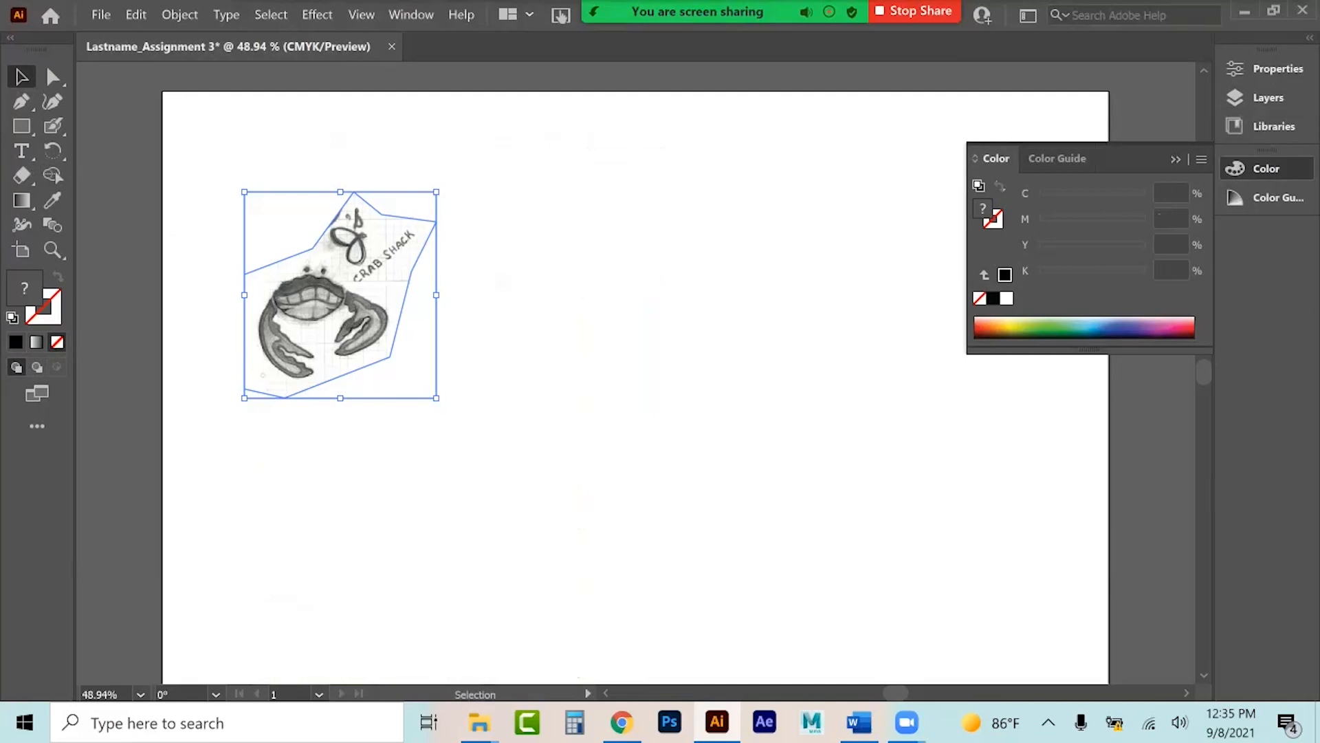
Move the clipped crab sketch toward the artboard's upper-left corner and enlarge it proportionally by about half.
left_click(180, 254)
left_click(316, 303)
left_click(180, 255)
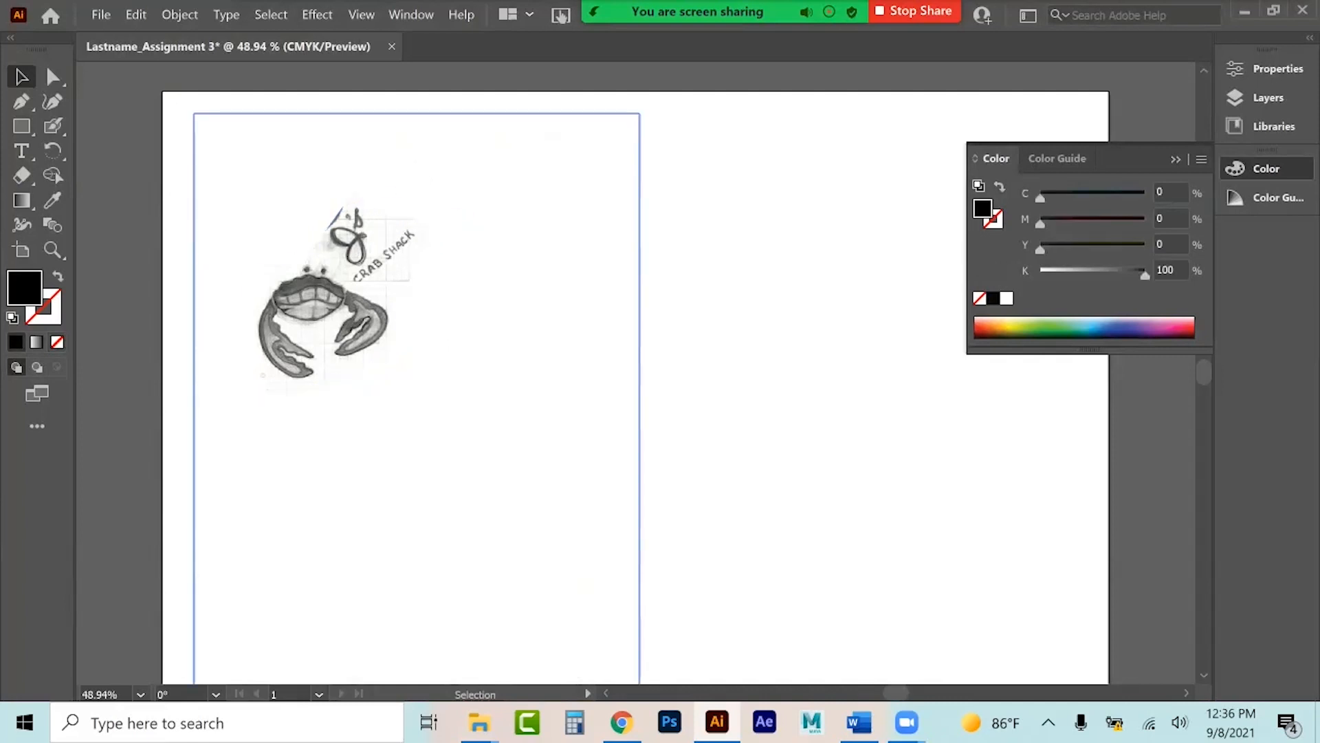
left_click(317, 302)
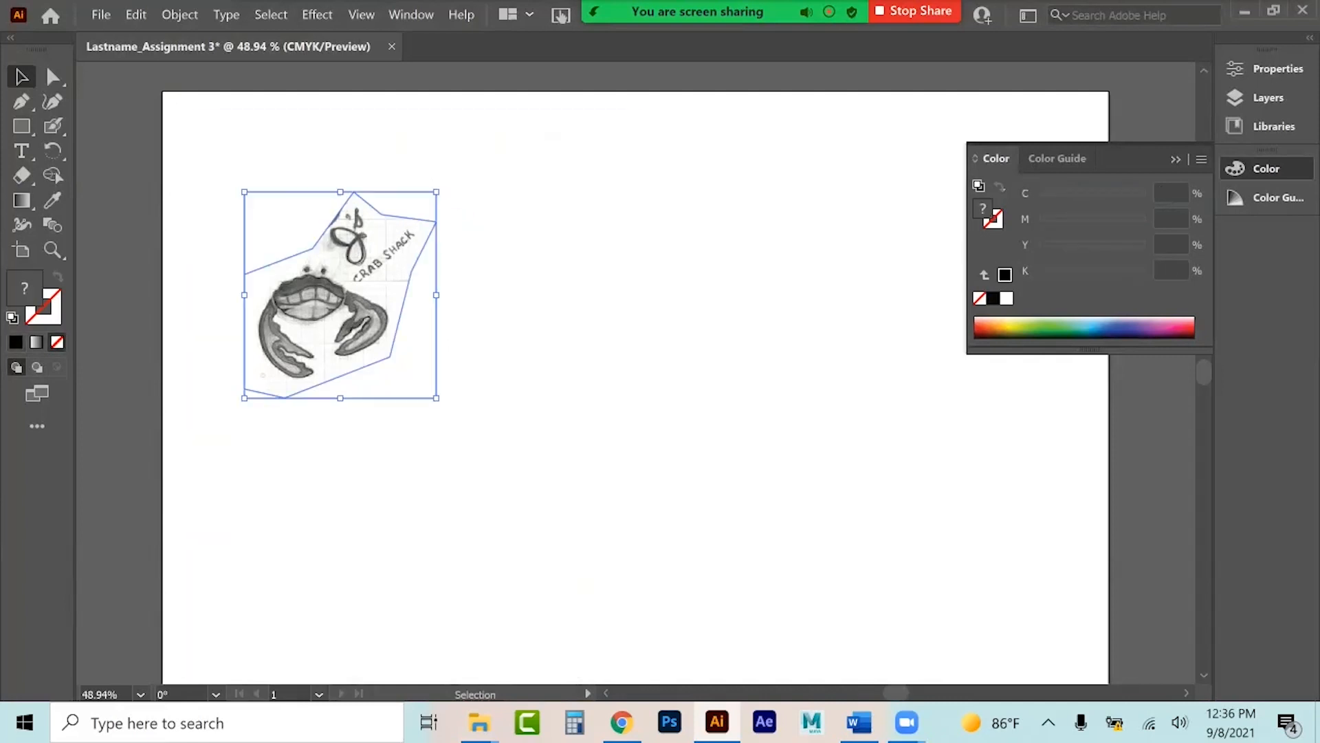
left_click_drag(361, 268, 309, 194)
left_click_drag(384, 323, 488, 433)
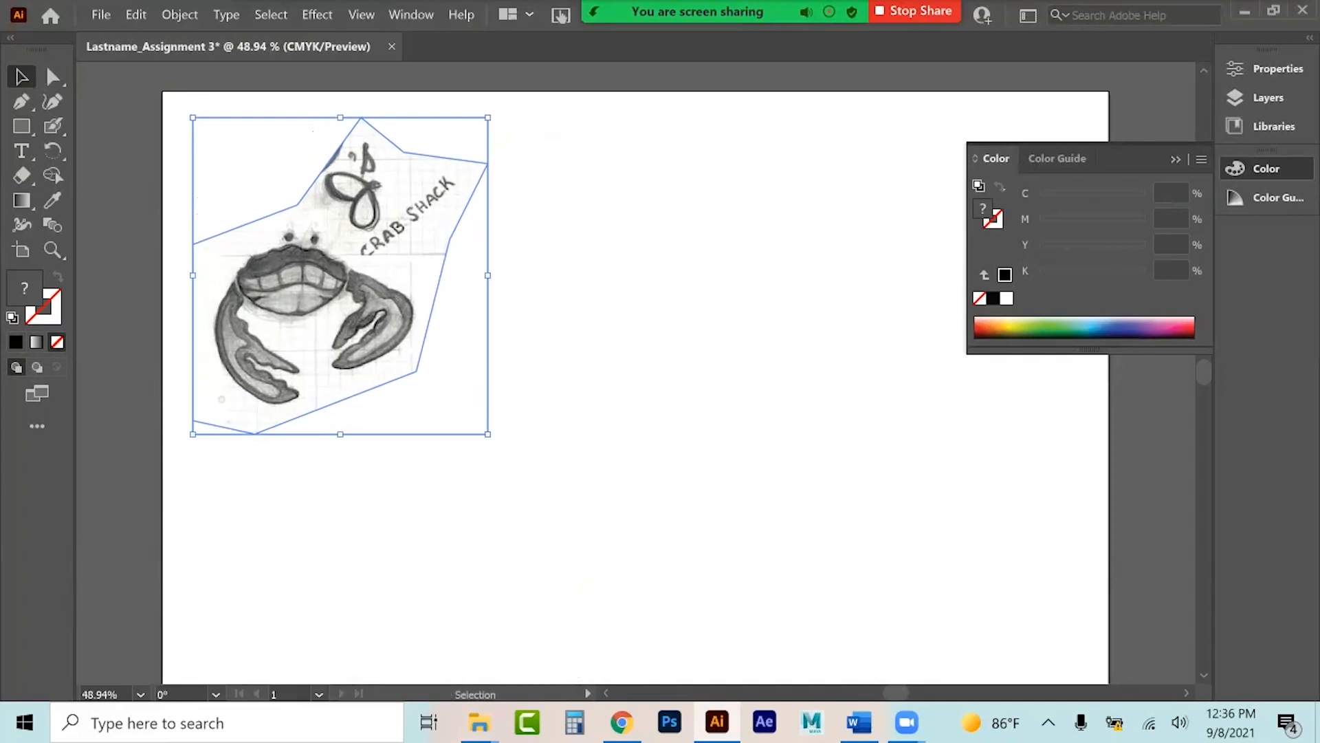
Lock Layer 1 holding the sketch and add a new layer above it.
left_click(1259, 97)
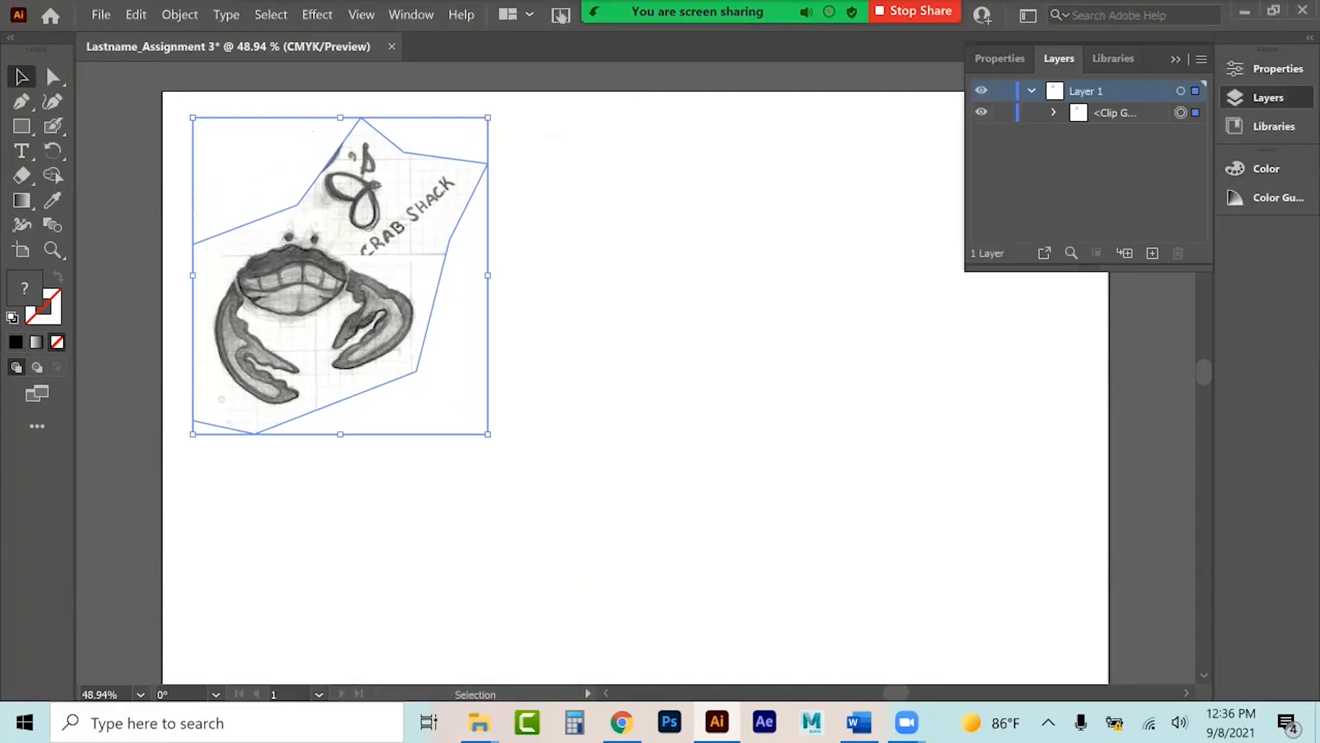
left_click(1003, 91)
left_click(1031, 91)
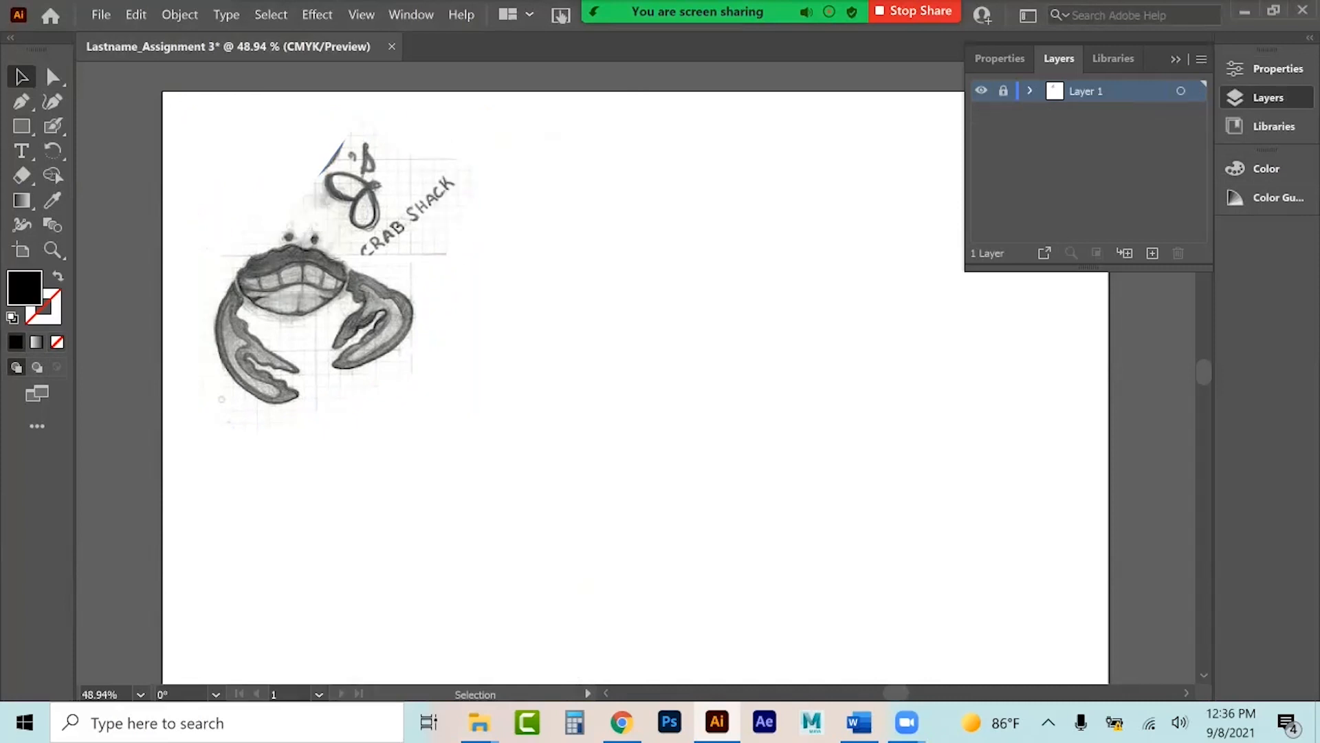
left_click(1153, 253)
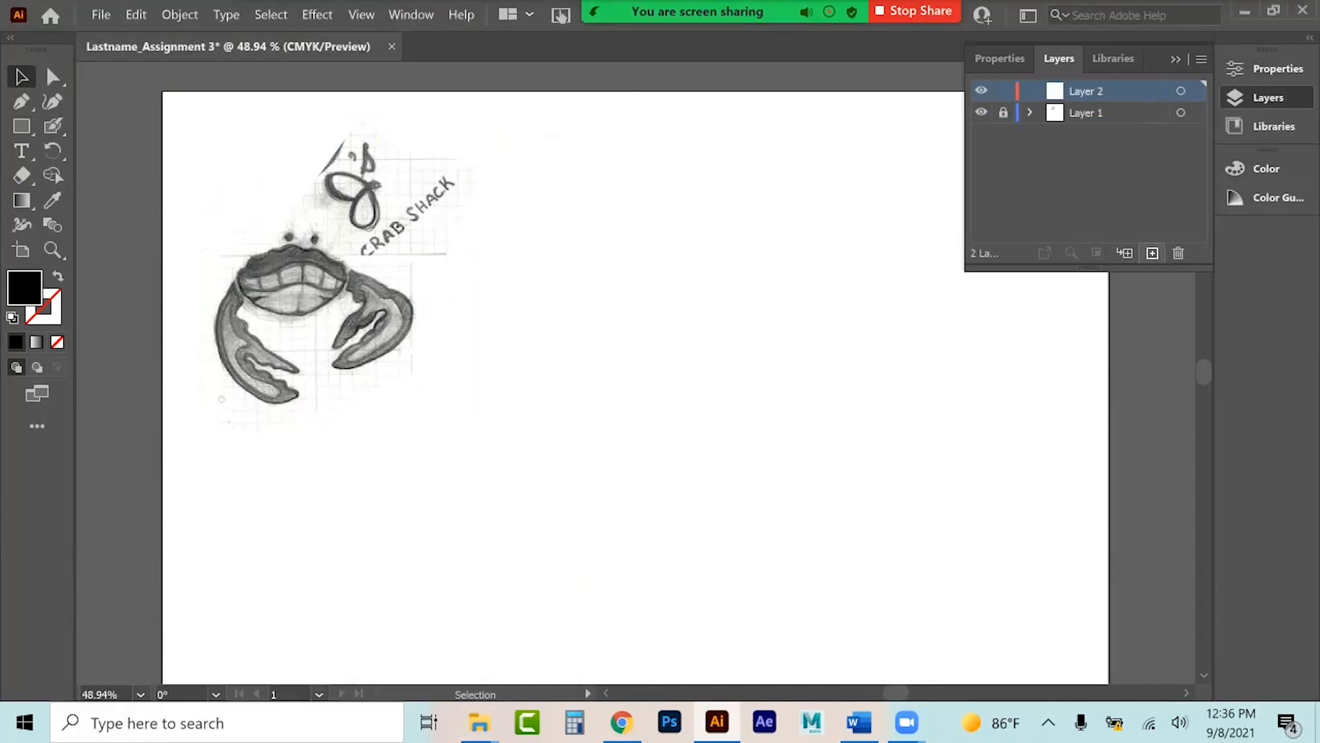
Set the Blob Brush to 100% roundness with a slightly larger brush size for tracing the crab.
left_click(52, 250)
left_click(259, 312)
left_click(782, 361)
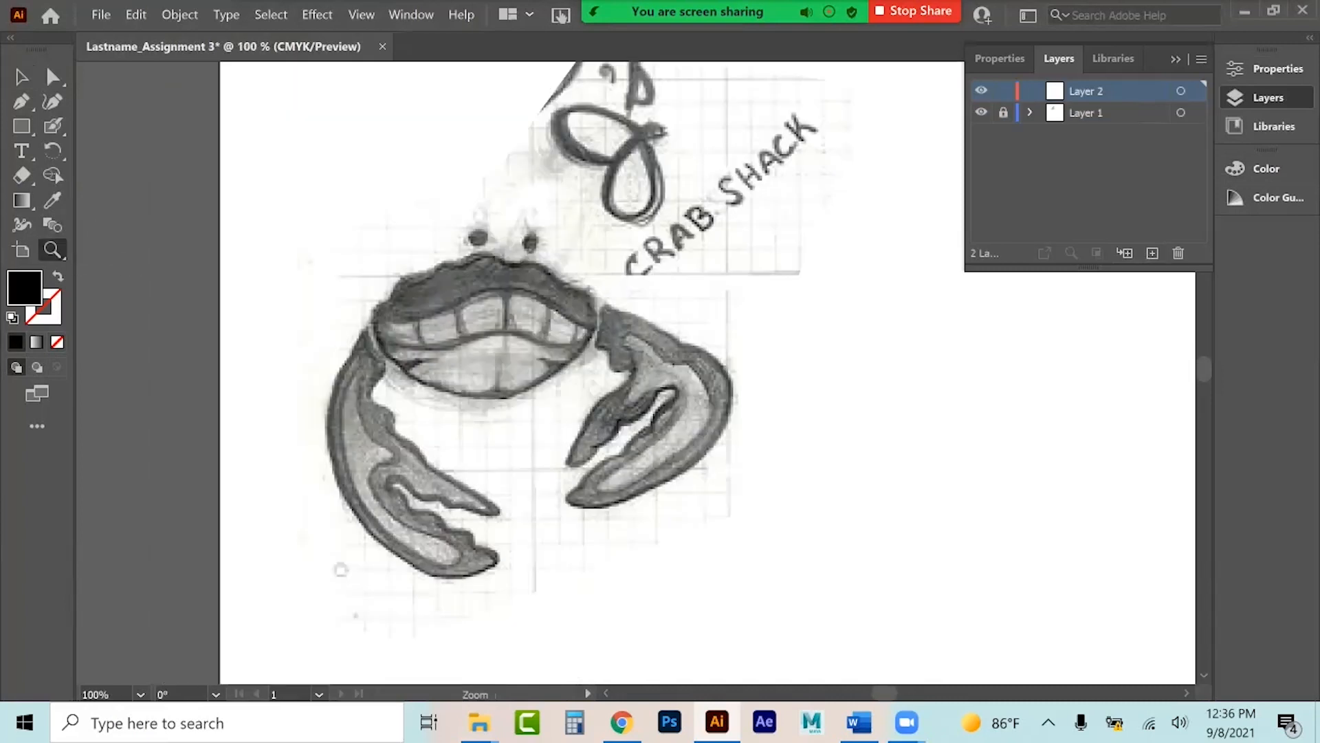
left_click(511, 372)
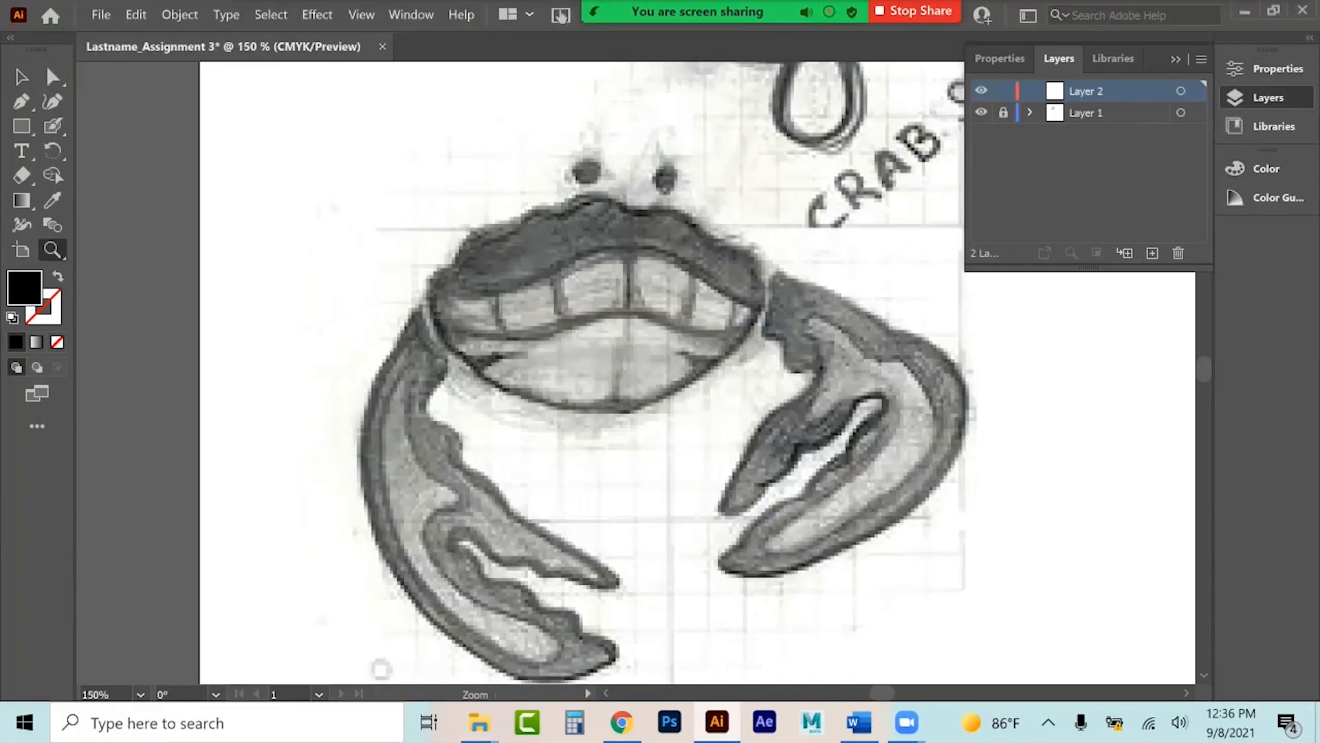
scroll(511, 372, "down", 1)
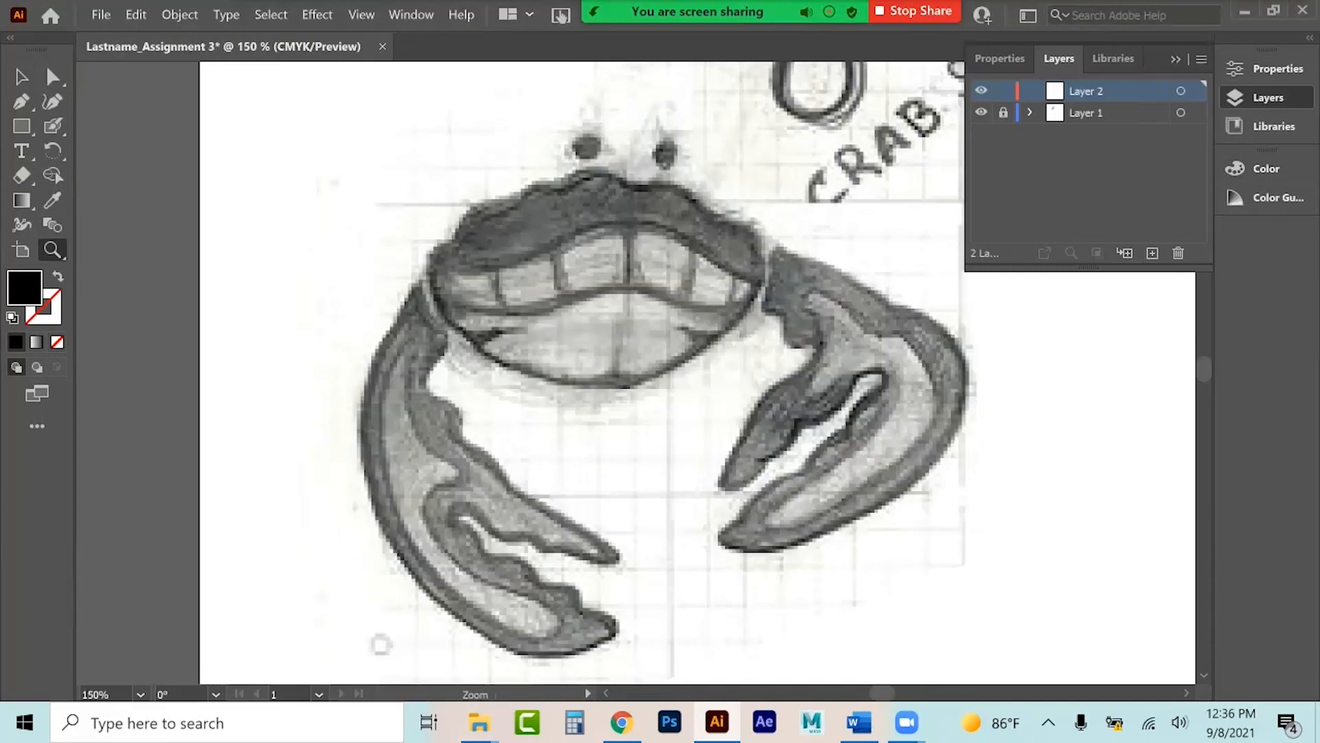
left_click(1176, 60)
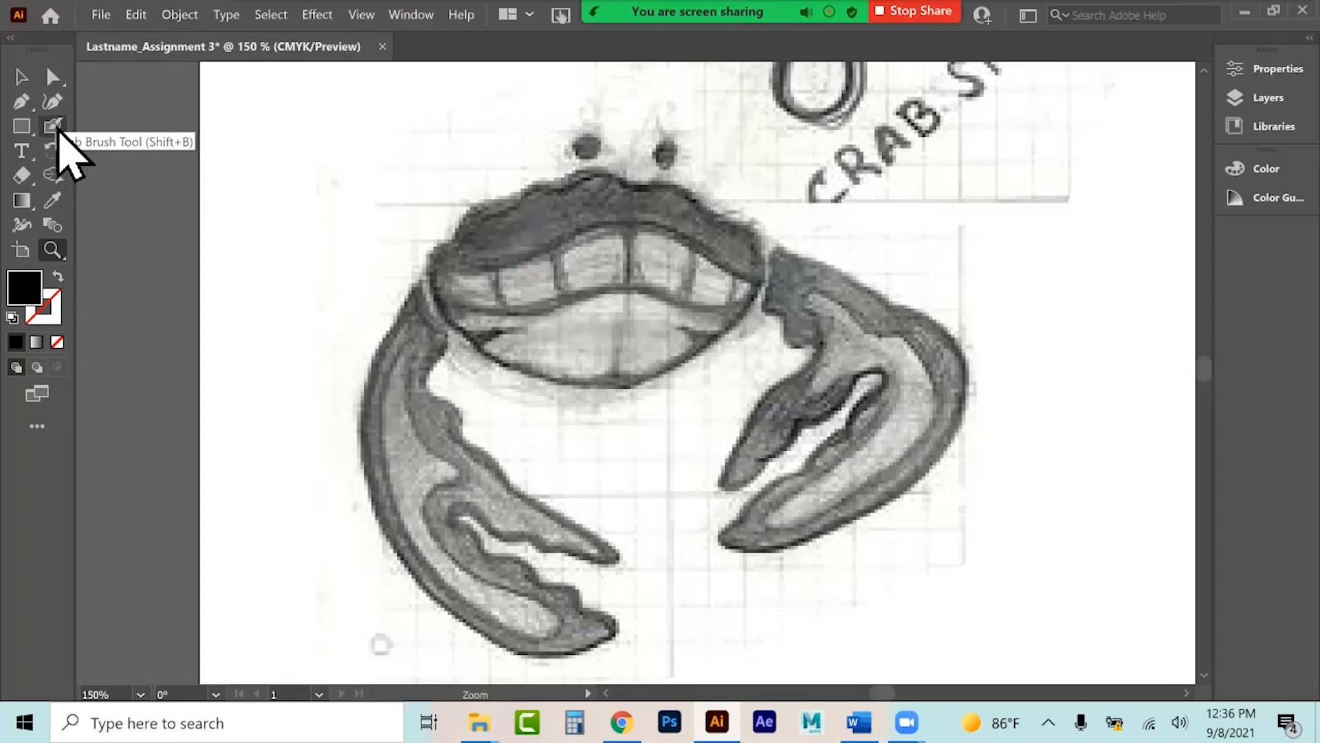
left_click(51, 131)
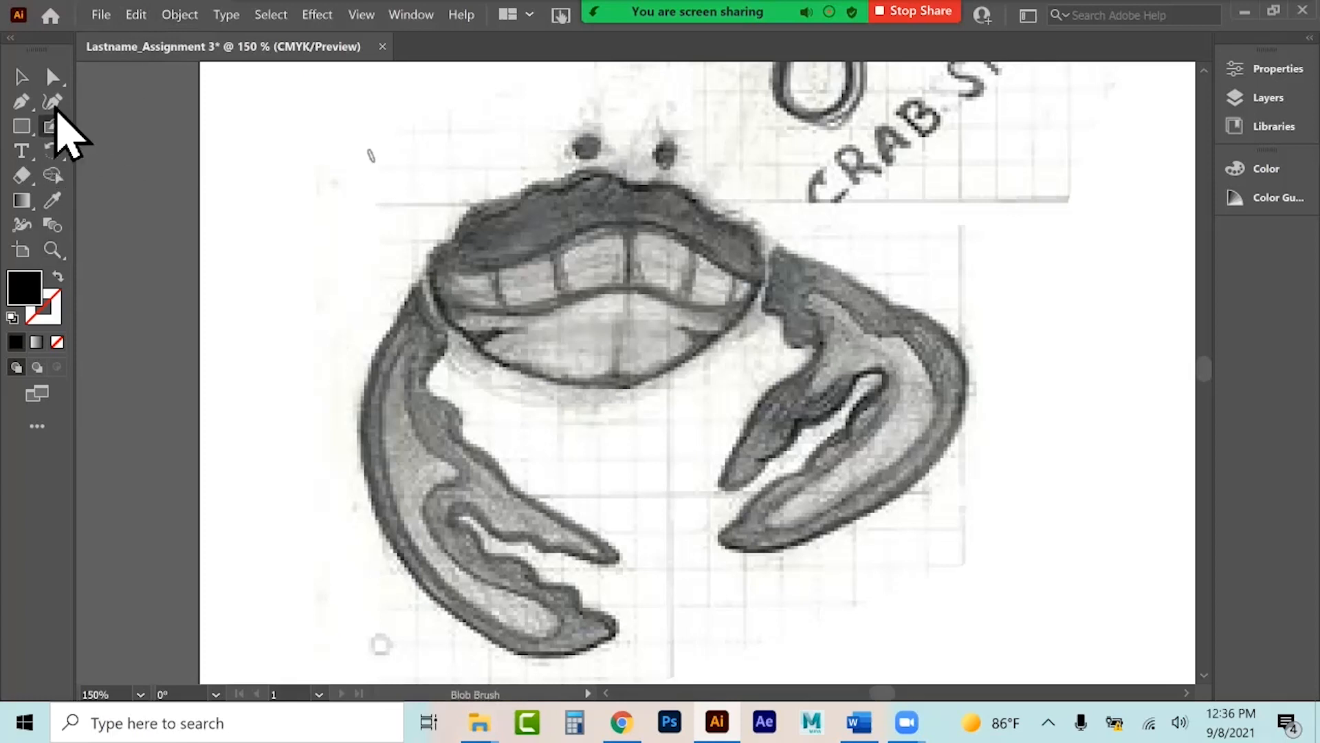
double_click(55, 126)
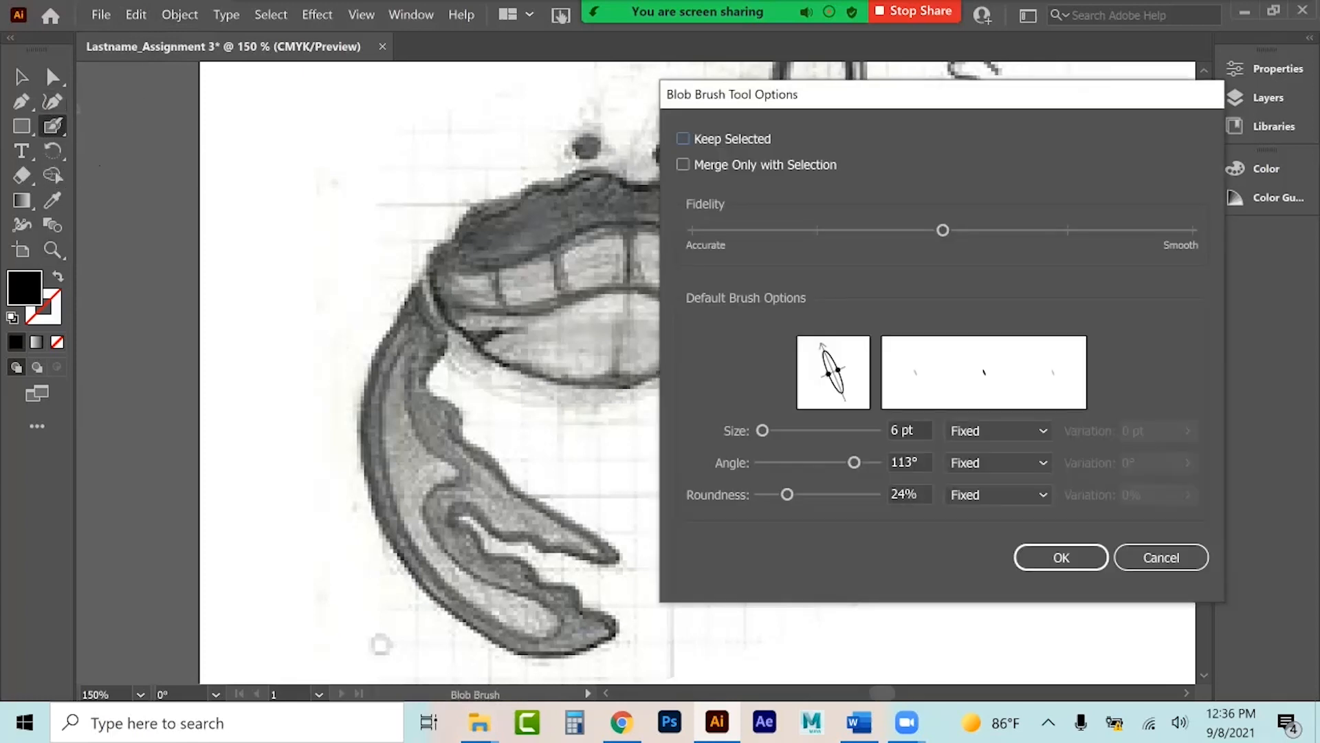
left_click_drag(788, 495, 876, 495)
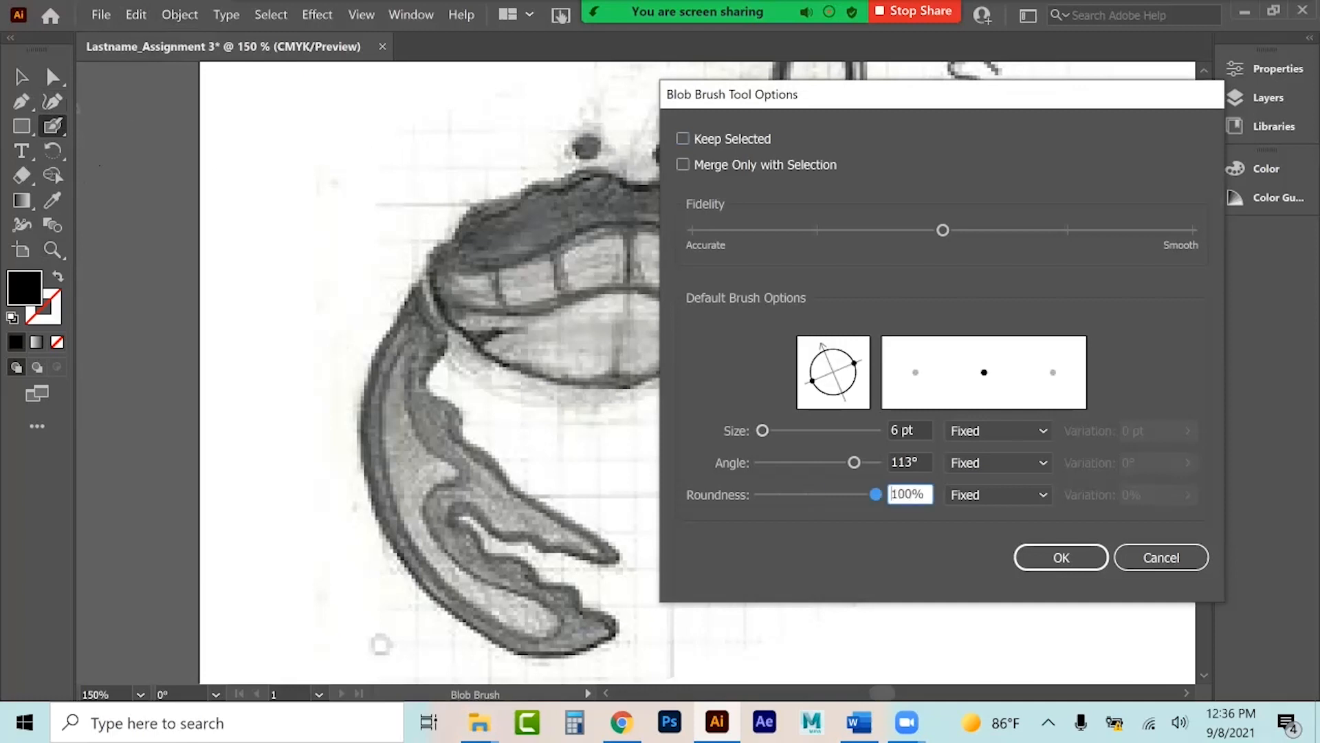
left_click_drag(762, 430, 764, 430)
left_click(1061, 557)
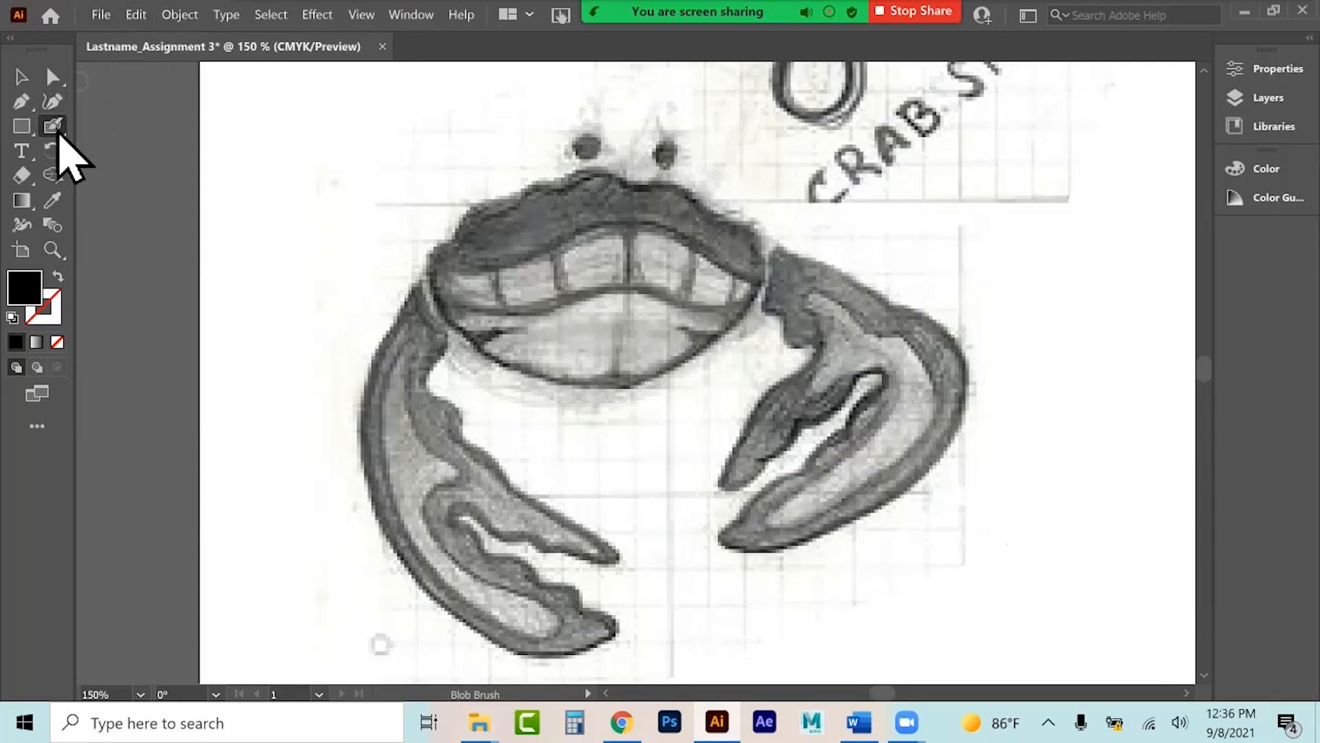
Set the Blob Brush size to 12 pt and paint a black dot over each of the crab's two eyes.
double_click(54, 127)
left_click_drag(763, 431, 764, 431)
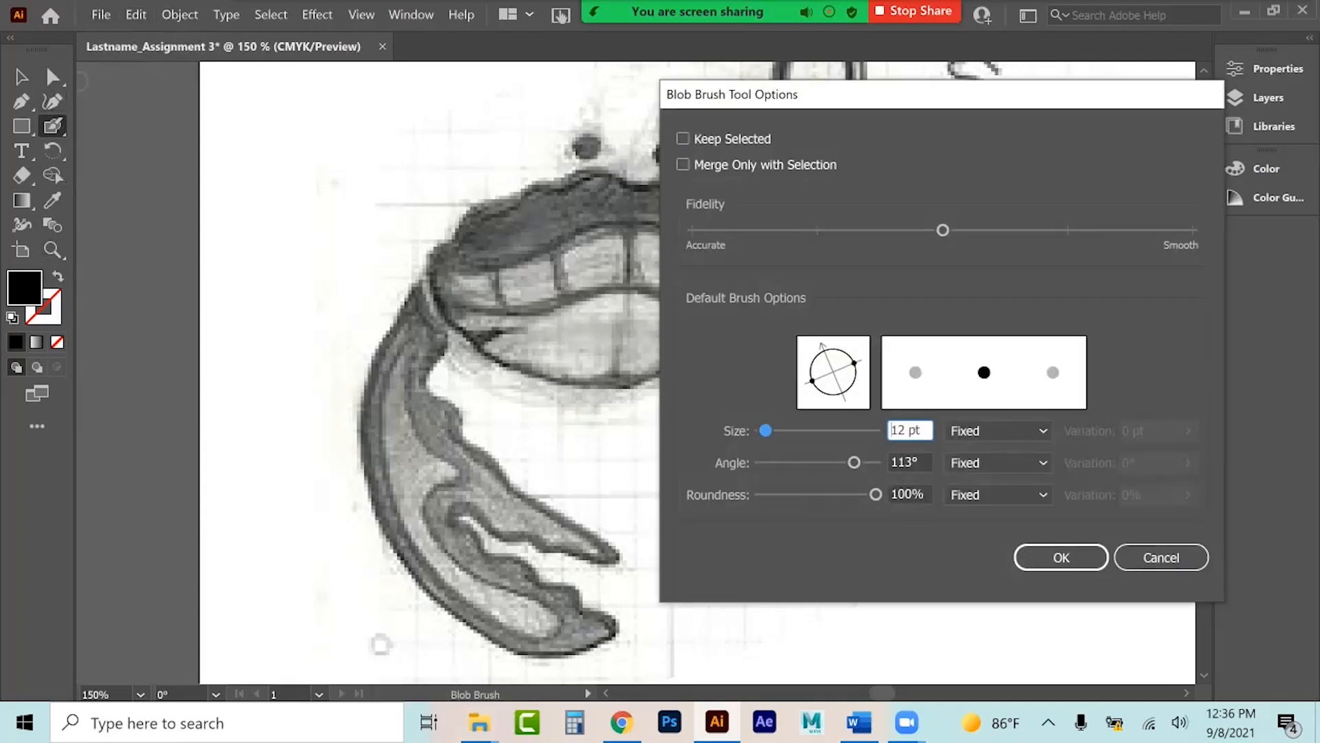
left_click(1061, 557)
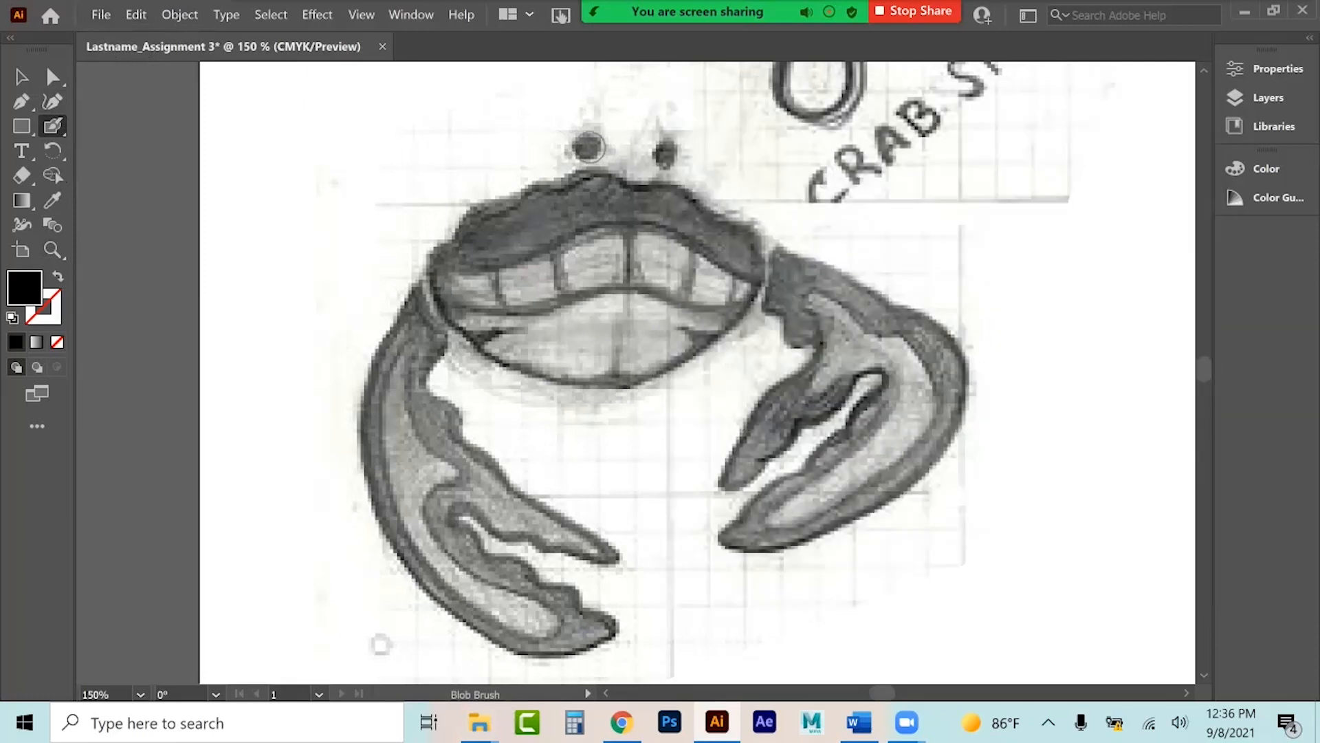
left_click(586, 145)
left_click_drag(664, 152, 669, 150)
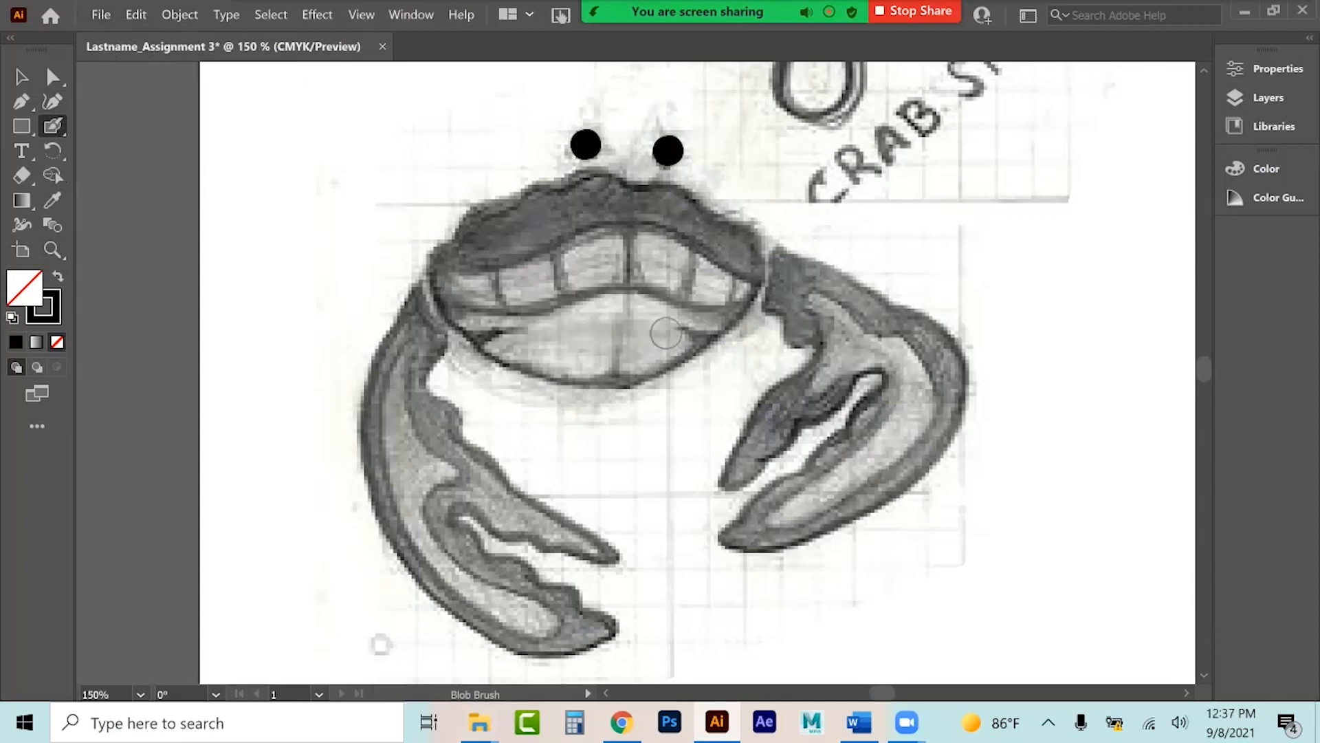
Start a Pen path with default white fill and black stroke at the body's left edge, tracing down and along its bottom curve.
left_click(23, 103)
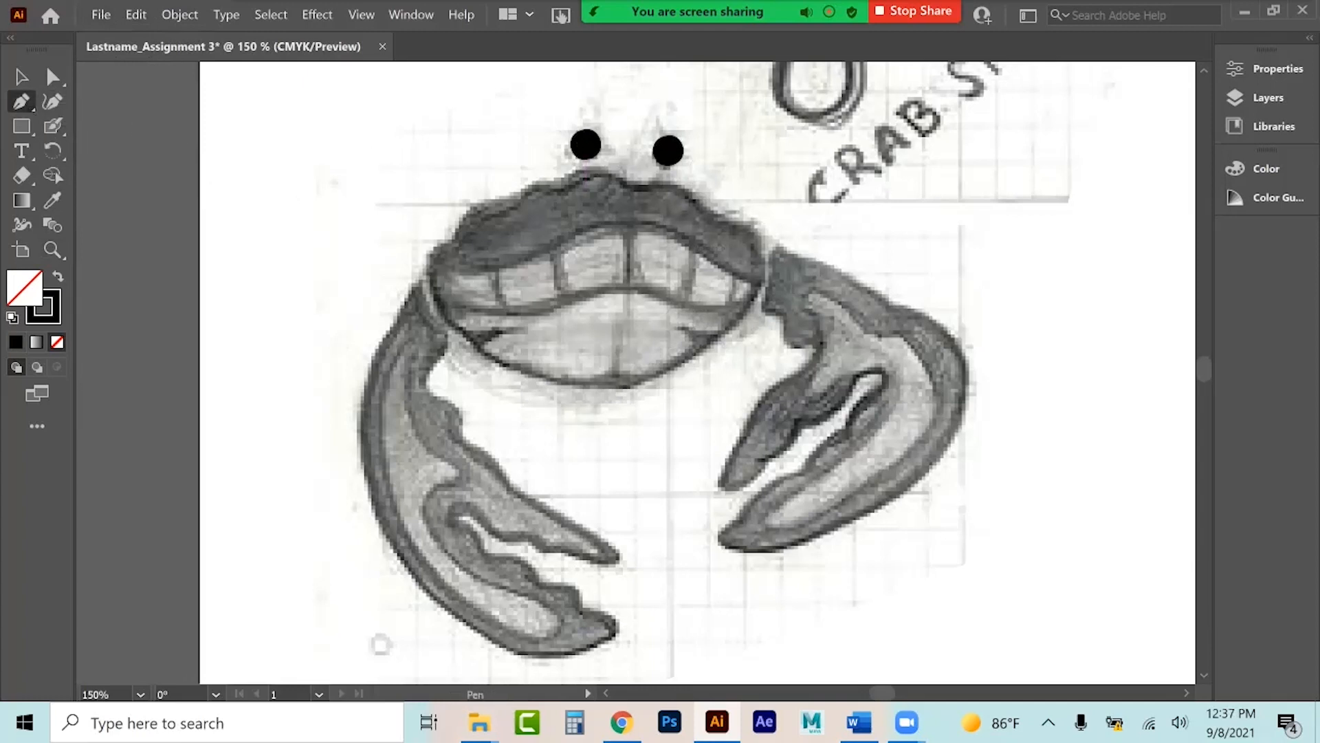
left_click(668, 150)
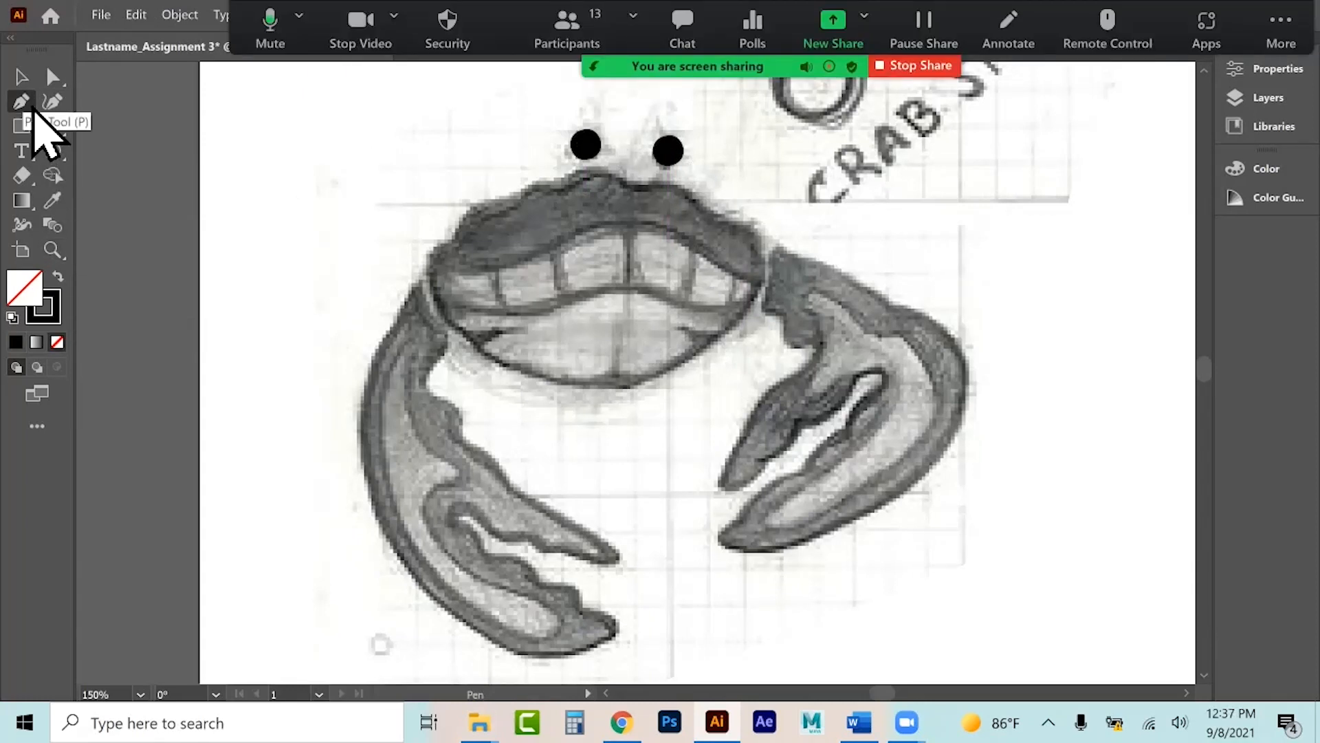
key("d")
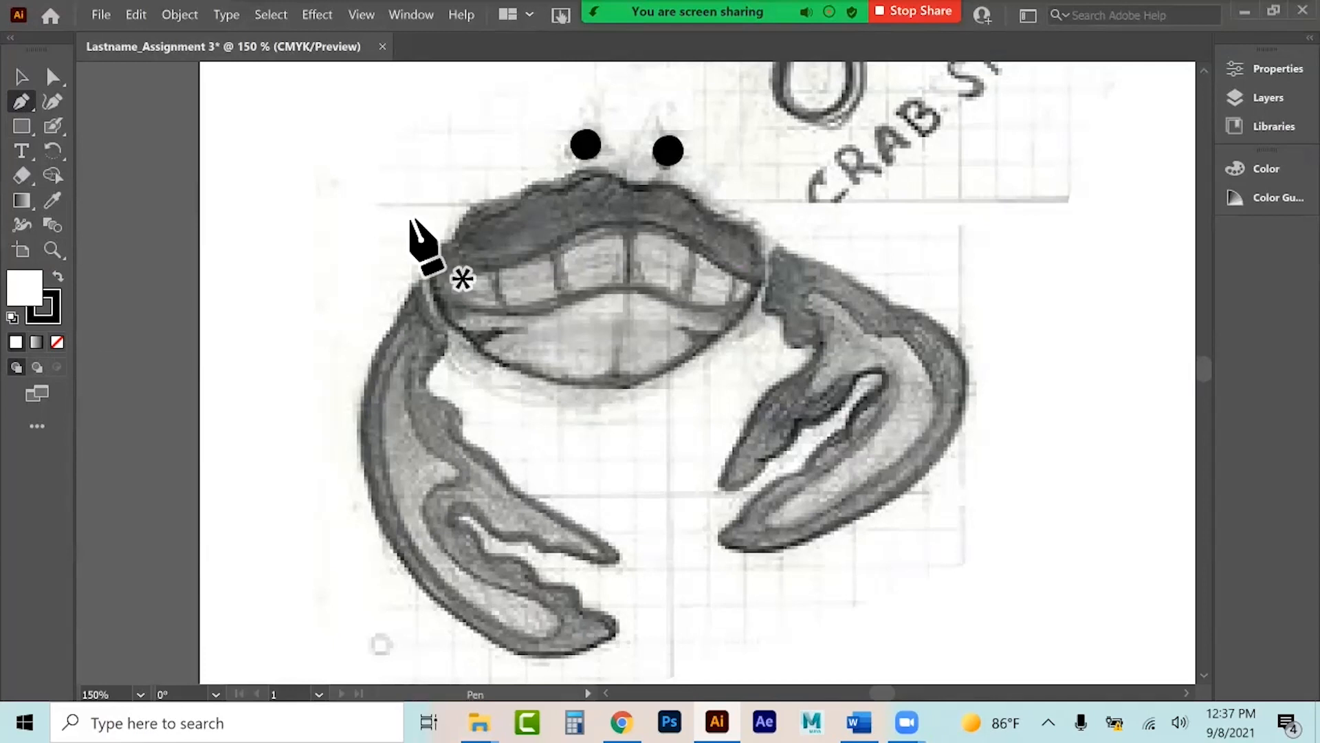
left_click(440, 240)
left_click(425, 253)
left_click(432, 277)
left_click(441, 306)
left_click(459, 325)
left_click(477, 339)
left_click(492, 358)
left_click(531, 374)
left_click(557, 387)
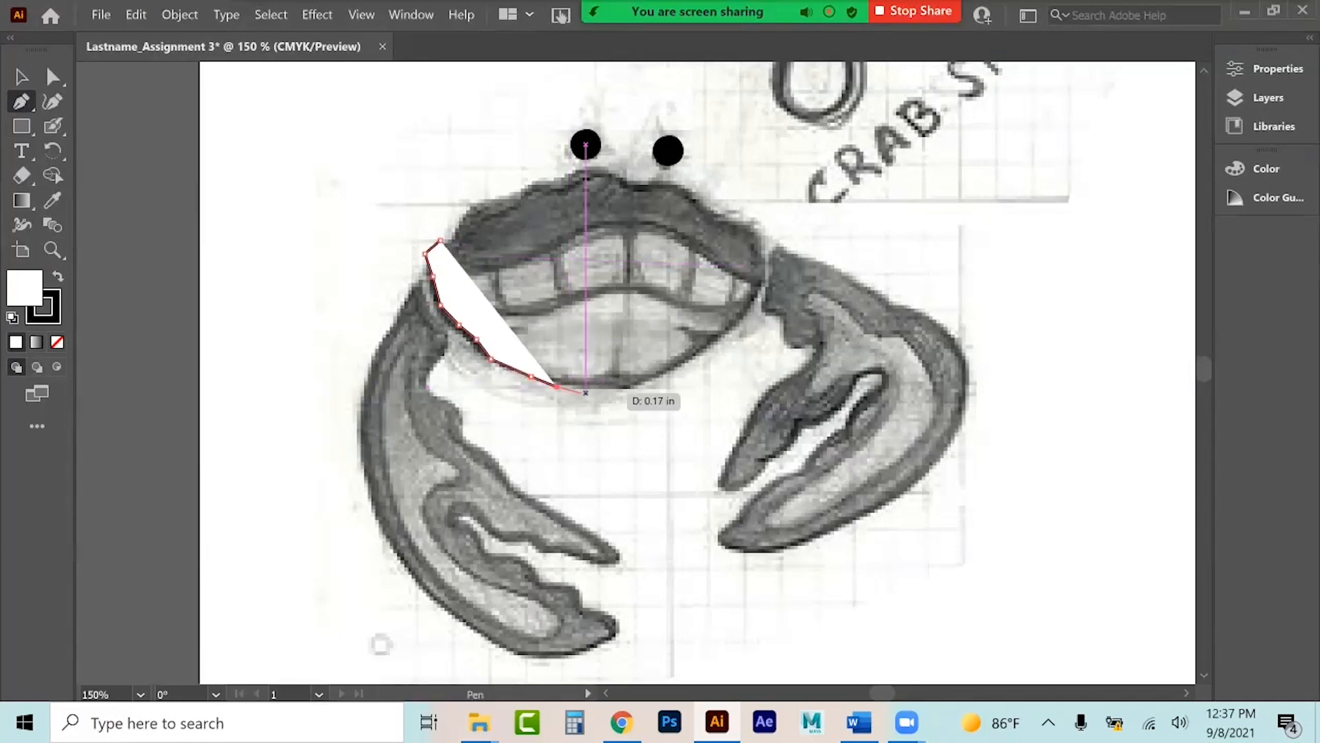
left_click(602, 392)
left_click(639, 387)
left_click(674, 369)
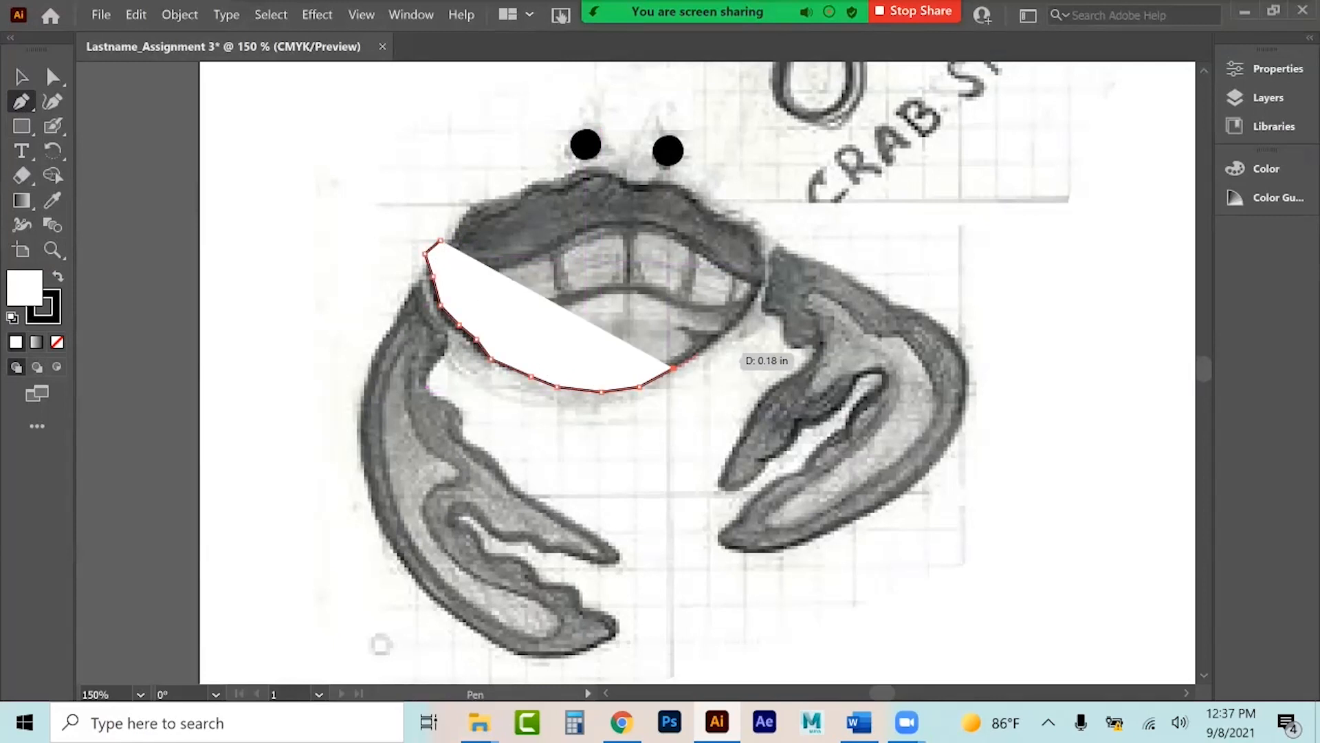
Continue the path up the body's right side and over the upper-right bumps to below the right eye.
left_click(703, 353)
left_click(735, 328)
left_click(751, 302)
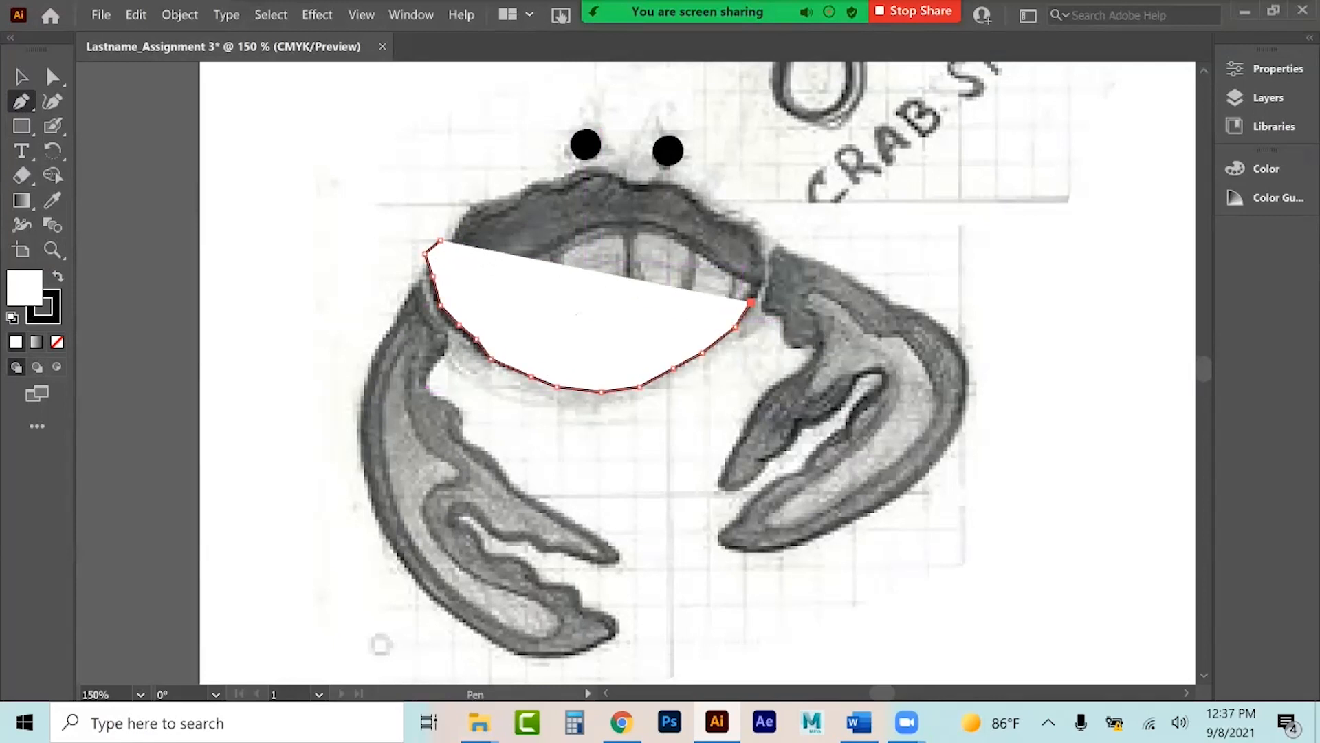
left_click(762, 278)
left_click(762, 253)
left_click(758, 232)
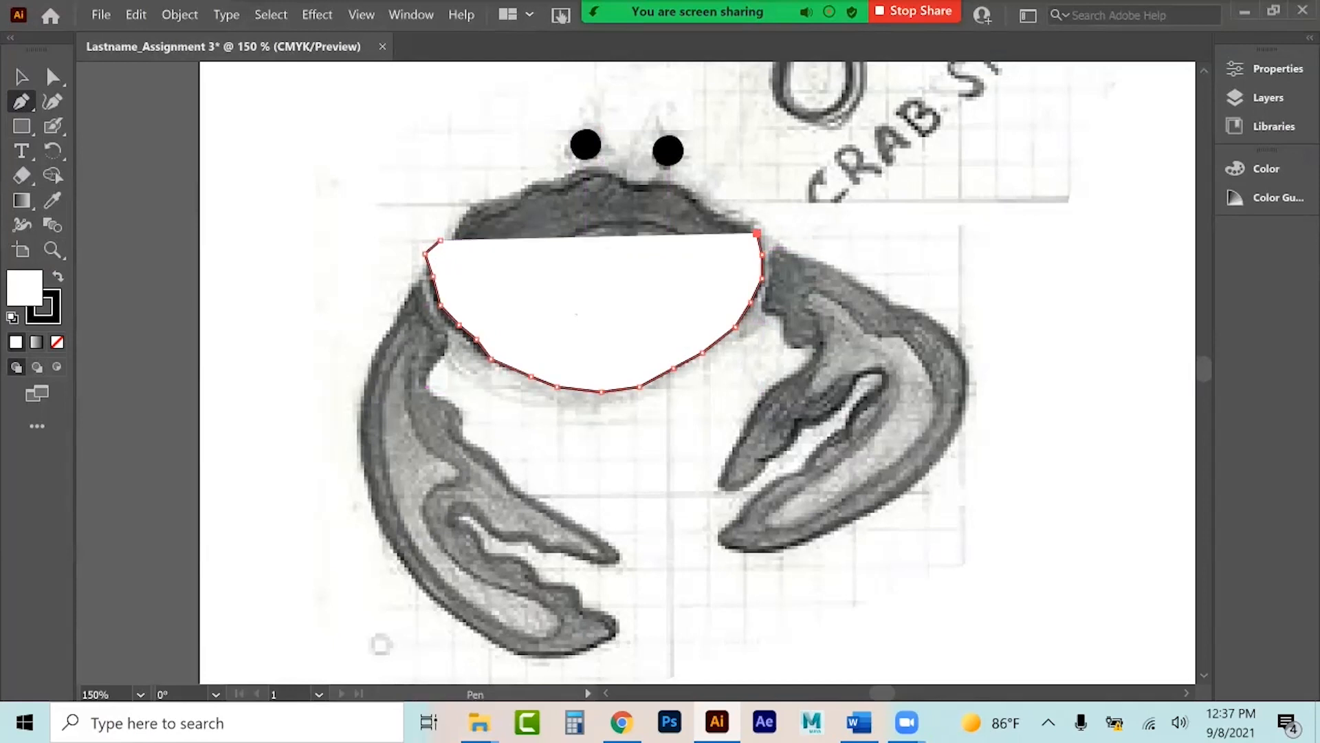
left_click(731, 214)
left_click(713, 221)
left_click(683, 190)
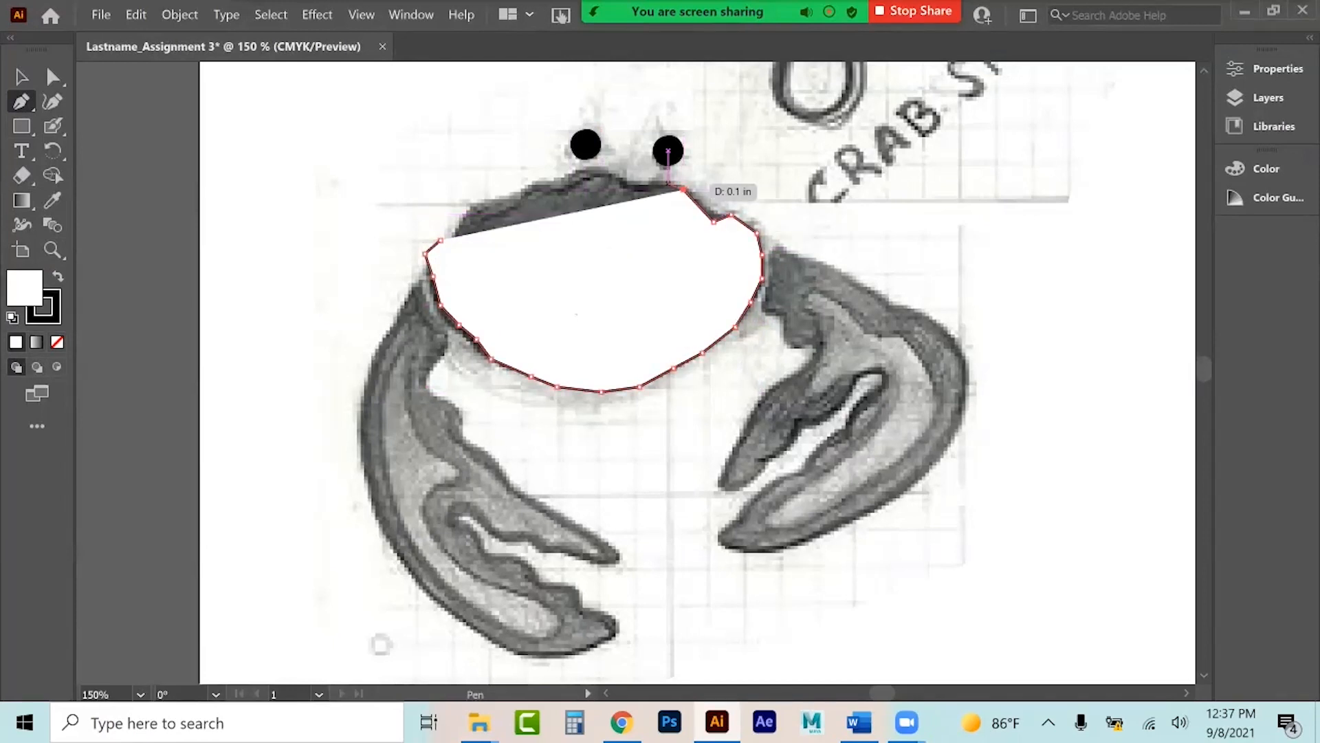
left_click(662, 183)
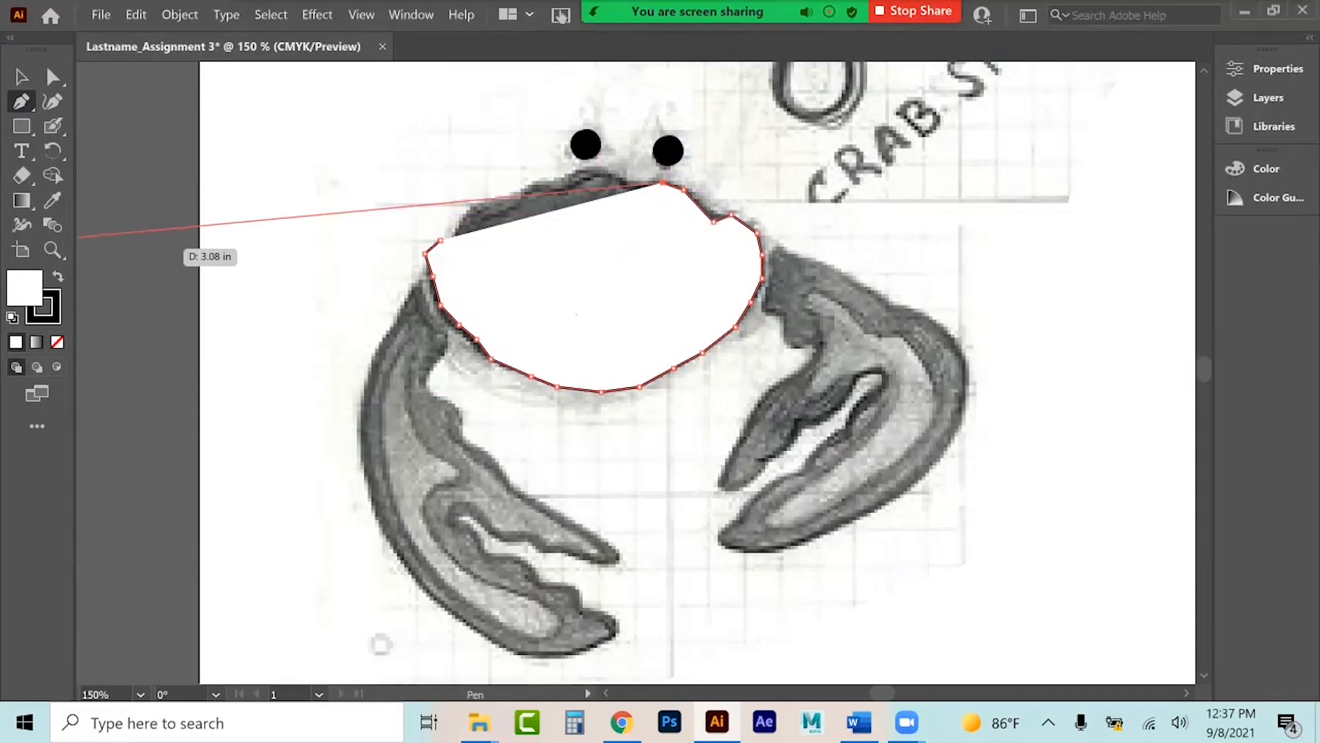
Remove the path's fill and trace the remaining scalloped upper edge leftward, closing the outline at its starting point.
left_click(57, 342)
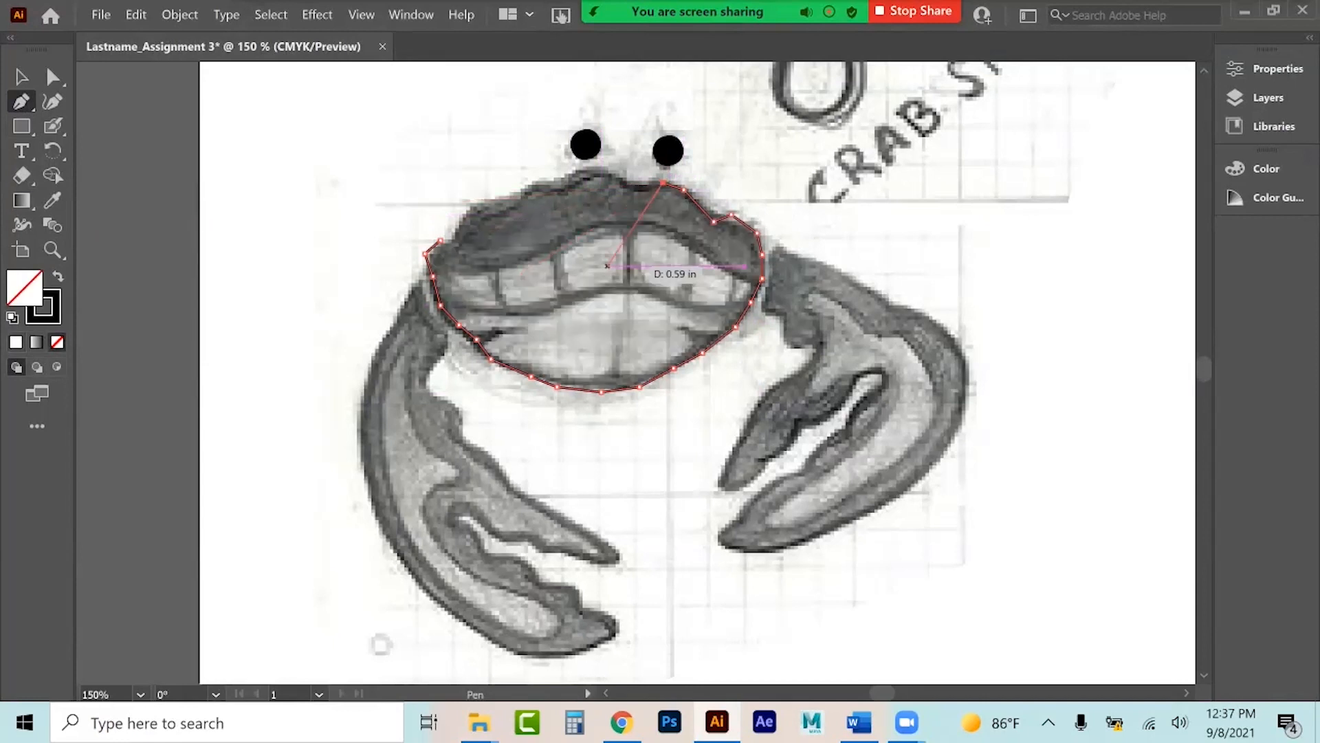
left_click(644, 193)
left_click(627, 189)
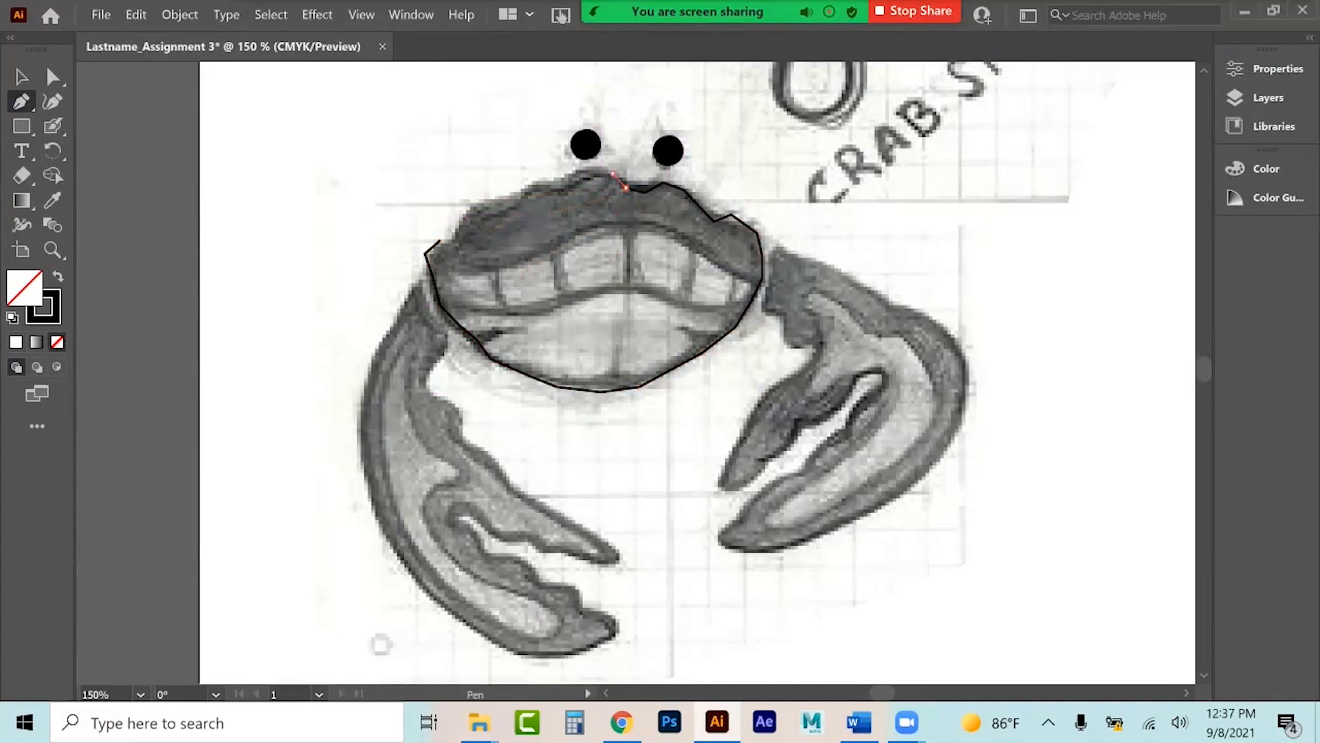
left_click(585, 160)
left_click(570, 177)
left_click(561, 191)
left_click(547, 182)
left_click(528, 181)
left_click(517, 200)
left_click(497, 204)
left_click(476, 197)
left_click(463, 215)
left_click(457, 242)
left_click(440, 241)
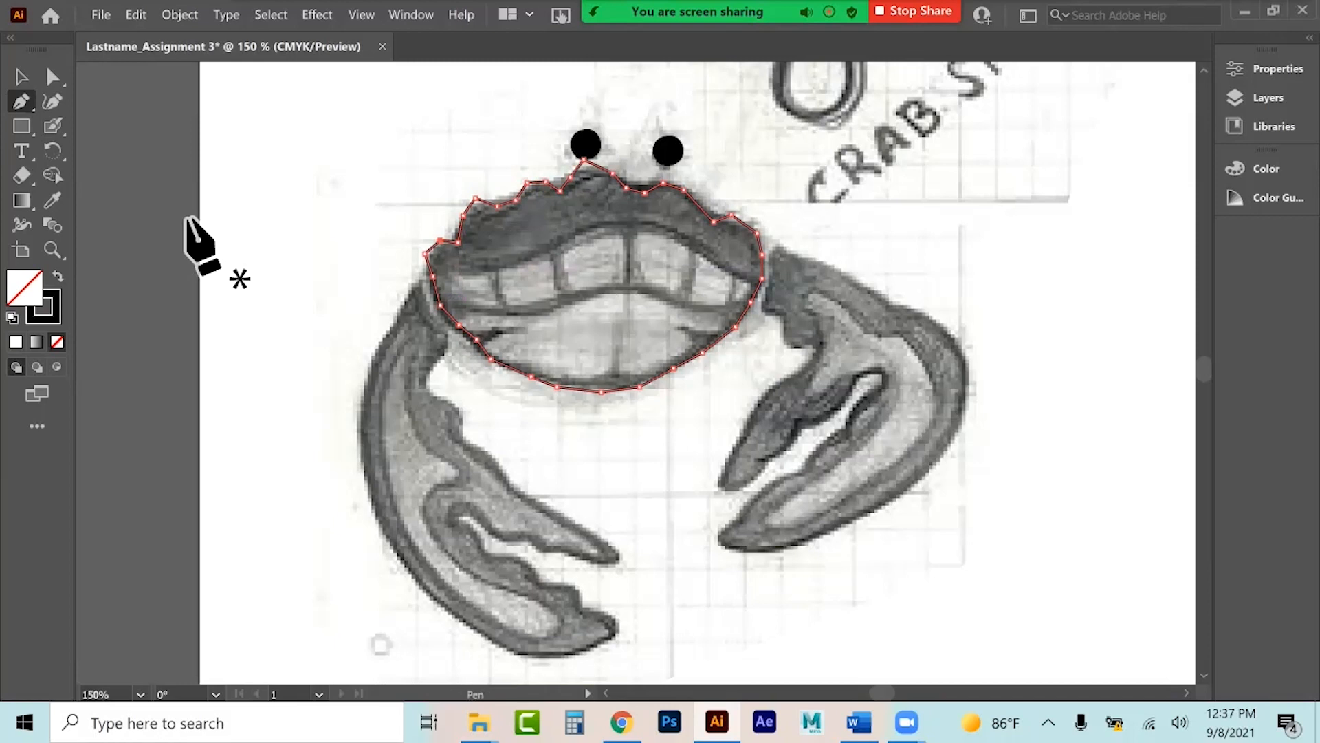
Lower the outline's peak anchor below the left eye and nudge the upper-left bump's anchor down slightly.
left_click(53, 77)
left_click(583, 159)
mouse_move(584, 159)
left_mouse_down()
mouse_move(595, 171)
mouse_move(584, 167)
left_mouse_up()
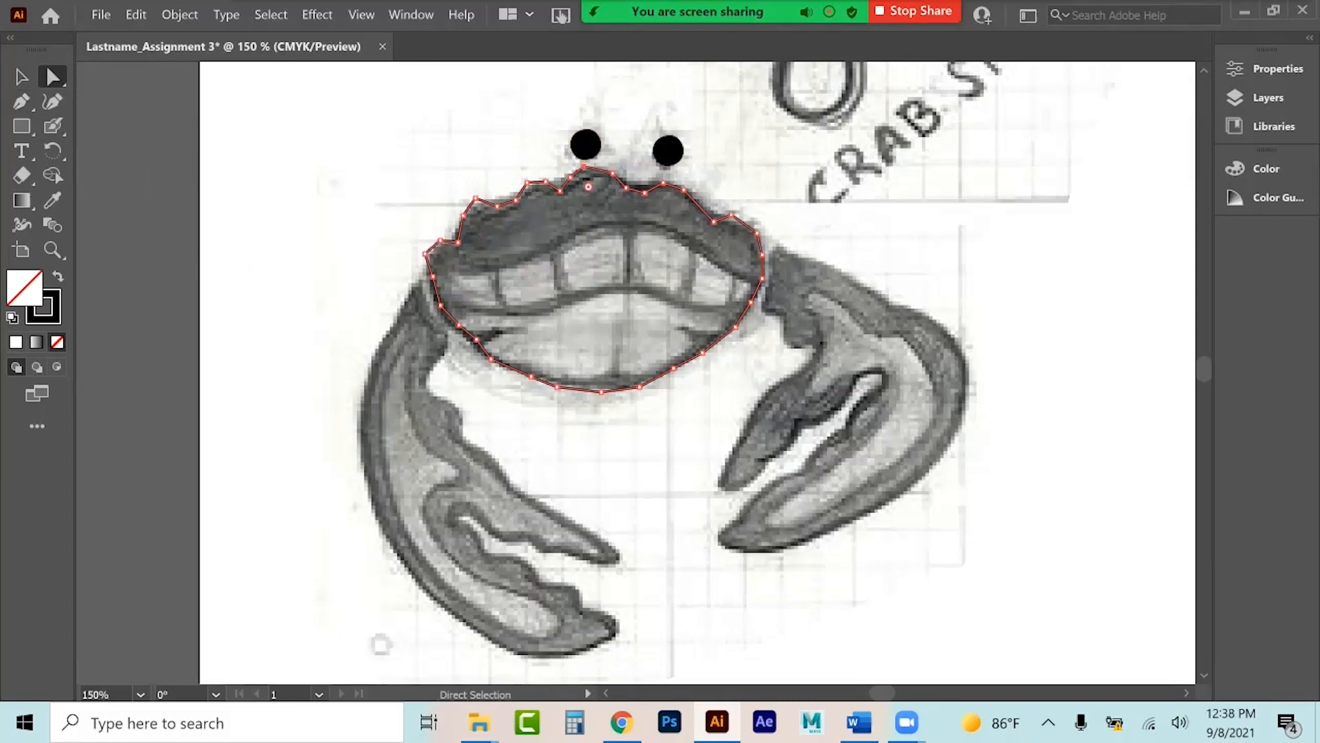
left_click(498, 206)
left_click(475, 198)
key("Down")
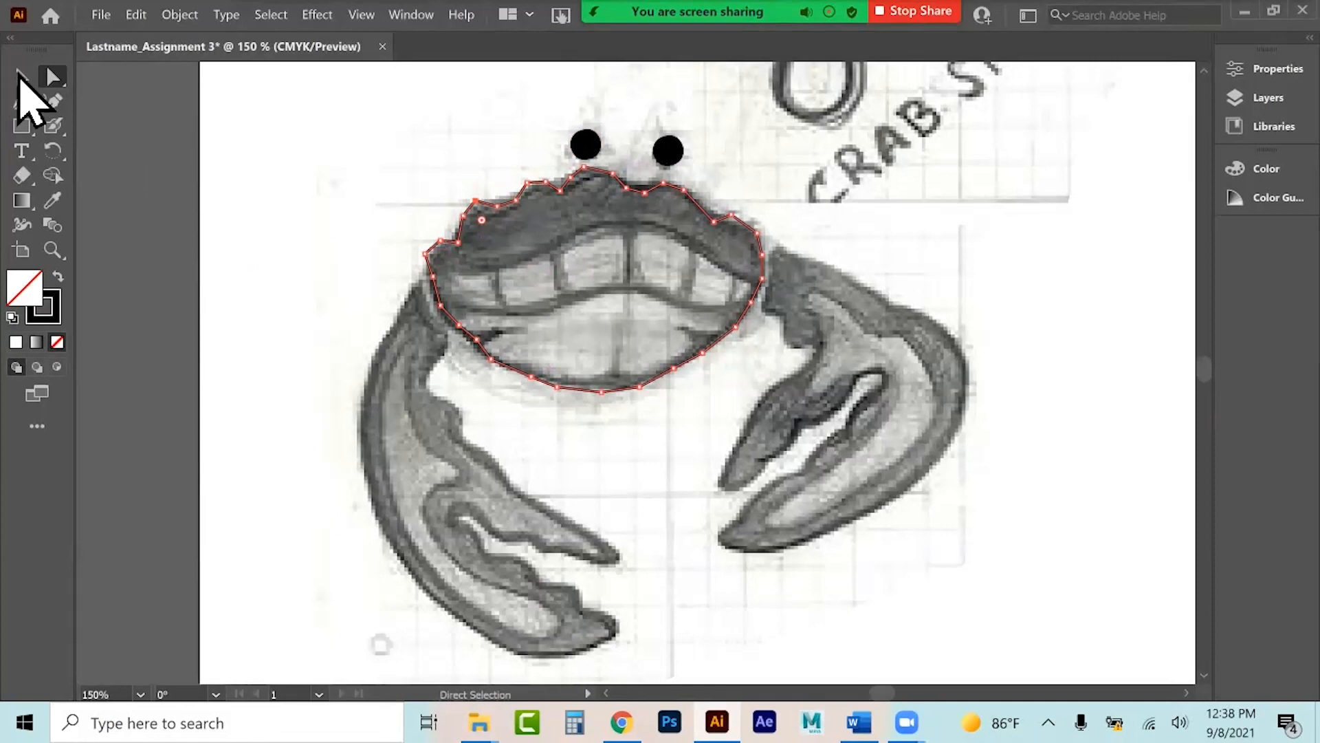
left_click(22, 76)
left_click(344, 237)
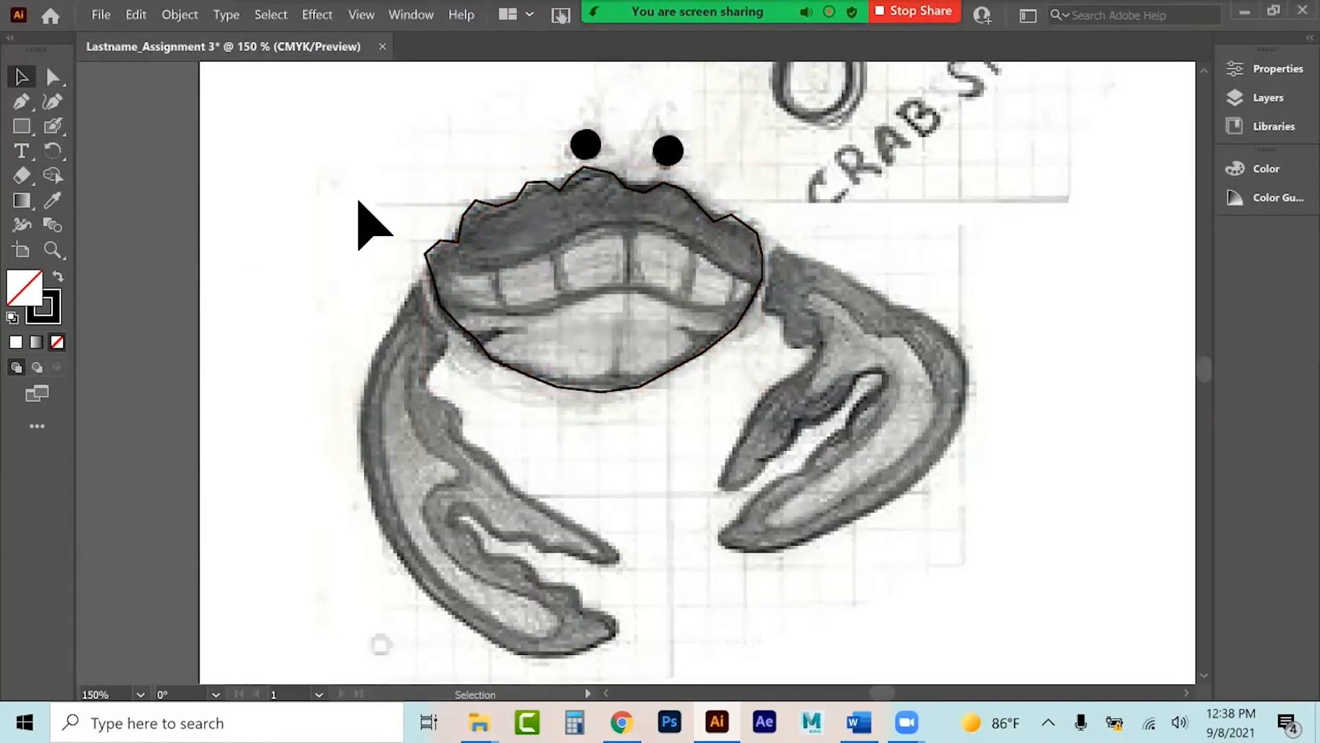
Simplify the crab body outline, reducing it to 11 points.
left_click(516, 200)
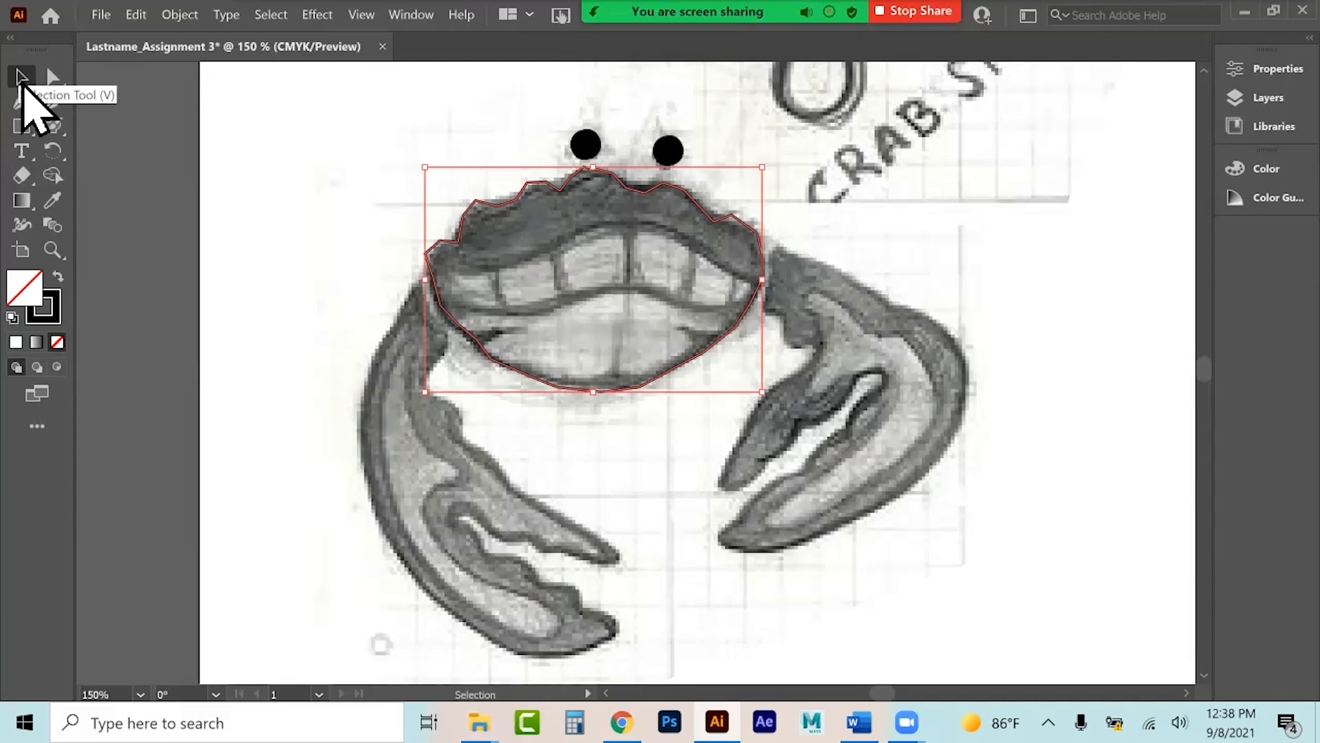
left_click(183, 15)
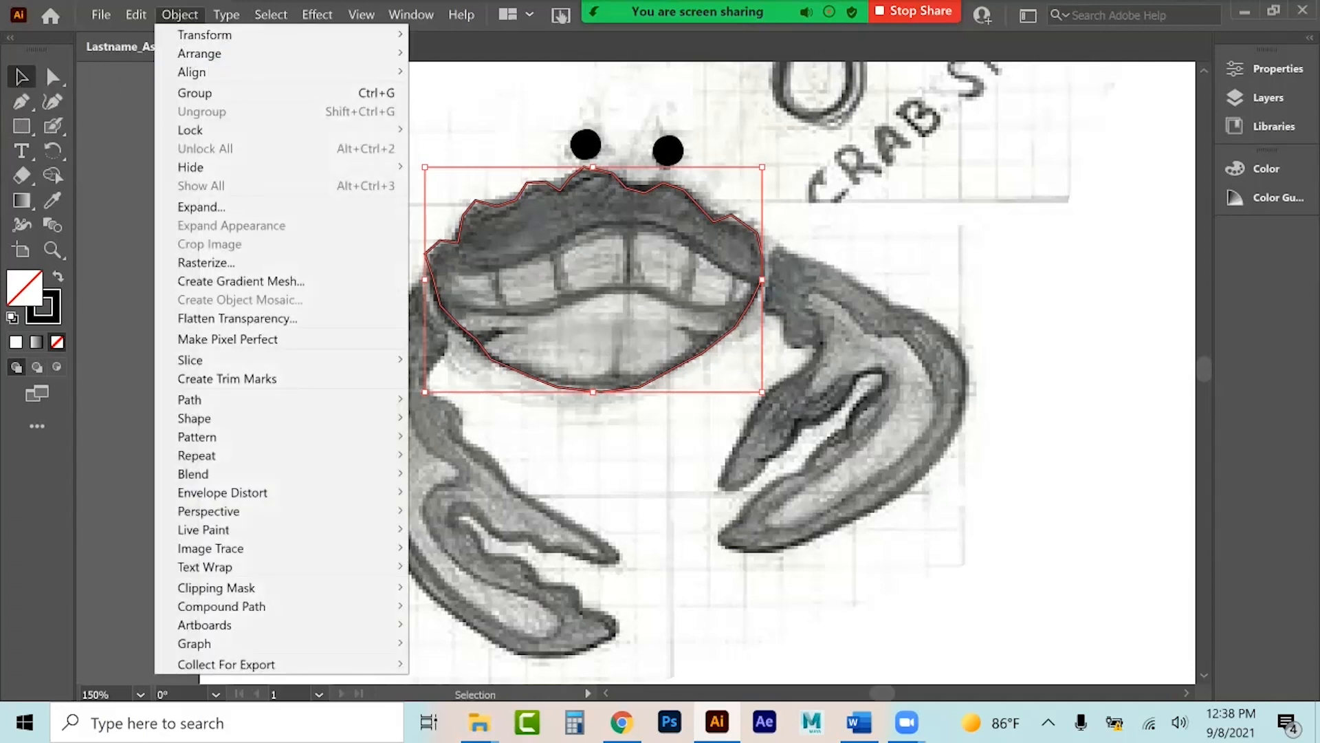
mouse_move(199, 399)
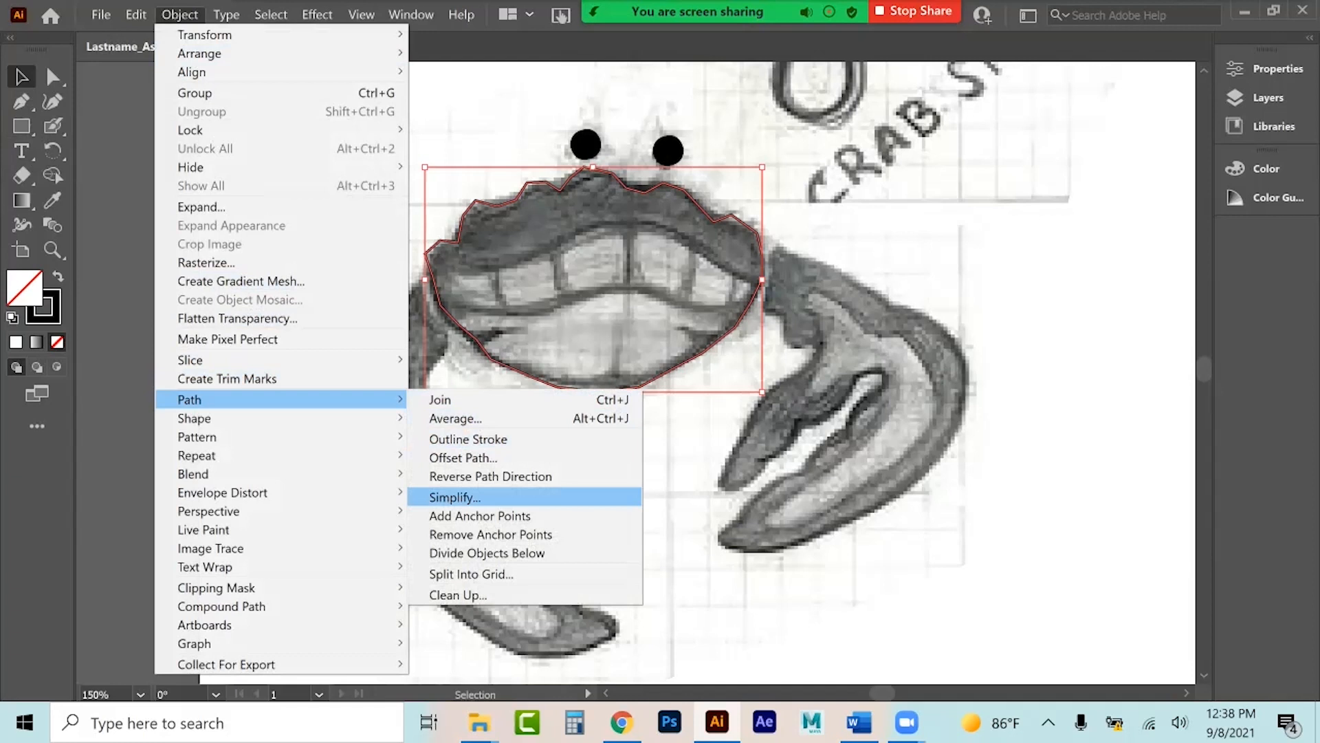
left_click(455, 497)
left_click_drag(250, 191, 195, 199)
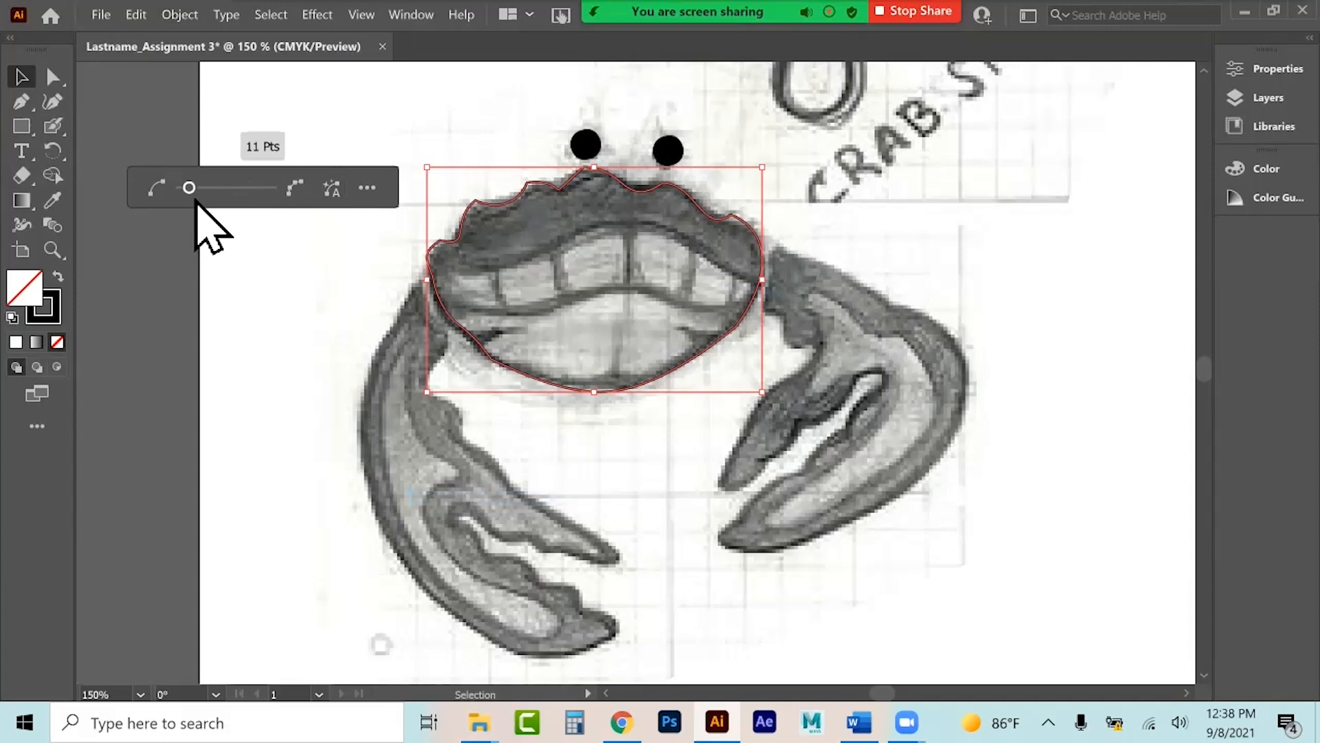
Refine the simplification with a 12% Simplify Curve and a 35° Corner Point Angle Threshold, and apply it.
left_click(368, 188)
type("5")
left_click_drag(926, 292, 1059, 292)
left_click_drag(918, 199, 908, 198)
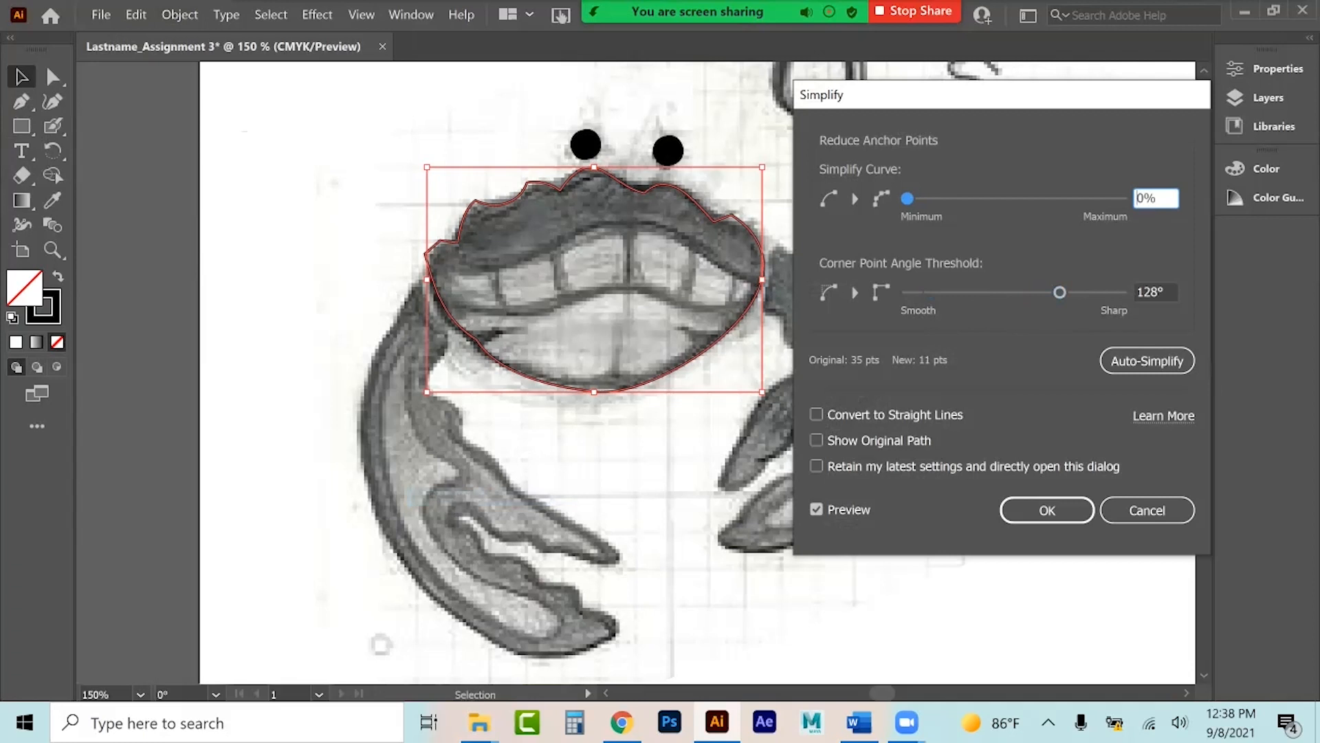
left_click_drag(907, 198, 933, 198)
left_click_drag(1060, 292, 948, 292)
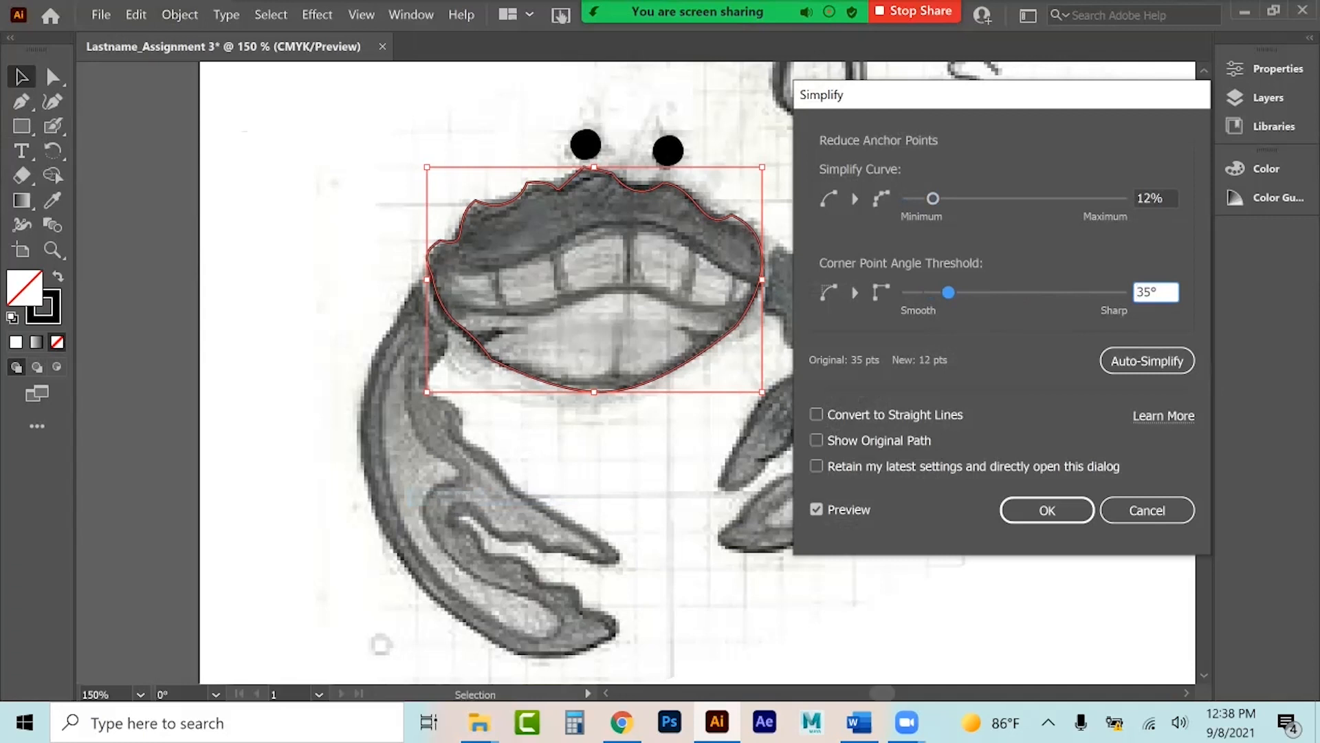
left_click(1047, 509)
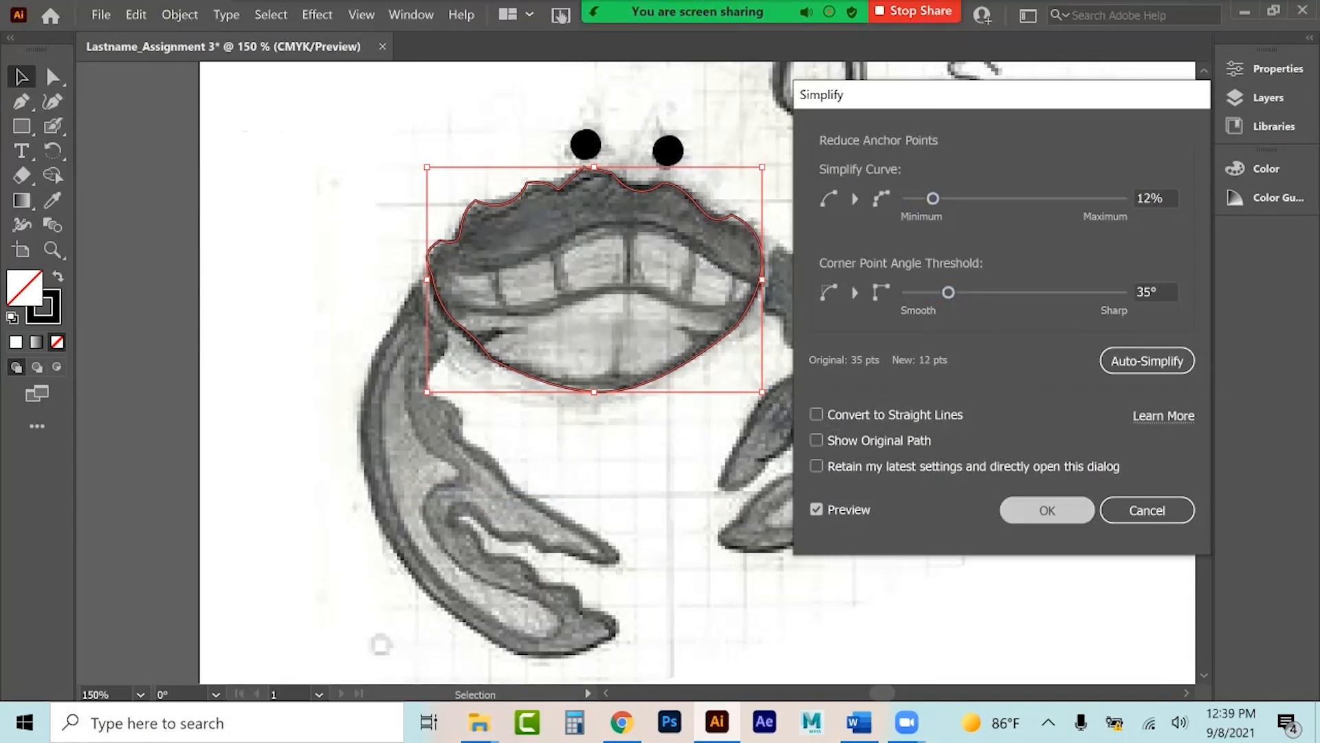
Round the corners of the upper-left bump and the central peak, and reshape the curve handles of the bump between them.
key("ctrl+equal")
key("ctrl+equal")
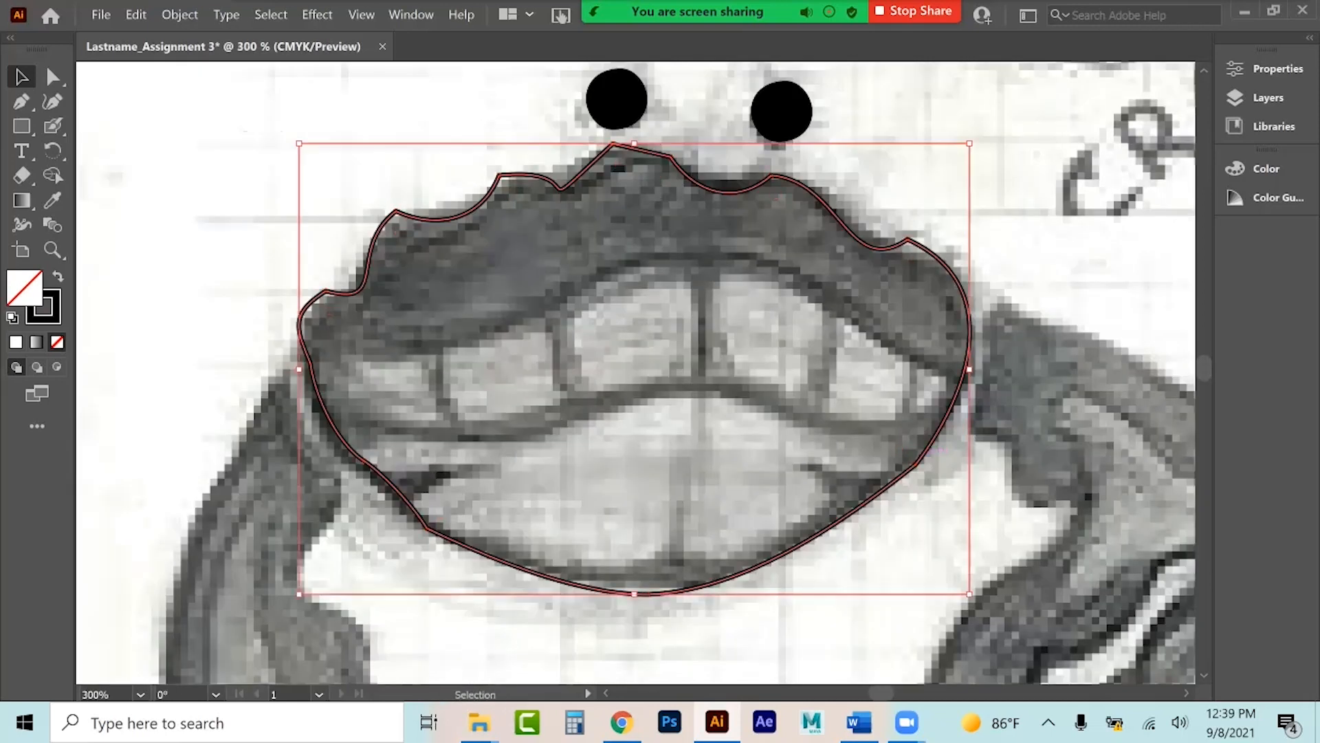
left_click(53, 76)
left_click(399, 214)
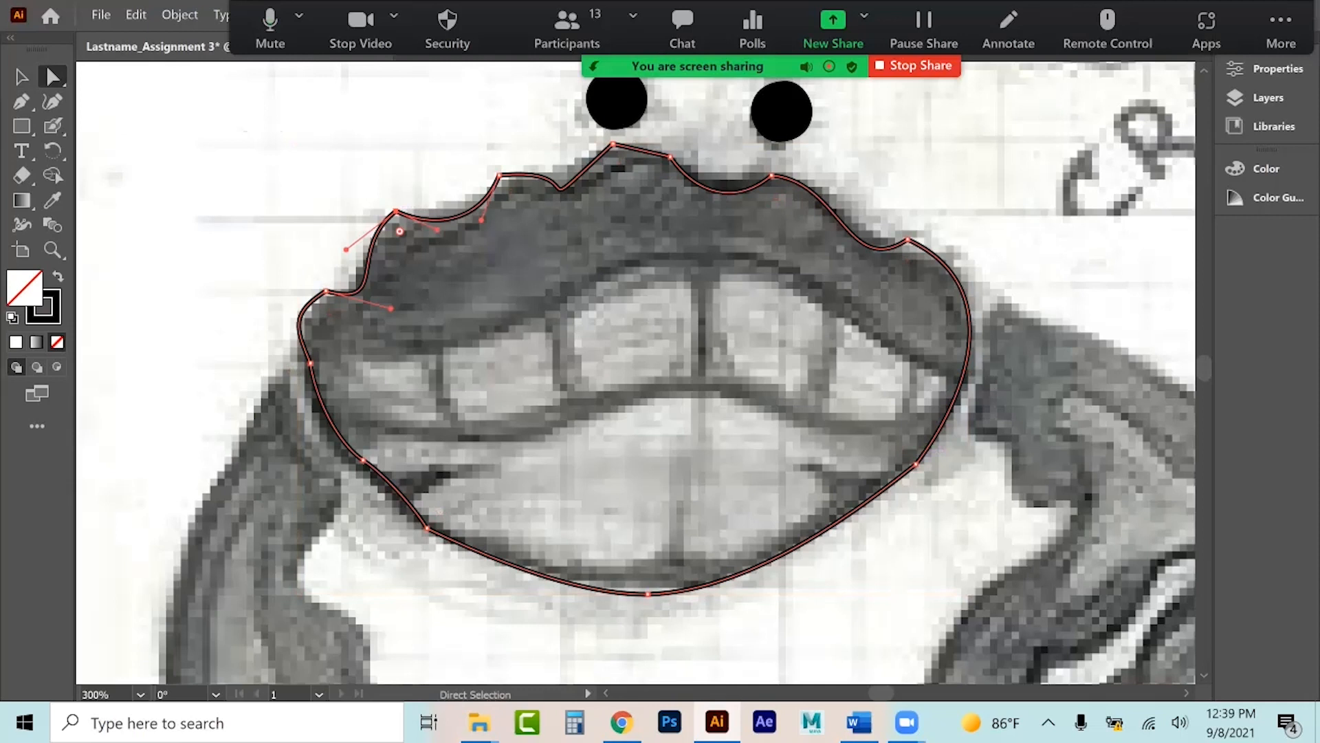
left_click_drag(399, 231, 474, 209)
left_click(500, 175)
left_click_drag(560, 96, 527, 142)
left_click_drag(520, 229, 532, 212)
left_click_drag(618, 164, 620, 175)
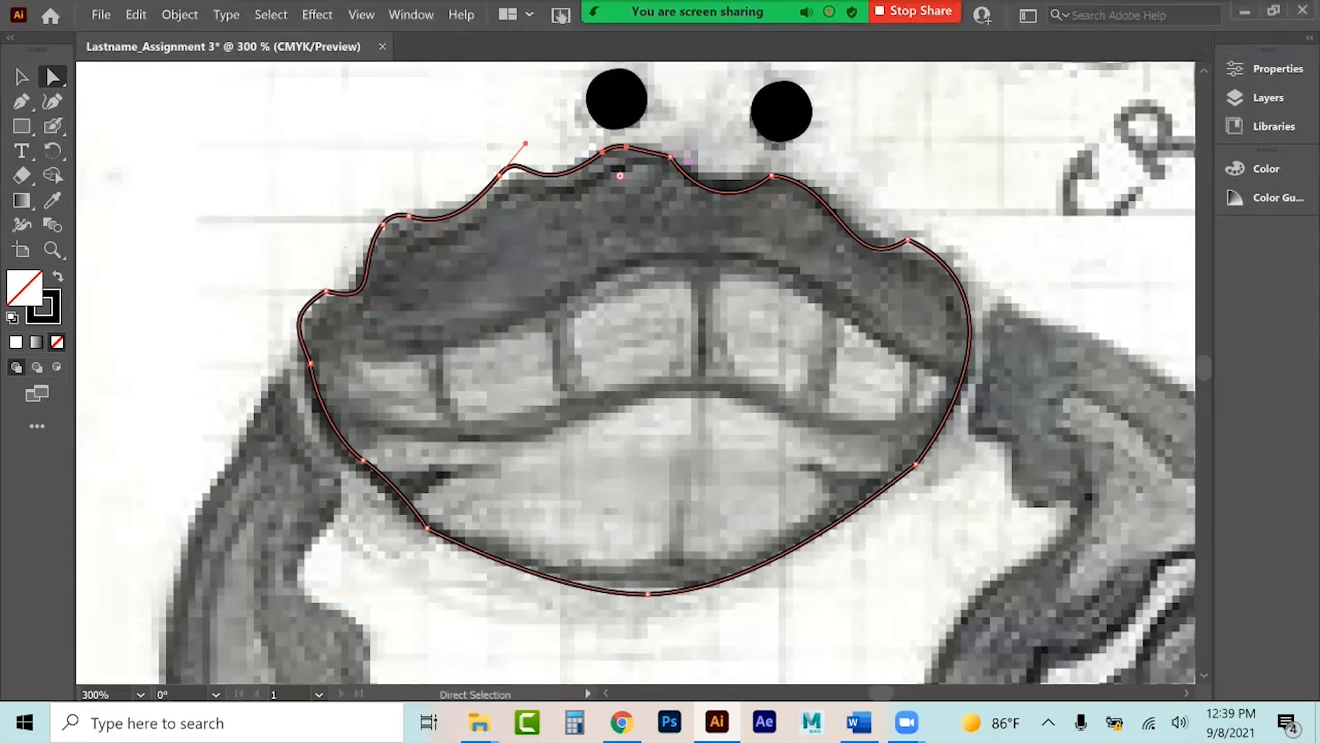
Smooth the dip and bump below the right eye with their curve handles, and round the rightmost bump's corner.
left_click(690, 154)
left_click(670, 156)
left_click_drag(696, 193, 746, 190)
left_click(772, 176)
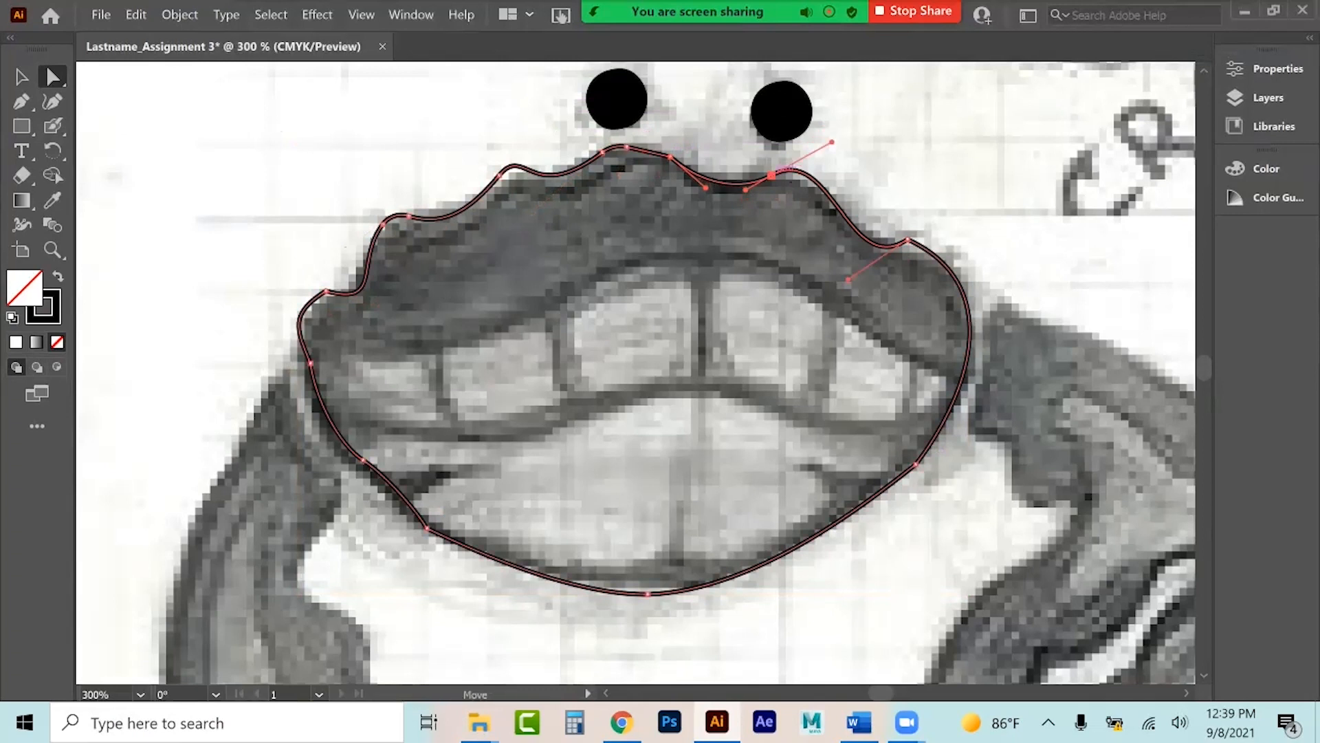
left_click_drag(833, 141, 828, 145)
left_click(908, 240)
left_click_drag(908, 260, 902, 301)
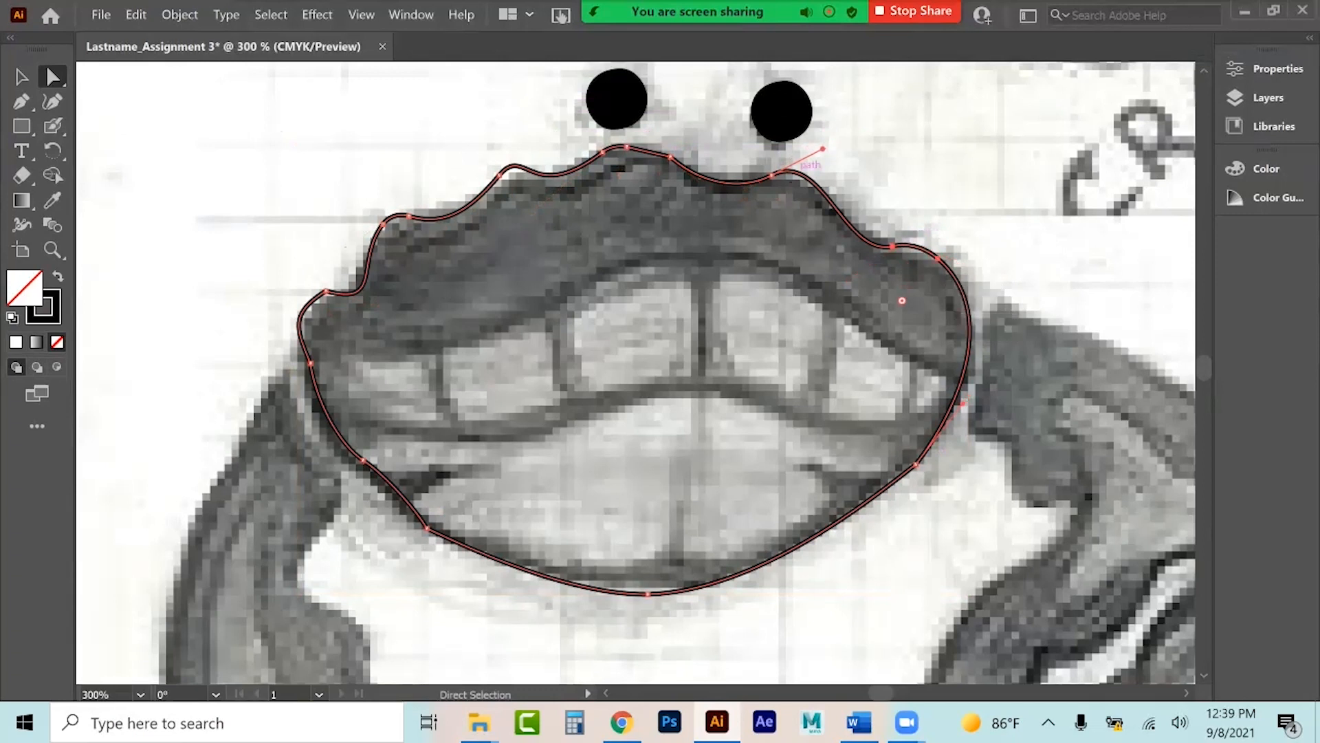
Fit the outline's right side, bottom and lower-left curves to the sketch by adjusting their handles and anchor points.
left_click_drag(963, 404, 978, 393)
left_click_drag(694, 583, 712, 593)
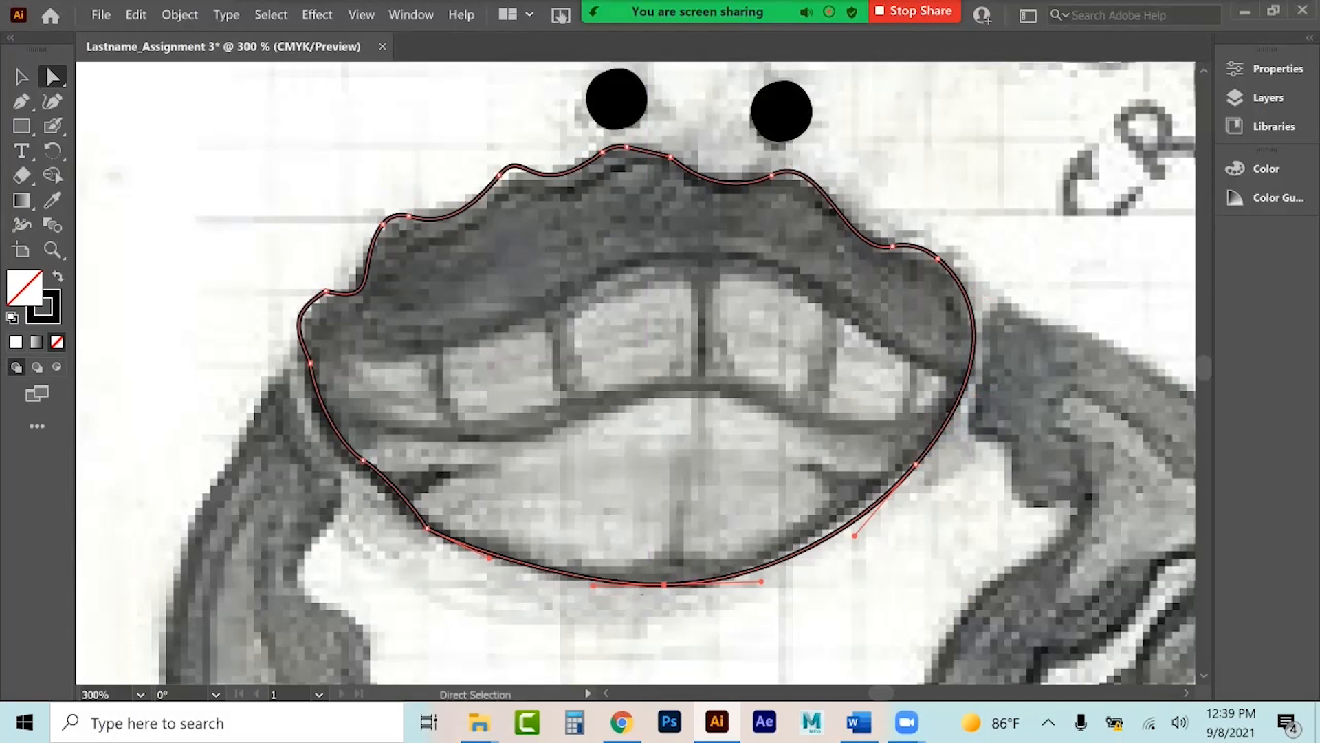
left_click_drag(489, 557, 501, 566)
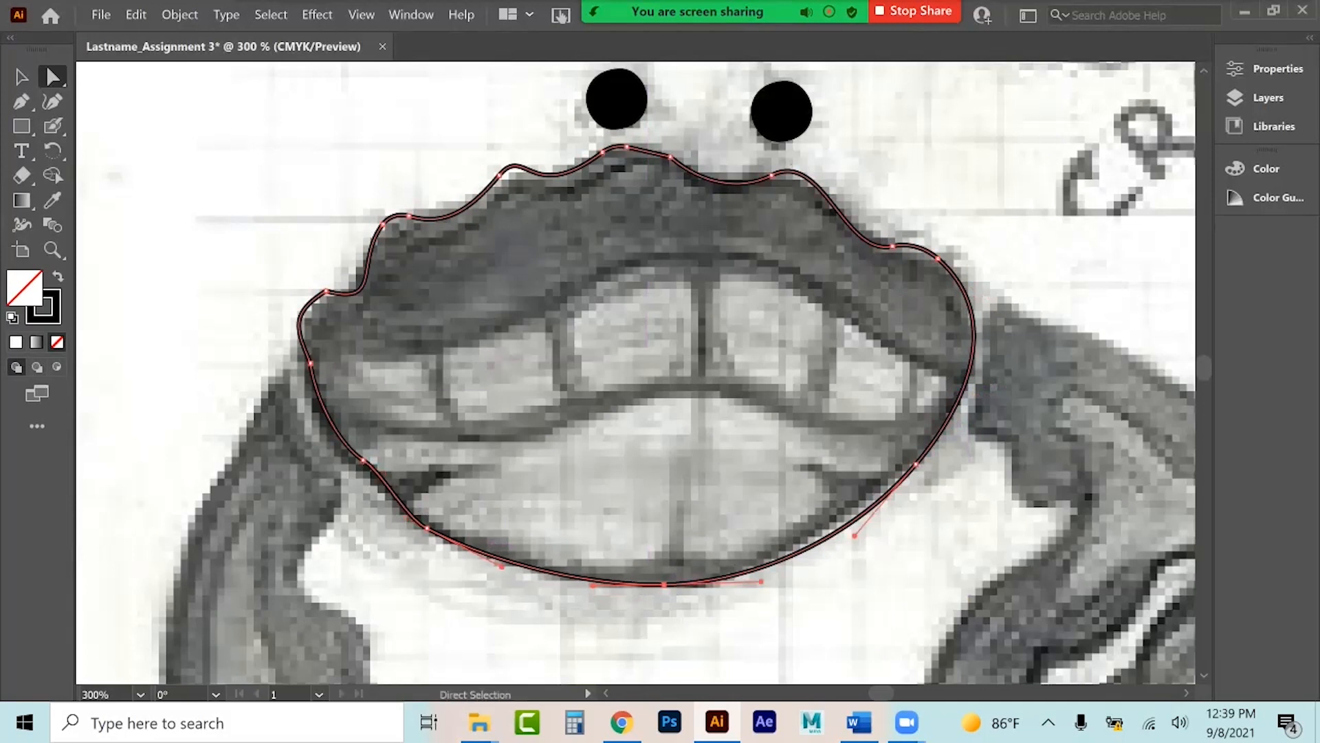
left_click_drag(364, 456, 390, 480)
Reshape the outline's left edge and round the corner of the far-left bump to follow the sketch.
left_click(310, 363)
left_click_drag(314, 394, 314, 394)
left_click(305, 325)
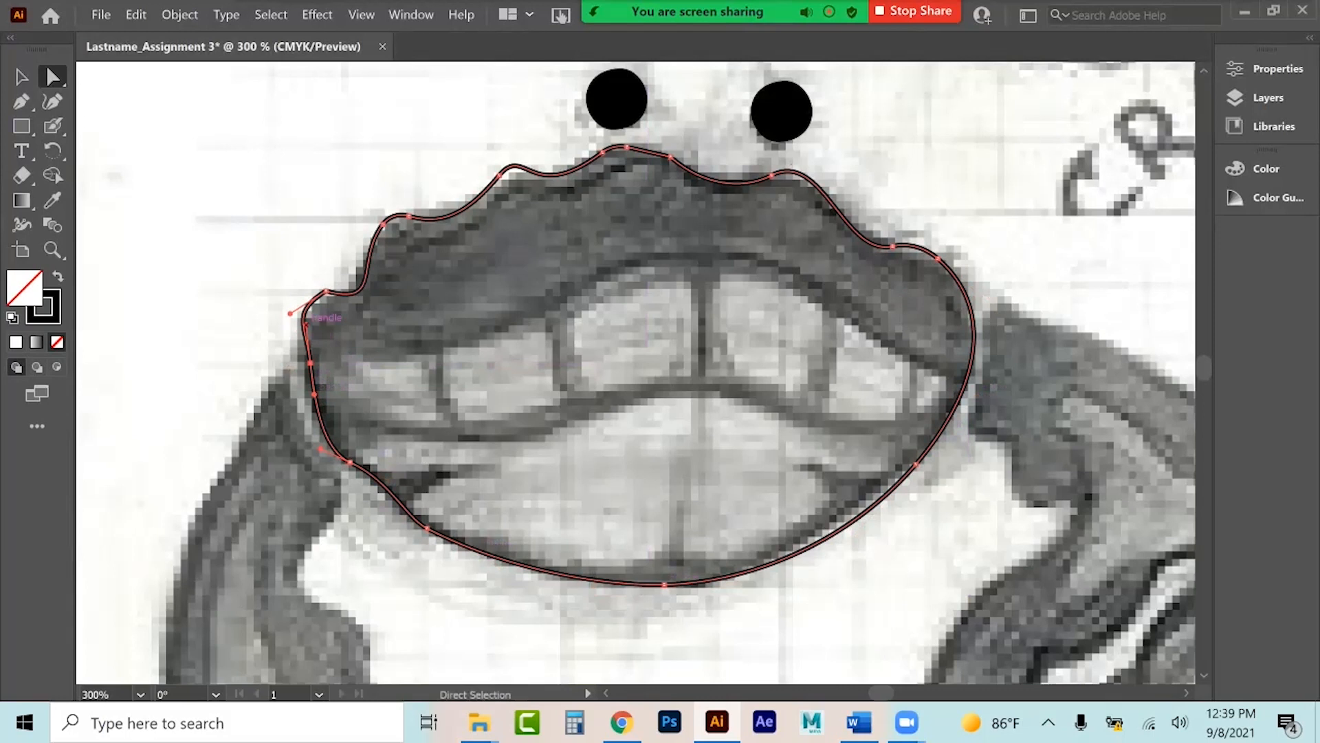
left_click_drag(289, 314, 340, 326)
left_click(326, 291)
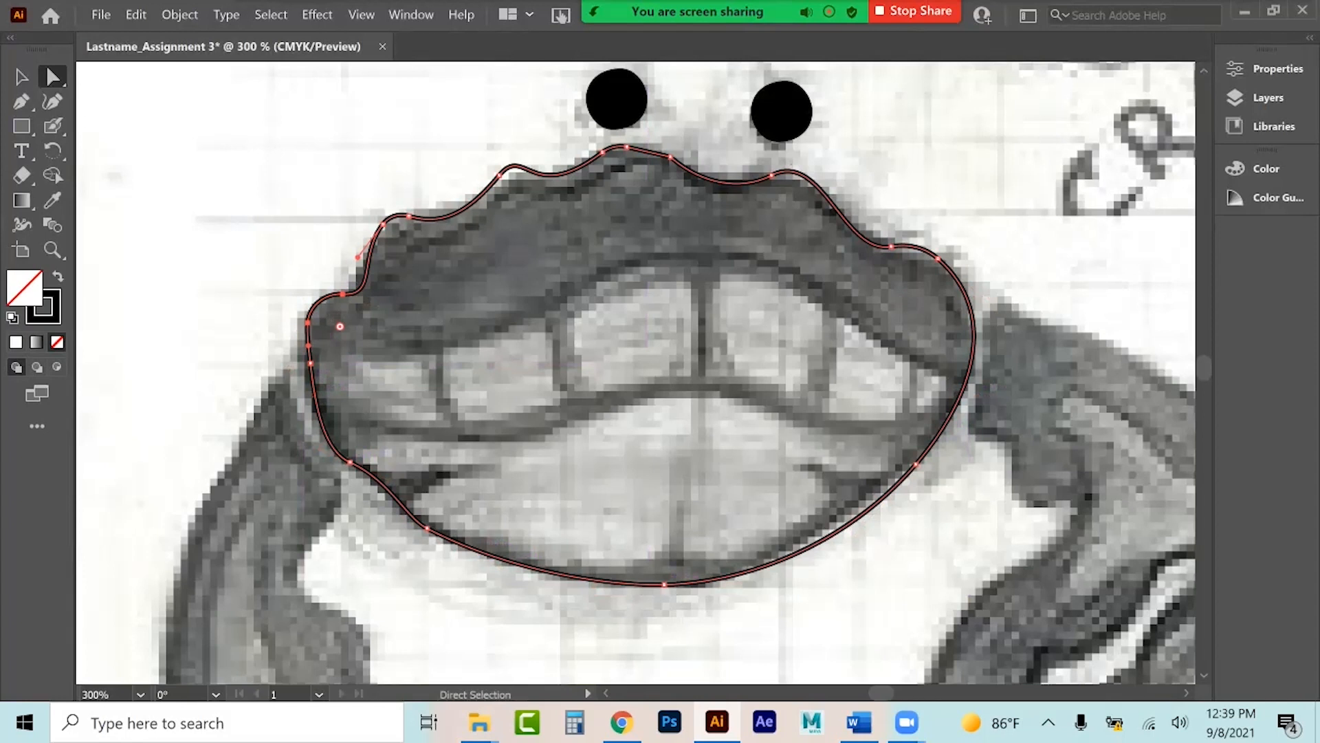
left_click(916, 465)
left_click(21, 101)
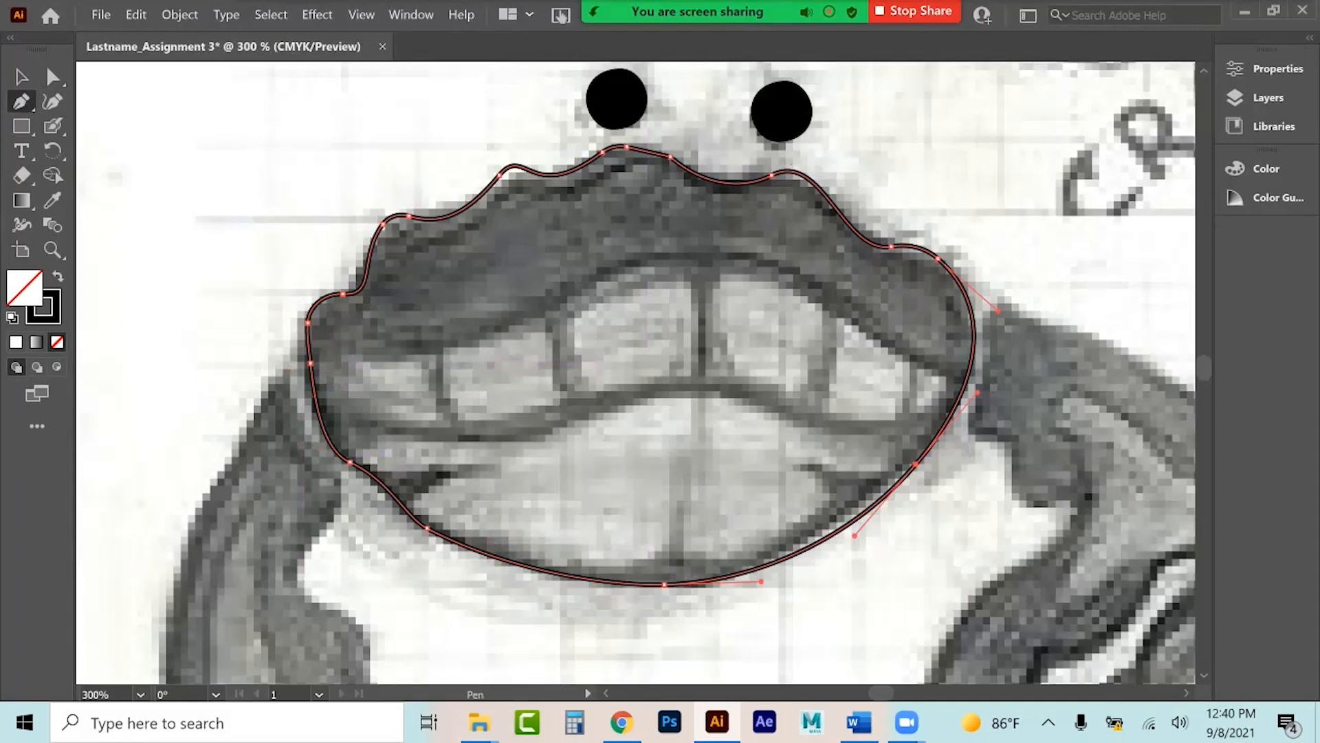
Add an anchor point on the body outline's lower-right edge and move it inward to follow the sketch.
left_click(834, 533)
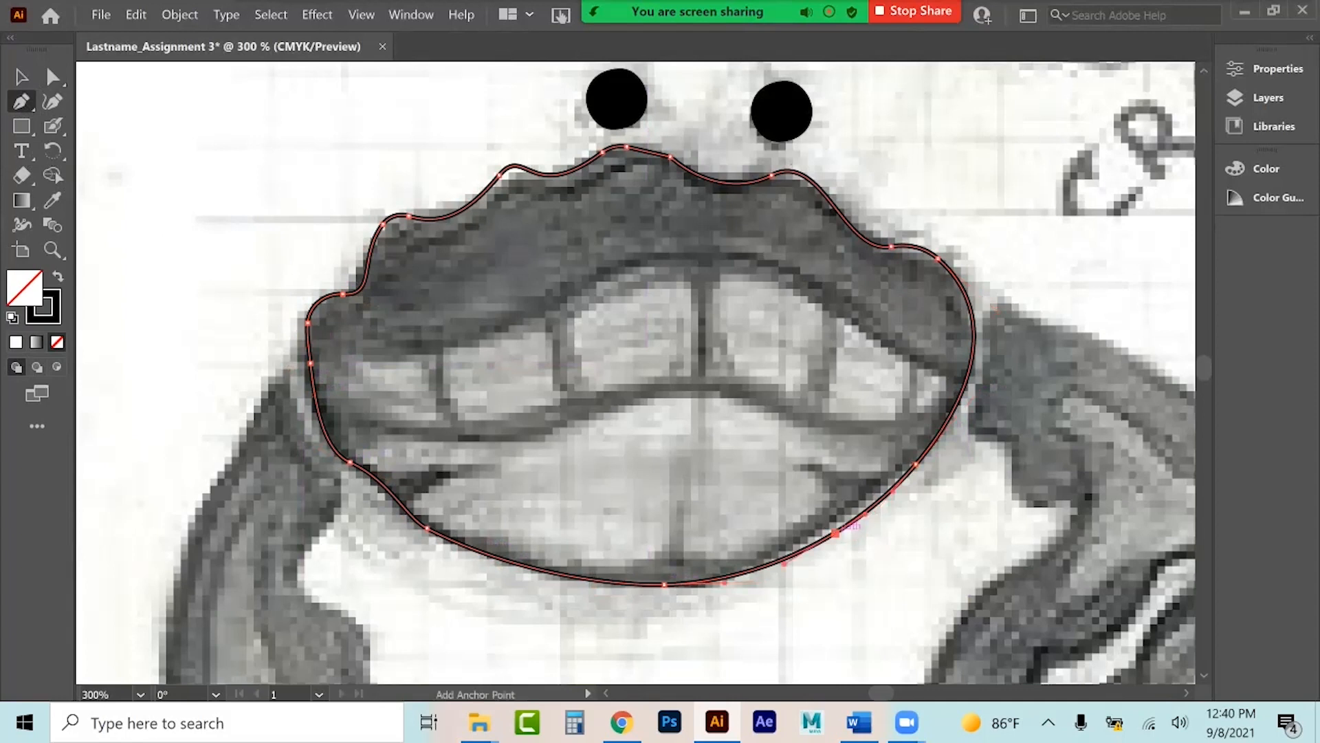
left_click(59, 78)
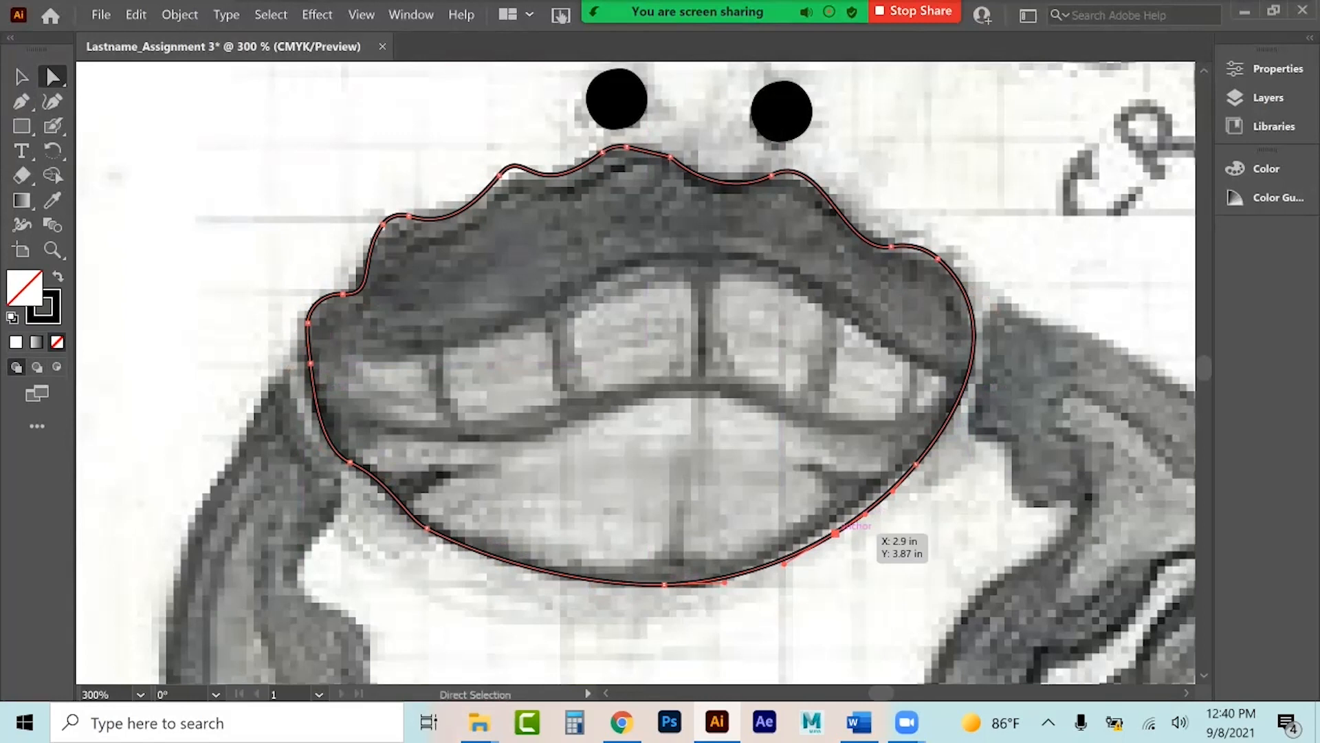
left_click(834, 533)
left_click_drag(835, 533, 875, 486)
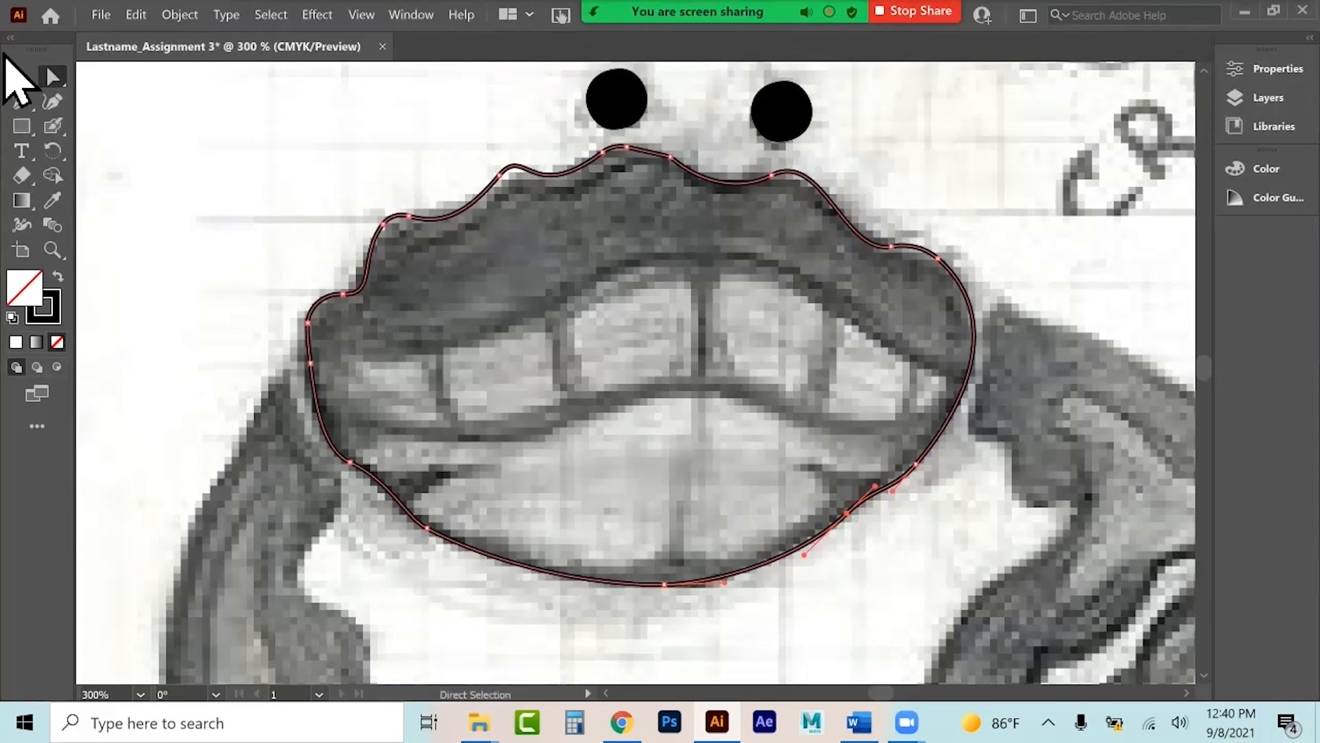
left_click(21, 77)
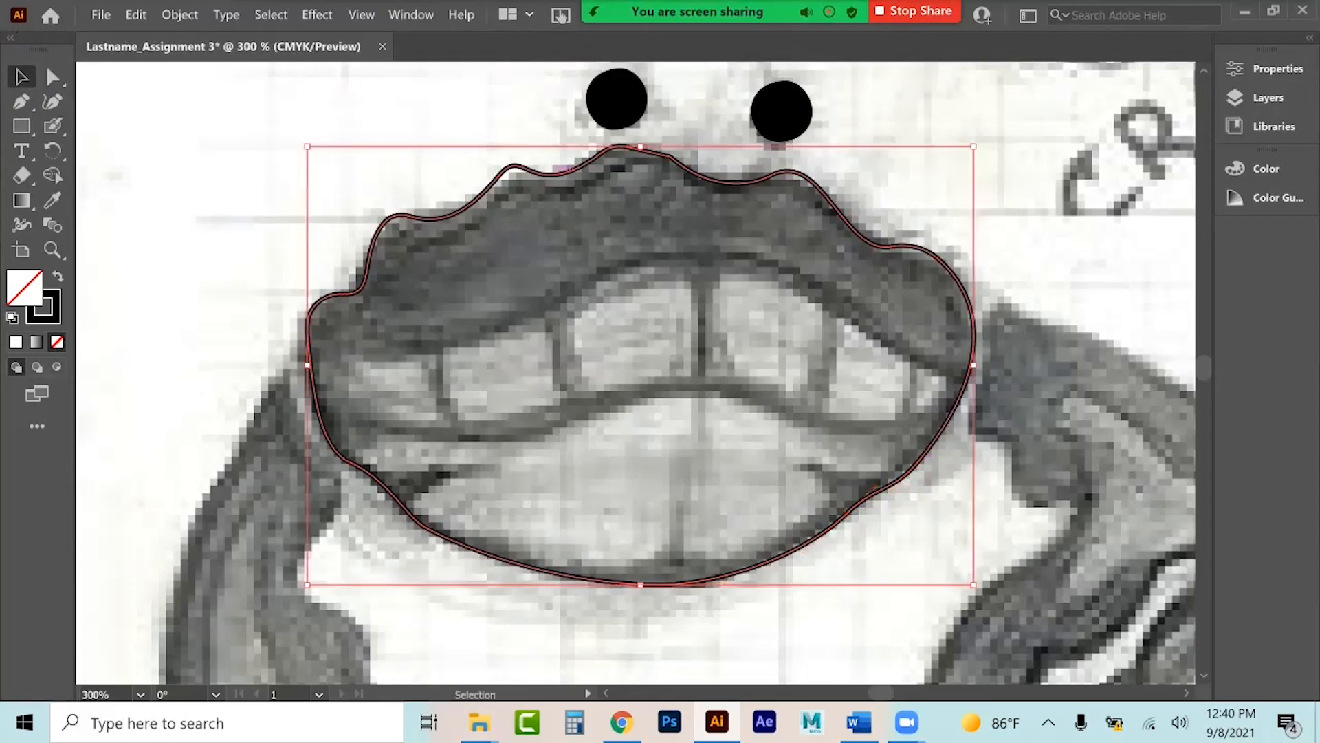
Reshape the outline between the two upper-left bumps by adjusting the curve handles of their anchor points.
left_click(53, 76)
left_click(500, 175)
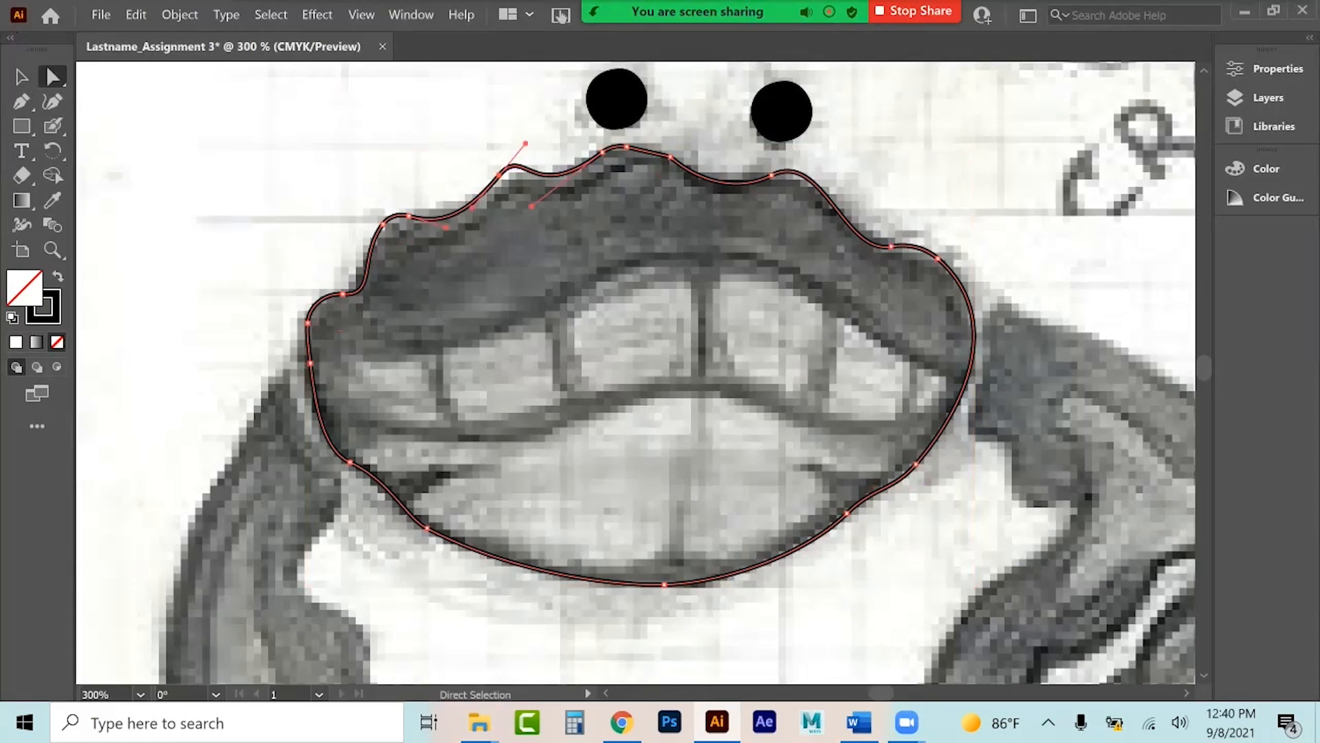
mouse_move(526, 143)
left_mouse_down()
mouse_move(500, 175)
mouse_move(516, 182)
mouse_move(499, 176)
mouse_move(534, 159)
left_mouse_up()
left_click_drag(447, 226, 488, 216)
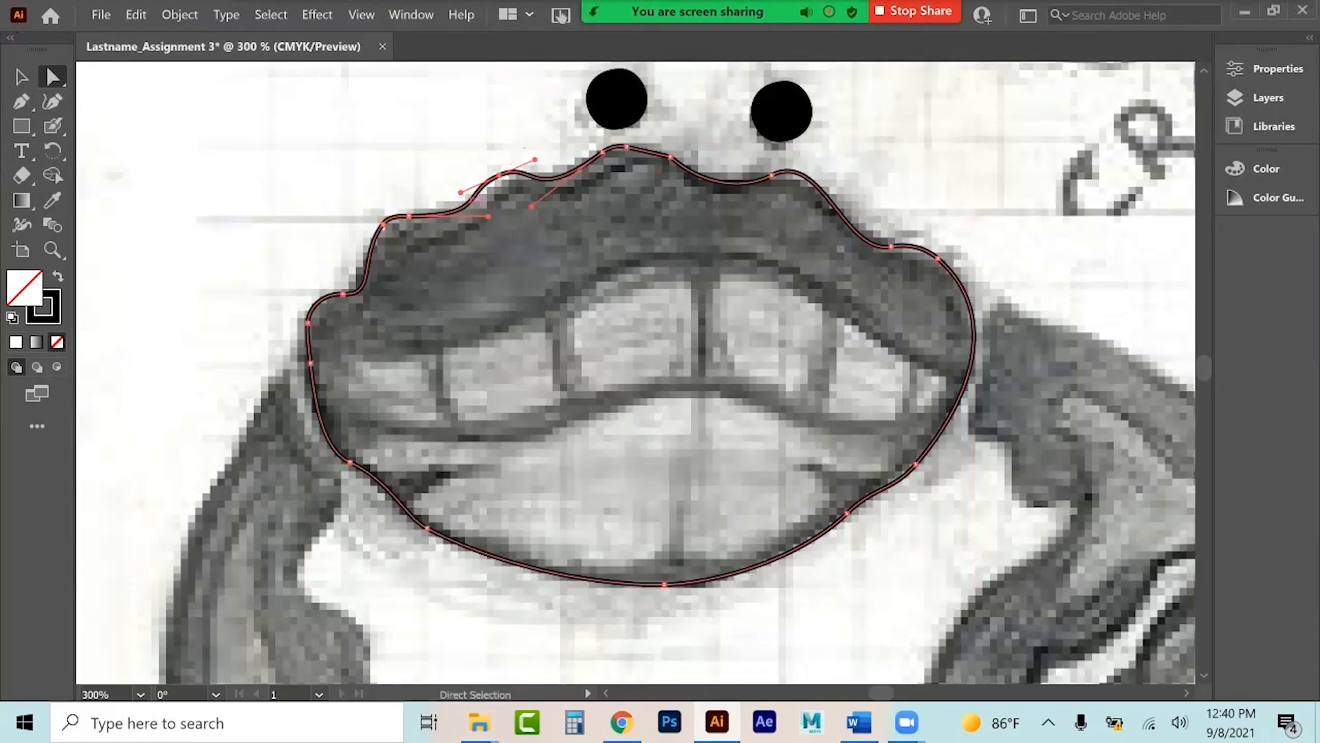
left_click(348, 147)
left_click(692, 171)
Swap the body outline's fill and stroke to preview it as a solid black shape, and swap them back.
left_click(25, 85)
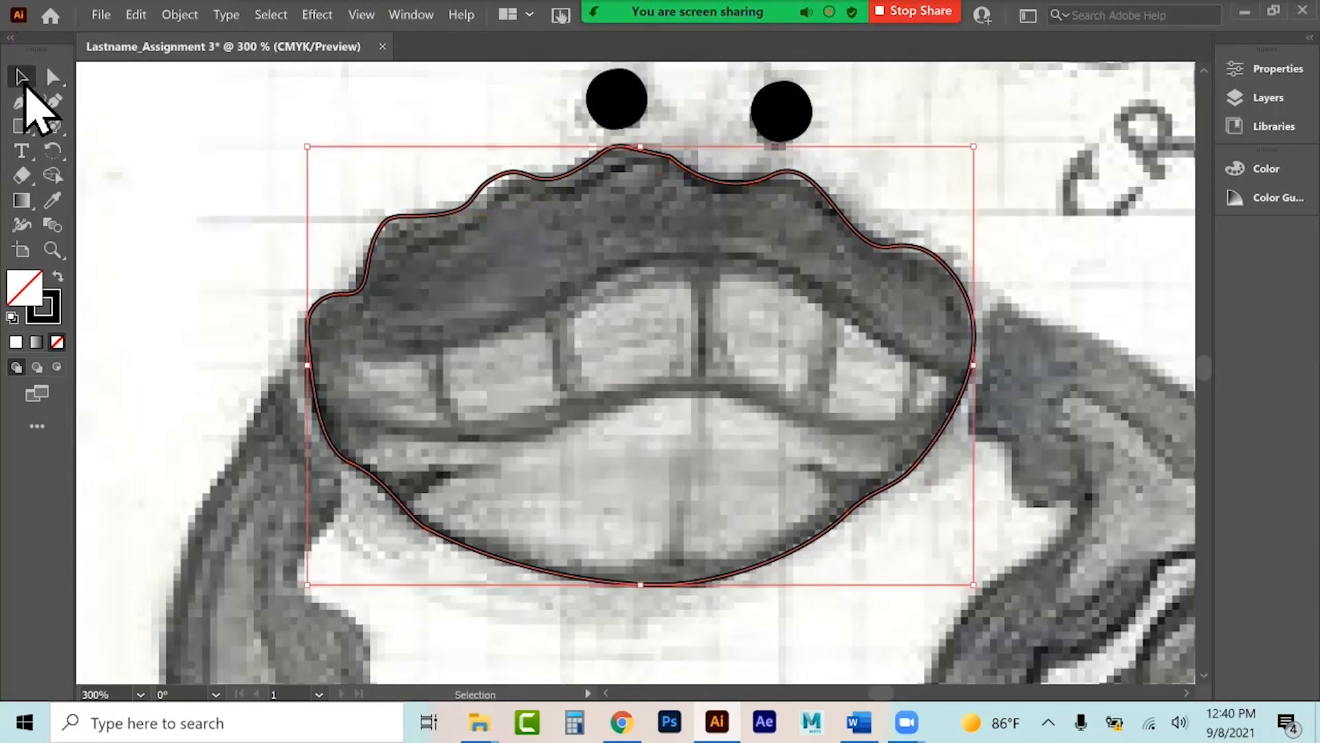
key("shift+x")
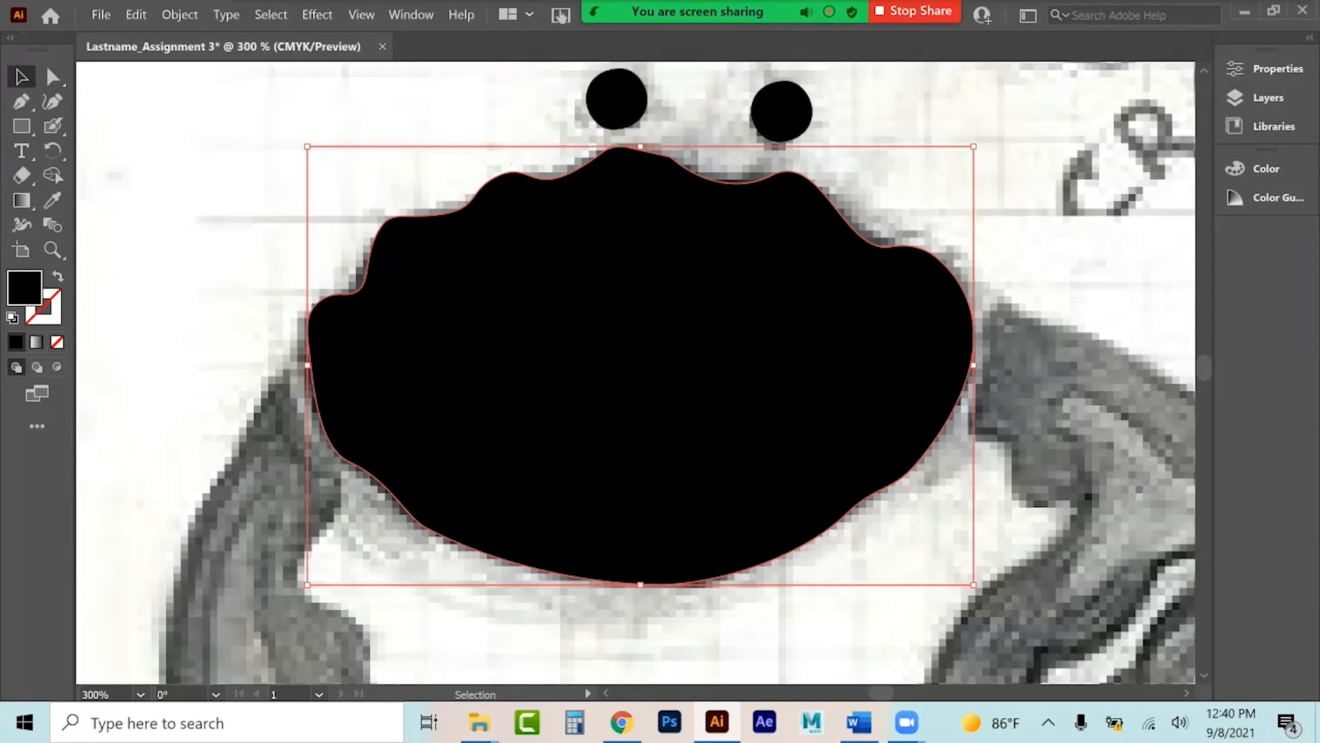
key("shift+x")
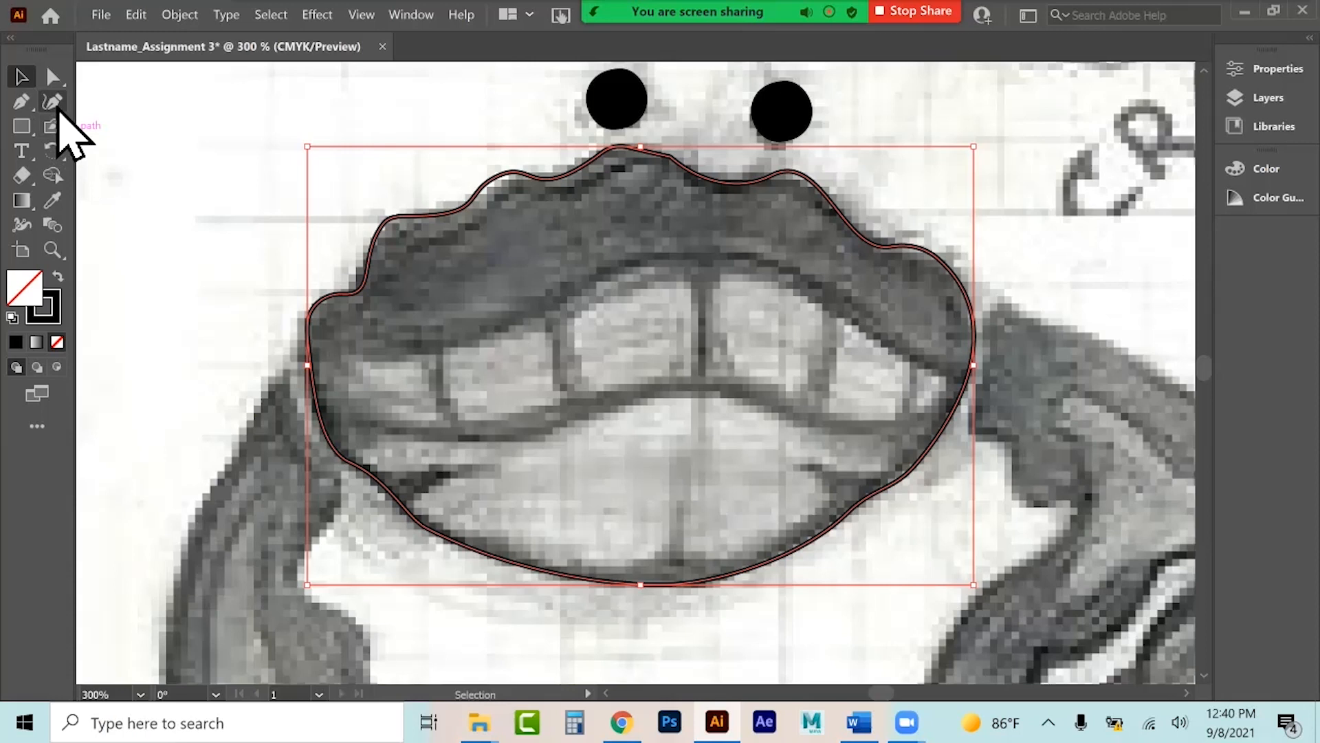
Deselect the body outline and trace the mouth's upper edge with the Curvature tool from its left corner past the central arch.
left_click(53, 102)
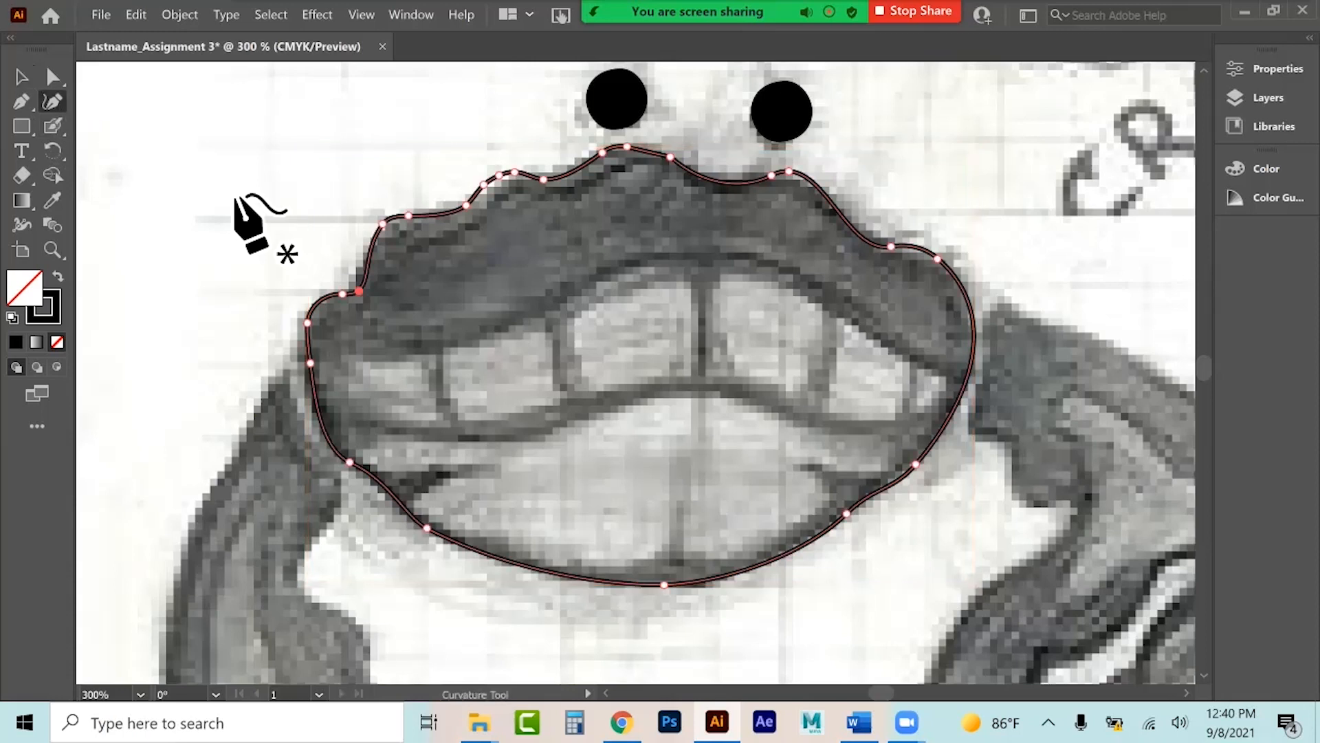
left_click(21, 78)
left_click(128, 113)
left_click(54, 102)
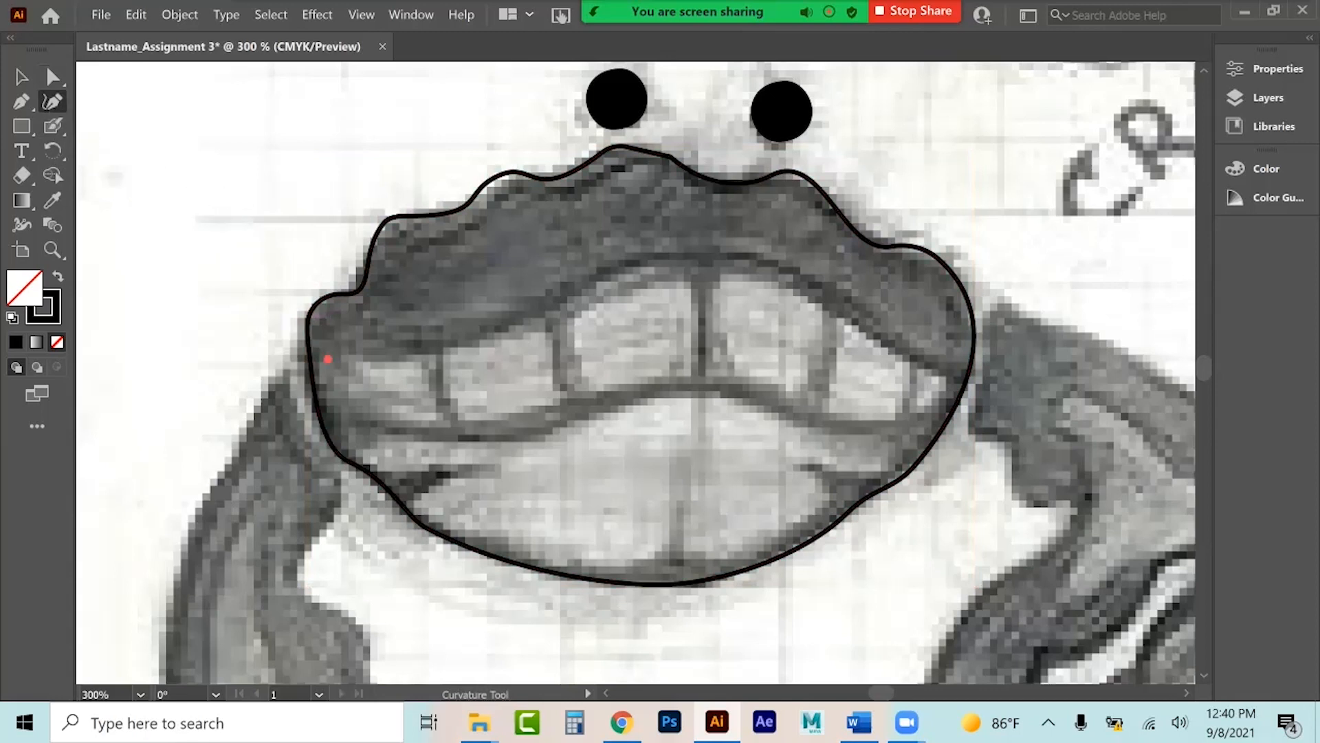
left_click(466, 345)
left_click(623, 270)
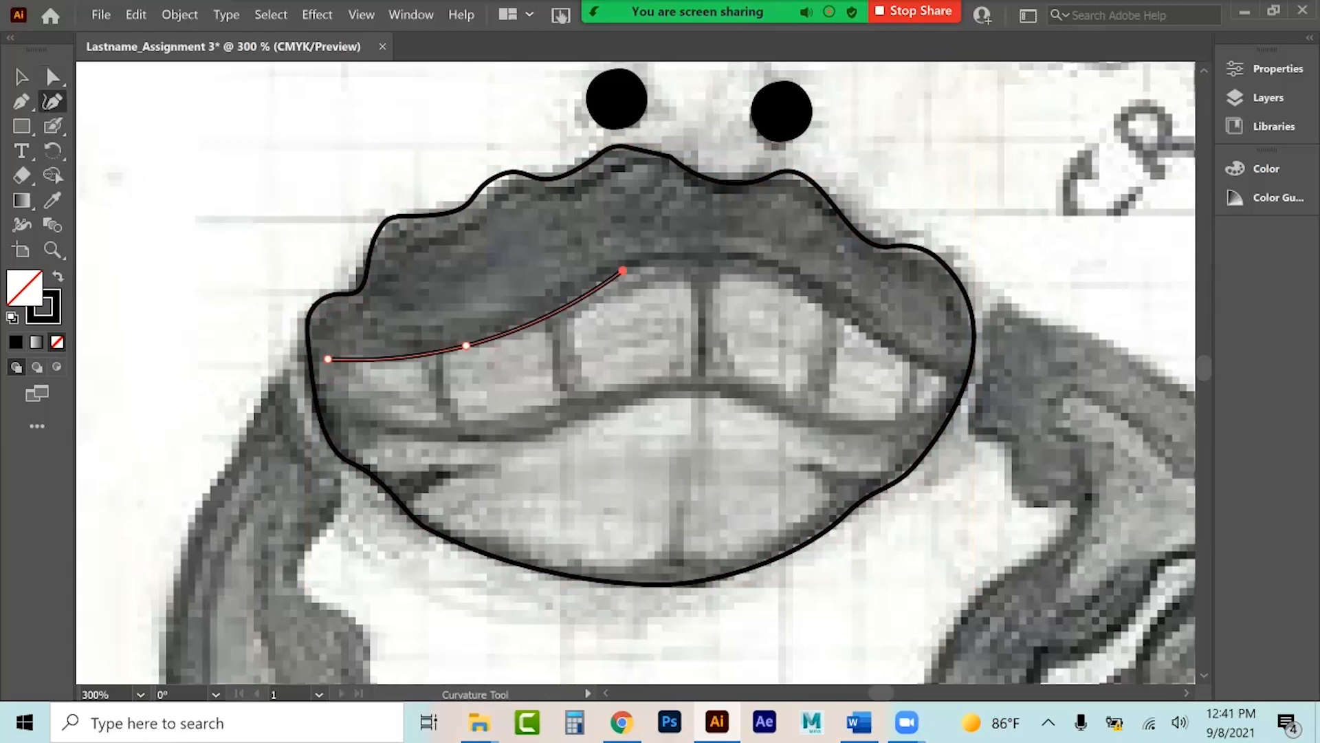
left_click(795, 282)
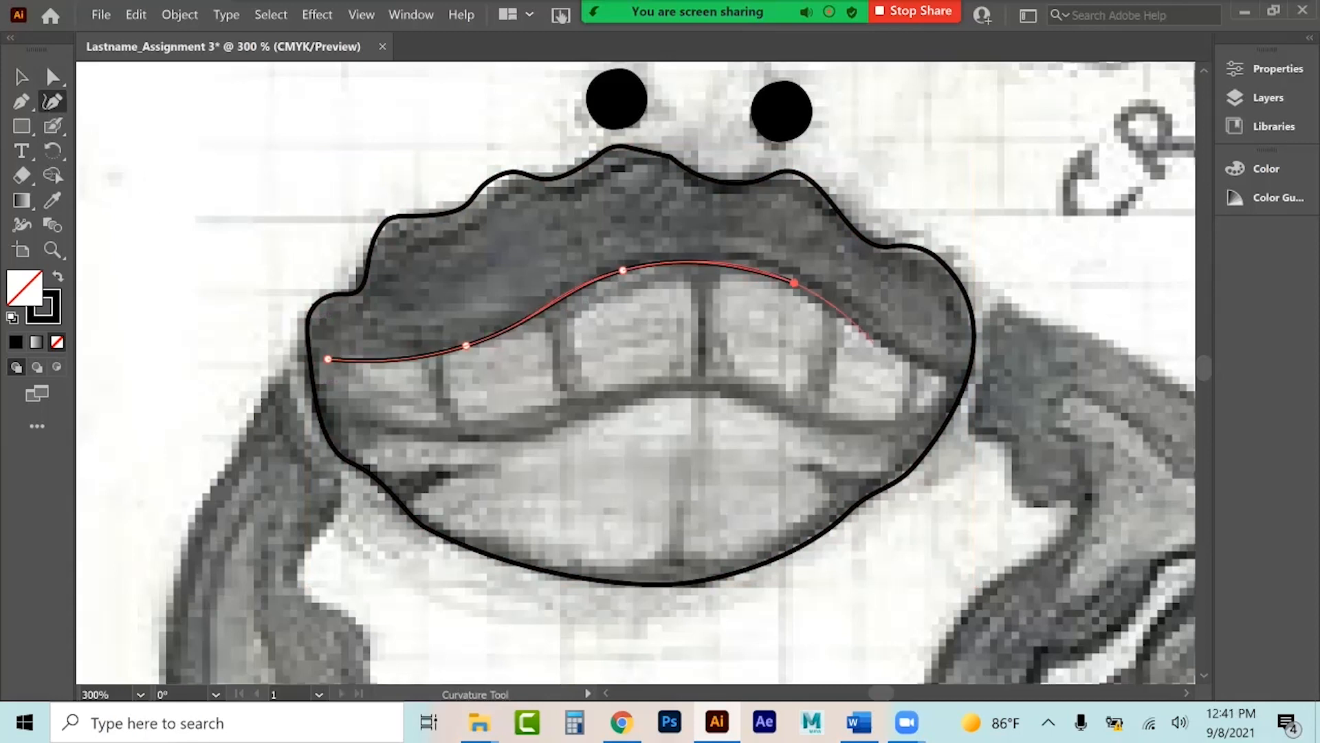
left_click(881, 346)
left_click(966, 375)
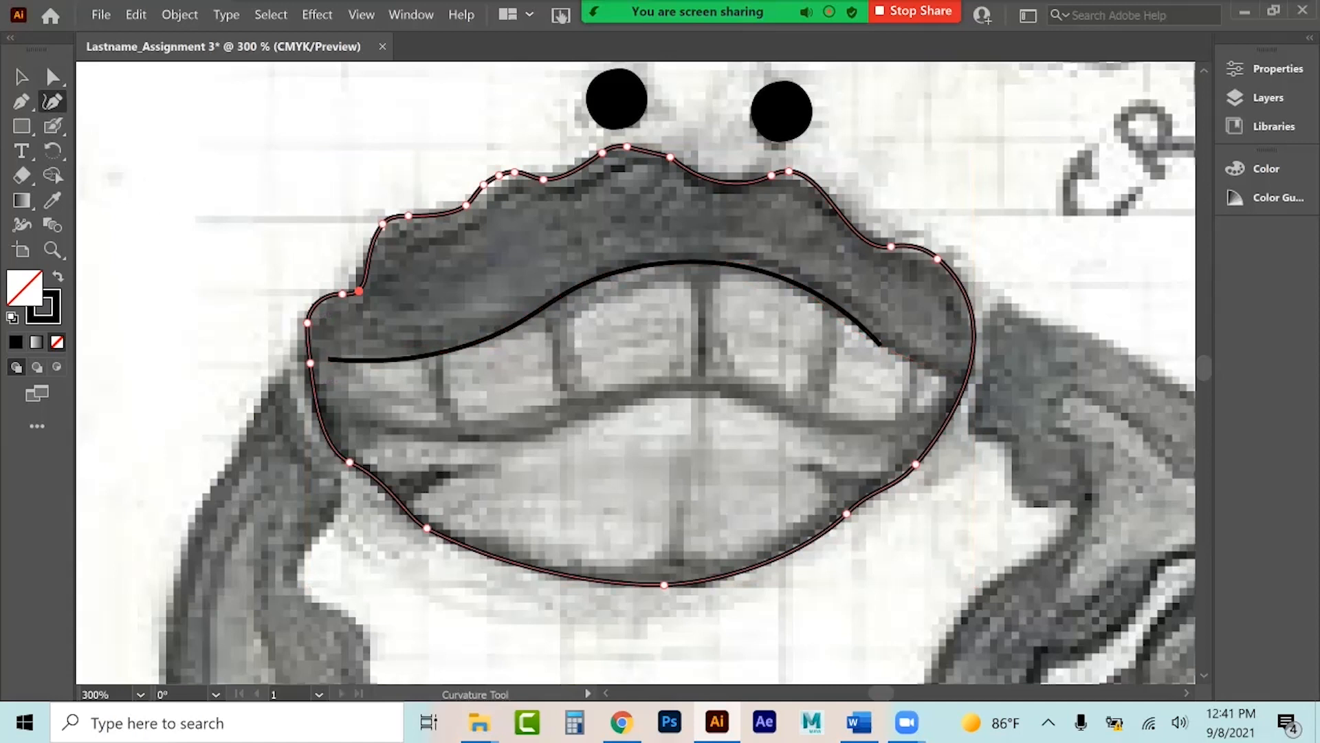
left_click(945, 372)
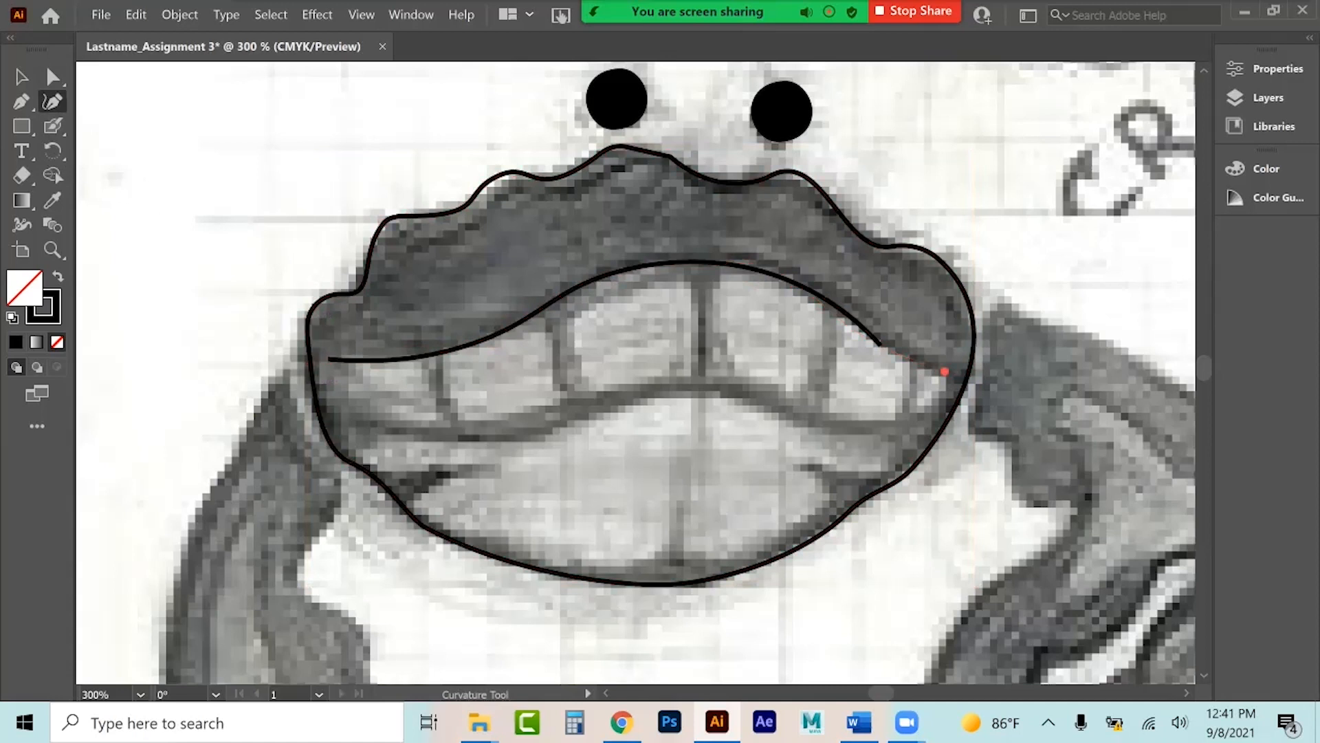
key("ctrl+z")
key("ctrl+z")
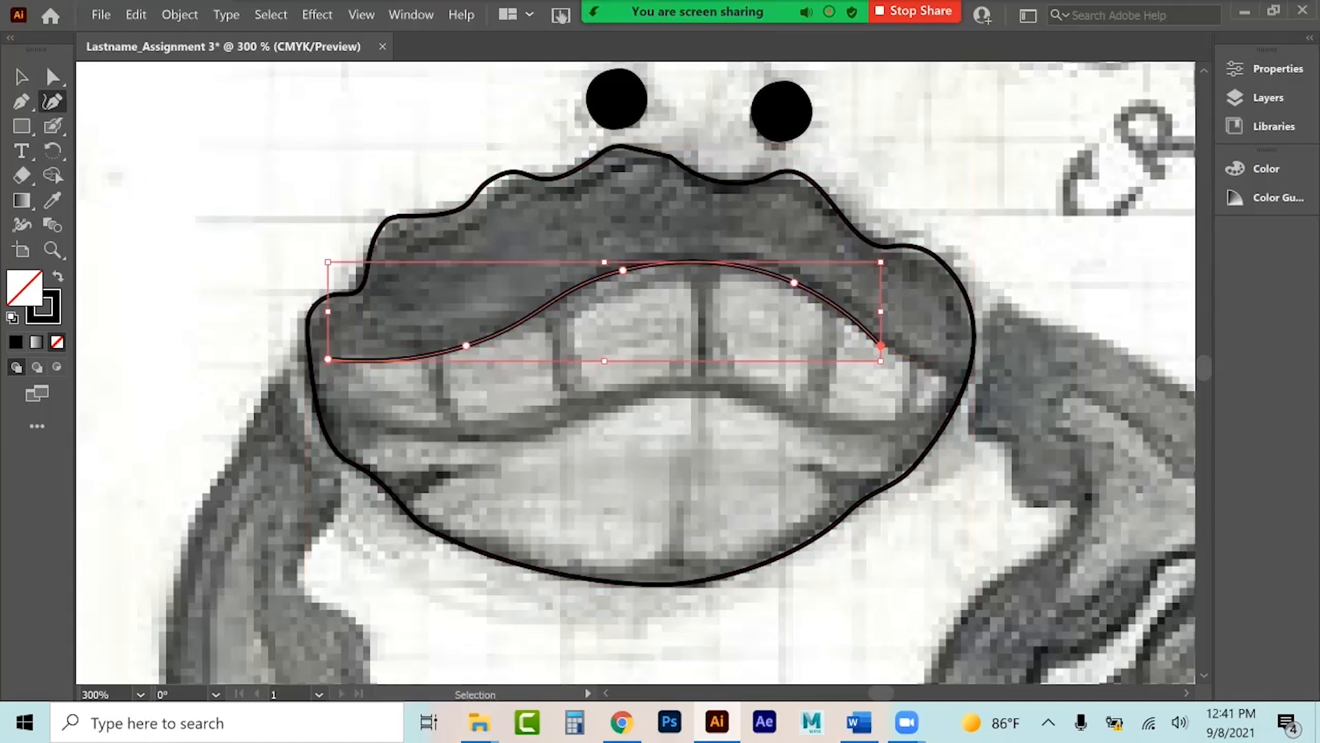
key("ctrl+z")
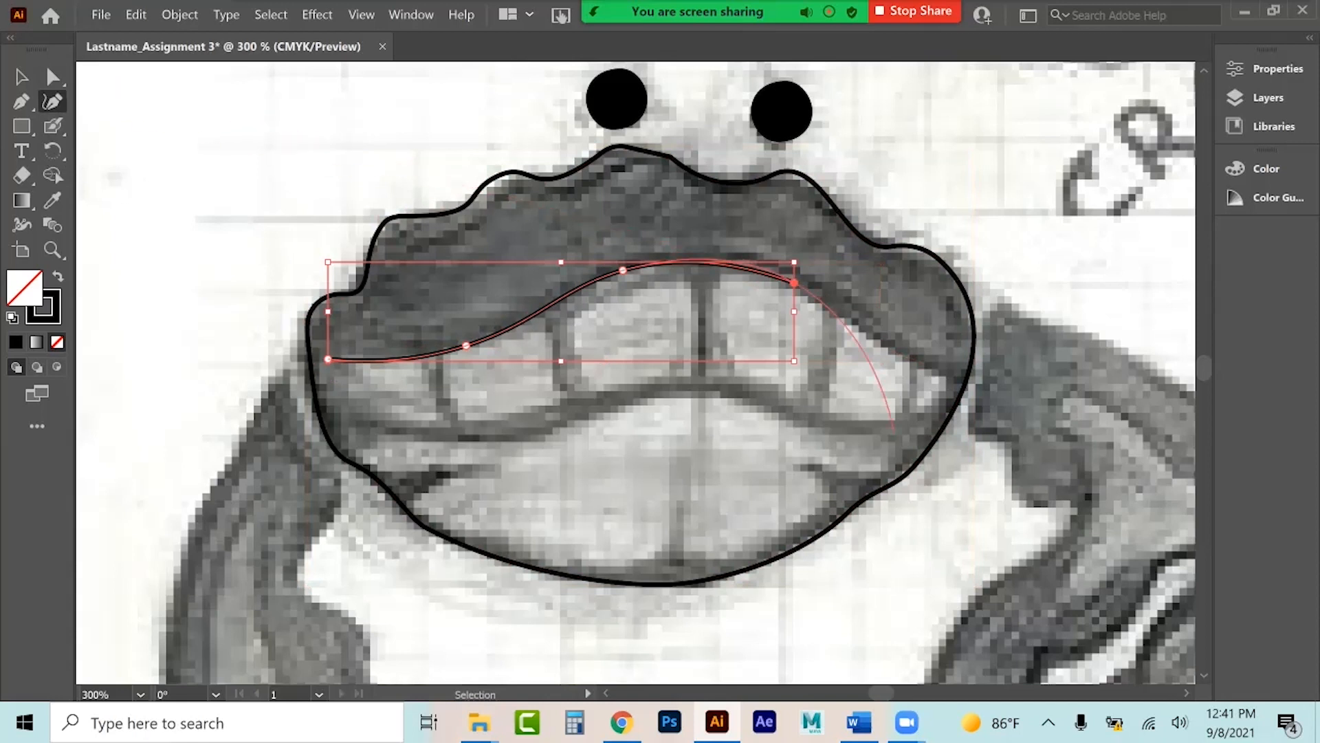
Continue the mouth path to its right corner and back along the lower edge of the teeth, closing it at the starting point.
left_click(888, 351)
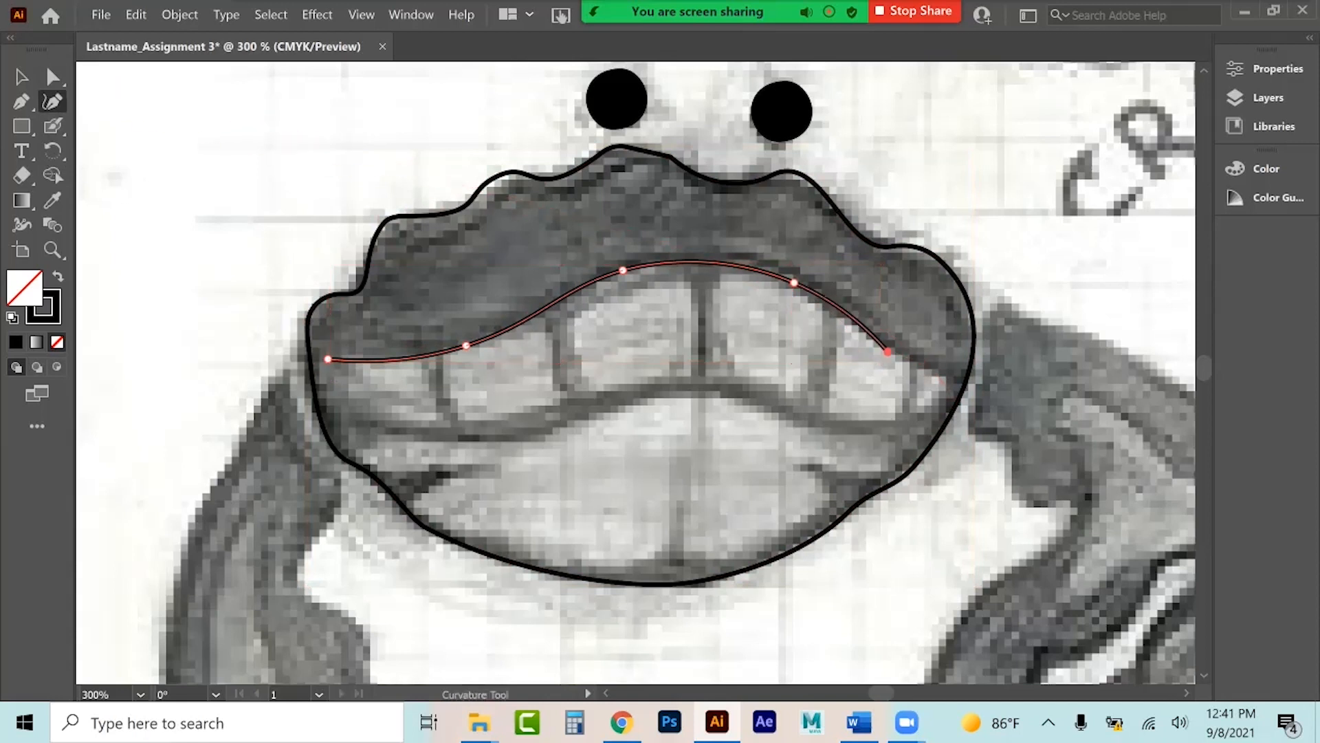
left_click(951, 371)
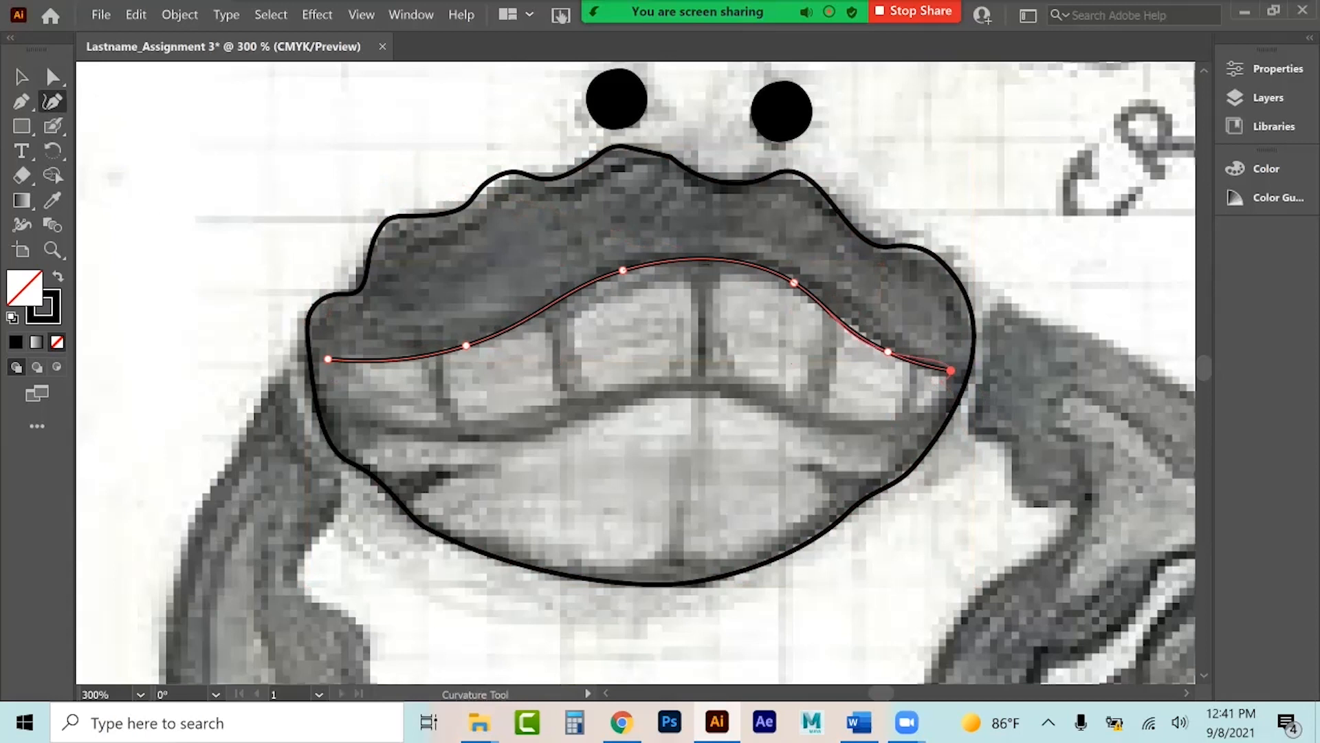
left_click(914, 421)
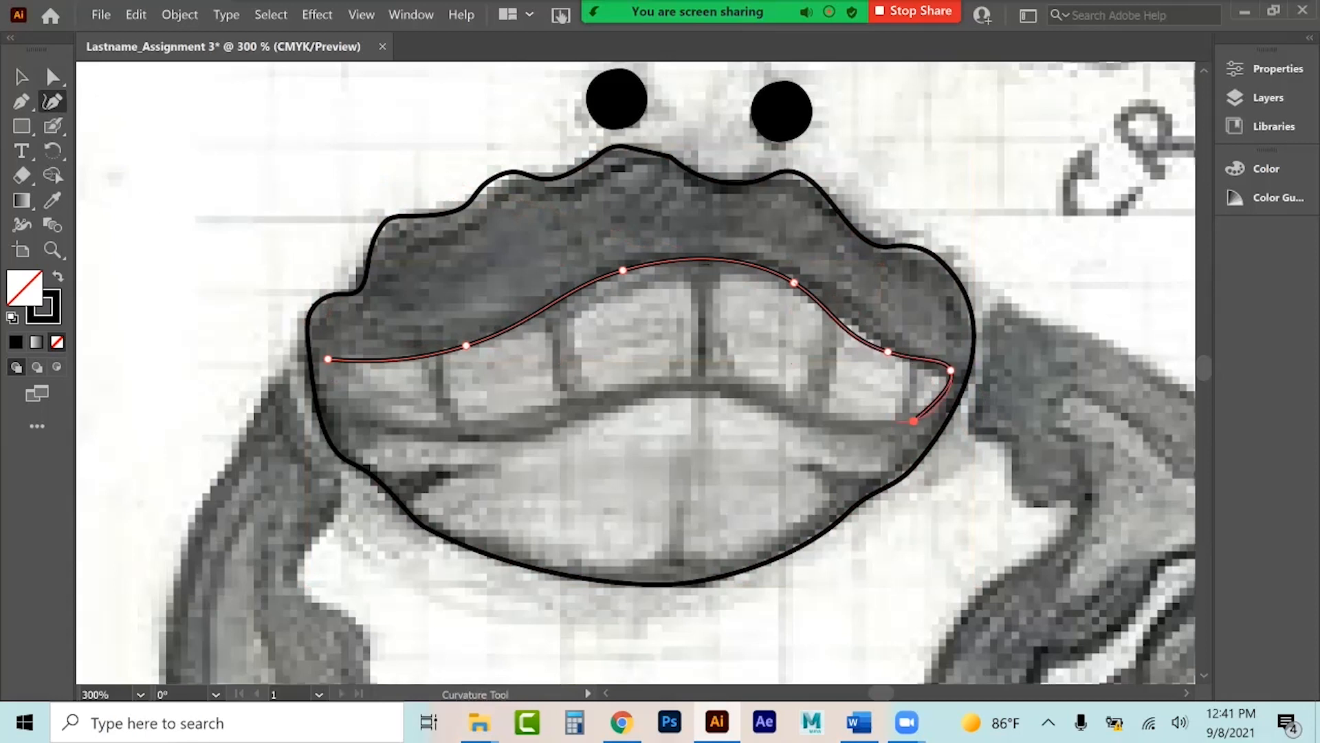
left_click(817, 413)
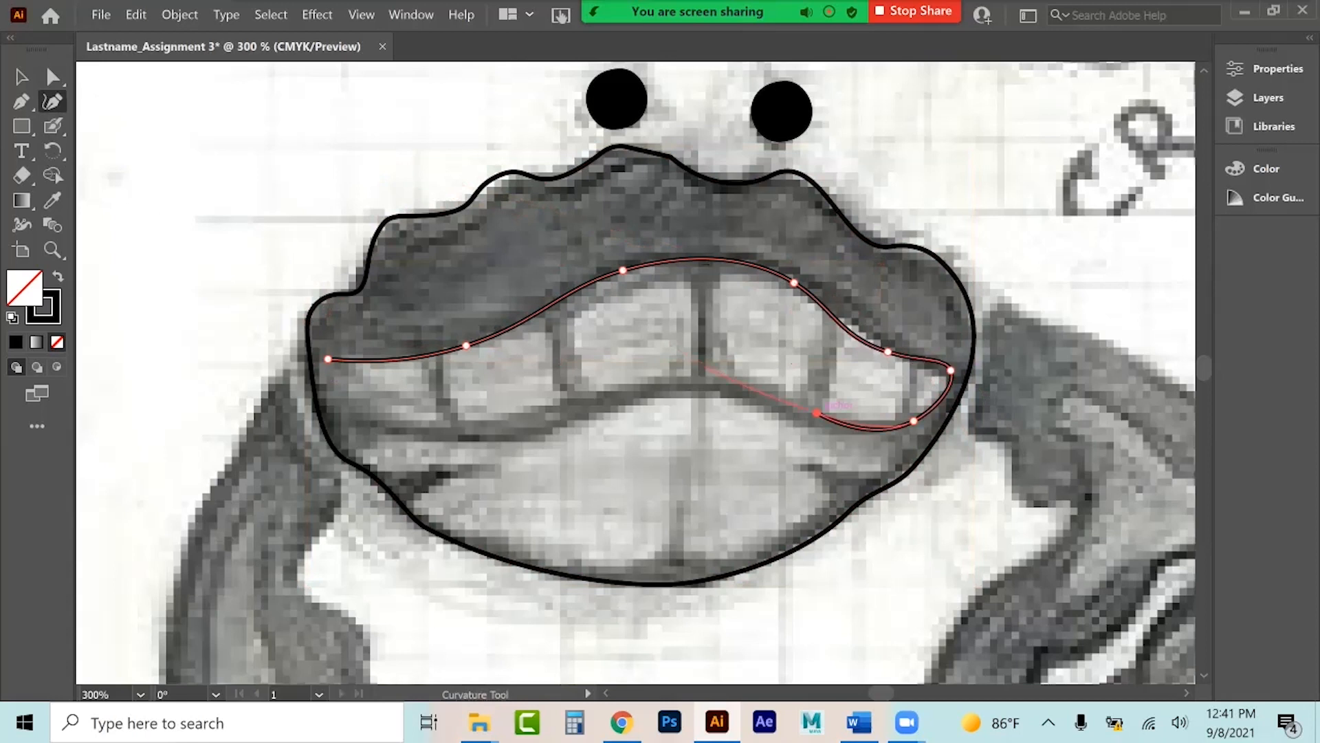
left_click(707, 372)
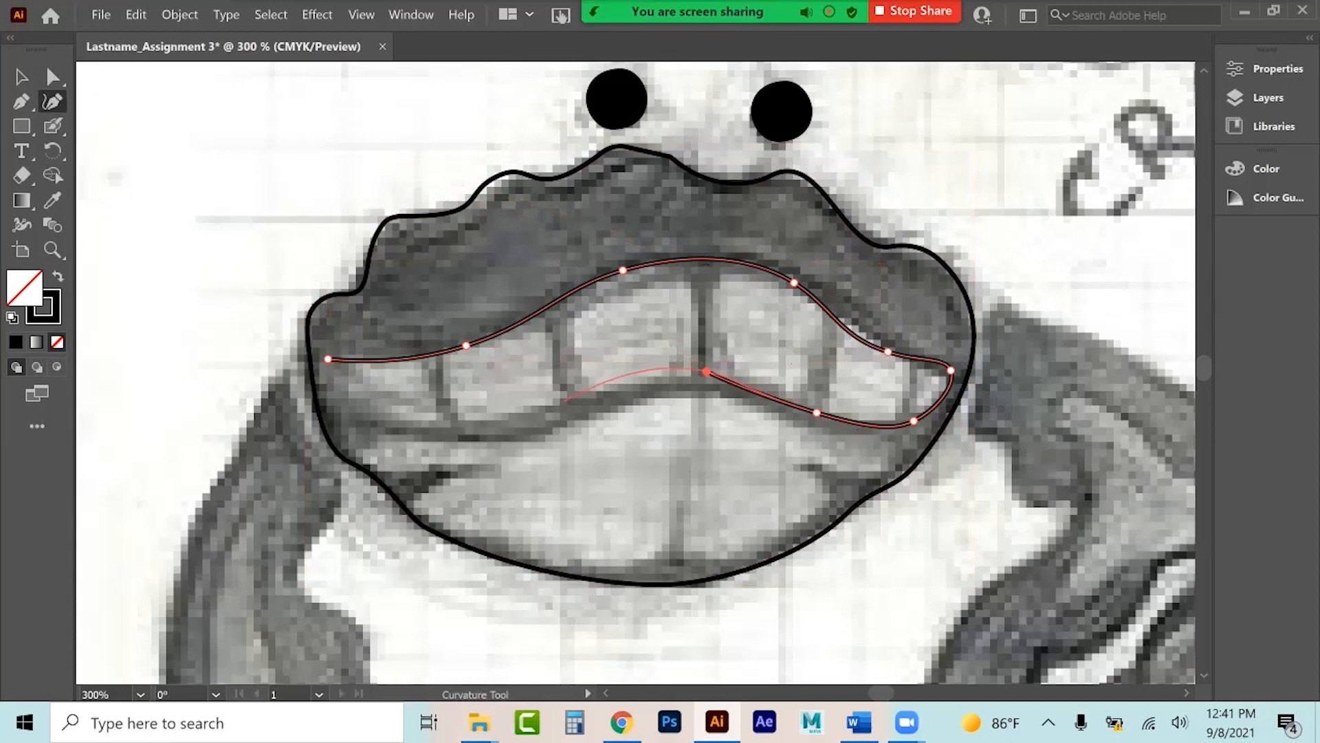
left_click(553, 408)
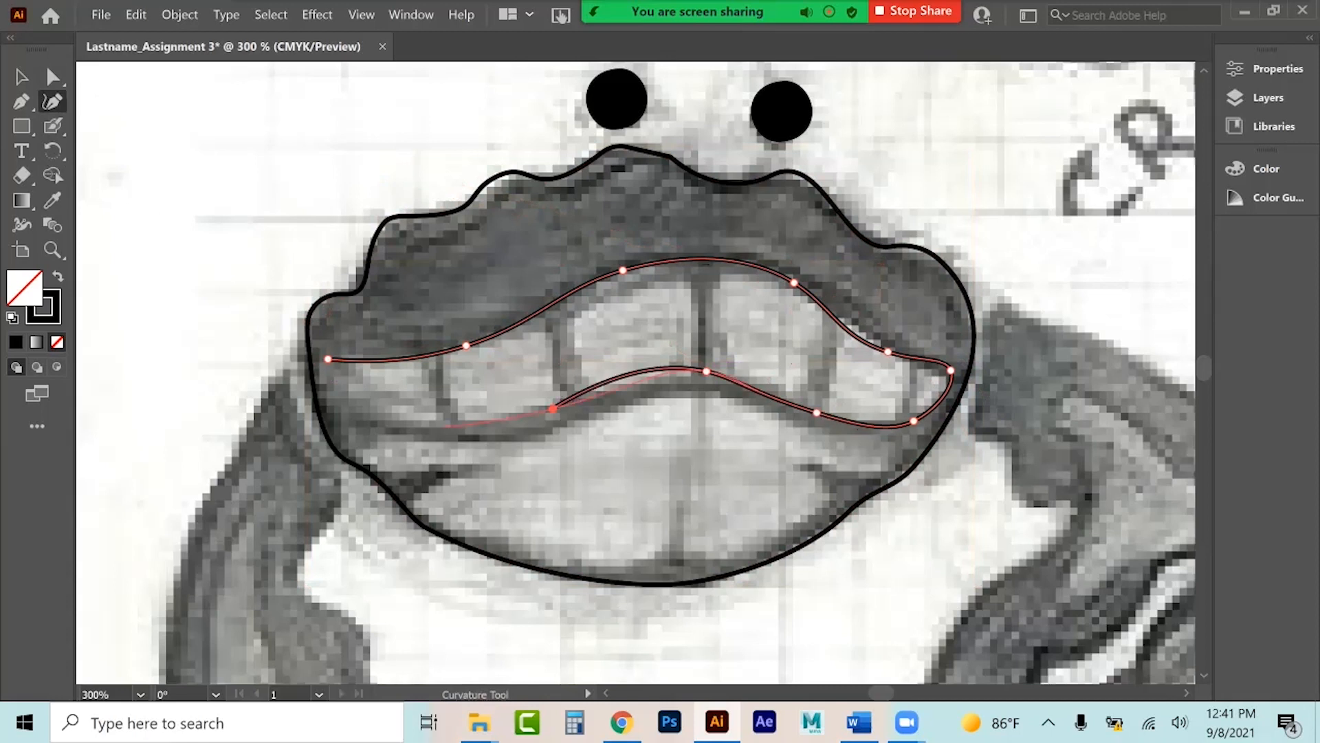
left_click(442, 427)
left_click(351, 412)
left_click(328, 359)
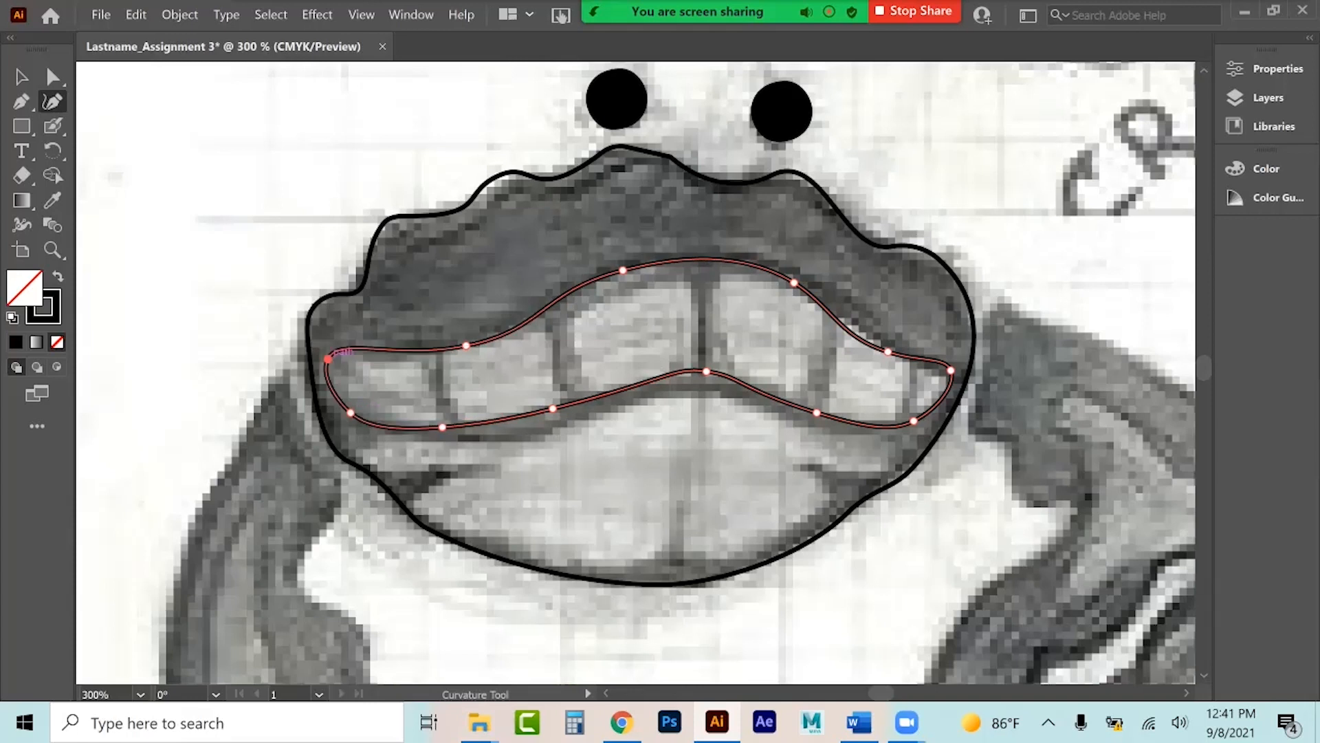
Straighten the mouth shape's left end into a sharp-cornered edge by collapsing its curve handles.
left_click(53, 77)
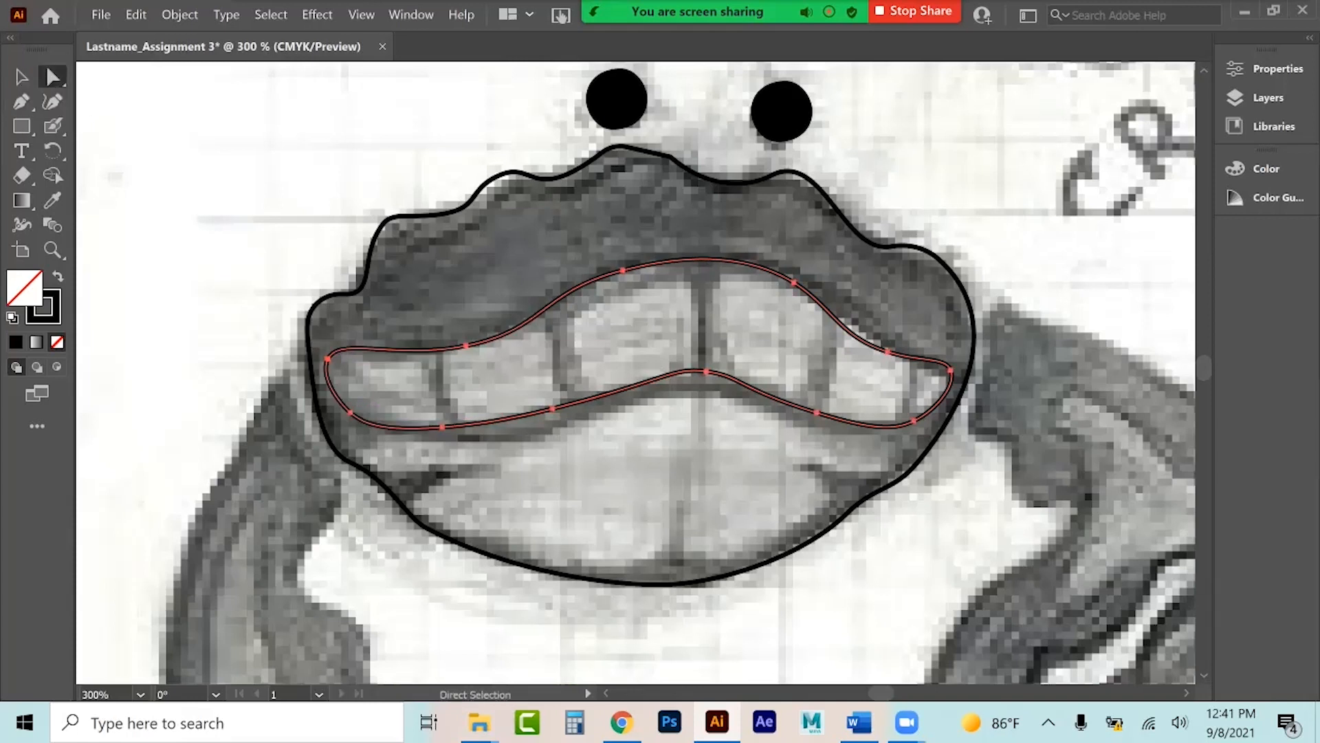
left_click(328, 359)
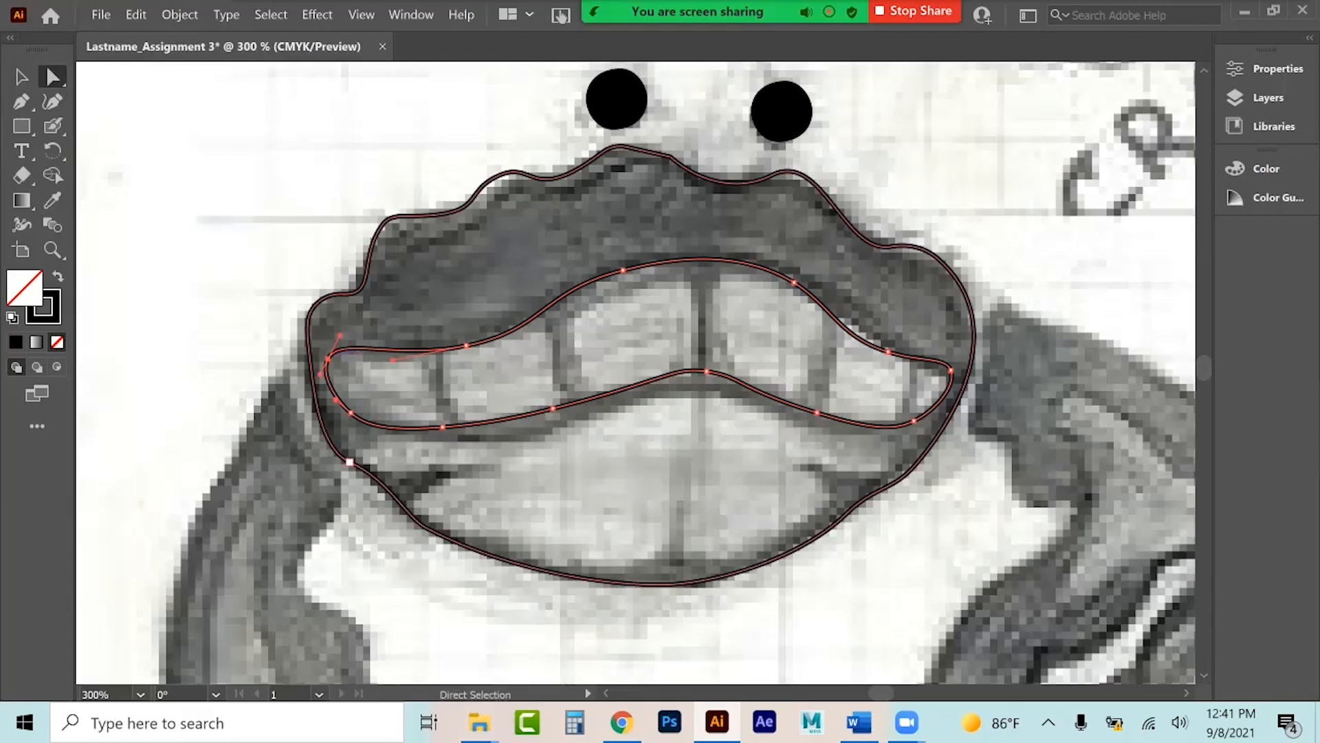
left_click_drag(320, 375, 351, 413)
left_click(351, 413)
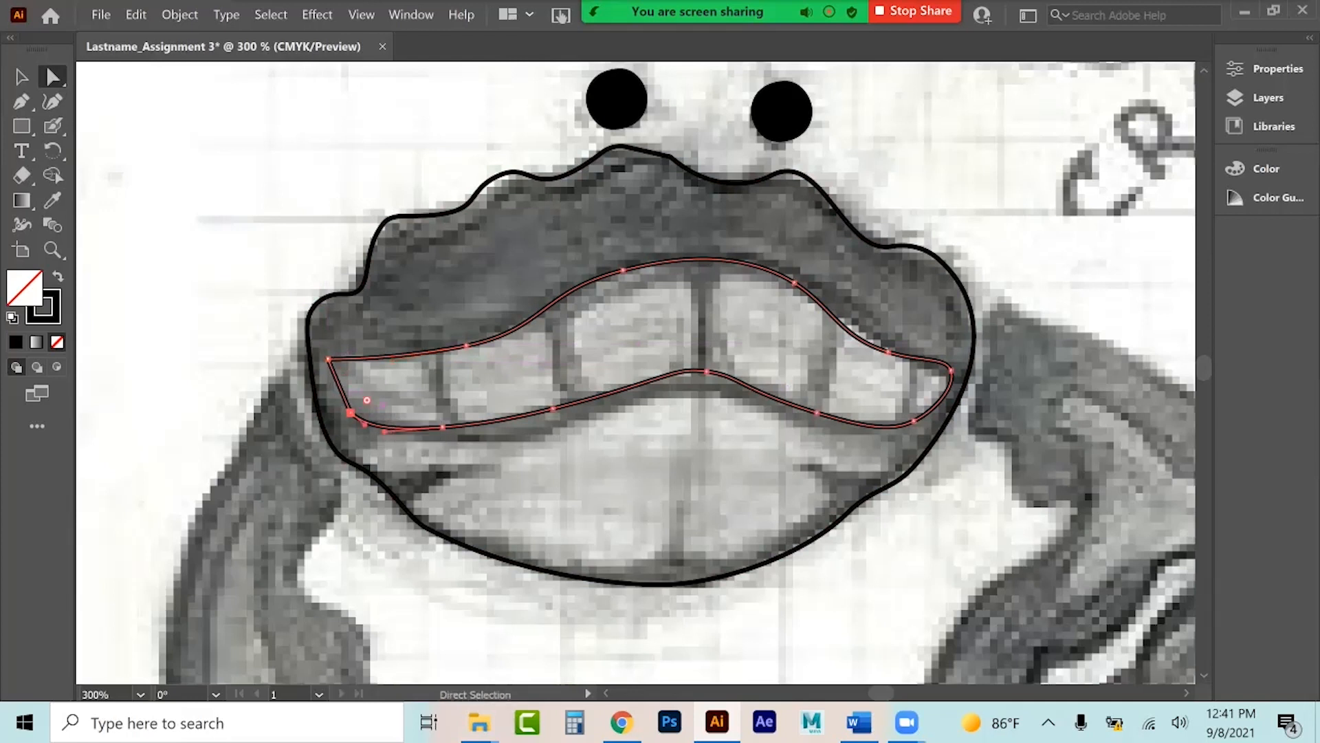
Straighten the mouth's right end into a sharp-cornered edge and fit the upper-right curve to the sketch with its handle.
left_click(914, 421)
left_click_drag(896, 430, 931, 377)
left_click(951, 370)
left_click(888, 352)
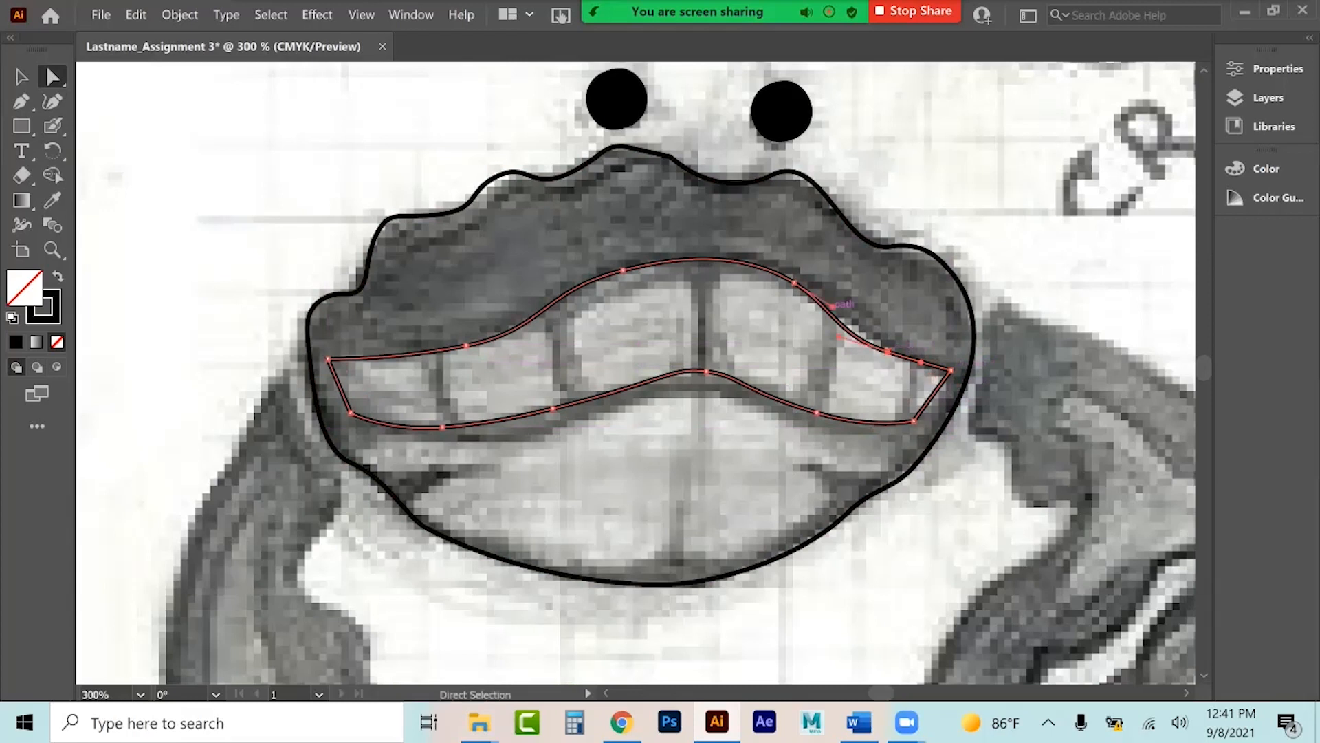
left_click_drag(835, 306, 853, 333)
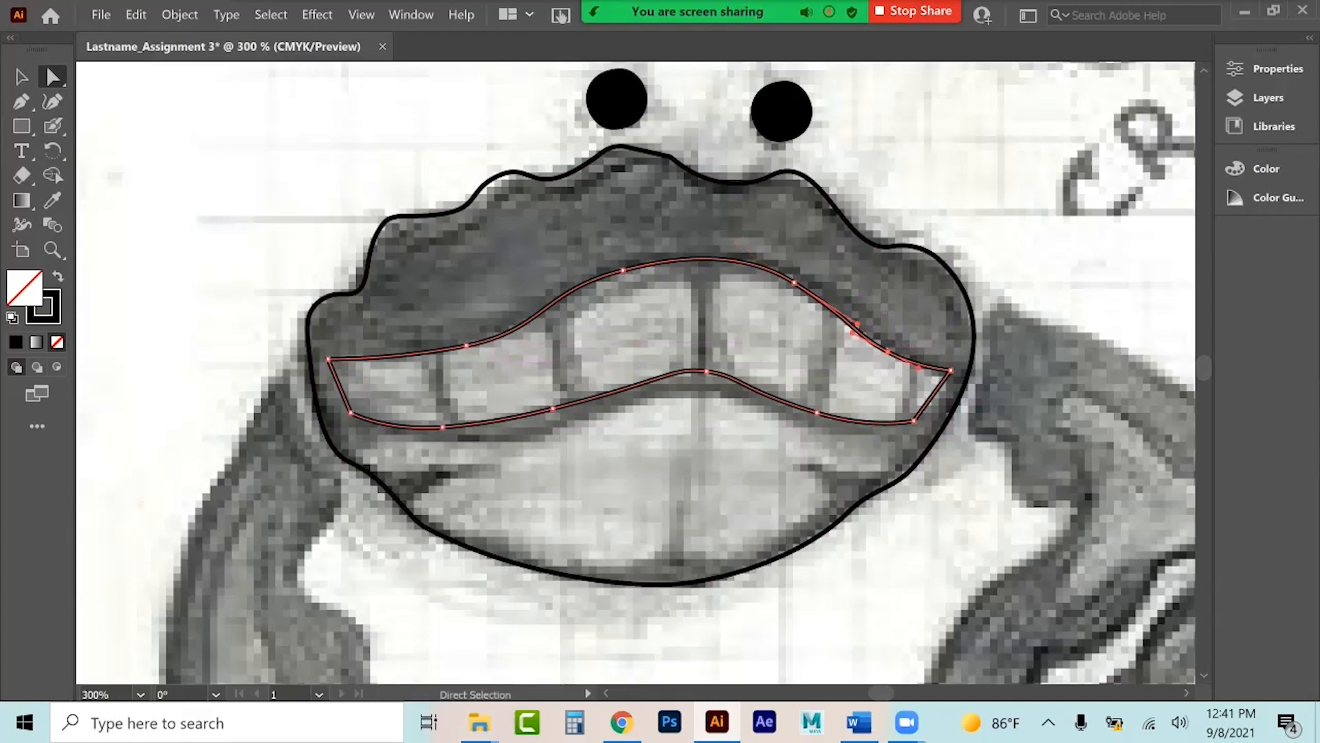
Smooth the arch in the middle of the mouth's lower edge by adjusting the curve handles around its central anchor point.
left_click(706, 371)
left_click_drag(673, 368, 648, 372)
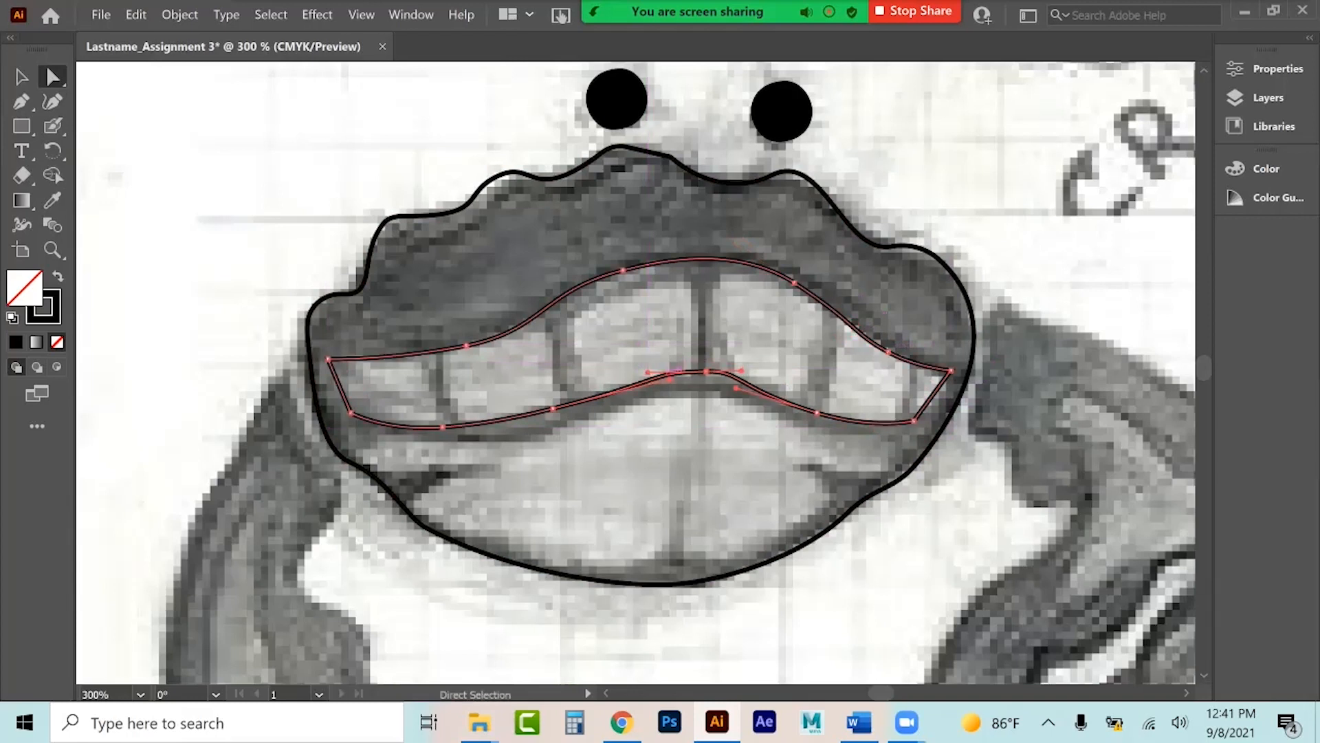
left_click_drag(742, 371, 751, 374)
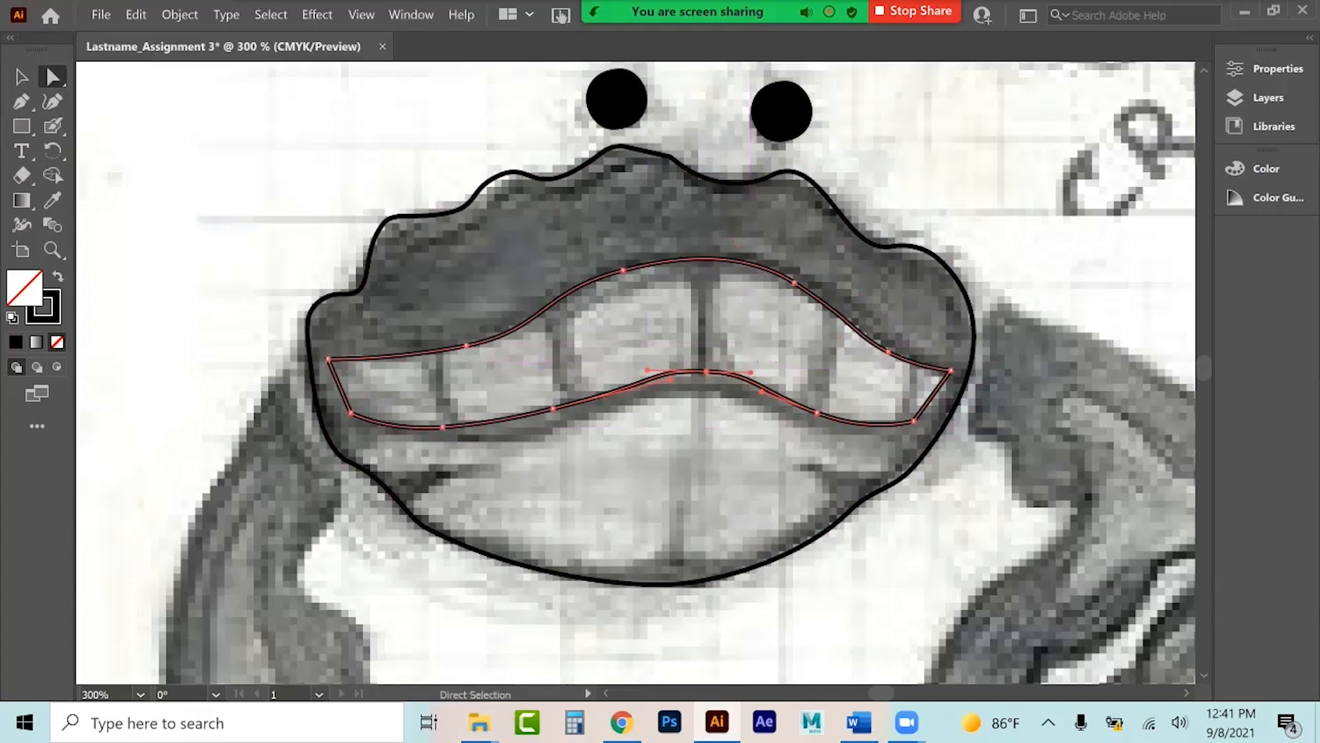
left_click_drag(657, 386, 648, 388)
Swap the mouth shape's fill and stroke to preview it in solid black, and return it to an outline.
left_click(21, 76)
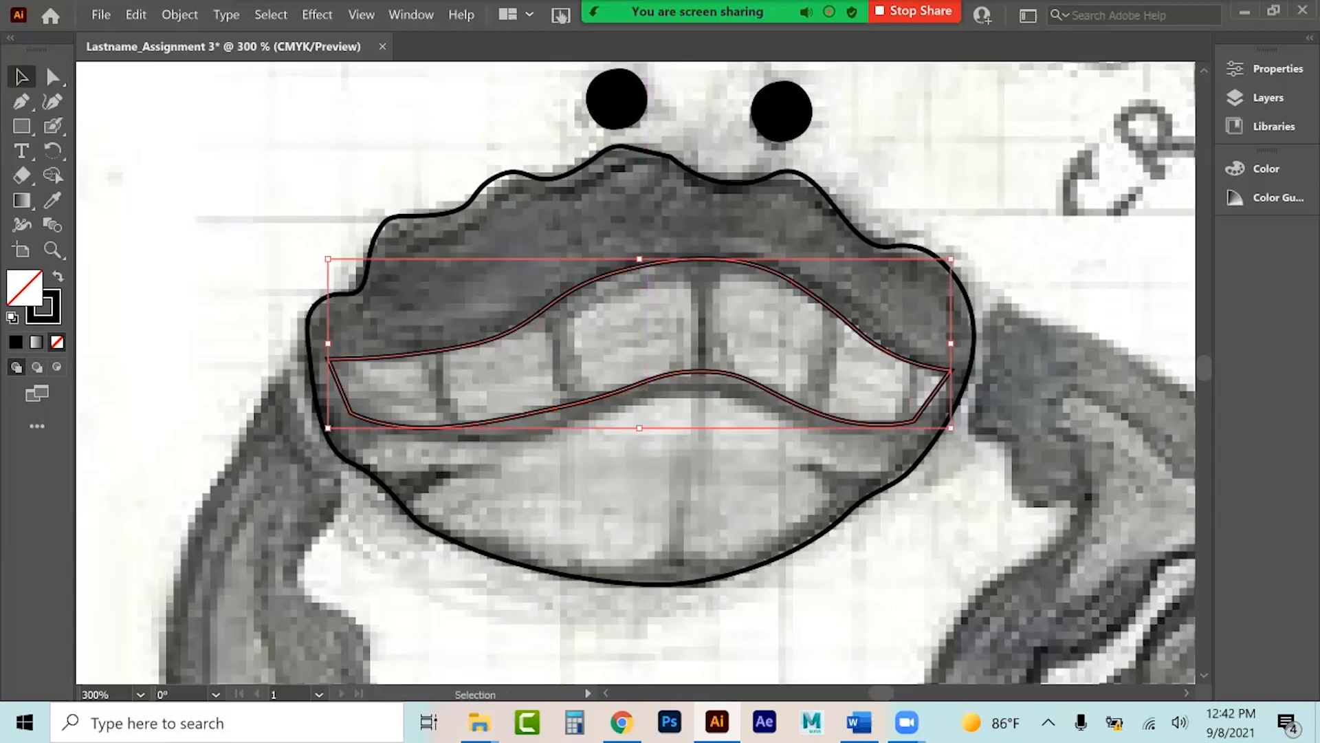
left_click(58, 277)
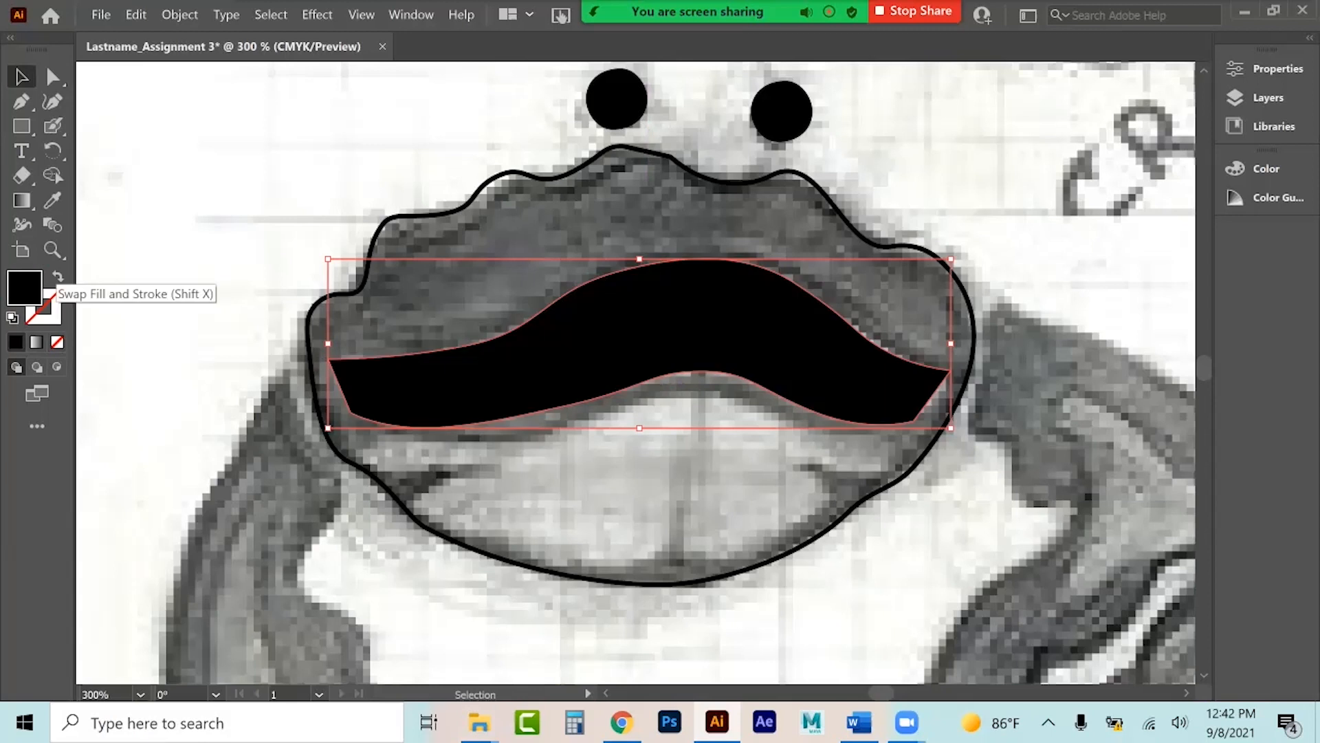
key("shift+x")
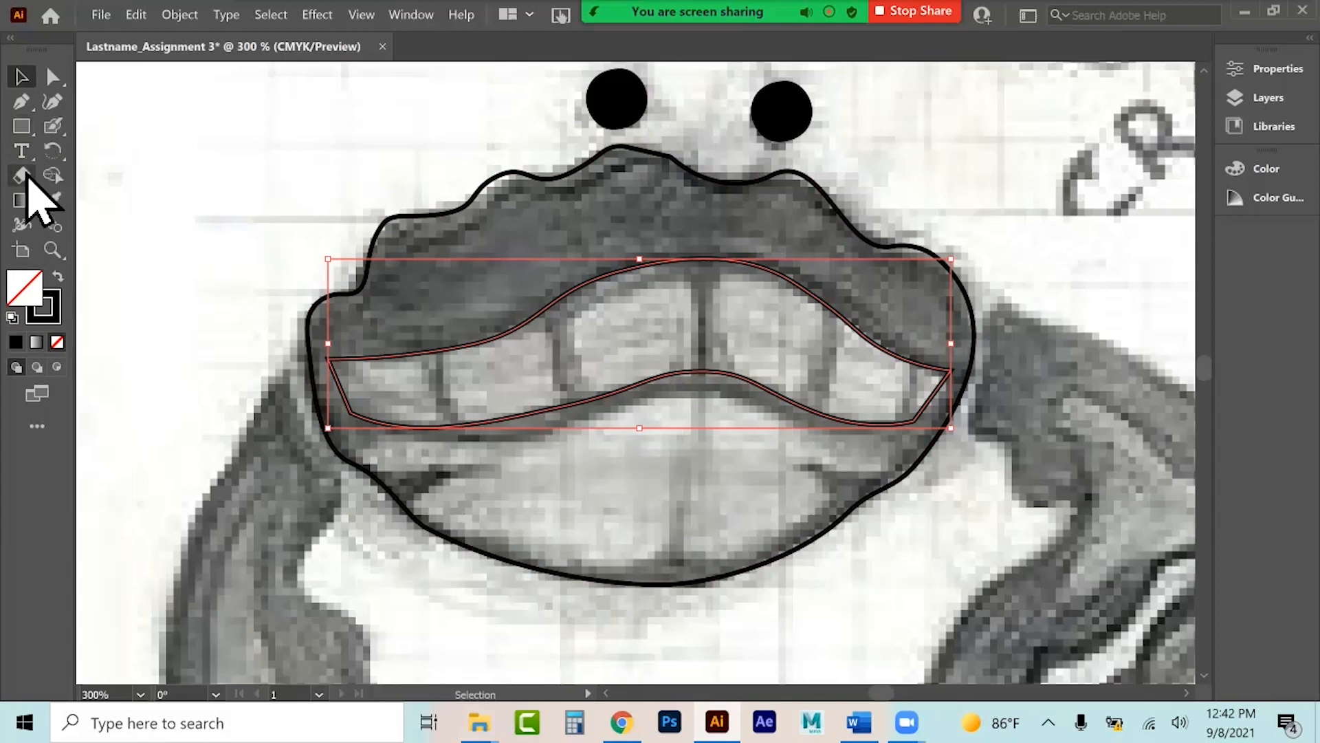
Set the Eraser tool's size to 4 pt, keeping its angle and roundness.
left_click(23, 176)
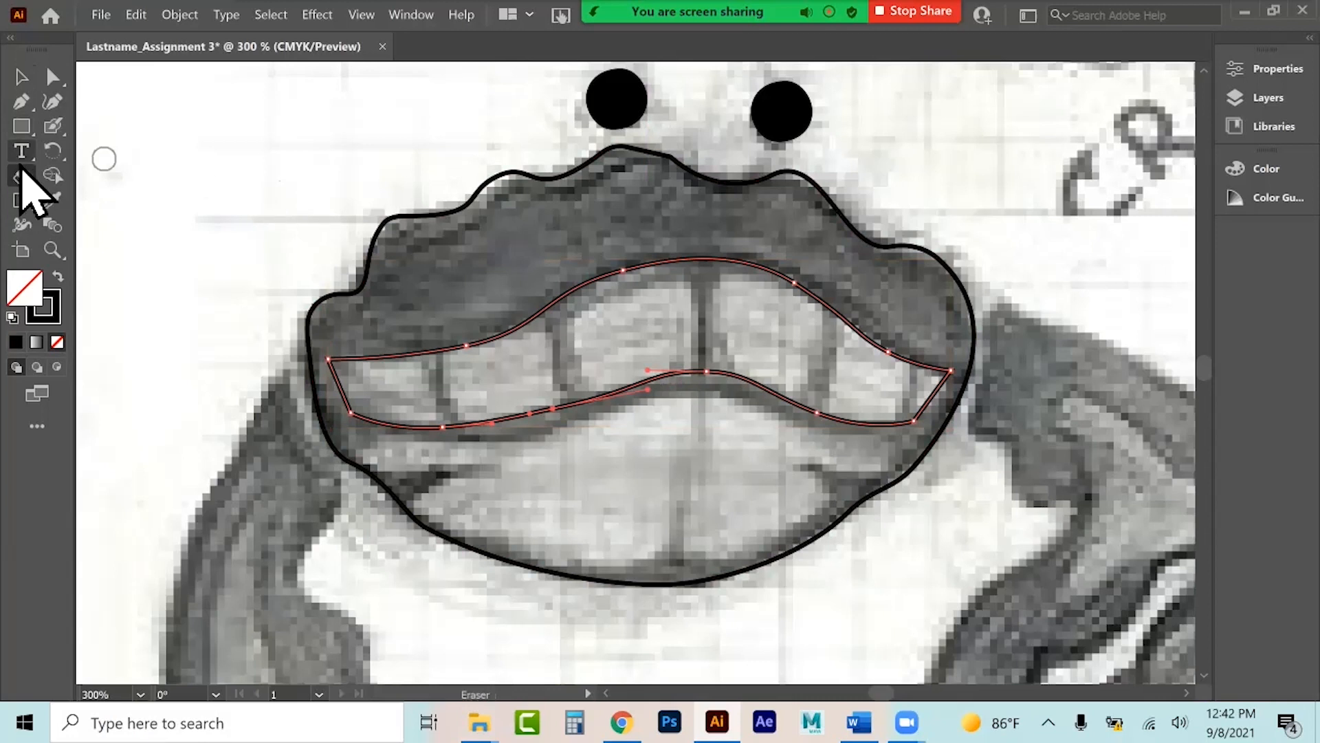
double_click(27, 180)
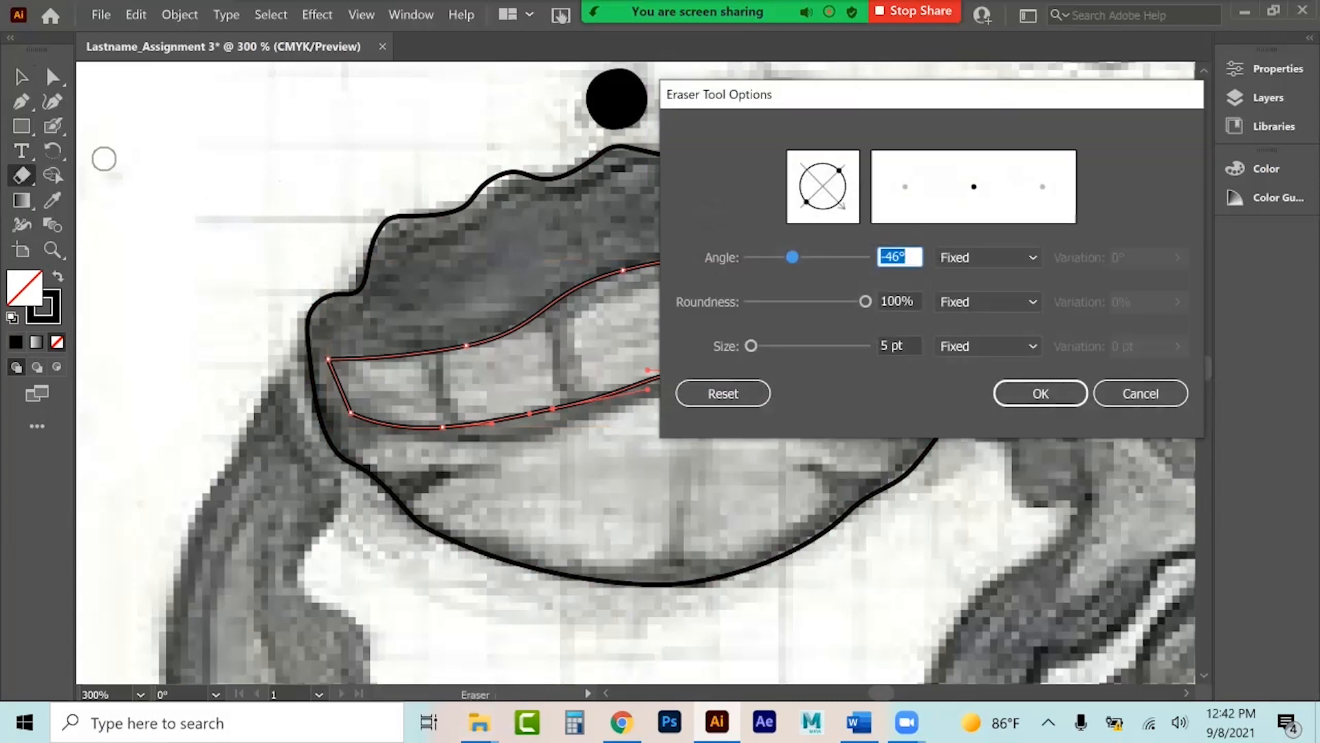
key("Tab")
key("Tab")
type("4")
key("Return")
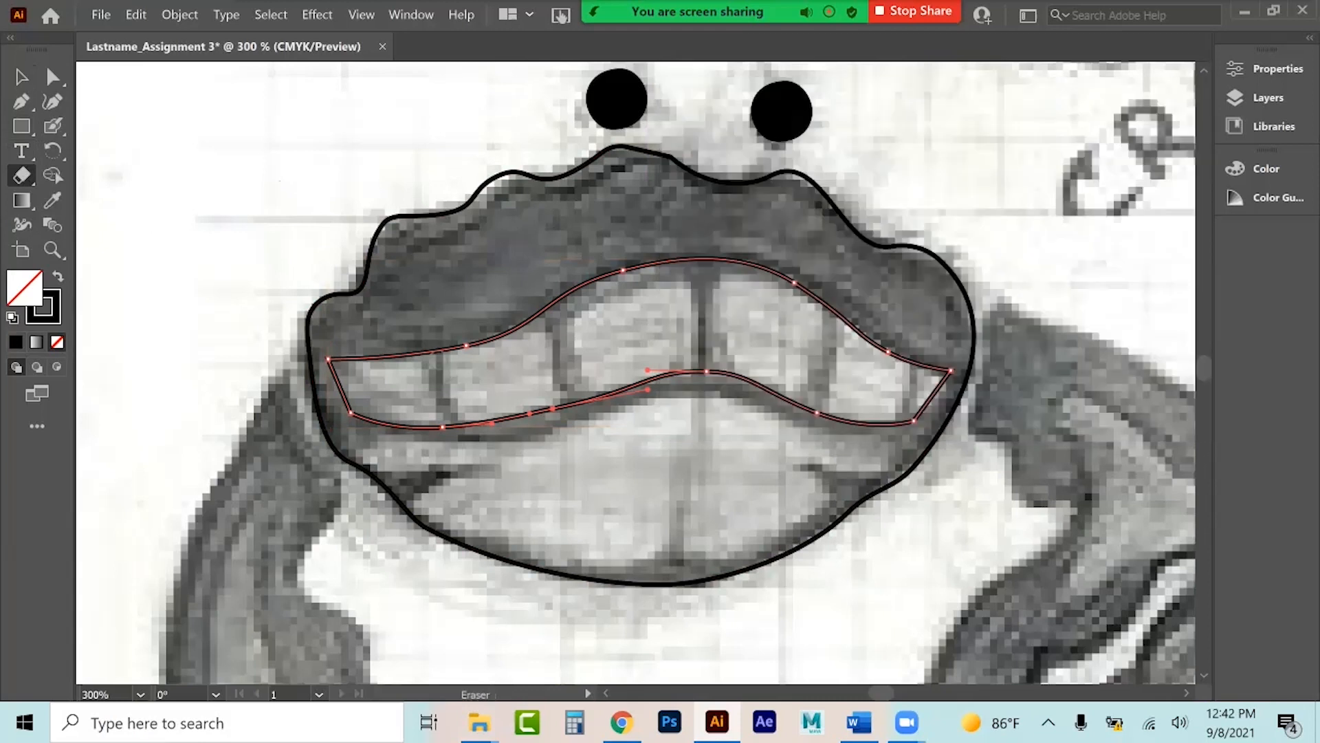
Erase five near-vertical gaps through the mouth shape along the sketched tooth lines, recutting the fourth to follow its slant.
left_click_drag(422, 326, 468, 461)
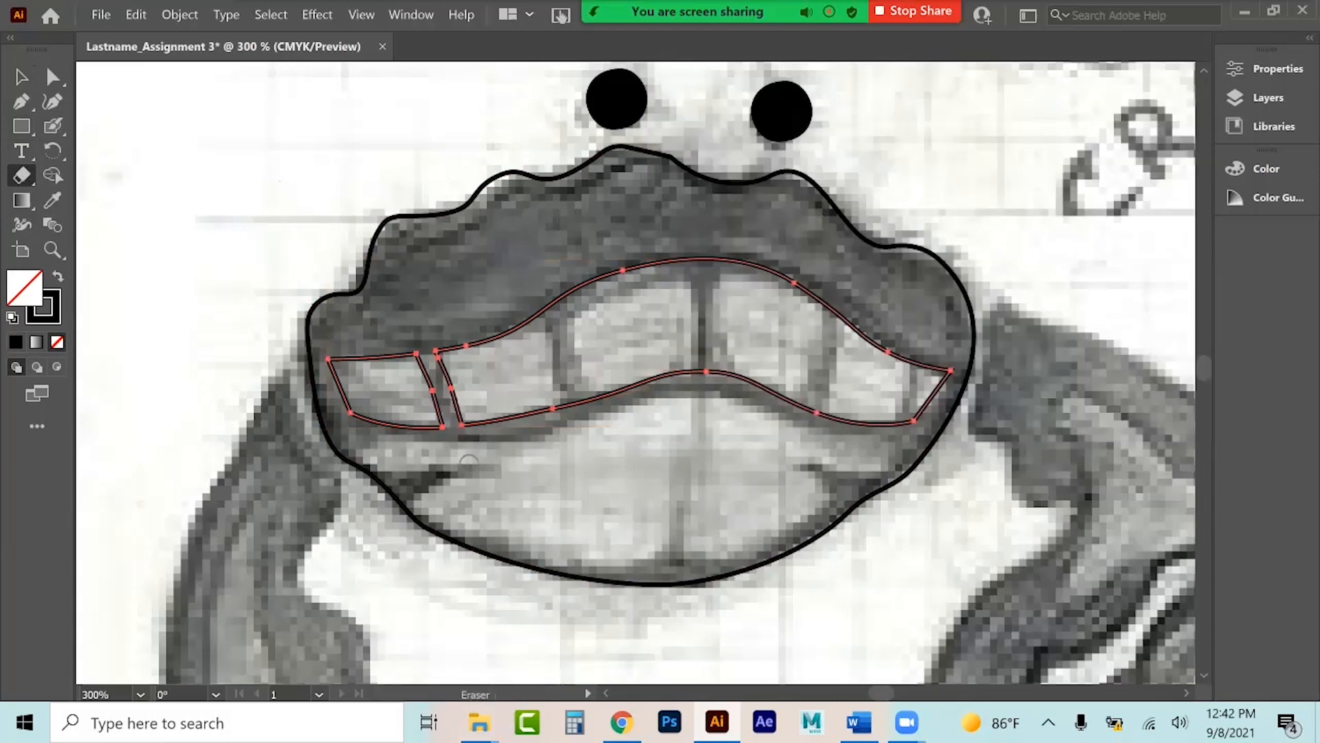
left_click_drag(540, 276, 575, 409)
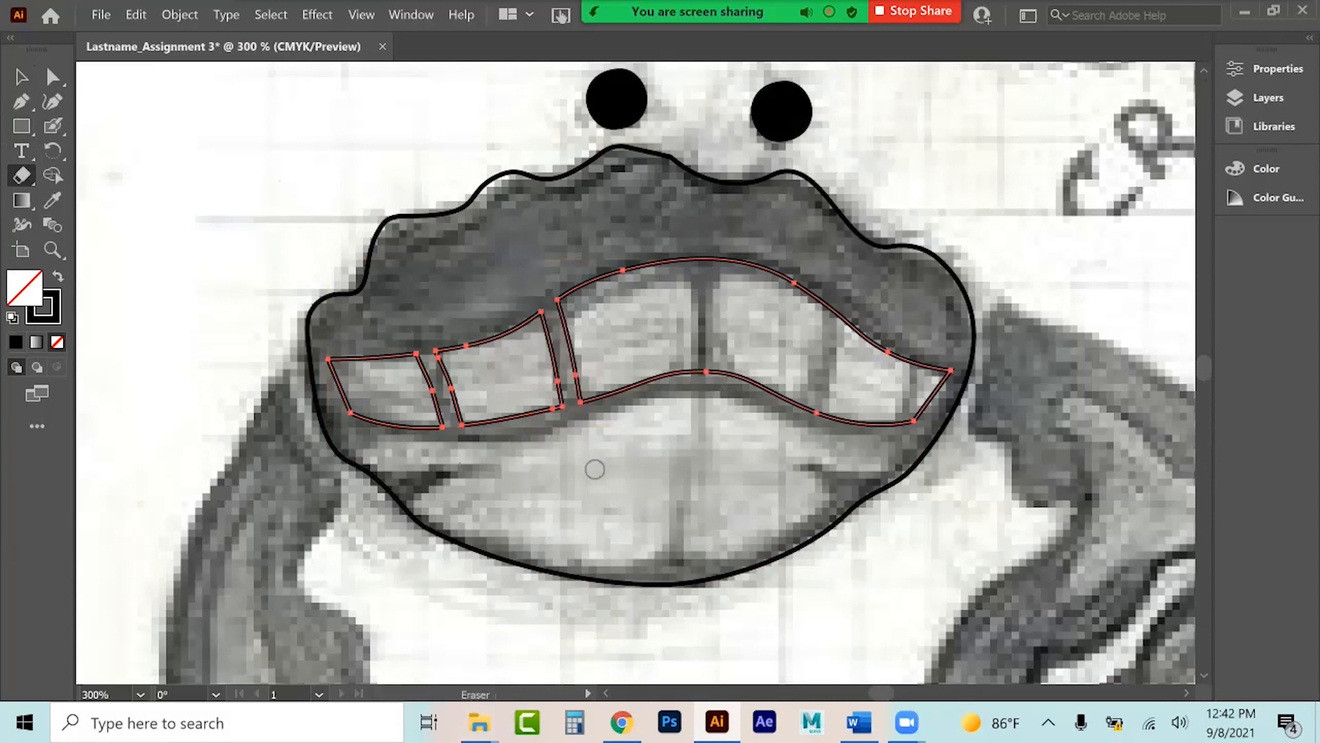
left_click_drag(705, 224, 692, 433)
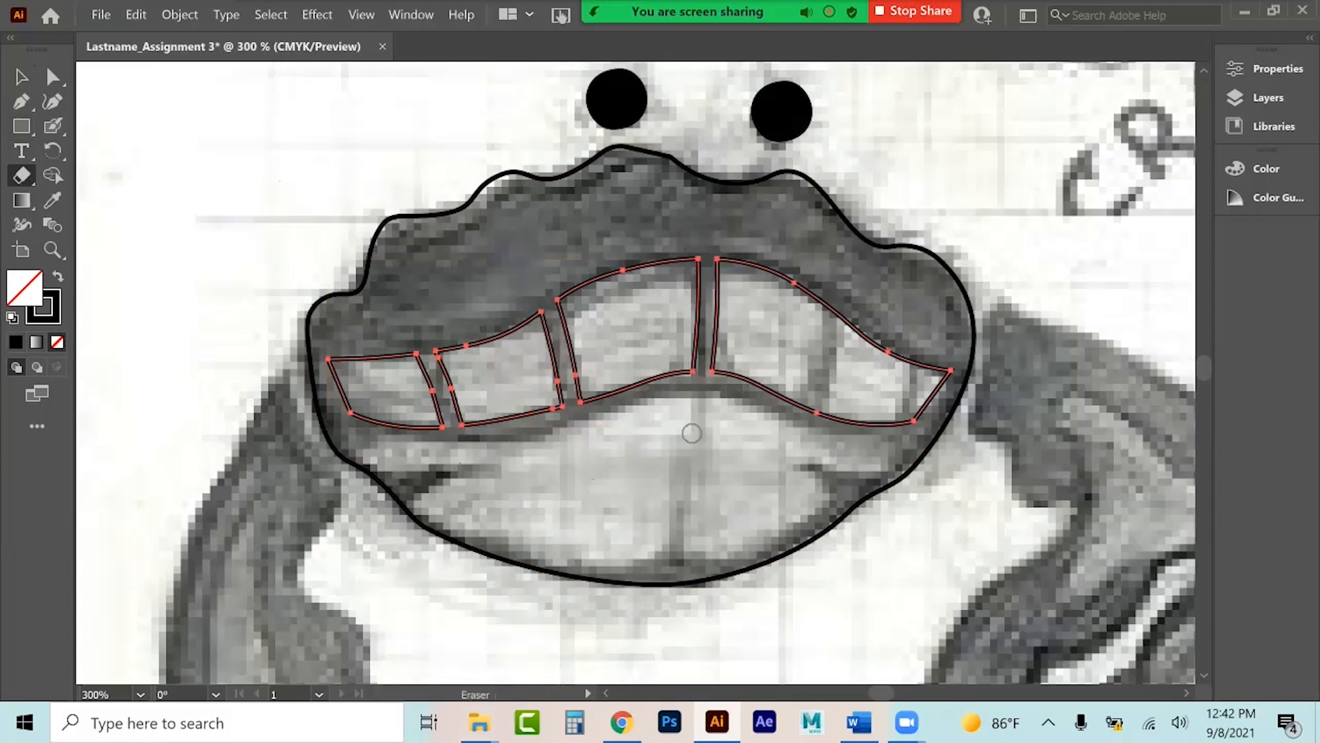
left_click_drag(842, 287, 848, 418)
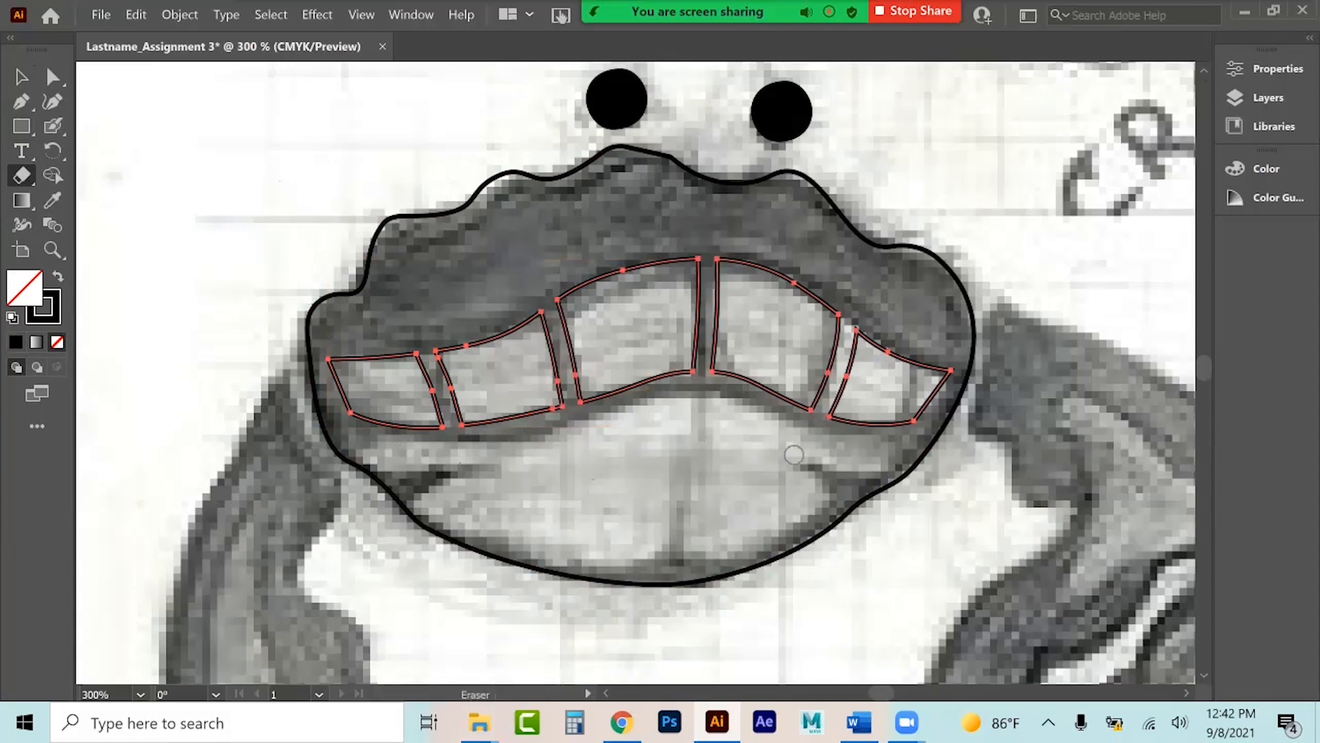
key("ctrl+z")
left_click_drag(838, 284, 808, 416)
left_click_drag(919, 330, 901, 421)
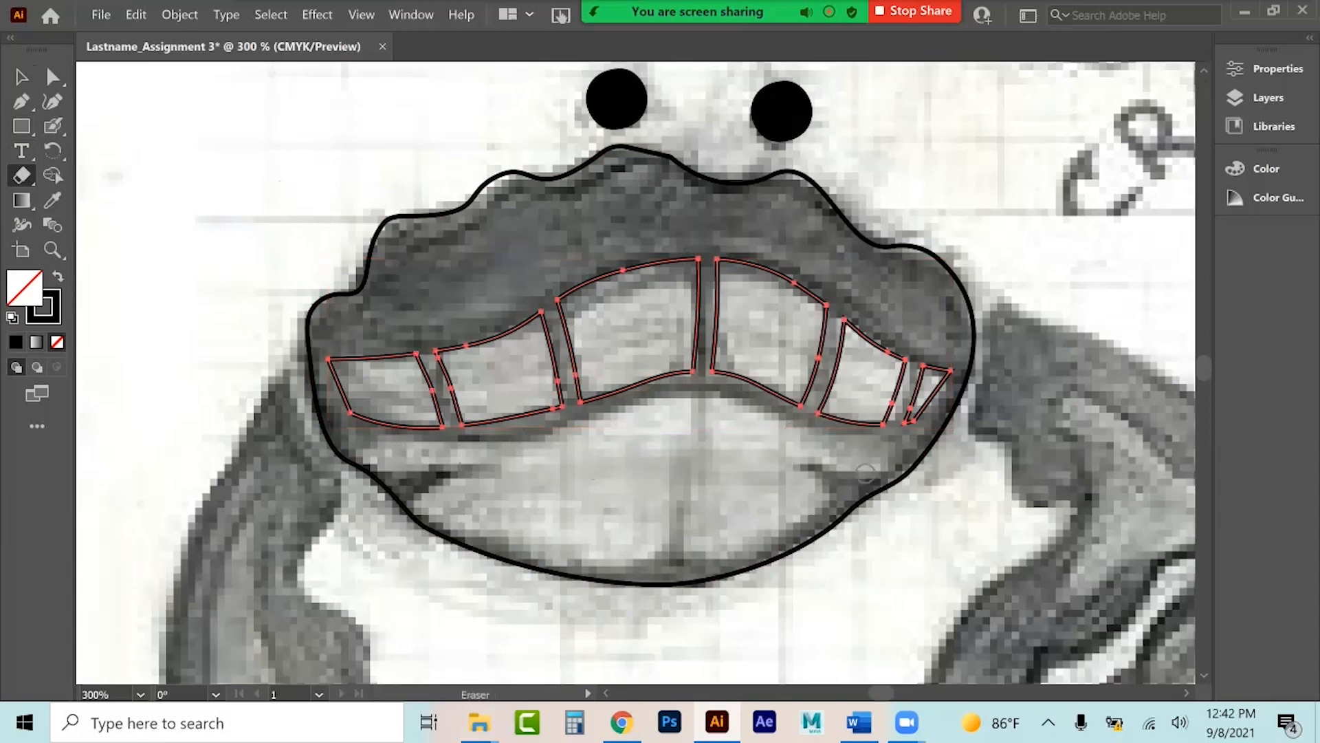
Swap the fill and stroke of the separated teeth to preview them in solid black, restore the outlines and deselect them.
key("v")
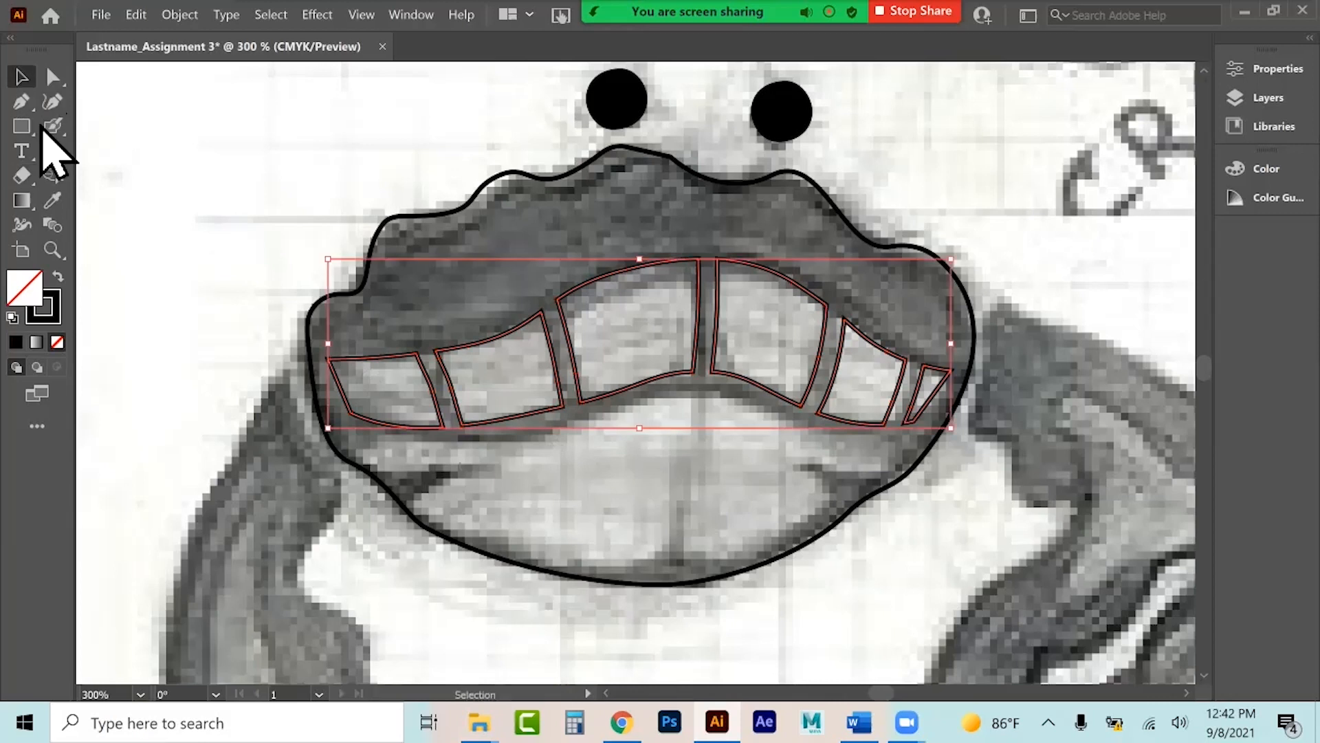
left_click(58, 277)
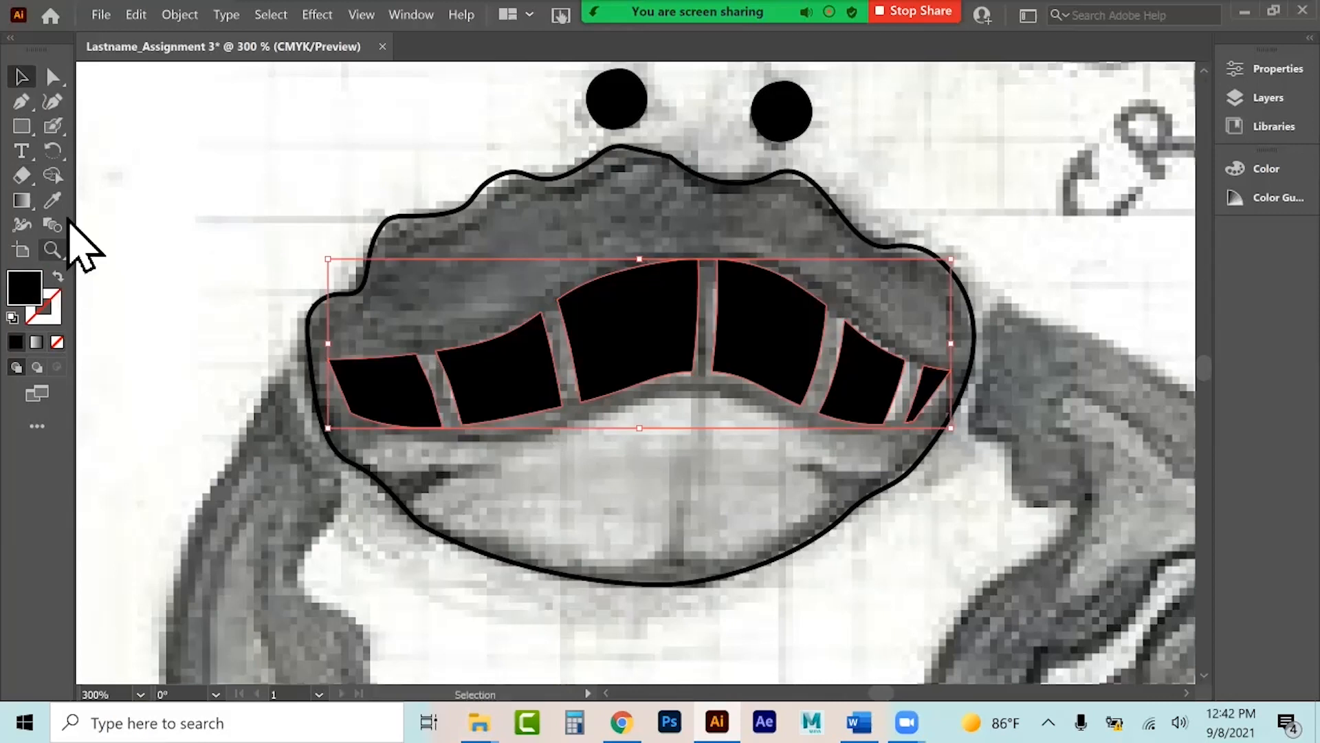
key("shift+x")
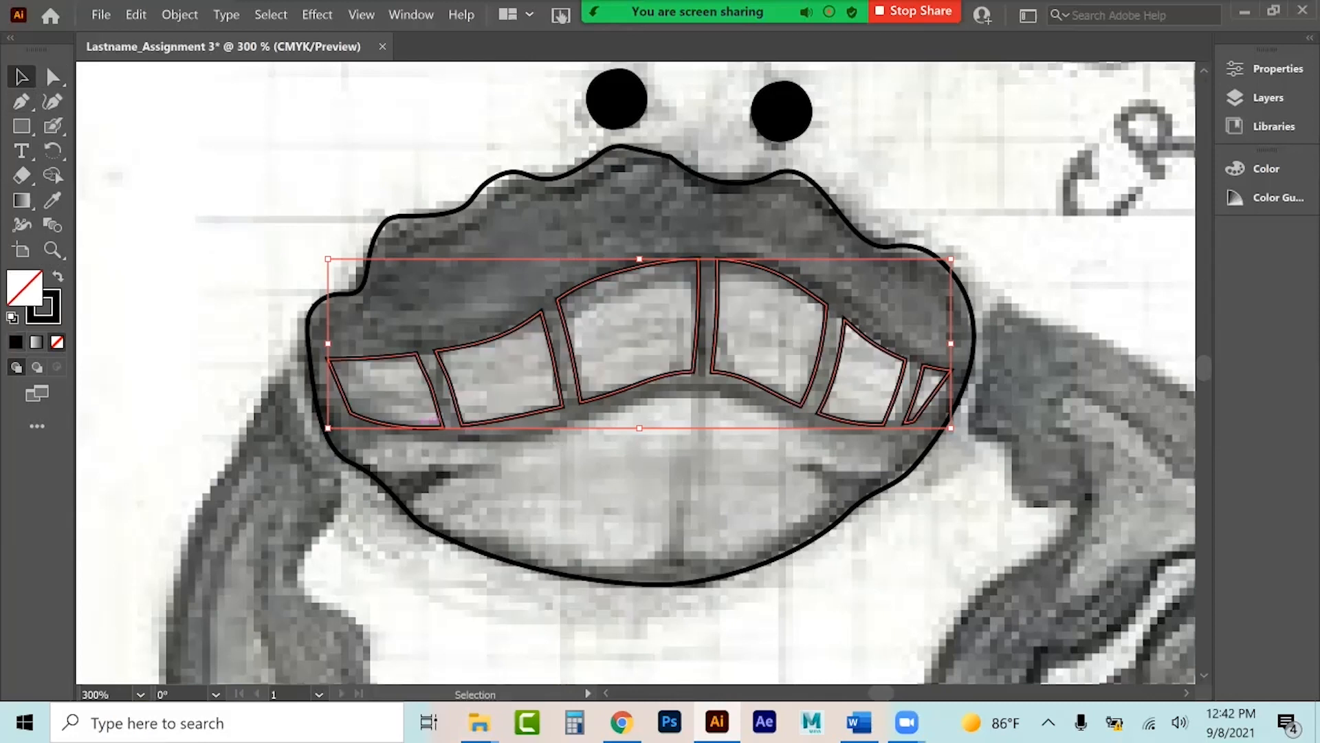
key("ctrl+shift+a")
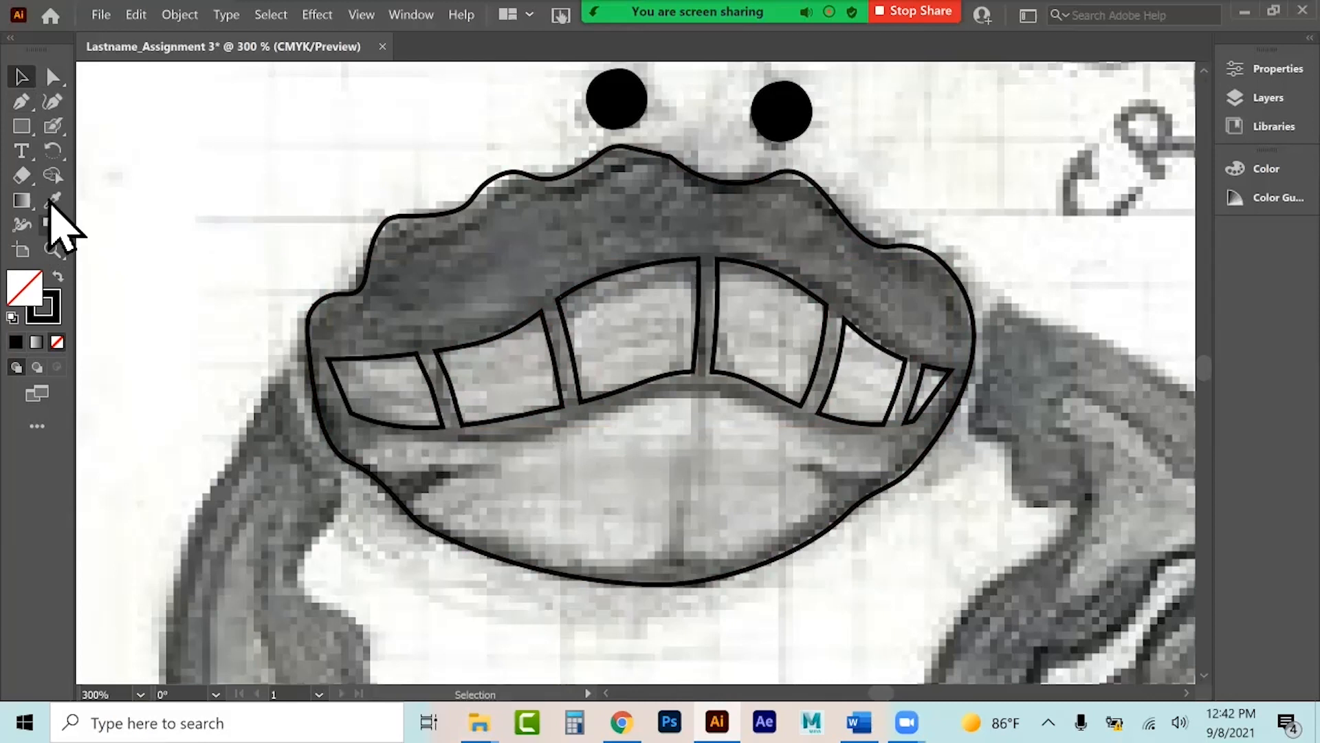
Set up the Paintbrush tool with its current options and the 5 pt. Round brush.
left_click(54, 127)
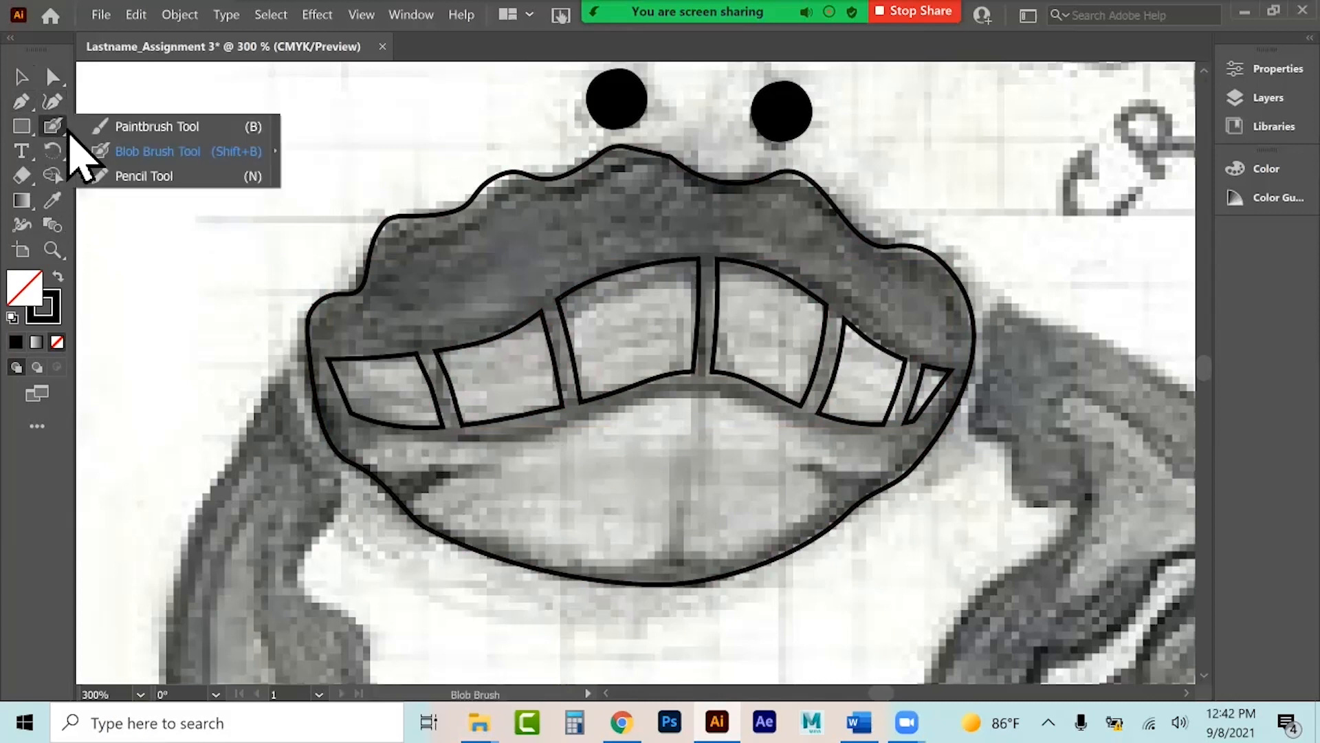
left_click(114, 127)
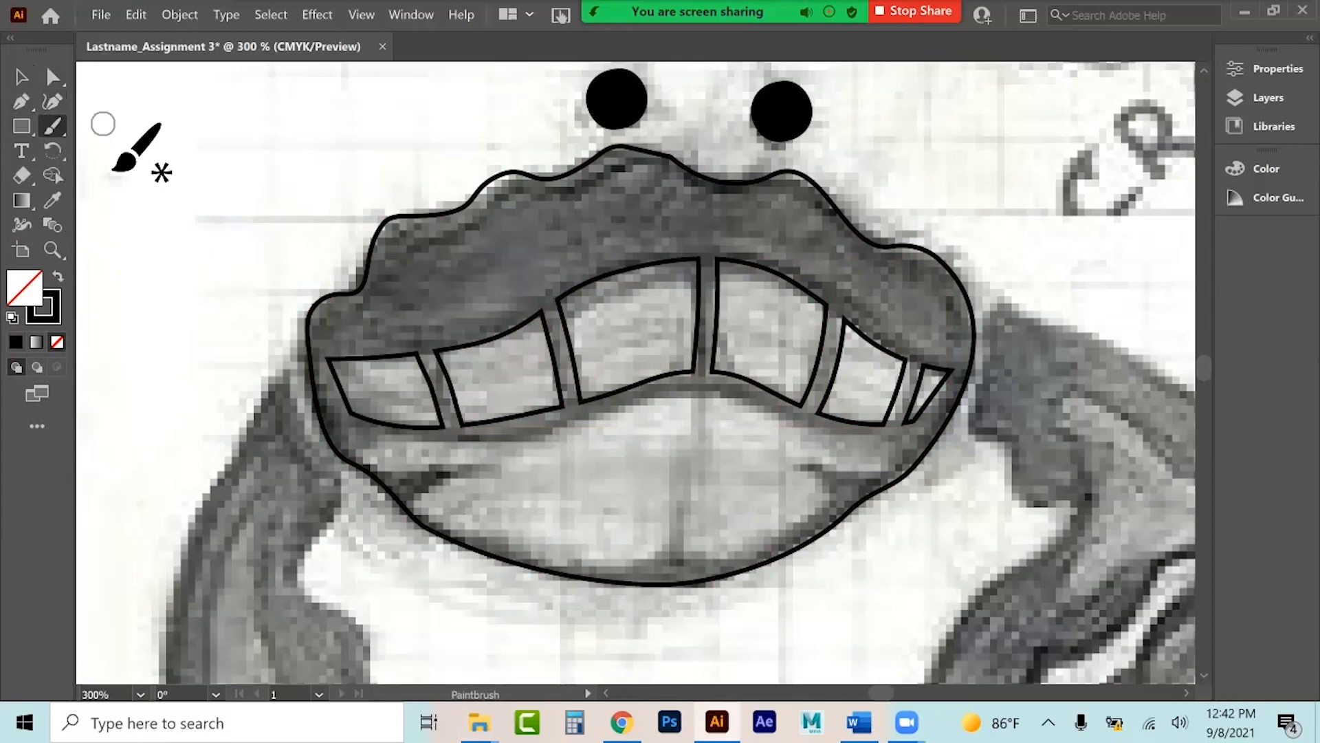
double_click(53, 126)
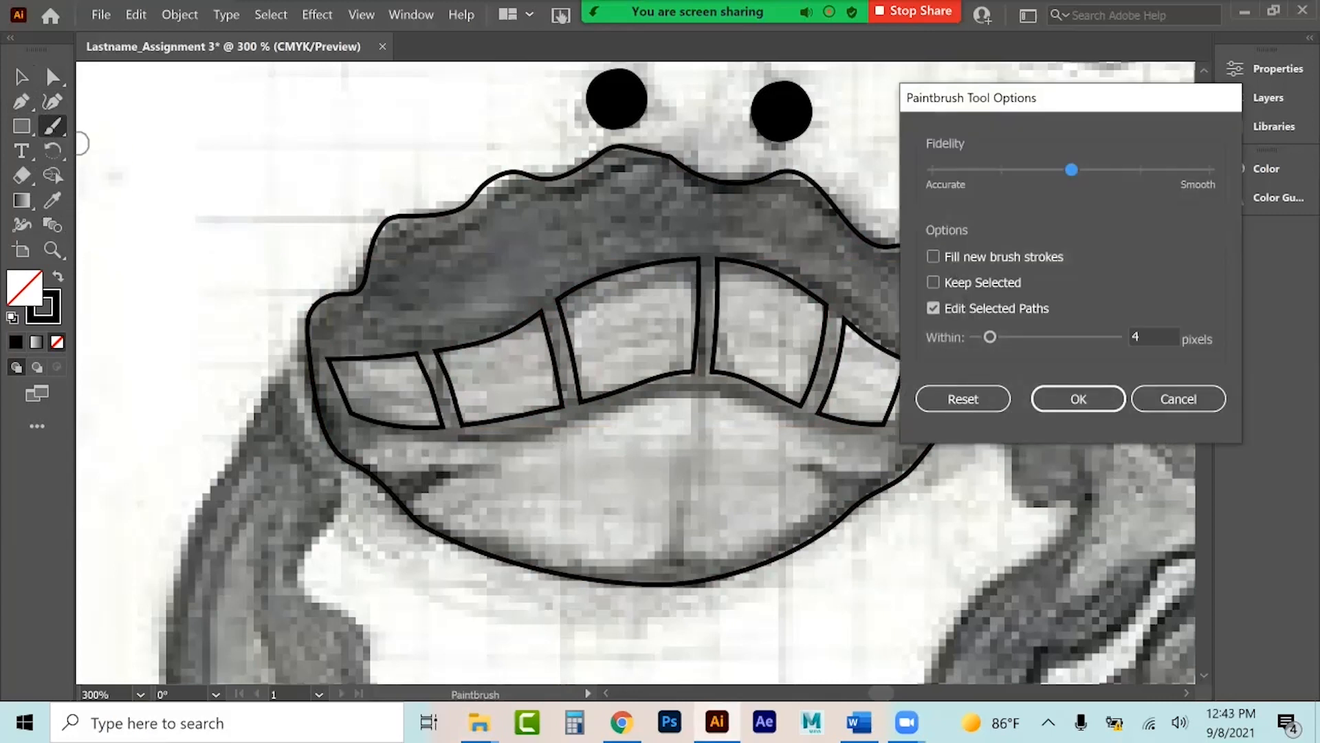
left_click(1078, 398)
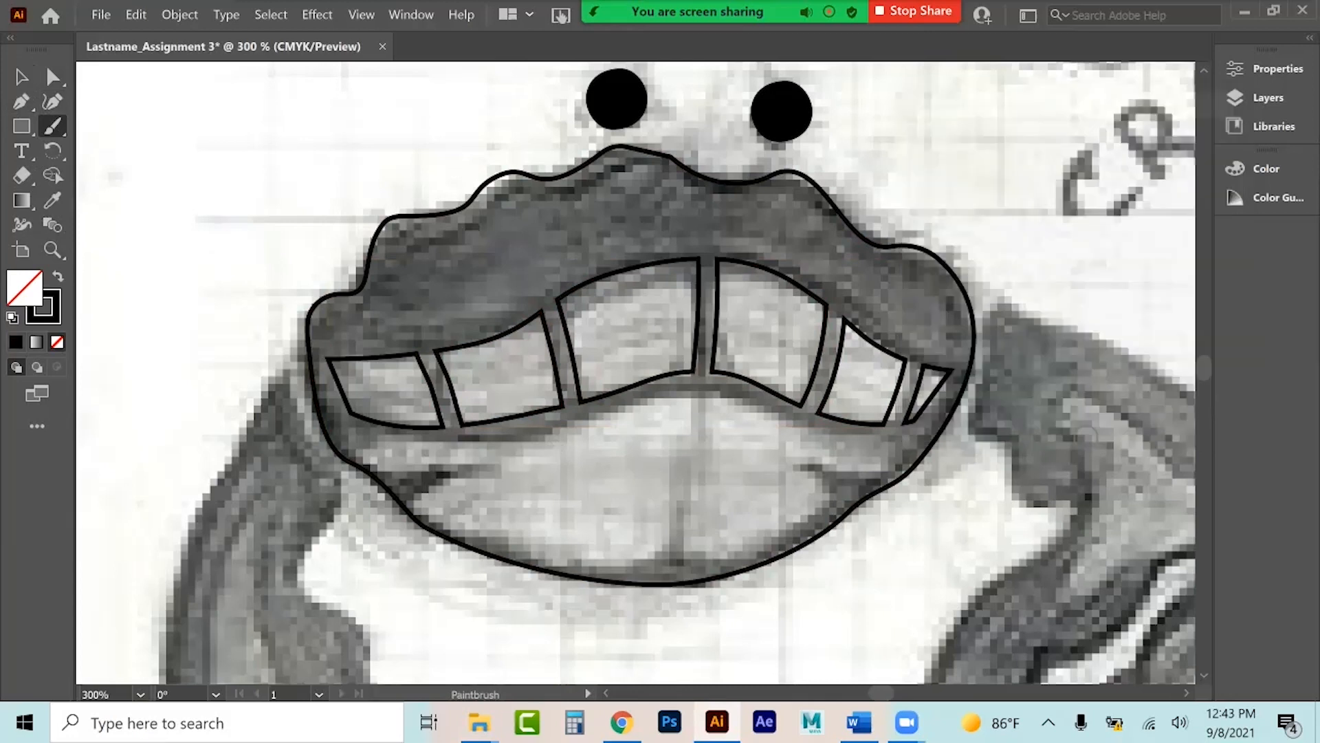
left_click(1278, 69)
left_click(1114, 436)
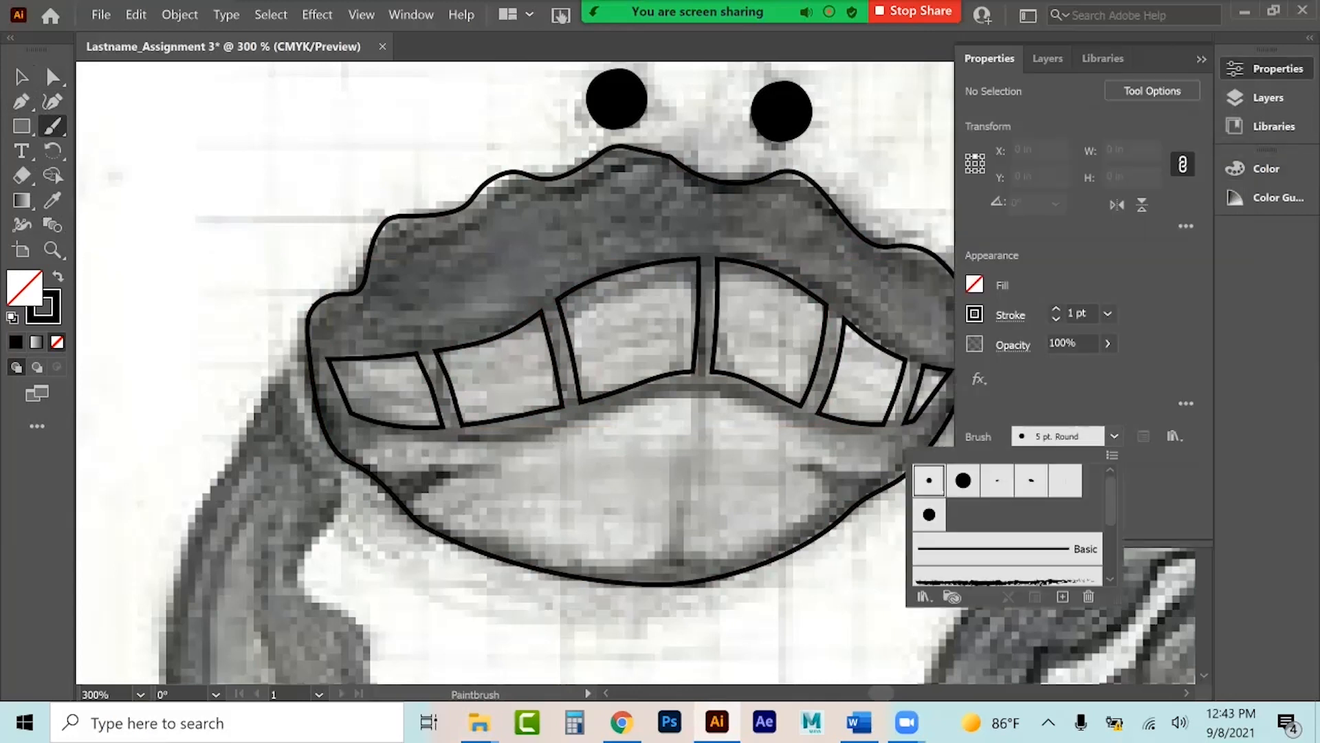
left_click(1066, 480)
left_click(930, 481)
left_click(1115, 436)
left_click(1201, 59)
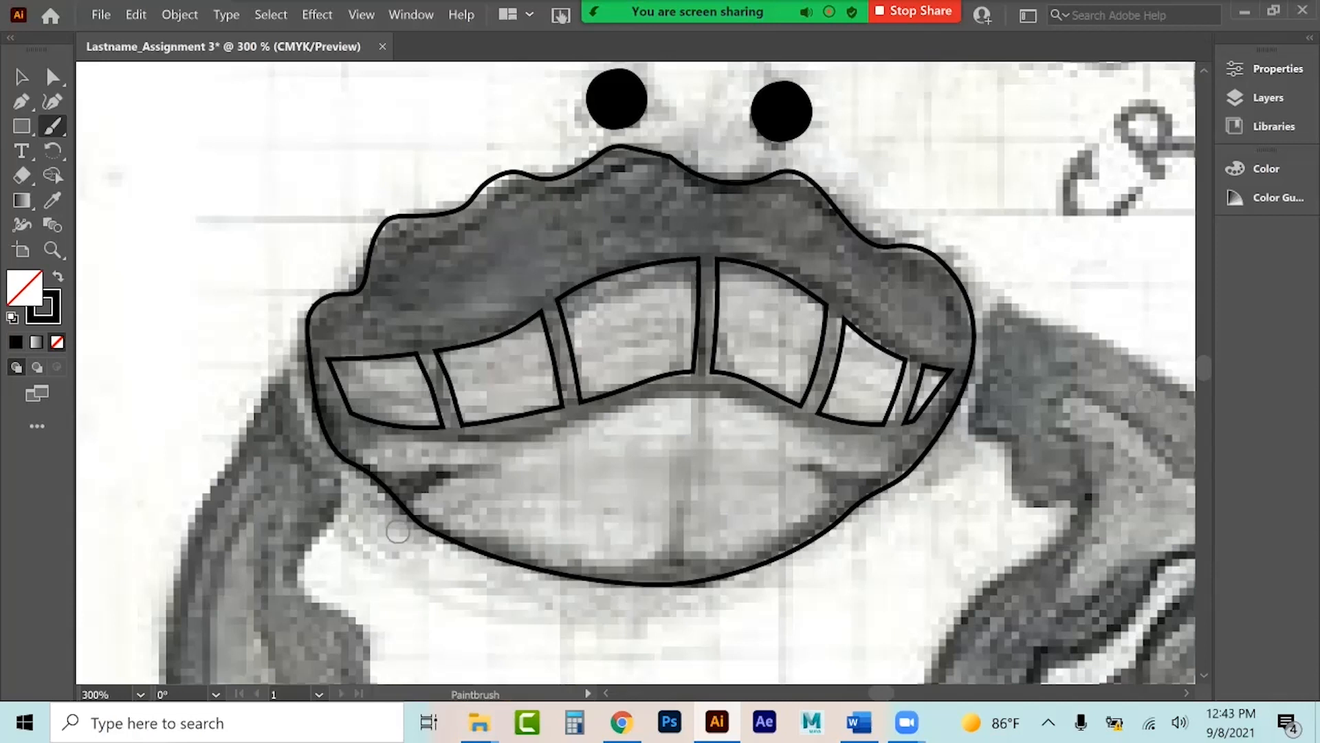
Paint the outline of the light lower-belly area beneath the teeth with its notches, and reduce its stroke weight to 0.25 pt.
mouse_move(369, 452)
left_mouse_down()
mouse_move(405, 474)
mouse_move(464, 467)
mouse_move(437, 493)
mouse_move(447, 510)
mouse_move(608, 561)
mouse_move(654, 554)
mouse_move(687, 471)
mouse_move(700, 567)
mouse_move(822, 499)
mouse_move(791, 473)
mouse_move(825, 460)
mouse_move(876, 478)
mouse_move(901, 441)
mouse_move(790, 436)
mouse_move(740, 403)
mouse_move(660, 386)
mouse_move(608, 421)
mouse_move(526, 437)
mouse_move(361, 443)
left_mouse_up()
left_click(22, 77)
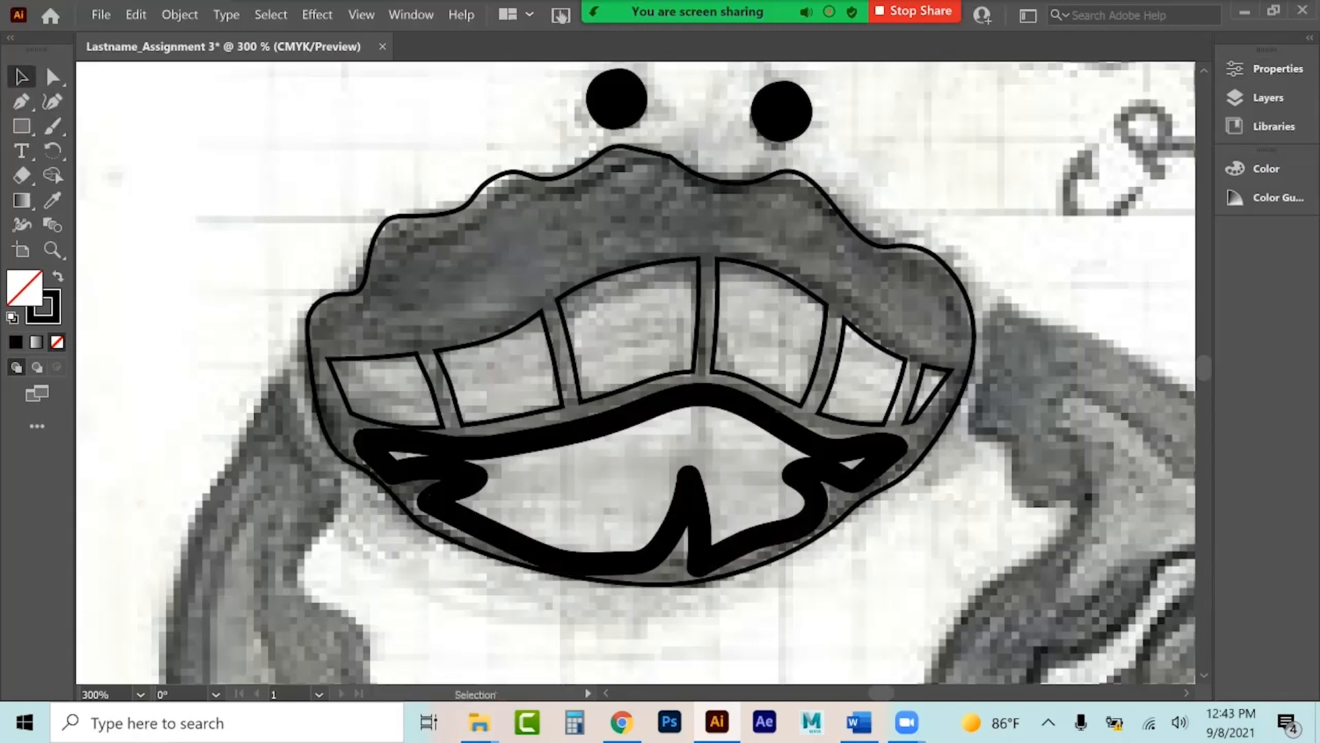
left_click(619, 420)
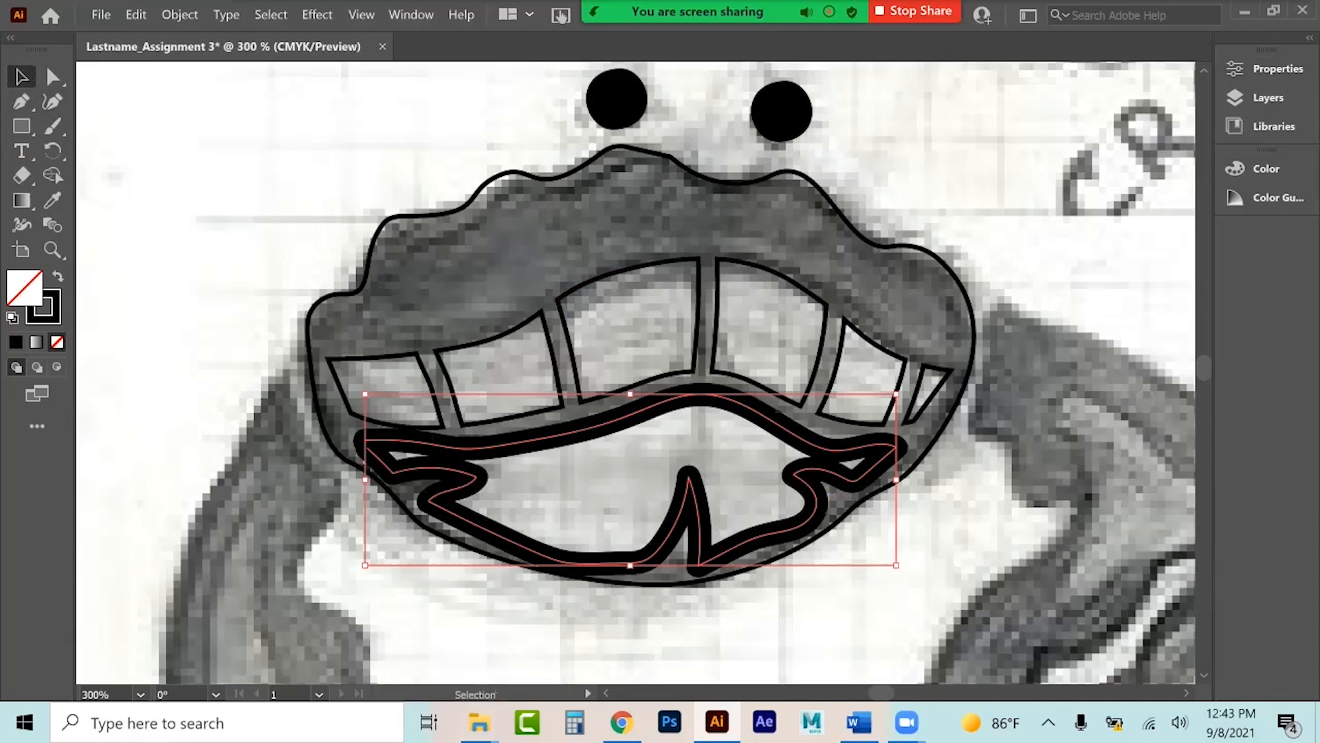
left_click(1272, 69)
left_click(1056, 319)
left_click(1056, 318)
left_click(1056, 318)
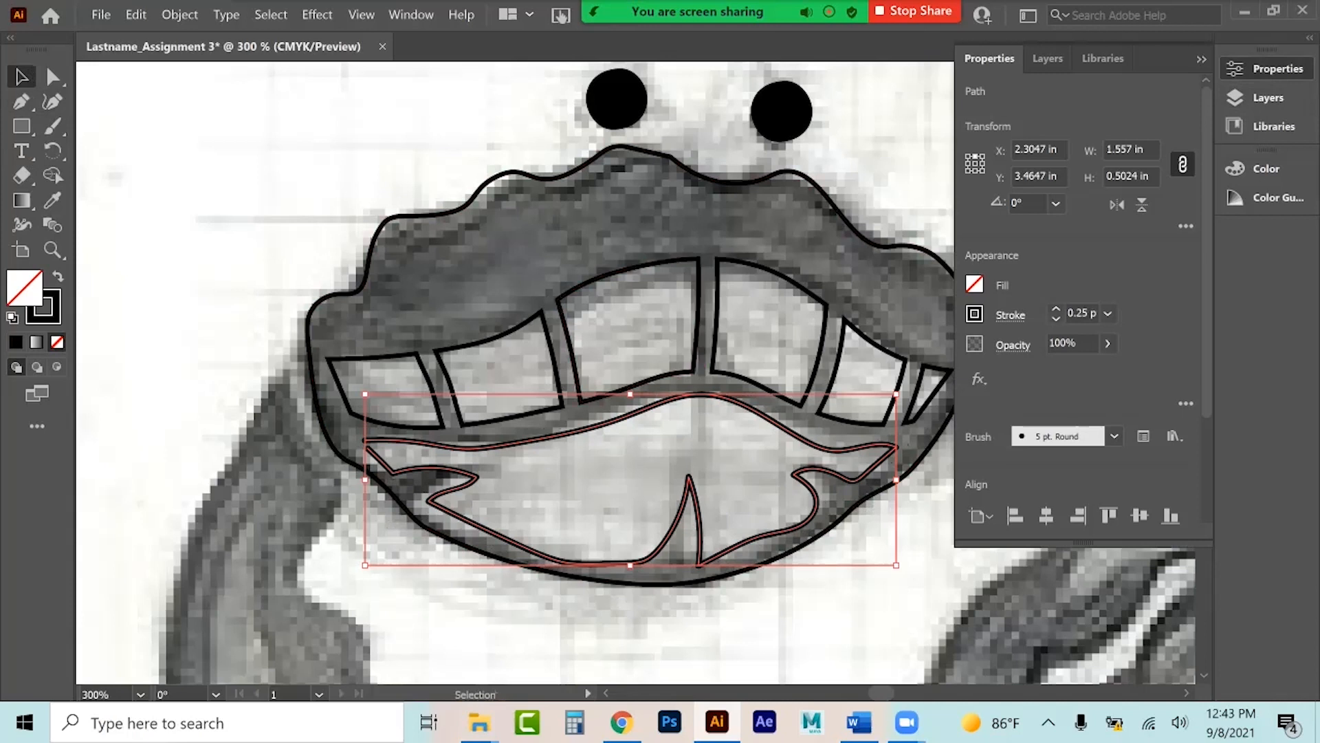
left_click(1202, 59)
Inspect the painted belly outline's anchor points and try to simplify the path.
left_click(55, 78)
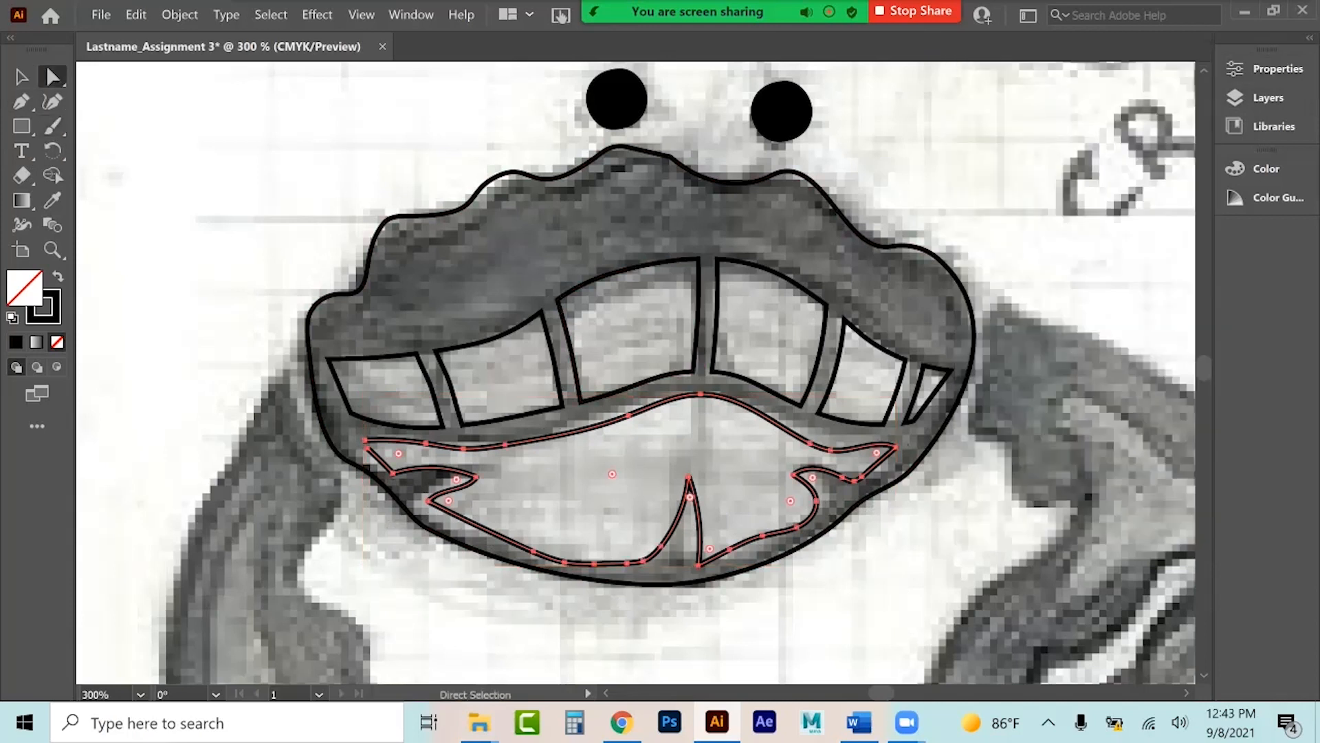
left_click(506, 445)
left_click(21, 76)
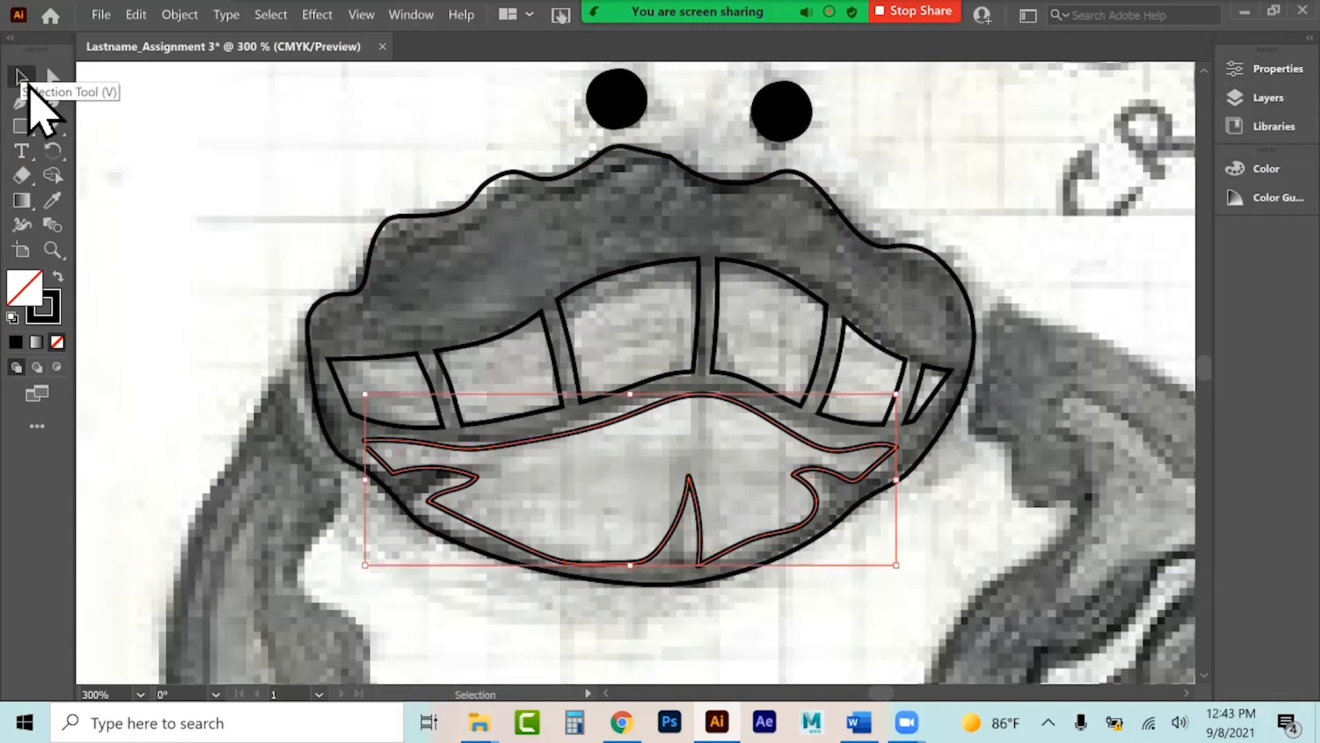
left_click(181, 14)
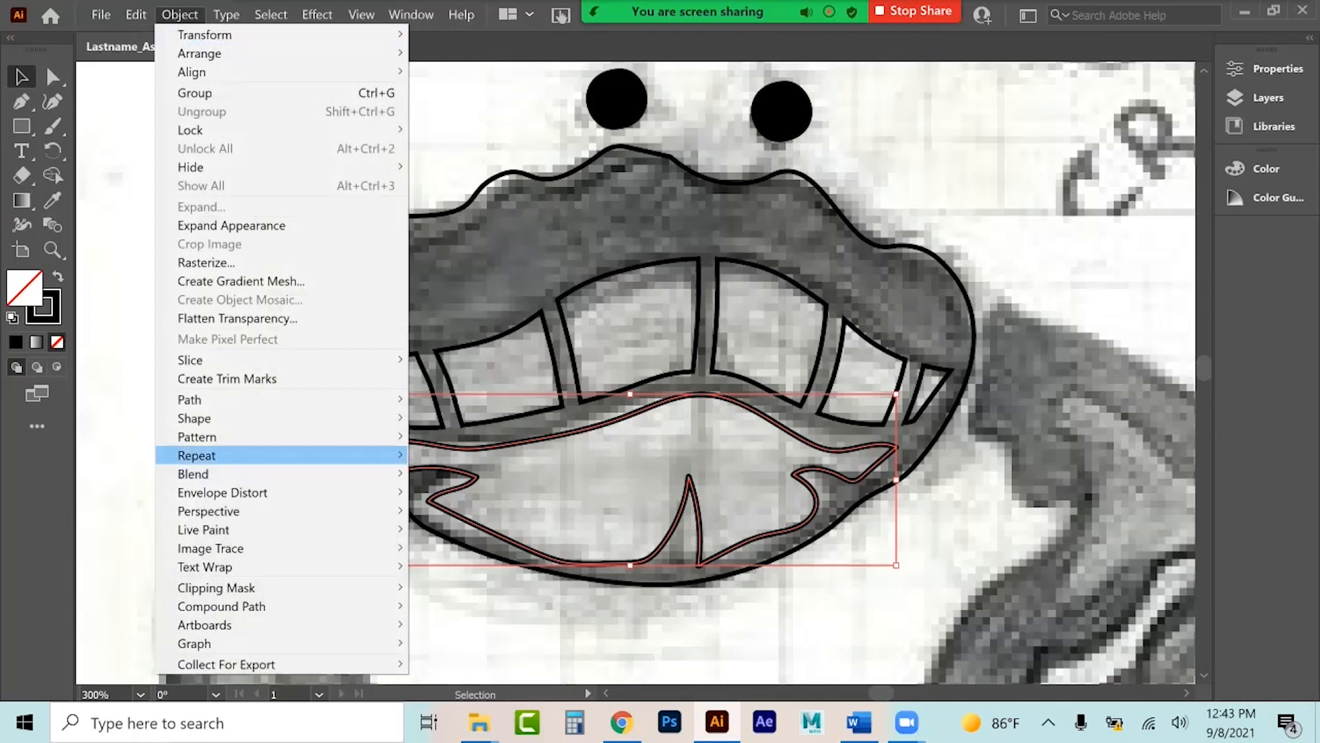
mouse_move(309, 400)
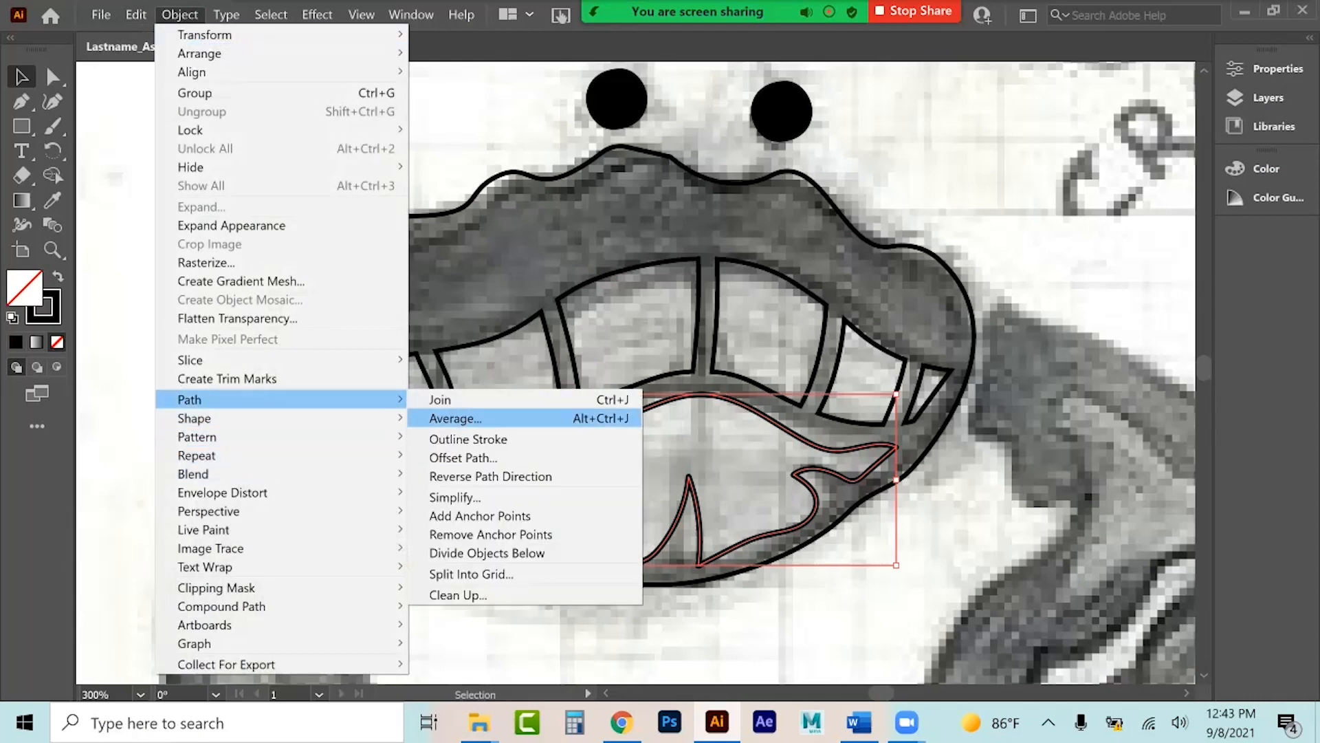
left_click(455, 498)
left_click_drag(252, 191, 220, 189)
left_click(286, 131)
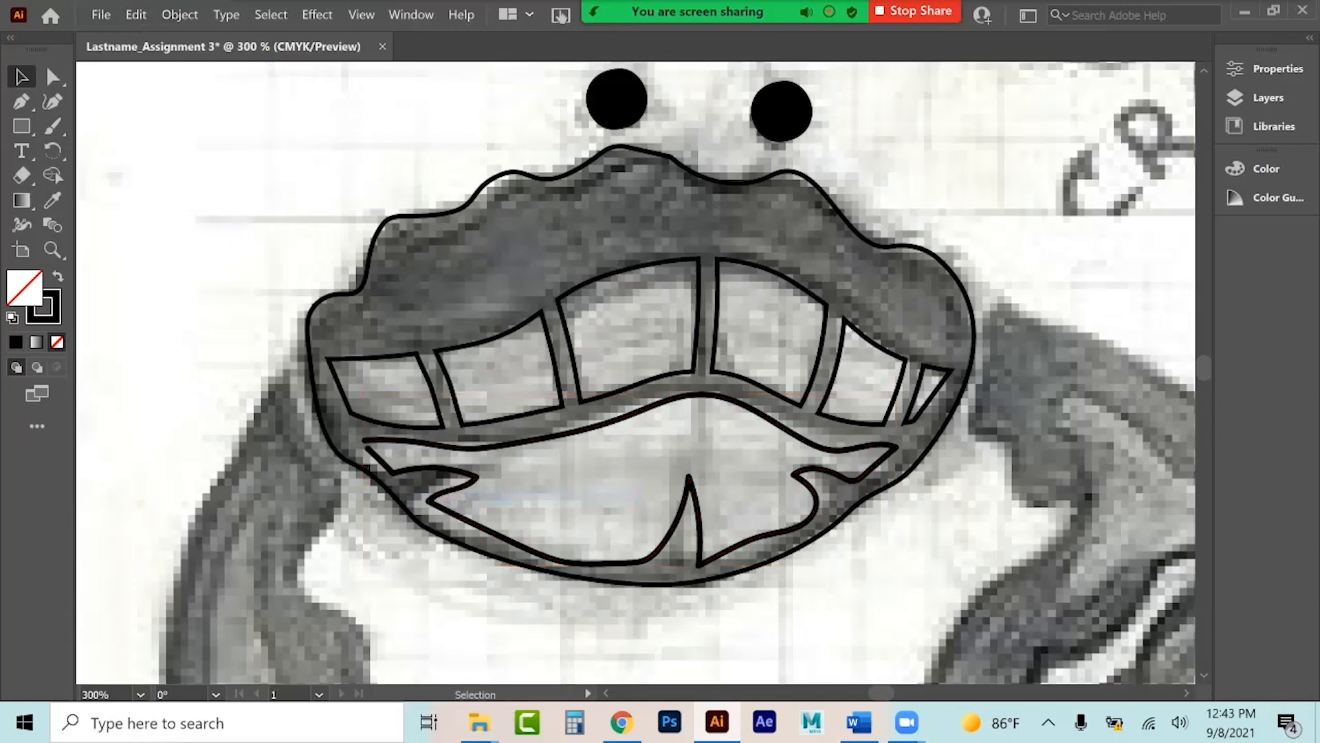
Simplify the painted belly outline to 9 points.
left_click(544, 437)
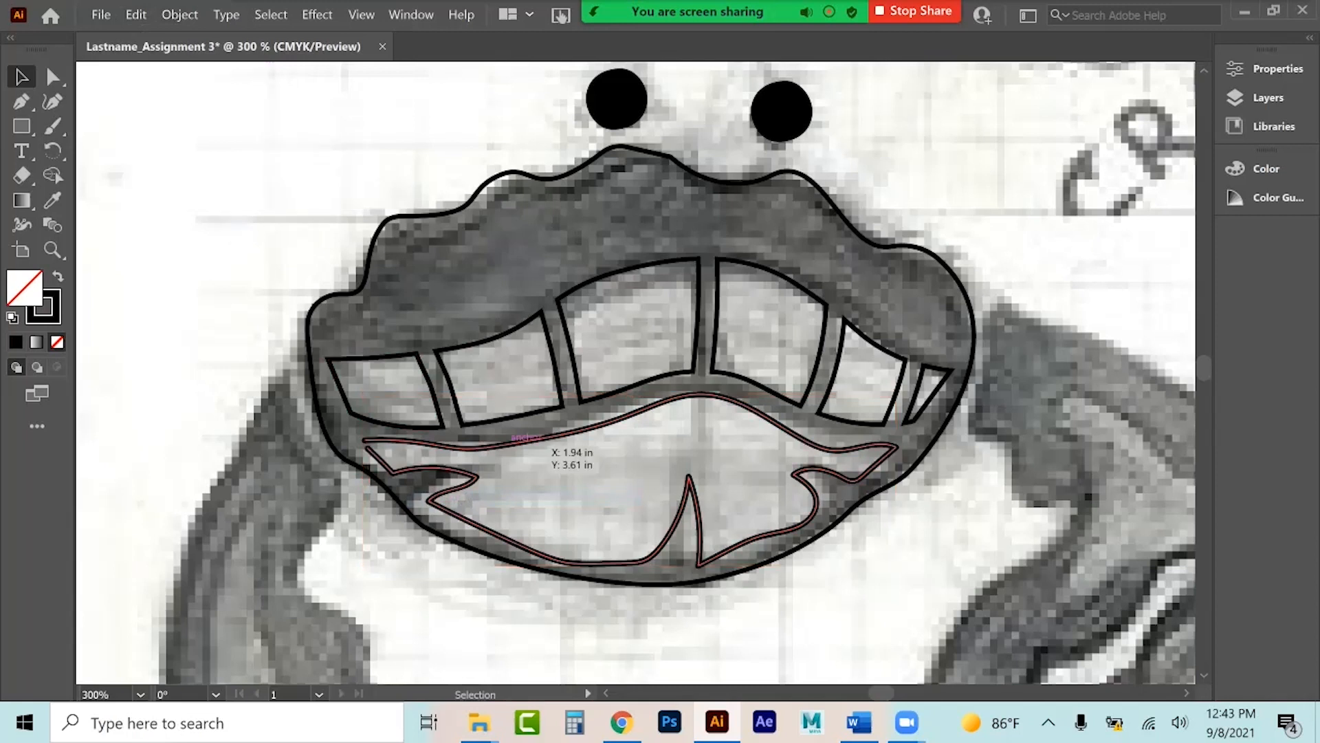
left_click(180, 15)
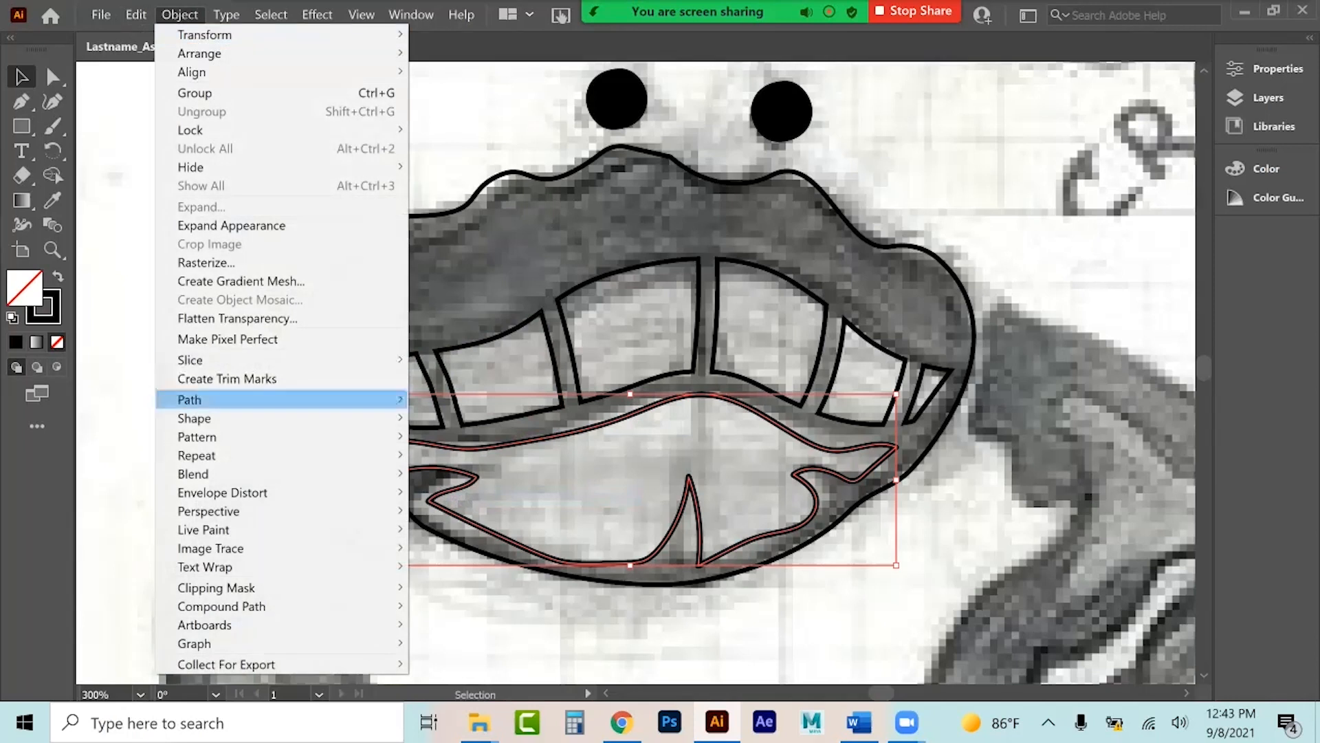
mouse_move(207, 400)
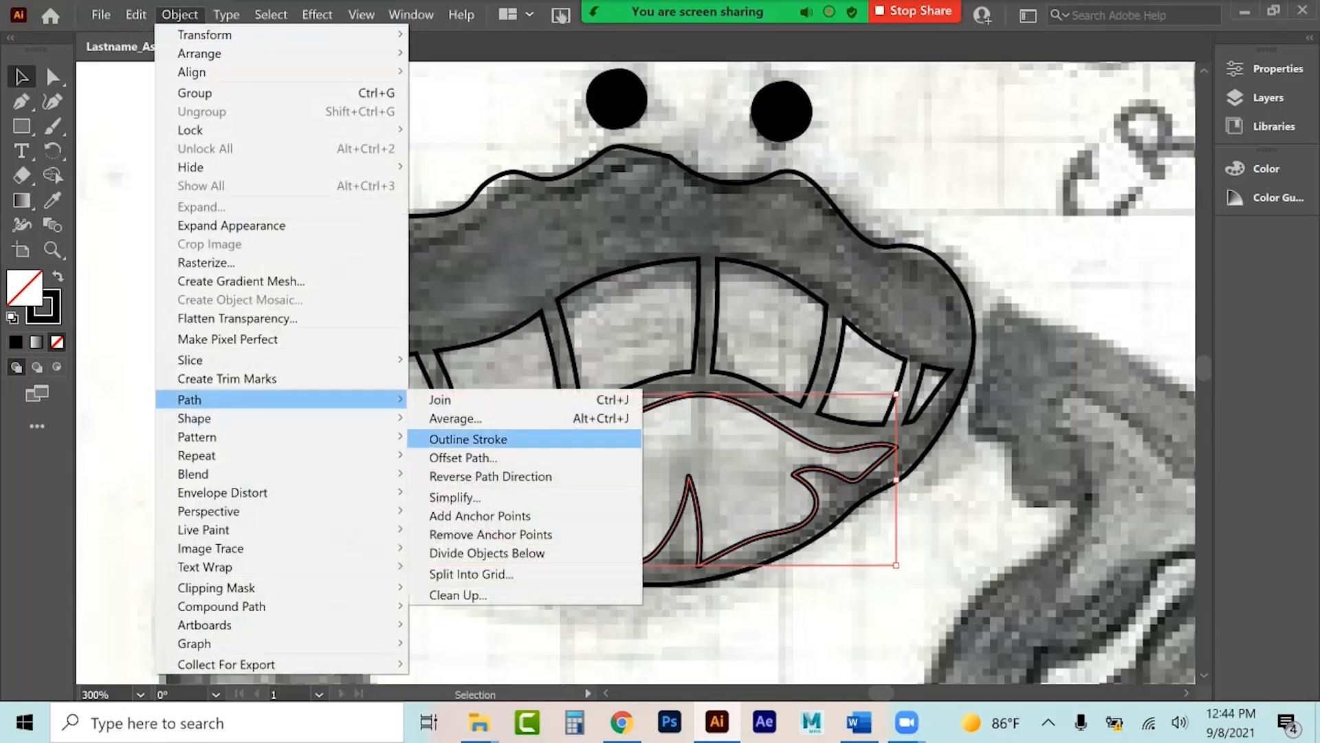
left_click(455, 497)
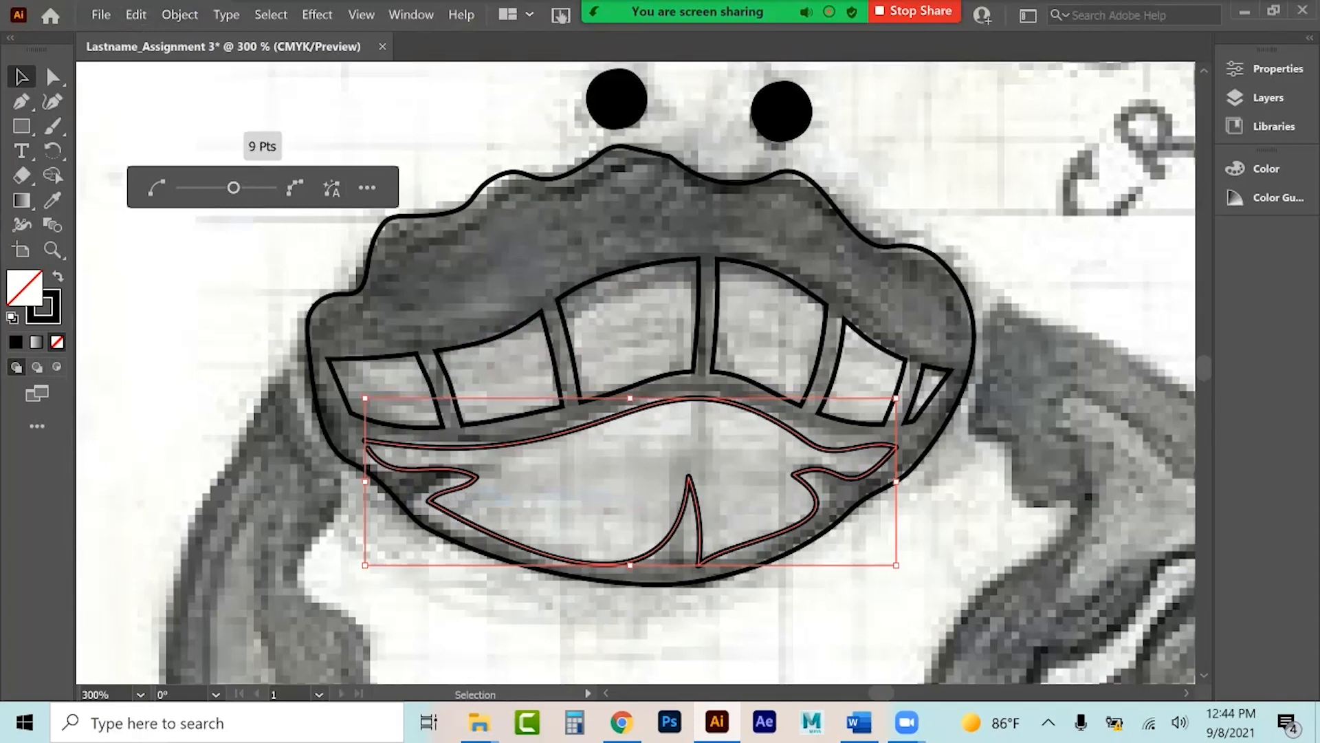
left_click_drag(241, 194, 232, 196)
Reshape the belly outline's left notch by sharpening its inner corner and moving the two outer anchors onto the sketch's edge.
left_click(52, 76)
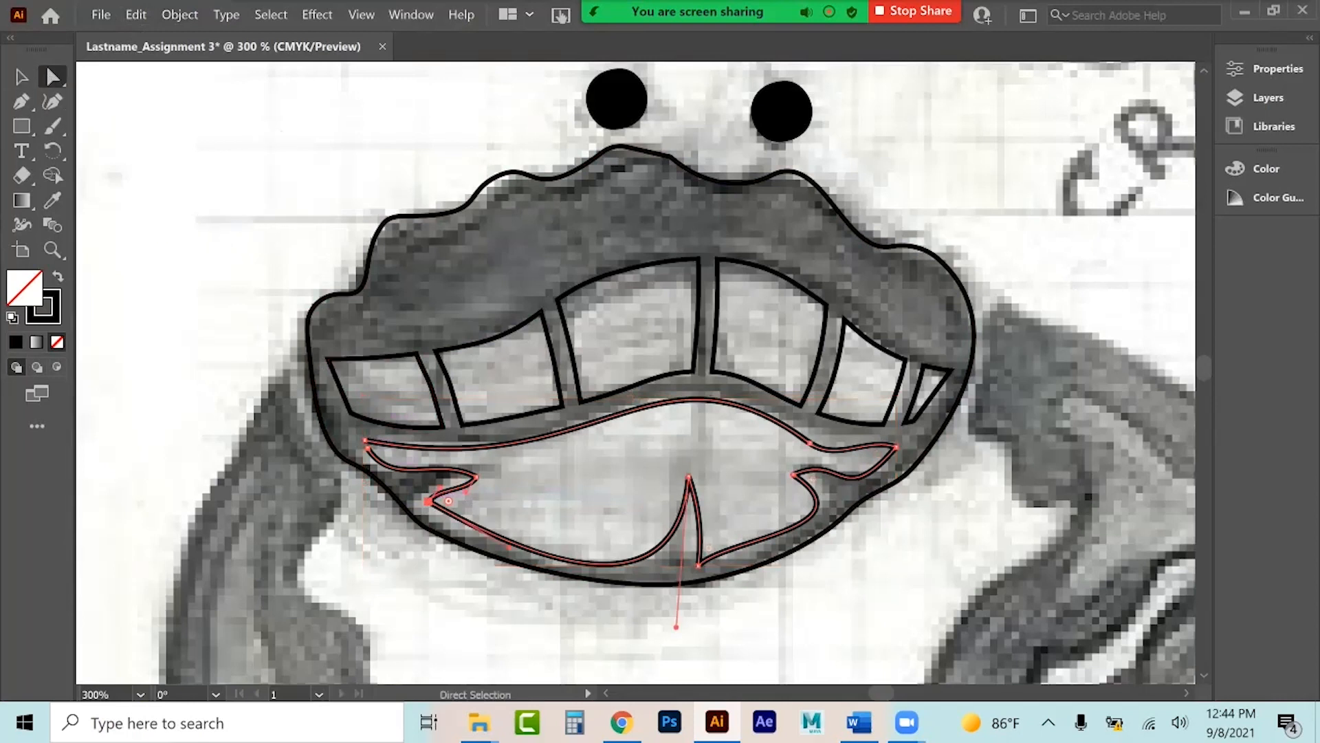
left_click(476, 476)
left_click_drag(467, 492, 476, 476)
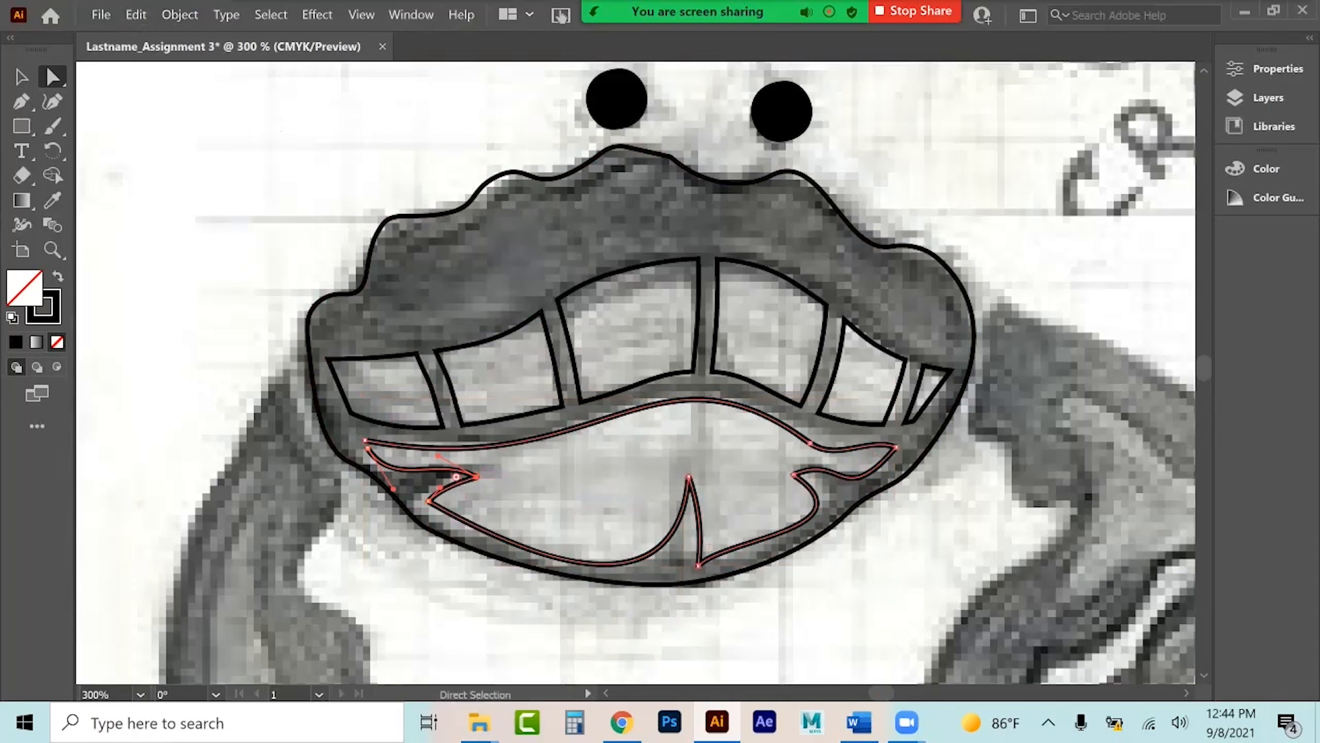
left_click(367, 448)
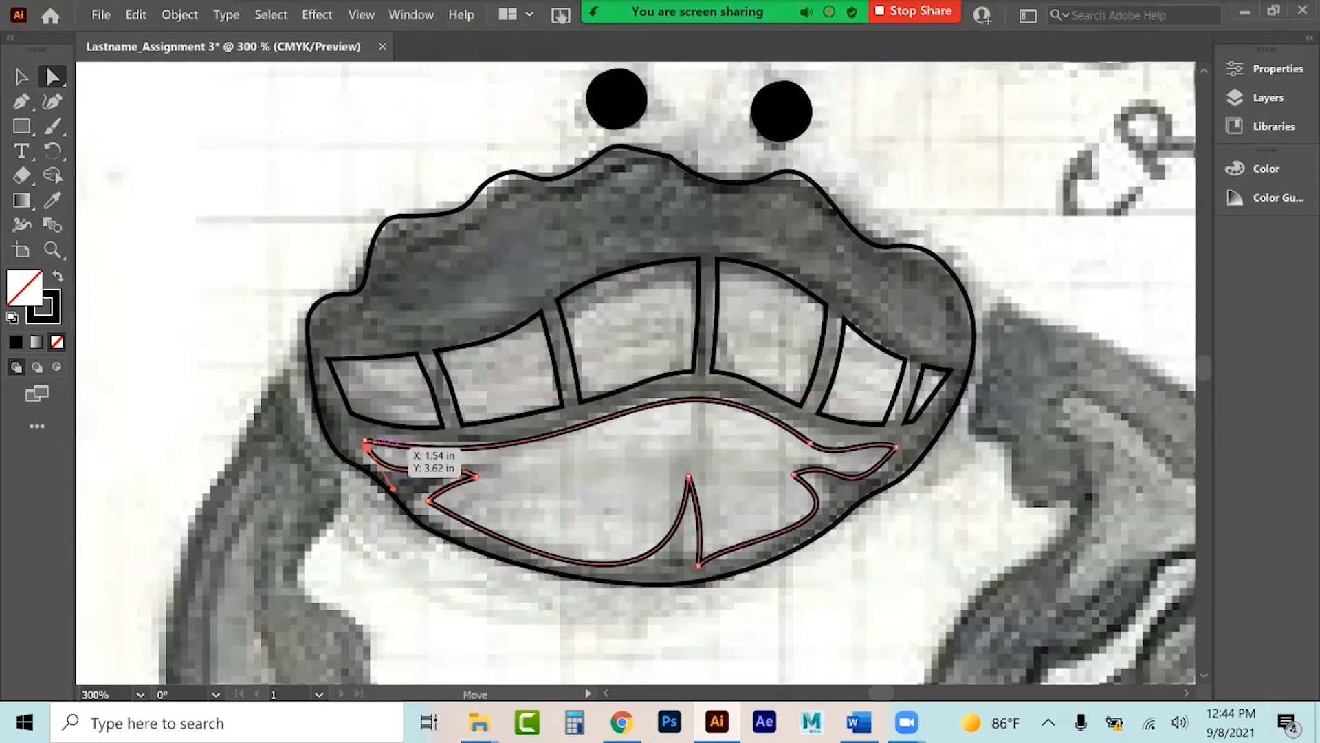
left_click_drag(367, 448, 415, 506)
left_click(427, 500)
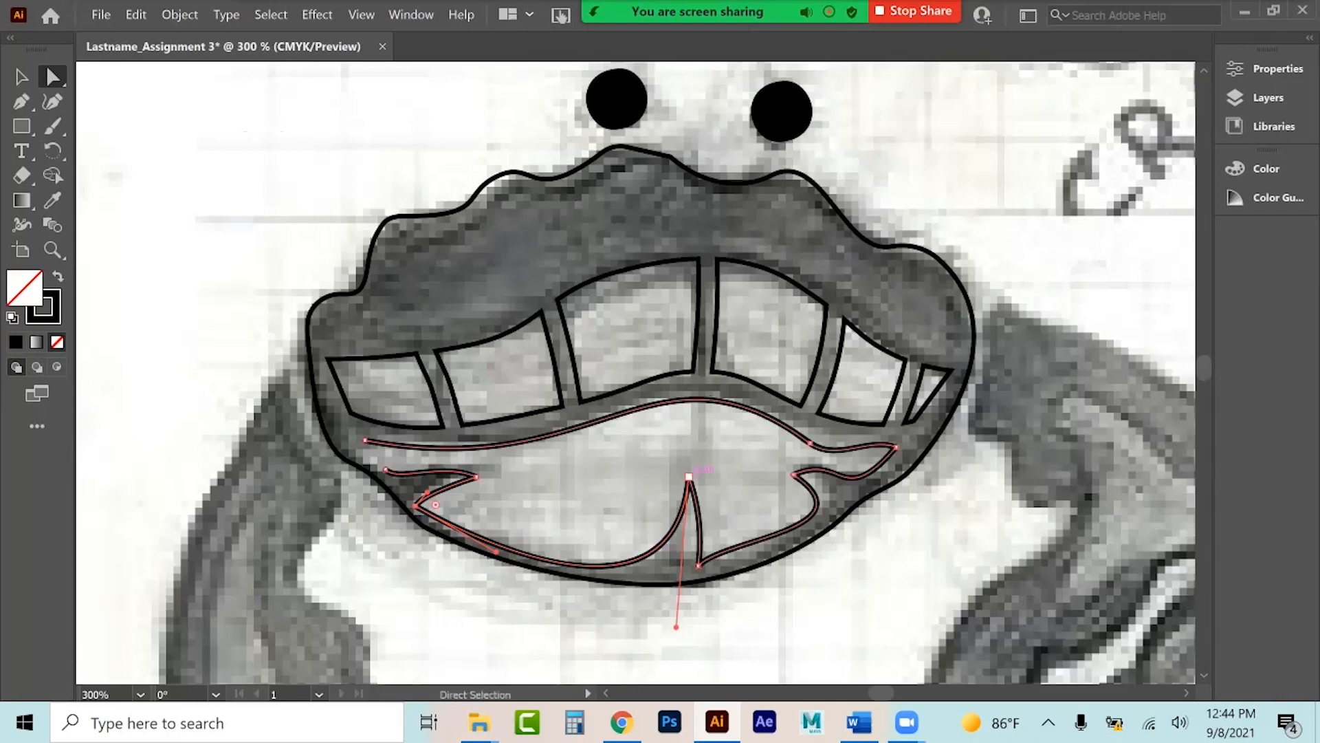
Refine the pointed notch at the belly outline's lower centre by adjusting the handles at its peak and its lower right corner.
left_click_drag(677, 626, 669, 623)
left_click(698, 537)
key("ctrl+z")
left_click(698, 566)
left_click(736, 550)
left_click(698, 566)
left_click_drag(728, 536, 734, 548)
Reshape the belly outline's upper-right curve so it runs smoothly down to the pointed right tip.
left_click(793, 474)
left_click(896, 447)
left_click_drag(812, 444, 885, 460)
key("ctrl+z")
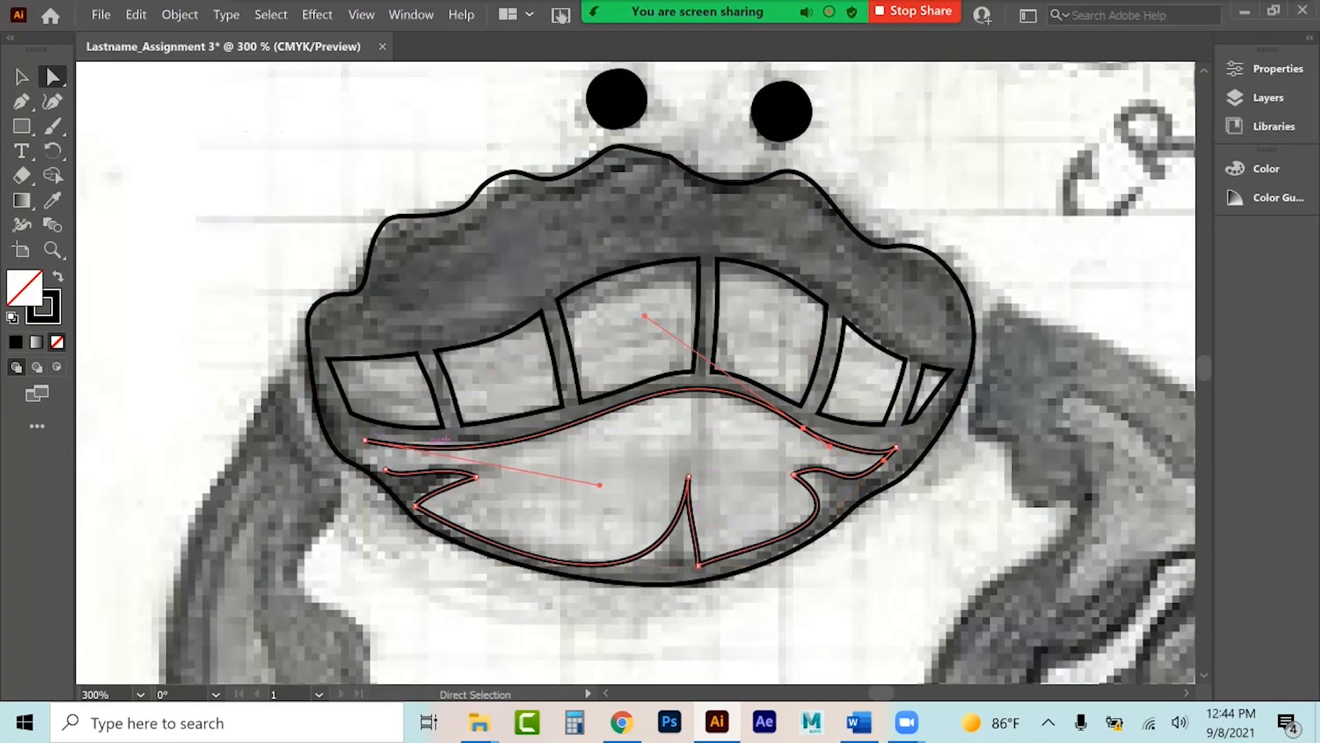
Join the two open endpoints at the belly outline's left end to close the path.
left_click(365, 441)
left_click(386, 469)
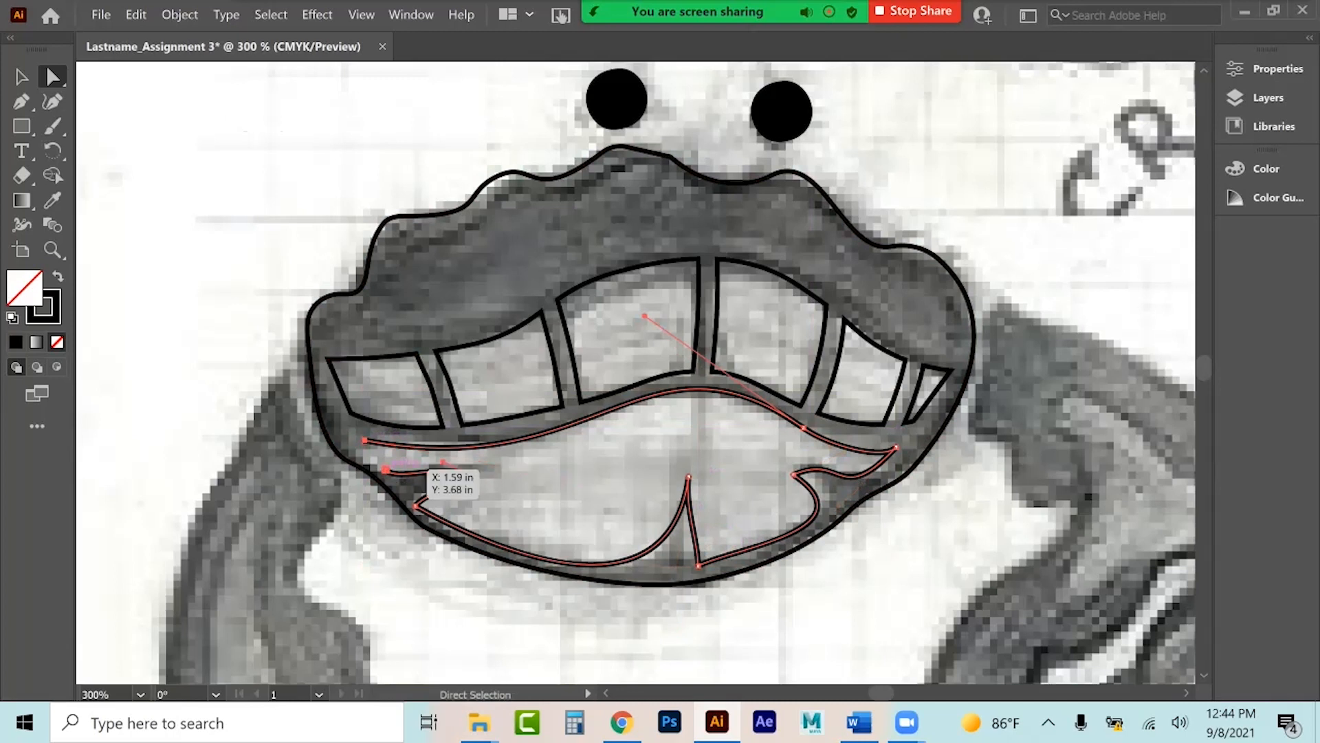
right_click(386, 470)
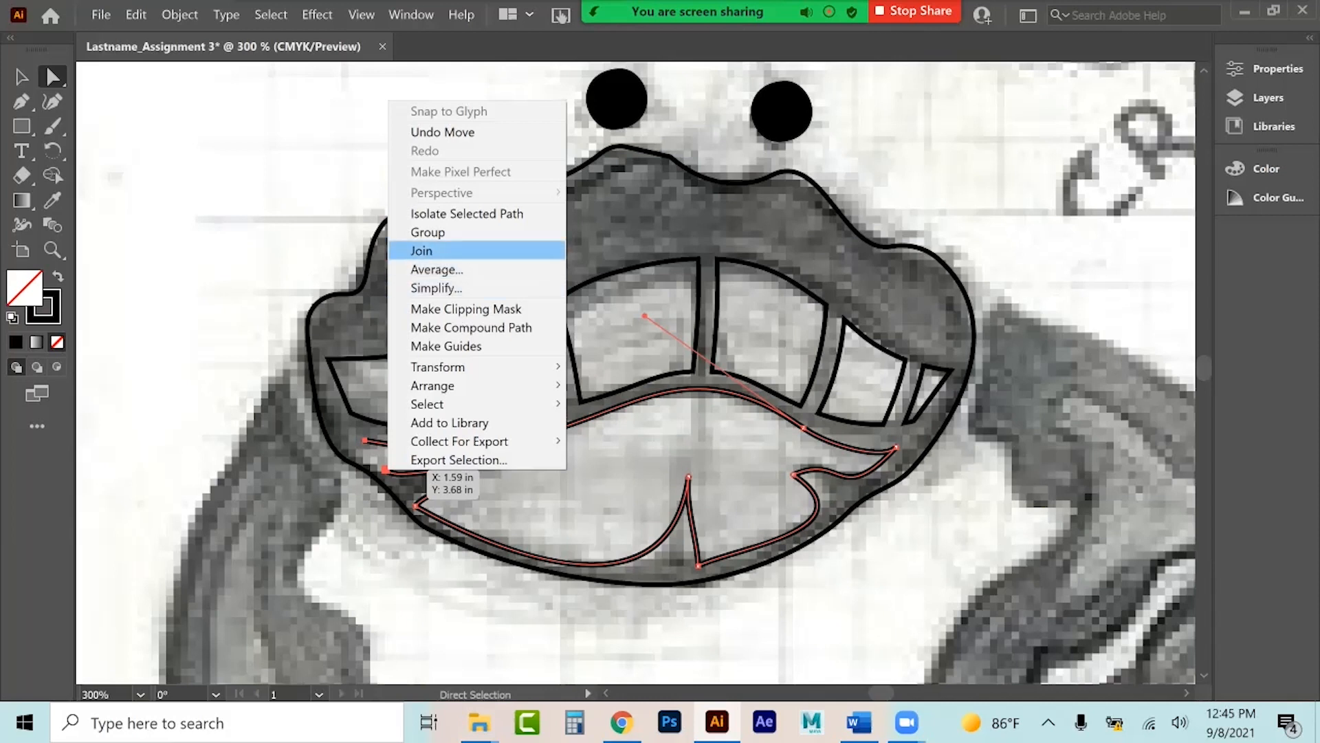
left_click(421, 250)
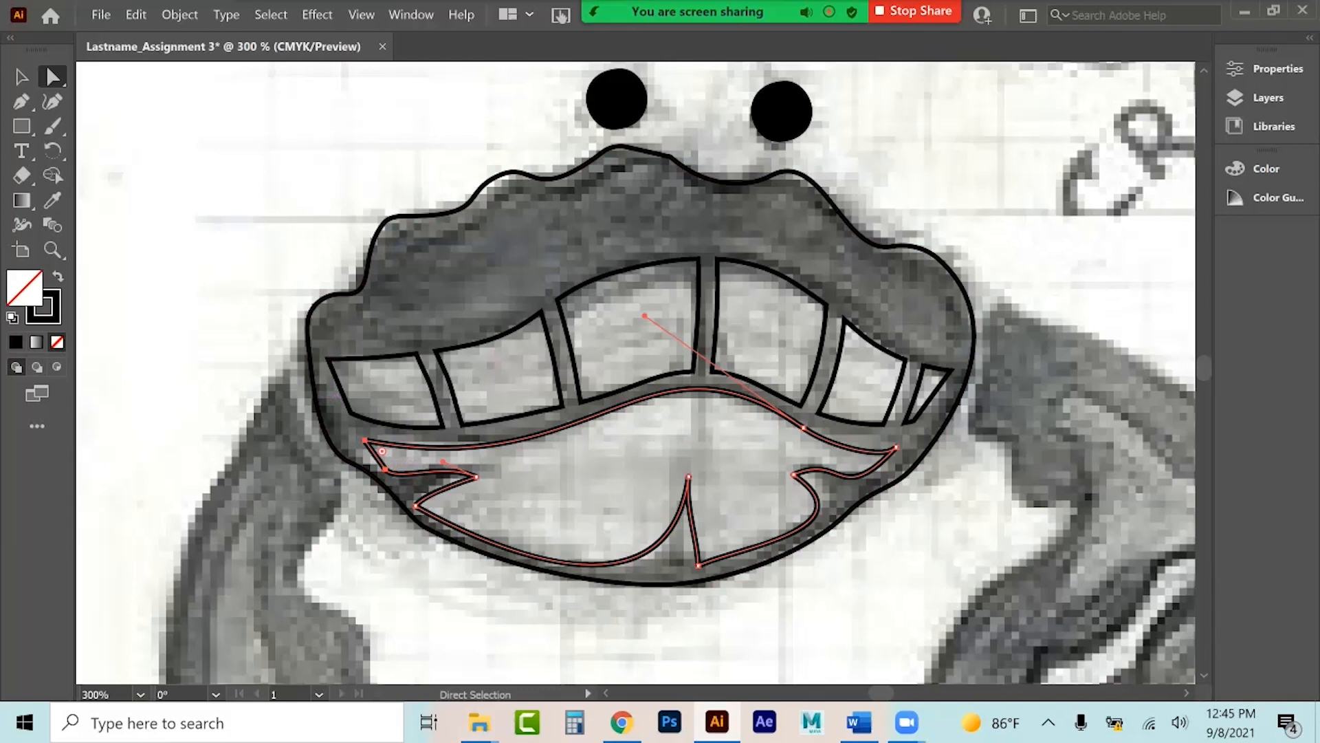
Add anchor points above and below the belly outline's right notch and move the lower one outward onto the sketch's edge.
left_click(21, 101)
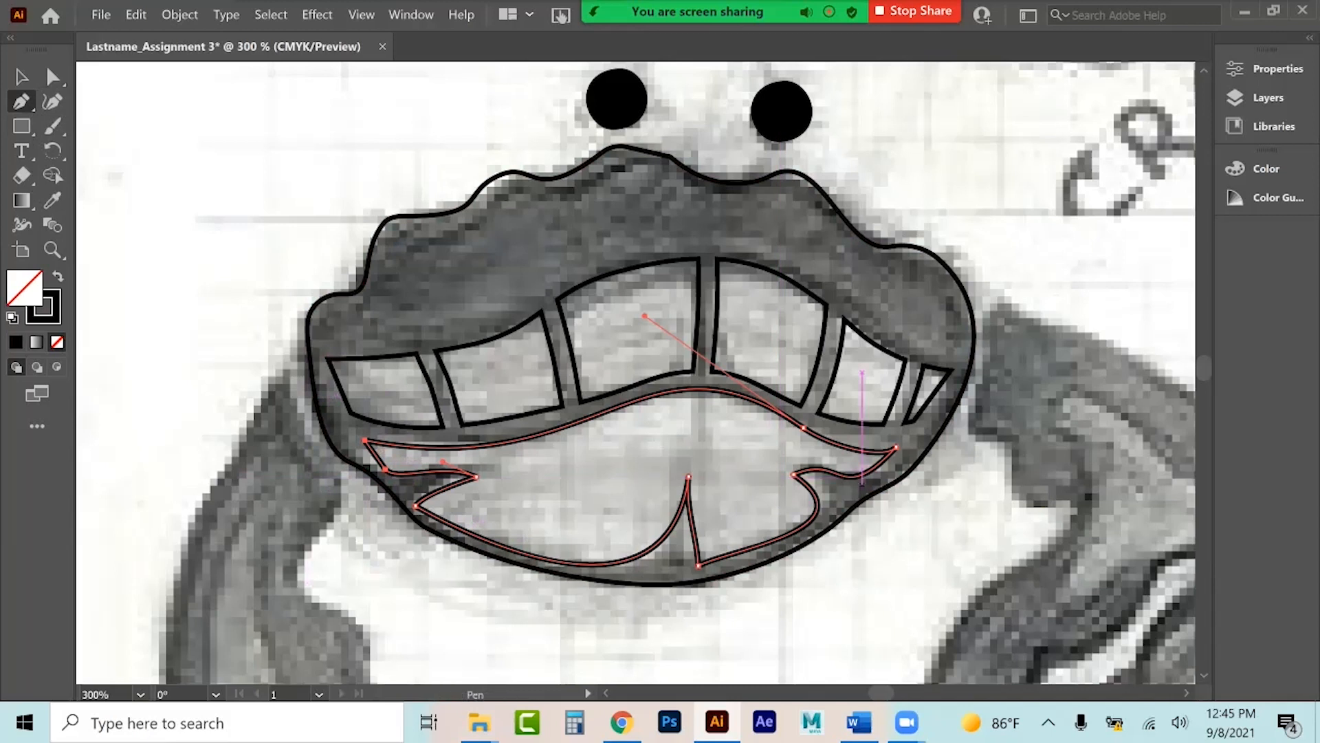
left_click(862, 475)
left_click(816, 509)
left_click(52, 77)
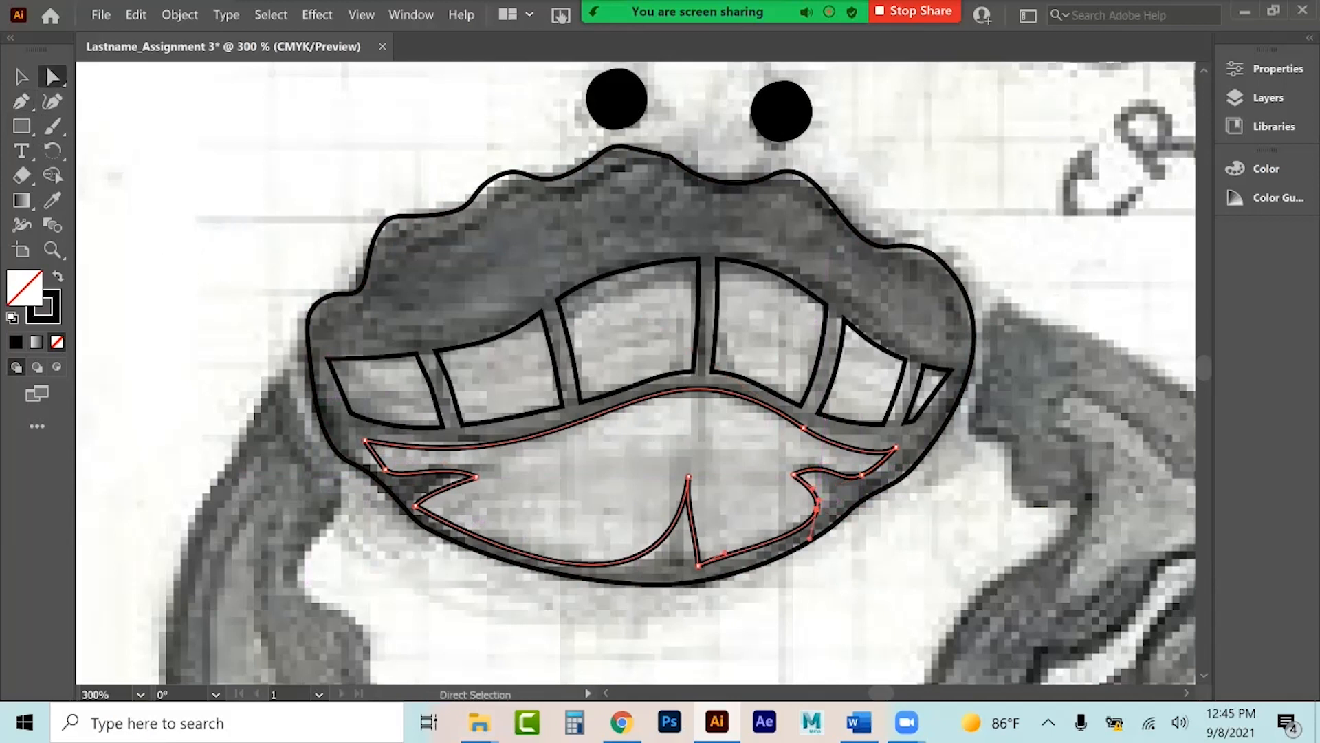
left_click_drag(816, 509, 828, 507)
Sharpen the belly outline's right notch by adjusting its inner corner and straightening the edge to the upper outer anchor.
left_click(794, 475)
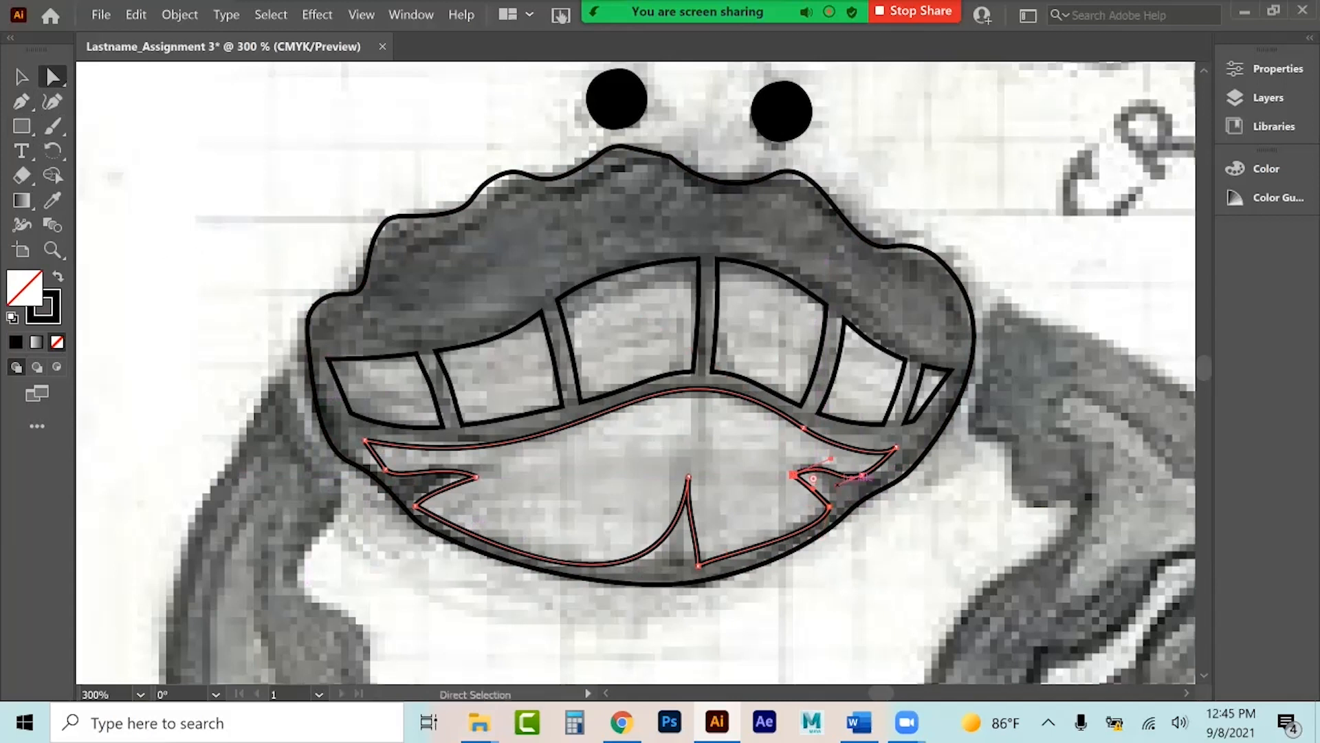
left_click_drag(831, 458, 862, 475)
left_click(862, 475)
left_click(862, 475)
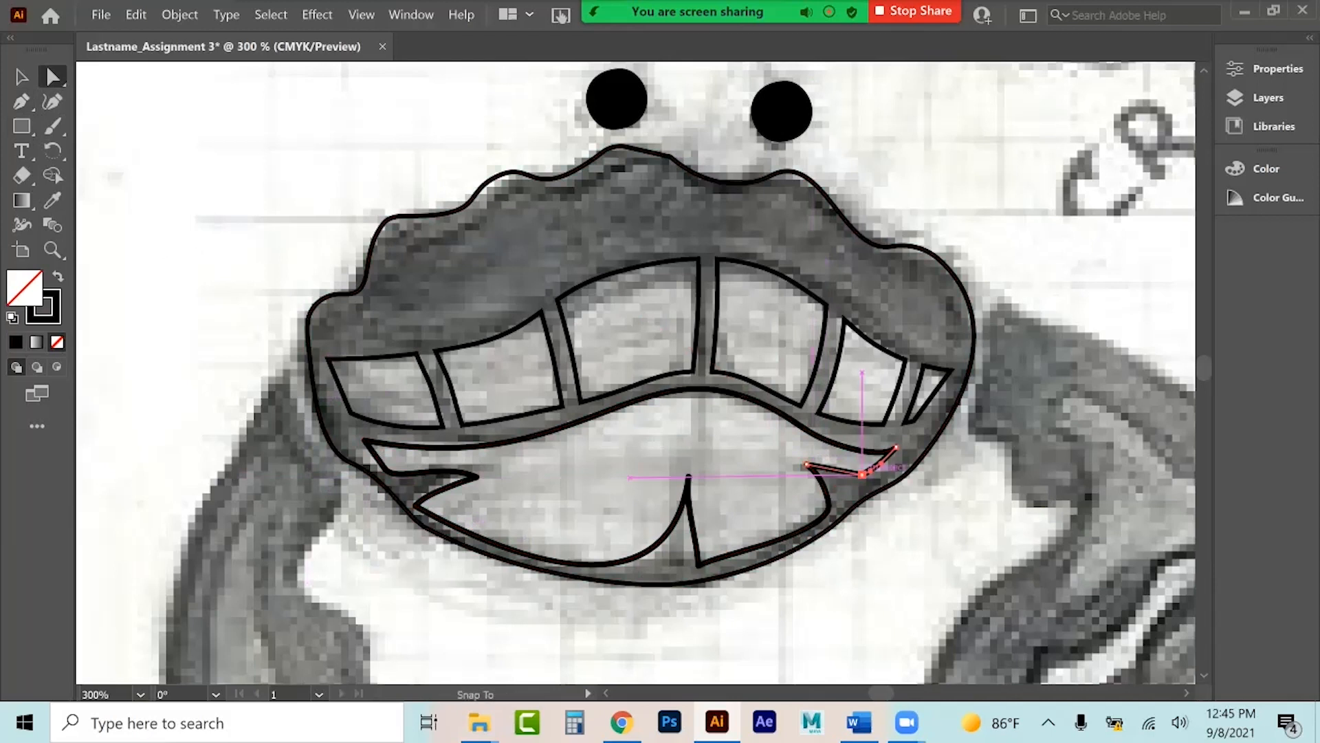
Adjust the handles on the belly outline's upper-right curve to fit the sketch and straighten the left notch's inner corner.
left_click(896, 448)
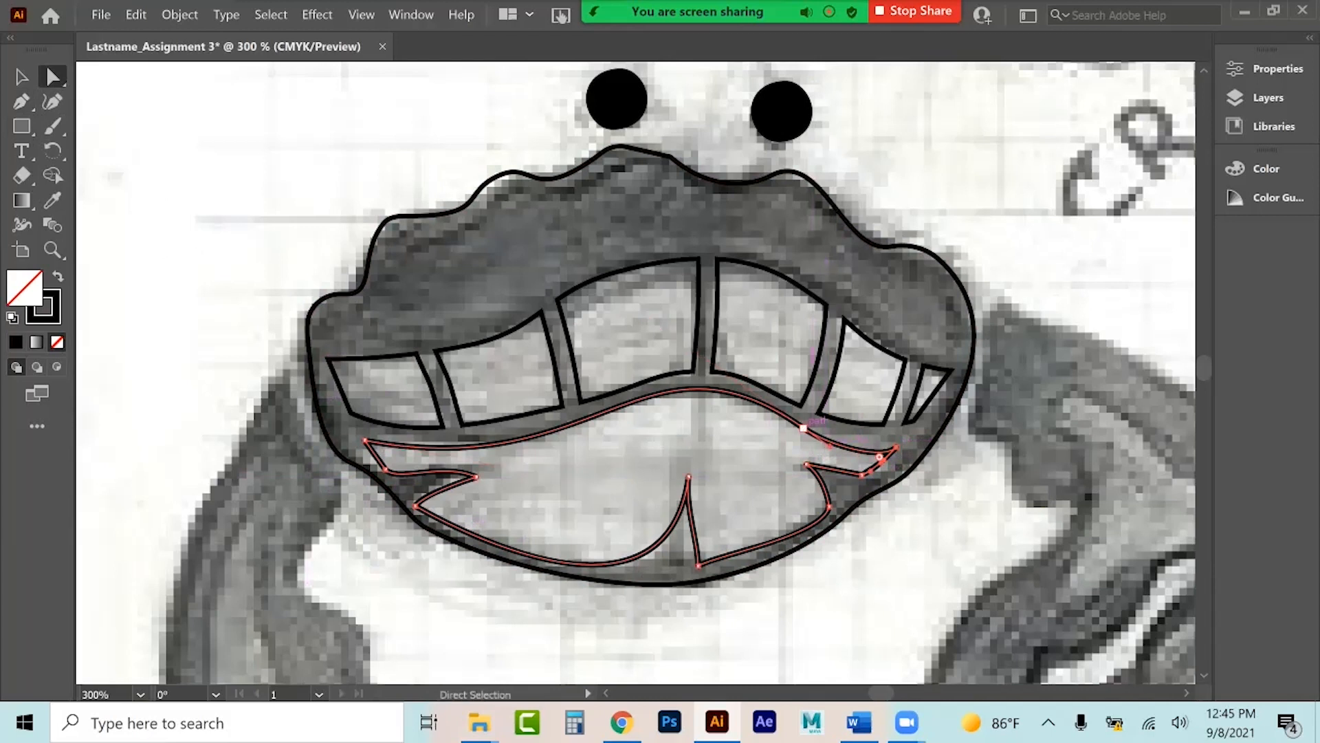
left_click_drag(830, 446, 850, 440)
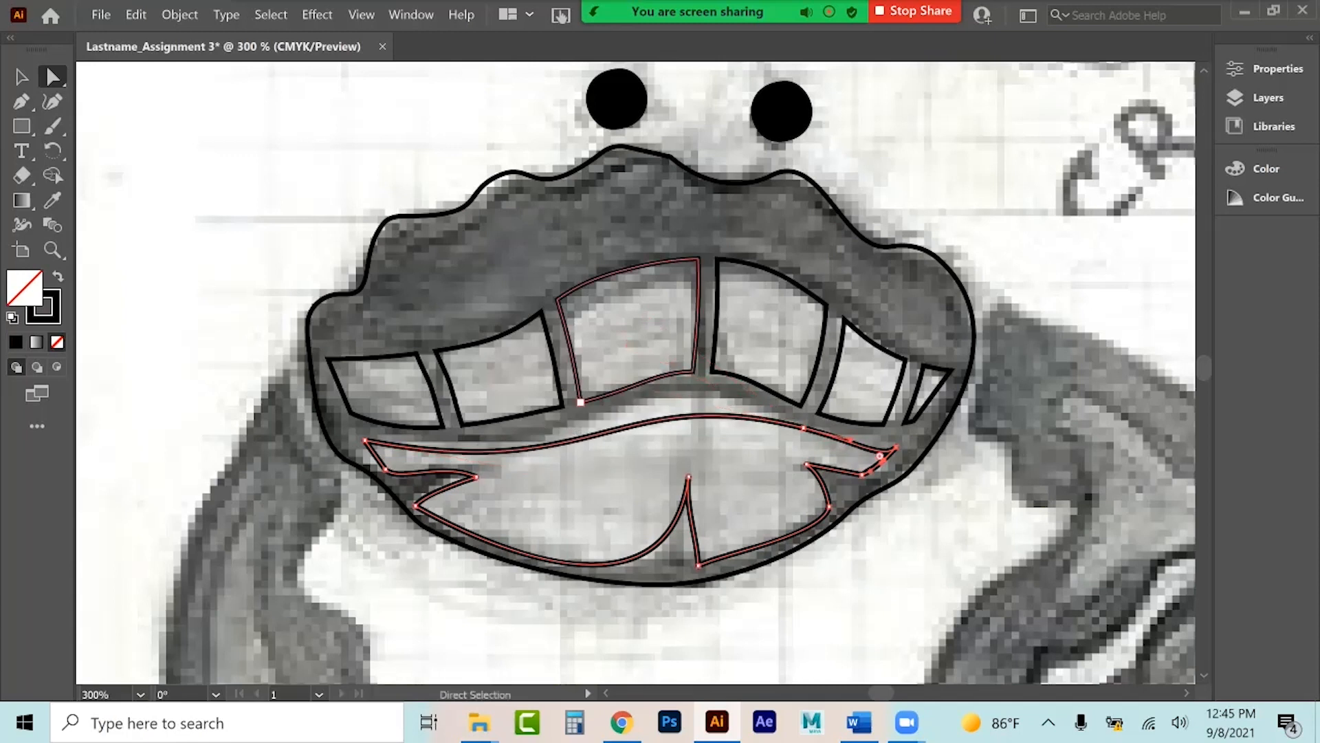
left_click_drag(615, 380, 610, 342)
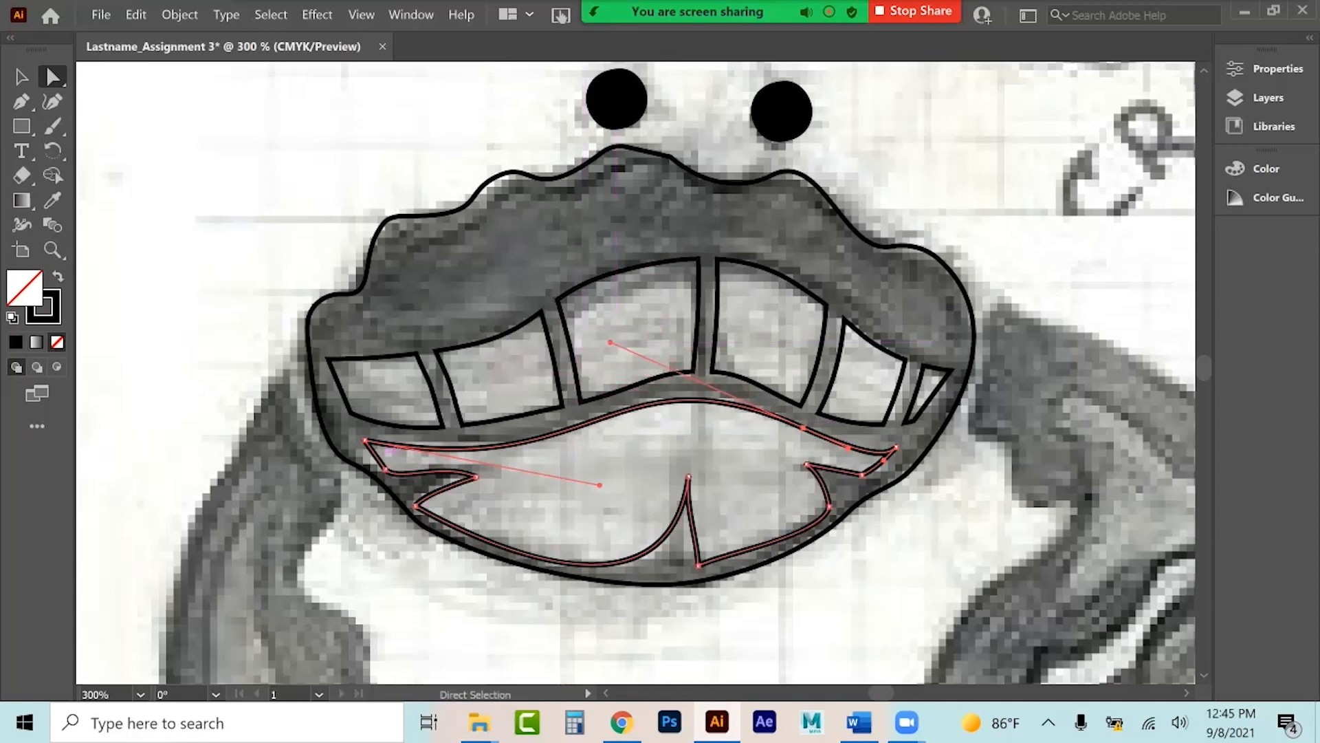
left_click(476, 476)
left_click_drag(419, 483, 477, 477)
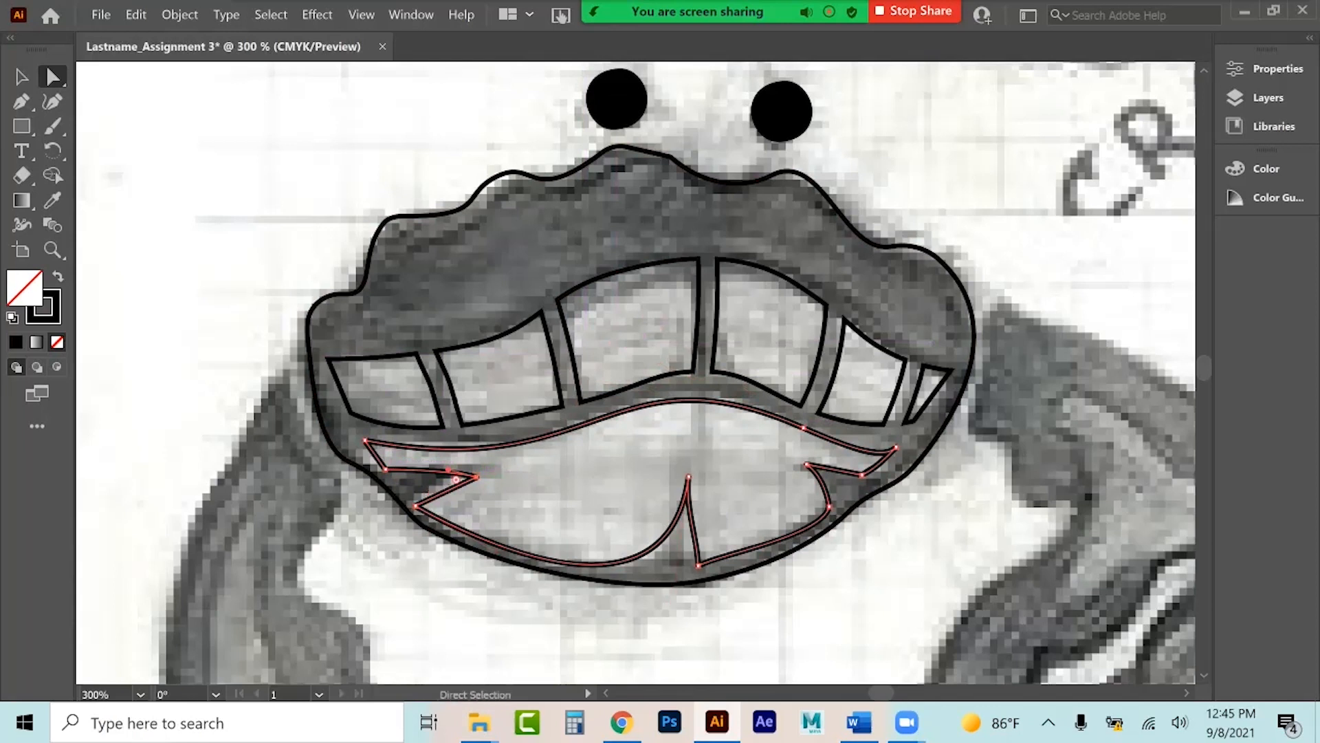
Add an anchor at the left base of the central notch, move it down to the sketch's edge and tighten the curves around it.
left_click(654, 547)
left_click(21, 101)
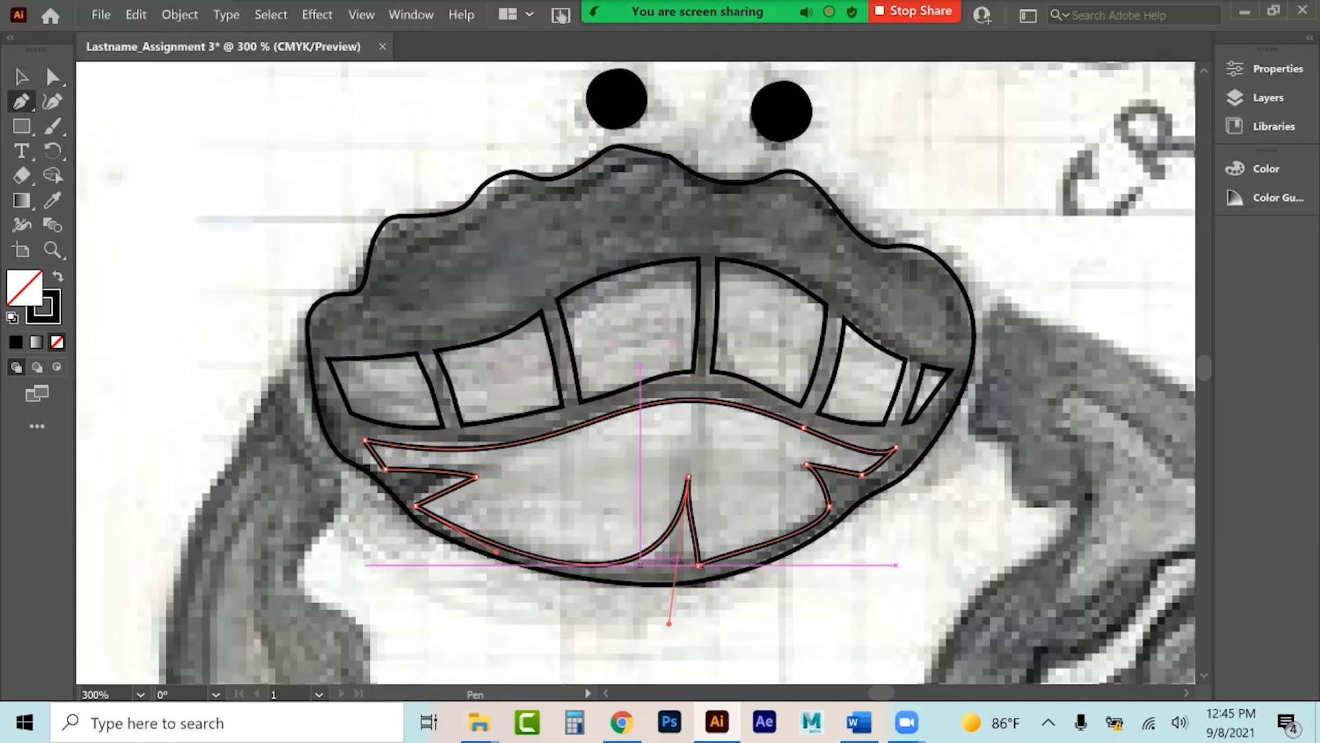
left_click(641, 556)
left_click(51, 77)
left_click(641, 554)
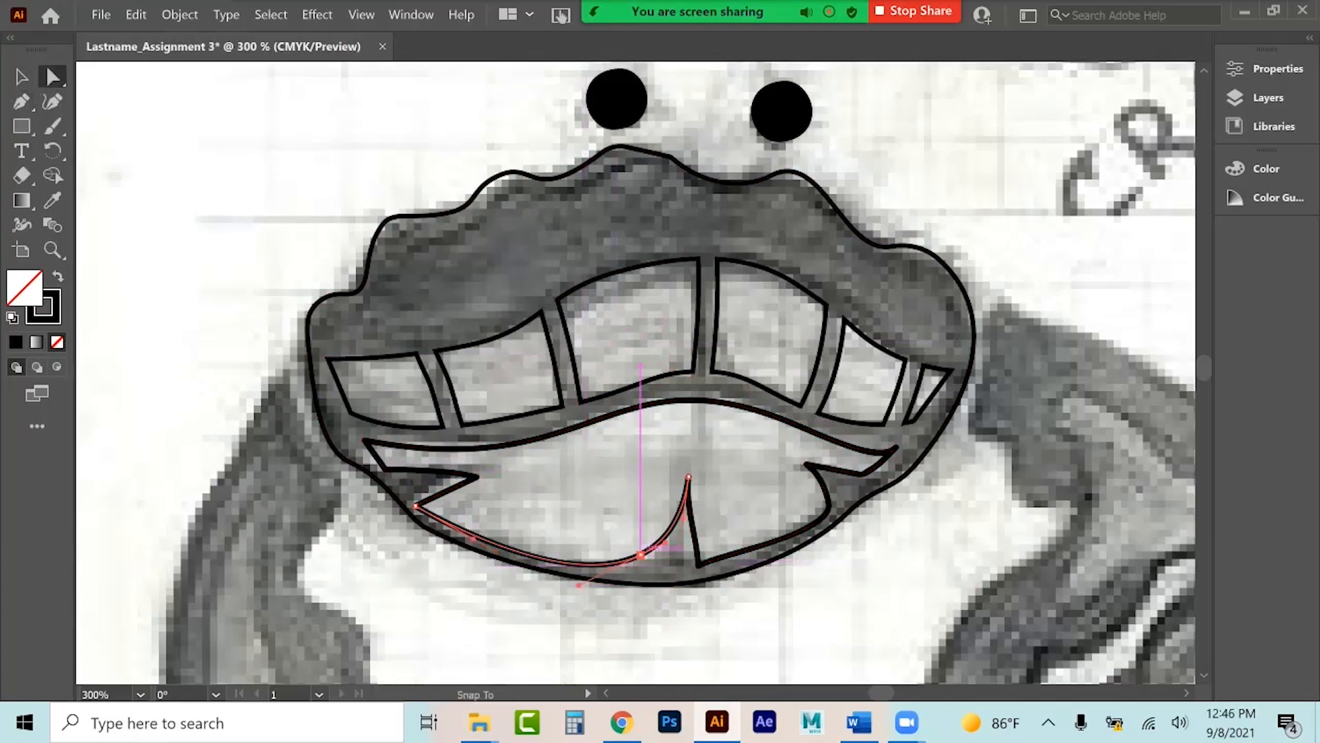
left_click_drag(640, 554, 654, 569)
left_click_drag(591, 601, 641, 575)
left_click(688, 476)
left_click_drag(685, 507, 692, 521)
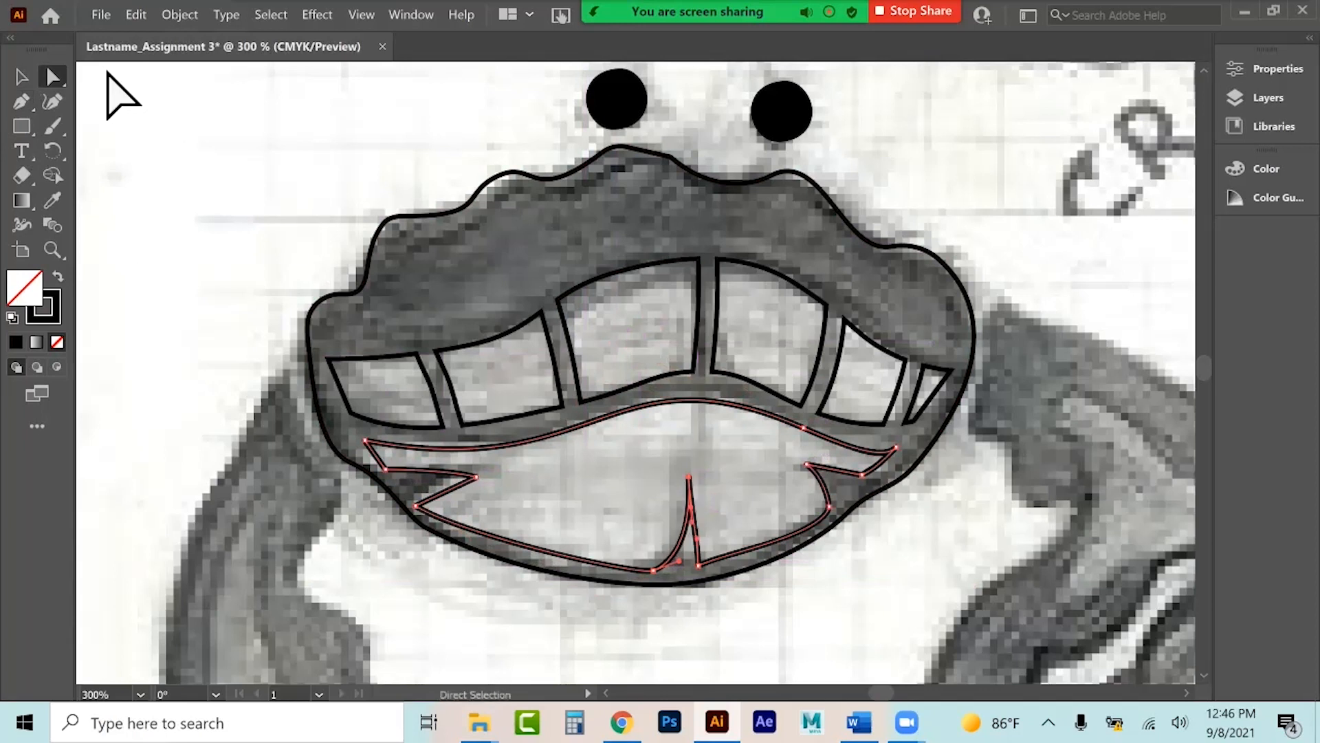
left_click(22, 76)
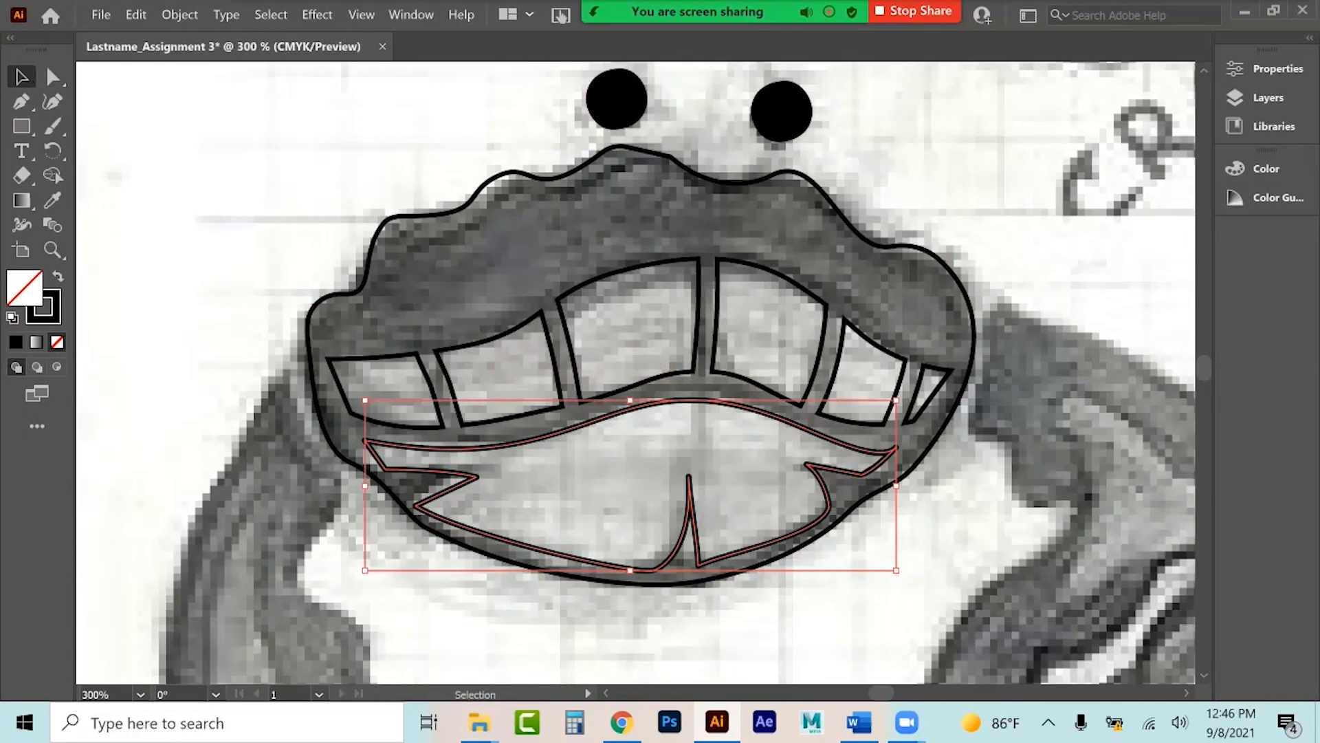
left_click(58, 275)
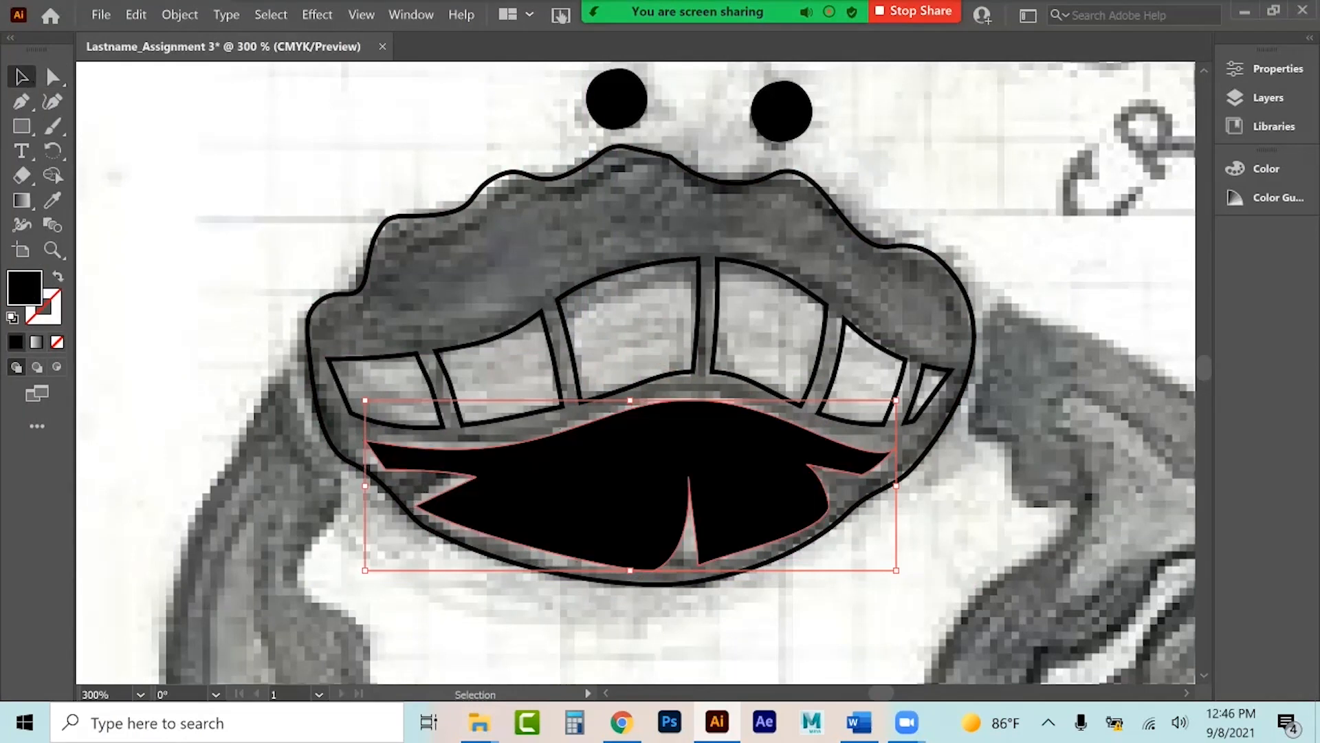
key("shift+x")
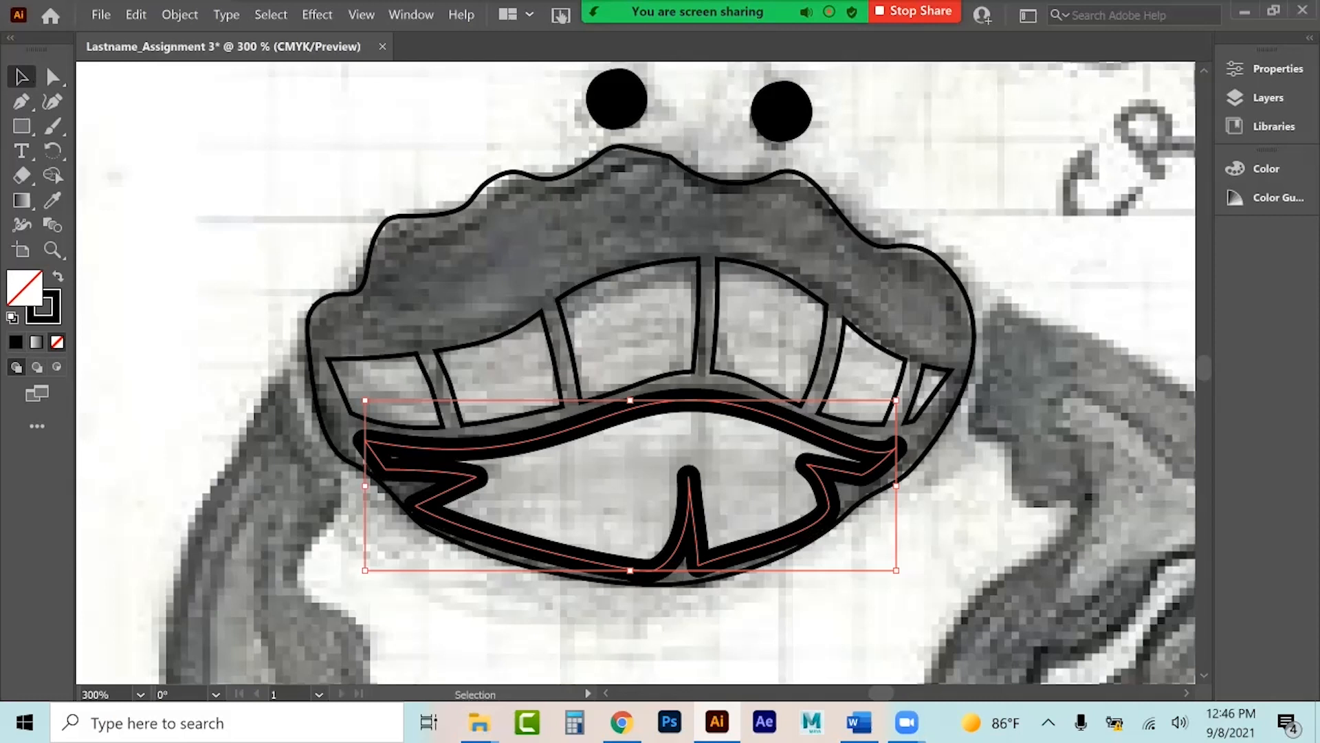
Set the belly outline's stroke weight to 0.25 pt and deselect the shape.
left_click(1267, 68)
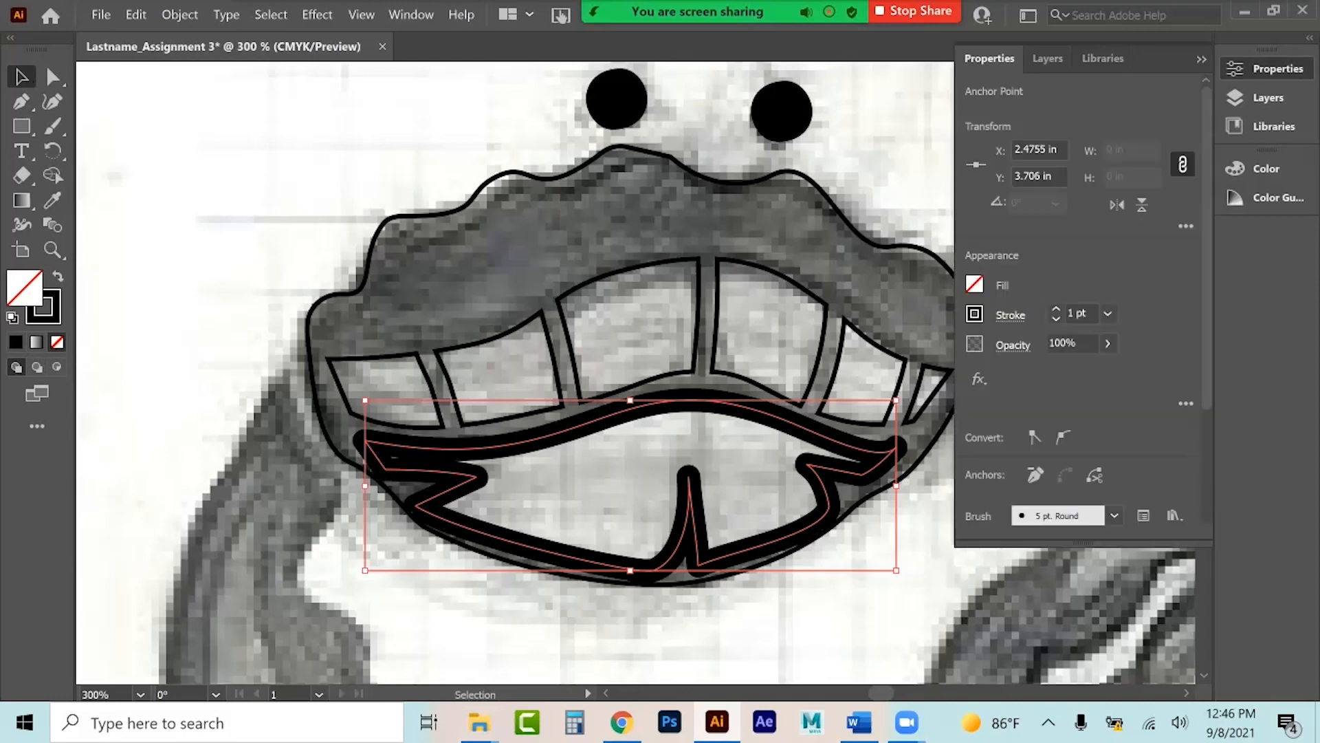
left_click(1057, 318)
left_click(1056, 319)
left_click(1056, 319)
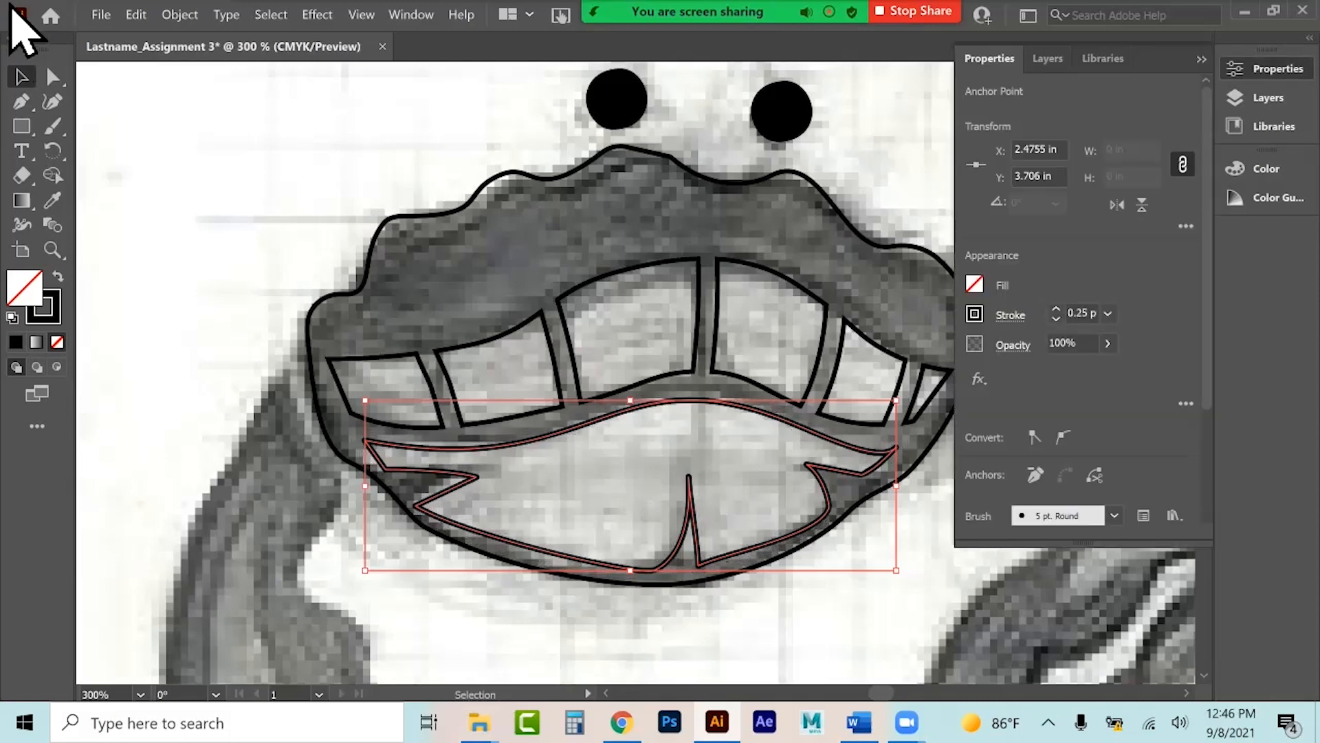
left_click(183, 142)
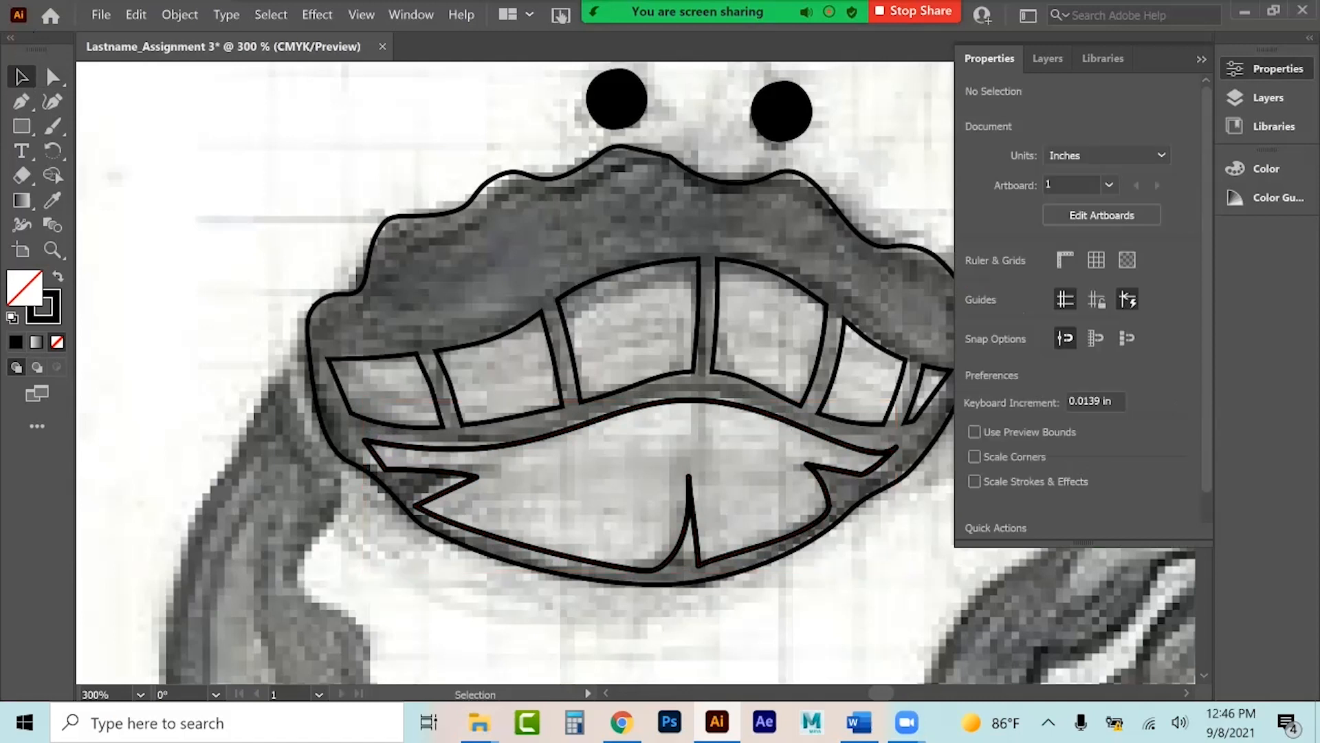
left_click(1202, 59)
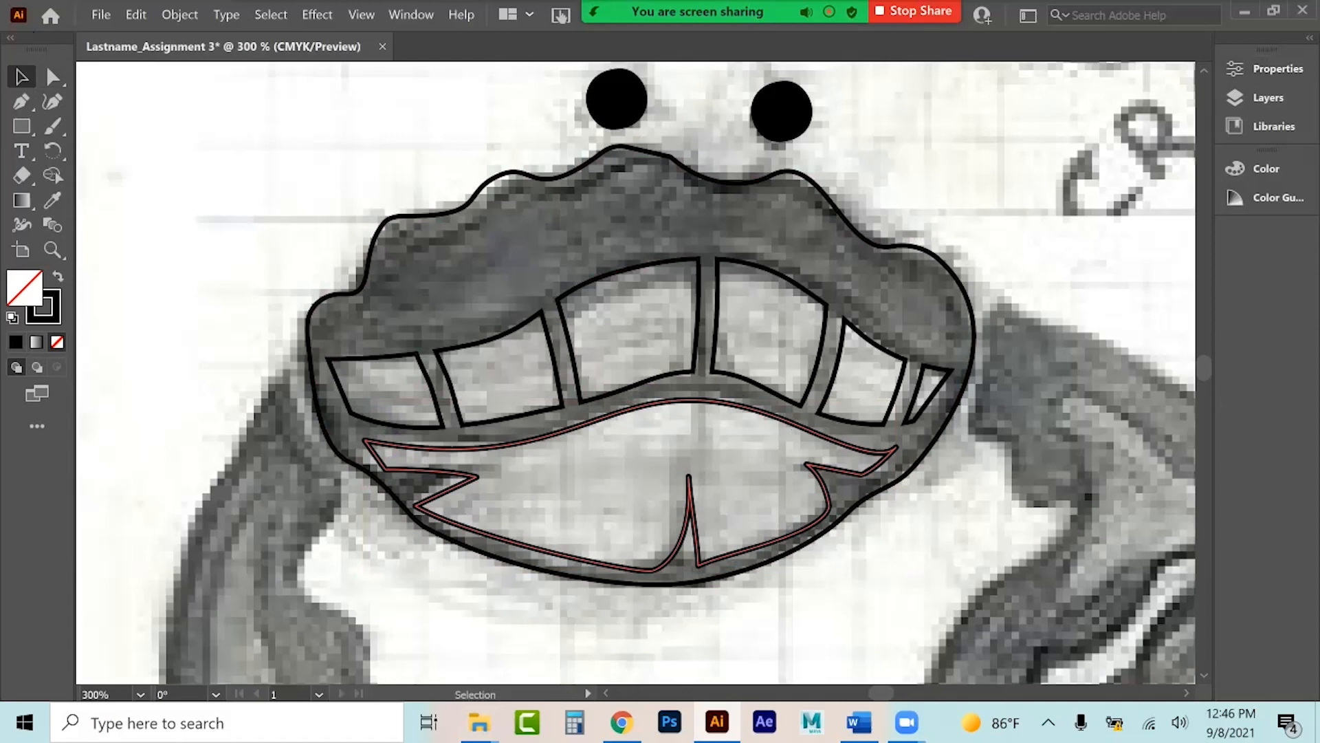
Unite the belly shape and the six teeth with Pathfinder and swap their black stroke to a solid fill.
left_click(423, 505)
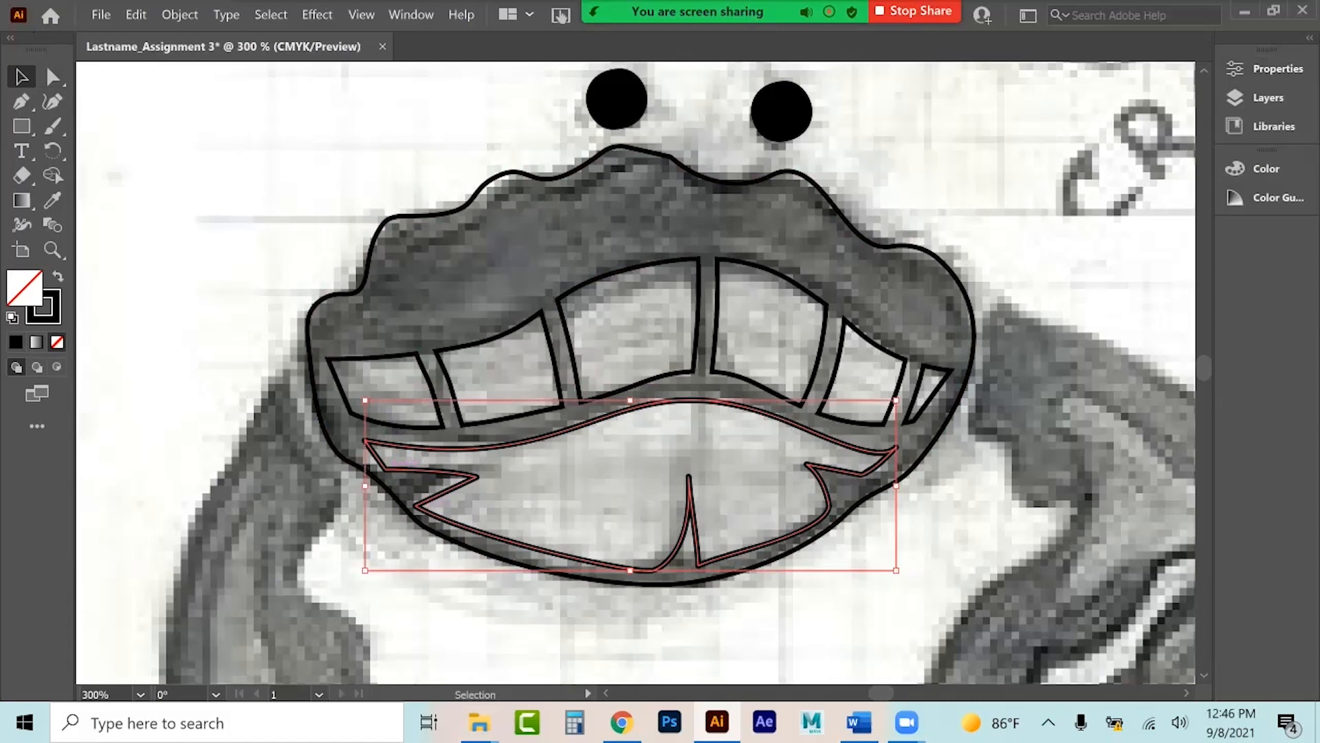
left_click(431, 396, "shift")
left_click(559, 311, "shift")
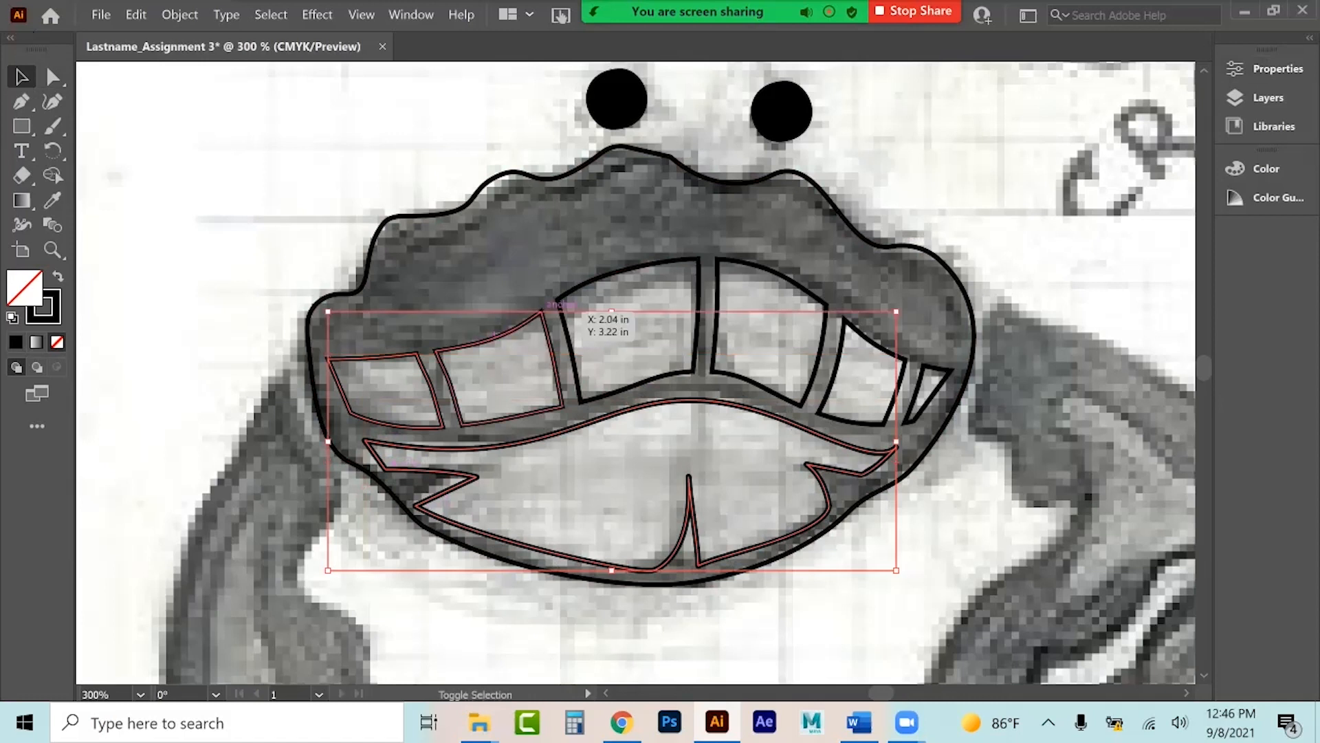
left_click(702, 260, "shift")
left_click(804, 289, "shift")
left_click(863, 332, "shift")
left_click(942, 370, "shift")
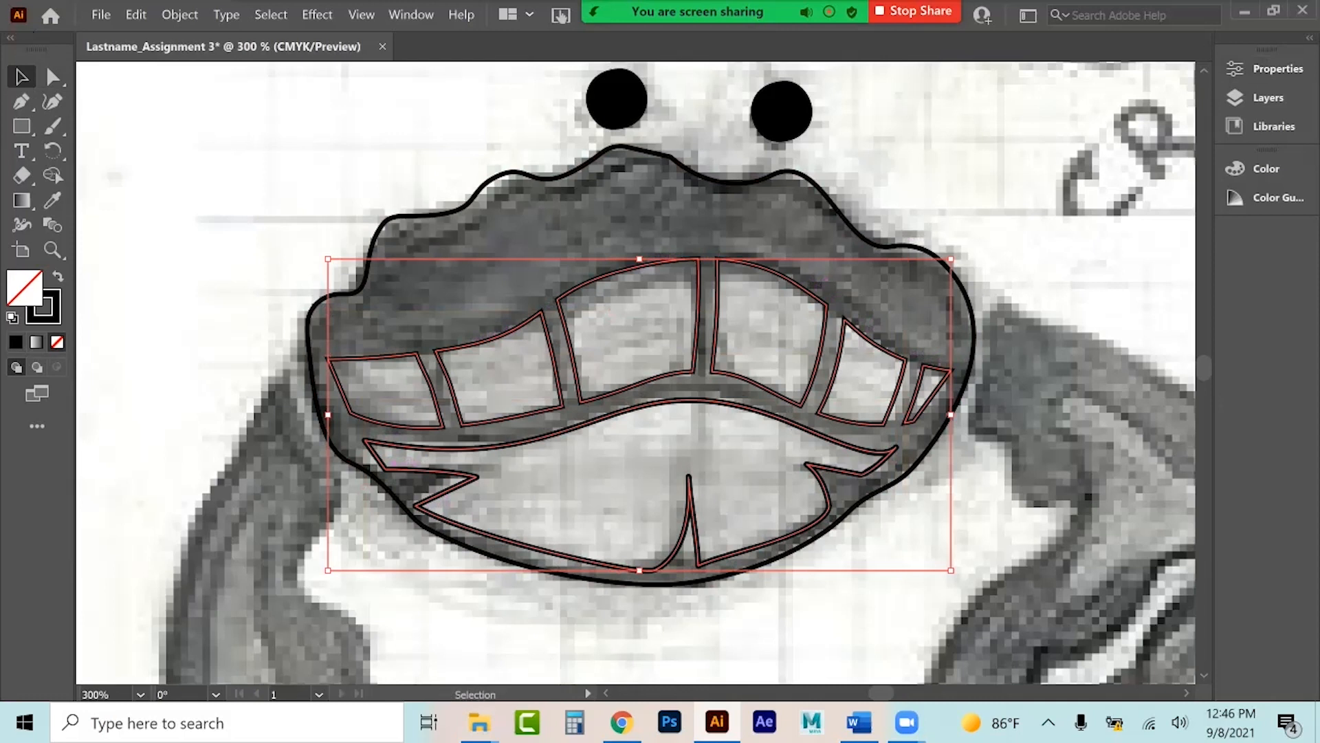
left_click(1278, 68)
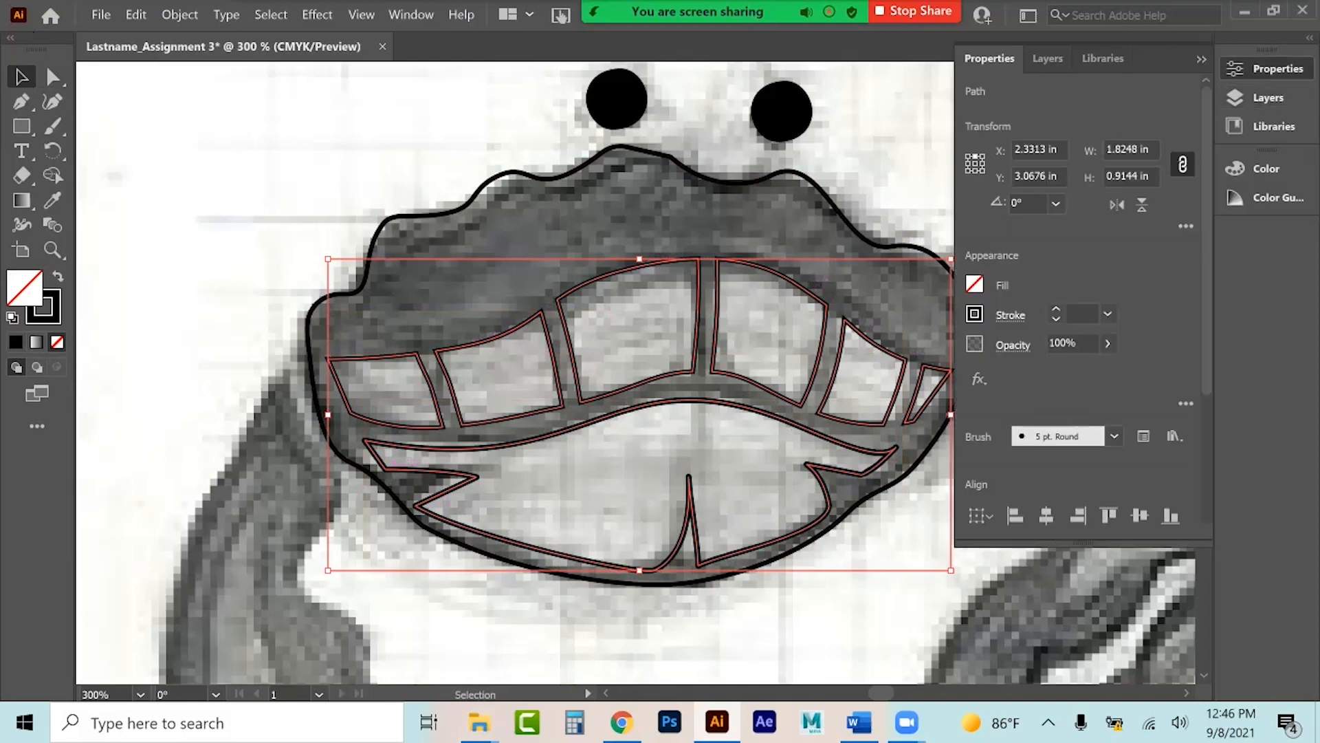
scroll(1083, 310, "down", 5)
left_click(978, 417)
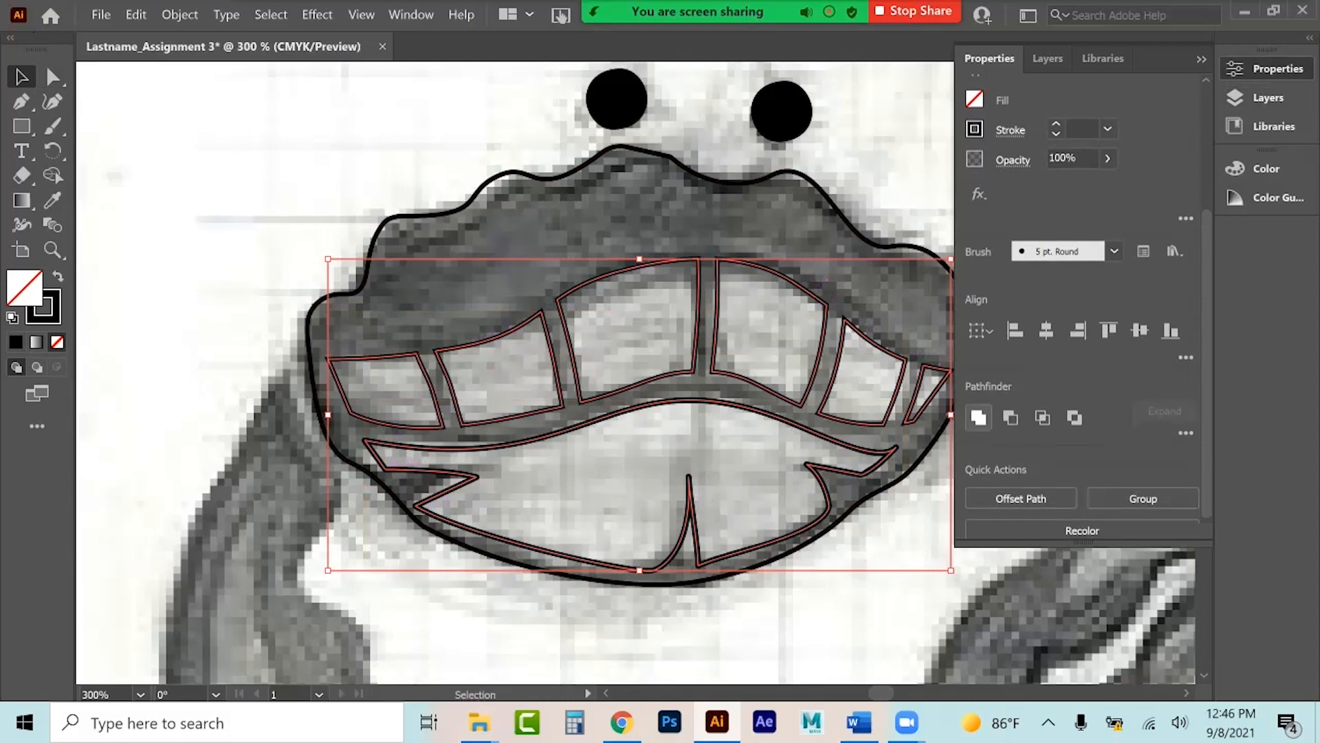
key("shift+x")
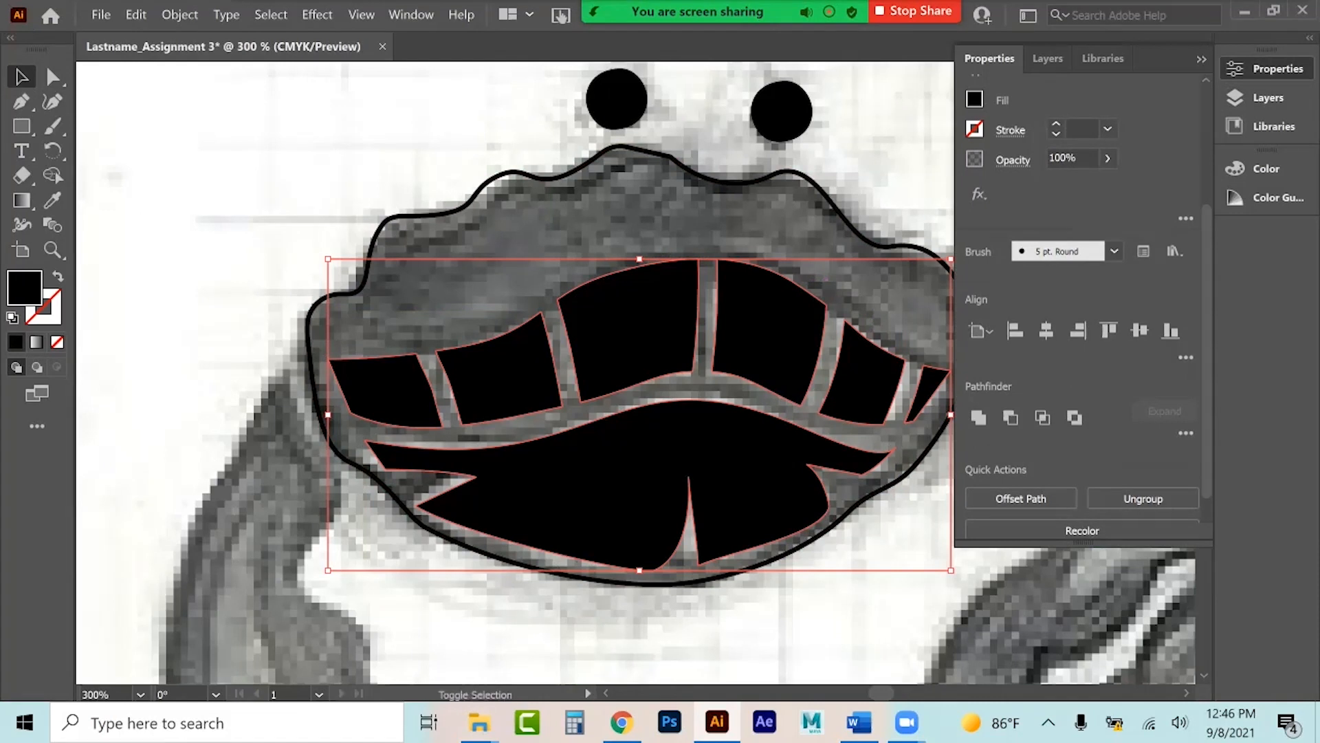
Subtract the united teeth and belly shapes from the crab's body outline and give the result a solid black fill without stroke.
left_click(925, 457, "shift")
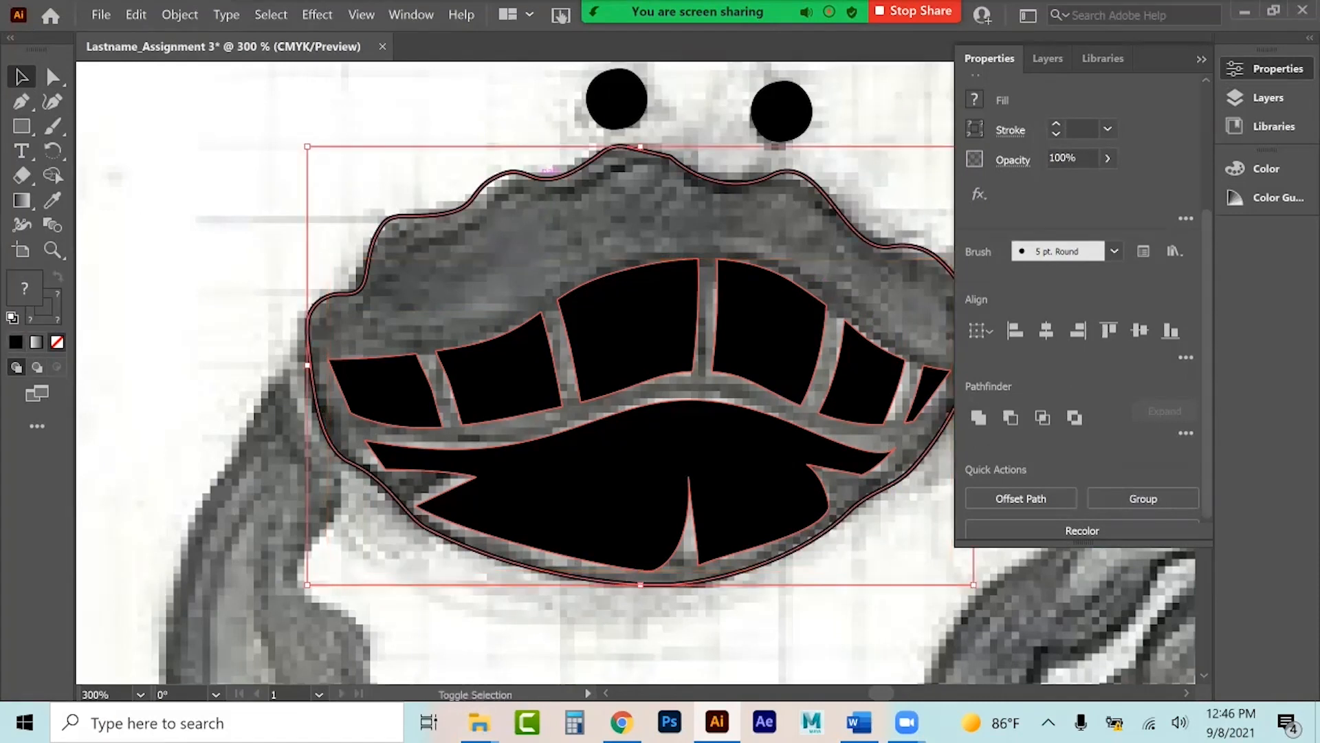
left_click(1010, 417)
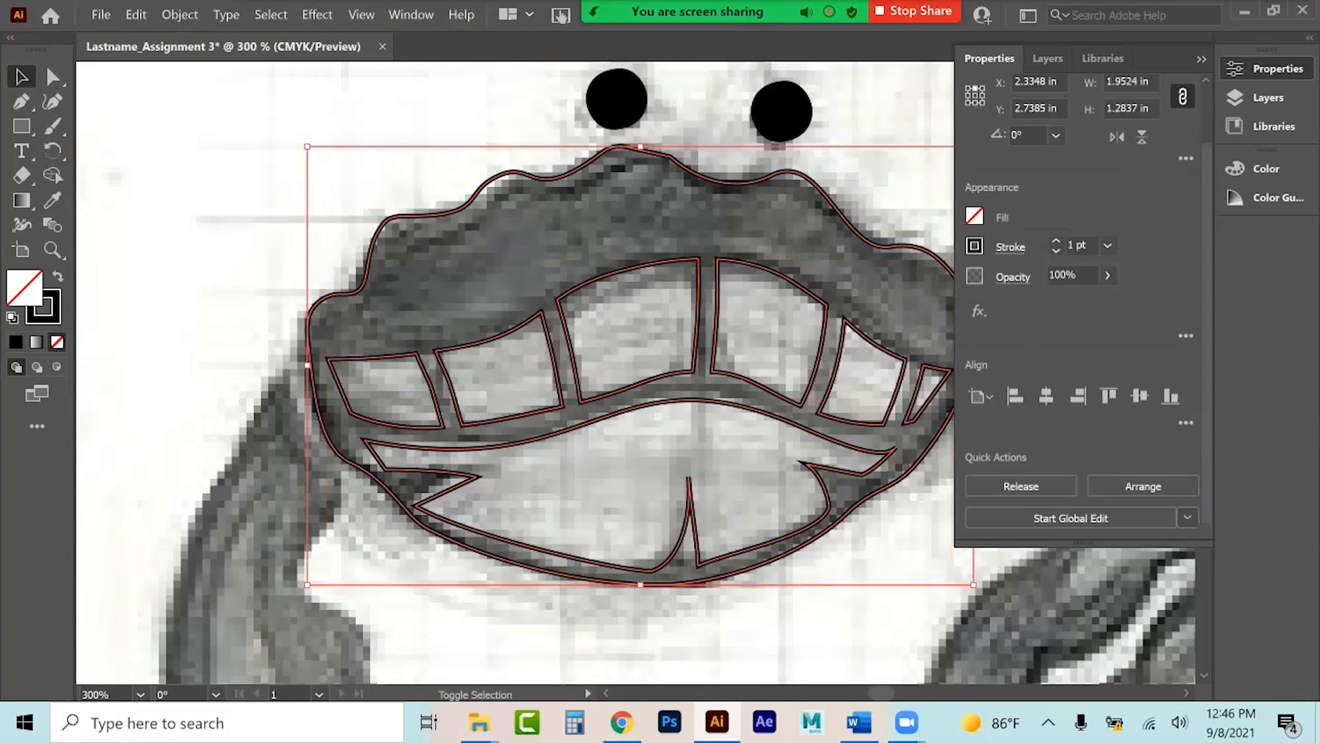
left_click(1202, 59)
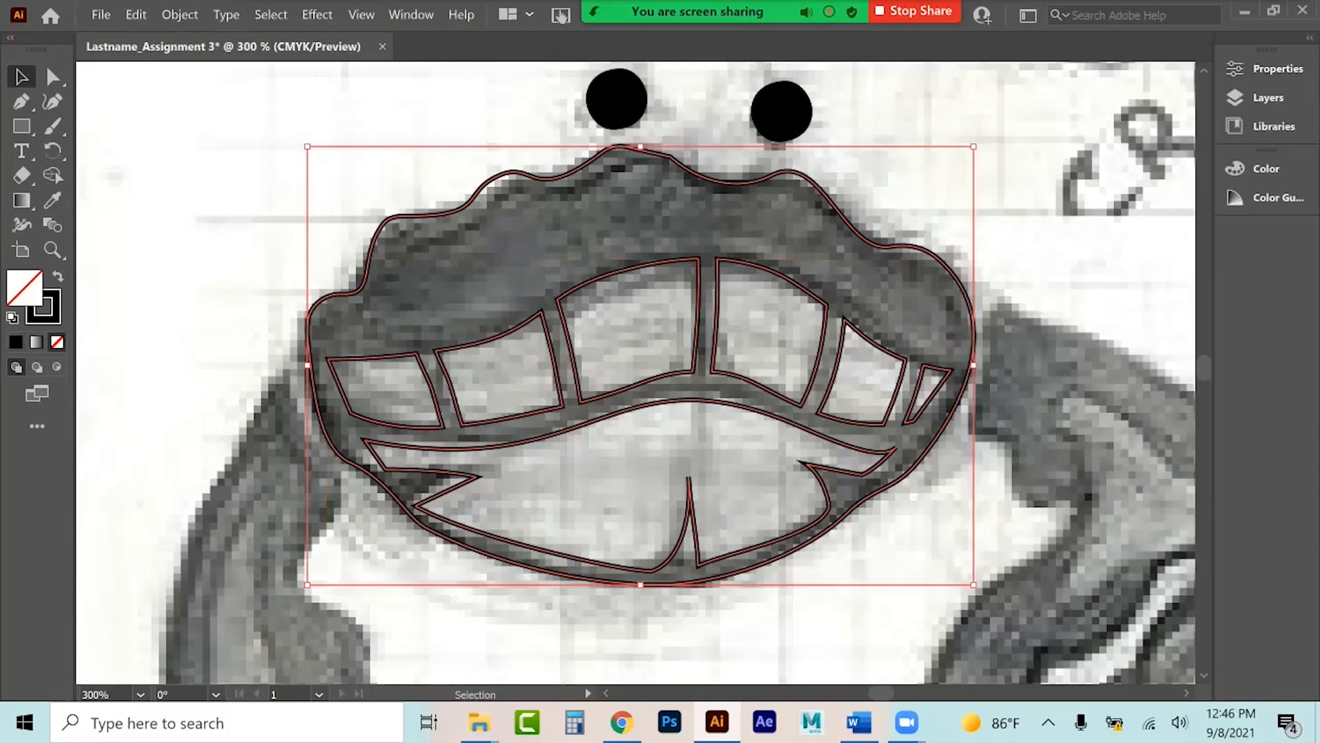
left_click(57, 276)
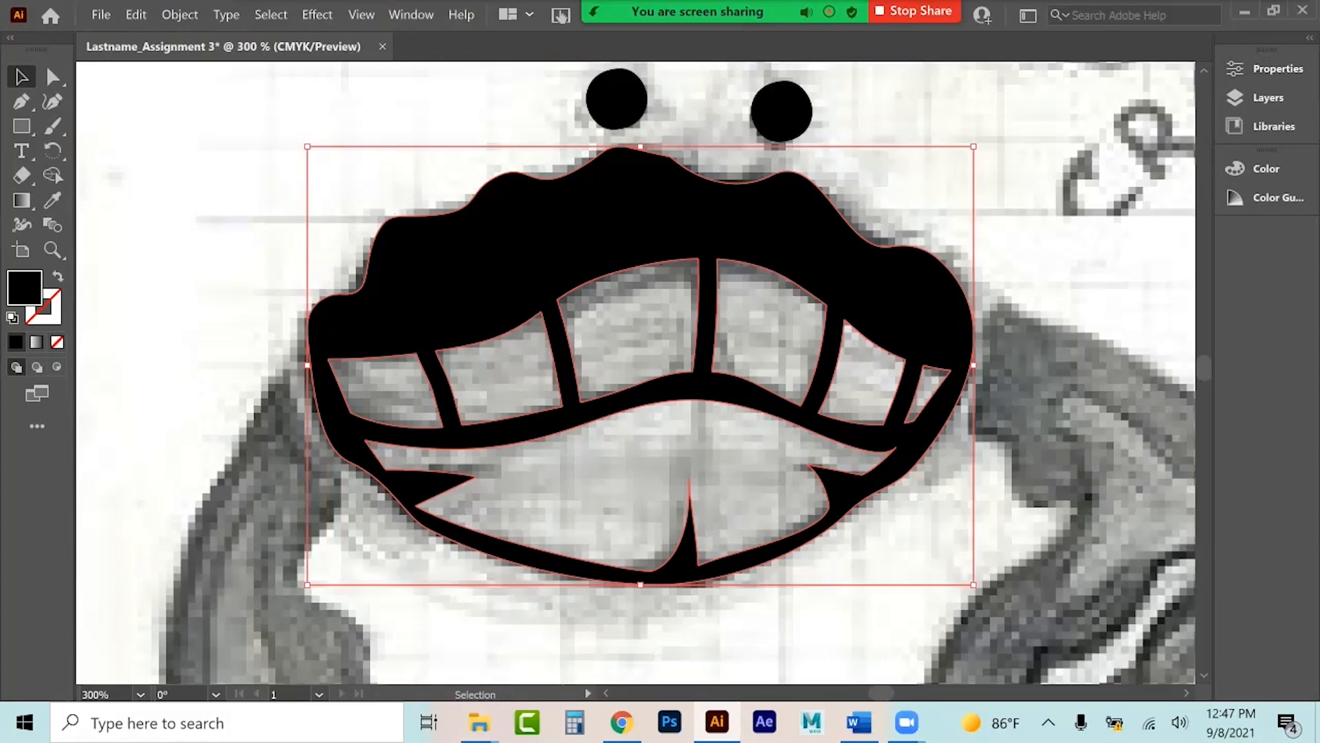
Deselect the body and set up the Blob Brush with a size of 3 pt.
scroll(636, 371, "down", 6)
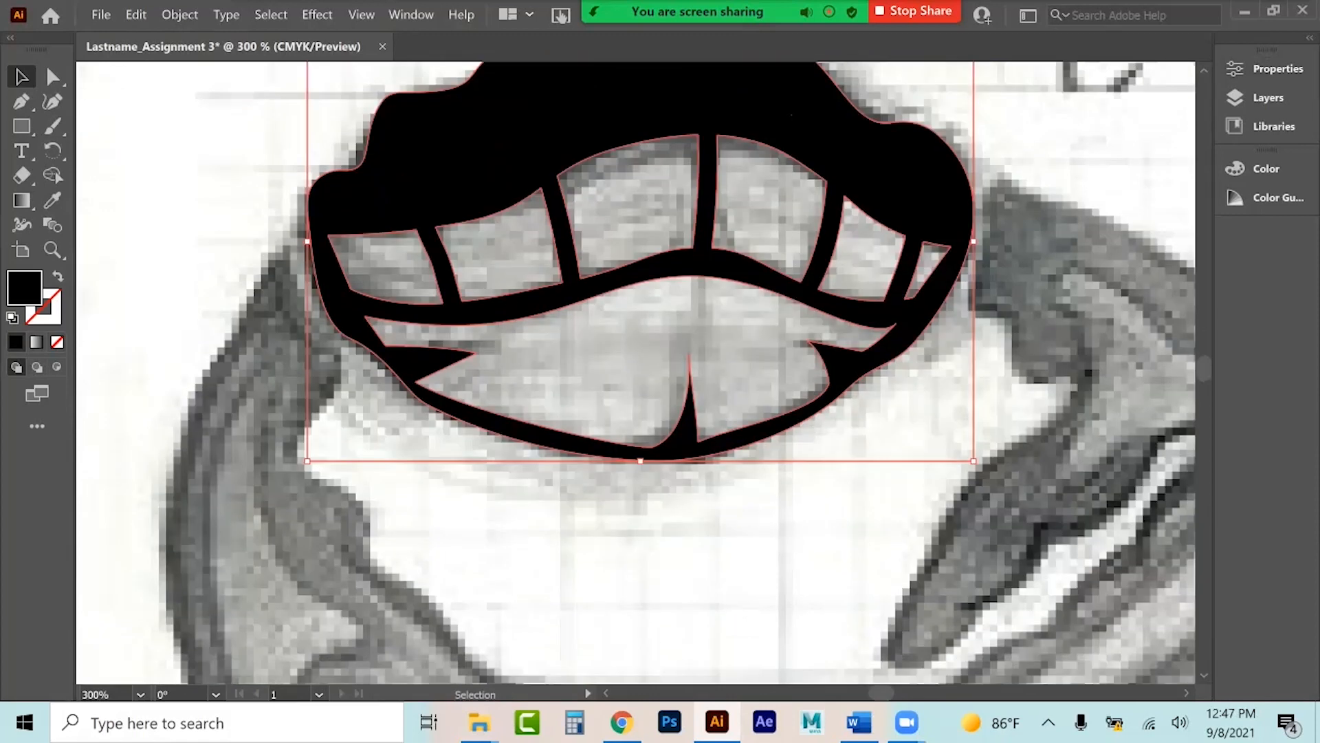
scroll(636, 371, "down", 1)
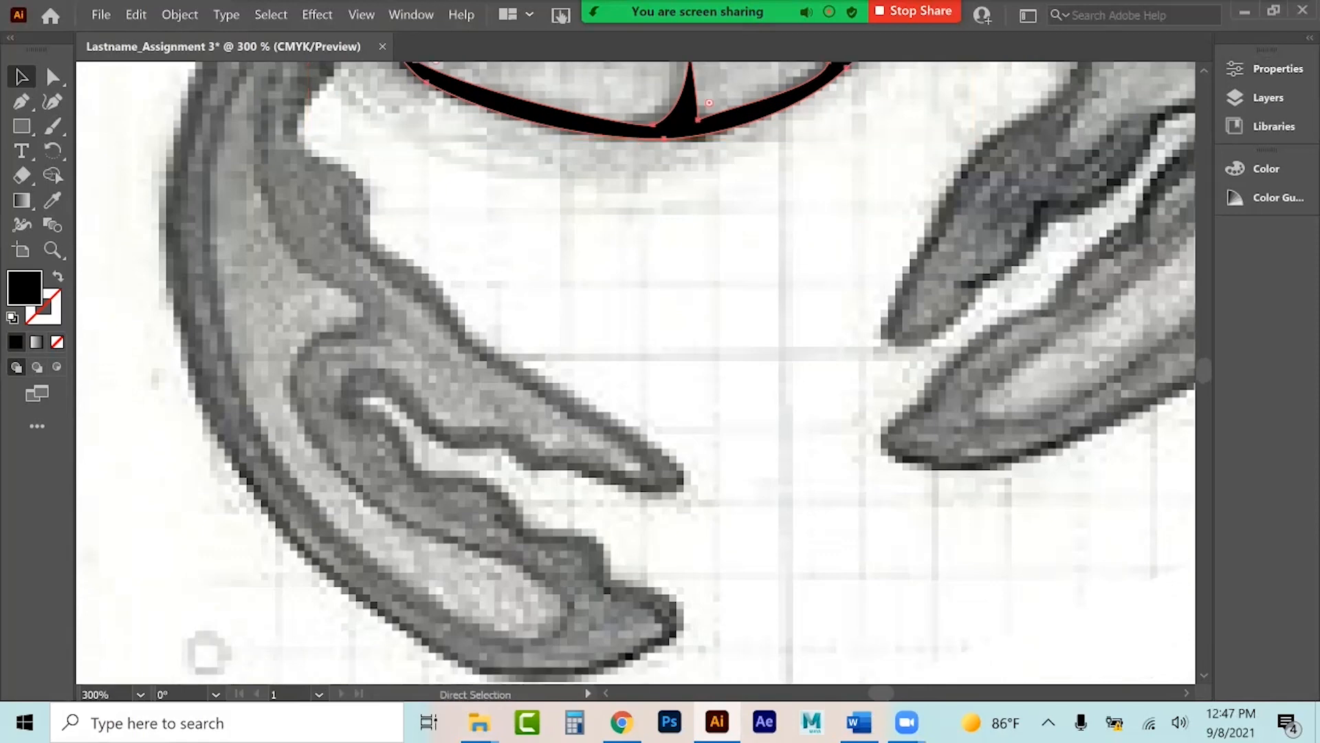
key("ctrl+minus")
scroll(636, 371, "down", 3)
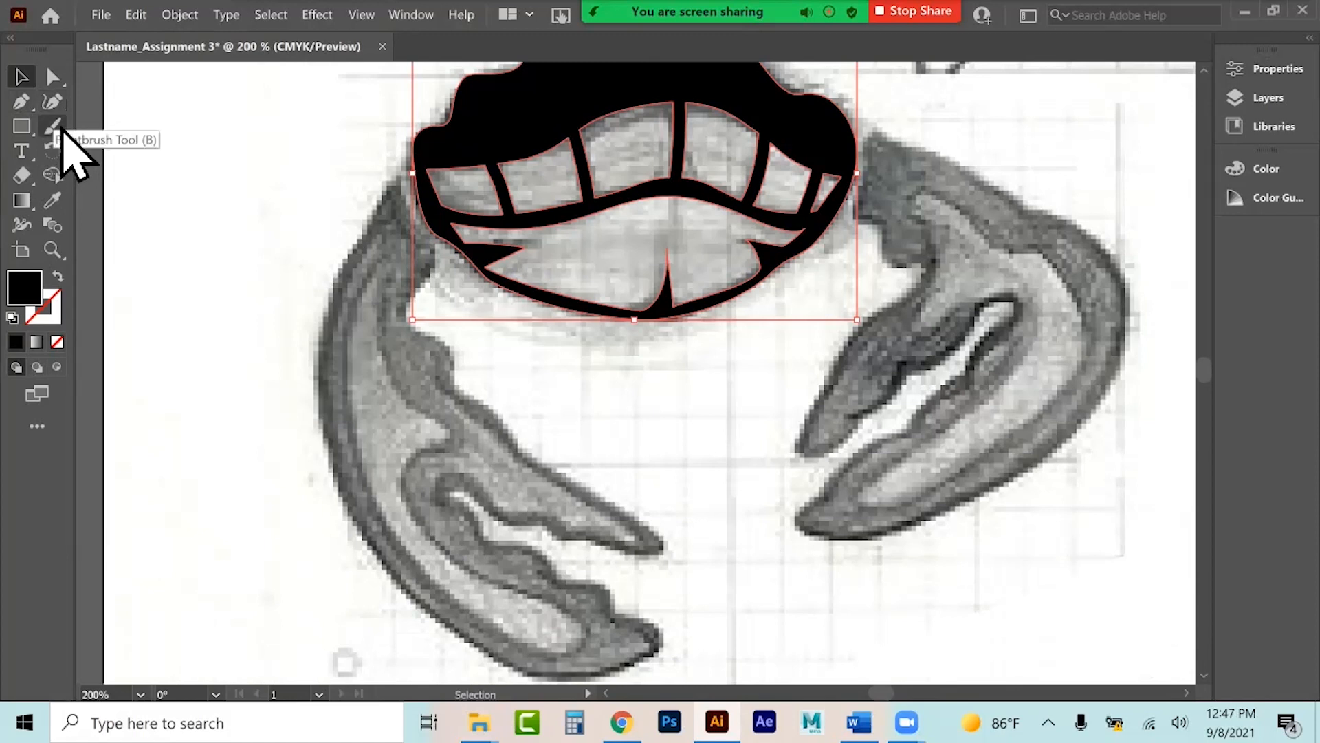
left_click(236, 192)
left_click(63, 137)
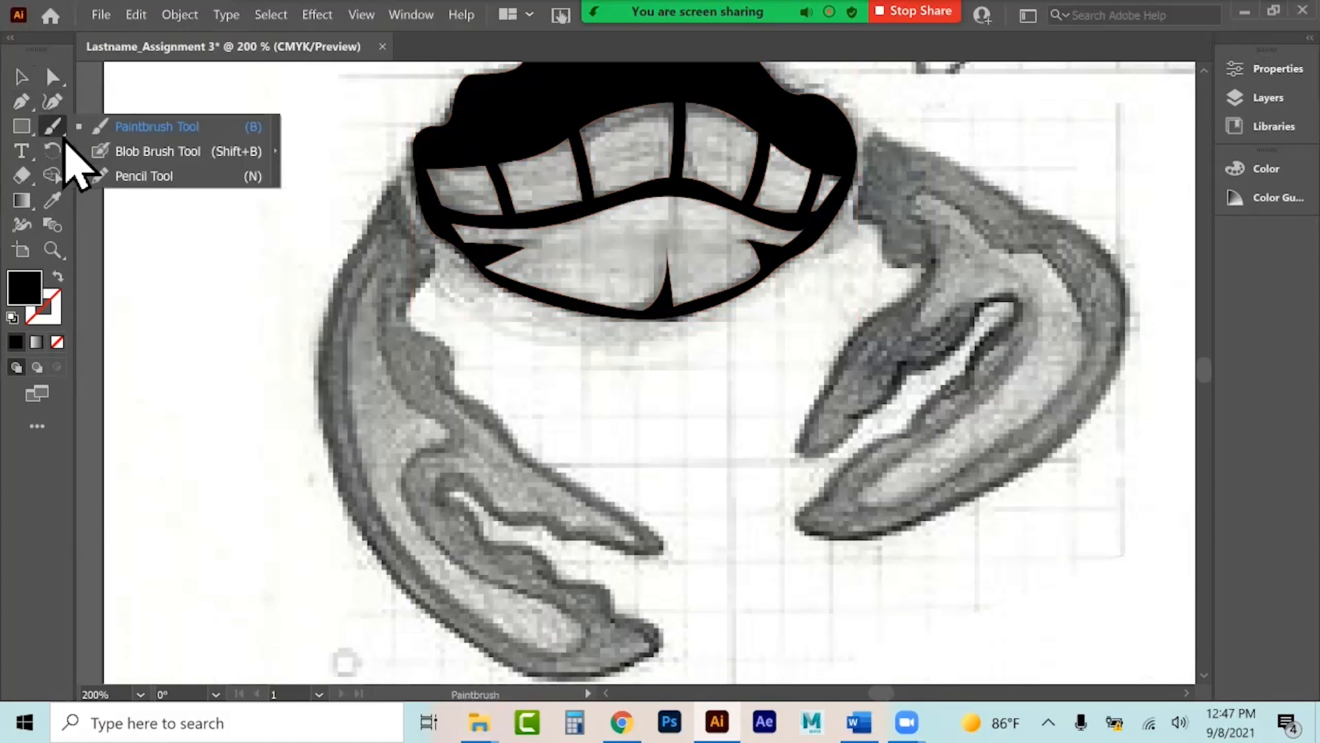
left_click(108, 155)
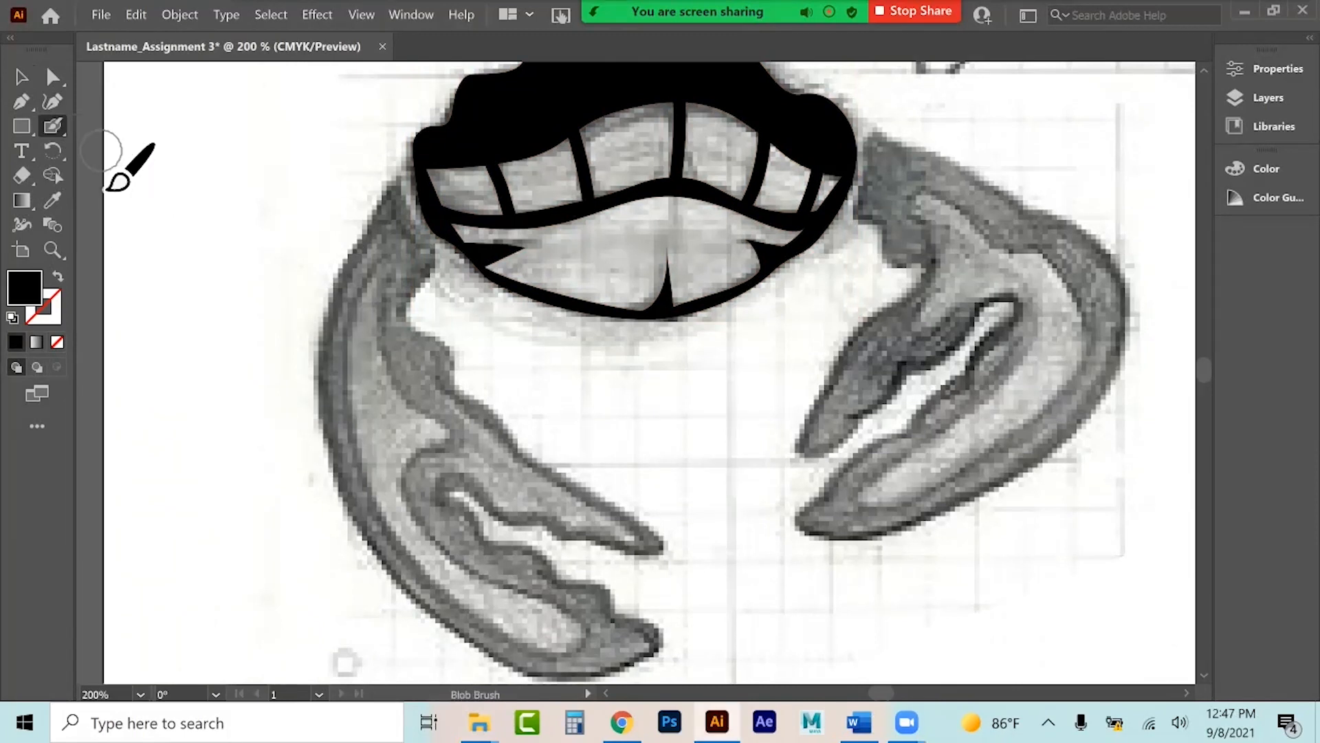
double_click(53, 128)
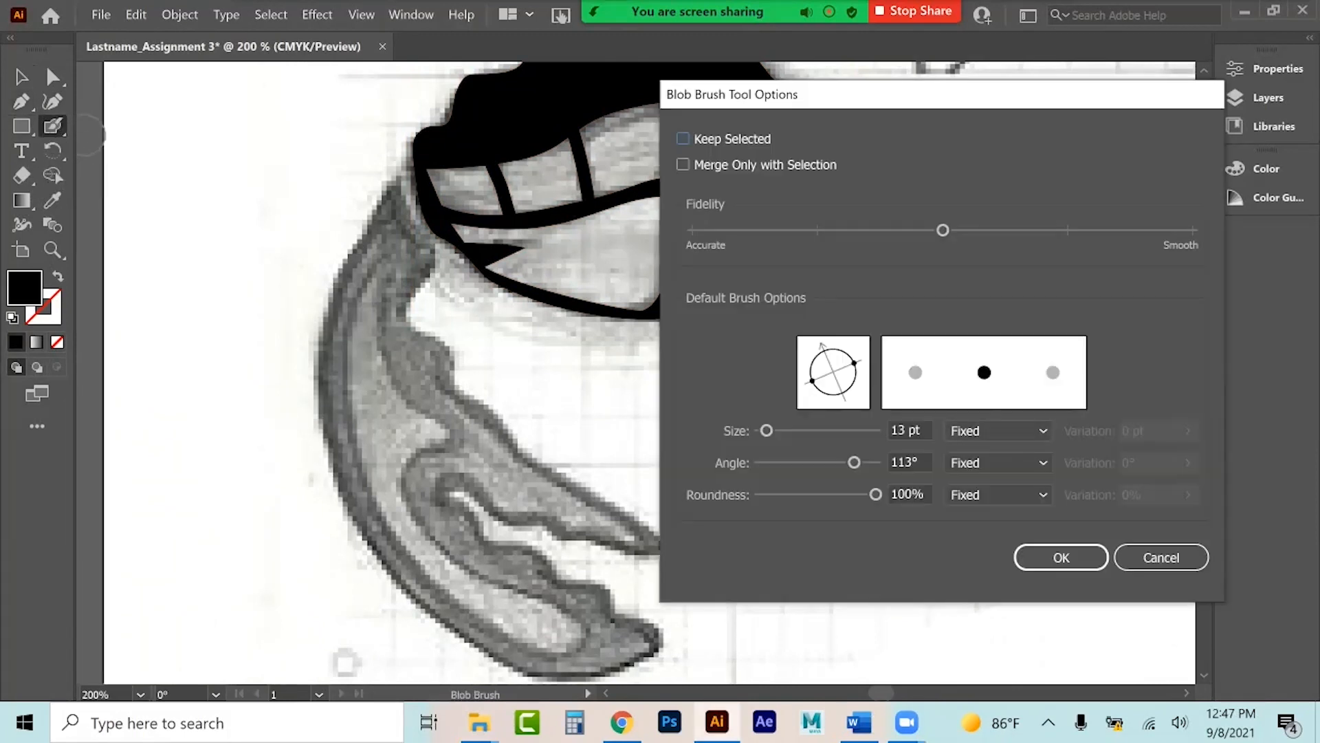
left_click_drag(766, 431, 765, 431)
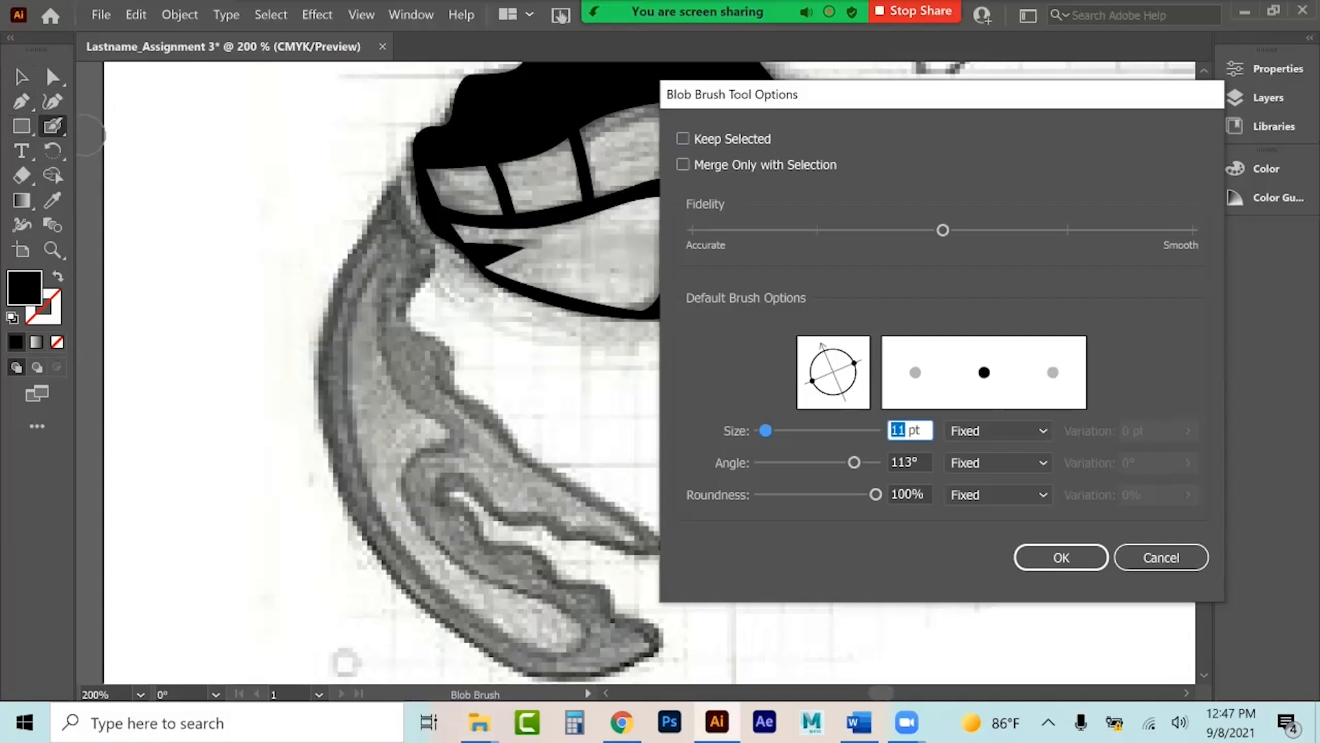
type("9")
left_click(1062, 557)
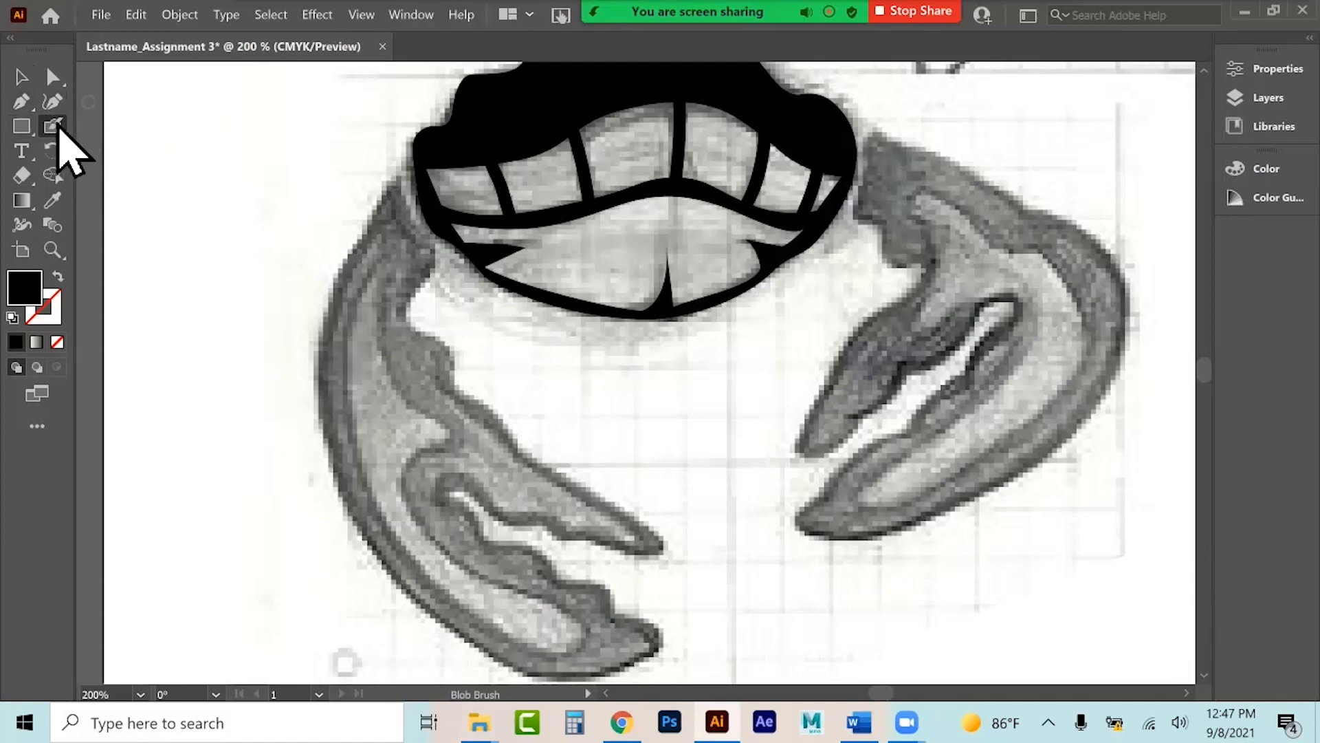
double_click(55, 128)
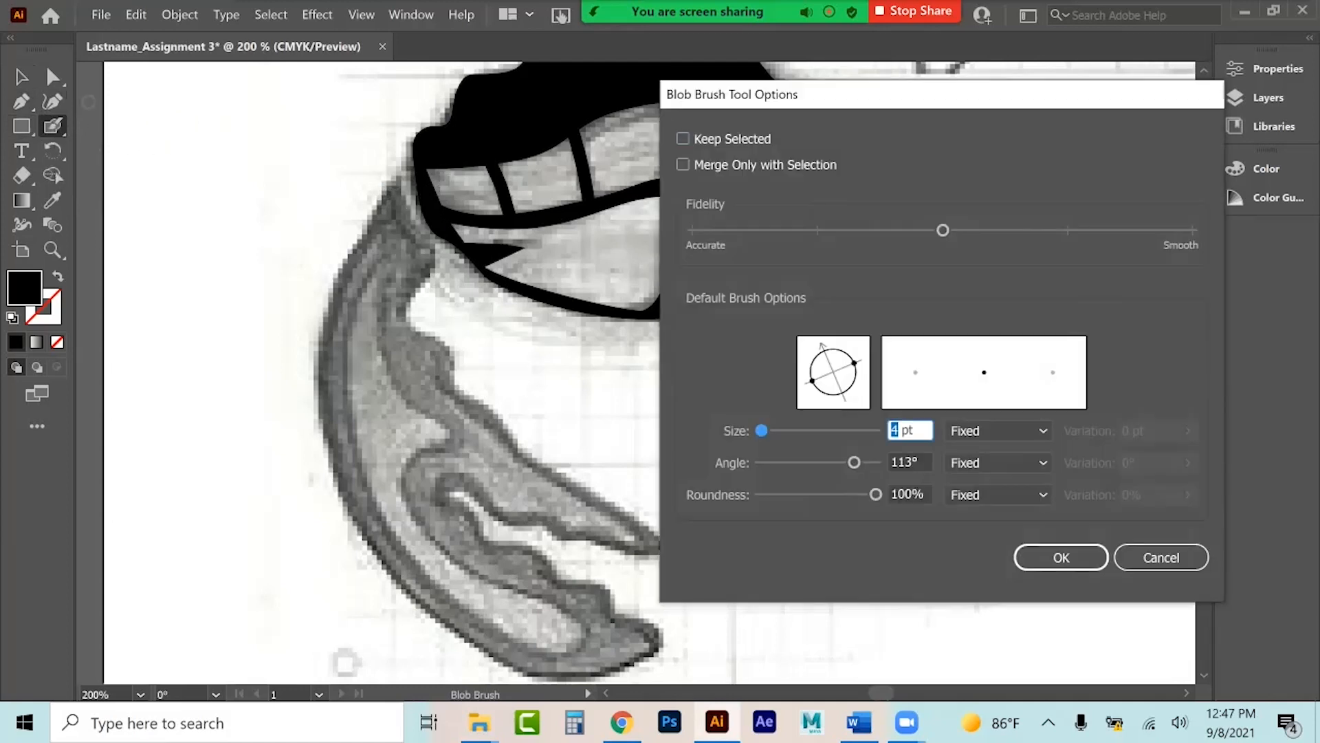
type("3")
left_click(1061, 557)
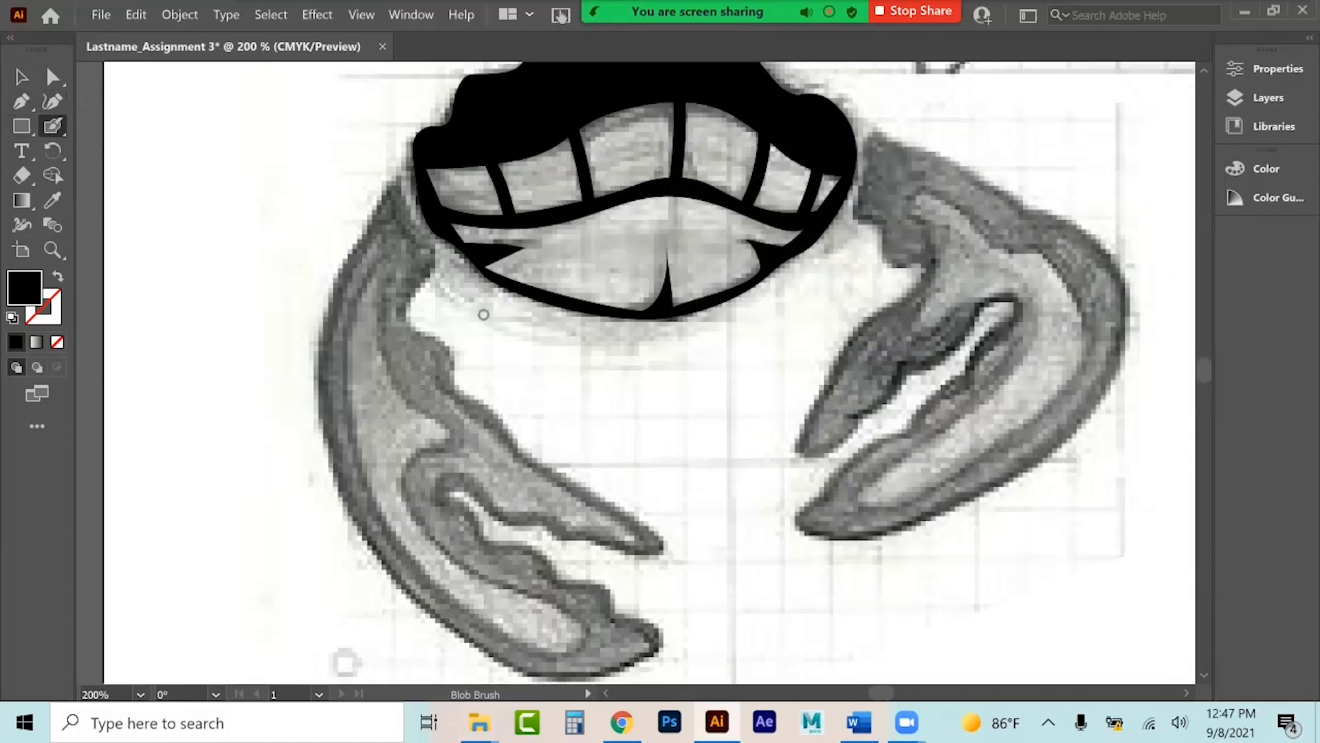
Trace the full outline of the left claw, including the gap between its pincers, with the 3 pt Blob Brush.
scroll(484, 314, "down", 1)
double_click(55, 129)
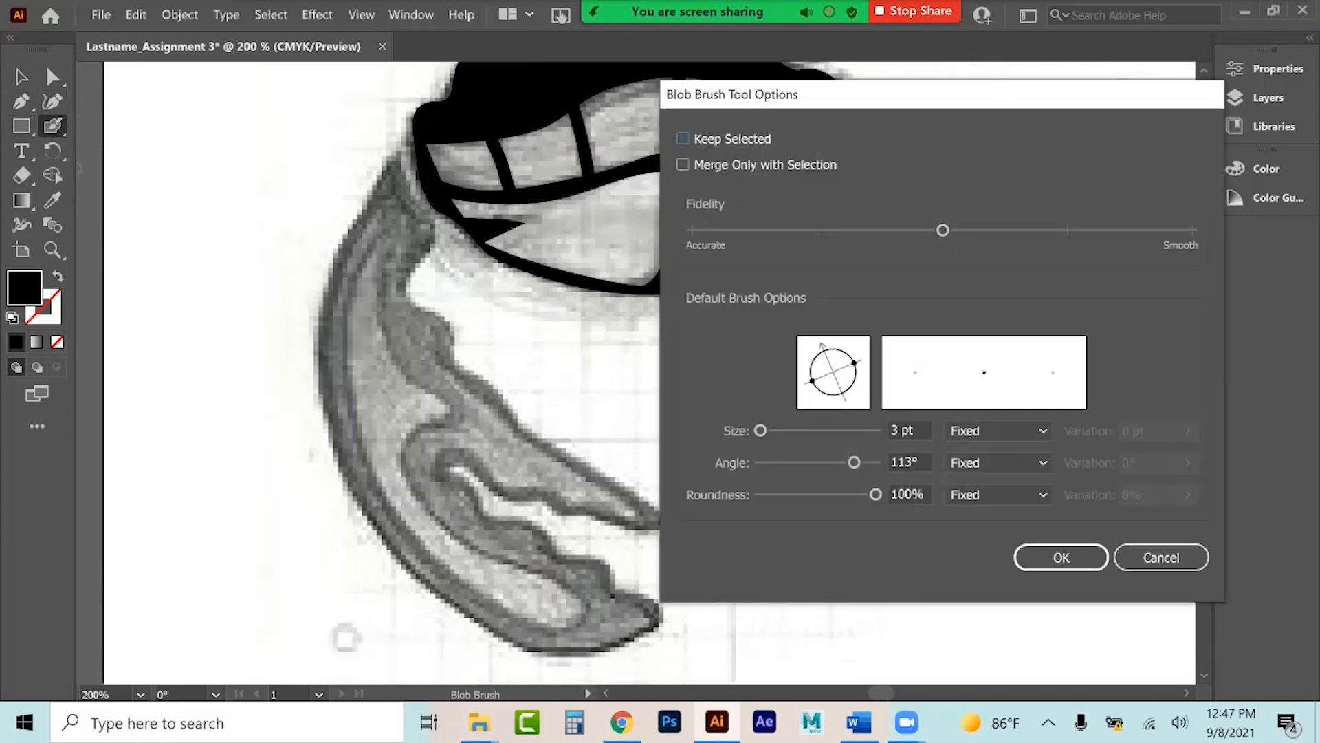
left_click(1061, 557)
mouse_move(395, 155)
left_mouse_down()
mouse_move(403, 198)
mouse_move(432, 229)
mouse_move(414, 265)
mouse_move(469, 378)
mouse_move(657, 520)
mouse_move(647, 539)
mouse_move(508, 491)
mouse_move(478, 463)
mouse_move(485, 507)
mouse_move(608, 577)
mouse_move(653, 623)
mouse_move(619, 641)
mouse_move(534, 630)
mouse_move(414, 554)
mouse_move(367, 499)
mouse_move(325, 427)
mouse_move(326, 337)
mouse_move(389, 169)
mouse_move(411, 186)
mouse_move(410, 215)
left_mouse_up()
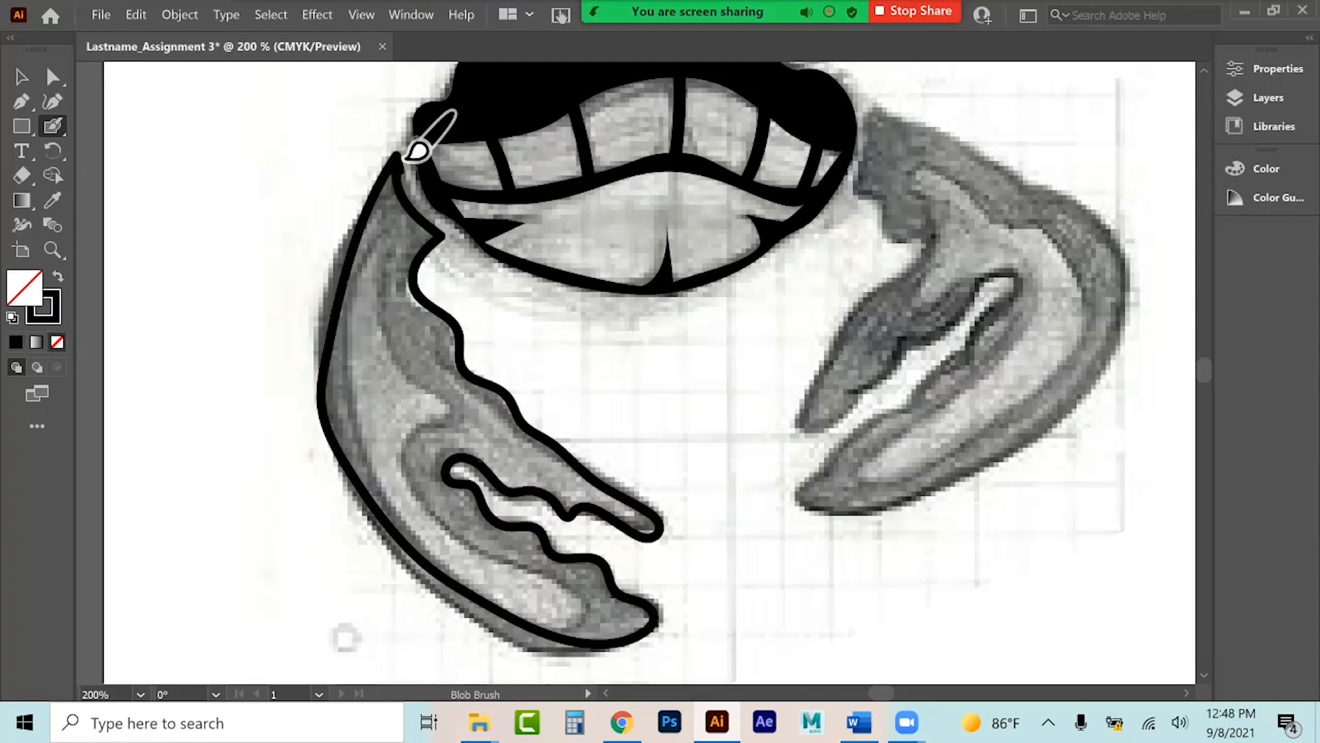
Shift the anchor on the left claw's upper outer edge slightly outward to thicken the line toward the sketch.
left_click(53, 76)
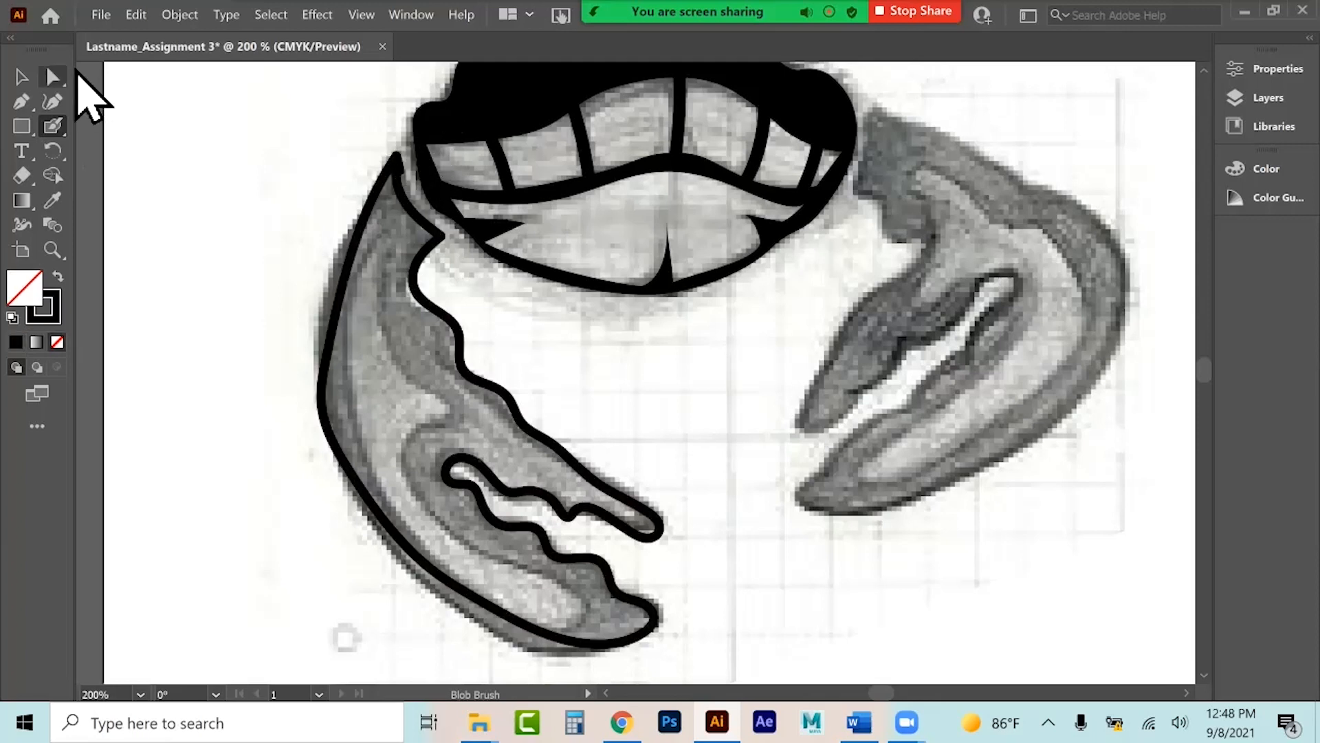
left_click(328, 369)
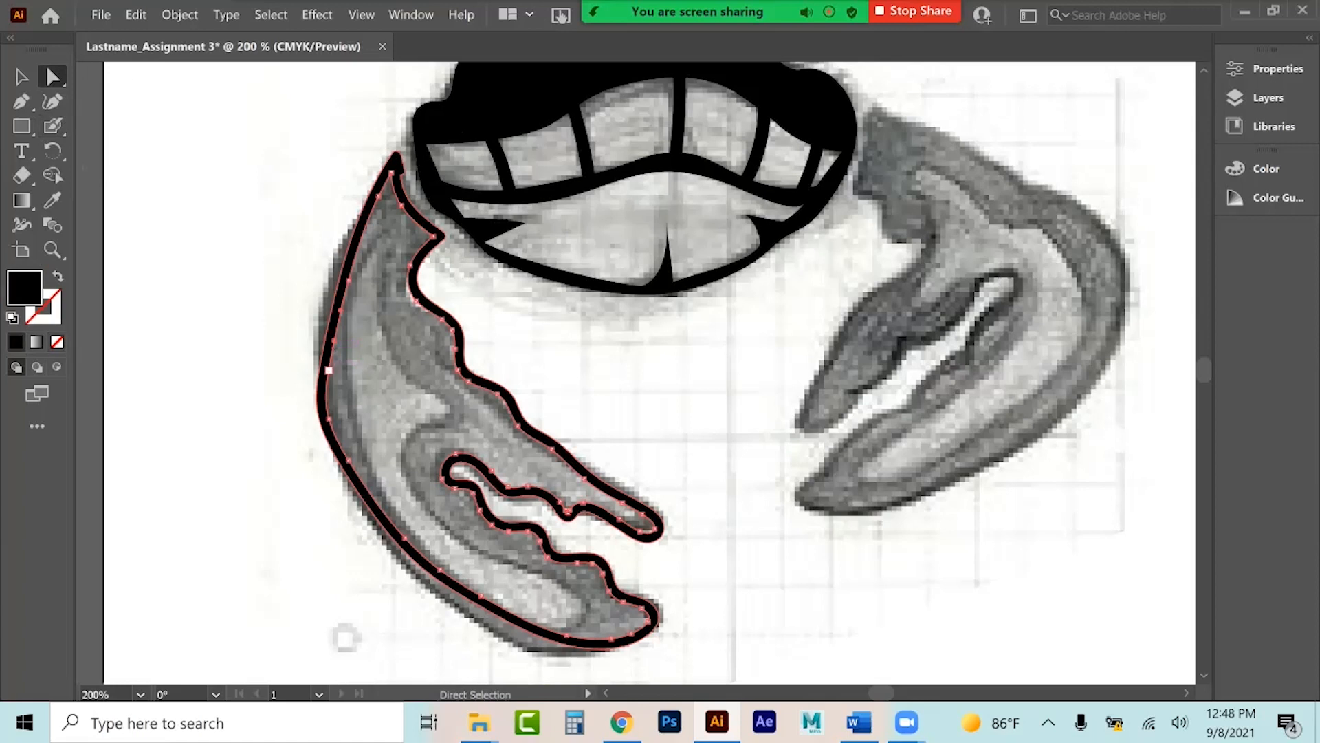
left_click_drag(342, 326, 344, 328)
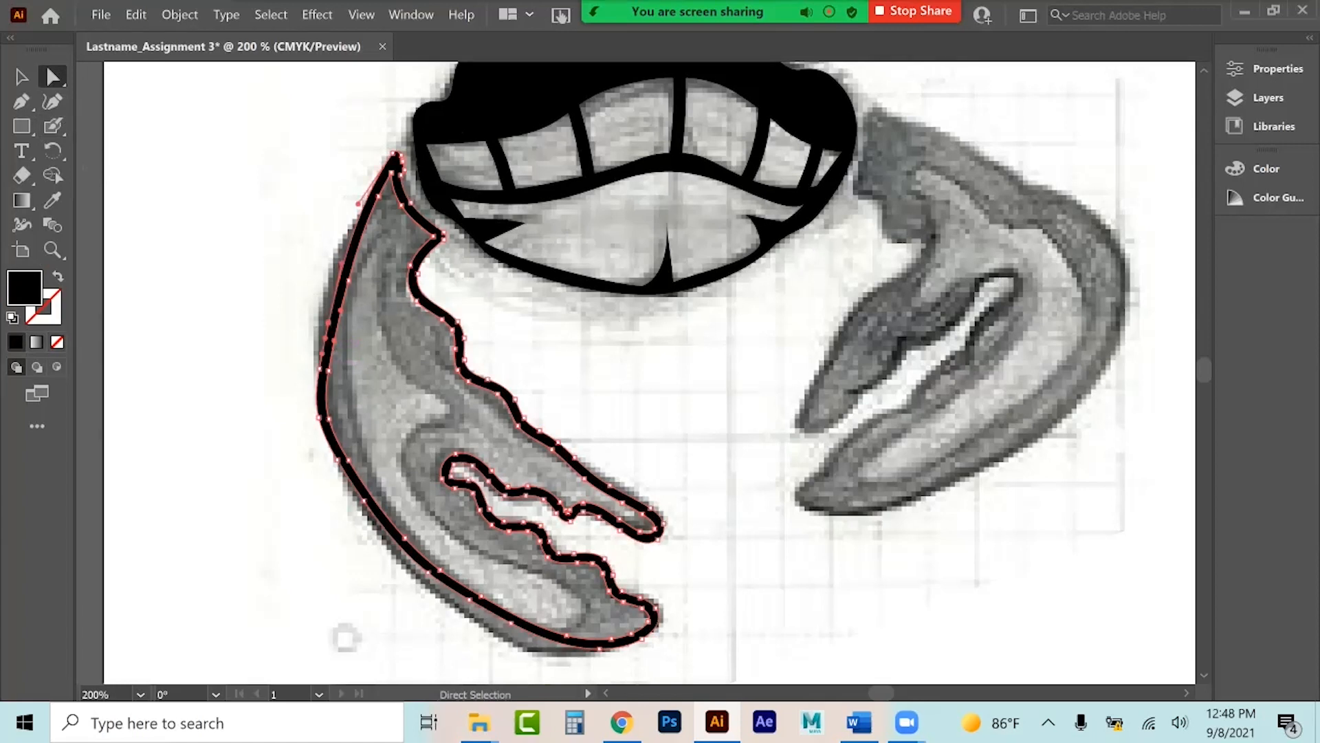
key("Left")
key("Left")
key("Left")
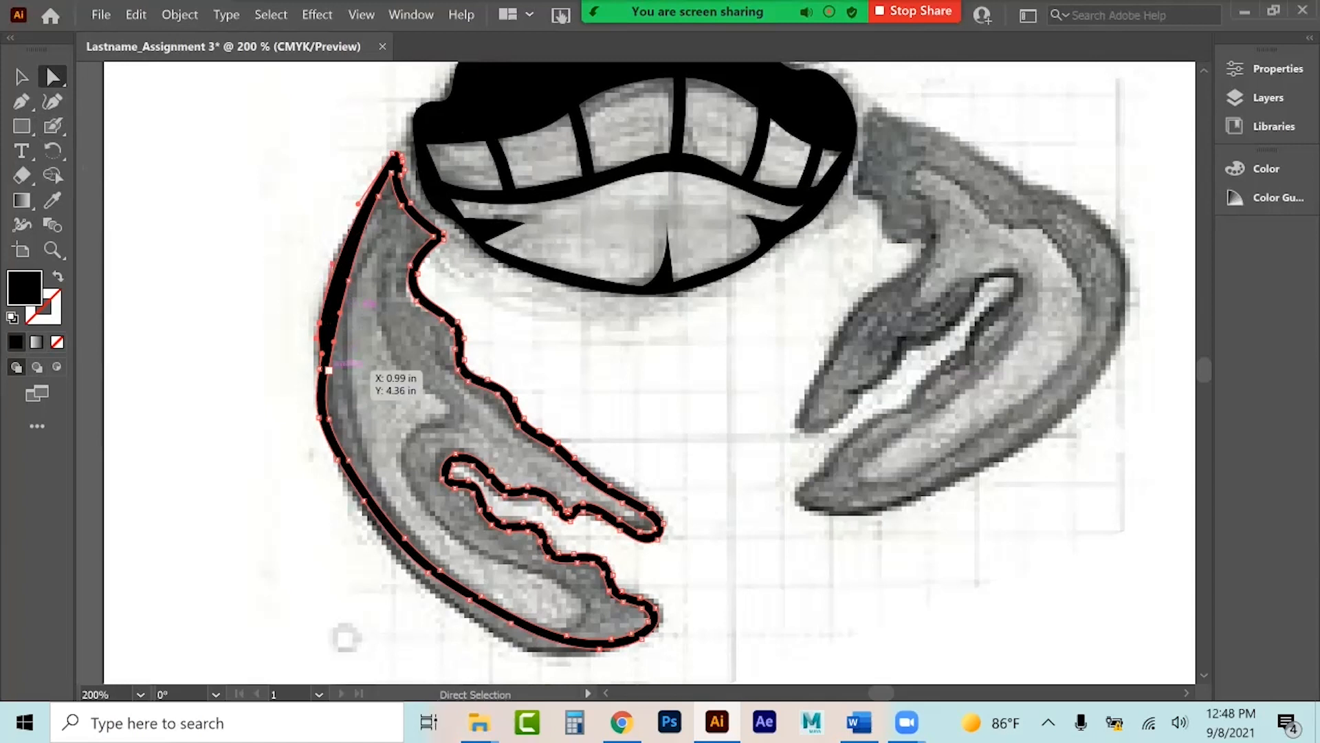
left_click_drag(303, 405, 345, 440)
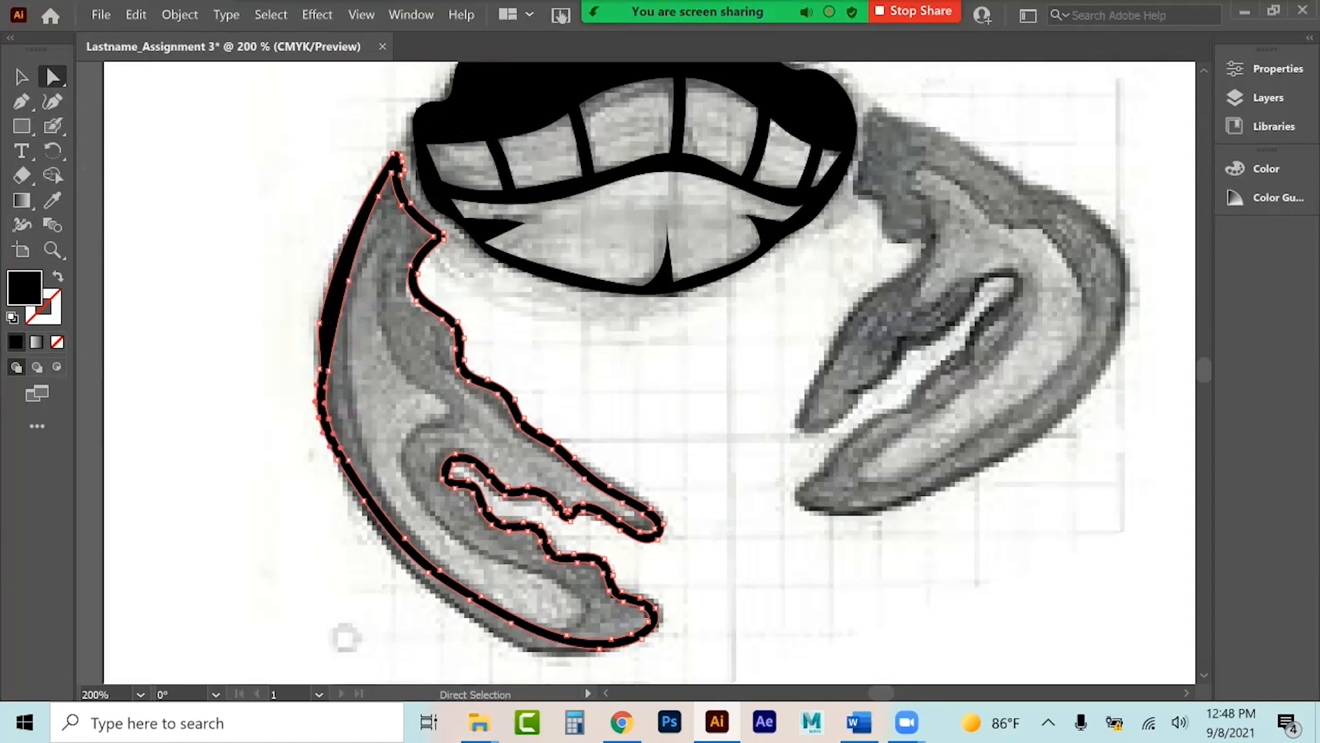
key("Right")
Try to shift the anchors along the left claw's lower outer edge outward to the sketch.
left_click_drag(382, 562, 506, 625)
key("Left")
key("Left")
key("Left")
key("Left")
key("Left")
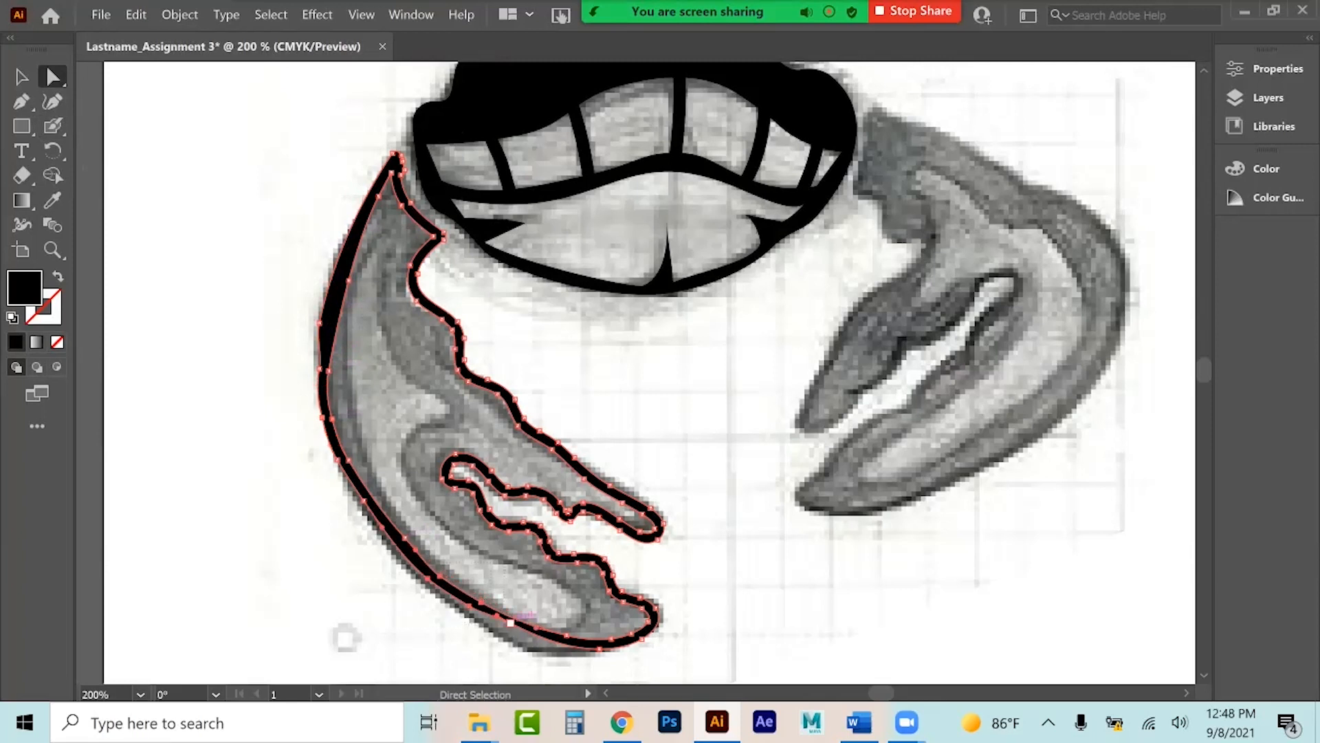
key("shift+Down")
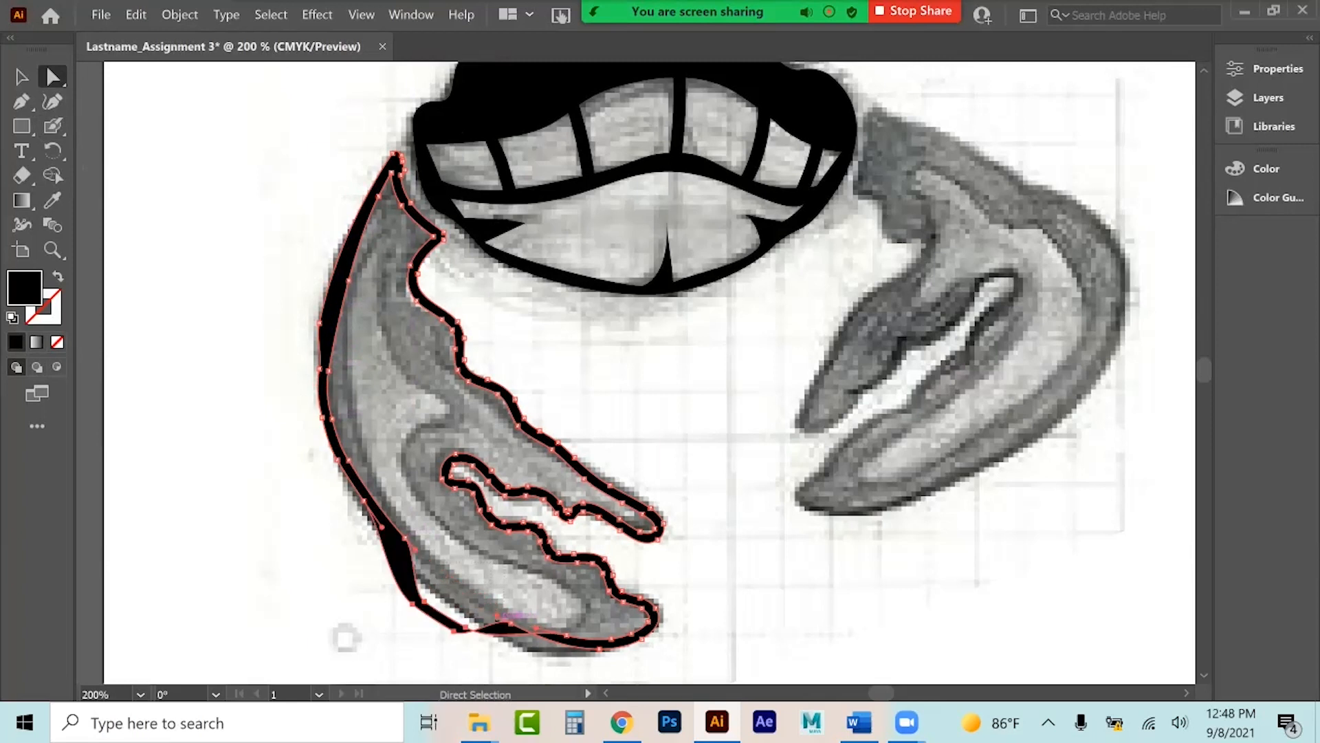
Undo the anchor moves on the left claw's lower outer edge.
key("ctrl+z")
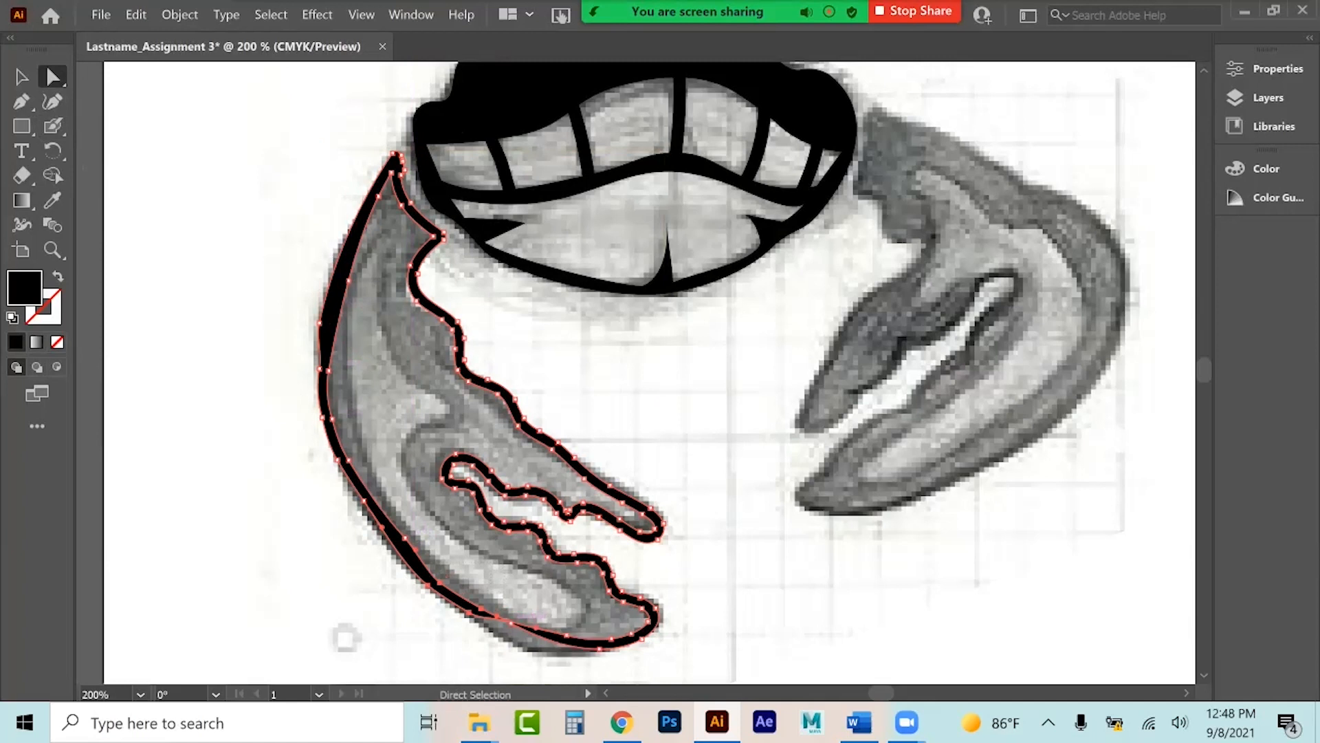
key("ctrl+z")
key("ctrl+shift+z")
left_click(474, 650)
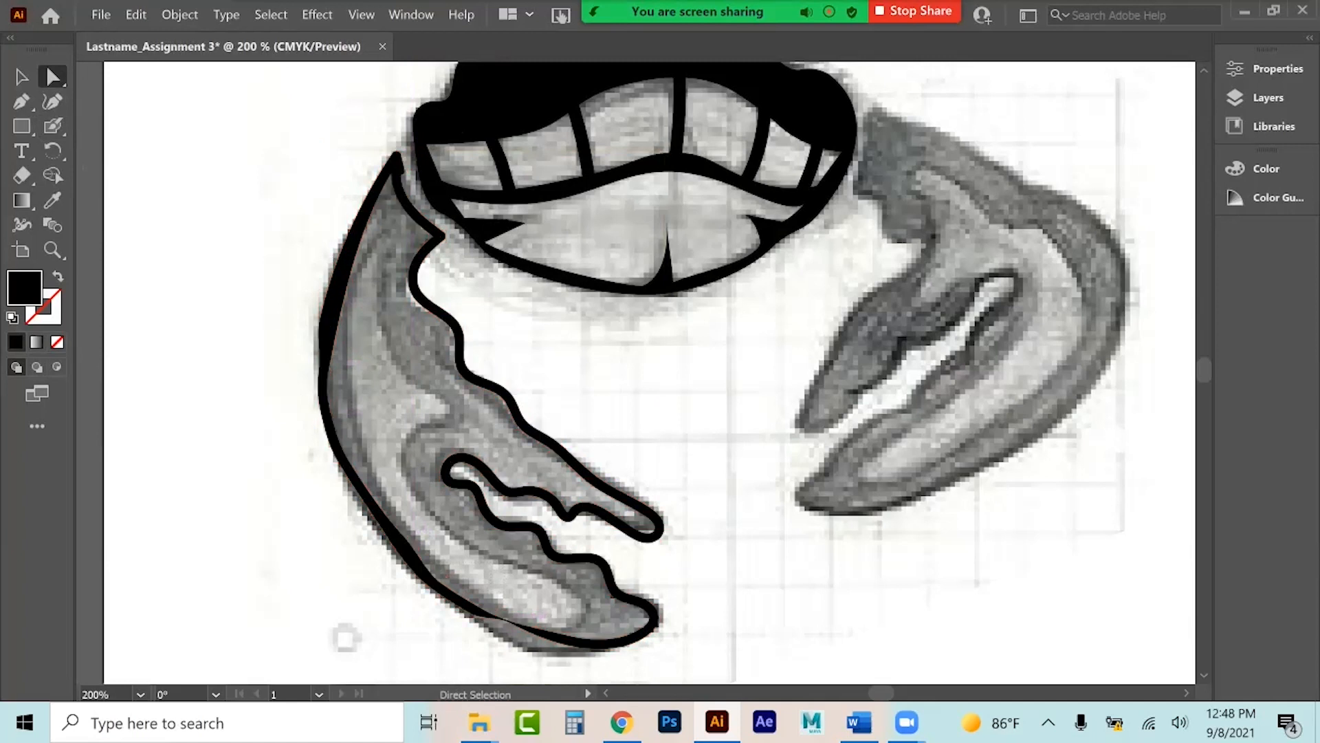
left_click(510, 622)
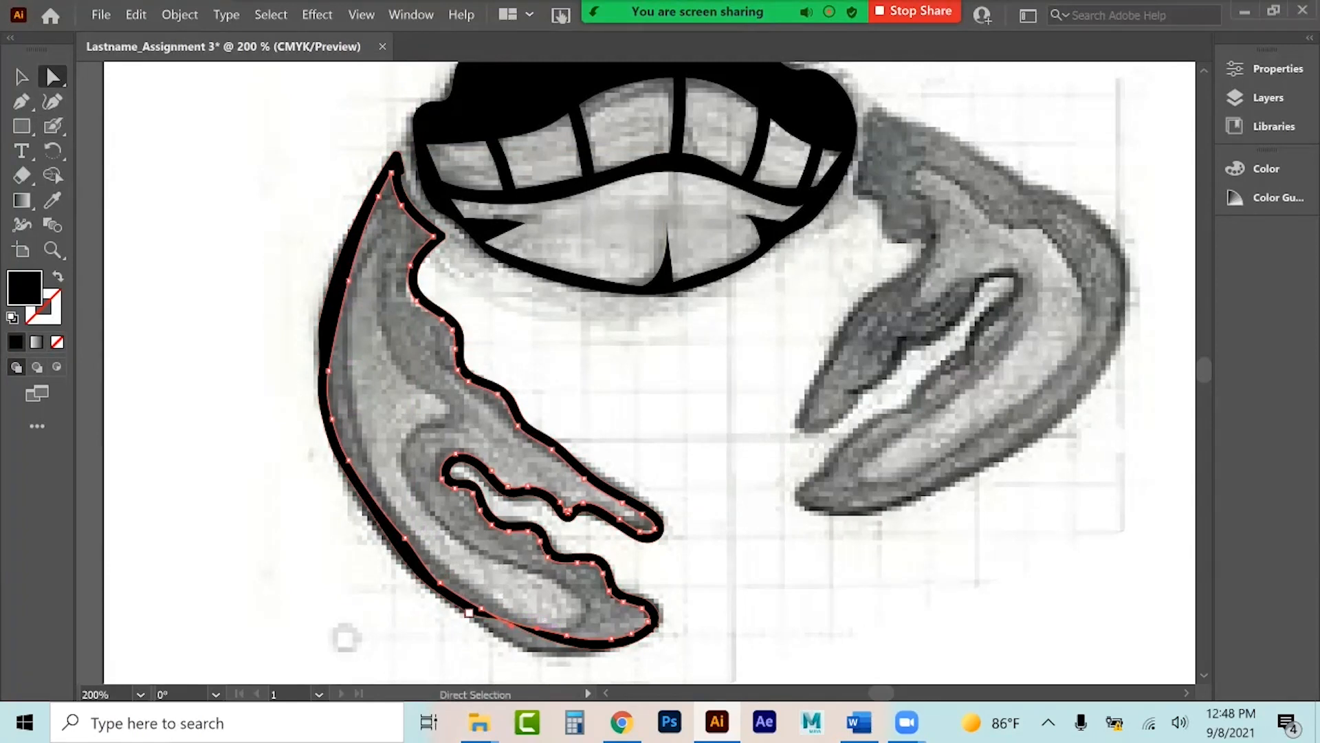
key("ctrl")
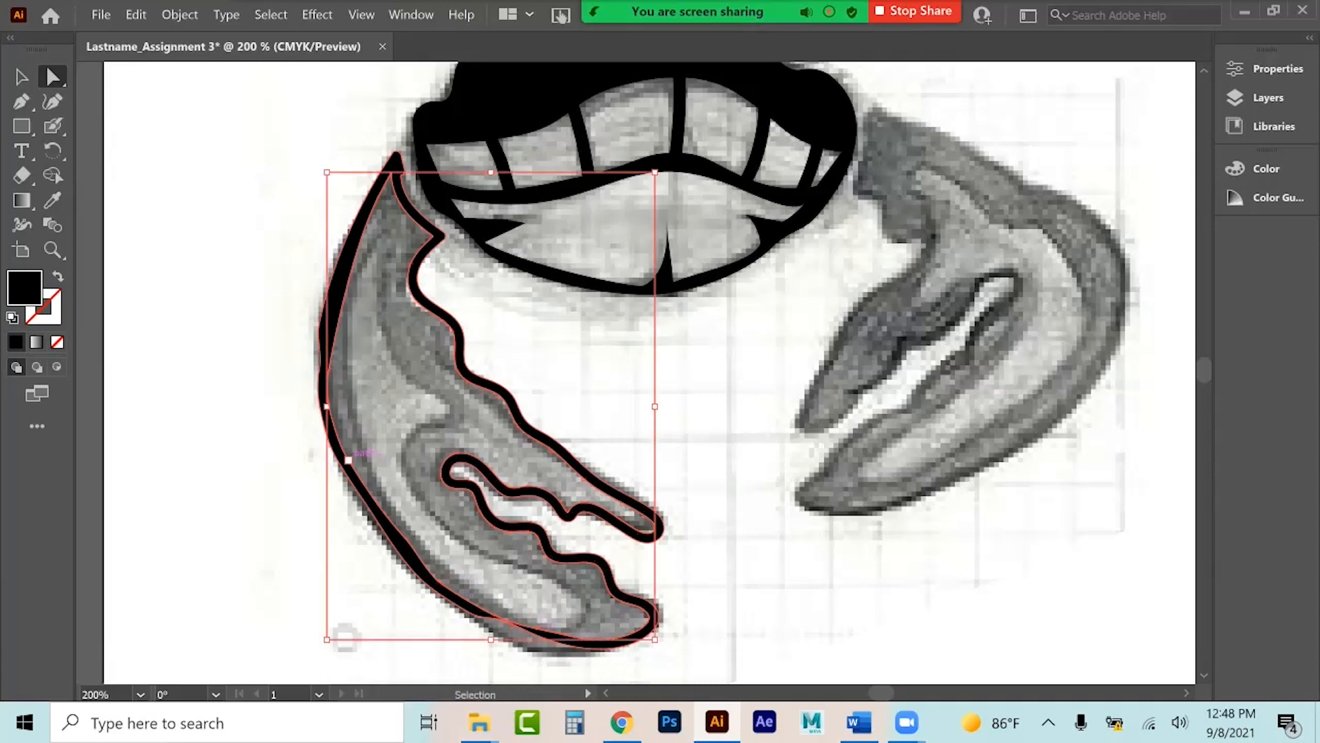
key("ctrl+z")
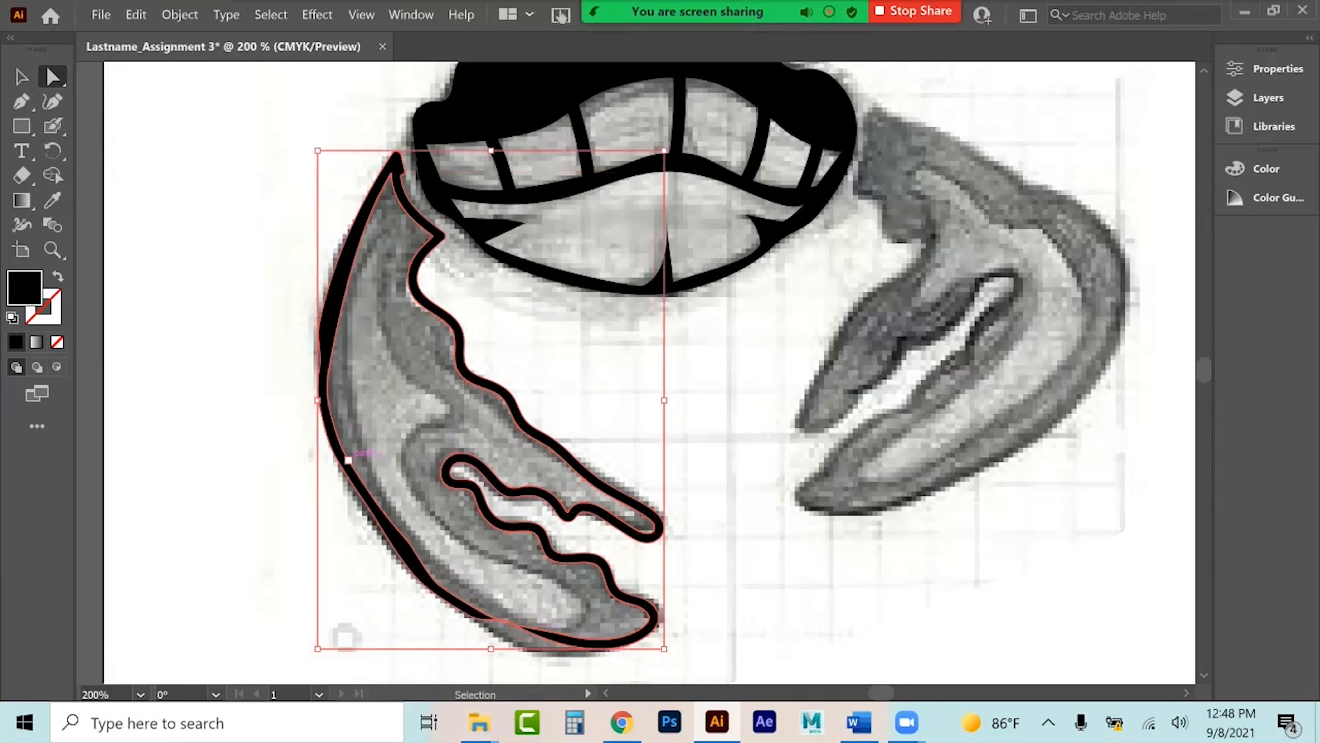
key("ctrl+z")
key("ctrl+z")
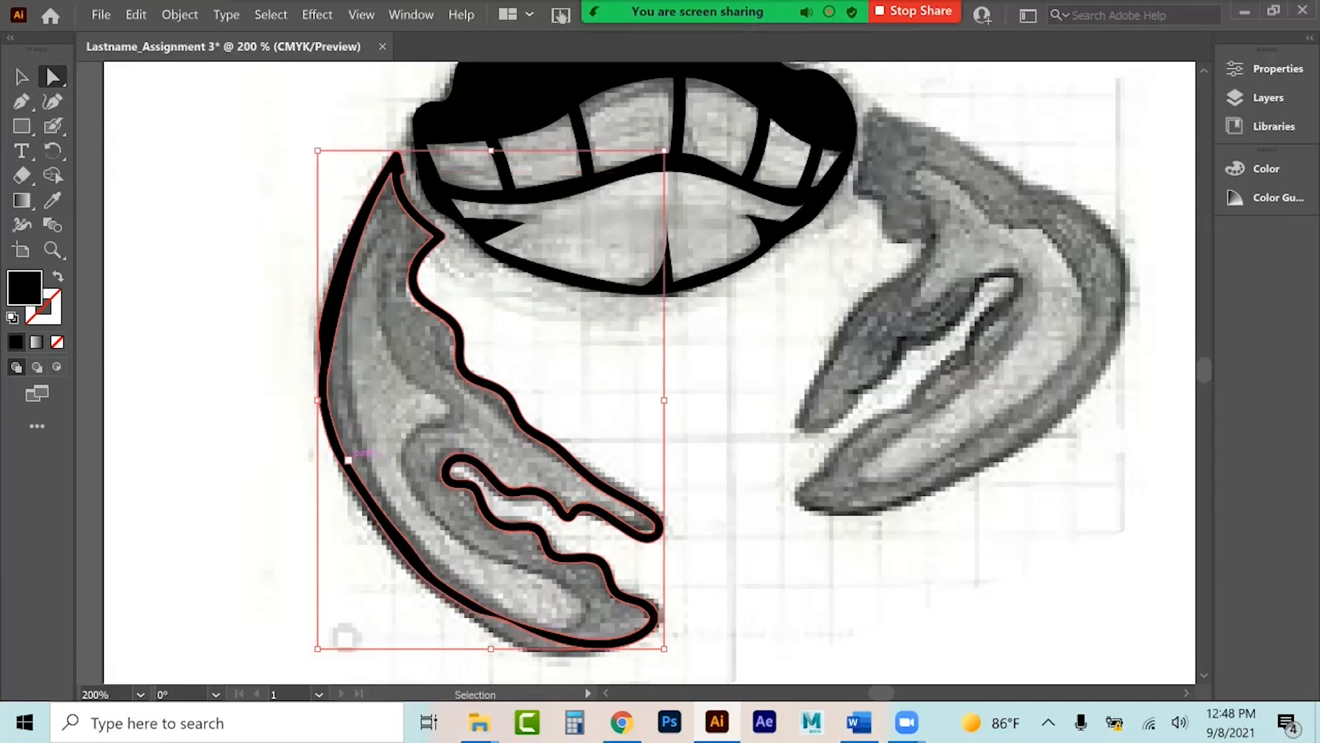
key("ctrl+z")
Ungroup the body and left claw artwork, and release the claw's compound outline into separate solid shapes.
left_click(21, 77)
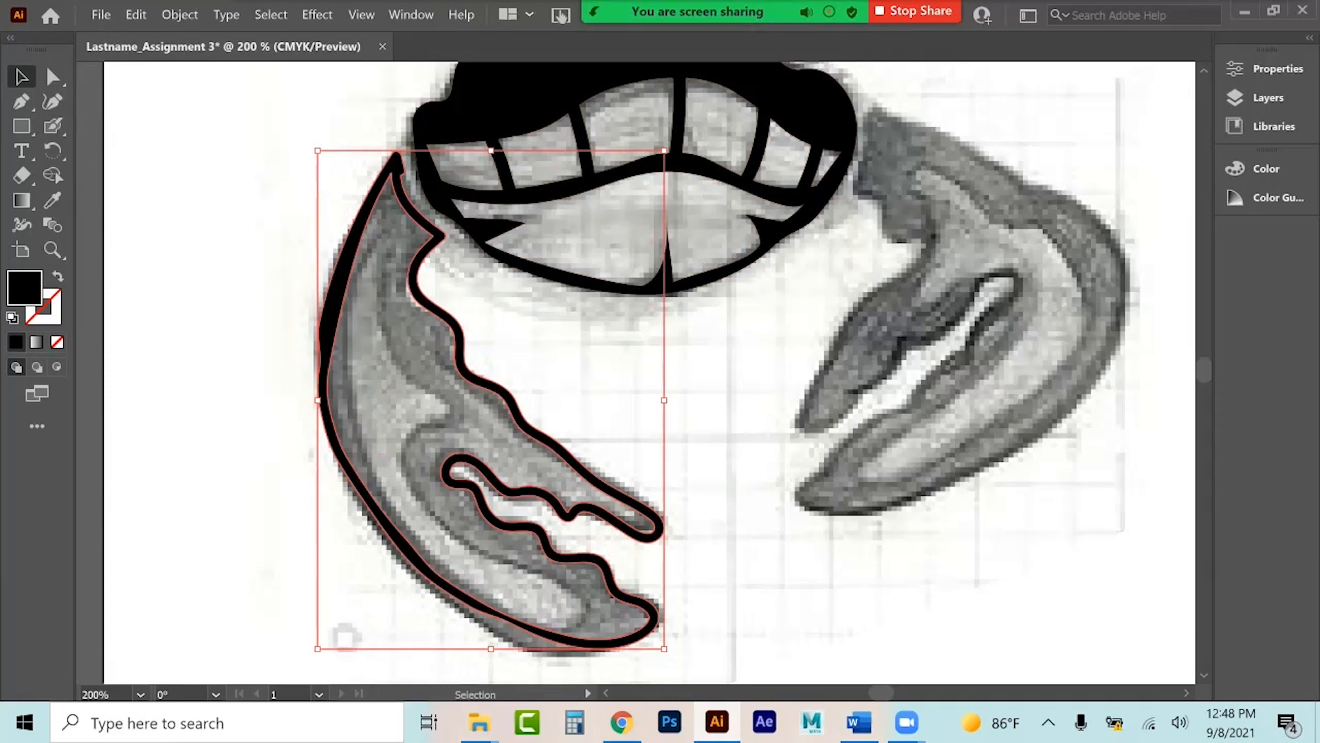
right_click(329, 311)
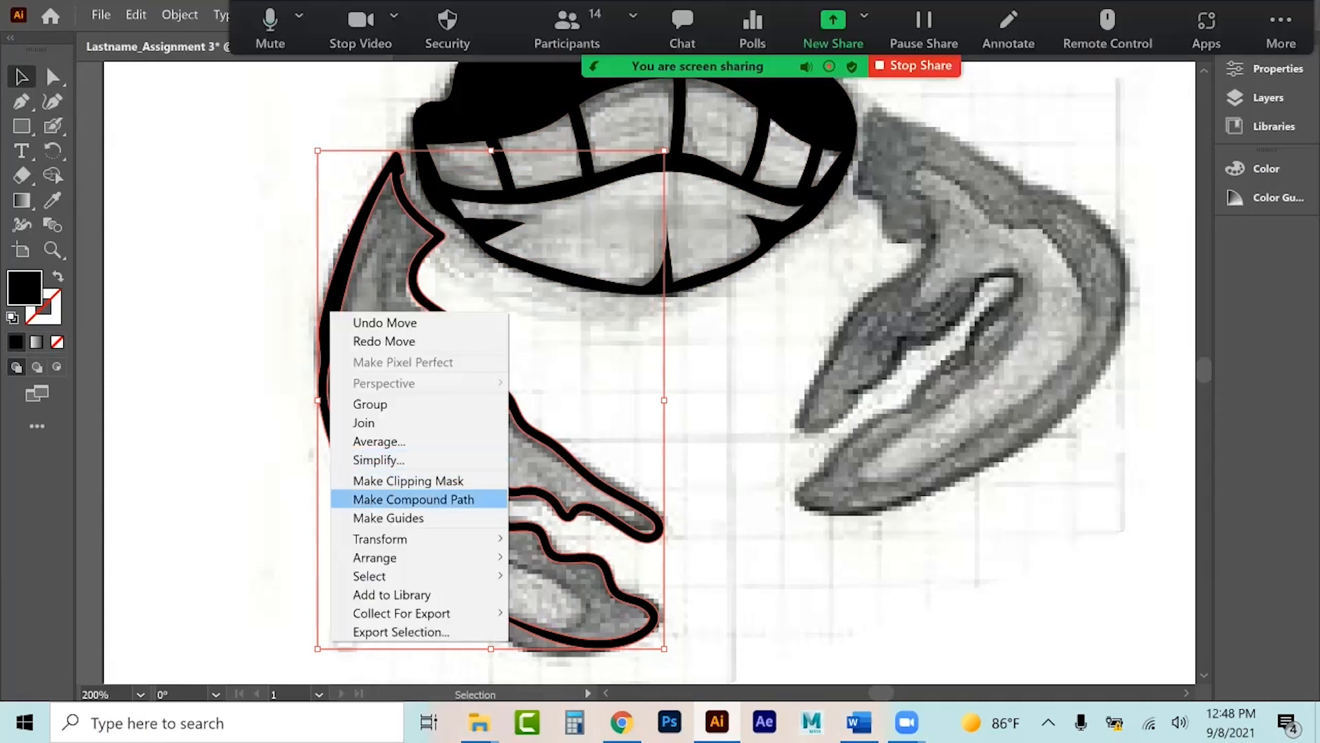
left_click(276, 413)
left_click_drag(275, 413, 509, 227)
right_click(331, 332)
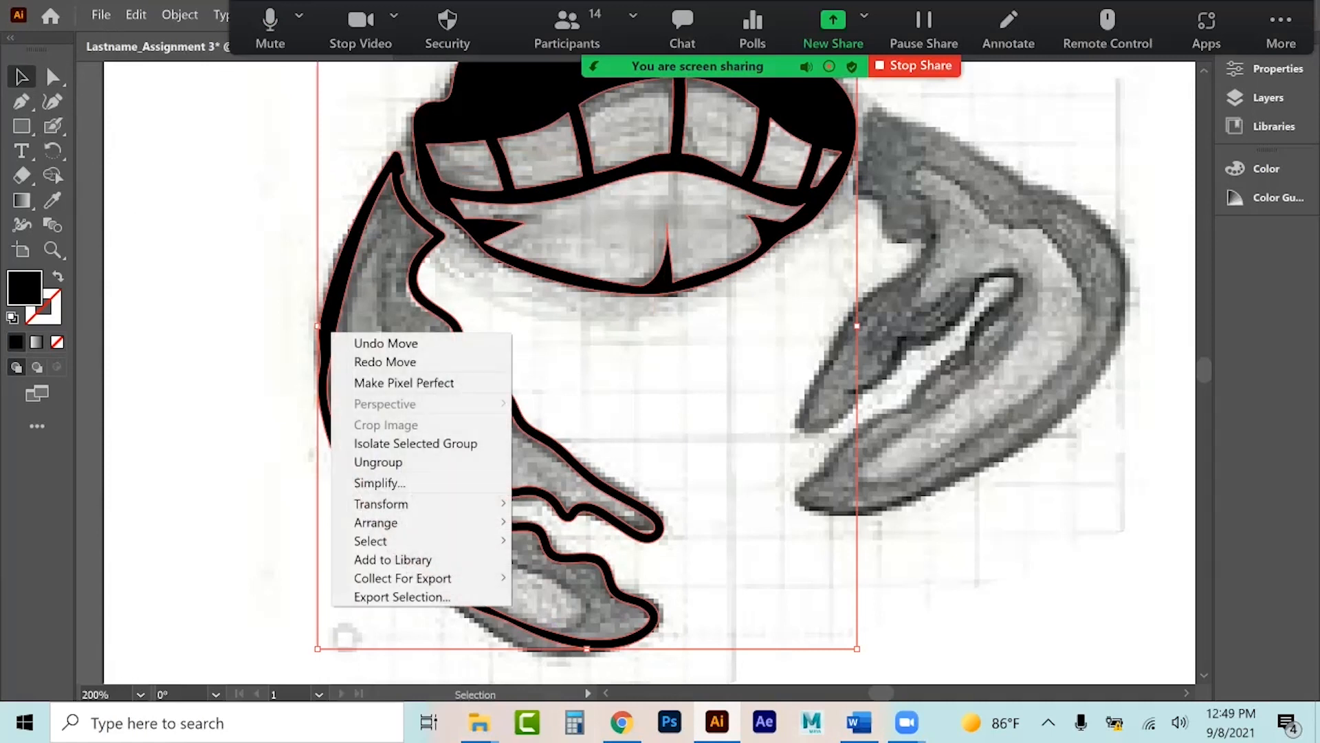
left_click(379, 462)
left_click(269, 386)
right_click(339, 285)
left_click(428, 397)
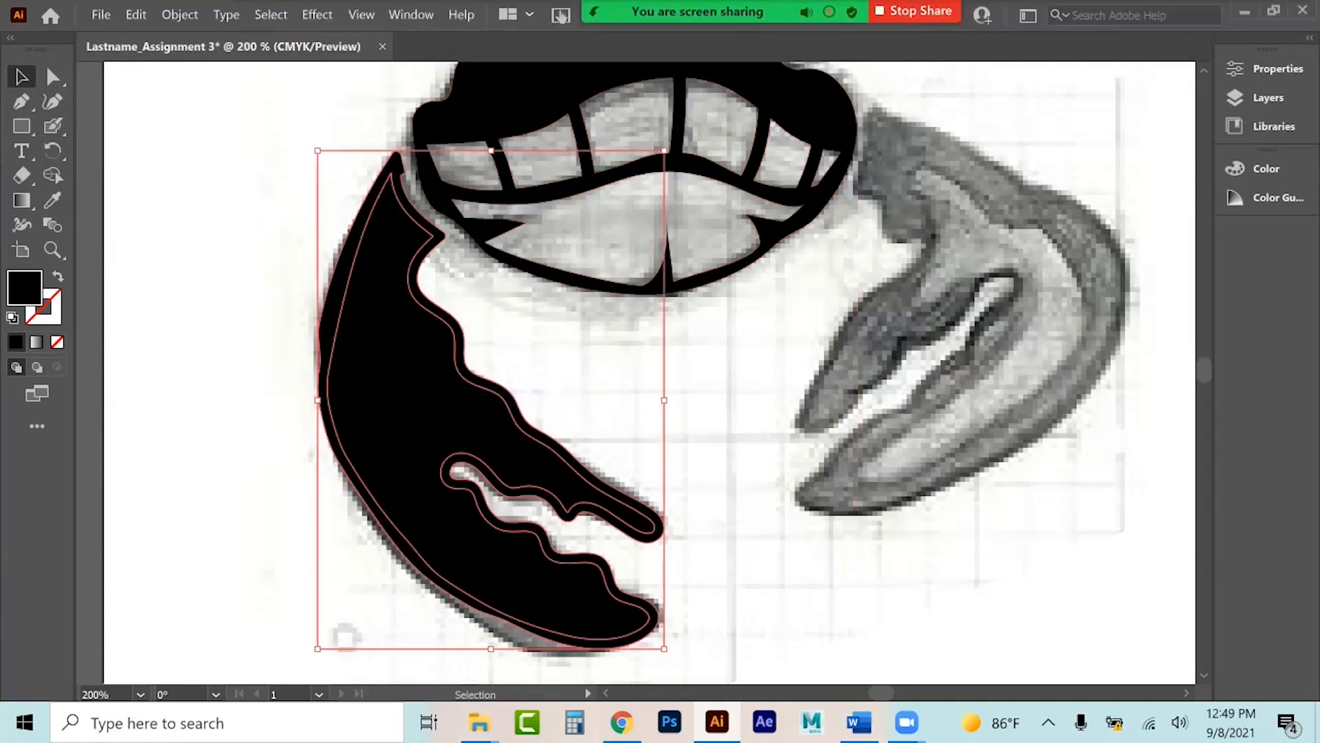
Pull the inner claw shape out of the left claw and delete it.
left_click_drag(425, 375, 841, 368)
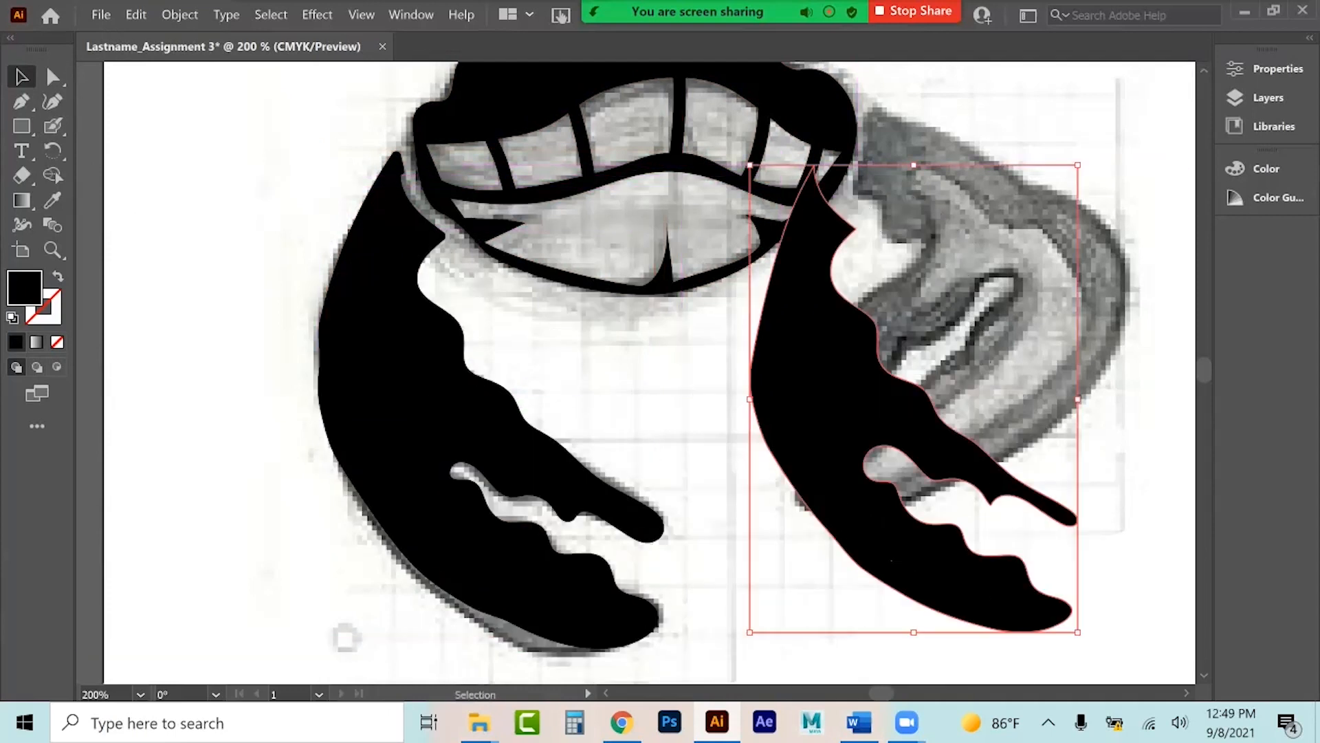
key("Delete")
Shift the solid left claw shape slightly down to cover the sketch's lower edge.
left_click(402, 385)
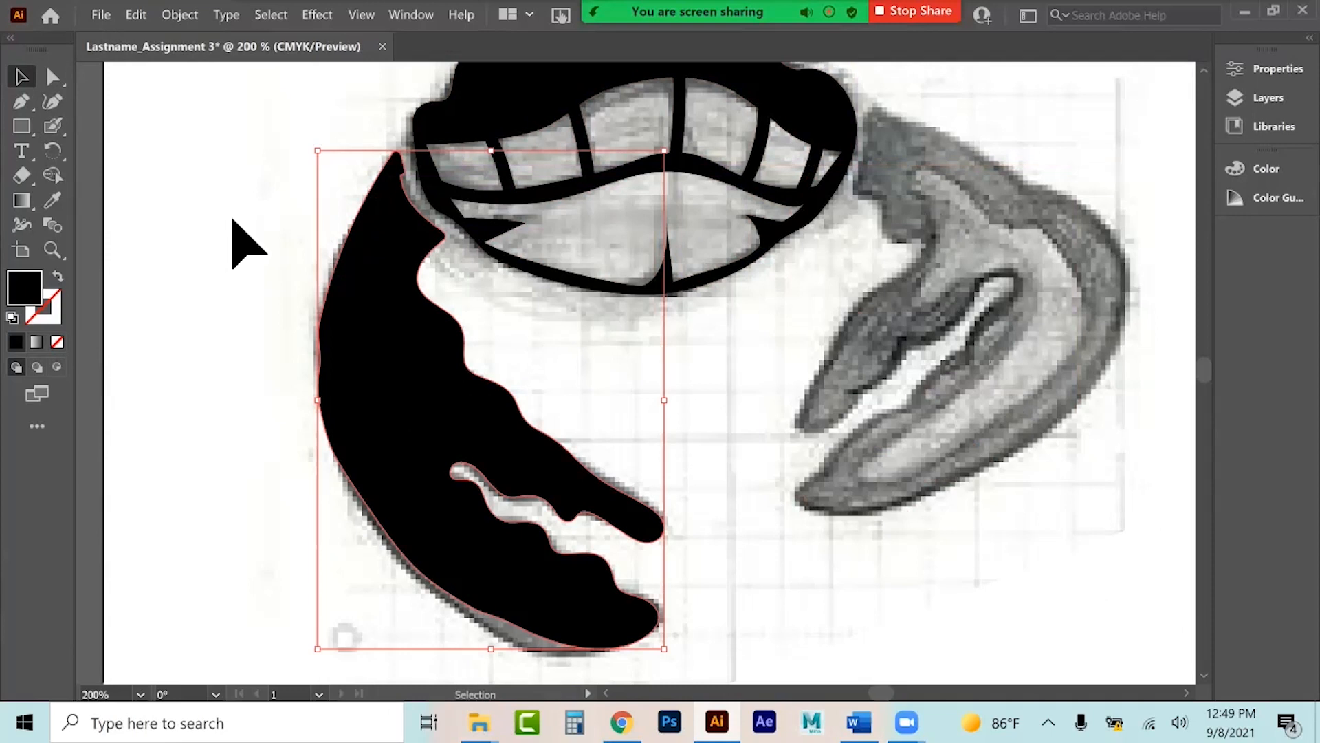
left_click(58, 83)
left_click_drag(539, 611, 547, 647)
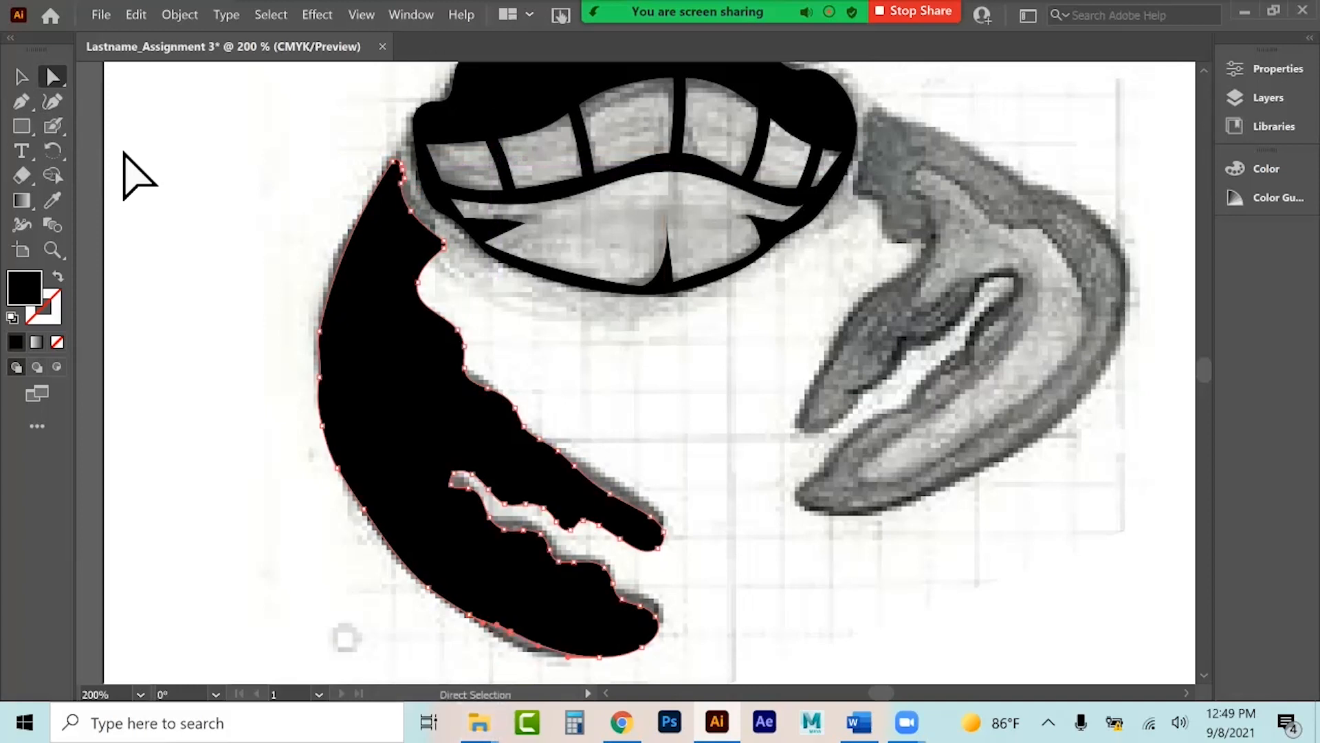
Simplify the left claw's path to 18 anchor points.
left_click(21, 77)
left_click(195, 206)
left_click(388, 351)
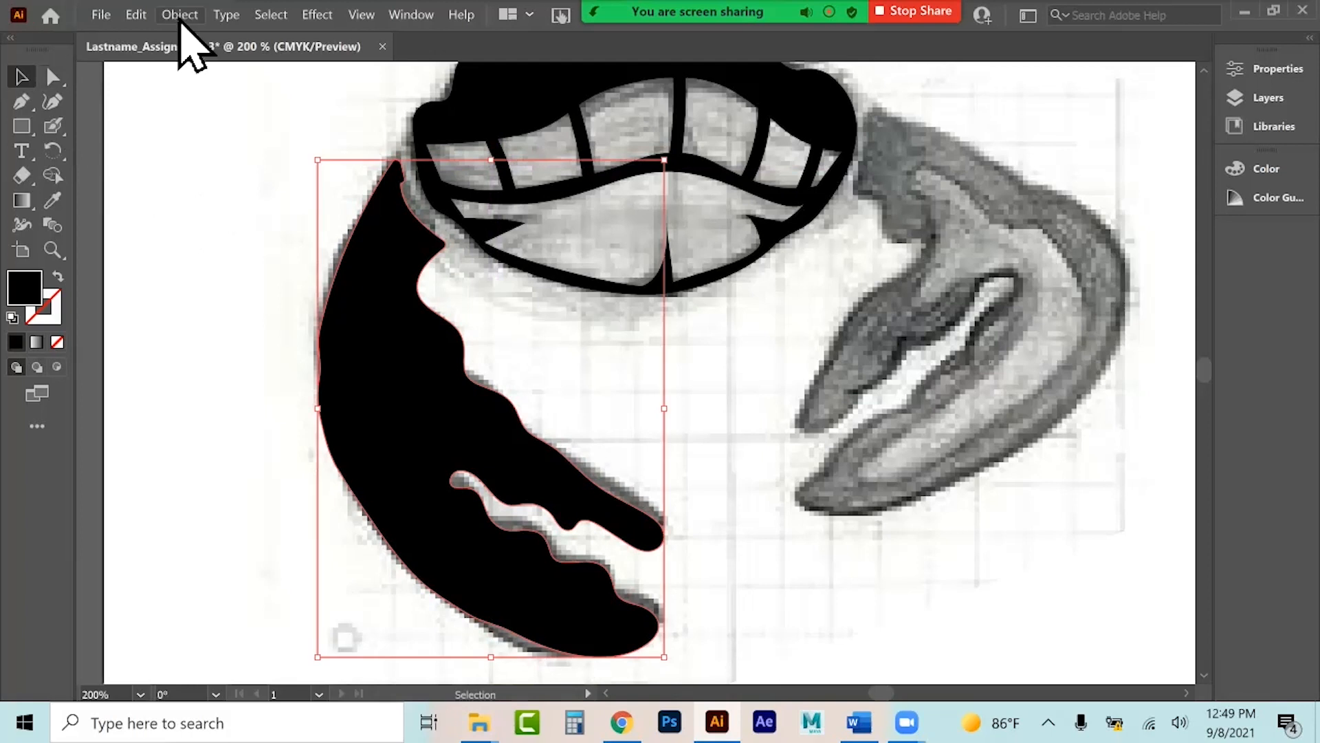
left_click(181, 15)
mouse_move(190, 399)
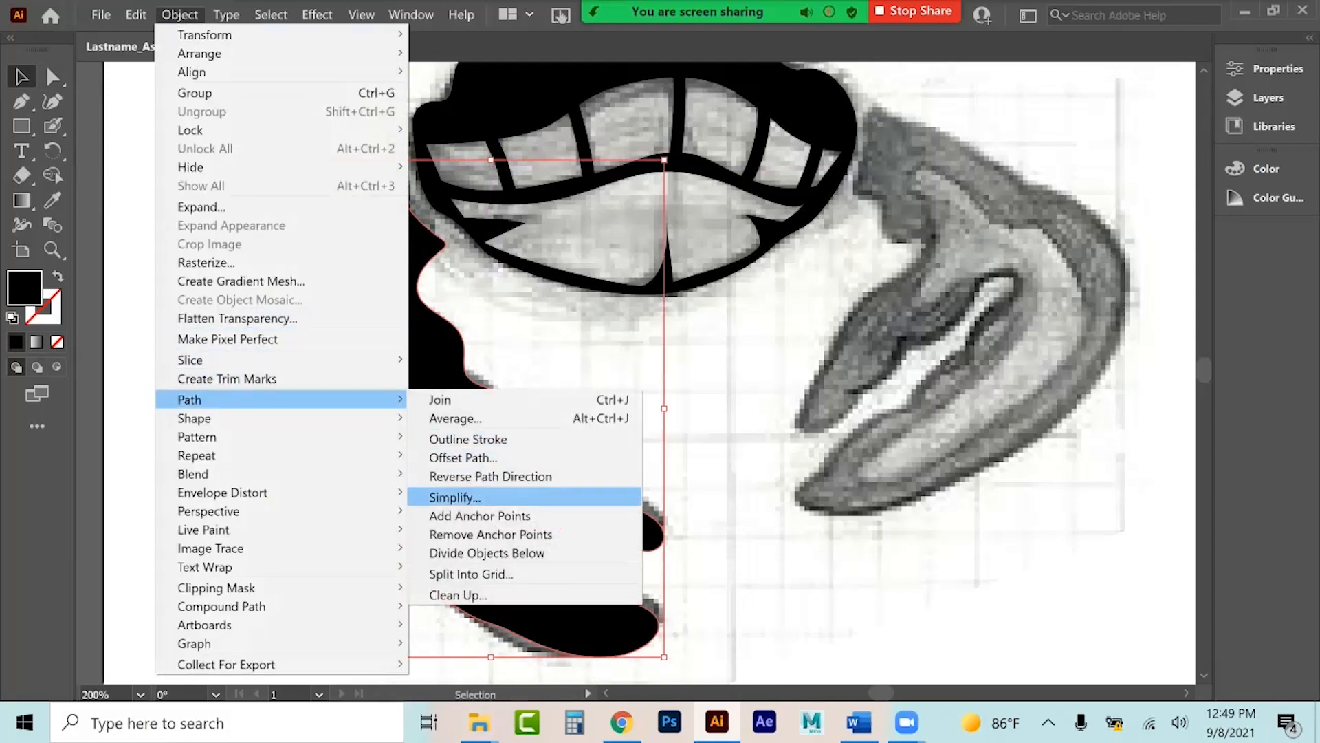
left_click(455, 497)
left_click(234, 192)
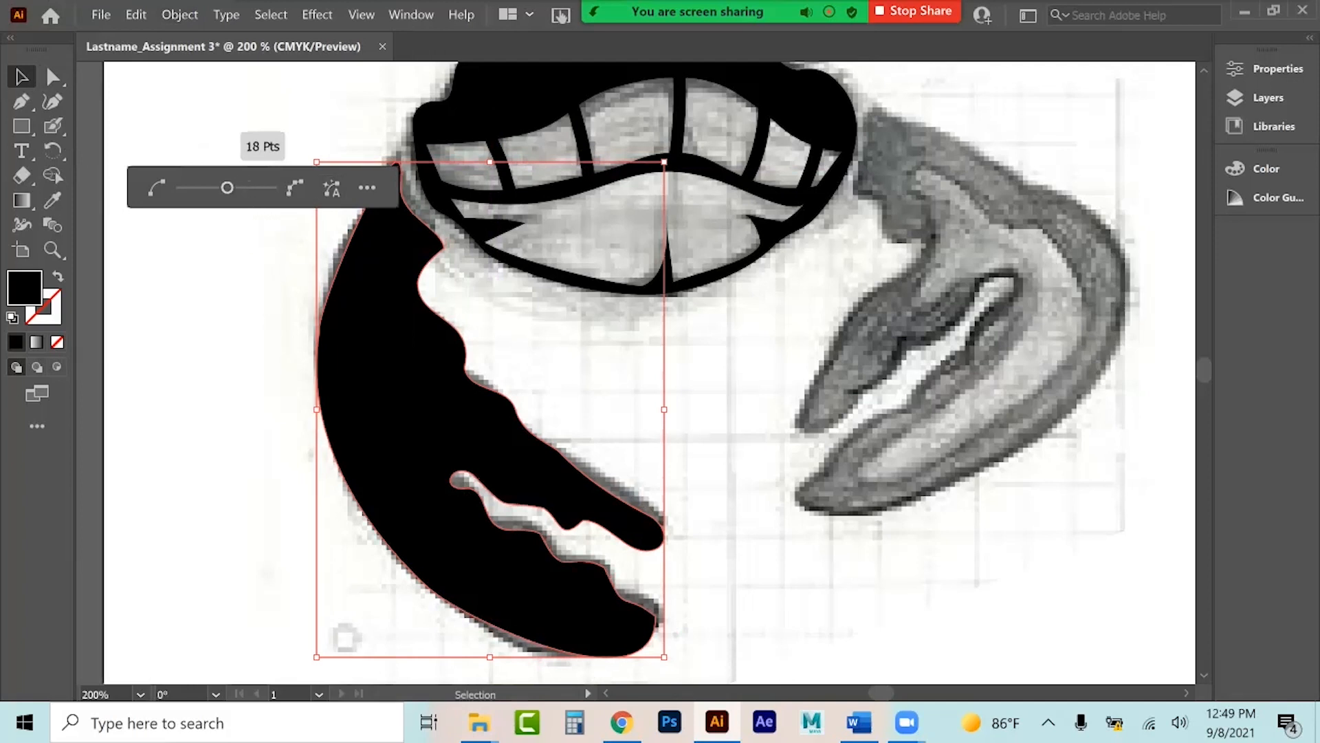
Reshape the left claw's lower outer curve and lower pincer tip to follow the sketch by adjusting their anchor handles.
left_click(53, 75)
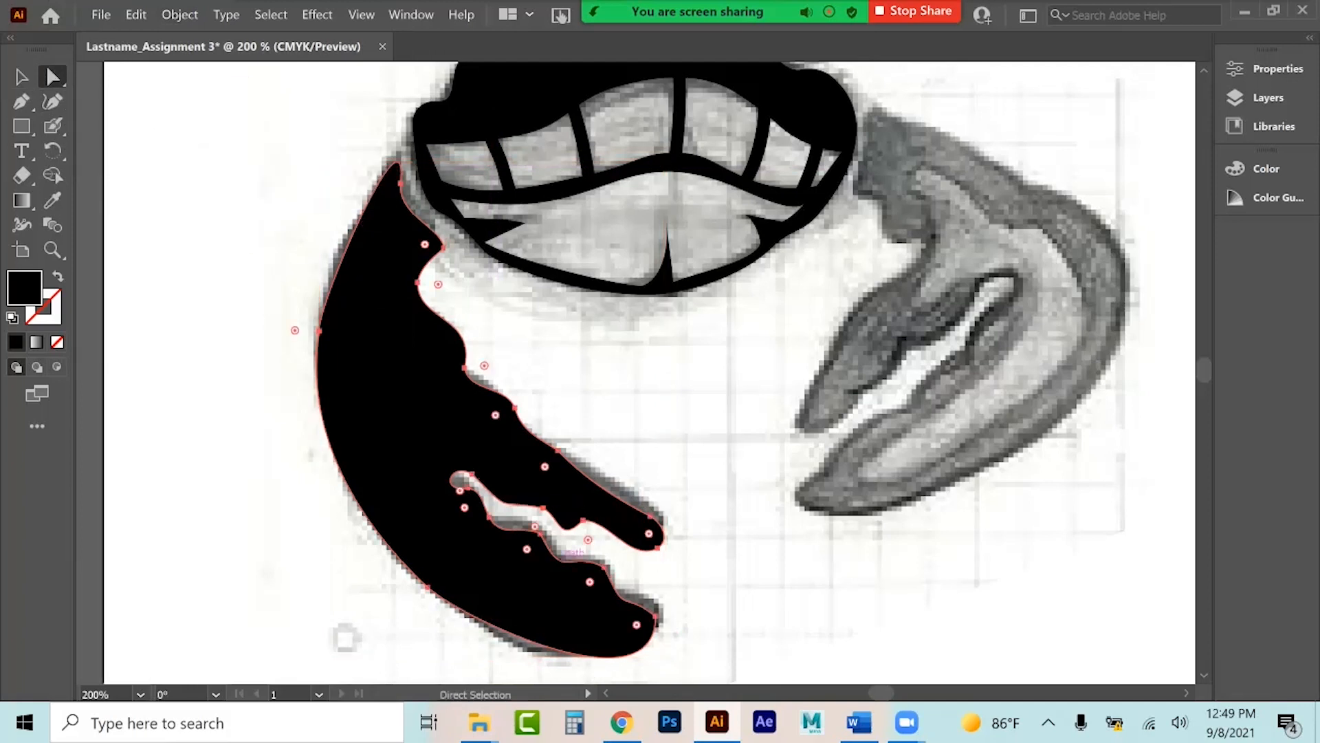
left_click(428, 588)
mouse_move(466, 620)
left_mouse_down()
mouse_move(499, 613)
mouse_move(484, 637)
left_mouse_up()
scroll(484, 637, "down", 5)
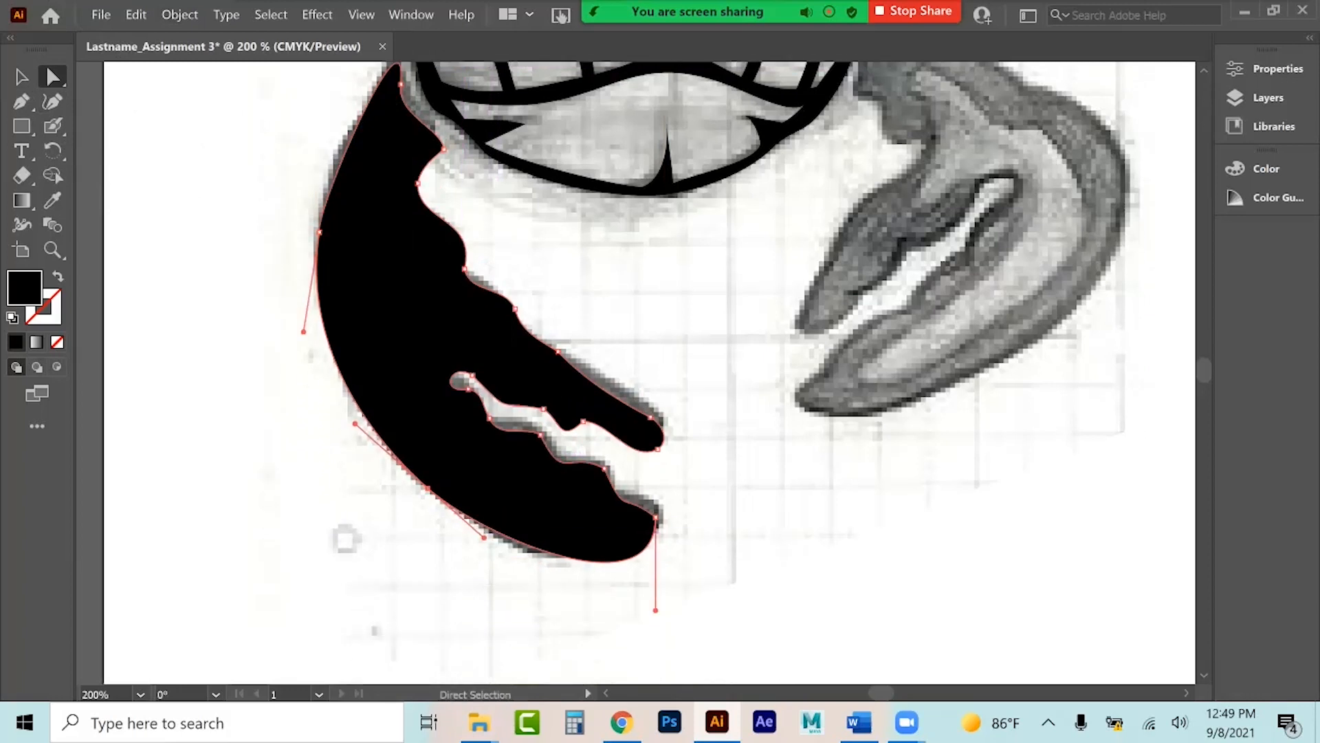
left_click(655, 492)
left_click_drag(656, 586, 578, 575)
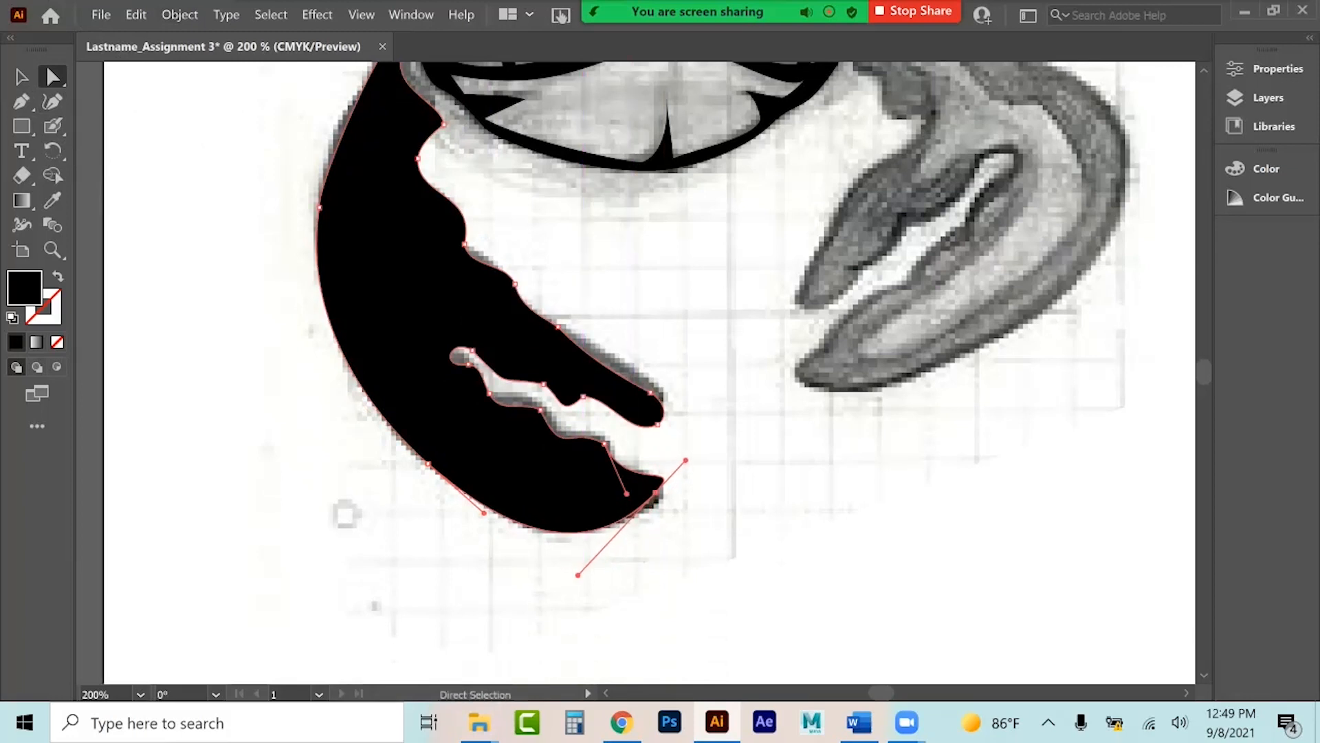
left_click(712, 505)
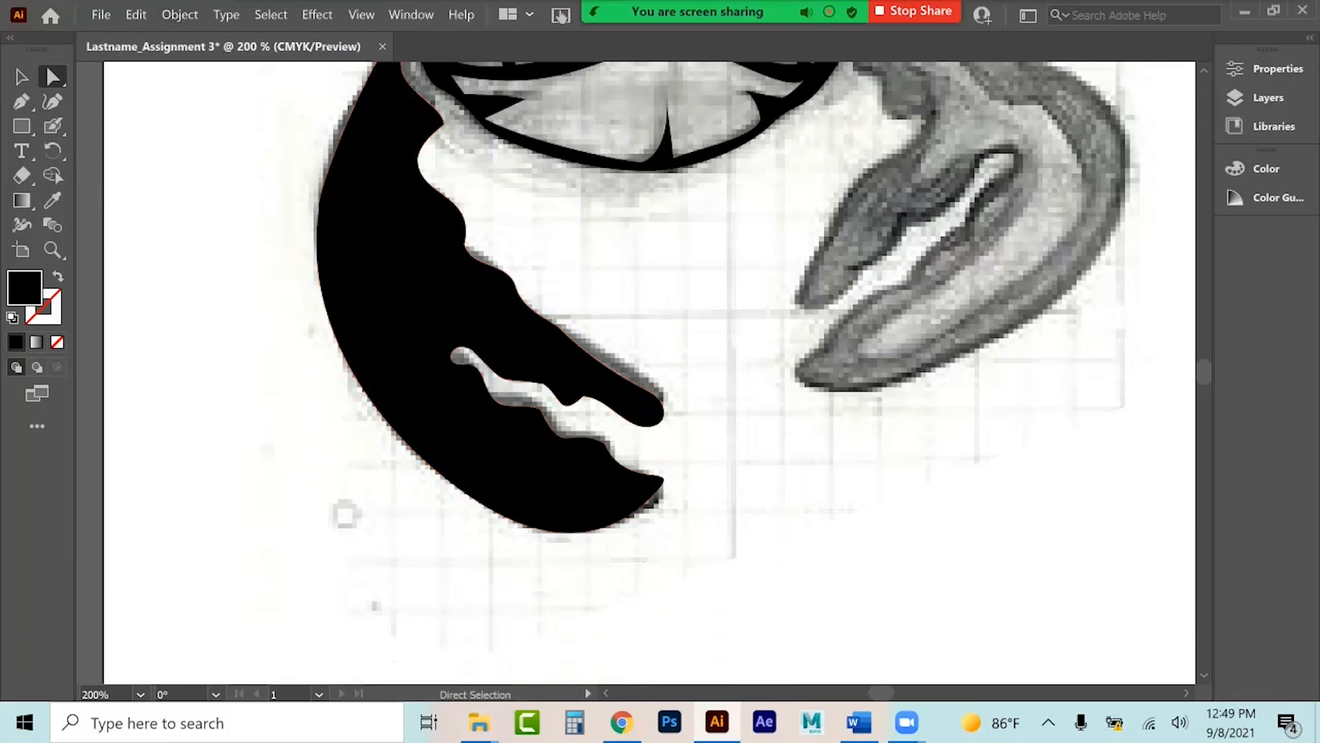
Move the anchor near the left claw's upper pincer tip slightly up to match the sketched edge.
scroll(712, 505, "up", 1)
scroll(649, 364, "up", 4)
left_click(648, 538)
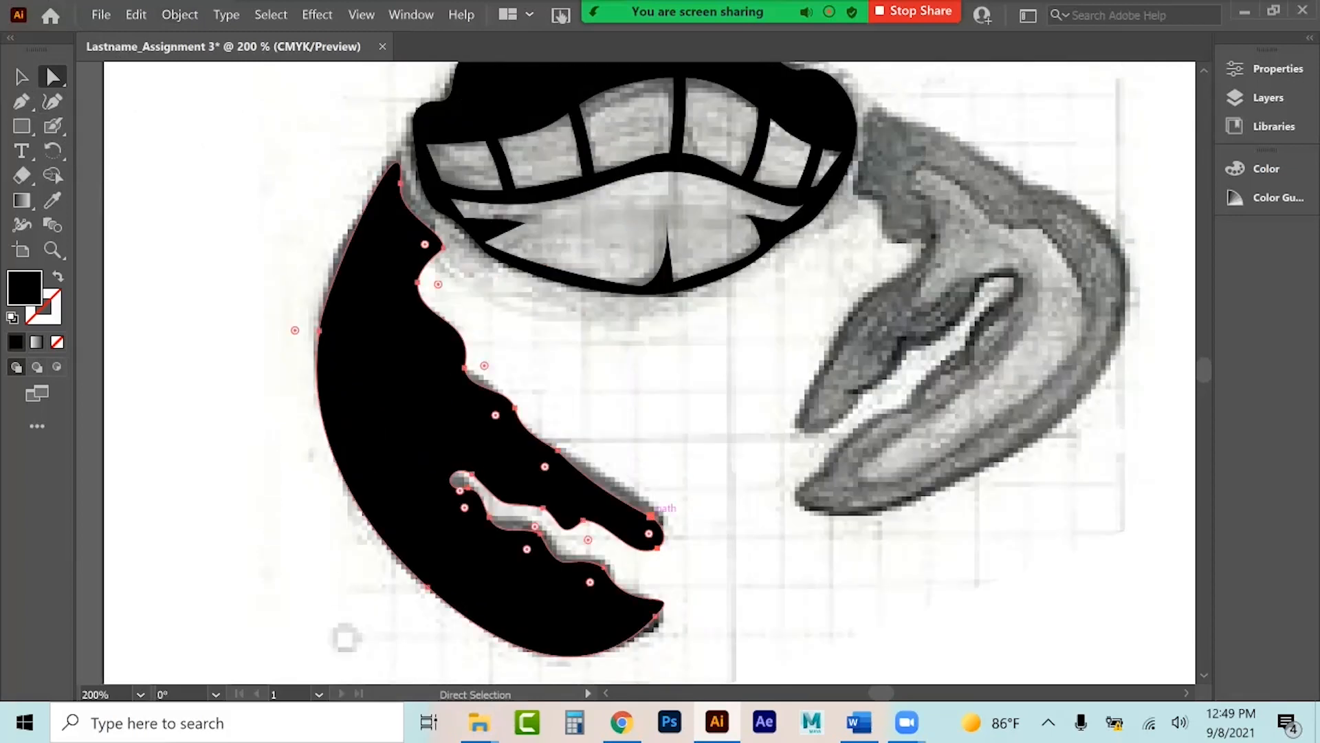
left_click_drag(650, 515, 643, 499)
left_click(558, 451)
Swap the left claw's fill and stroke so it is a black outline with no fill.
left_click(22, 77)
left_click(346, 638)
left_click(446, 593)
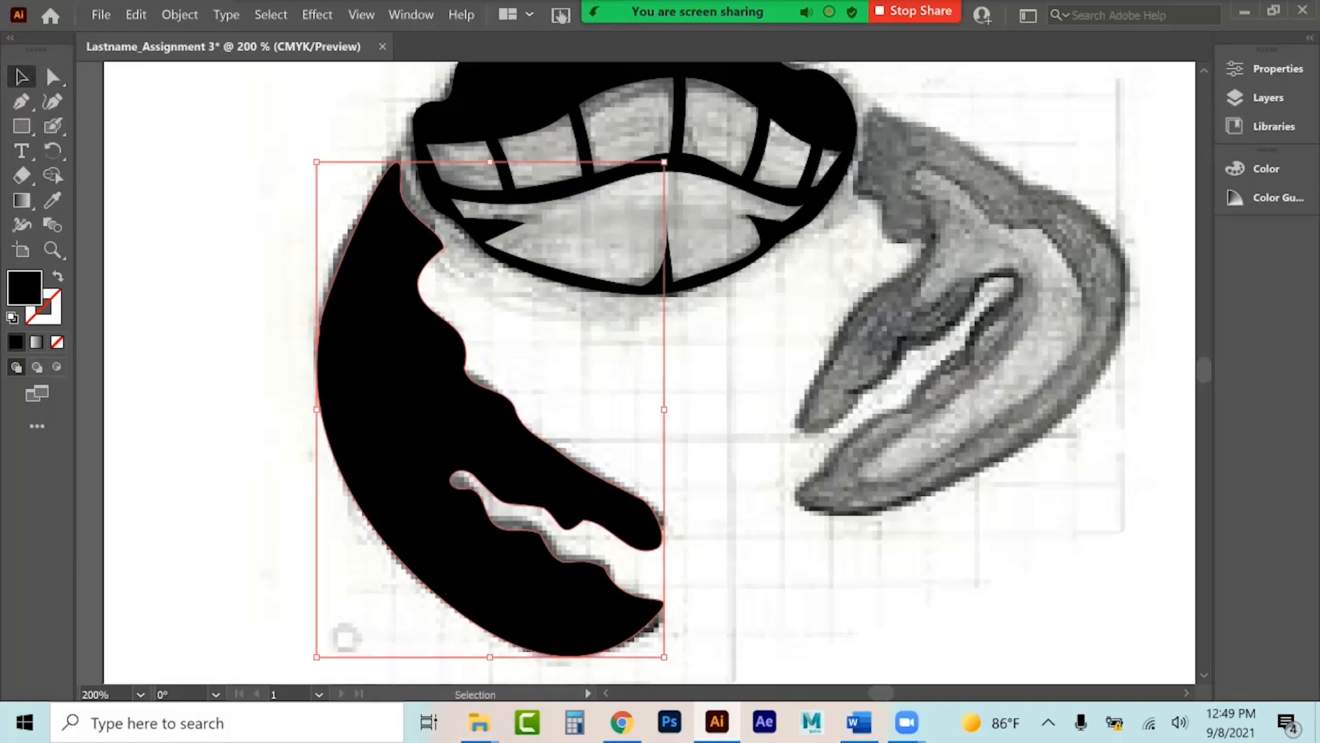
key("shift+x")
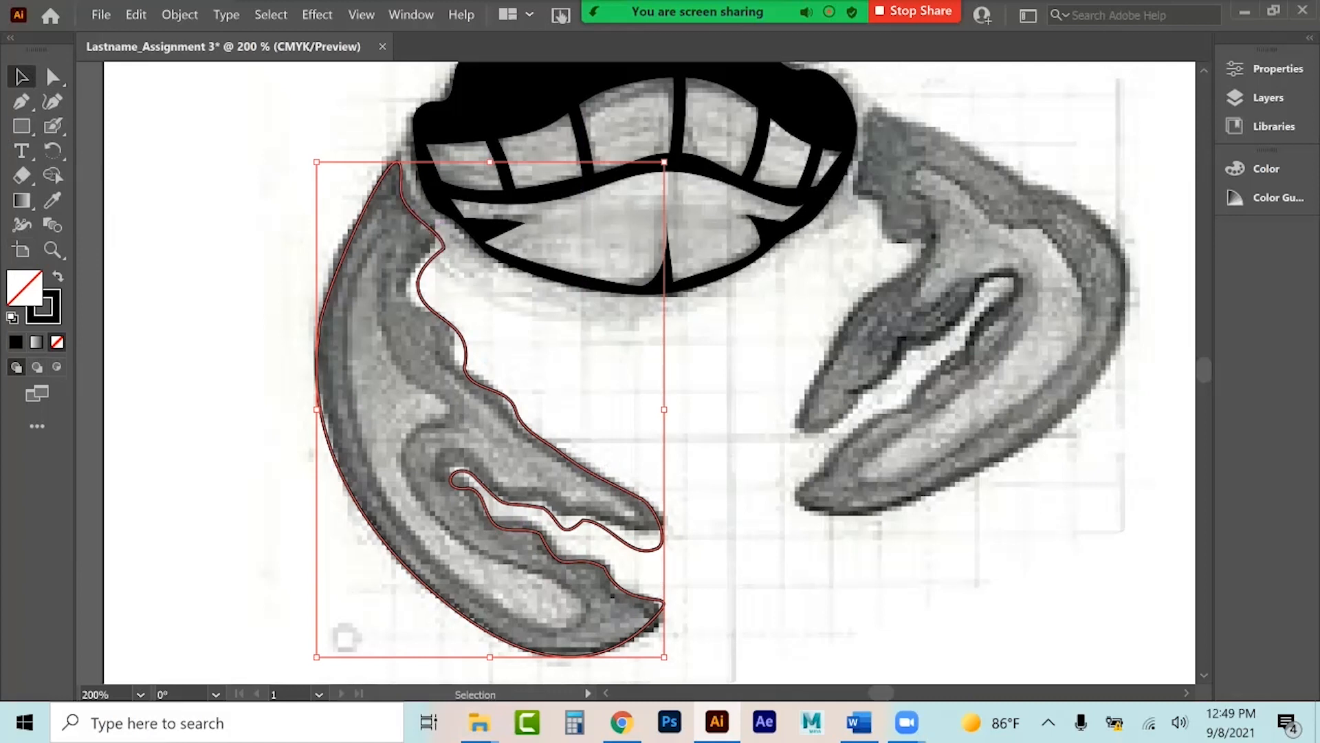
Reposition the anchors along the left claw's upper inner edge, from the corner by the body to the first bumps, onto the sketch.
left_click(55, 77)
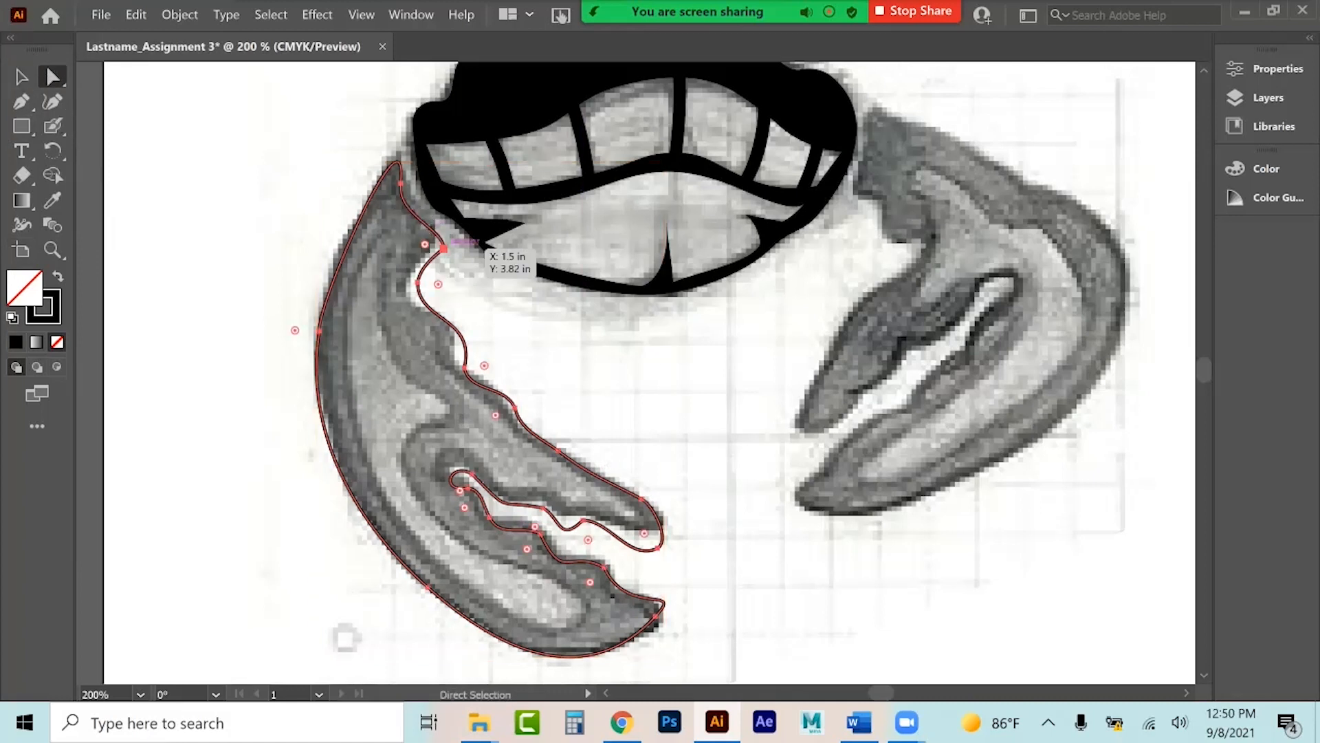
left_click_drag(446, 248, 438, 236)
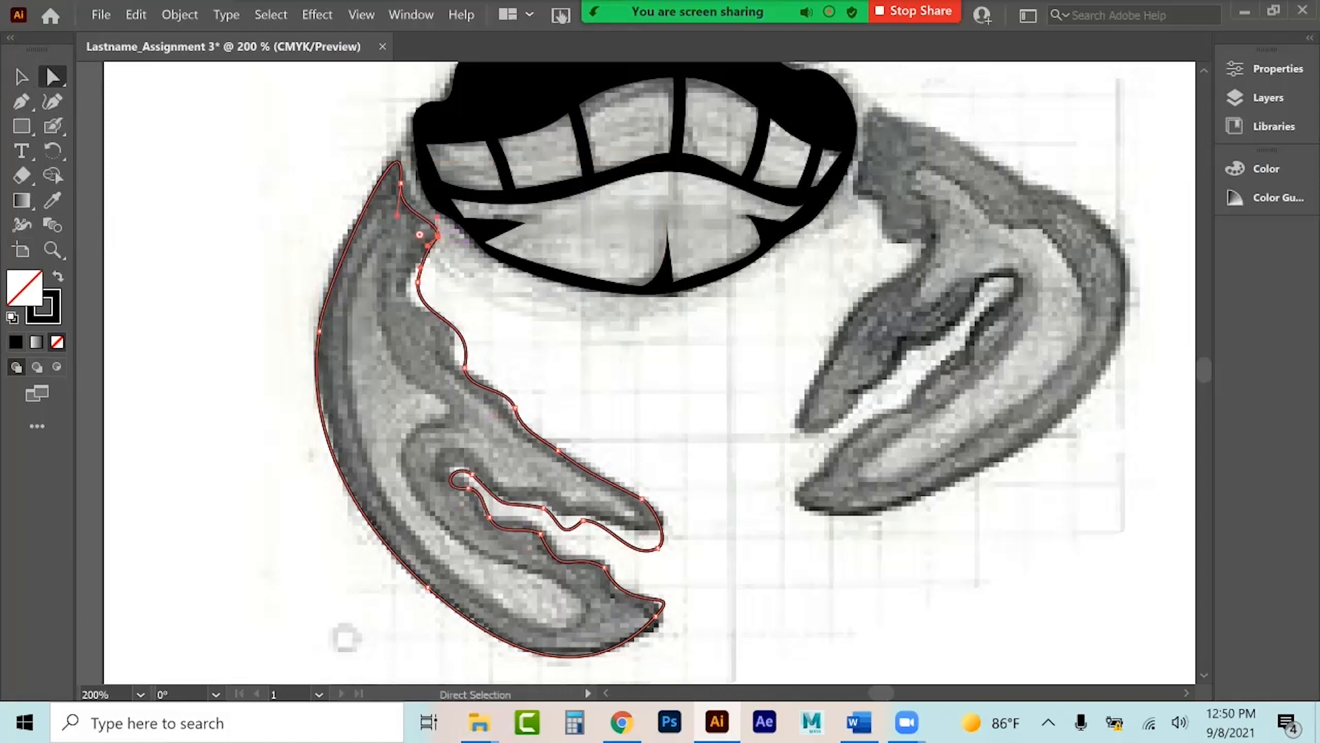
left_click(418, 283)
mouse_move(438, 283)
left_mouse_down()
mouse_move(425, 291)
mouse_move(472, 303)
mouse_move(457, 294)
left_mouse_up()
left_click(465, 368)
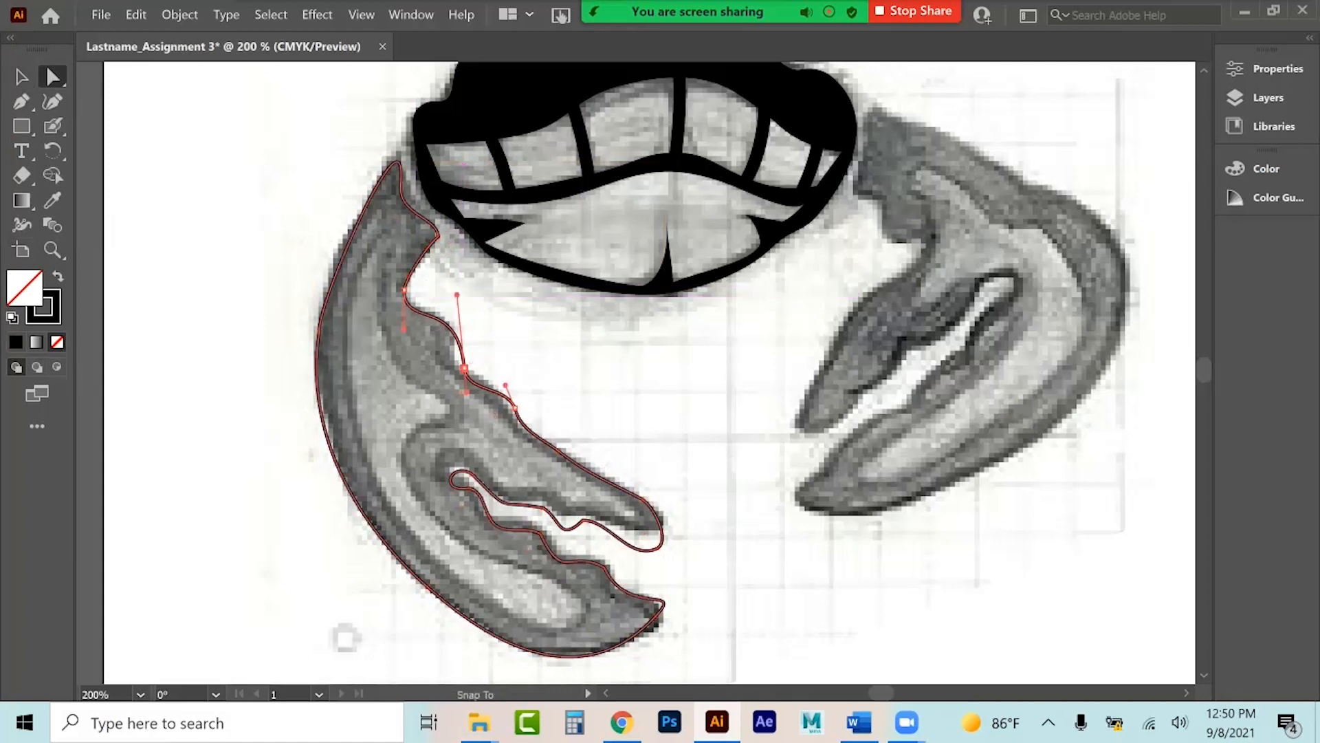
left_click_drag(465, 368, 504, 376)
left_click(540, 351)
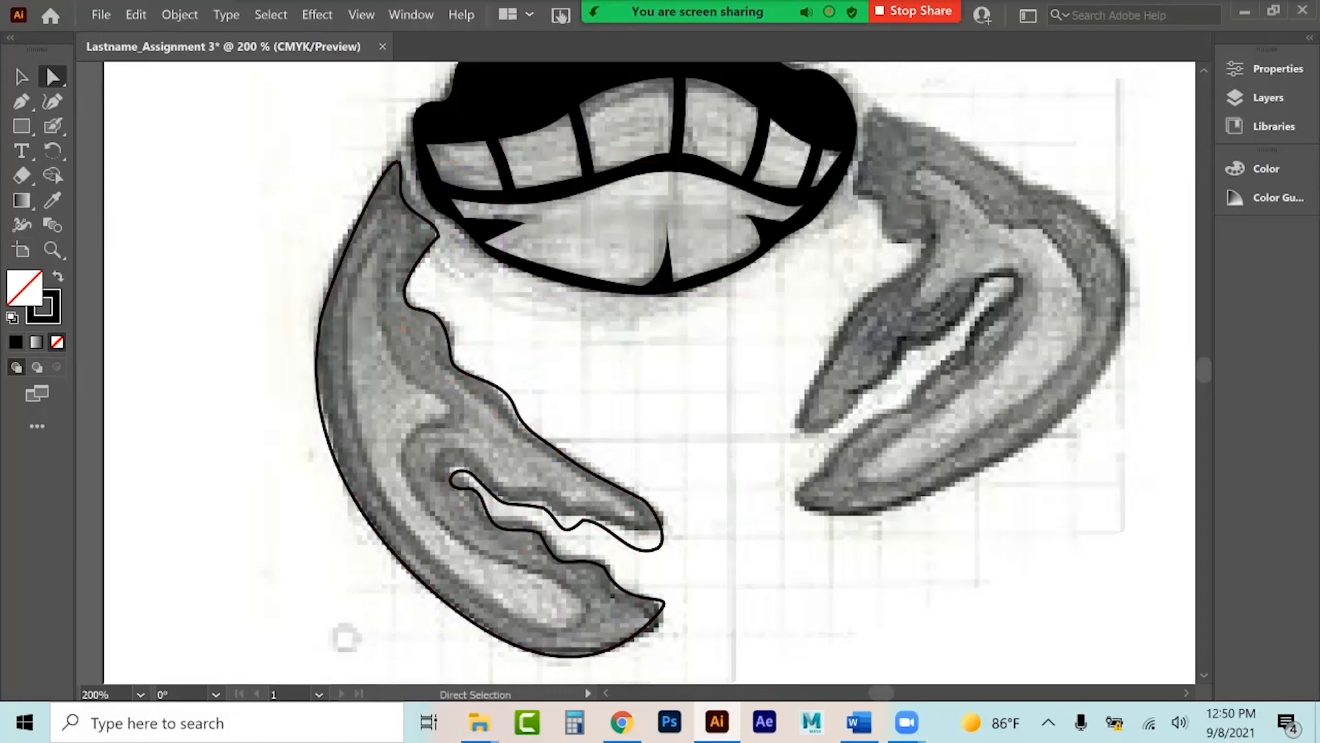
mouse_move(859, 722)
Trace the inner side of the left claw's light highlight with the Curvature tool, from its upper end around the pointed notch.
left_click(53, 101)
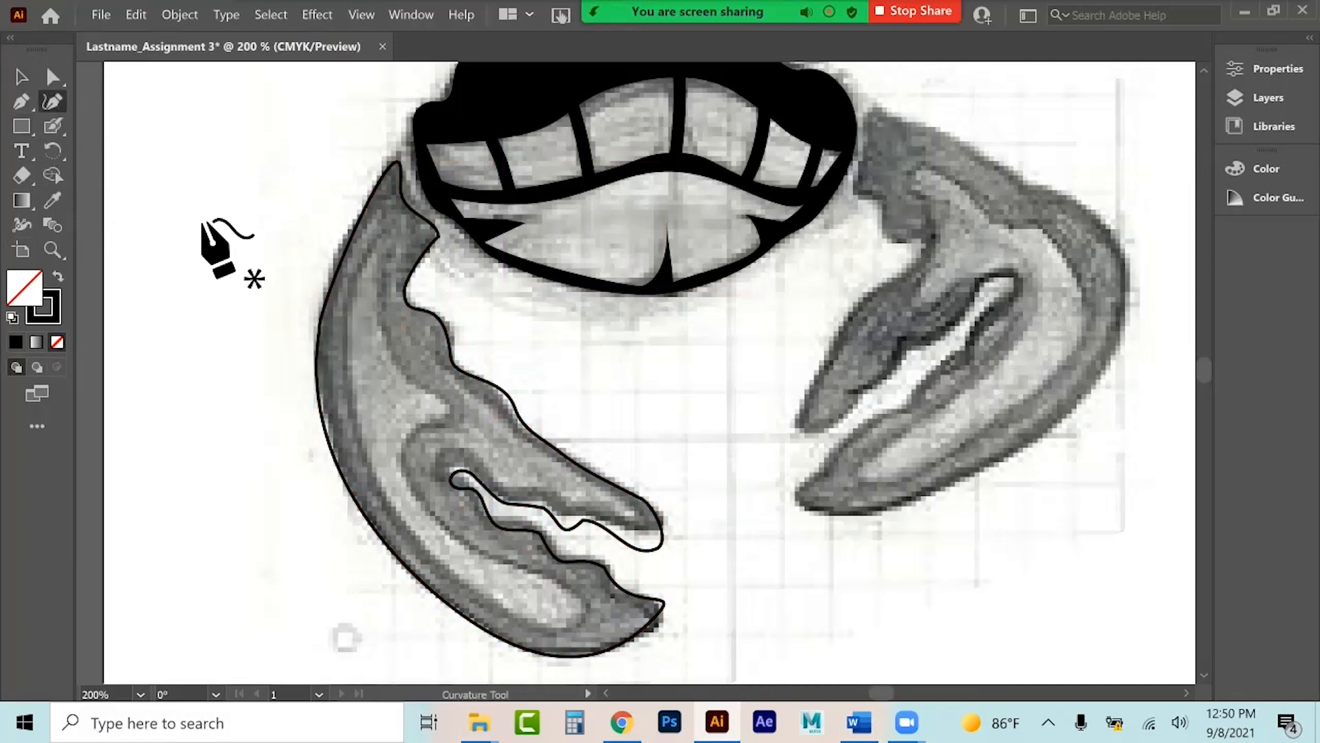
left_click(387, 225)
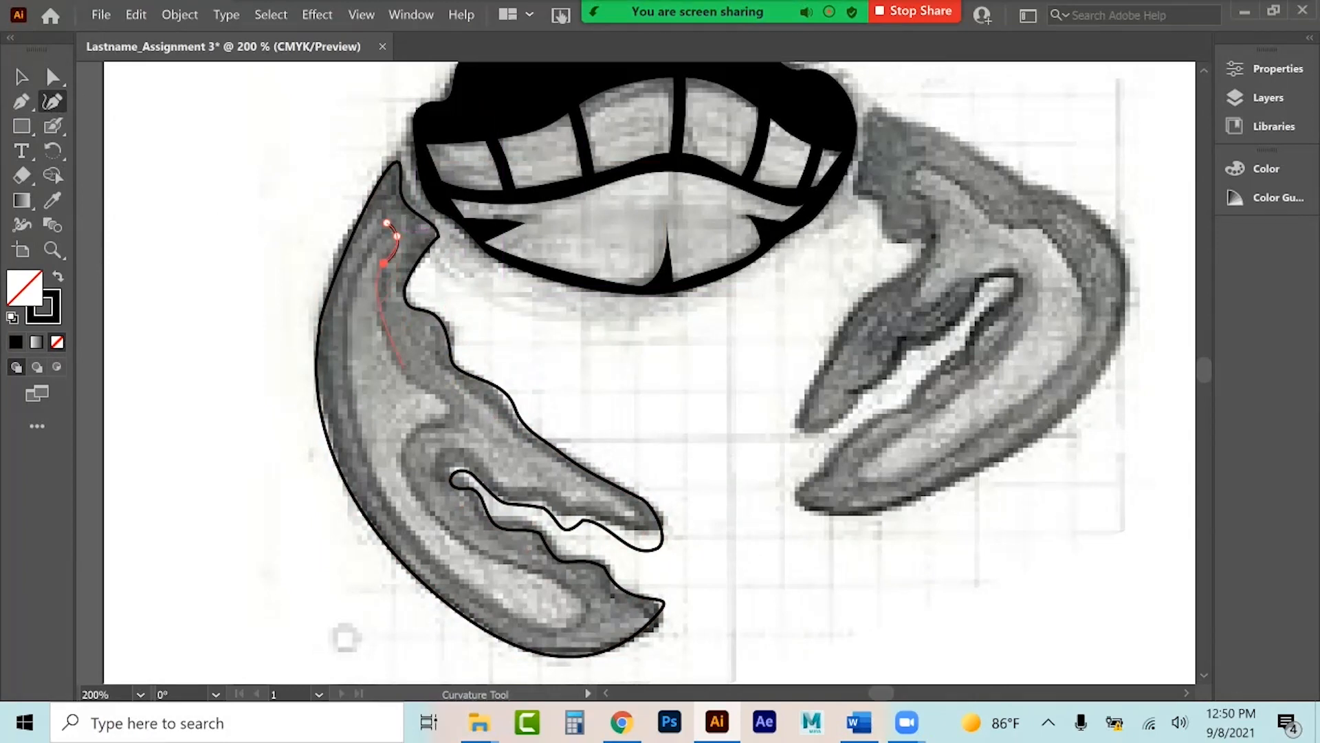
left_click(405, 368)
left_click(453, 403)
left_click(444, 419)
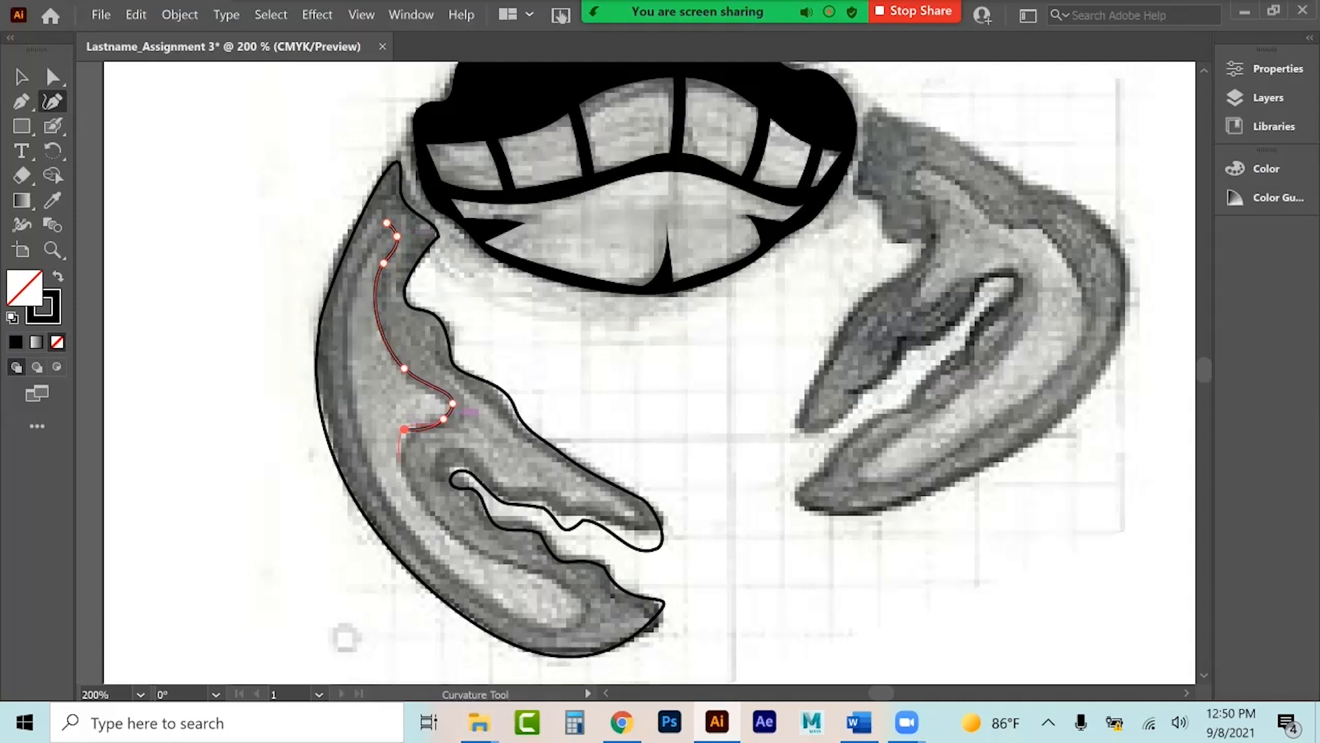
left_click(403, 476)
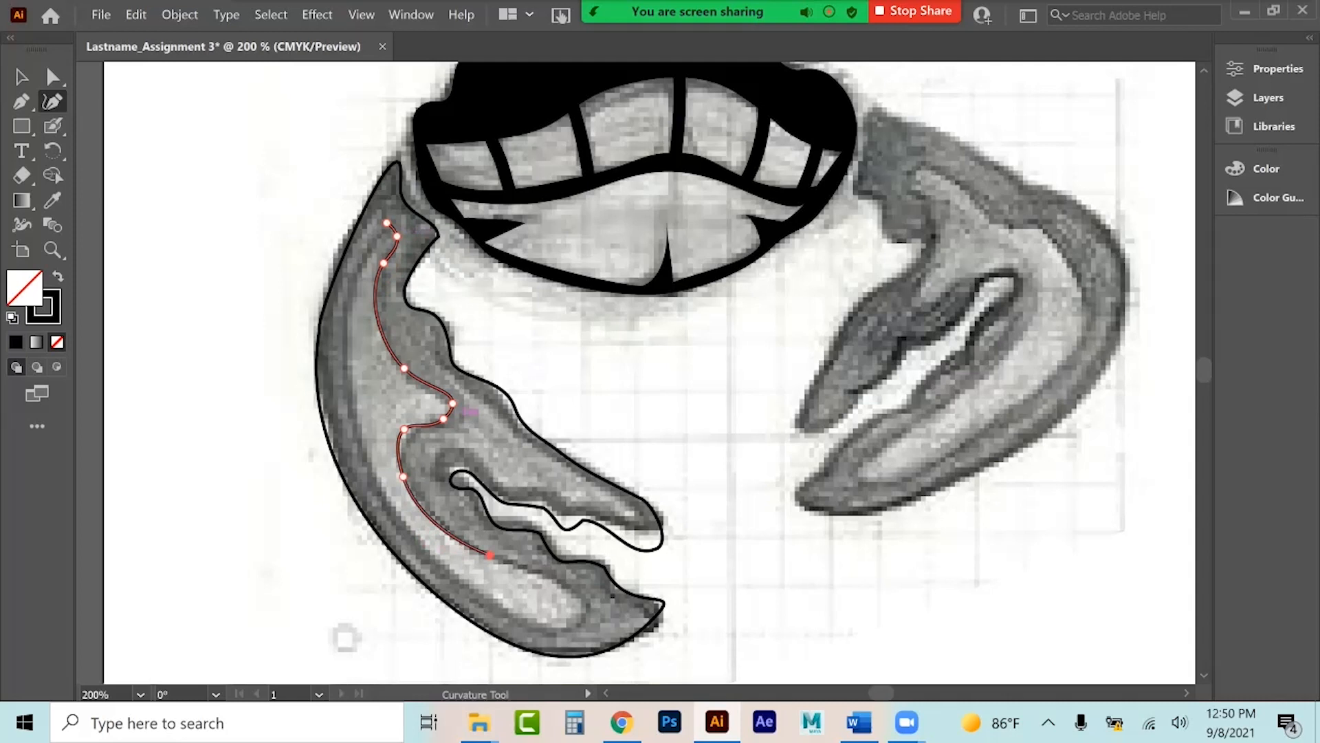
Continue the highlight path around its rounded lower end and back up the outer side, closing the shape.
left_click(584, 598)
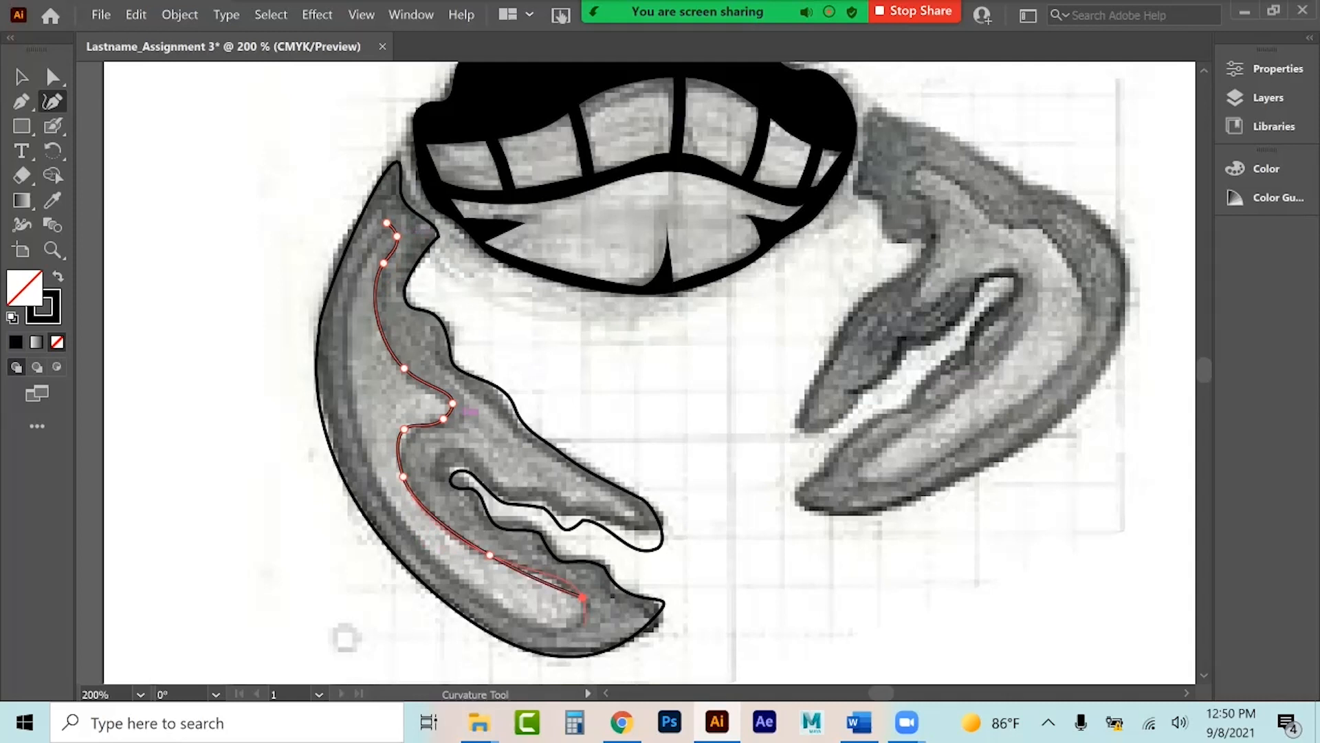
left_click(586, 619)
left_click(542, 627)
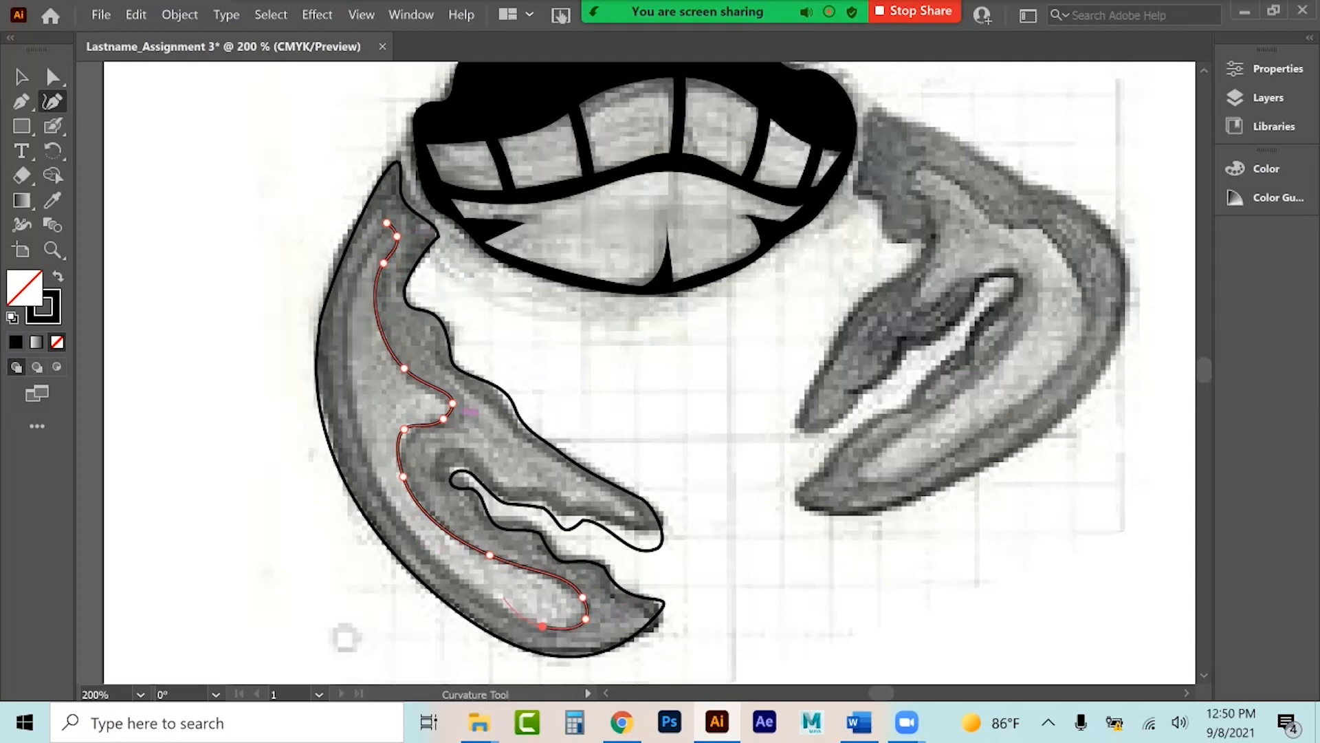
left_click(377, 483)
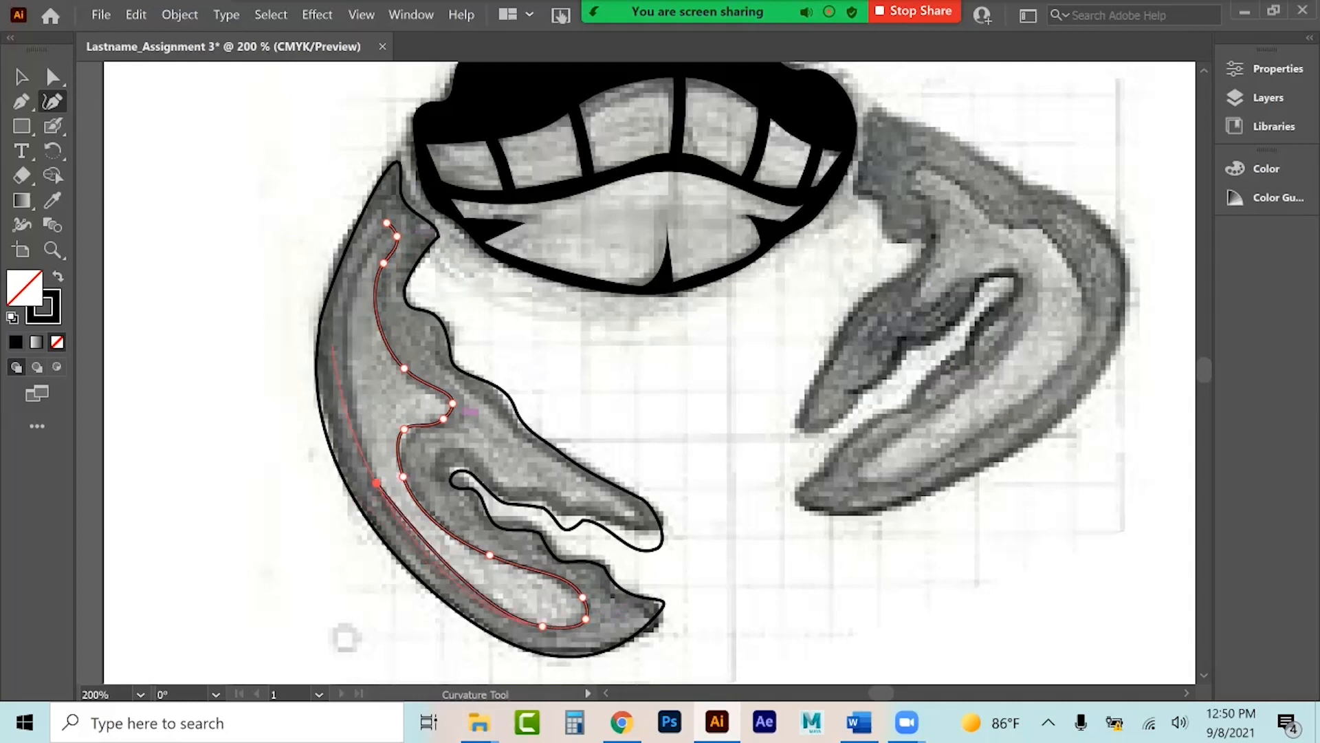
left_click(345, 338)
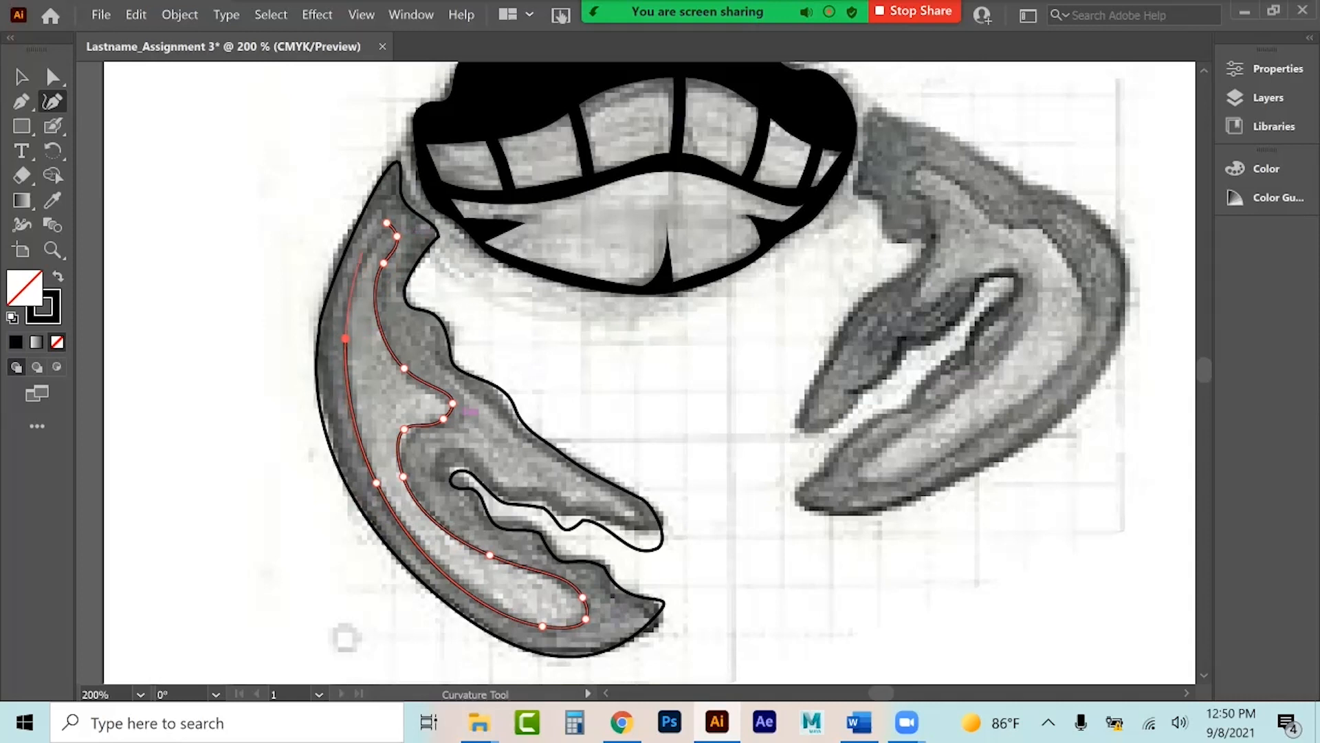
left_click(363, 252)
left_click(397, 234)
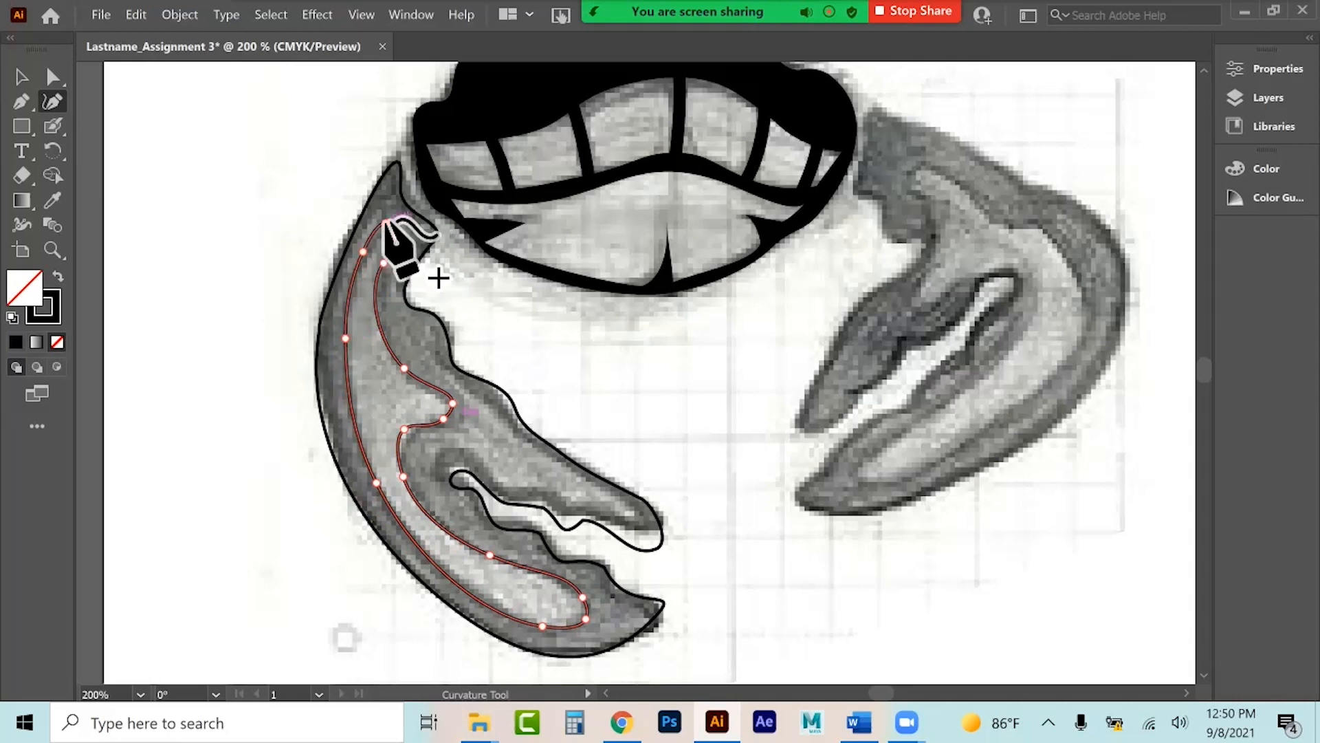
left_click(25, 78)
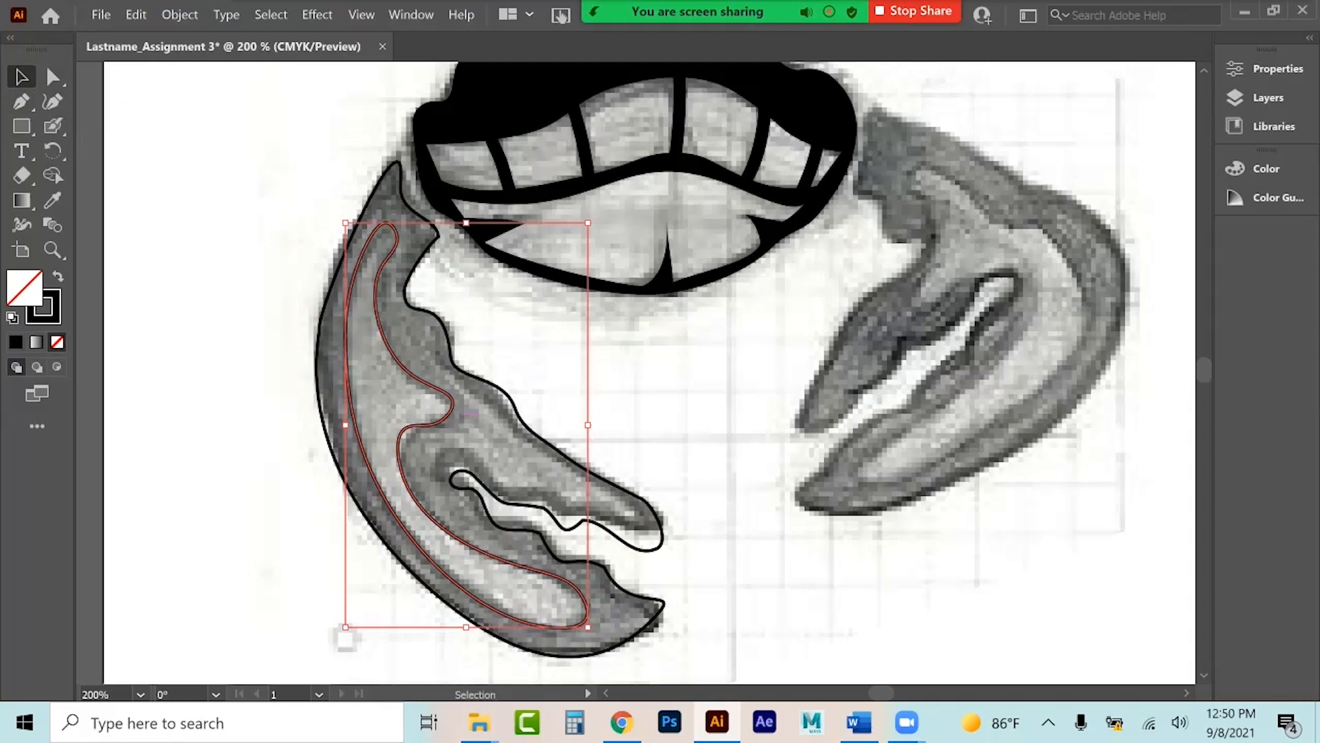
left_click(295, 221)
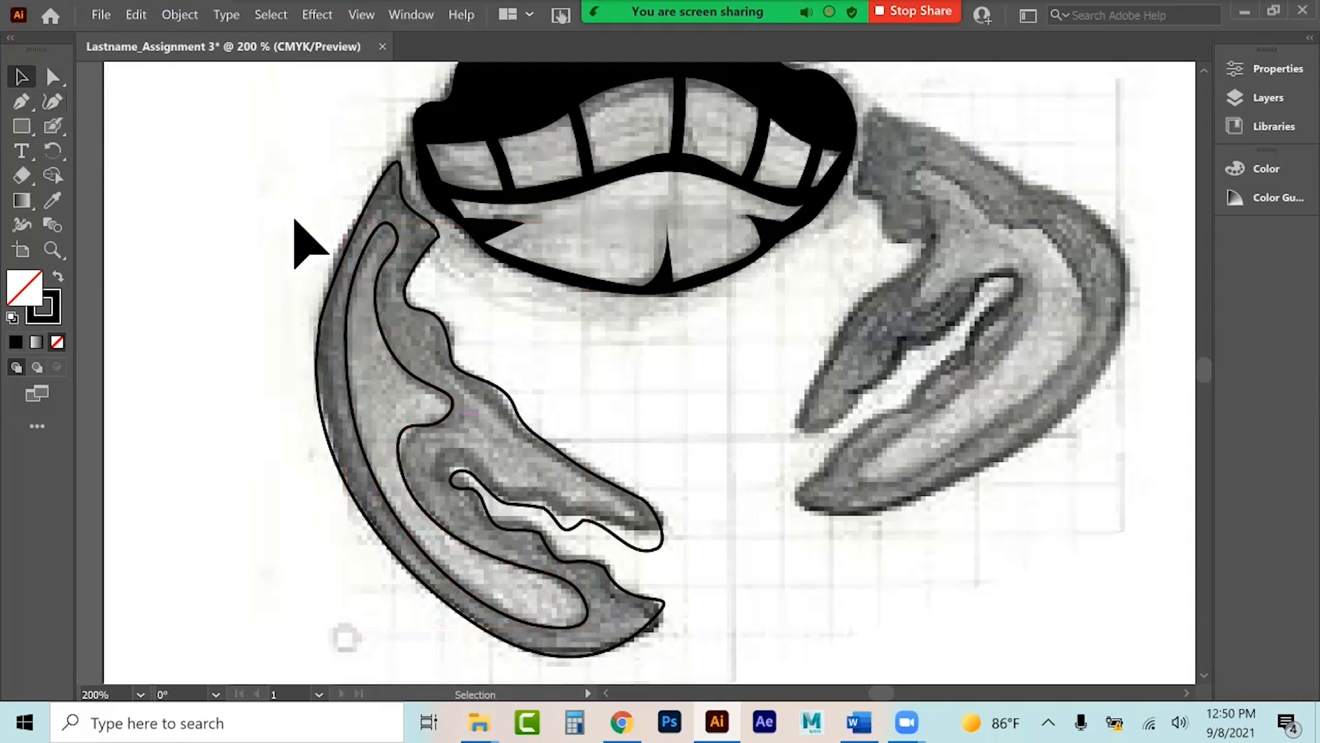
Subtract the highlight shape from the left claw with Minus Front and swap the result to a solid black fill.
left_click(403, 236)
left_click(412, 305, "shift")
left_click(1268, 69)
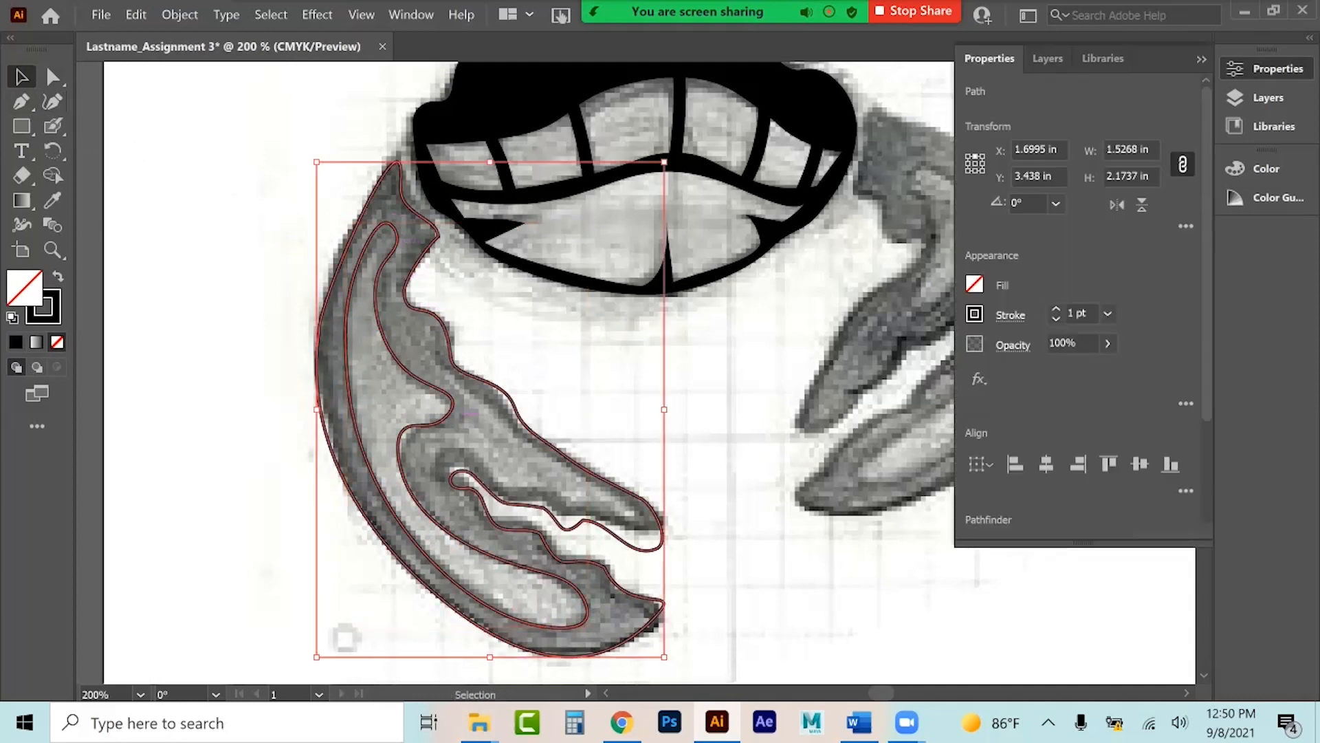
scroll(1080, 309, "down", 3)
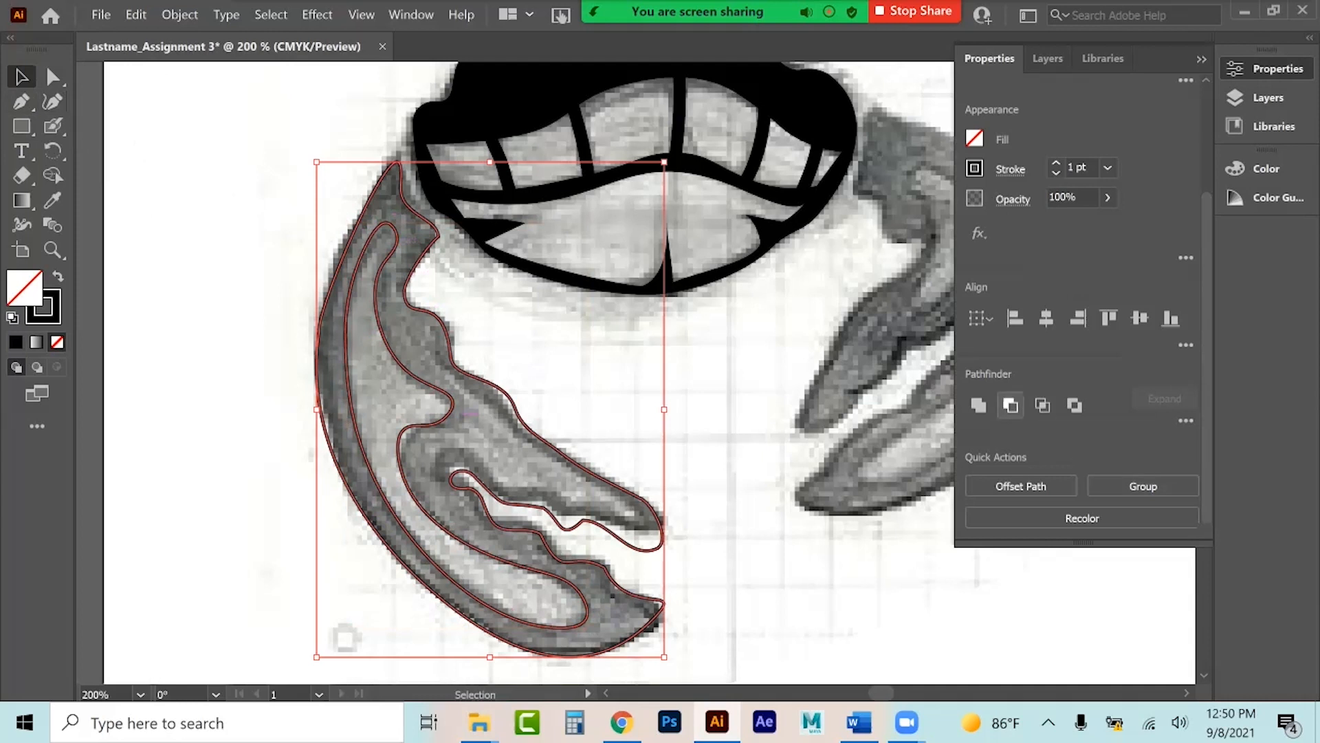
left_click(1010, 405)
key("shift+x")
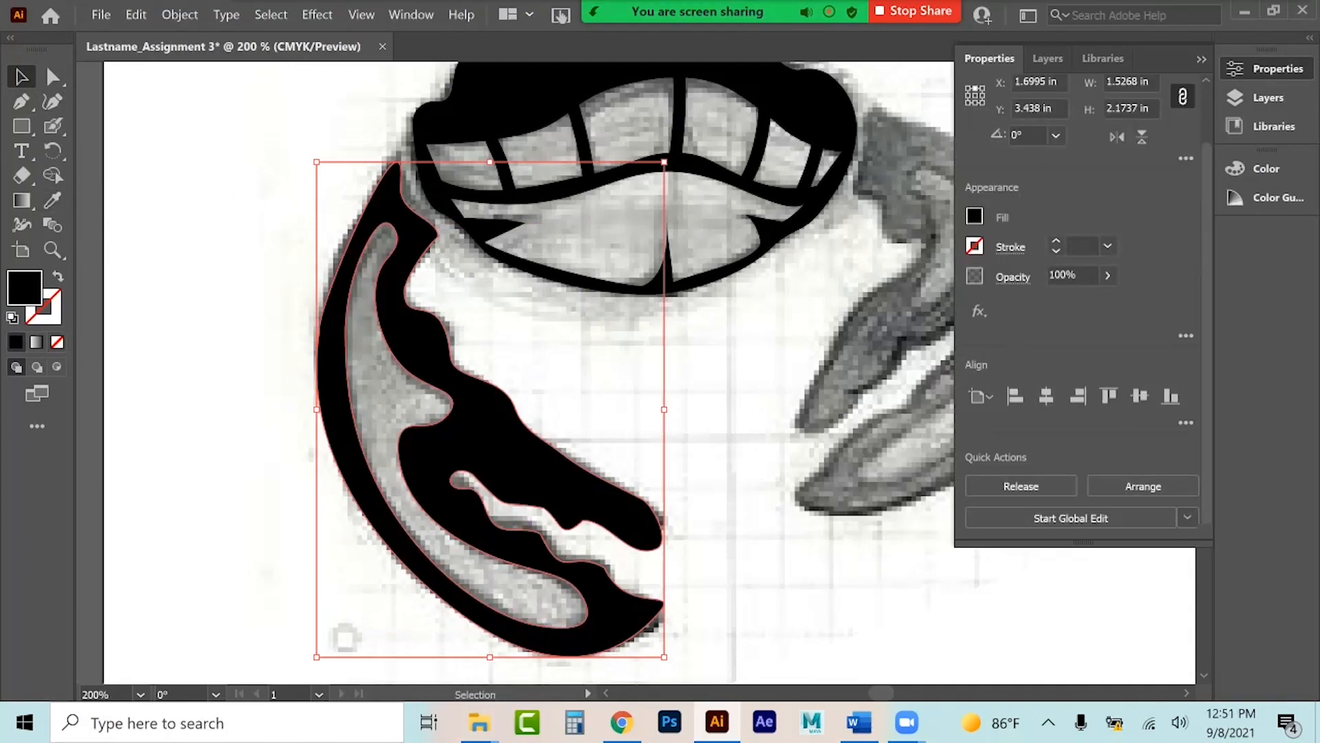
left_click(1202, 59)
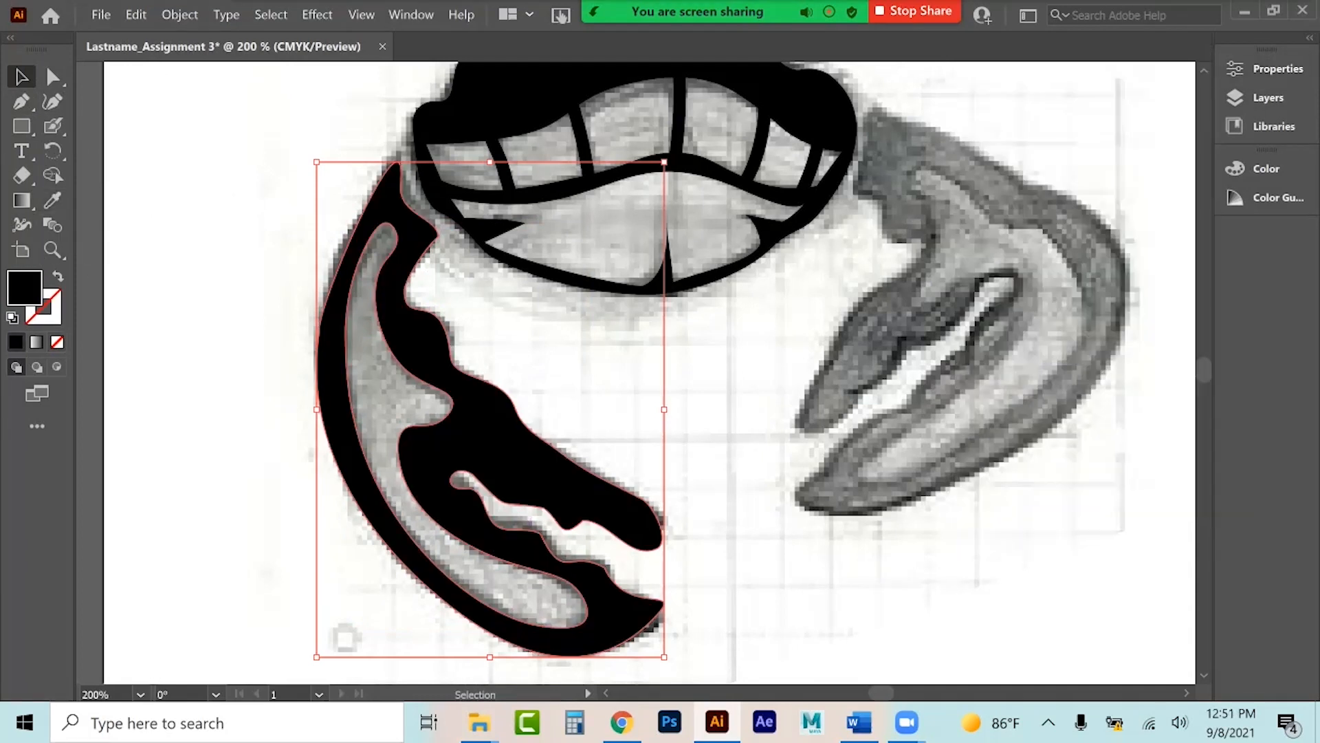
scroll(650, 373, "up", 2)
key("ctrl+shift+a")
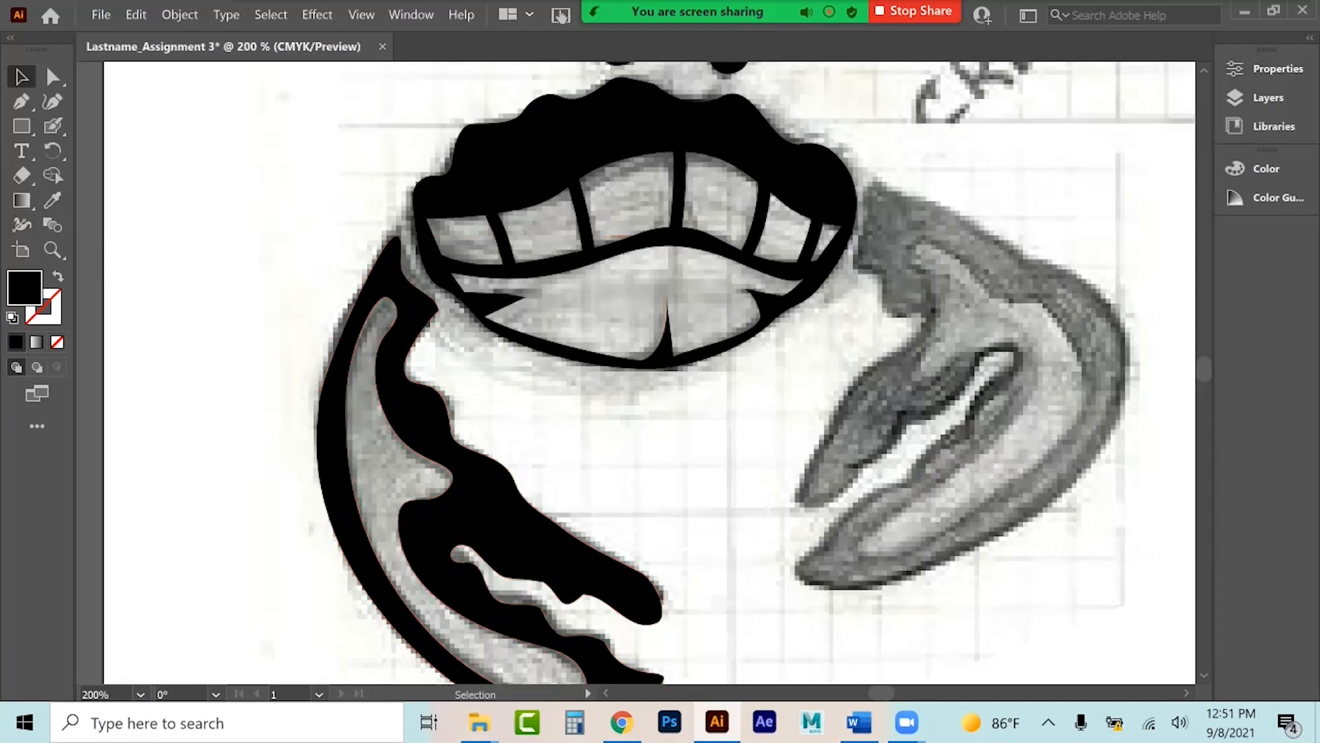
Trace the right claw's jagged arm edge beside the body with the Curvature tool, down to the notch above the upper pincer.
scroll(635, 372, "right", 2)
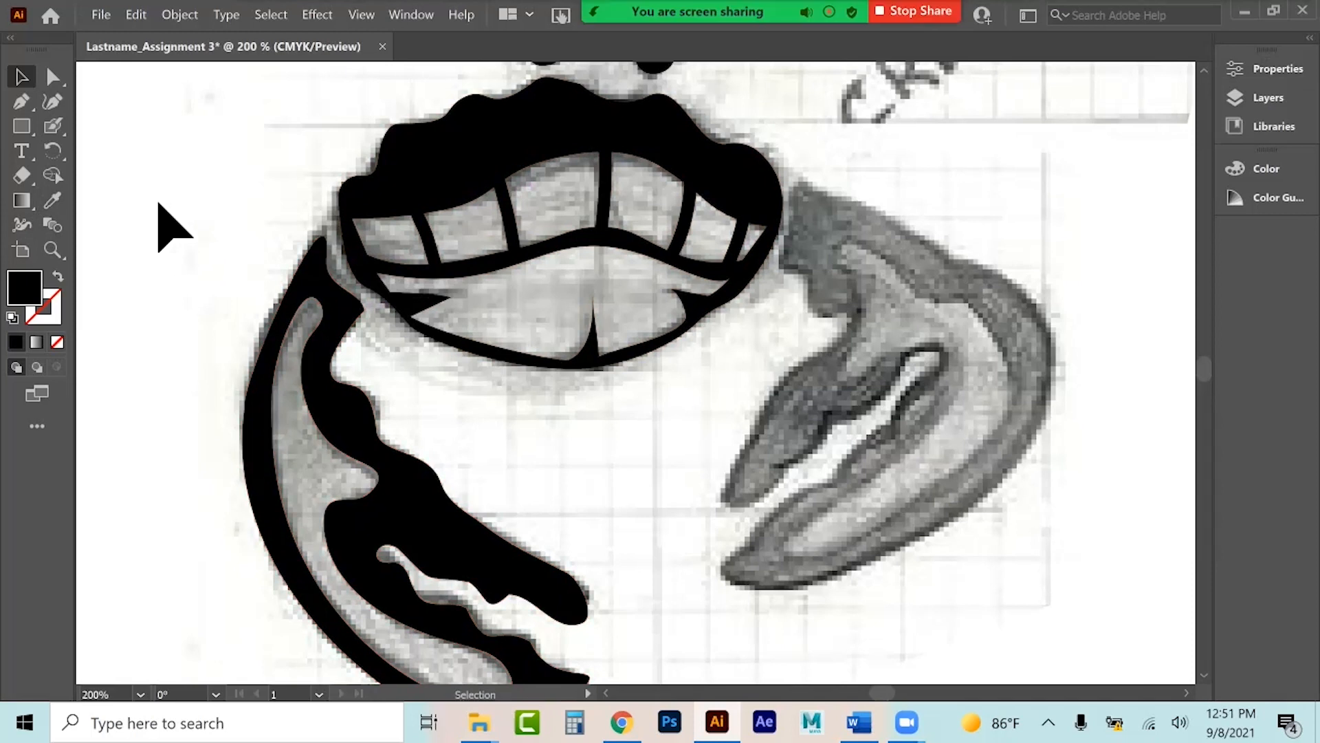
left_click(53, 102)
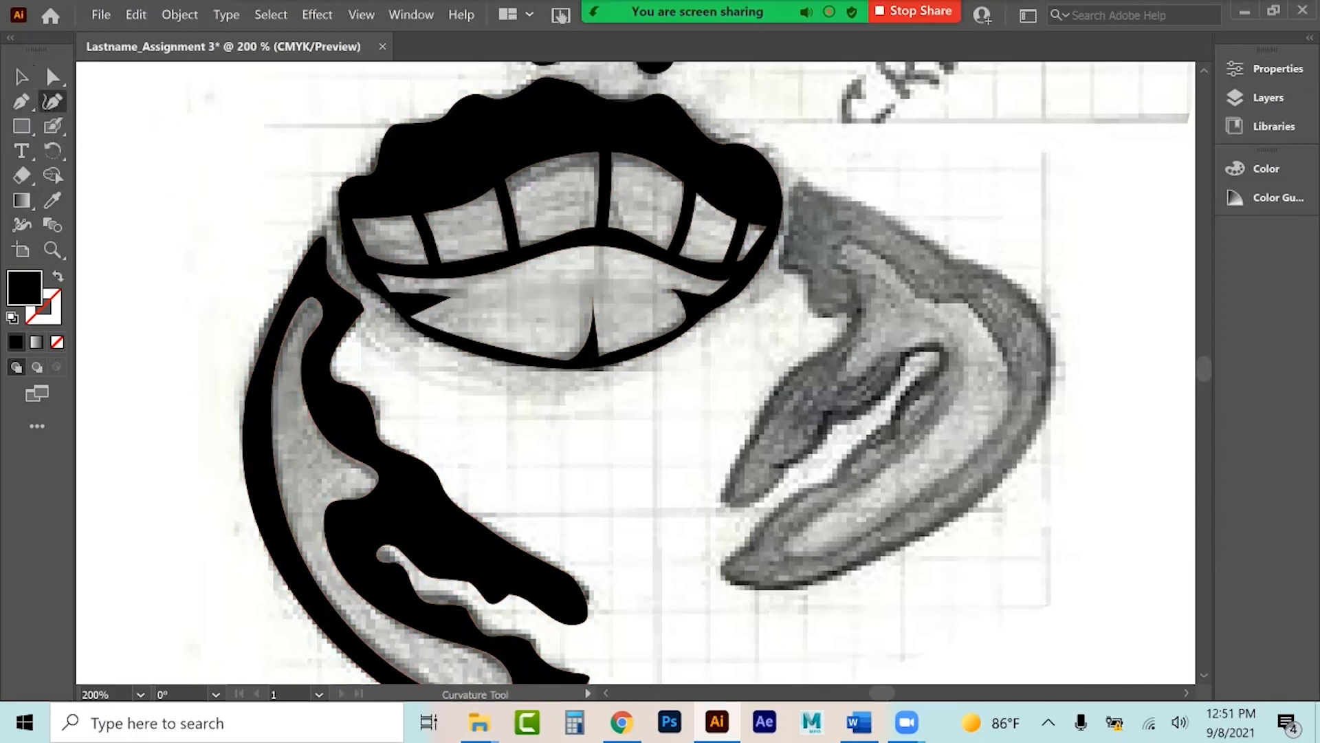
left_click(744, 289)
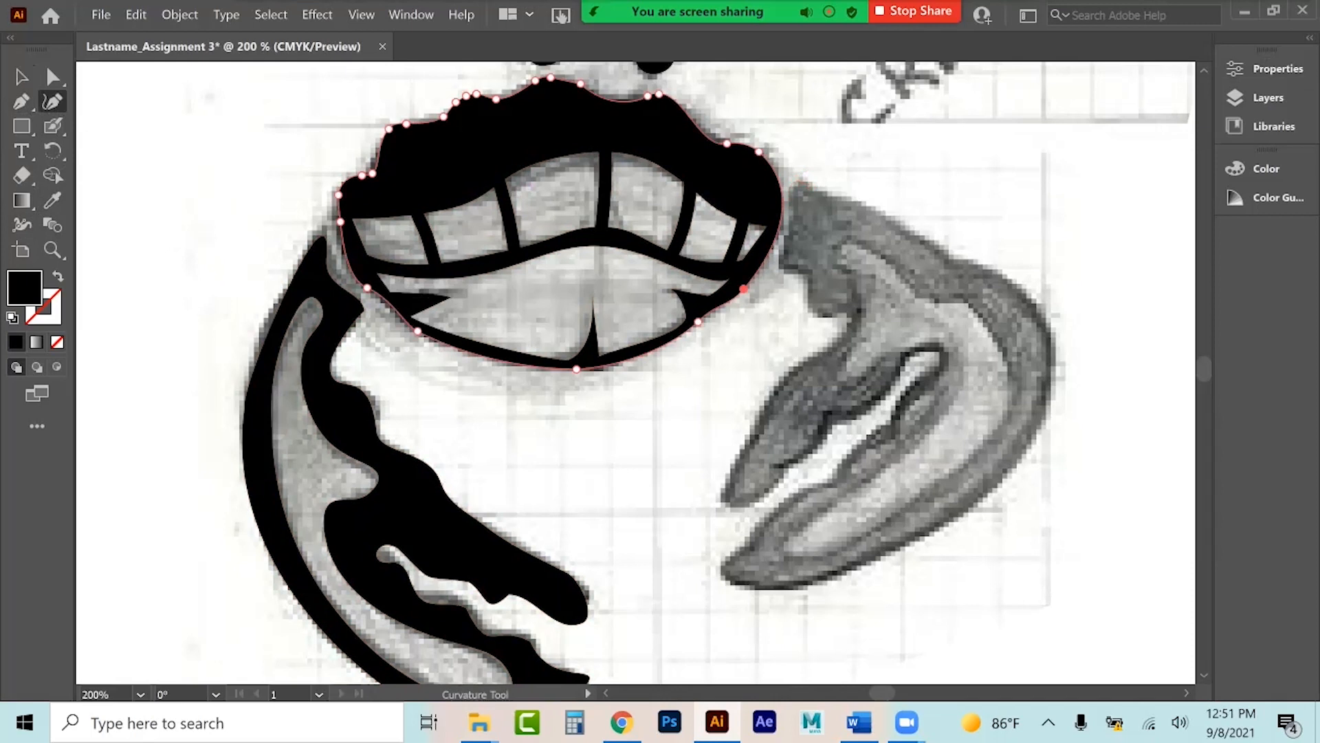
left_click(797, 180)
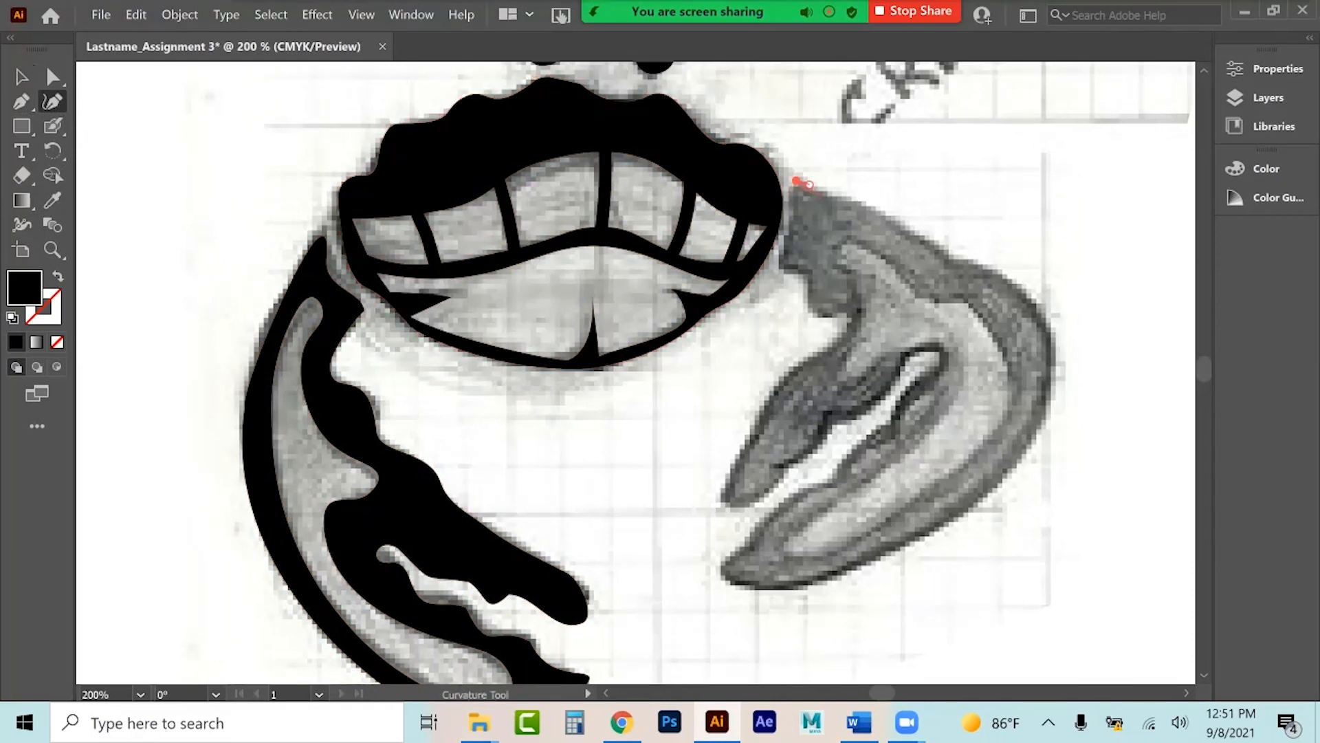
left_click(800, 208)
left_click(787, 247)
left_click(780, 270)
left_click(813, 279)
left_click(804, 300)
left_click(815, 313)
left_click(832, 315)
left_click(856, 310)
Continue the right claw path down the upper pincer's outer edge and around its tip, and swap the black fill for an outline.
left_click(846, 332)
left_click(821, 355)
left_click(785, 372)
left_click(770, 409)
left_click(750, 442)
left_click(726, 484)
left_click(729, 502)
left_click(750, 504)
left_click(769, 489)
left_click(782, 469)
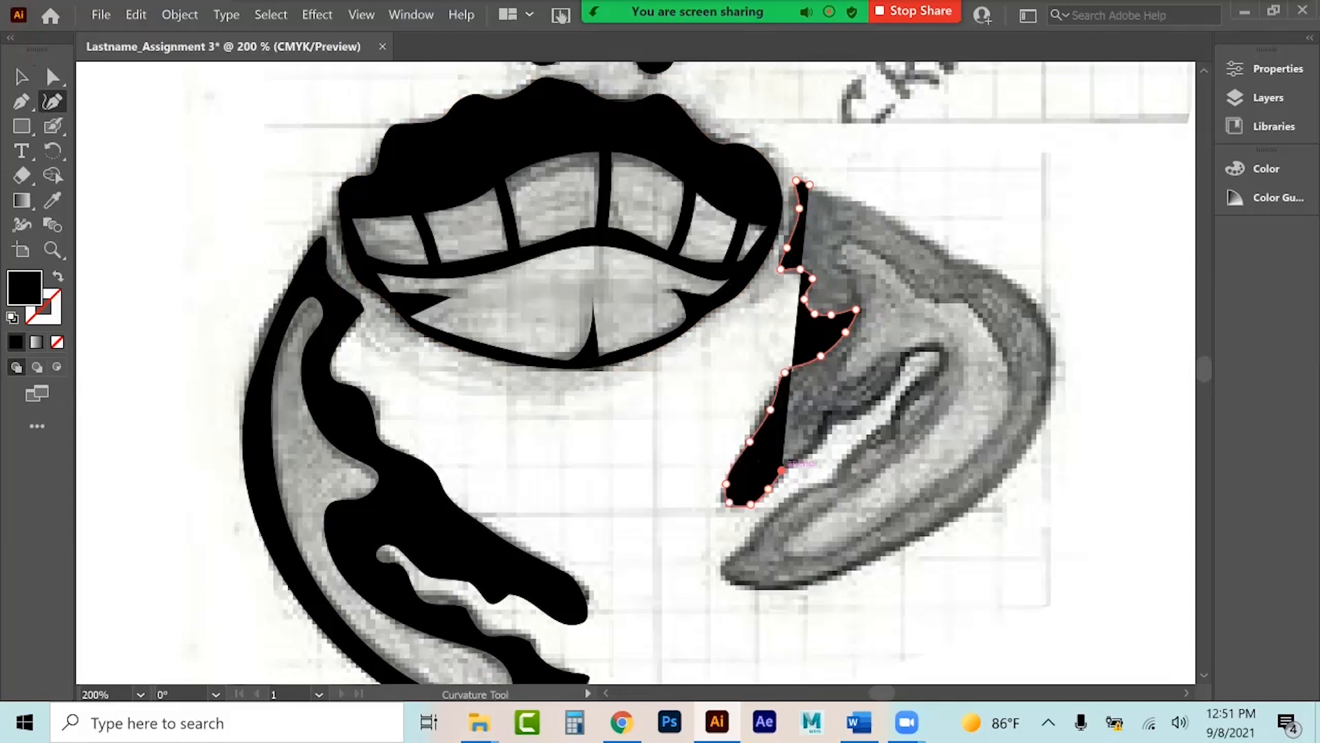
key("shift+x")
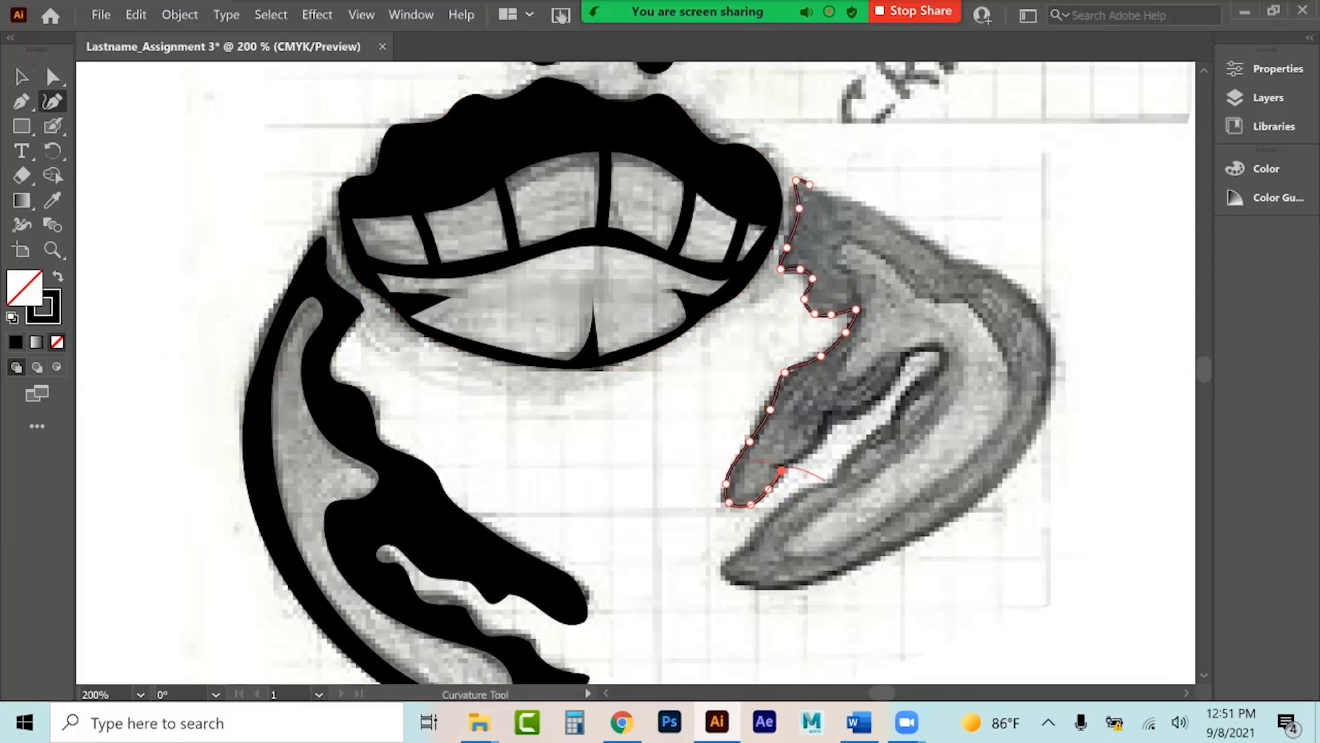
Trace the upper pincer's serrated inner edge up to the rounded end of the gap and around it.
left_click(812, 449)
left_click(825, 429)
left_click(843, 419)
left_click(885, 394)
left_click(902, 364)
left_click(911, 347)
left_click(936, 348)
left_click(945, 367)
left_click(917, 380)
left_click(900, 403)
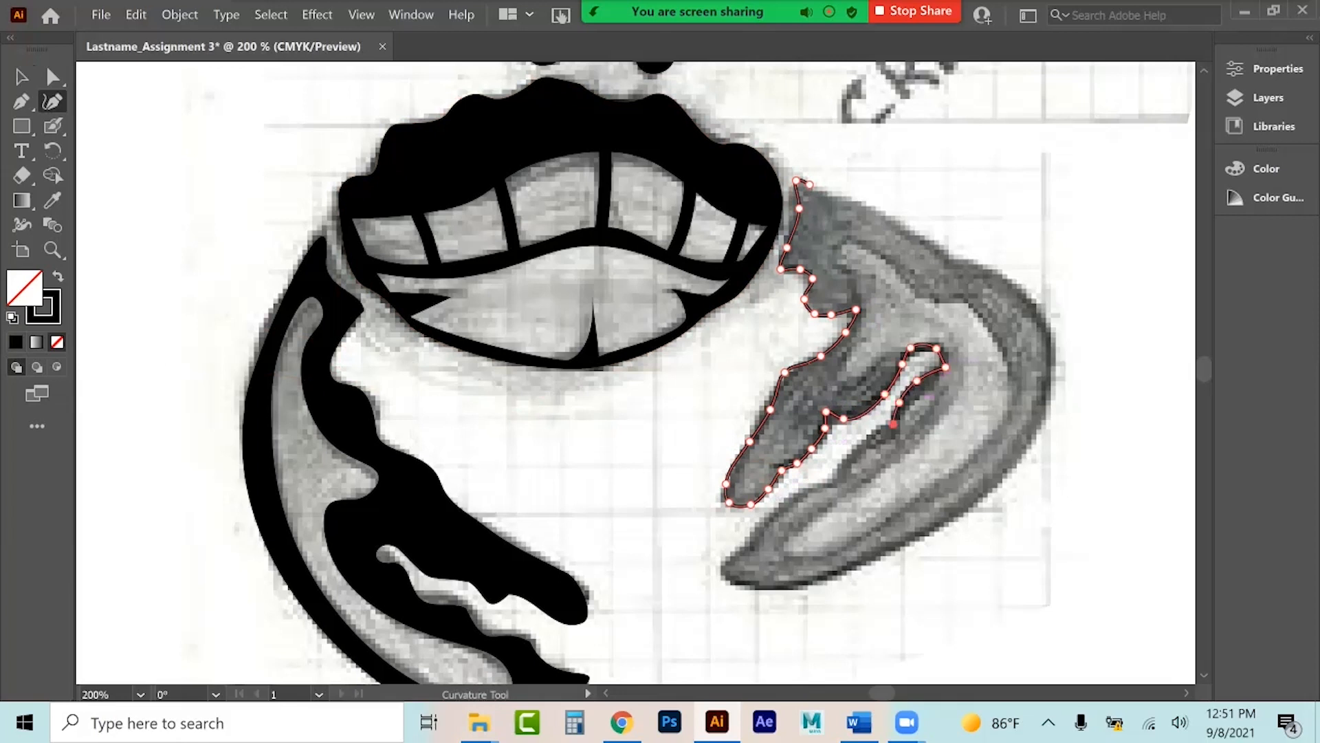
Trace the lower pincer's bumpy inner edge from the gap down to its pointed tip.
left_click(872, 428)
left_click(849, 444)
left_click(832, 467)
left_click(831, 487)
left_click(806, 490)
left_click(782, 510)
left_click(761, 535)
left_click(753, 546)
left_click(728, 557)
left_click(719, 569)
Trace the lower pincer's outer edge from its tip around the back of the claw and along the arm to the path's start.
left_click(764, 590)
left_click(834, 579)
left_click(950, 524)
left_click(1038, 427)
left_click(1045, 313)
left_click(985, 266)
left_click(946, 265)
left_click(928, 240)
left_click(840, 198)
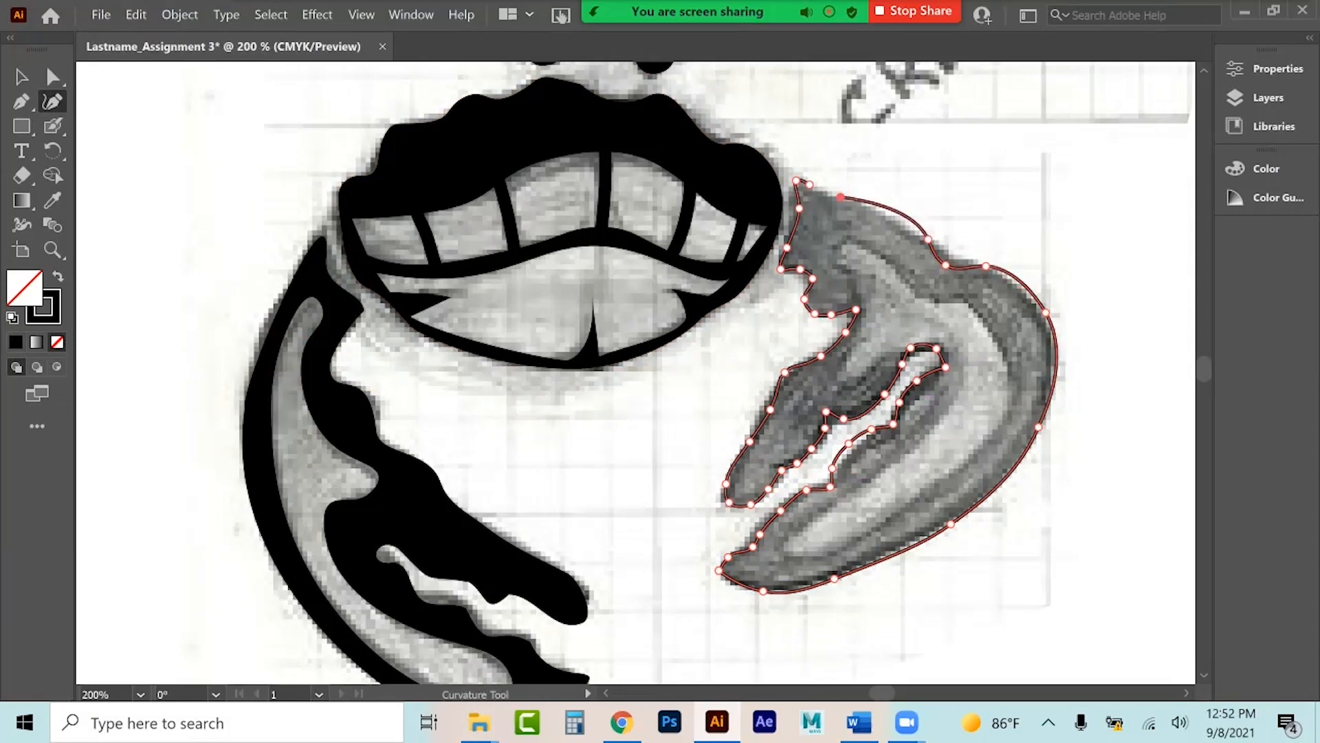
left_click(810, 185)
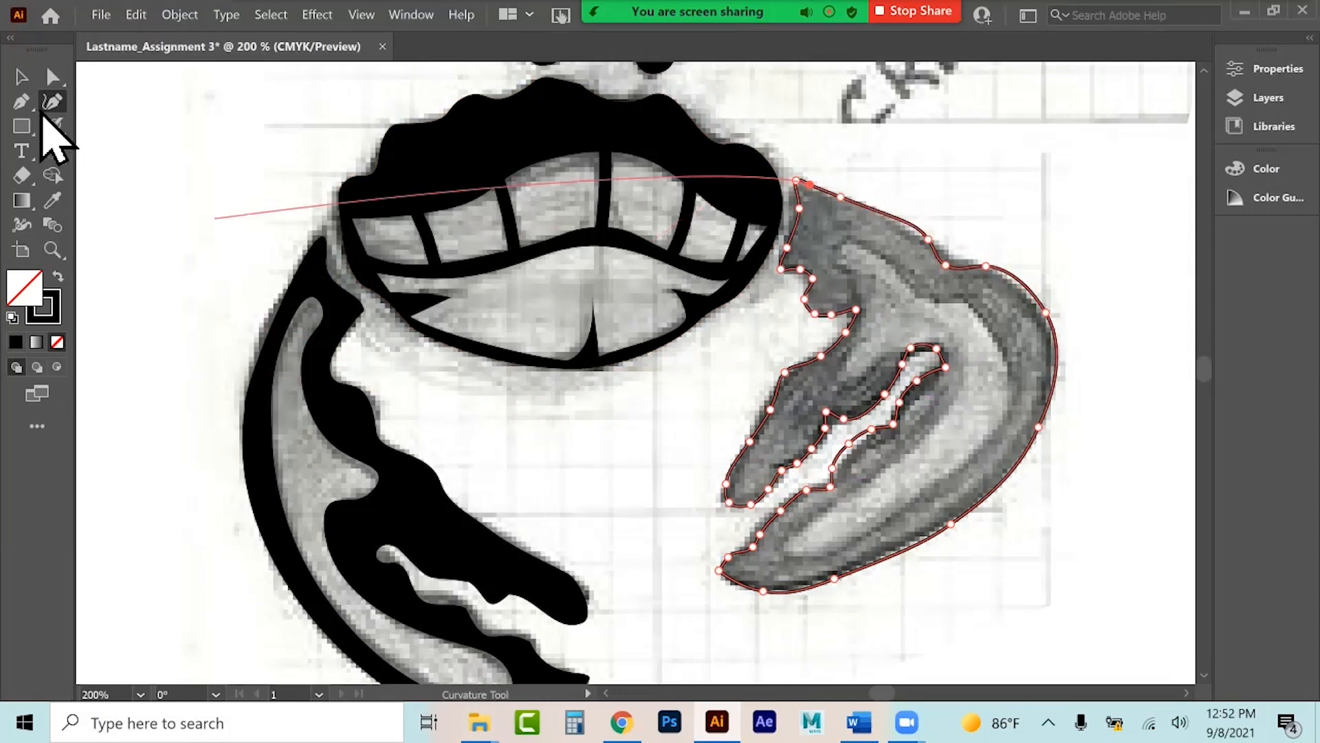
Simplify the traced right claw outline to 24 anchor points.
left_click(27, 74)
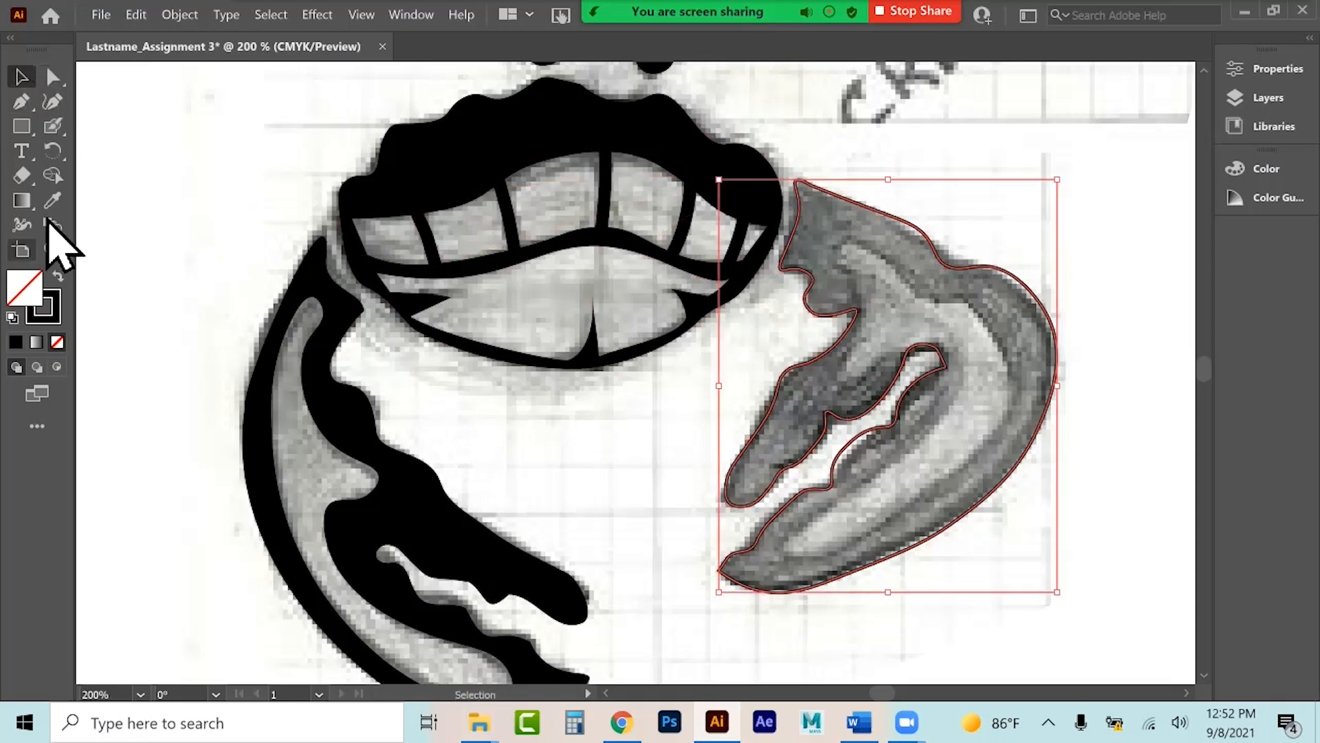
left_click(54, 76)
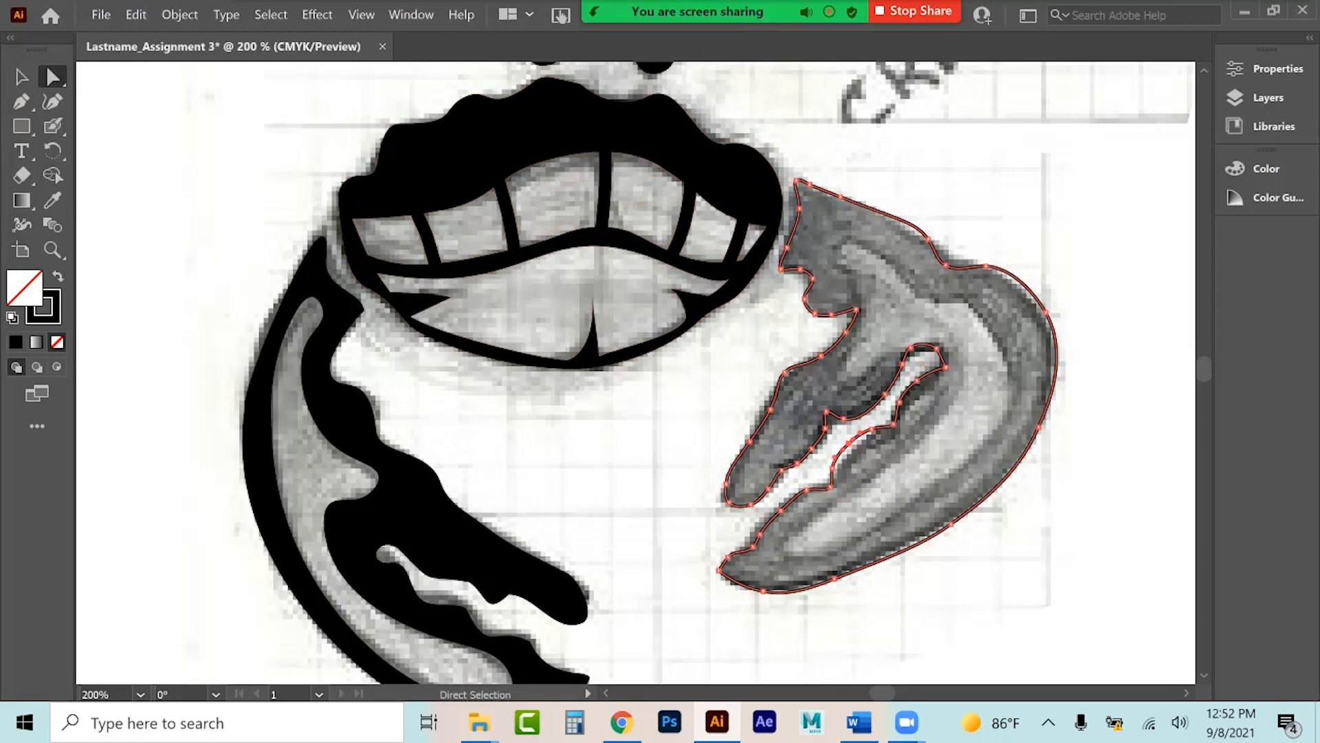
left_click(21, 77)
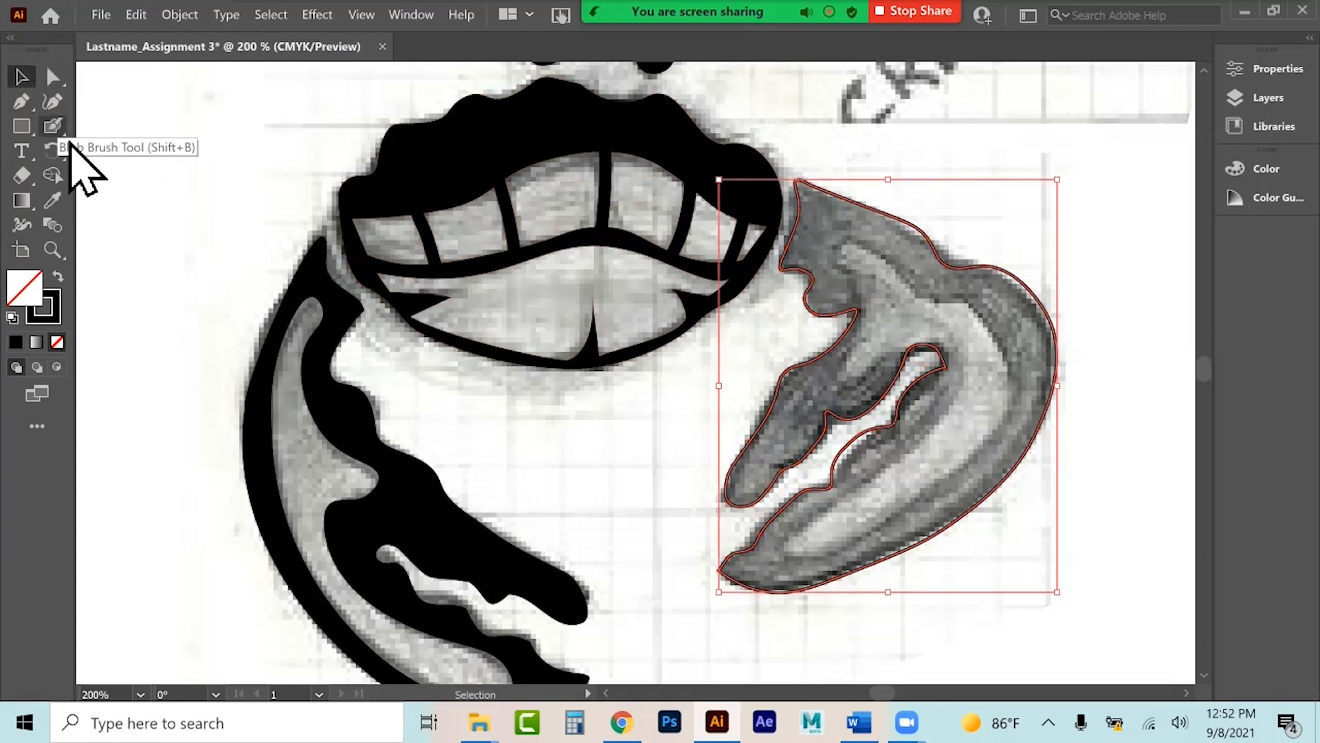
left_click(176, 207)
left_click(905, 219)
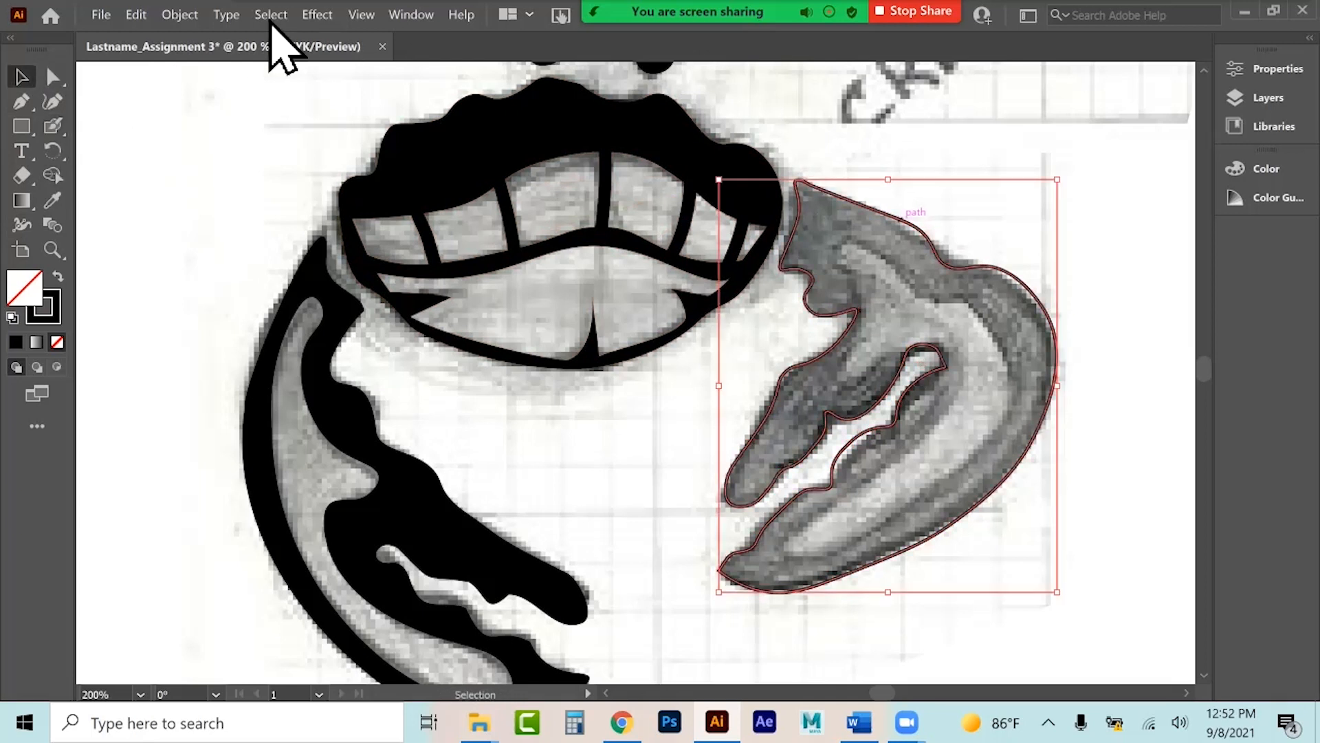
left_click(181, 15)
mouse_move(189, 399)
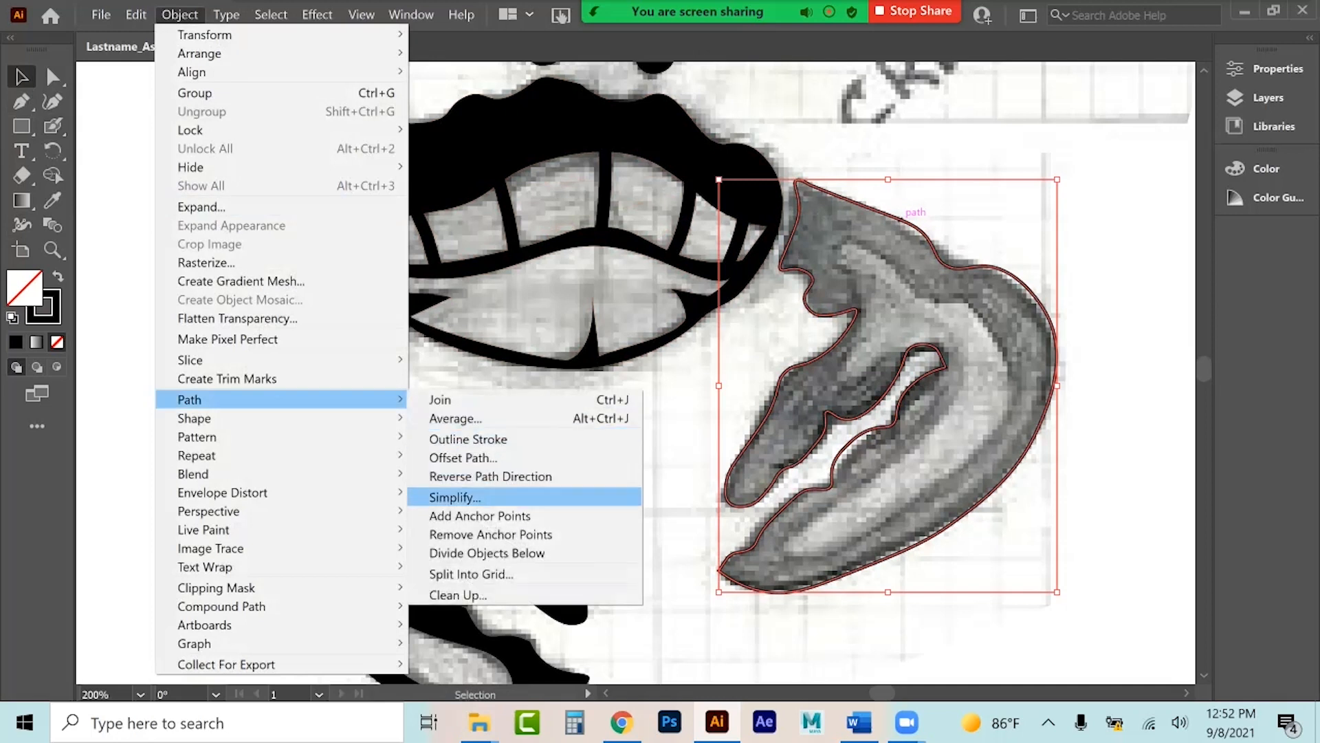
left_click(455, 496)
left_click_drag(249, 188, 229, 199)
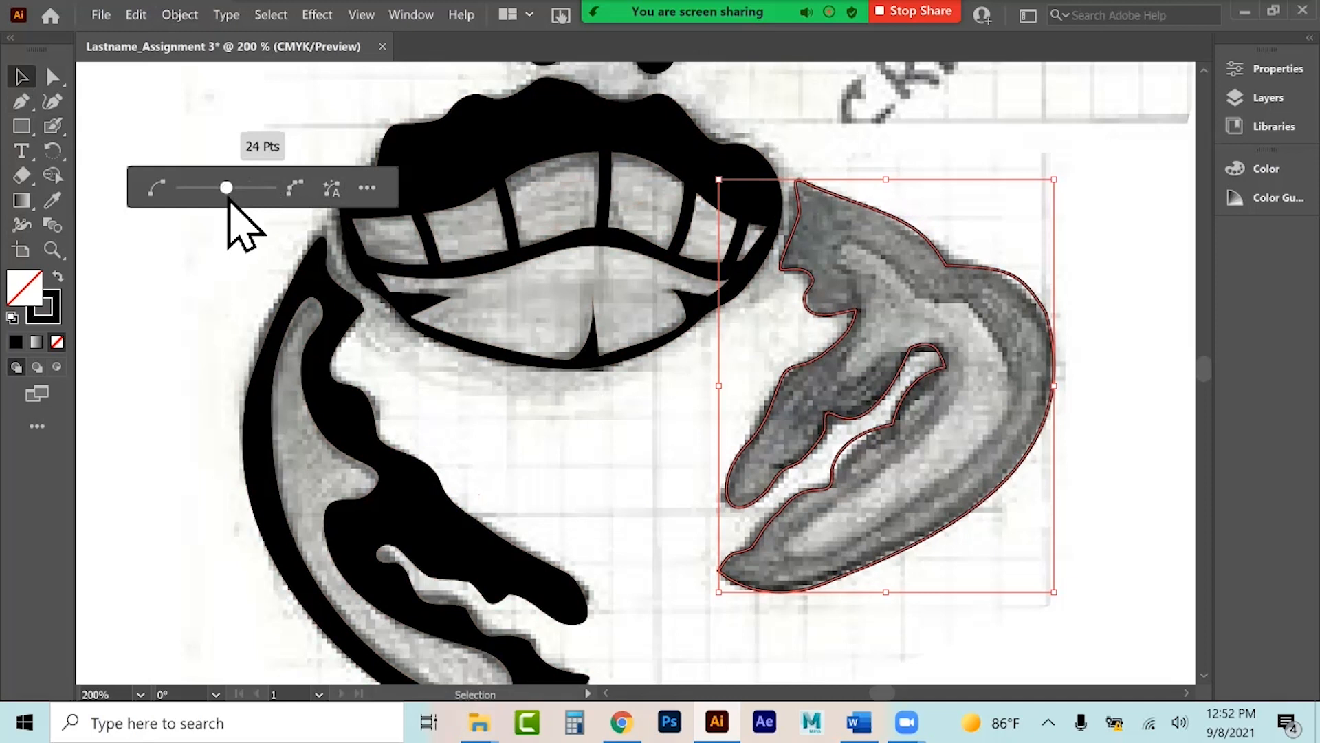
left_click(369, 190)
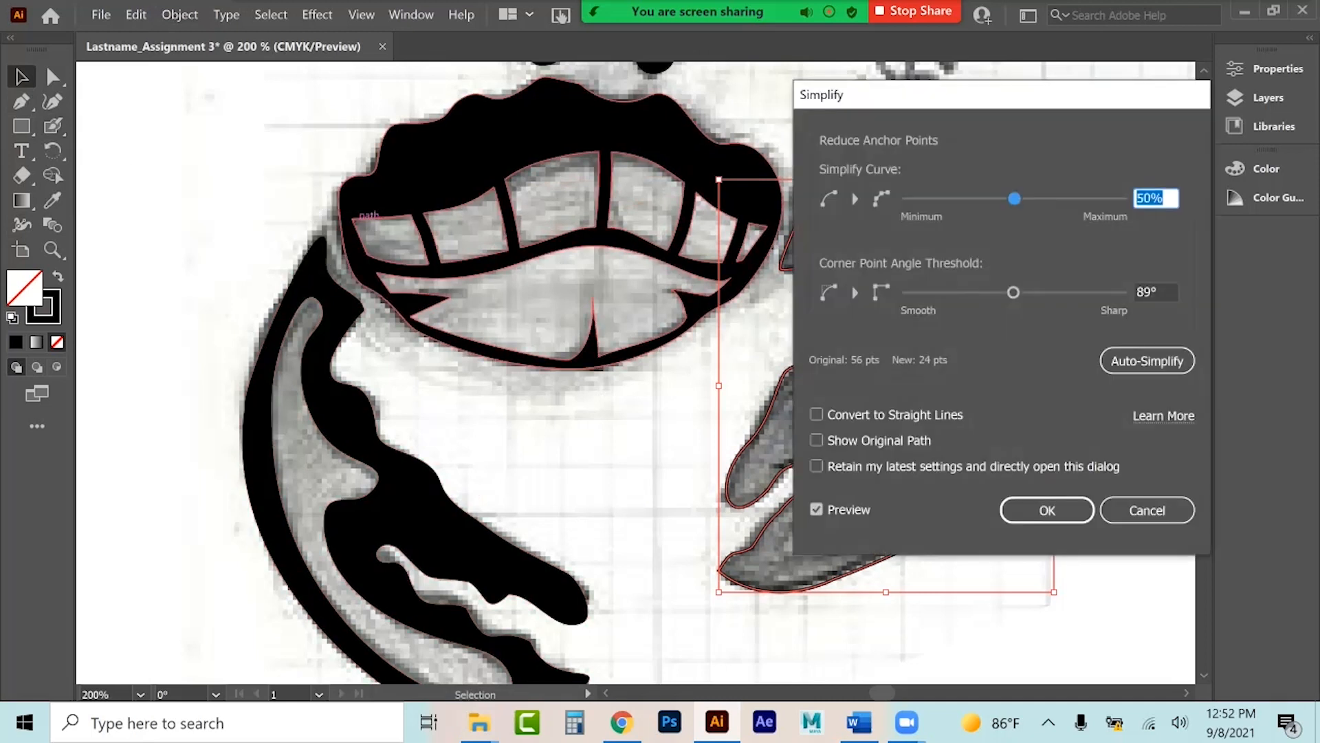
left_click(1048, 511)
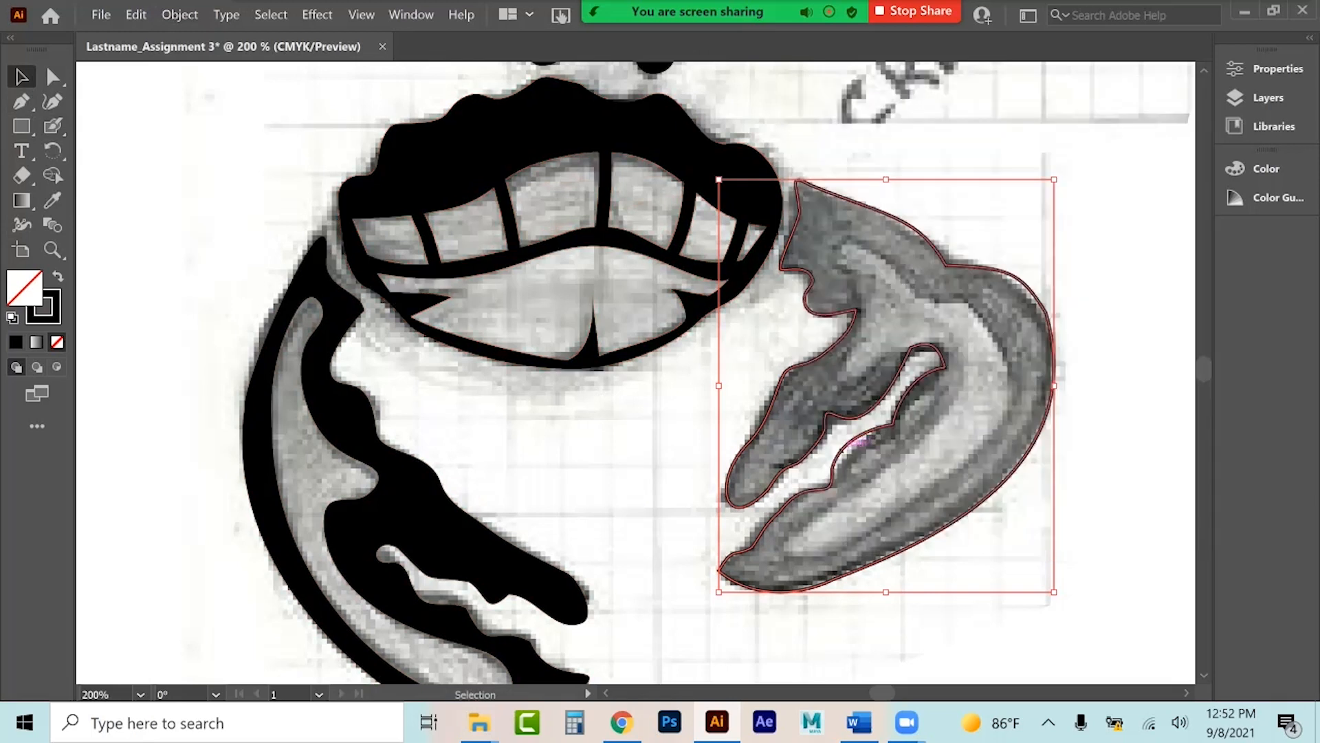
left_click(200, 175)
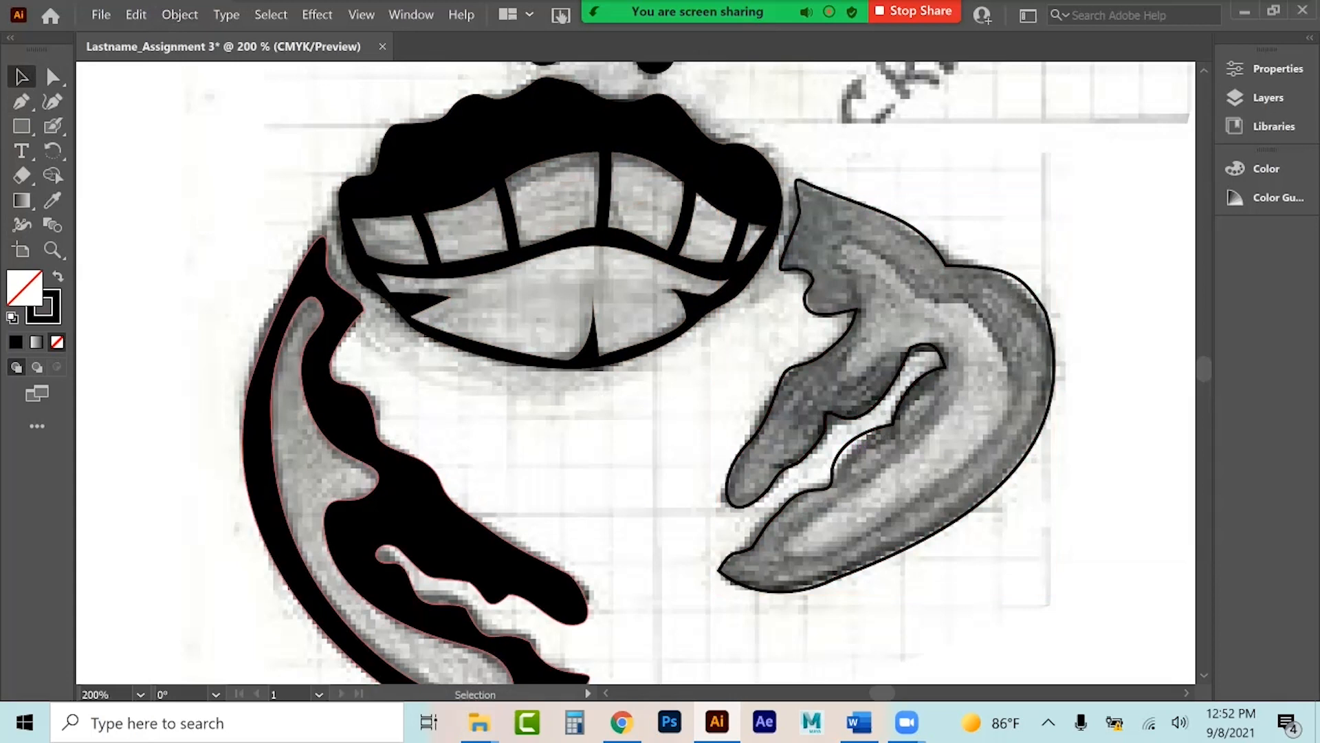
left_click(853, 450)
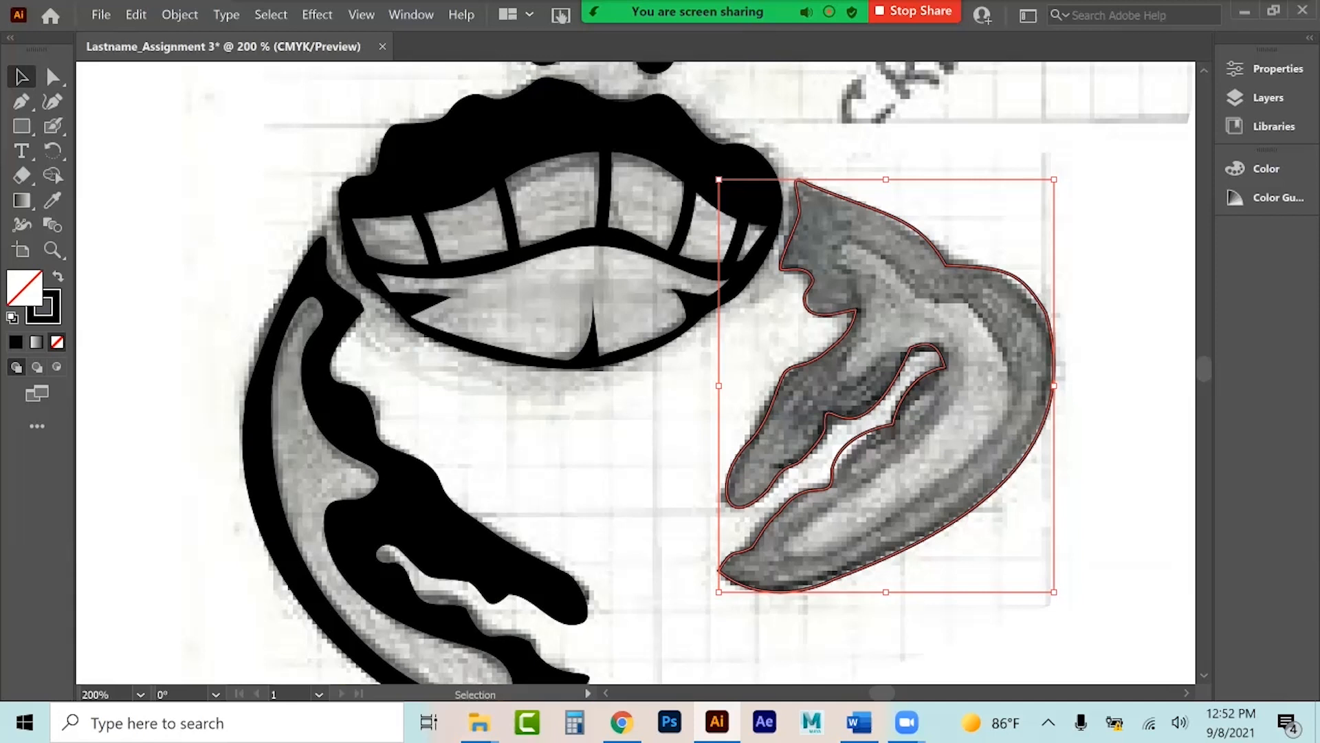
left_click(154, 117)
Start the right claw's highlight outline with the Pen tool, tracing from the arm down and around the small lobe in the upper pincer.
left_click(21, 101)
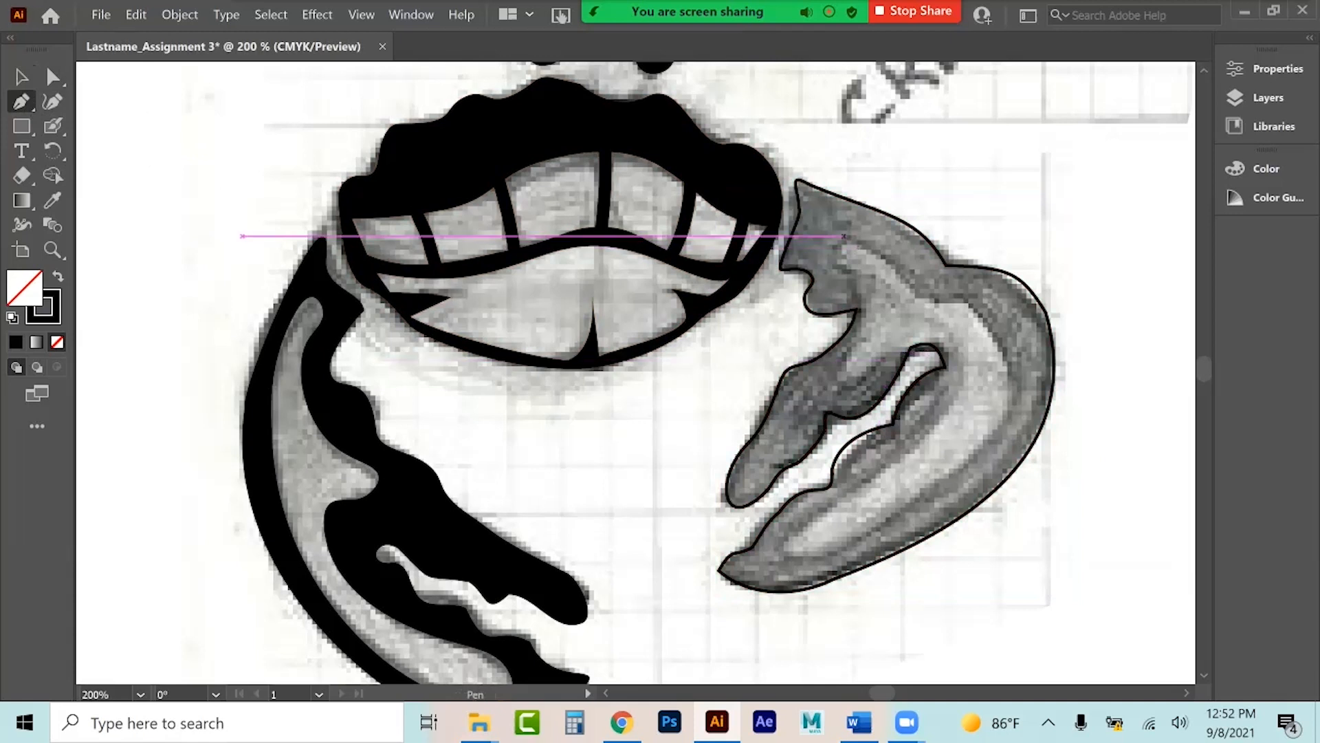
left_click(836, 261)
left_click_drag(853, 269, 866, 285)
left_click(876, 302)
left_click(871, 326)
left_click(863, 346)
left_click(840, 361)
left_click(849, 375)
left_click(865, 379)
Continue the highlight path from the lobe over and around the rounded end of the pincer gap.
left_click(882, 359)
left_click(911, 348)
left_click(925, 332)
left_click_drag(925, 332, 946, 338)
left_click(947, 338)
left_click(967, 359)
left_click(945, 366)
Trace the highlight's inner edge down the lower pincer to its narrow lower end.
left_click(933, 391)
left_click(922, 417)
left_click(902, 447)
left_click(870, 475)
left_click(830, 500)
left_click(792, 537)
left_click(792, 549)
Trace the highlight's outer edge from the lower pincer's end back up along the curved back of the claw.
left_click(844, 550)
left_click(887, 526)
left_click(925, 499)
left_click(963, 468)
left_click(998, 433)
left_click(1009, 405)
left_click(1014, 369)
left_click(1009, 337)
Trace the highlight's upper edge back along the arm and close the path at its starting point.
left_click(990, 318)
left_click(978, 302)
left_click(957, 297)
left_click(930, 297)
left_click(910, 271)
left_click(887, 251)
left_click(856, 237)
left_click(834, 236)
left_click(836, 261)
key("v")
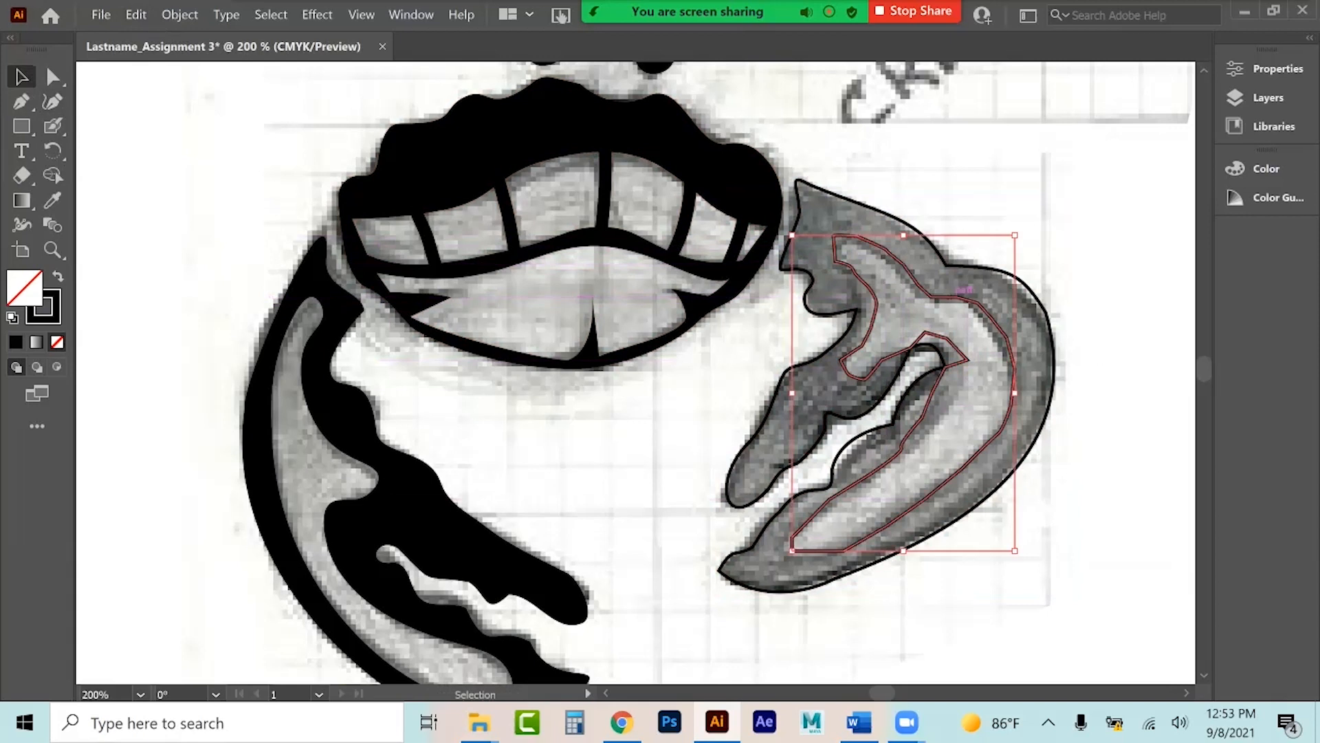
Simplify the highlight path with a 12% curve setting and a 13° corner point angle threshold.
left_click(199, 17)
mouse_move(227, 400)
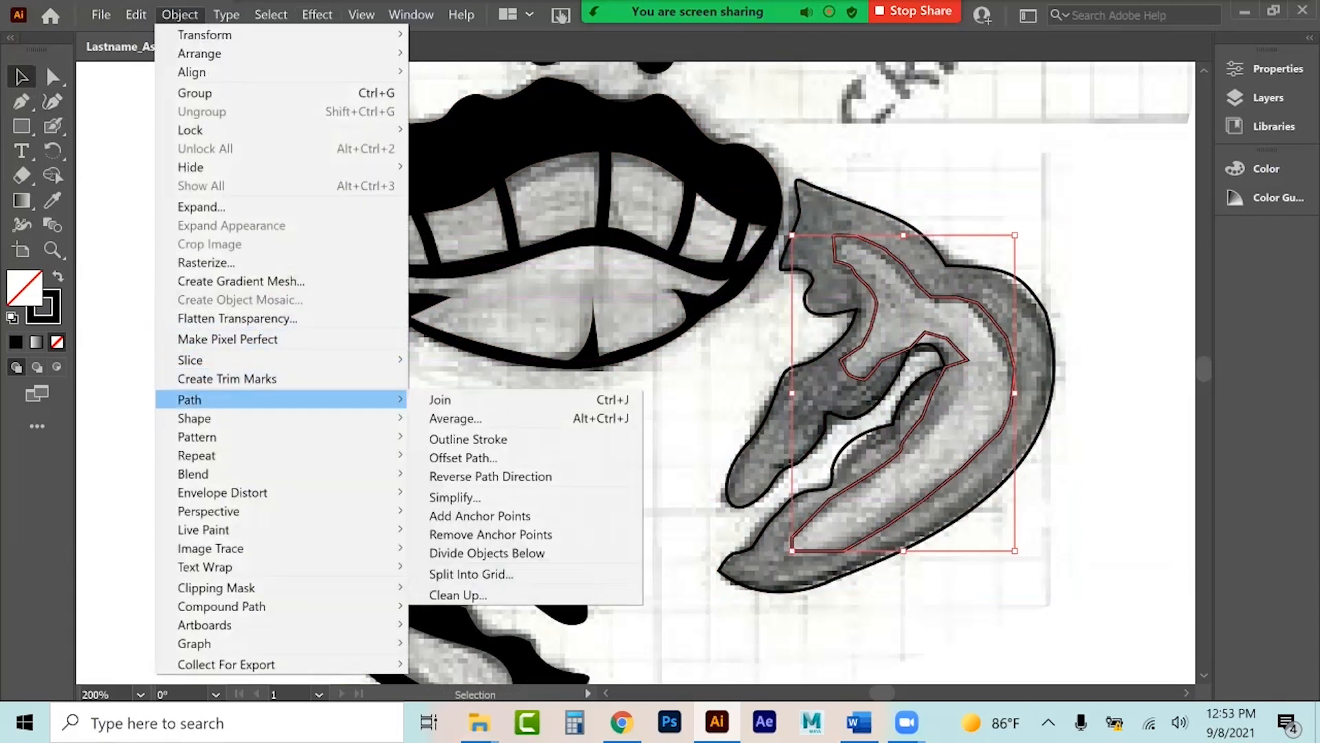
left_click(454, 497)
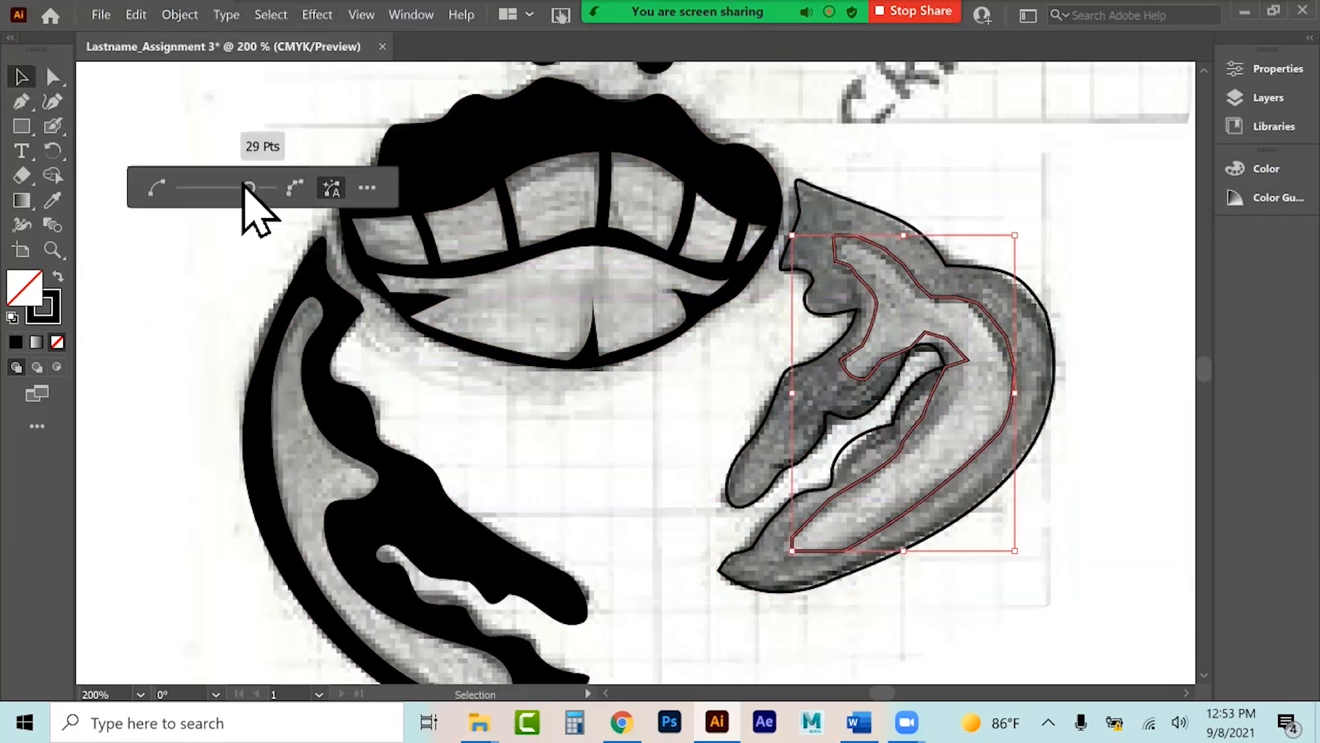
left_click_drag(246, 187, 189, 194)
left_click(365, 198)
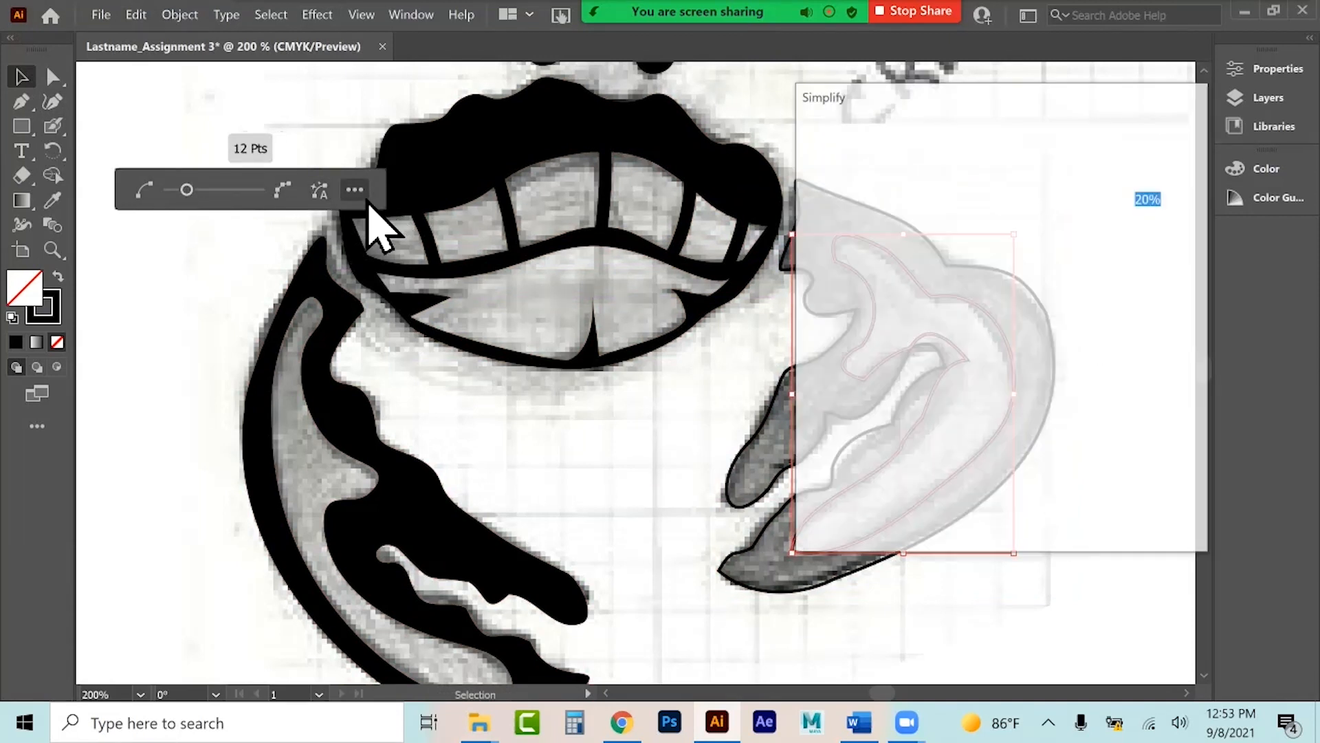
key("Tab")
type("13")
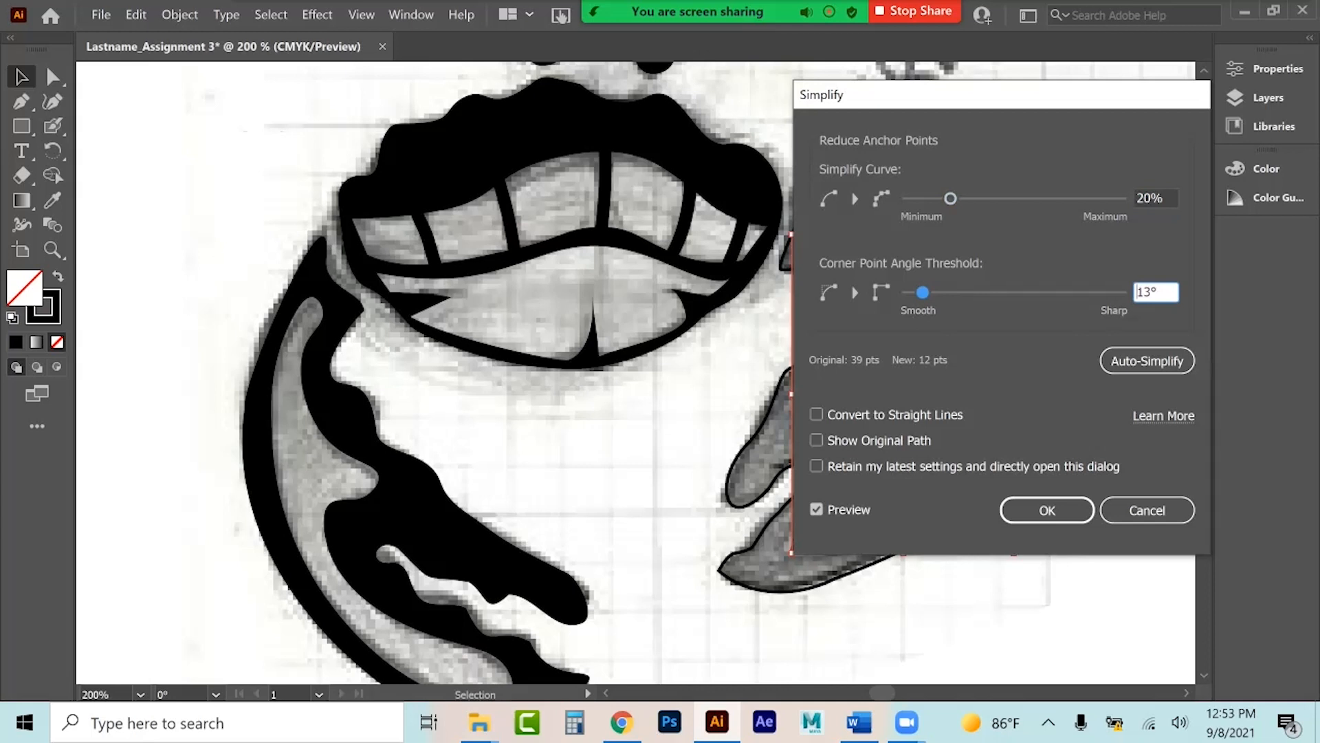
key("shift+Tab")
type("12")
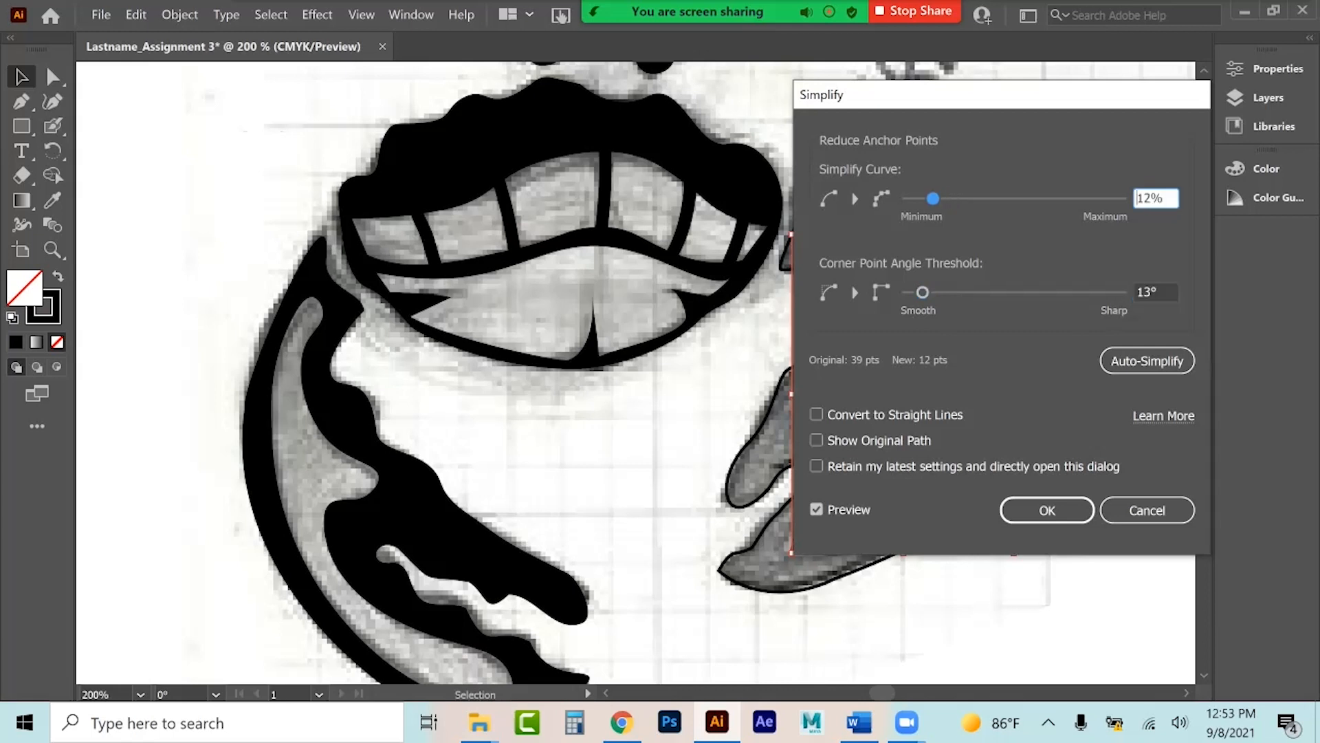
left_click_drag(981, 103, 1108, 71)
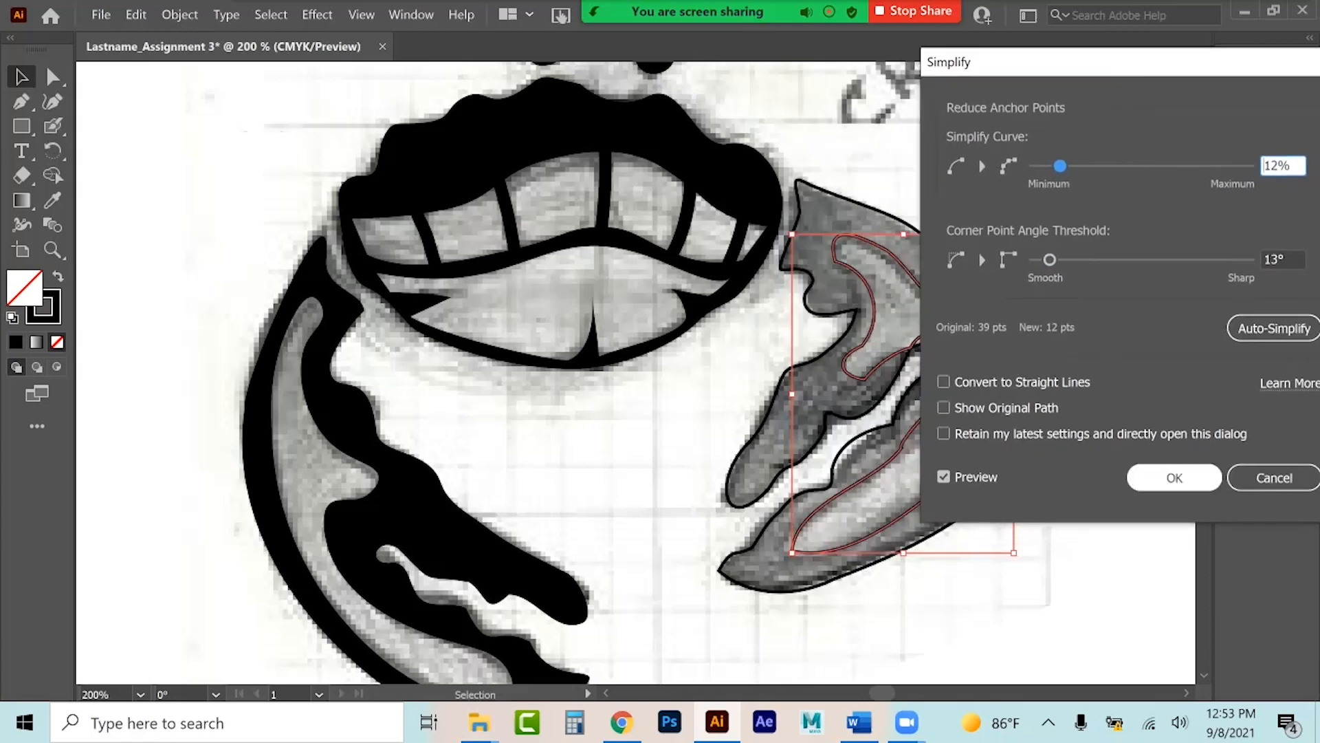
key("Return")
Reshape the highlight's upper bend and round off its lower tip by adjusting anchor points and handles.
left_click(53, 77)
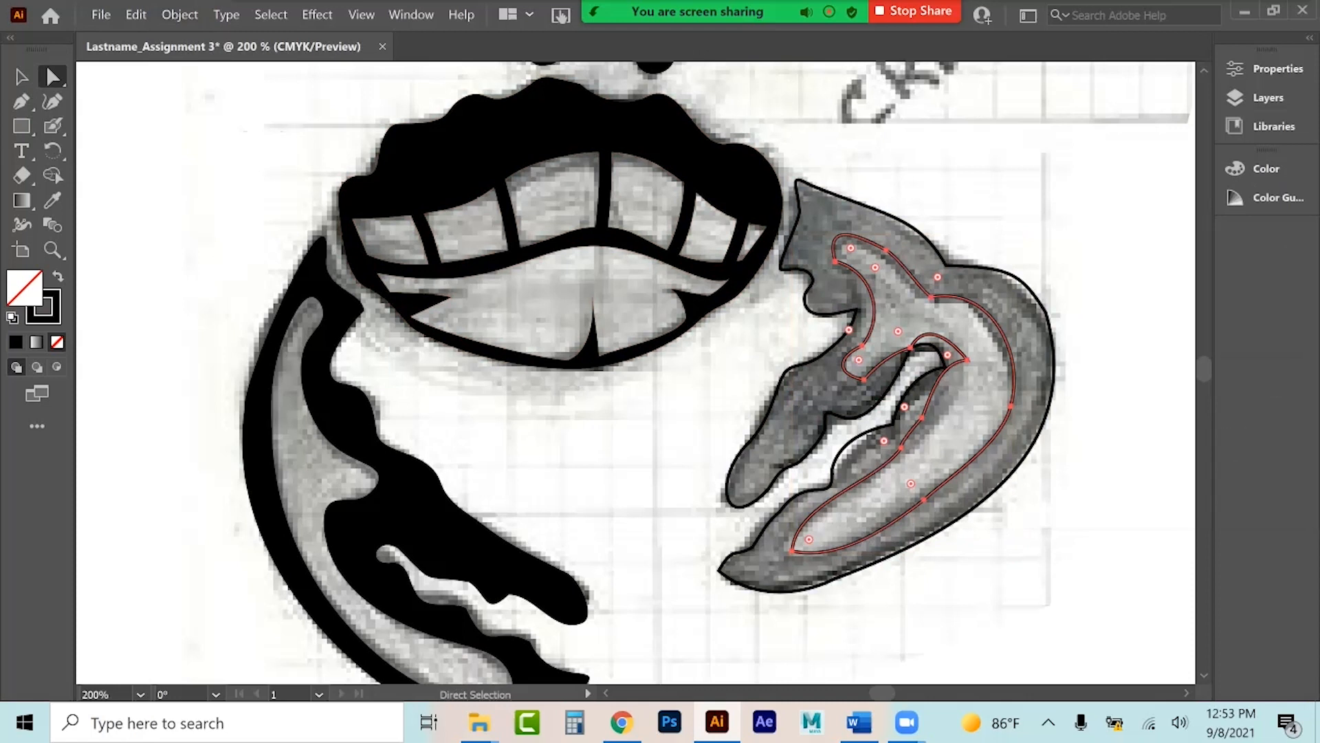
left_click(862, 345)
left_click_drag(886, 314, 990, 298)
left_click(792, 551)
mouse_move(832, 559)
left_mouse_down()
mouse_move(834, 579)
mouse_move(817, 565)
left_mouse_up()
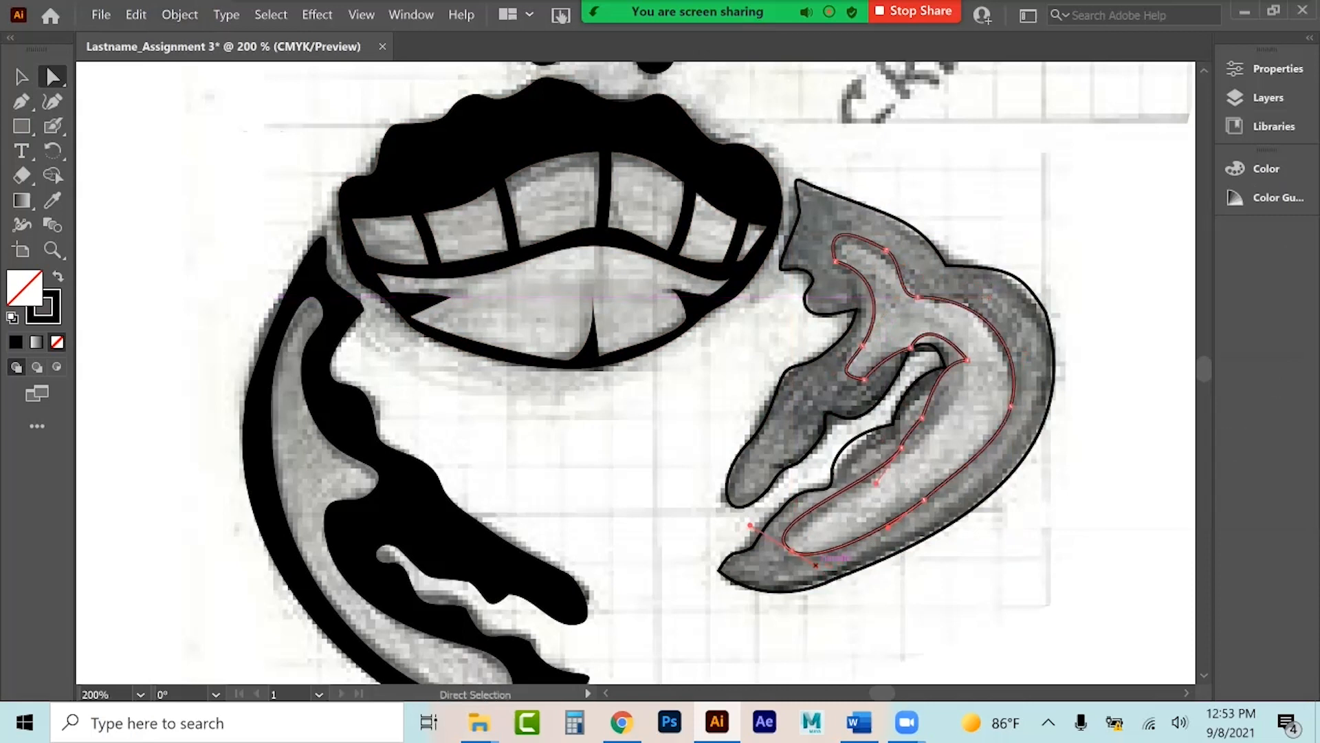
left_click_drag(751, 525, 768, 536)
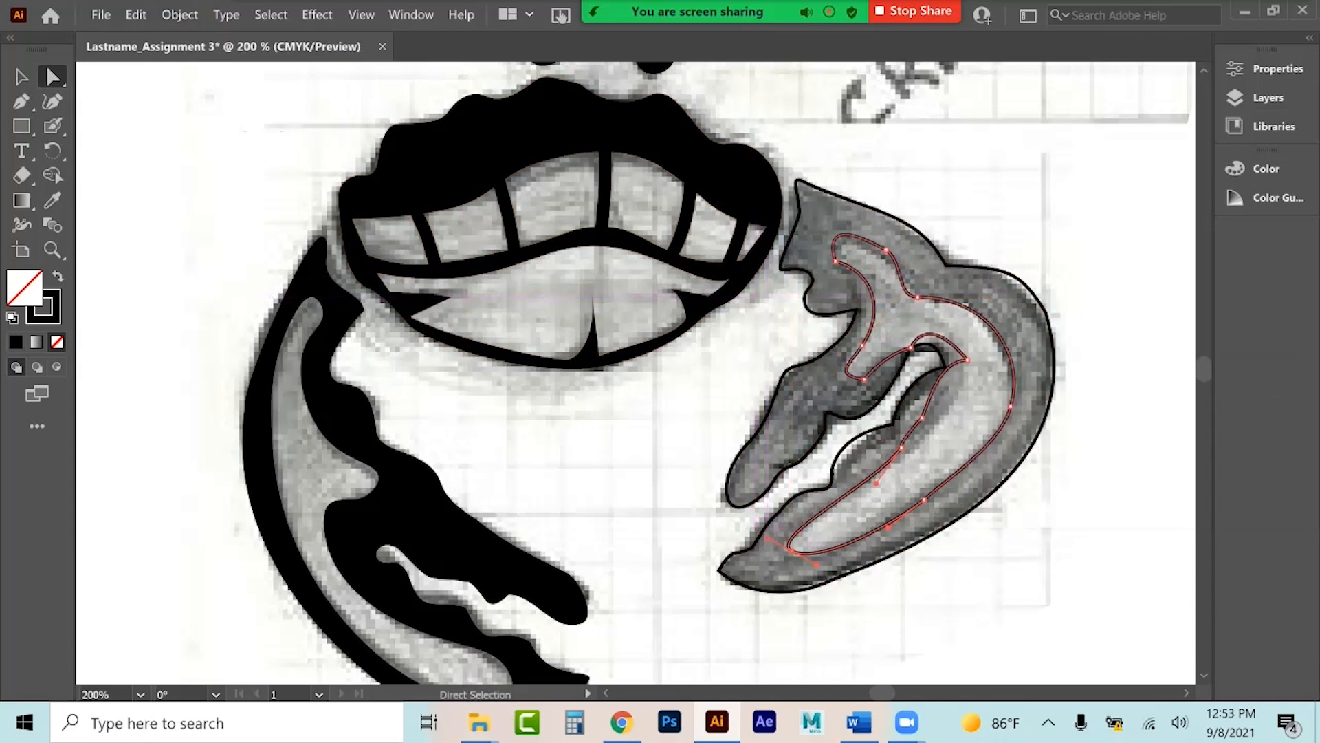
Delete surplus anchor points on the highlight beside the pincer gap and bend the remaining curve over the gap's rounded end.
left_click(922, 418)
left_click(21, 101)
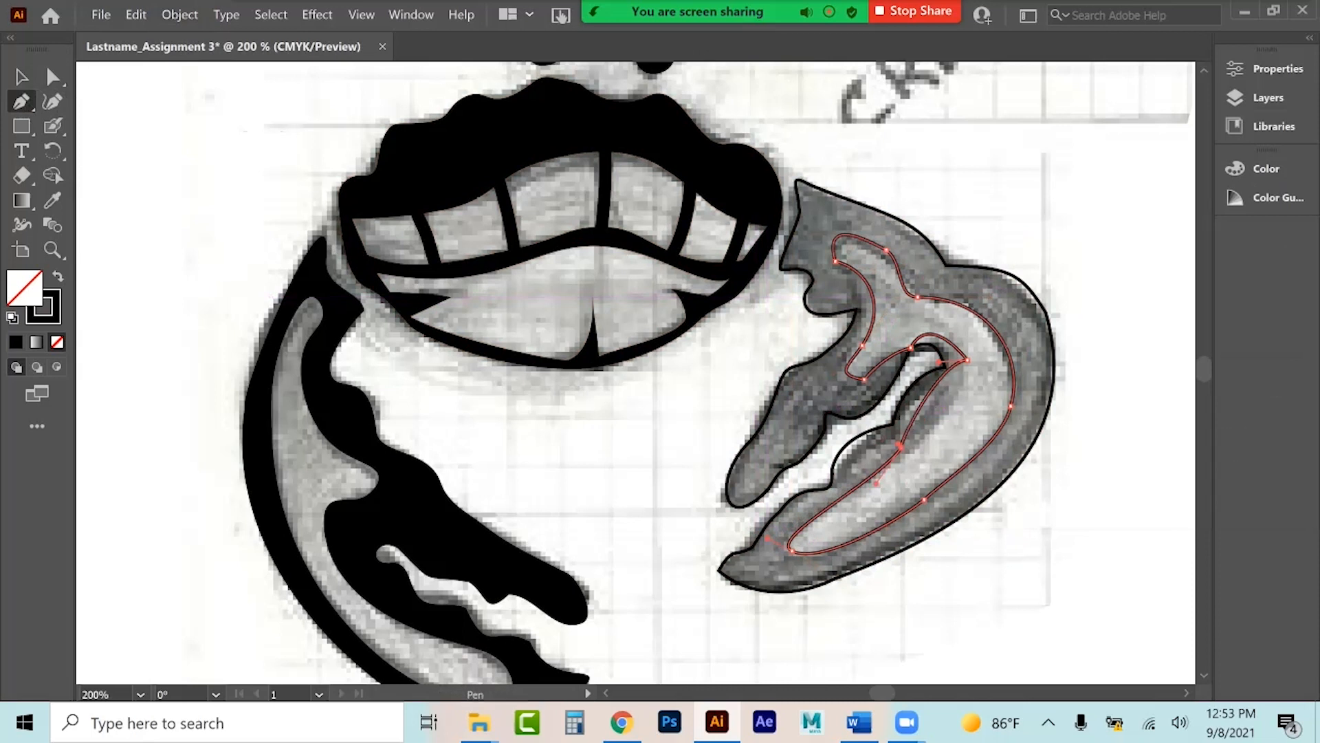
left_click(922, 417)
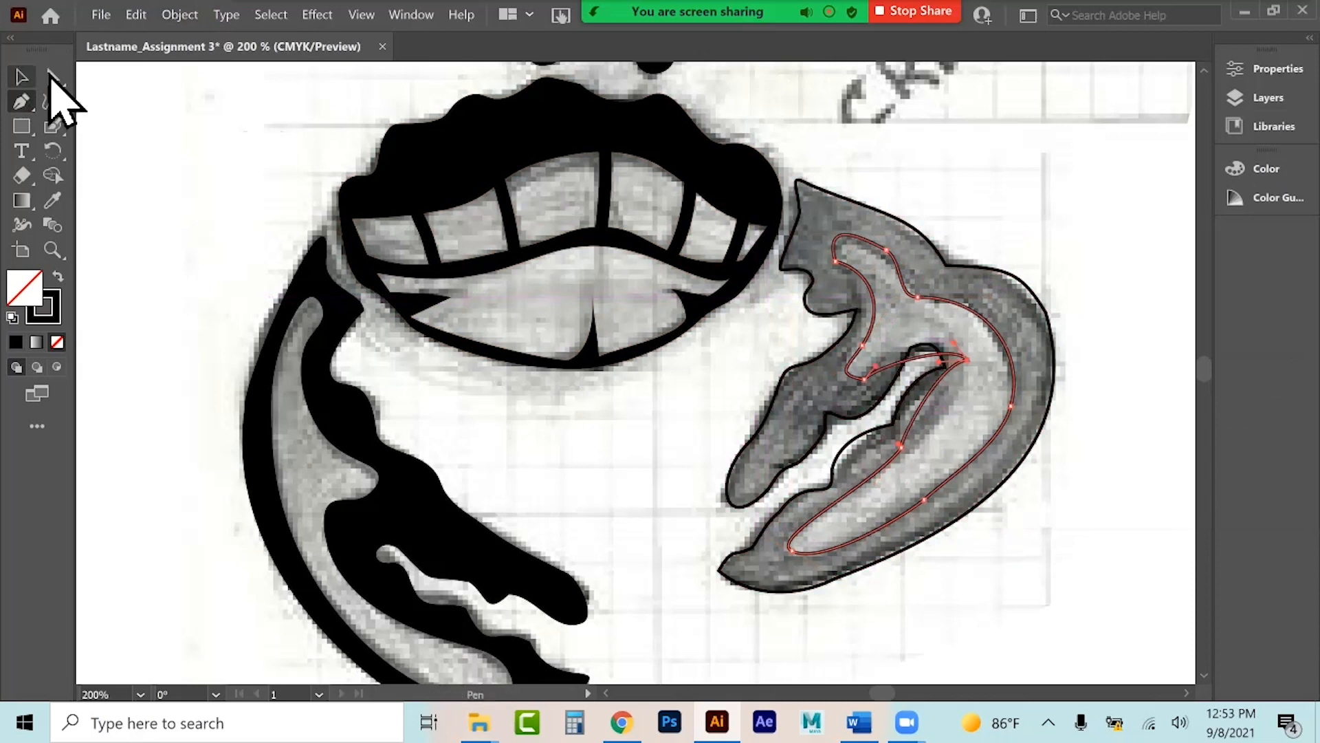
left_click(53, 76)
left_click(950, 360)
mouse_move(939, 361)
left_mouse_down()
mouse_move(916, 297)
mouse_move(943, 361)
mouse_move(954, 346)
left_mouse_up()
left_click(956, 352)
left_click_drag(937, 285, 936, 298)
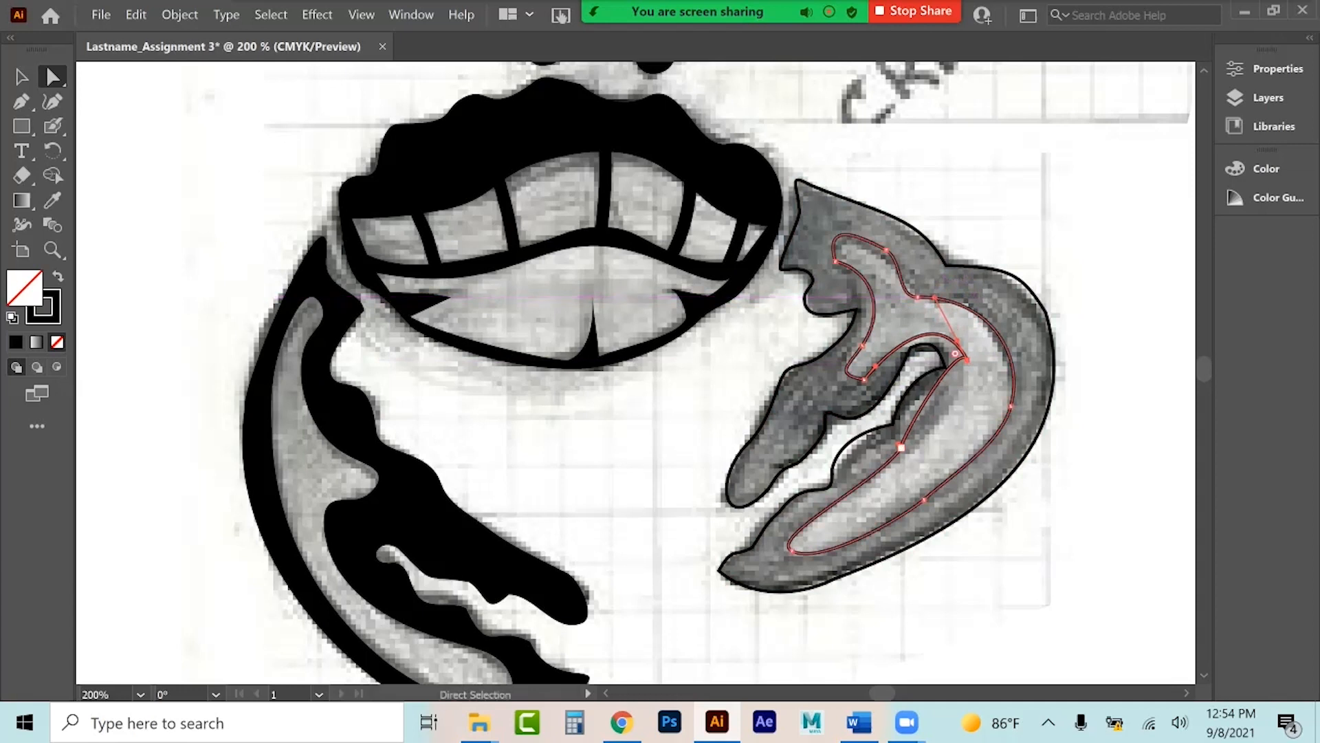
Replace the highlight's sharp corner at the gap's end with a new anchor point and curve it smoothly around the gap.
left_click(22, 101)
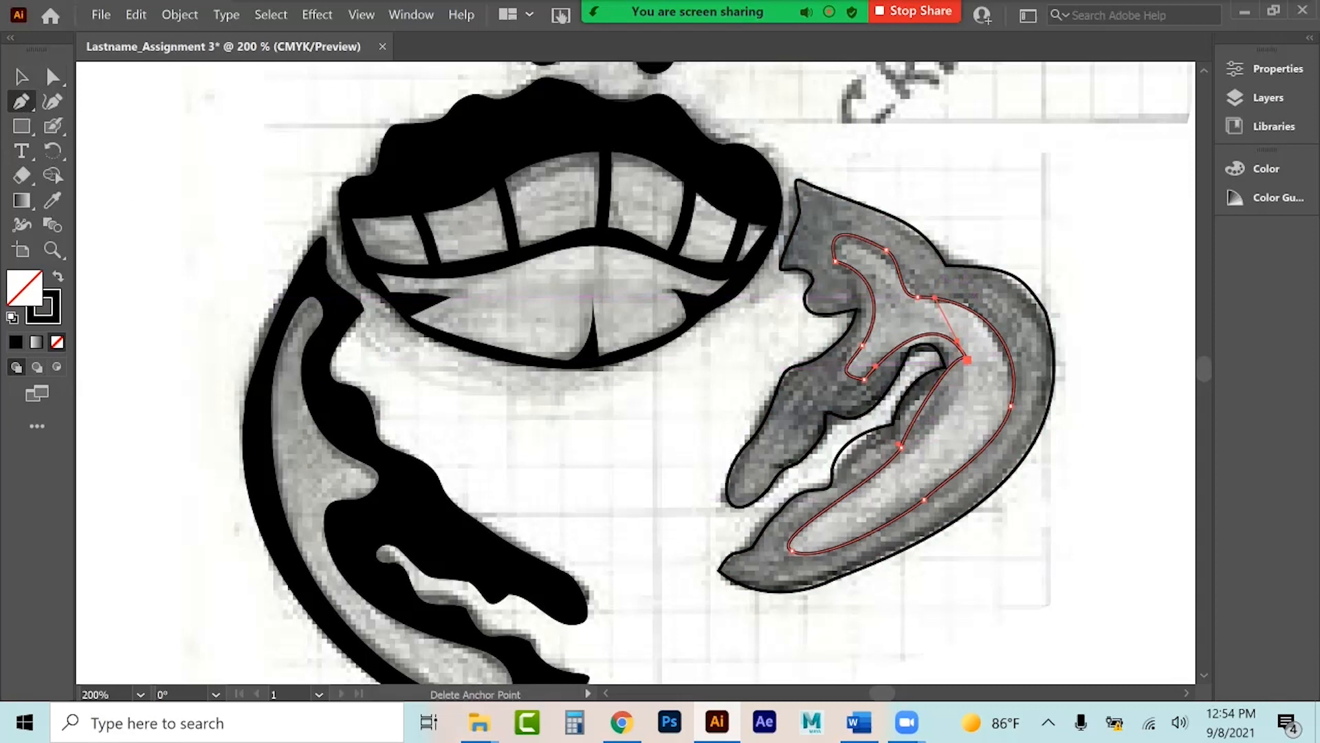
left_click(945, 368)
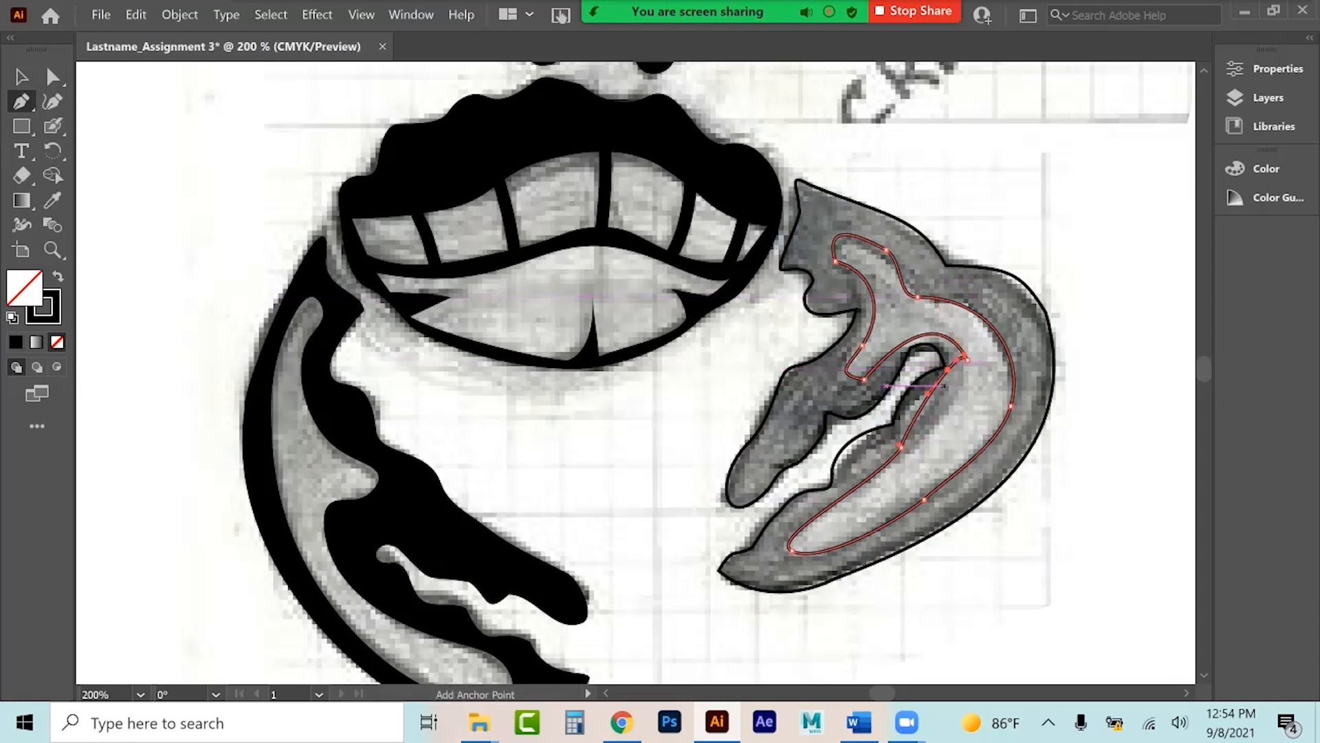
left_click(967, 358)
left_click(60, 80)
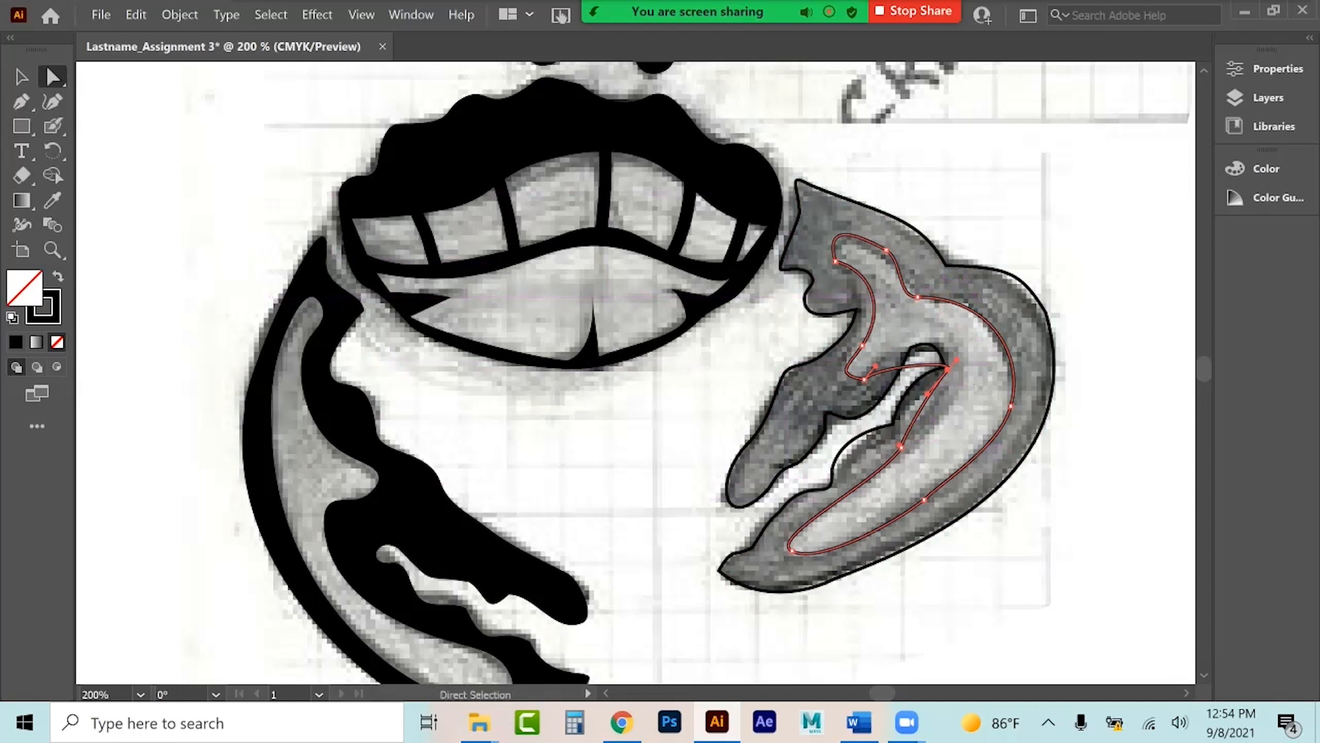
left_click_drag(957, 359, 960, 289)
left_click_drag(943, 401, 964, 369)
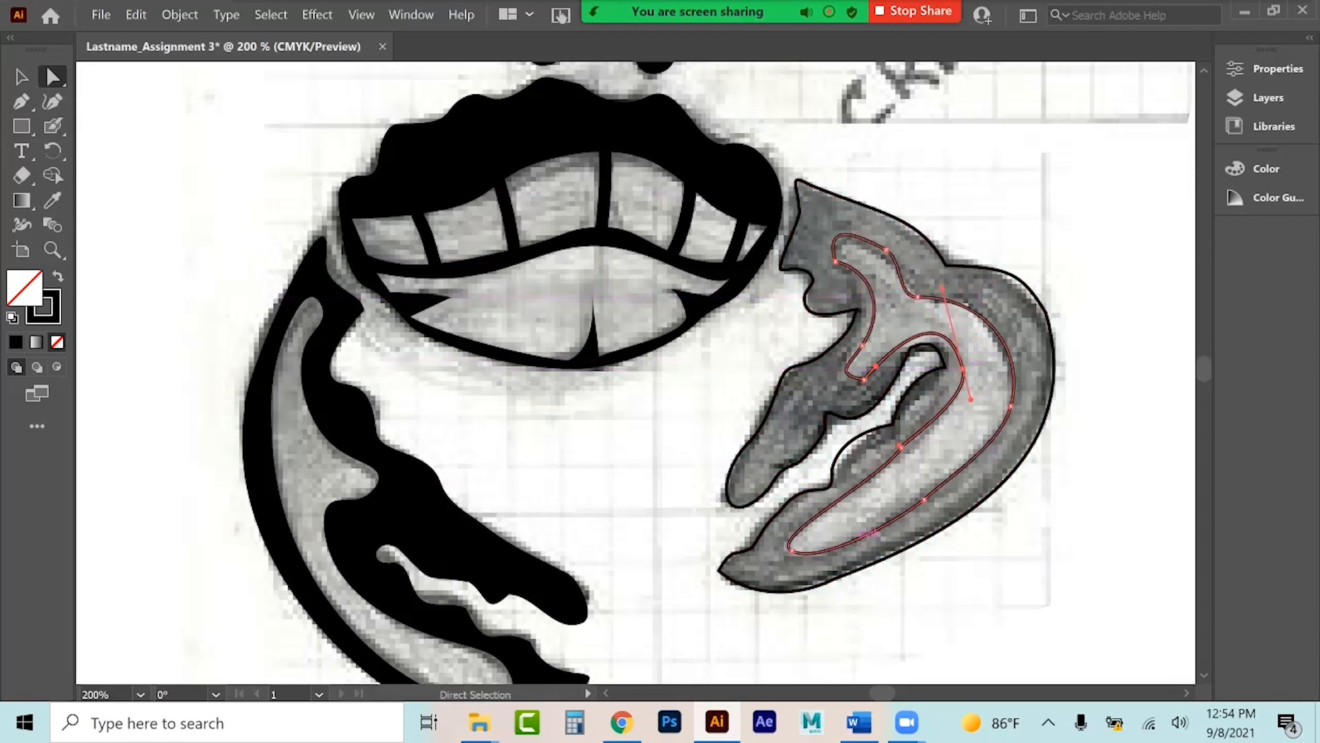
left_click(21, 76)
left_click(208, 183)
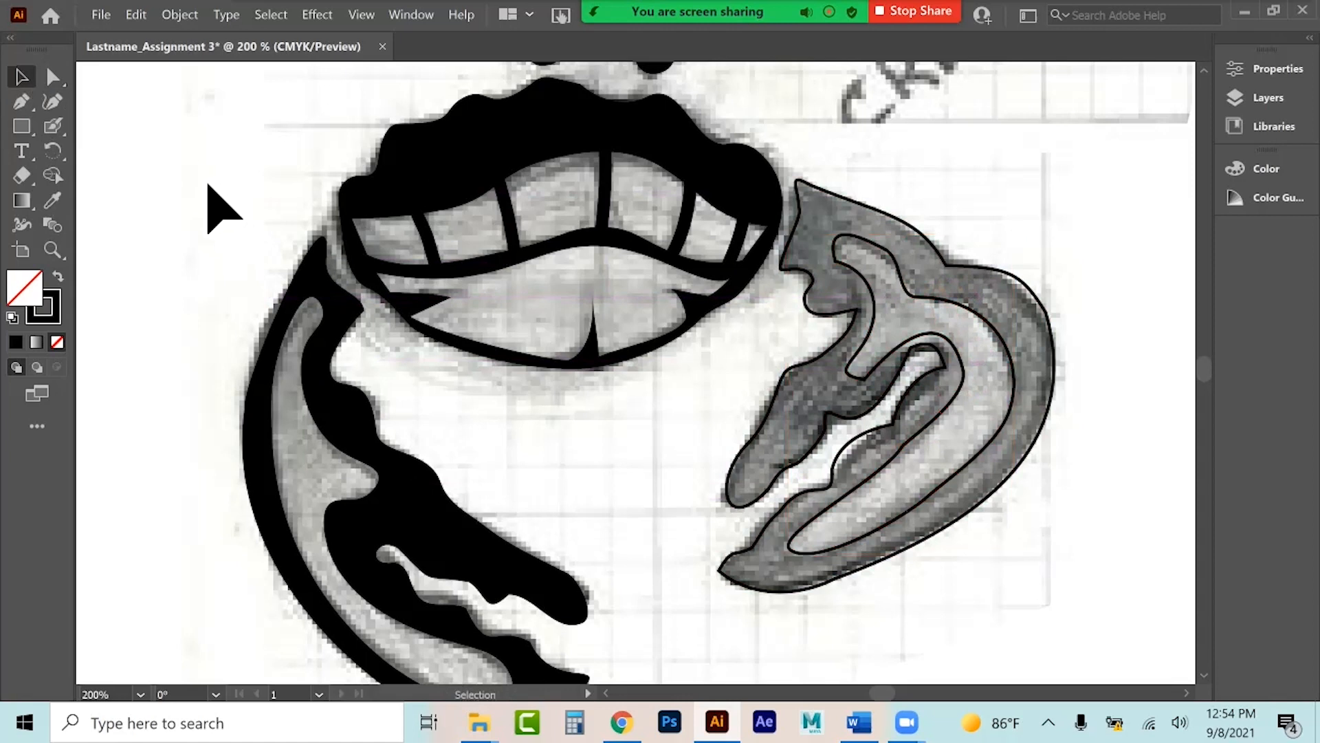
Cut the highlight shape out of the right claw outline and swap the black stroke for a black fill.
left_click(932, 299)
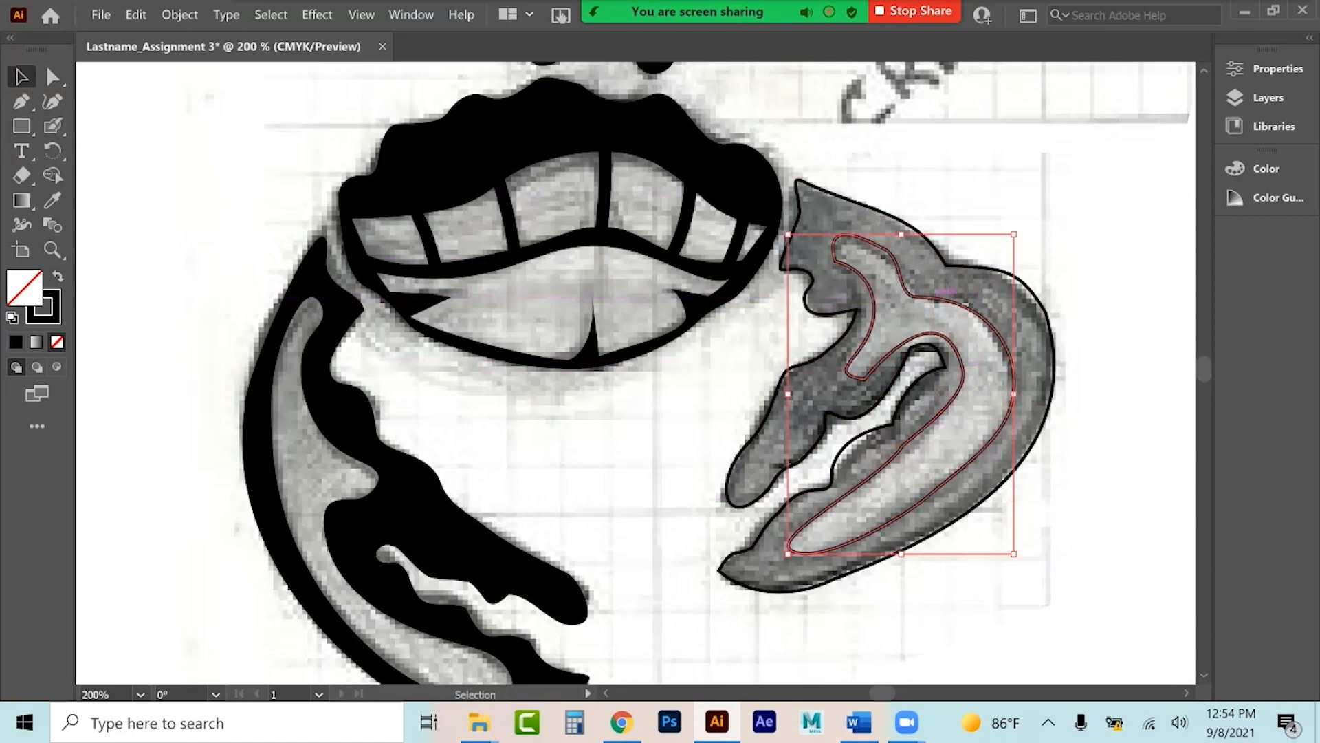
left_click(1034, 293, "shift")
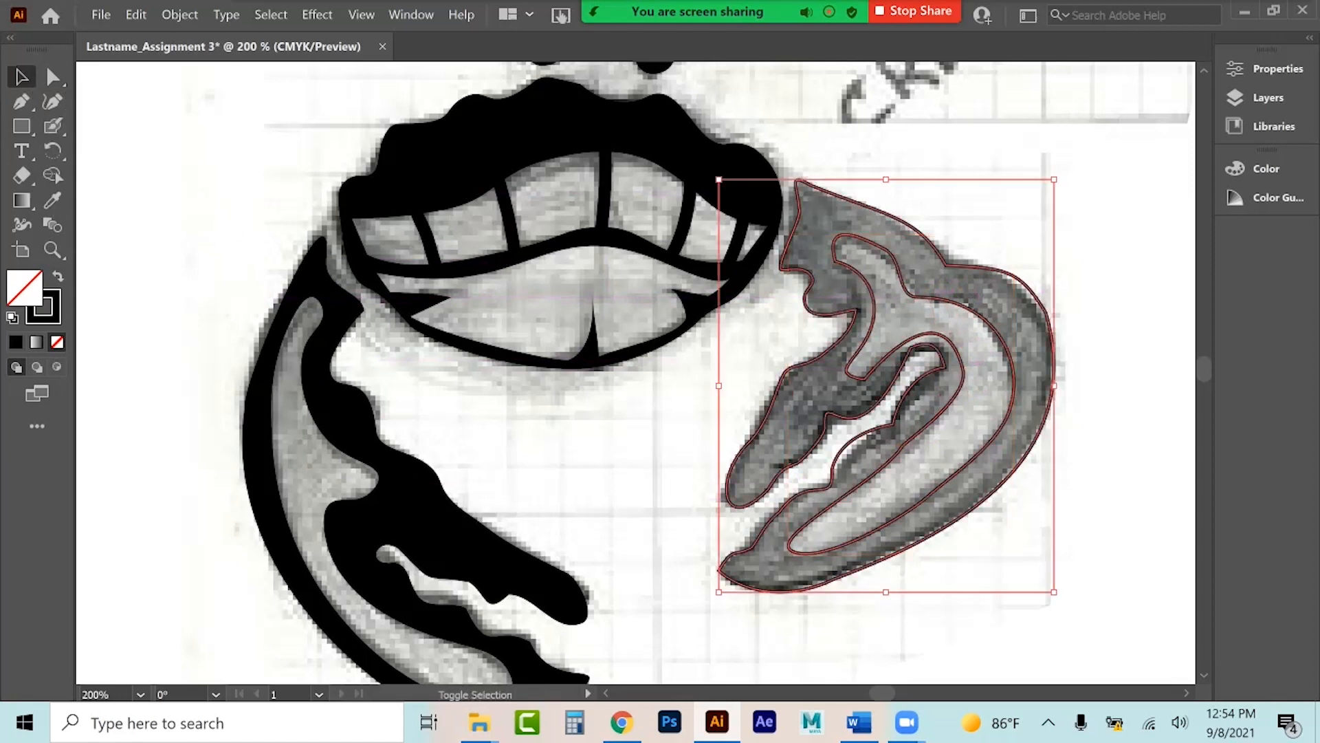
left_click(1265, 69)
left_click_drag(1207, 227, 1207, 309)
left_click(1011, 435)
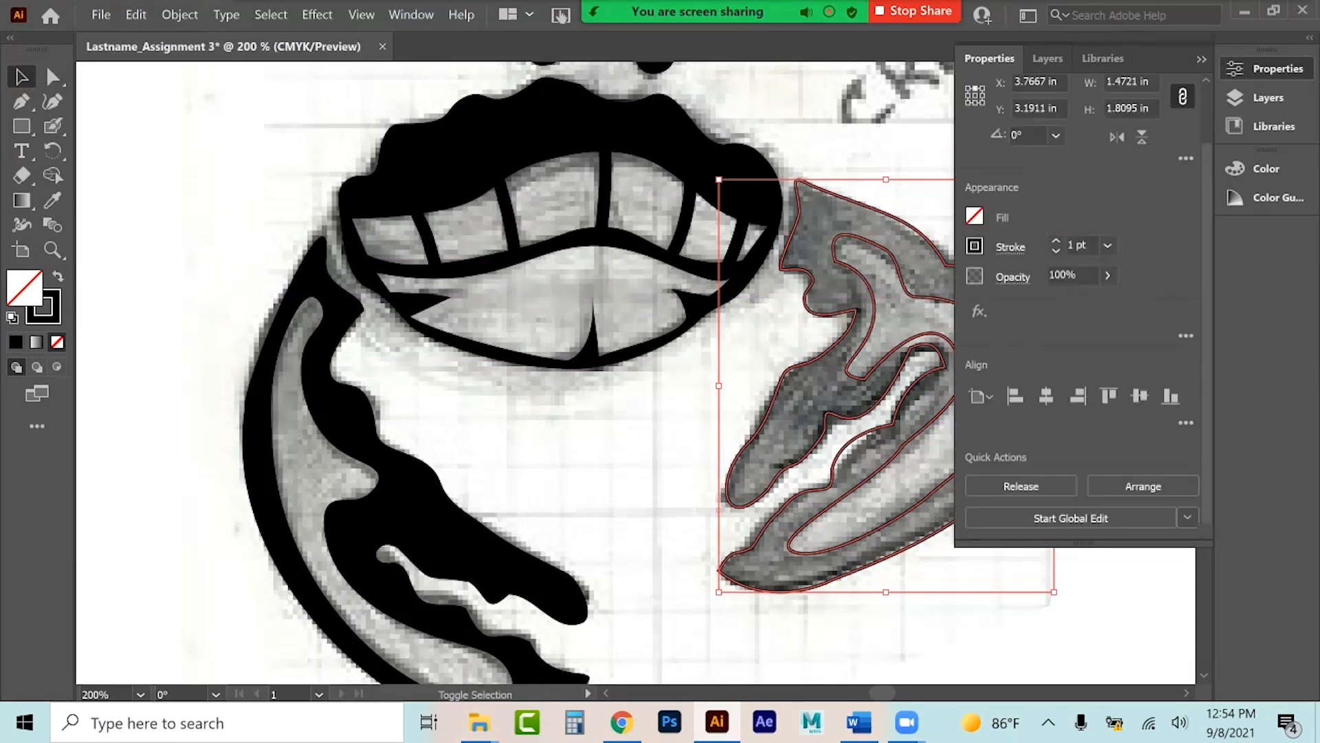
key("shift+x")
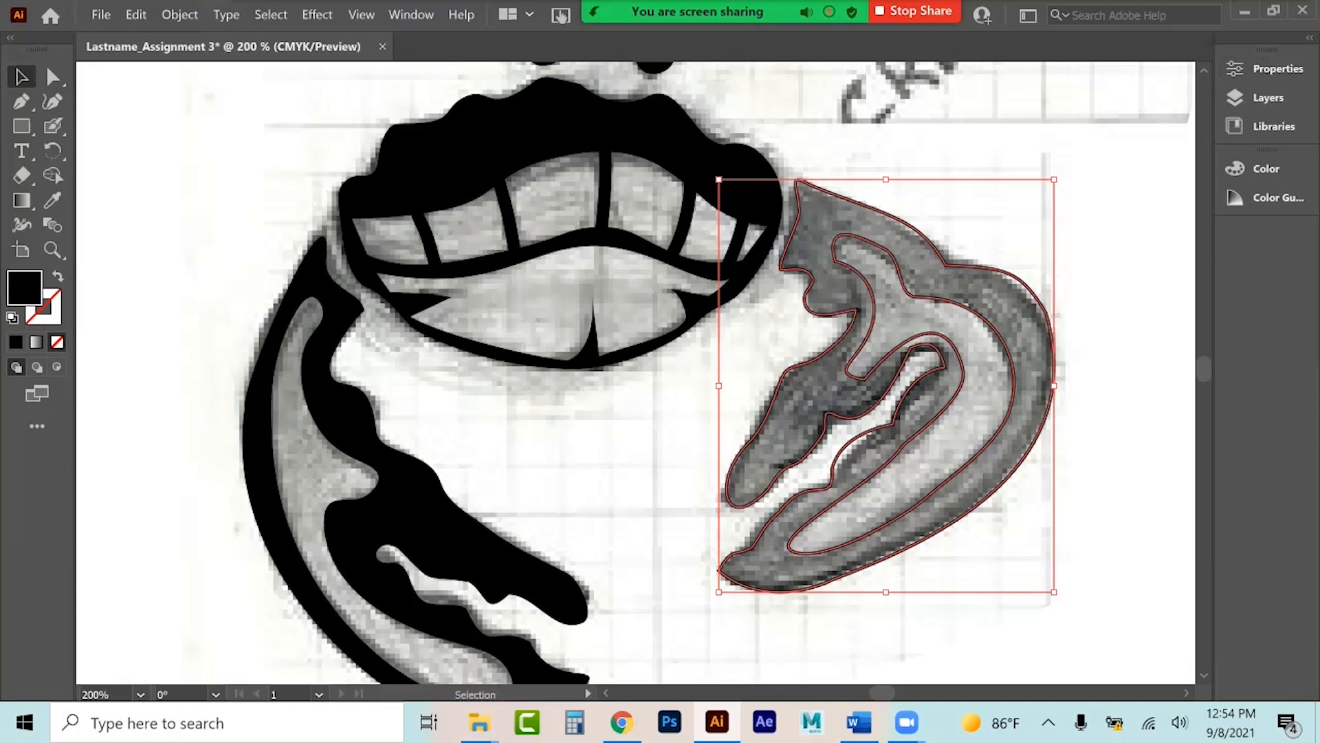
Add the text CRAB SHACK beside the sketched lettering above the right claw.
key("ctrl+shift+a")
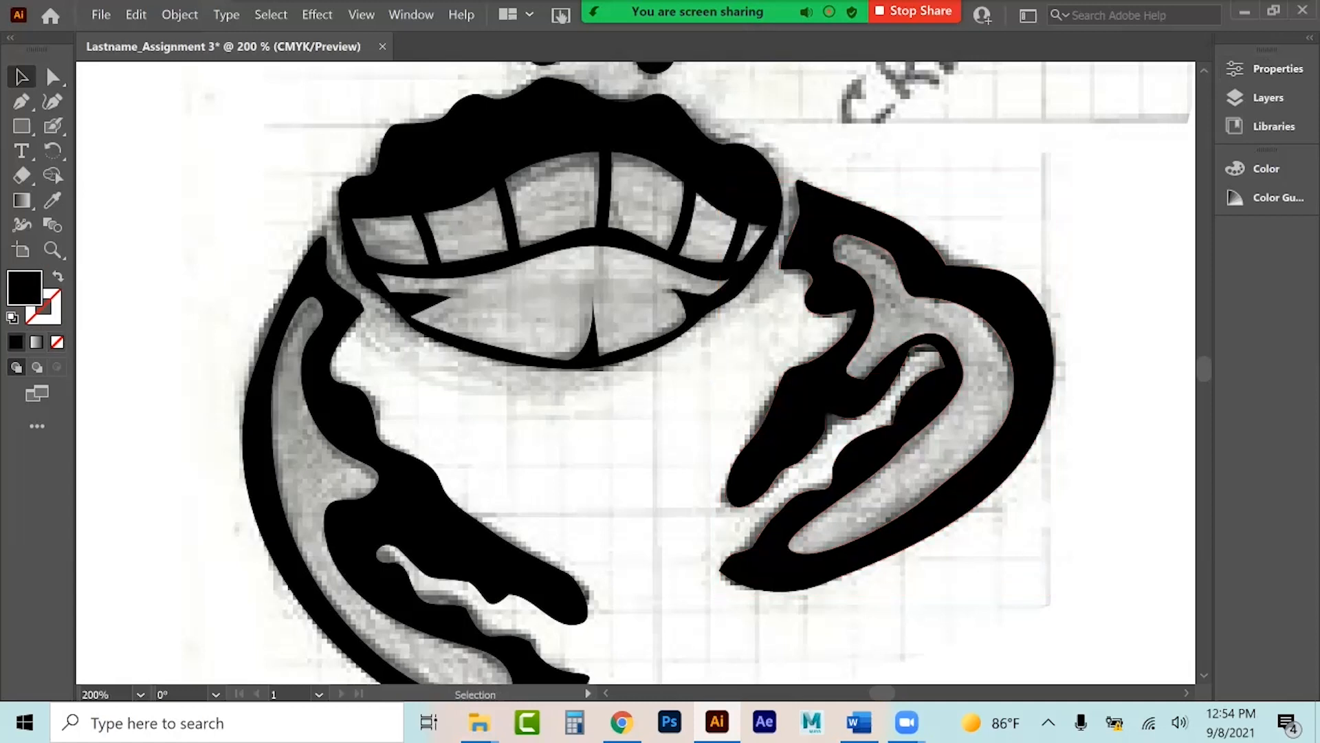
scroll(636, 371, "up", 5)
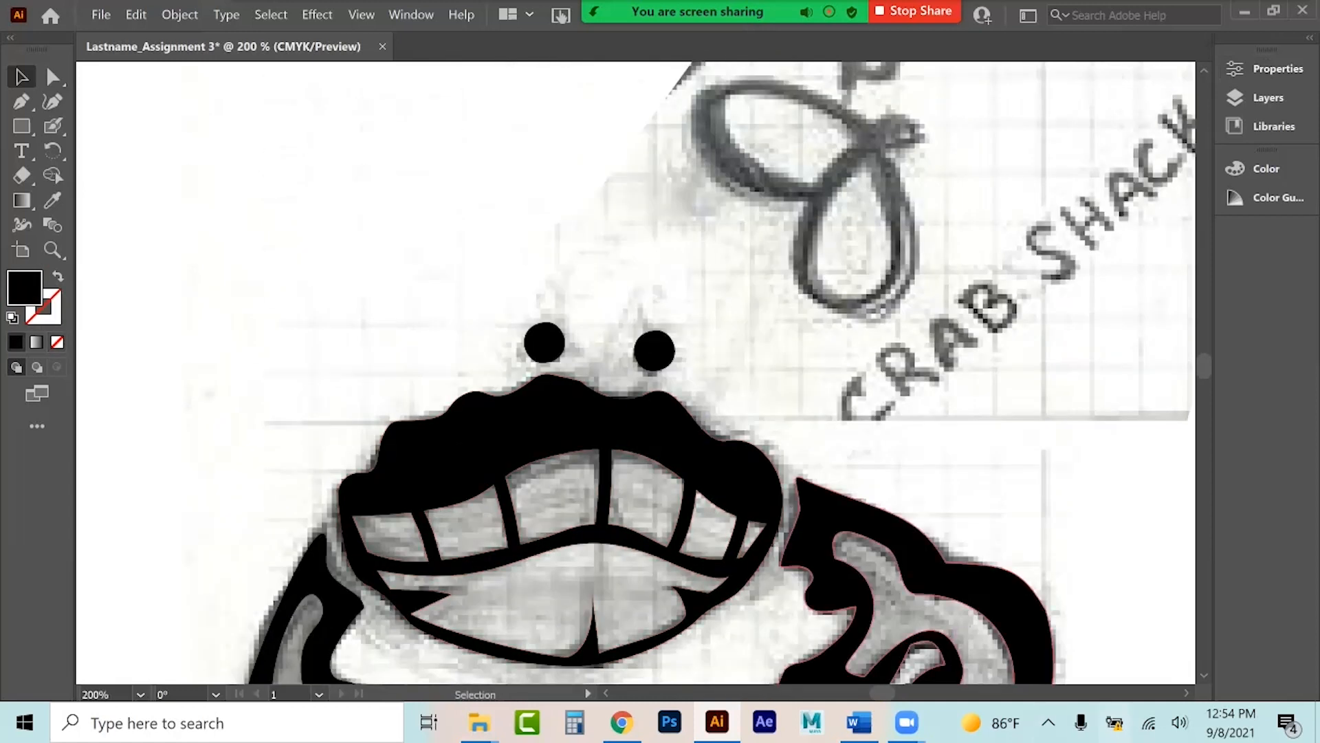
scroll(636, 371, "right", 6)
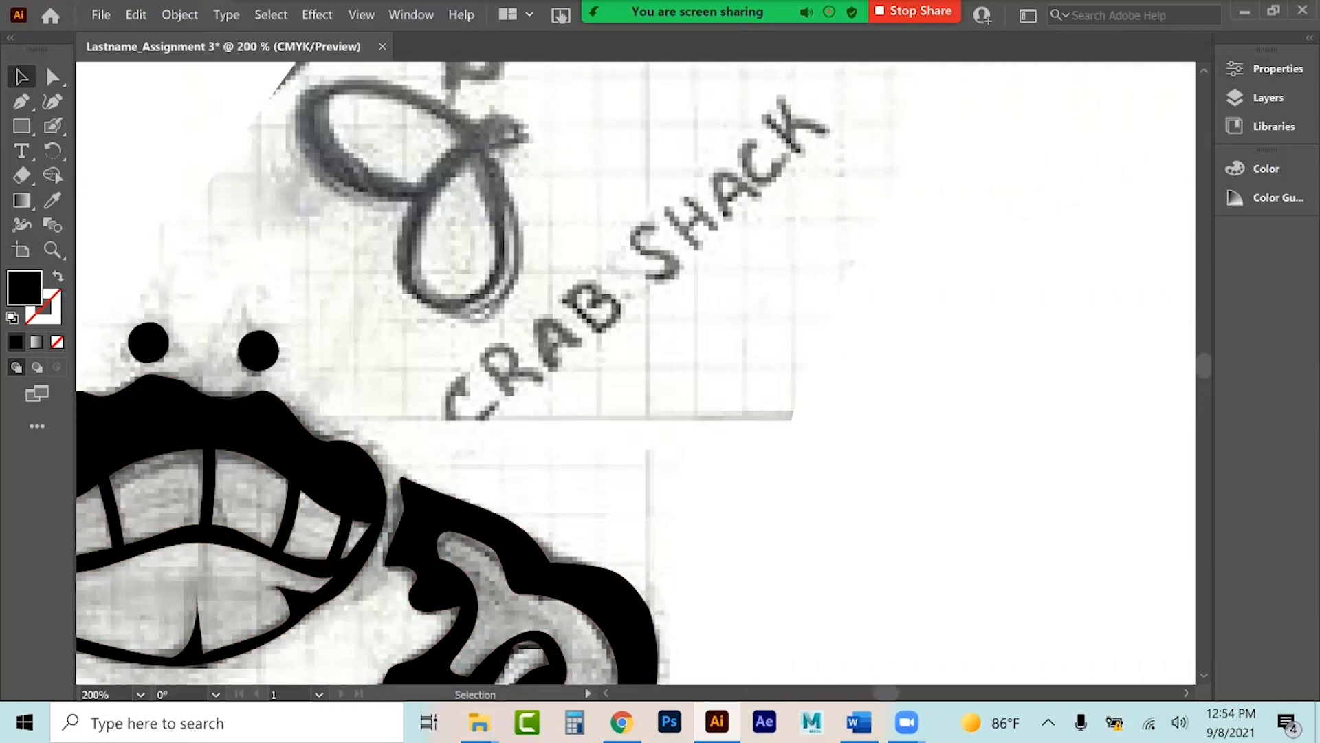
left_click(21, 151)
left_click(543, 382)
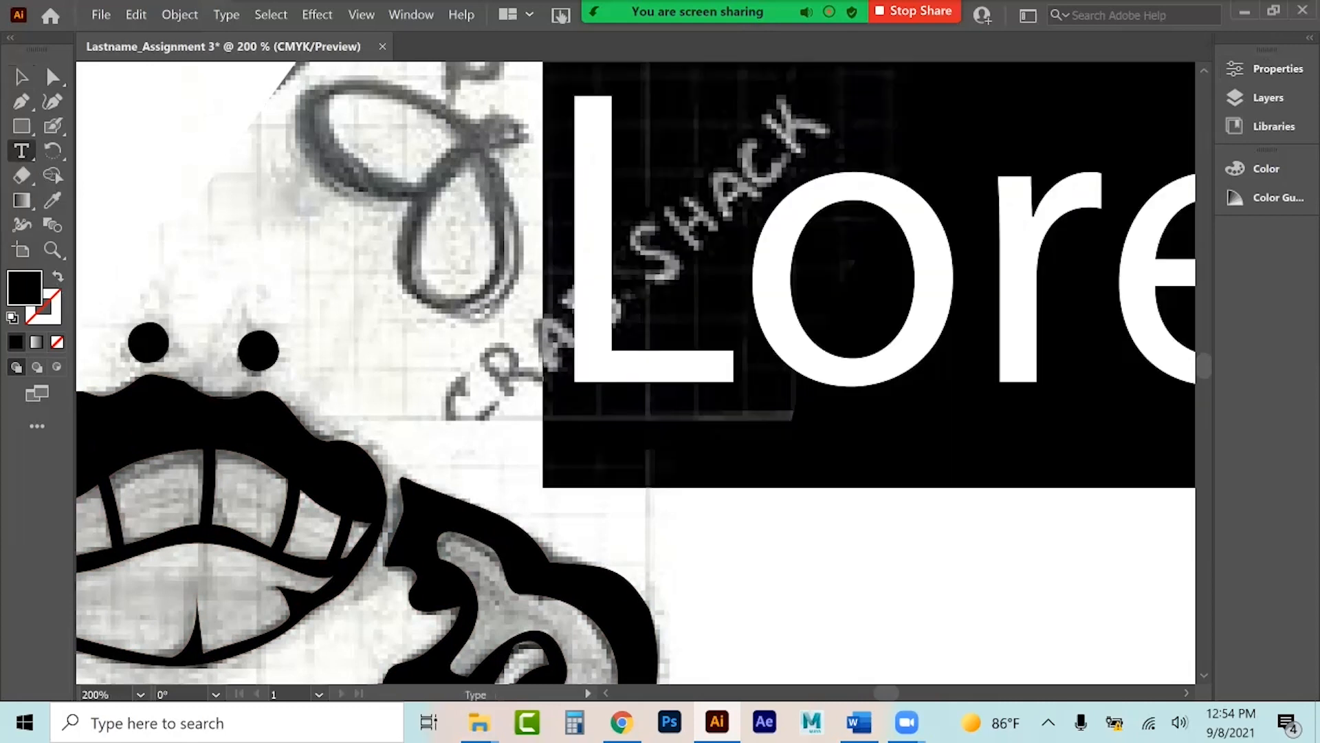
type("CRA")
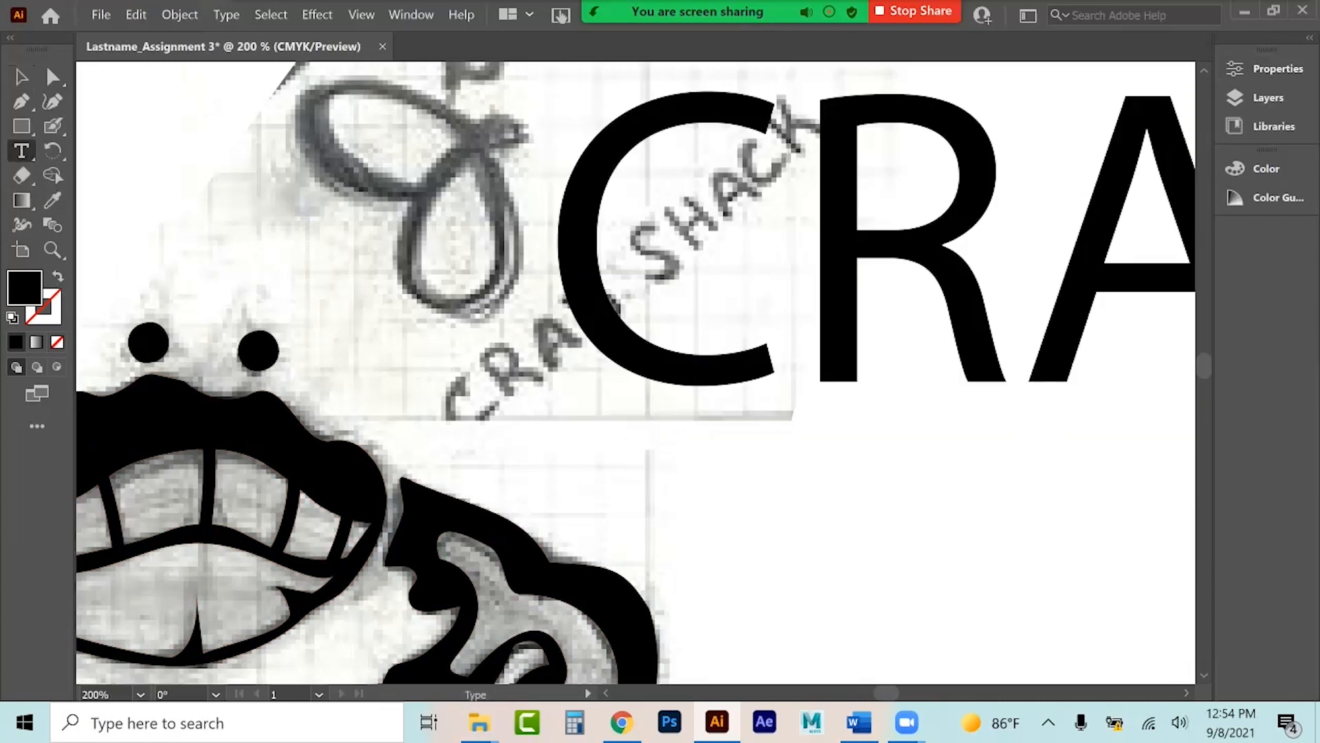
left_click(22, 76)
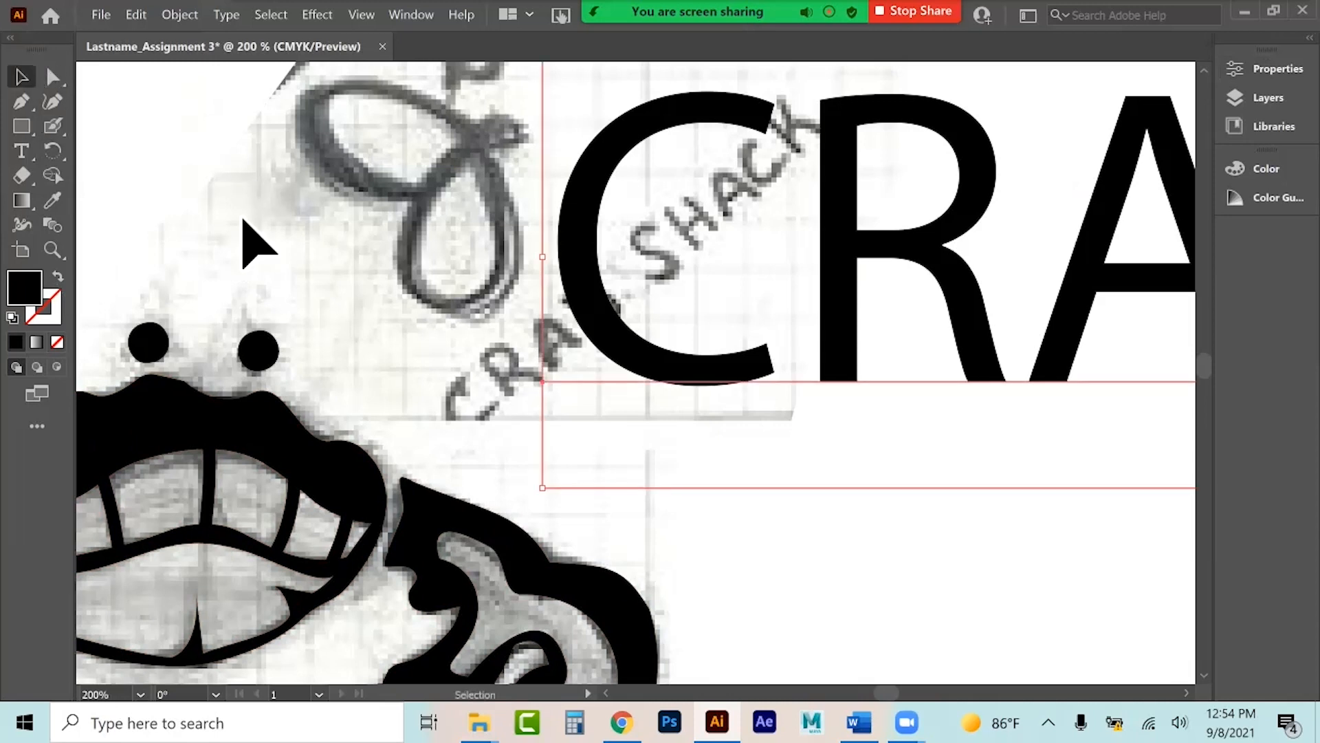
Set the CRAB SHACK text to 24 pt in the All Round Gothic Bold font.
left_click(1270, 69)
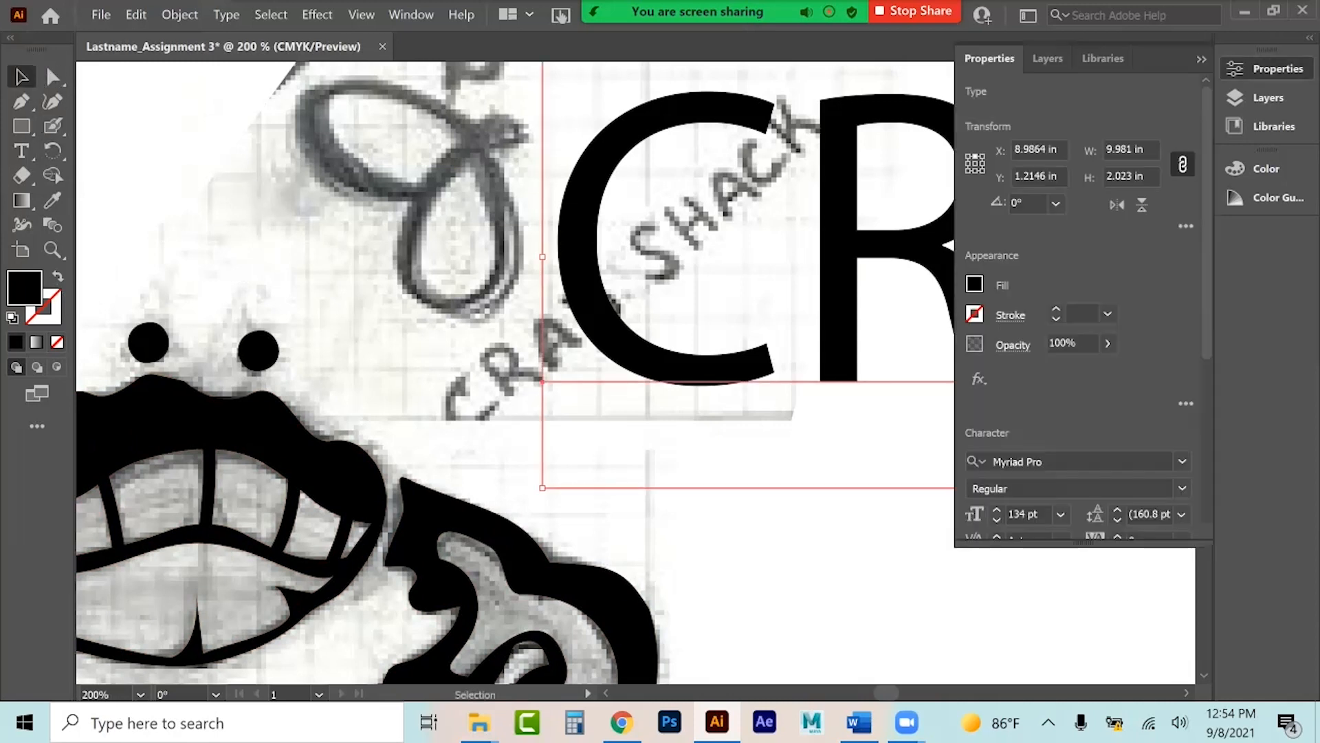
left_click(1061, 515)
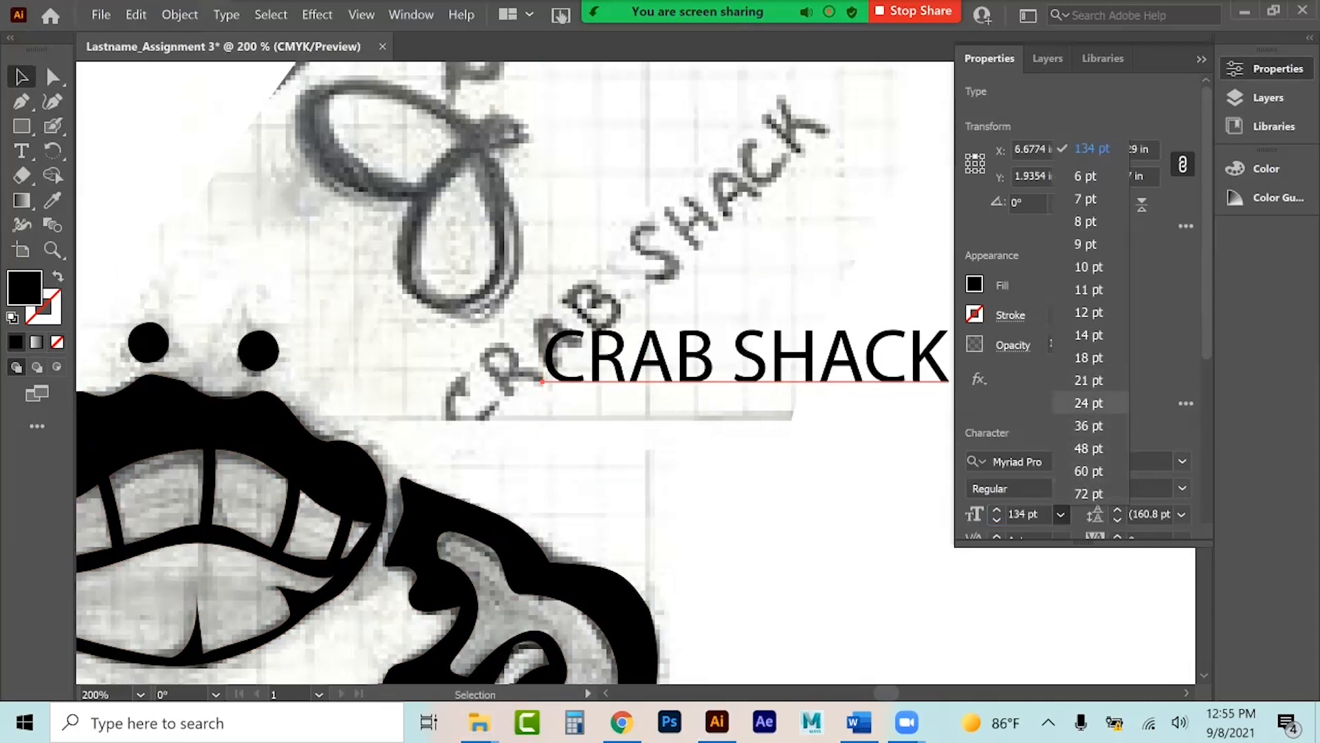
left_click(1089, 403)
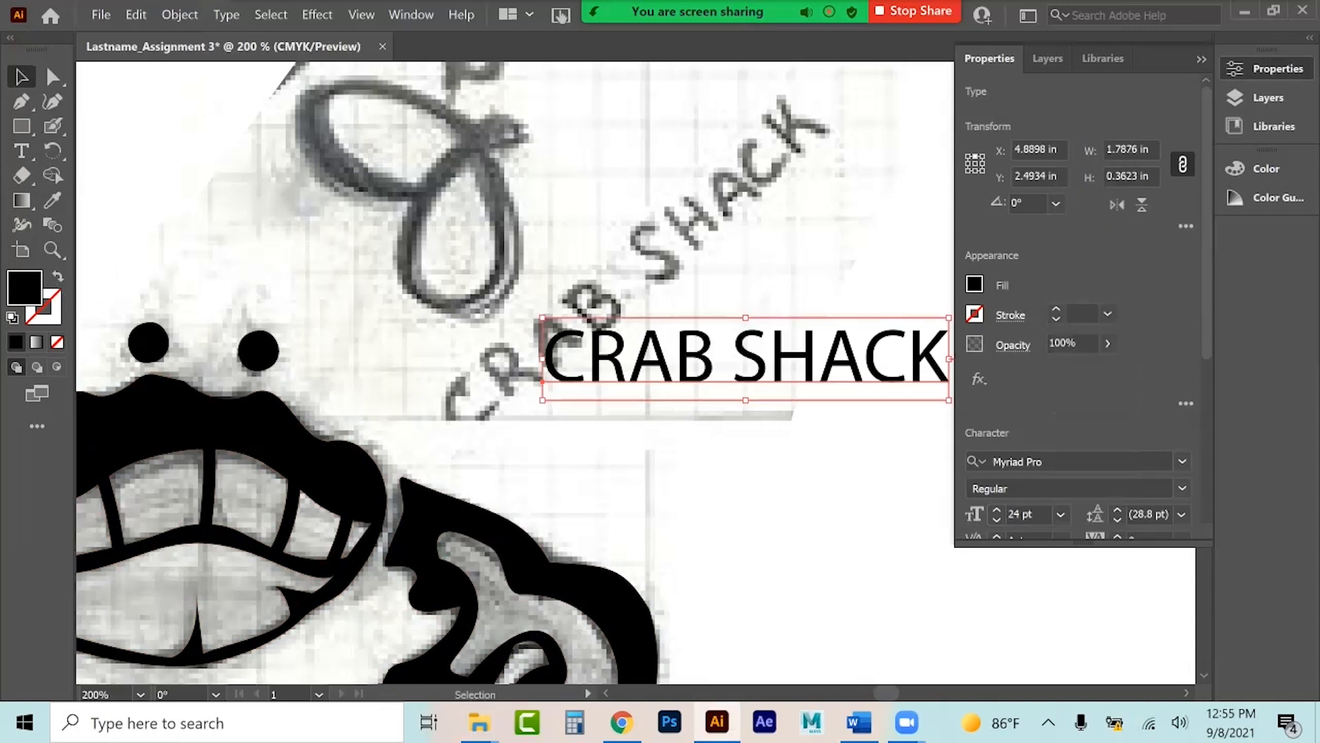
left_click(1182, 462)
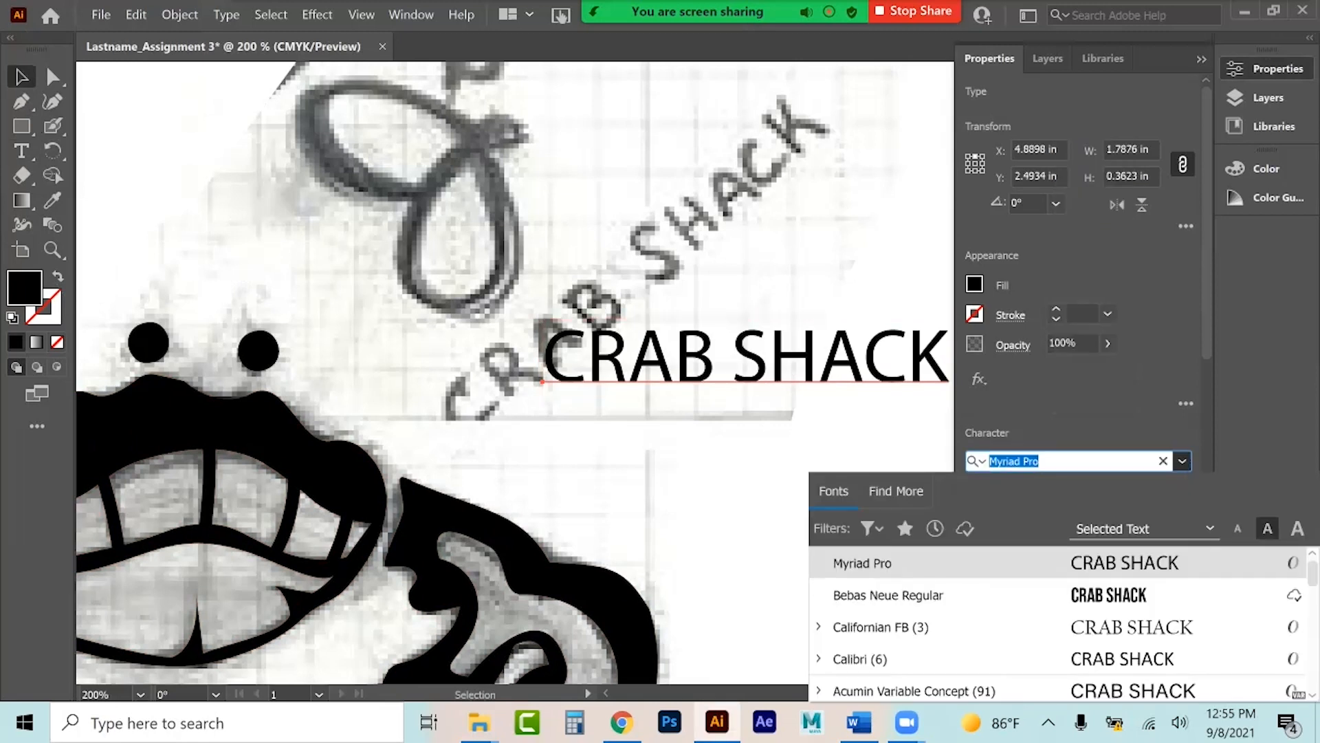
scroll(1059, 625, "down", 5)
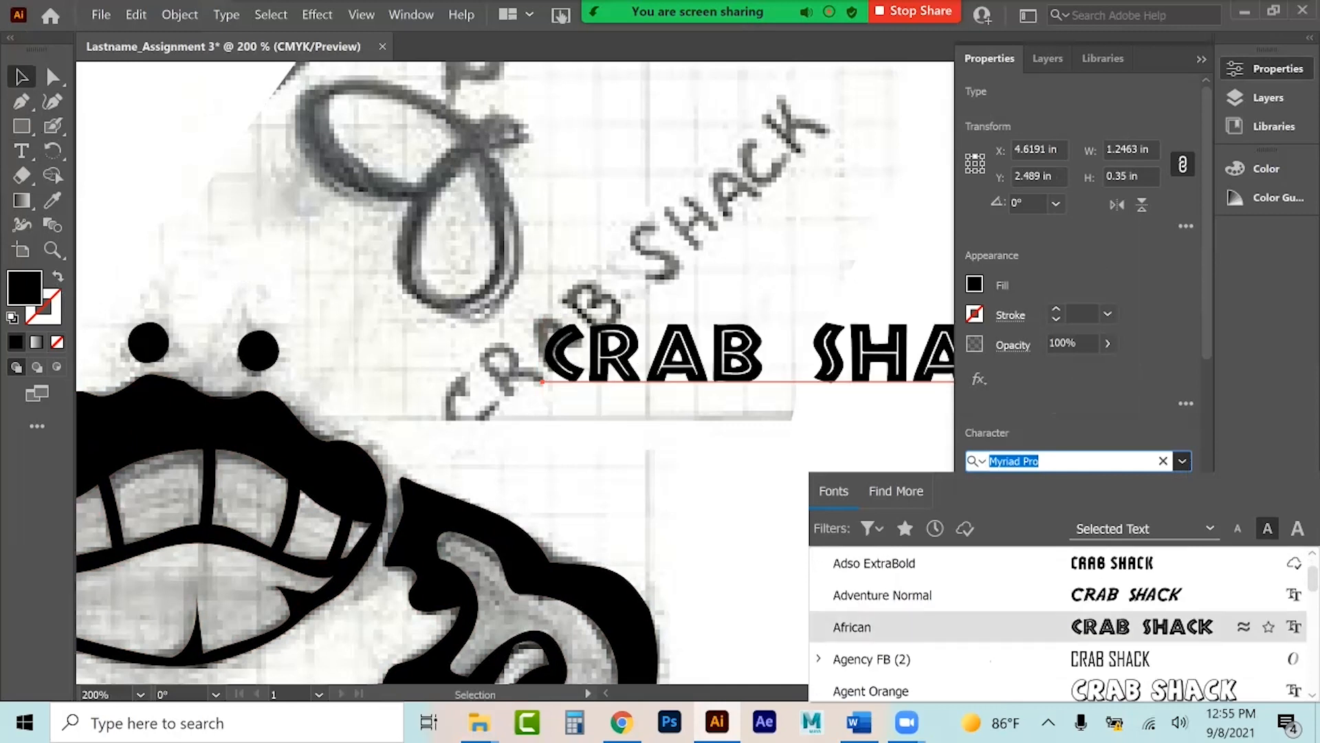
scroll(1059, 594, "down", 2)
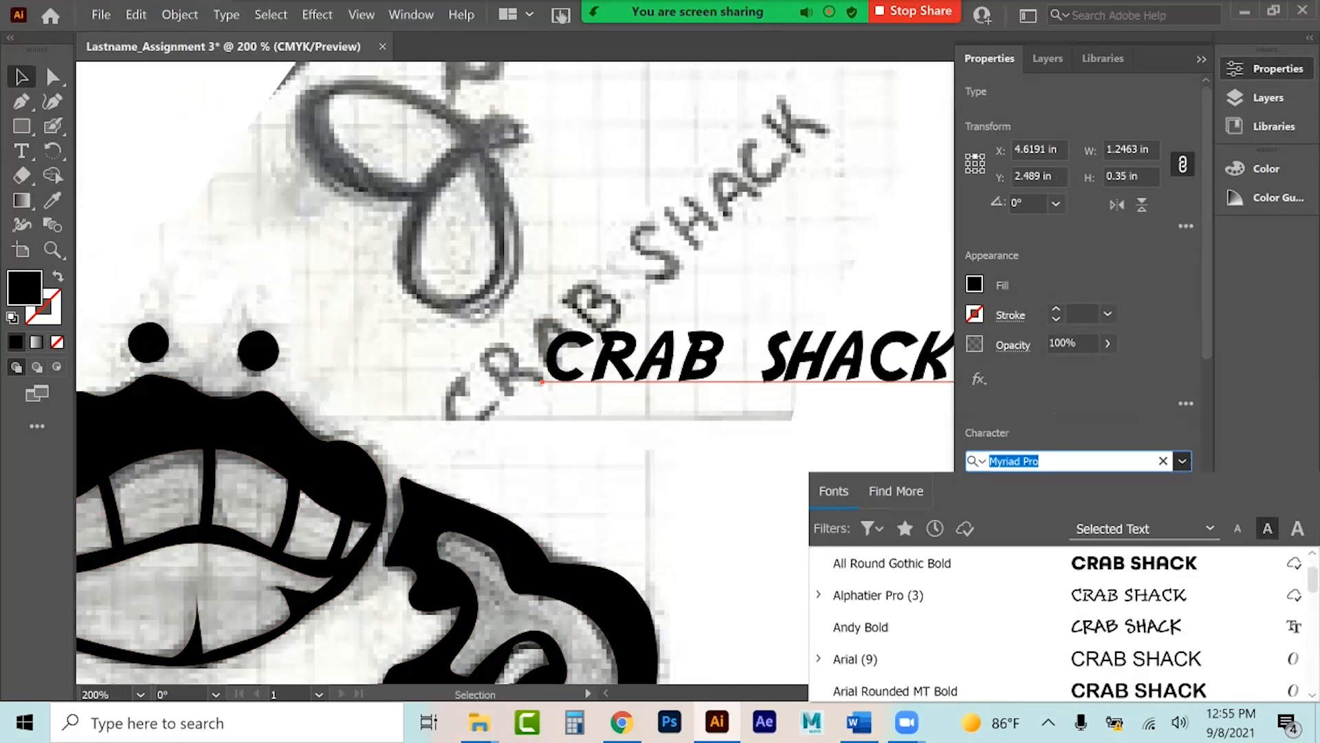
left_click(1059, 562)
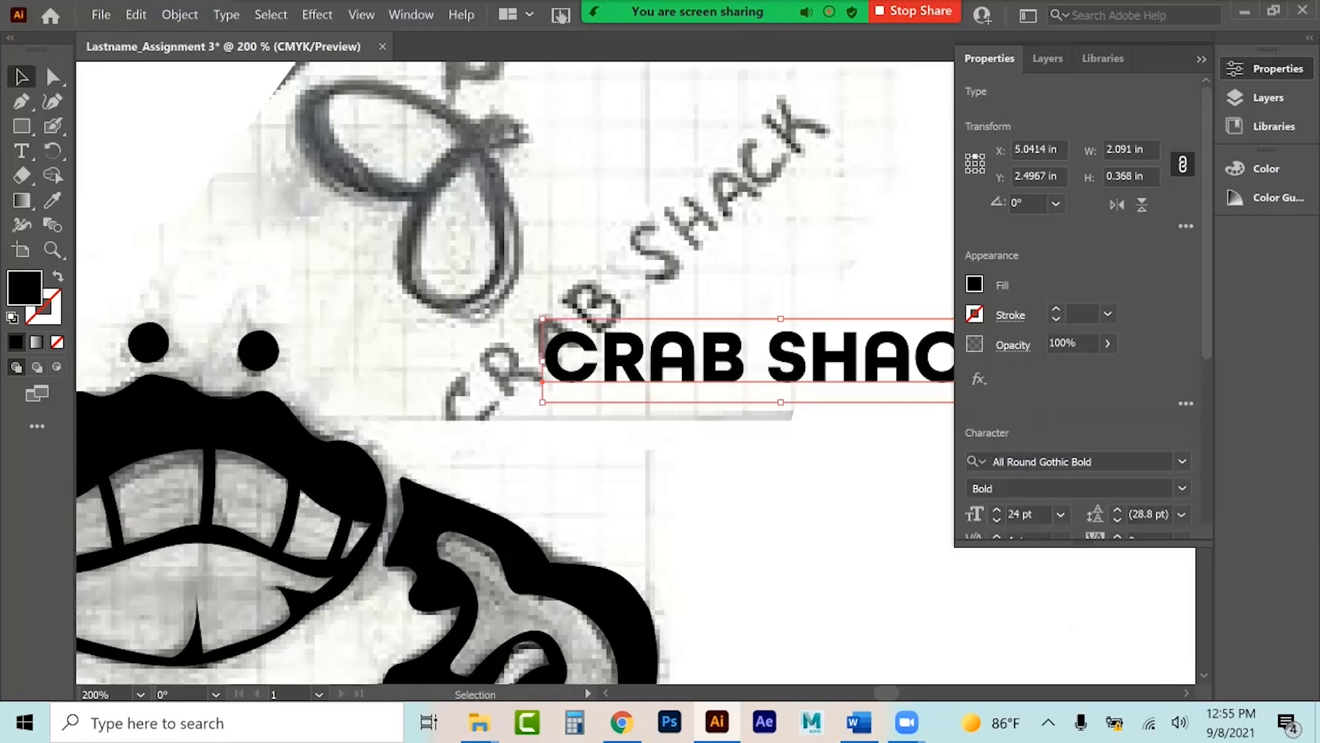
Rotate the CRAB SHACK text about 40°, then scale and position it over the slanted sketched lettering.
left_click(1201, 59)
left_click_drag(1026, 313, 997, 89)
left_click_drag(925, 292, 760, 204)
left_click_drag(861, 125, 873, 143)
left_click_drag(705, 221, 712, 221)
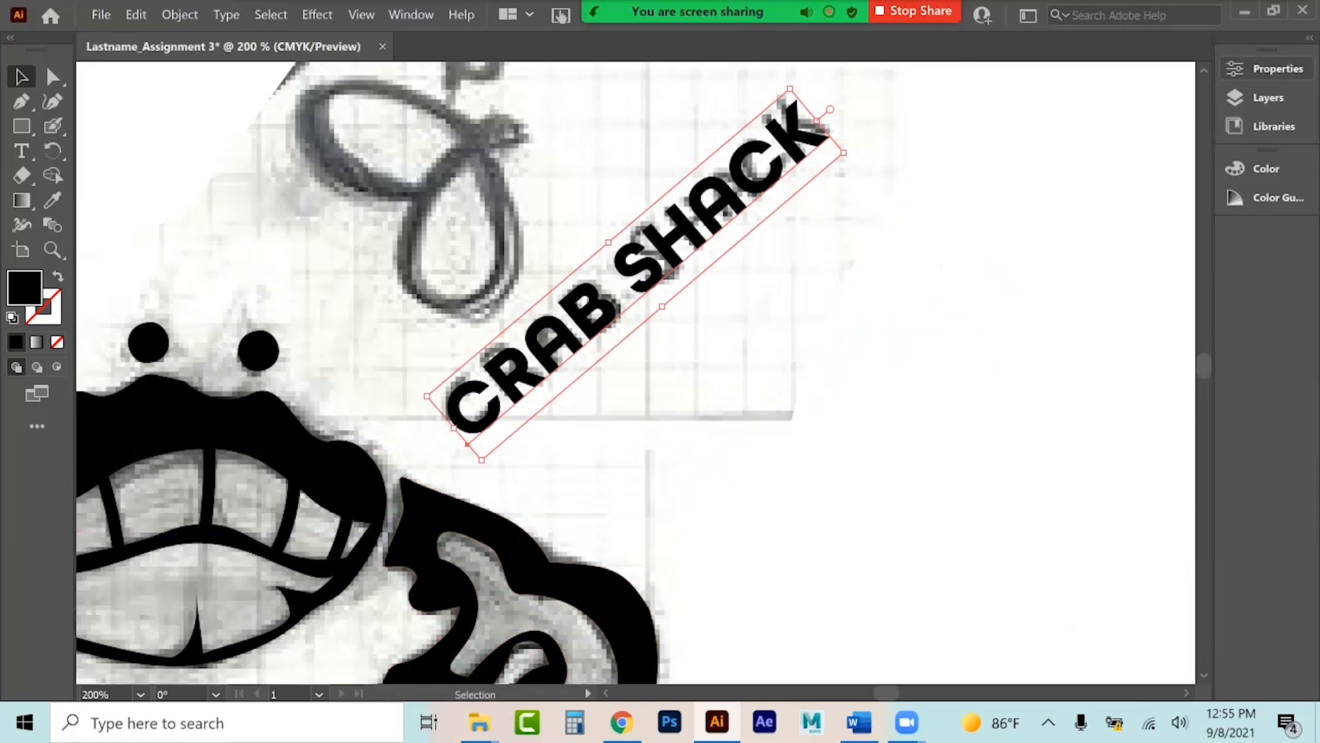
Convert the CRAB SHACK text to outlines and deselect it.
left_click(1268, 69)
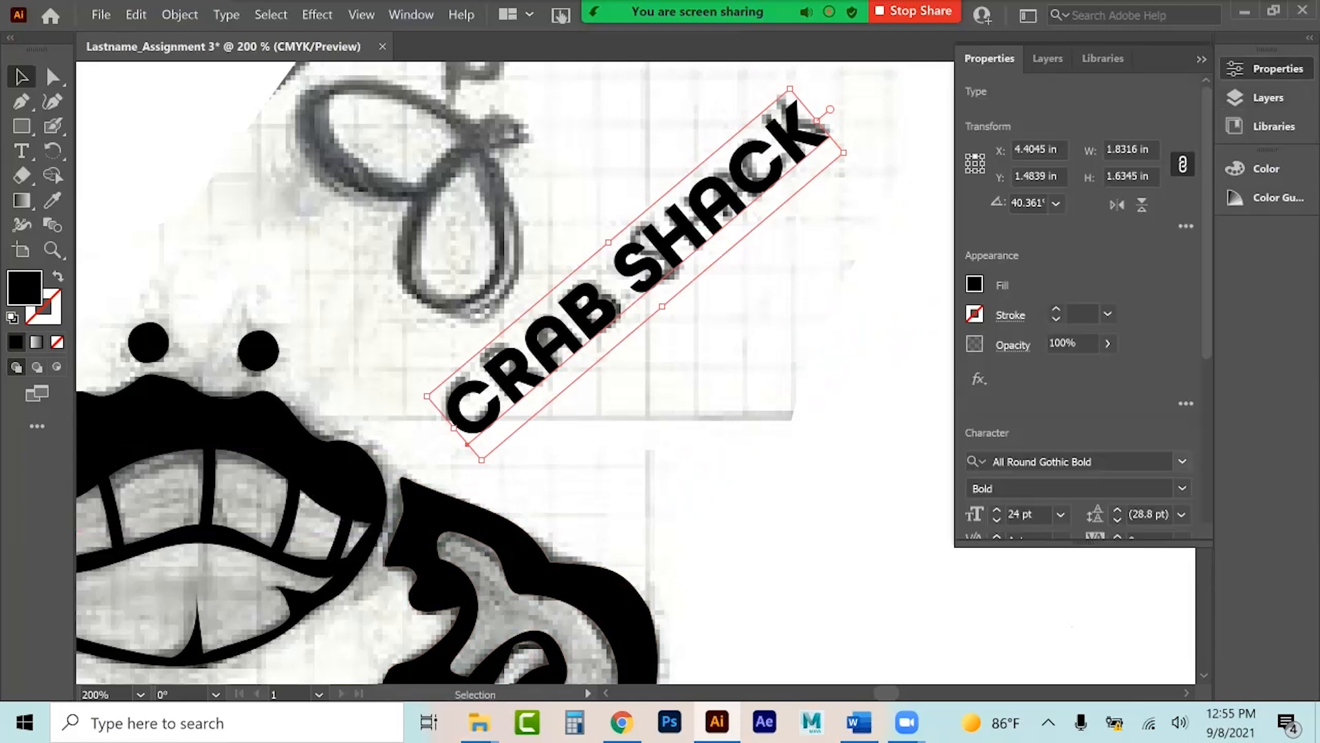
left_click(1202, 59)
right_click(708, 209)
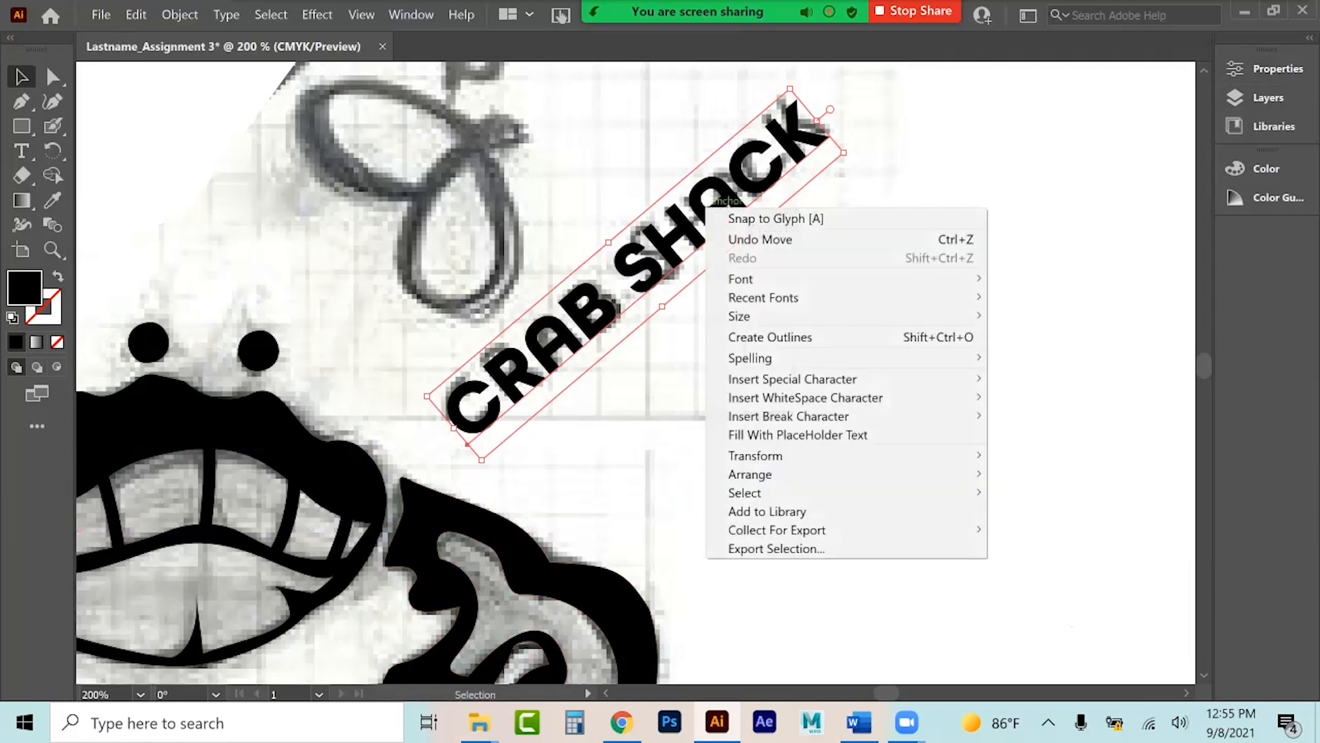
left_click(770, 337)
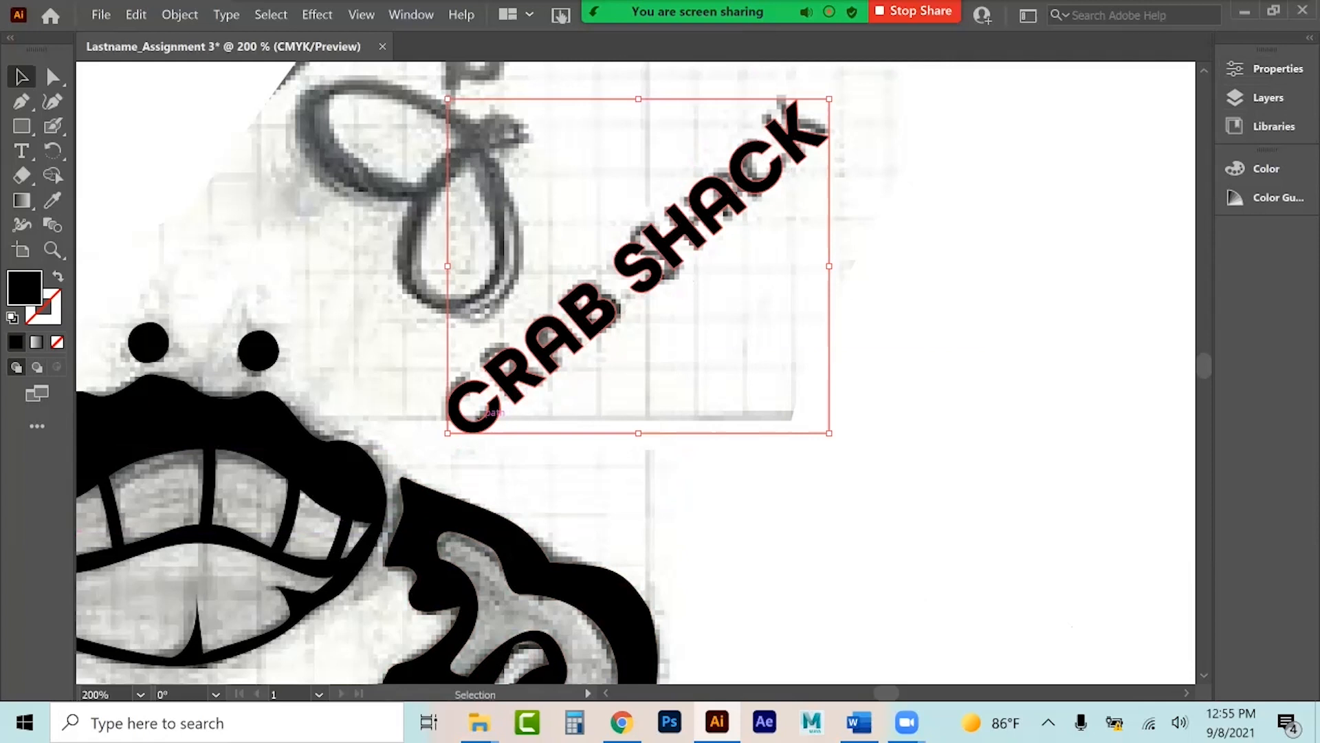
left_click(203, 194)
Configure the Blob Brush with a 9 pt size, 156° angle and 33% roundness.
scroll(203, 195, "up", 7)
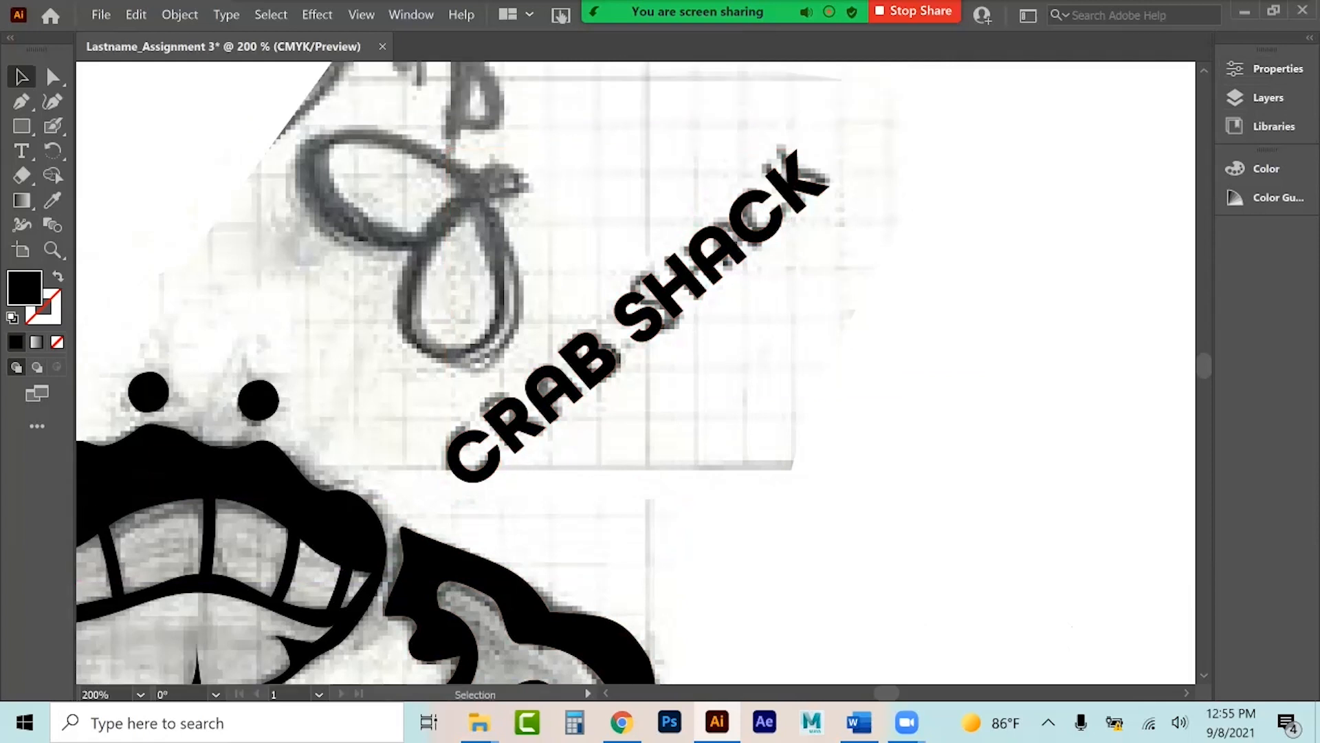
left_click(54, 127)
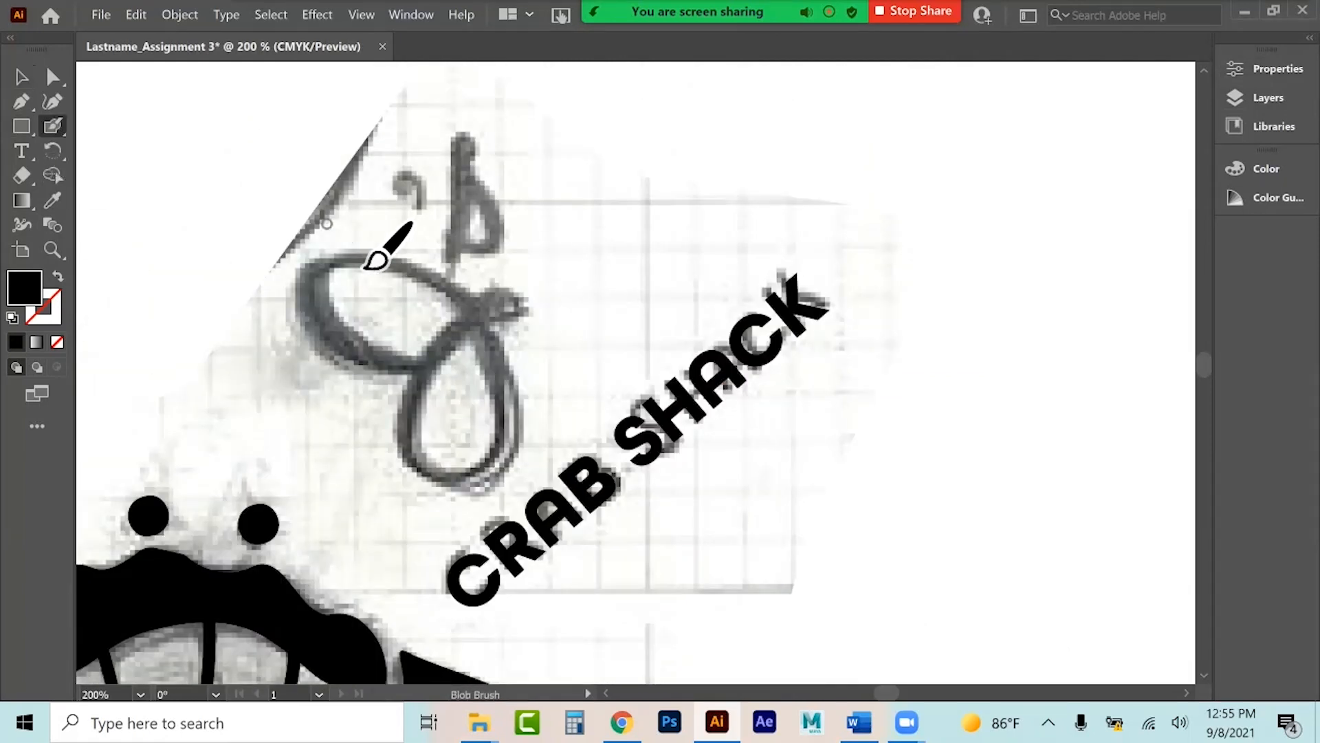
double_click(54, 125)
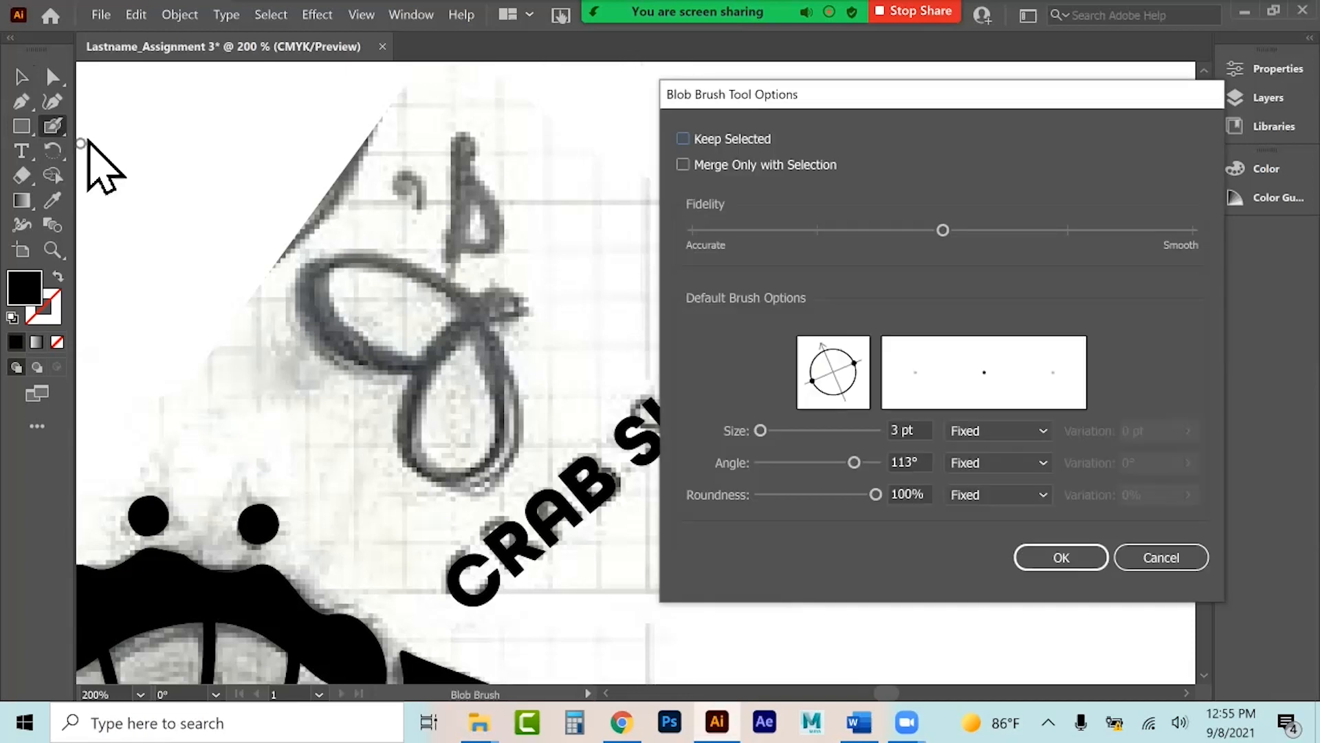
left_click_drag(760, 431, 762, 431)
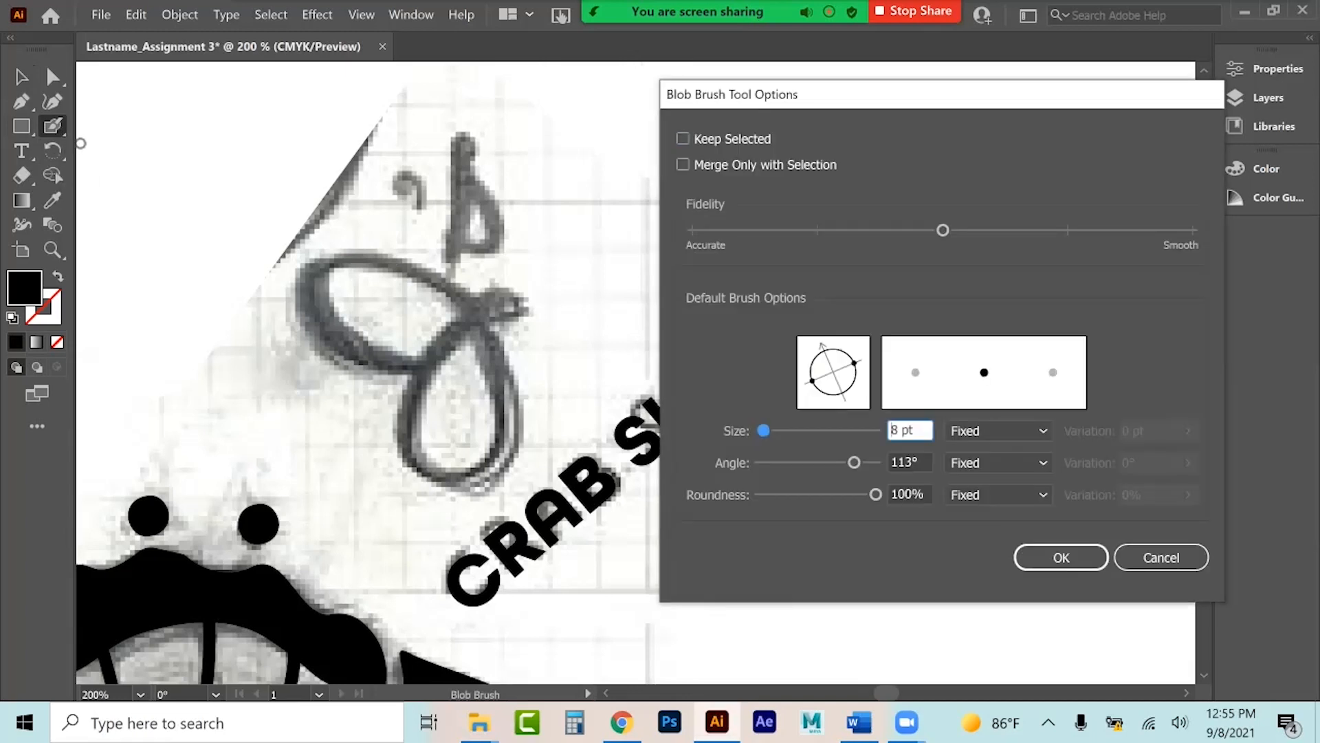
mouse_move(875, 494)
left_mouse_down()
mouse_move(816, 494)
mouse_move(856, 463)
mouse_move(876, 462)
mouse_move(798, 495)
left_mouse_up()
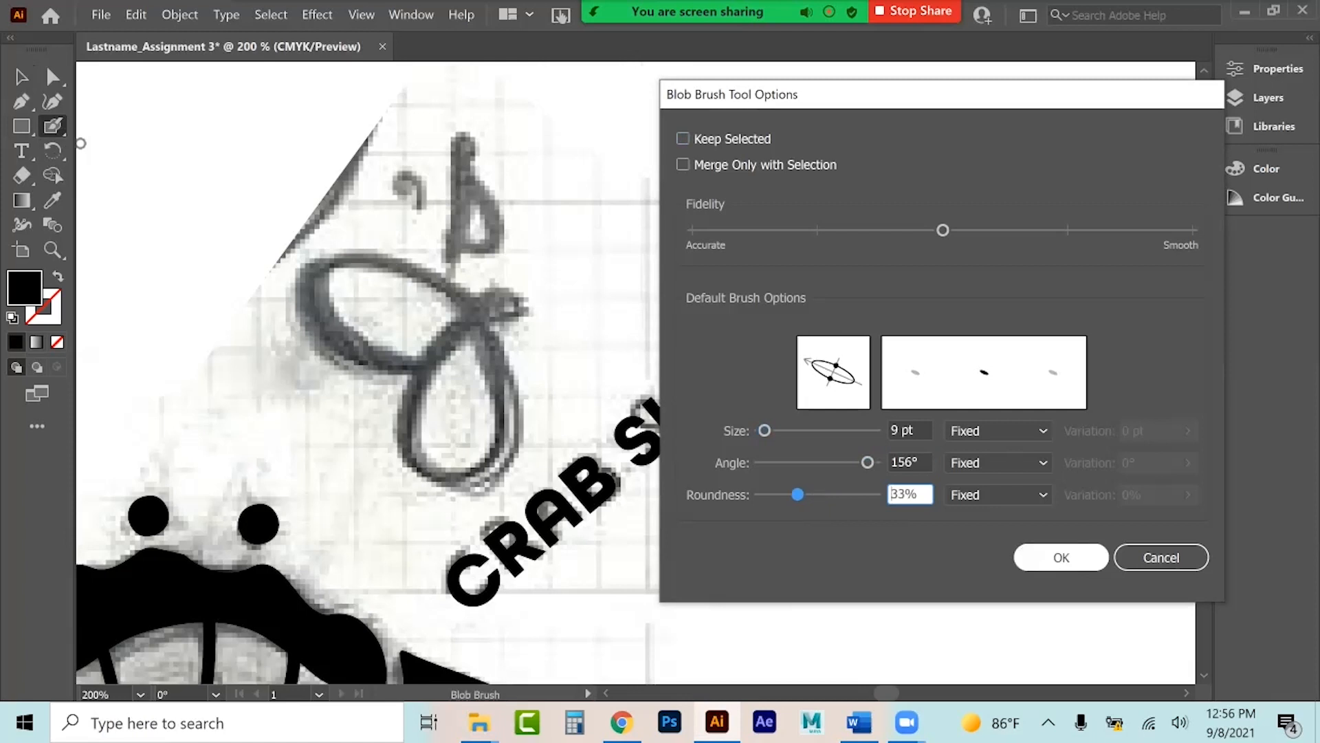
left_click(1061, 557)
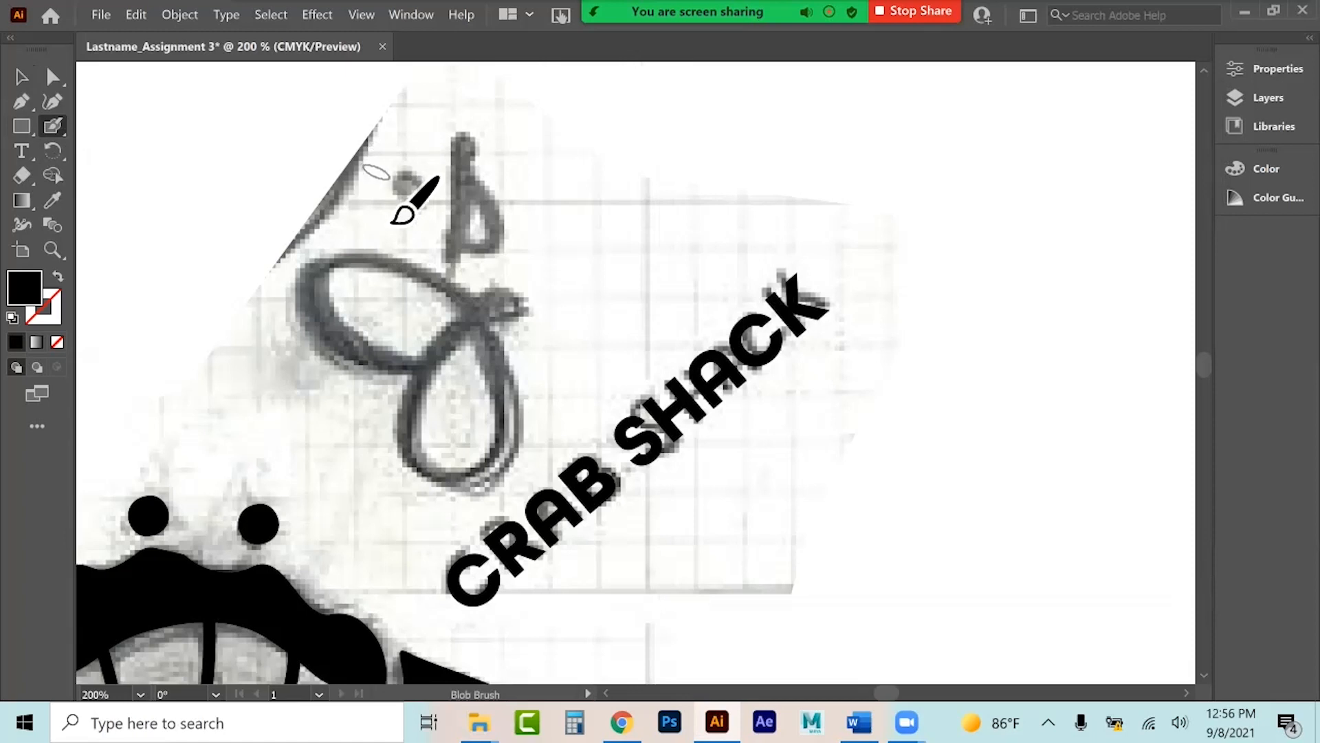
Paint the apostrophe's round head over the sketched mark with the Blob Brush, undoing the first attempt.
left_click_drag(397, 170, 427, 201)
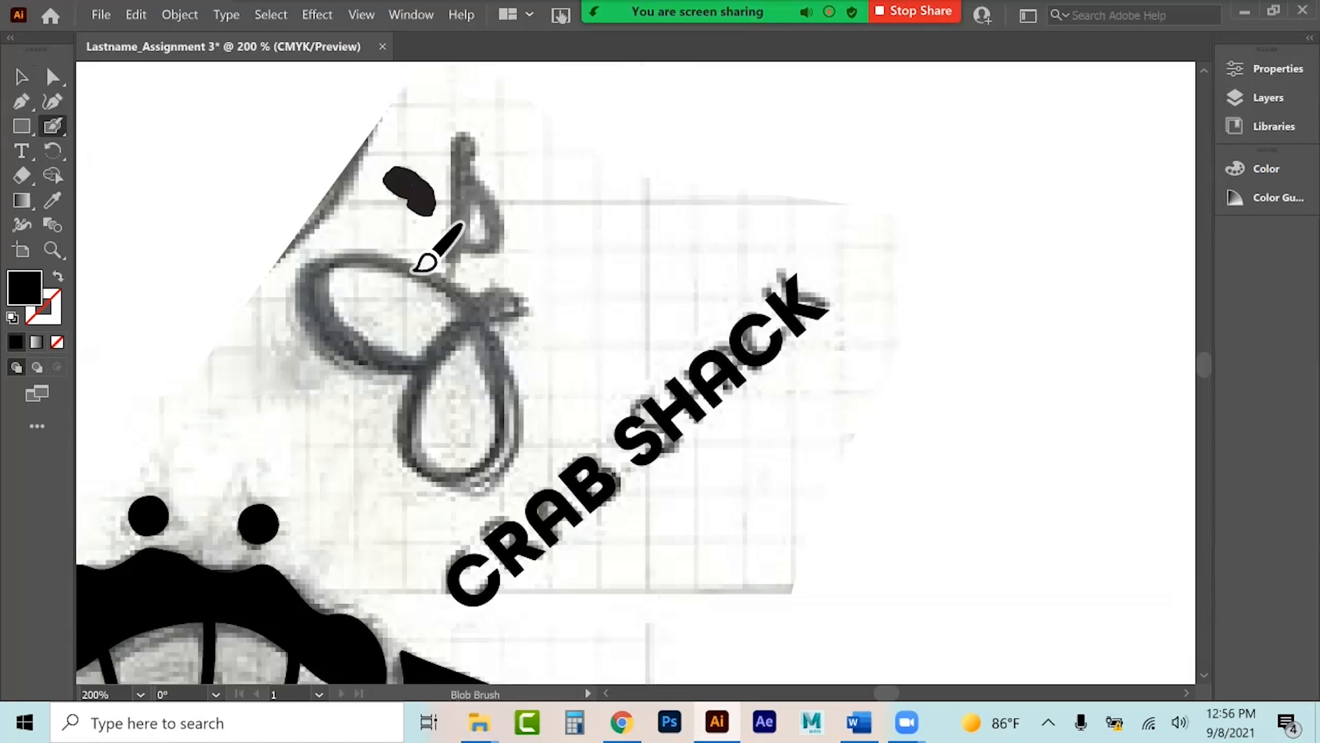
key("ctrl+z")
mouse_move(397, 177)
left_mouse_down()
mouse_move(410, 185)
mouse_move(392, 180)
left_mouse_up()
Paint the looped script J and the small s over the sketch with the Blob Brush, redoing the J once.
key("shift+x")
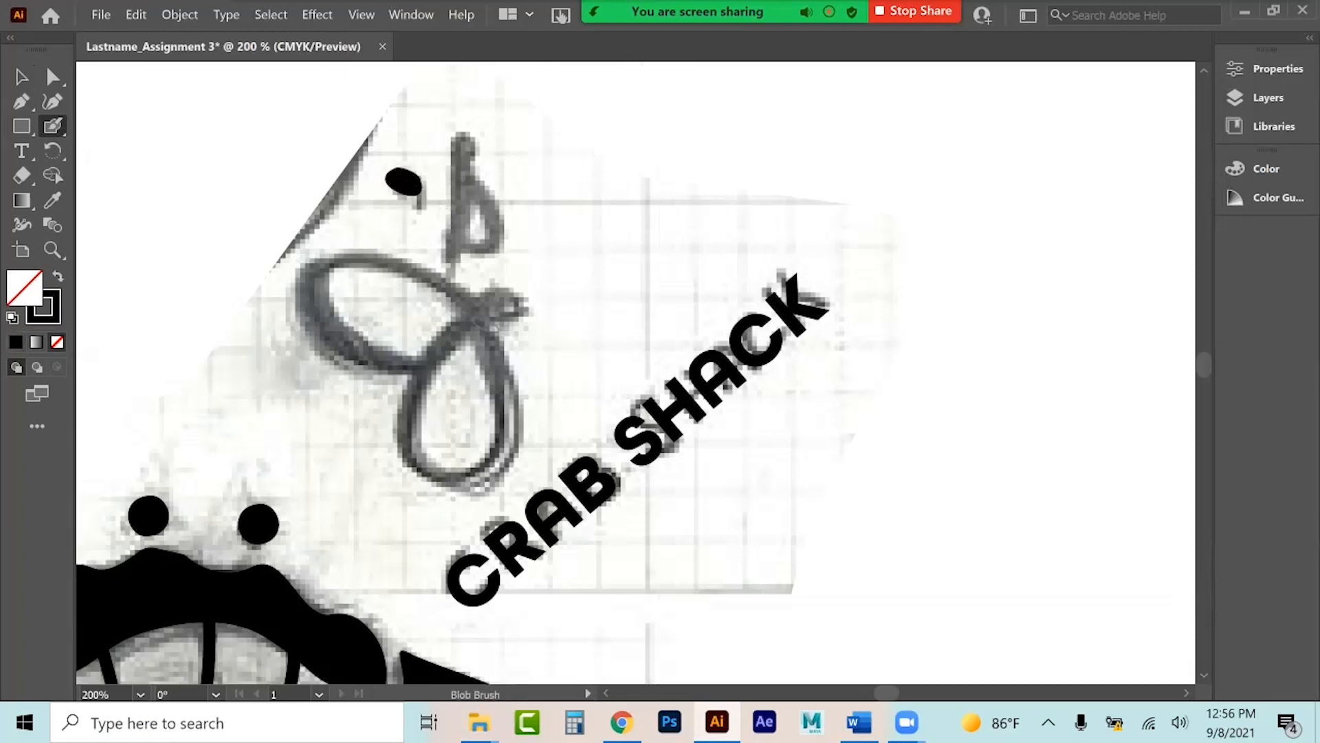
mouse_move(420, 370)
left_mouse_down()
mouse_move(373, 366)
mouse_move(330, 340)
mouse_move(322, 265)
mouse_move(333, 267)
mouse_move(309, 258)
mouse_move(361, 262)
mouse_move(471, 323)
mouse_move(478, 505)
mouse_move(462, 509)
mouse_move(432, 471)
mouse_move(446, 359)
mouse_move(531, 303)
left_mouse_up()
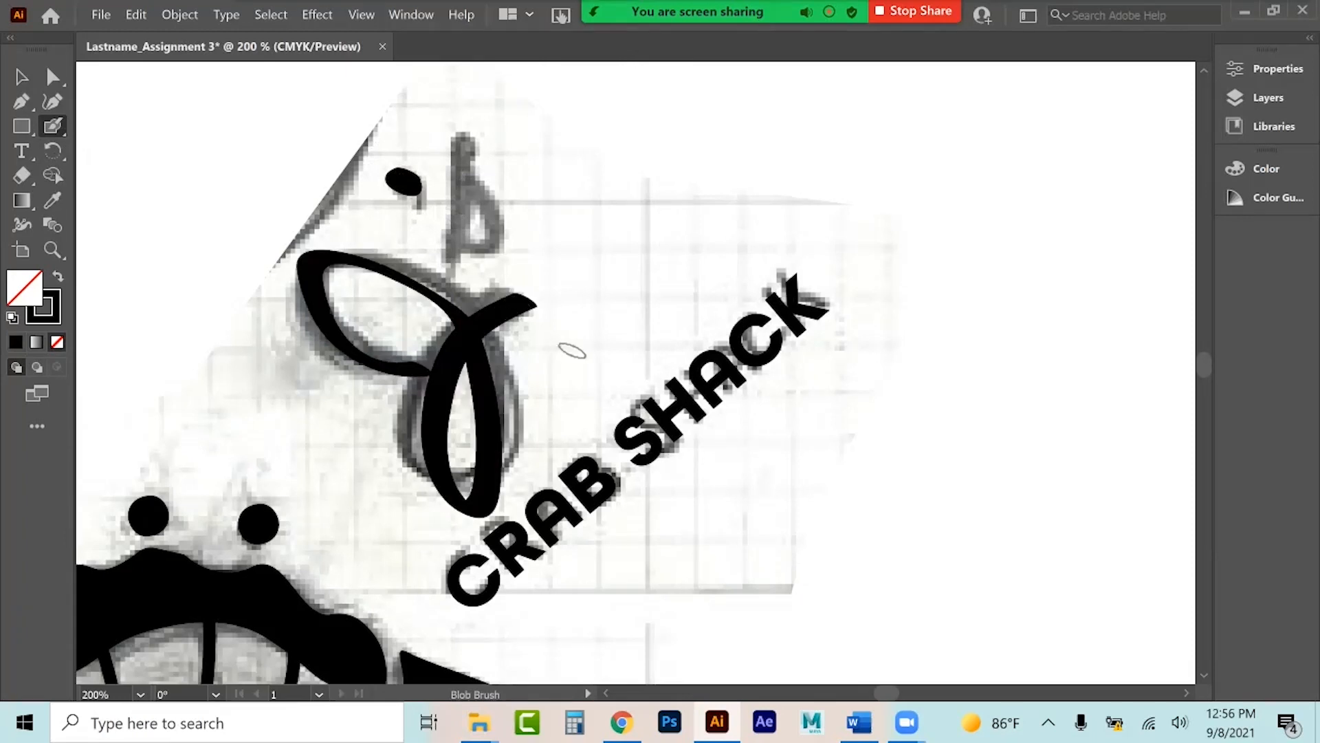
key("ctrl+z")
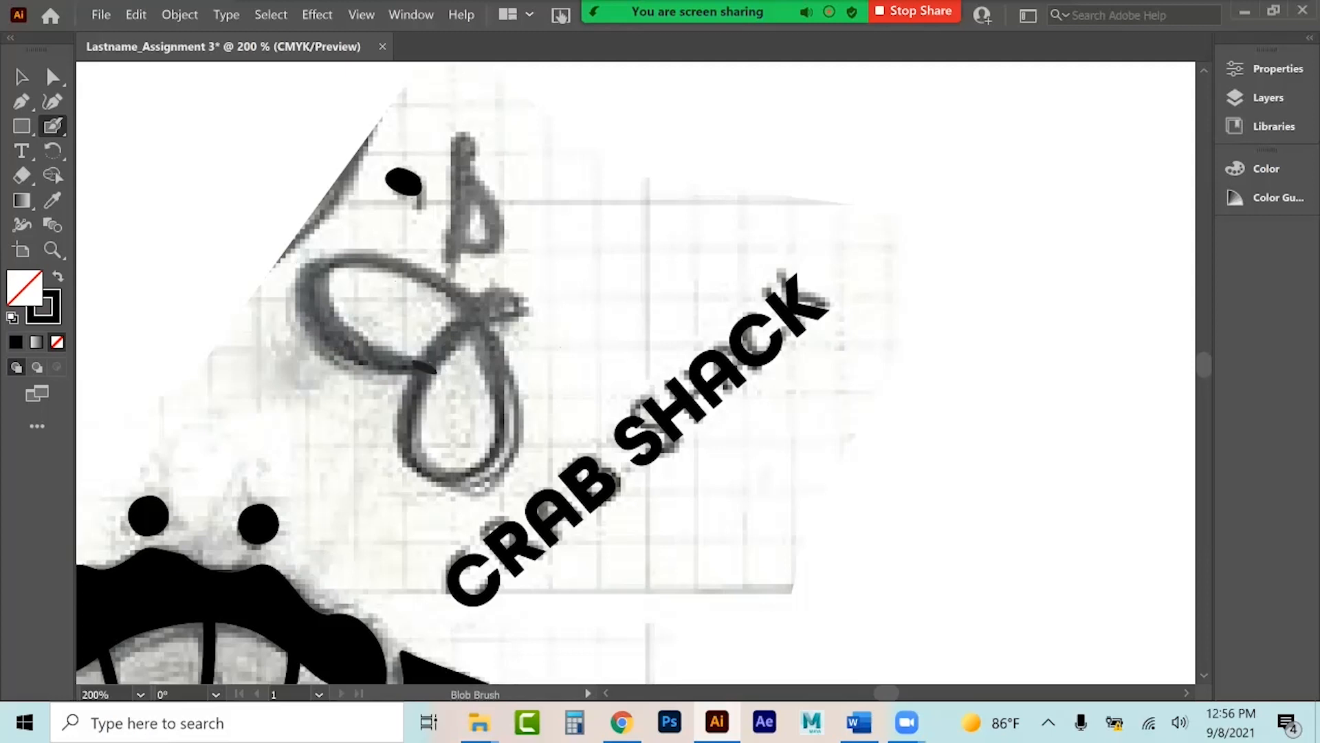
mouse_move(329, 341)
left_mouse_down()
mouse_move(332, 268)
mouse_move(382, 268)
mouse_move(385, 256)
mouse_move(469, 307)
mouse_move(515, 449)
mouse_move(463, 500)
mouse_move(435, 495)
mouse_move(409, 458)
mouse_move(420, 421)
mouse_move(484, 319)
mouse_move(526, 299)
left_mouse_up()
mouse_move(457, 253)
left_mouse_down()
mouse_move(478, 161)
mouse_move(463, 127)
mouse_move(528, 215)
mouse_move(481, 240)
left_mouse_up()
Try to pull an anchor point of the painted apostrophe dot down into a tail, then delete the dot.
left_click(21, 76)
left_click(399, 180)
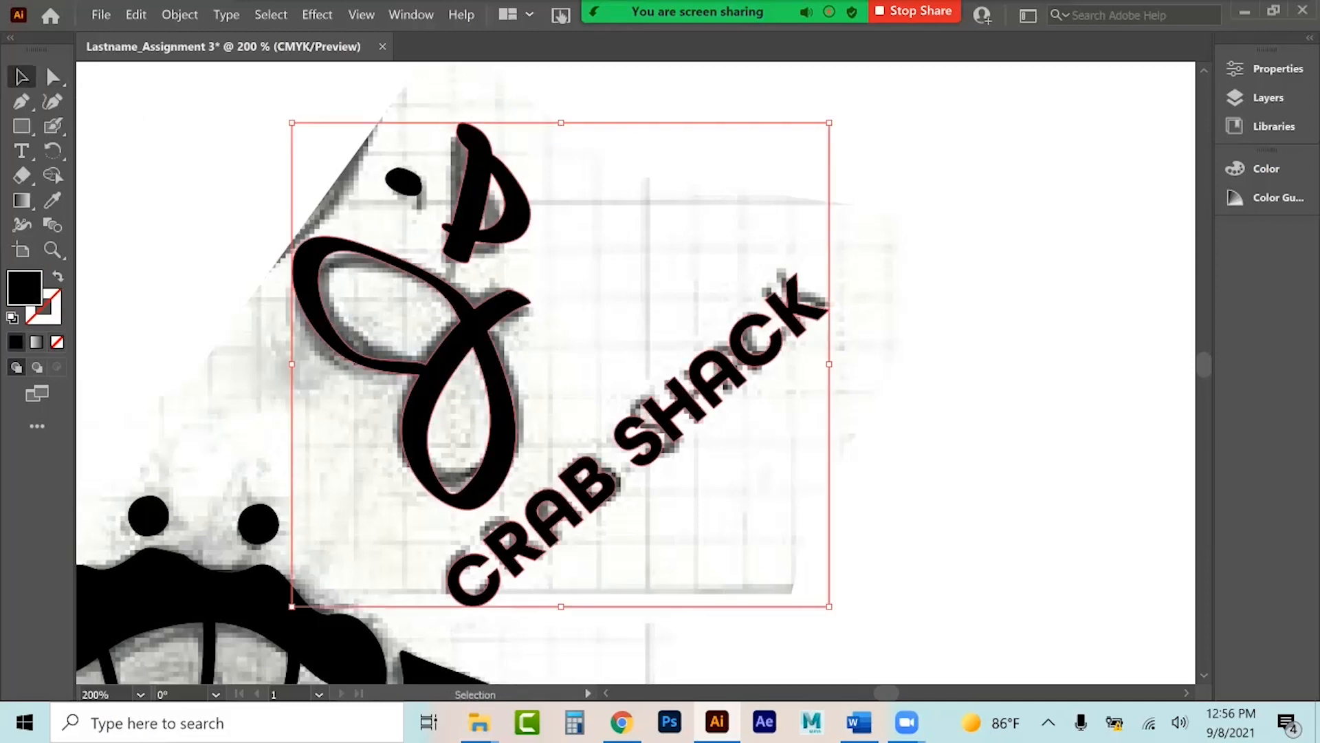
left_click(406, 180)
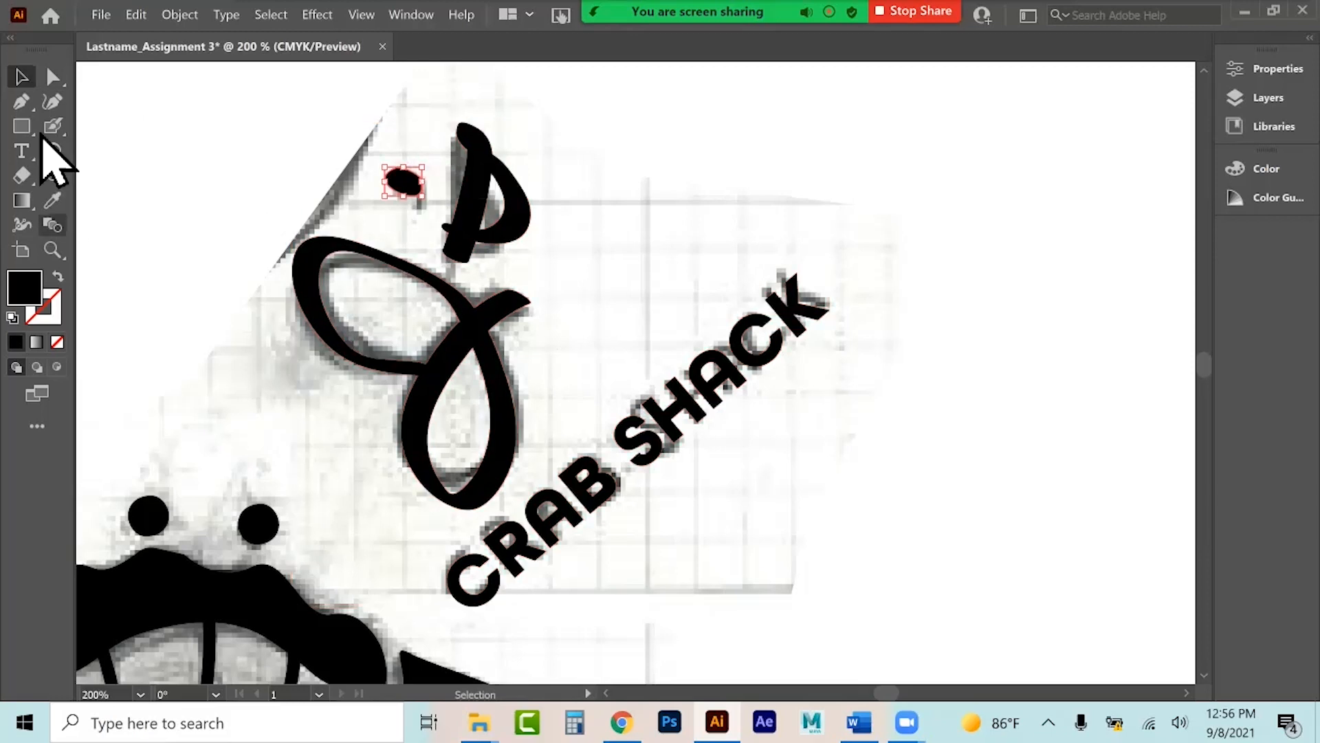
left_click(53, 77)
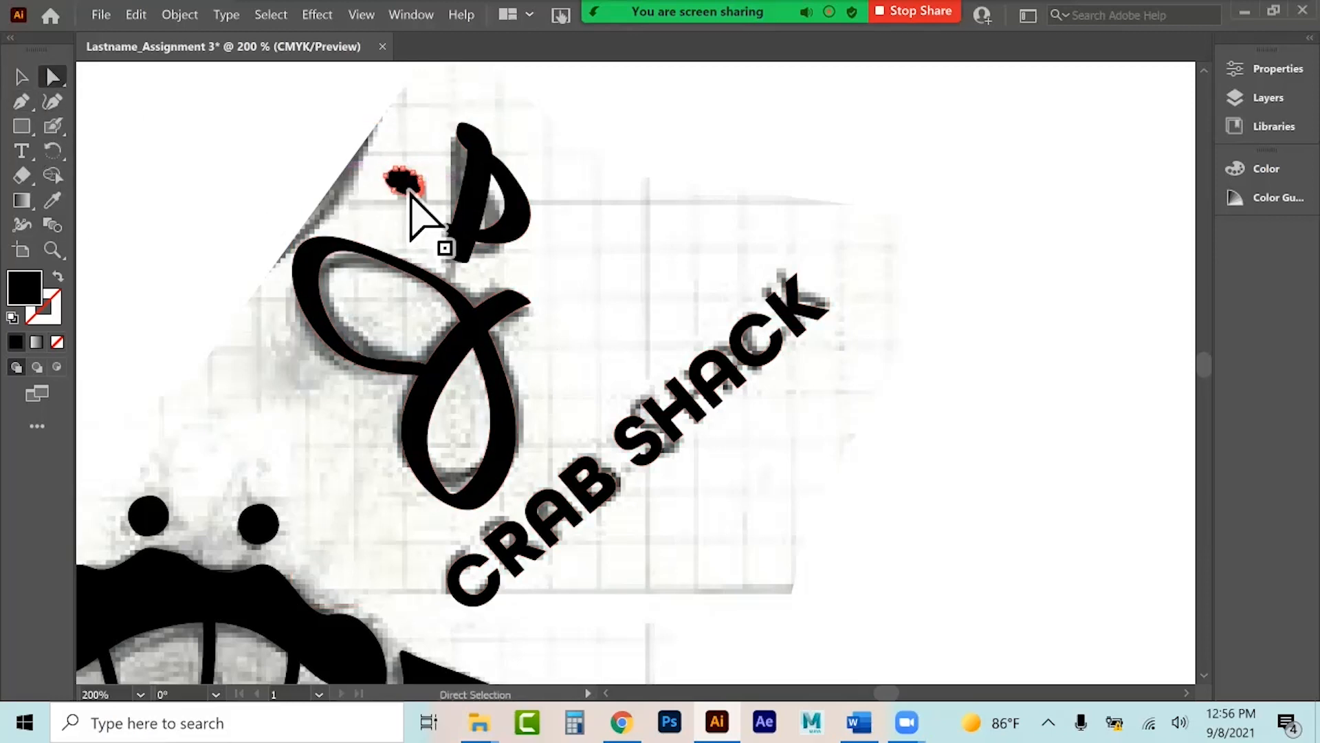
left_click_drag(411, 184, 413, 219)
key("z")
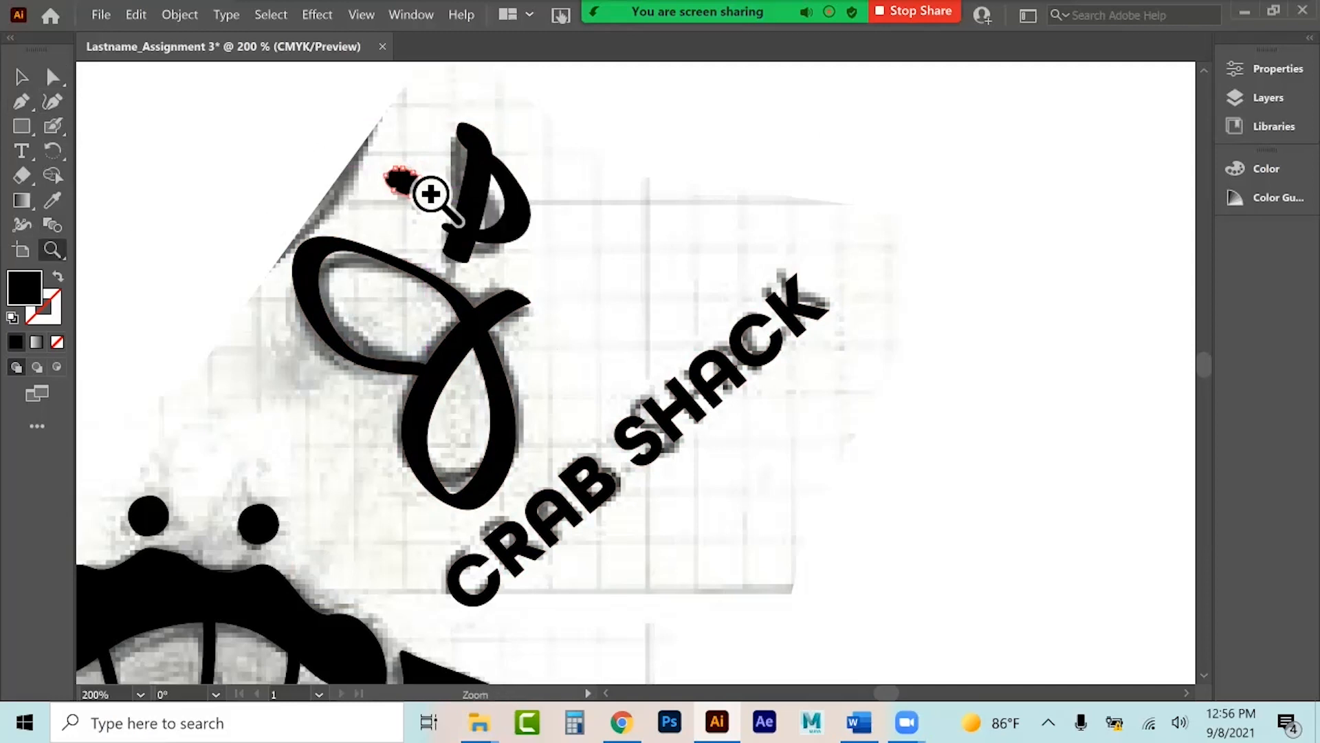
left_click(431, 194)
left_click(695, 385)
left_click(625, 434)
left_click(530, 427)
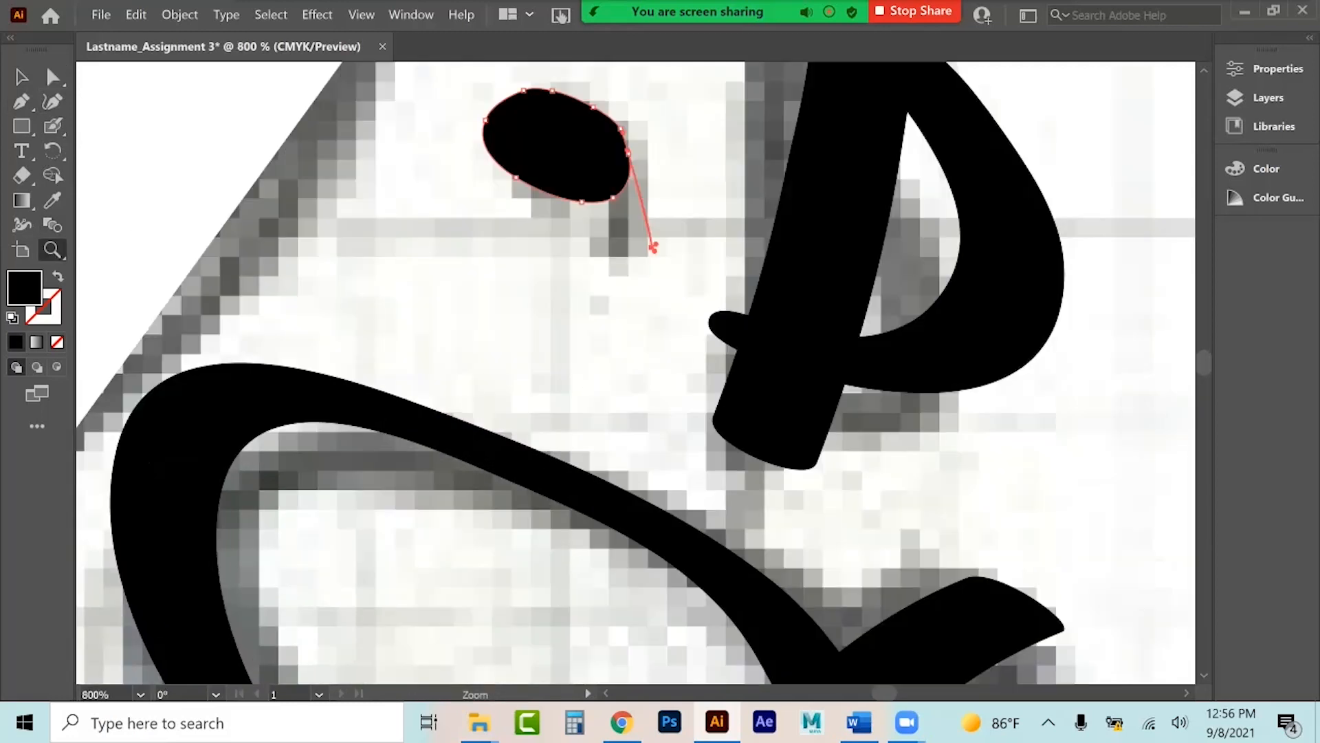
left_click(27, 81)
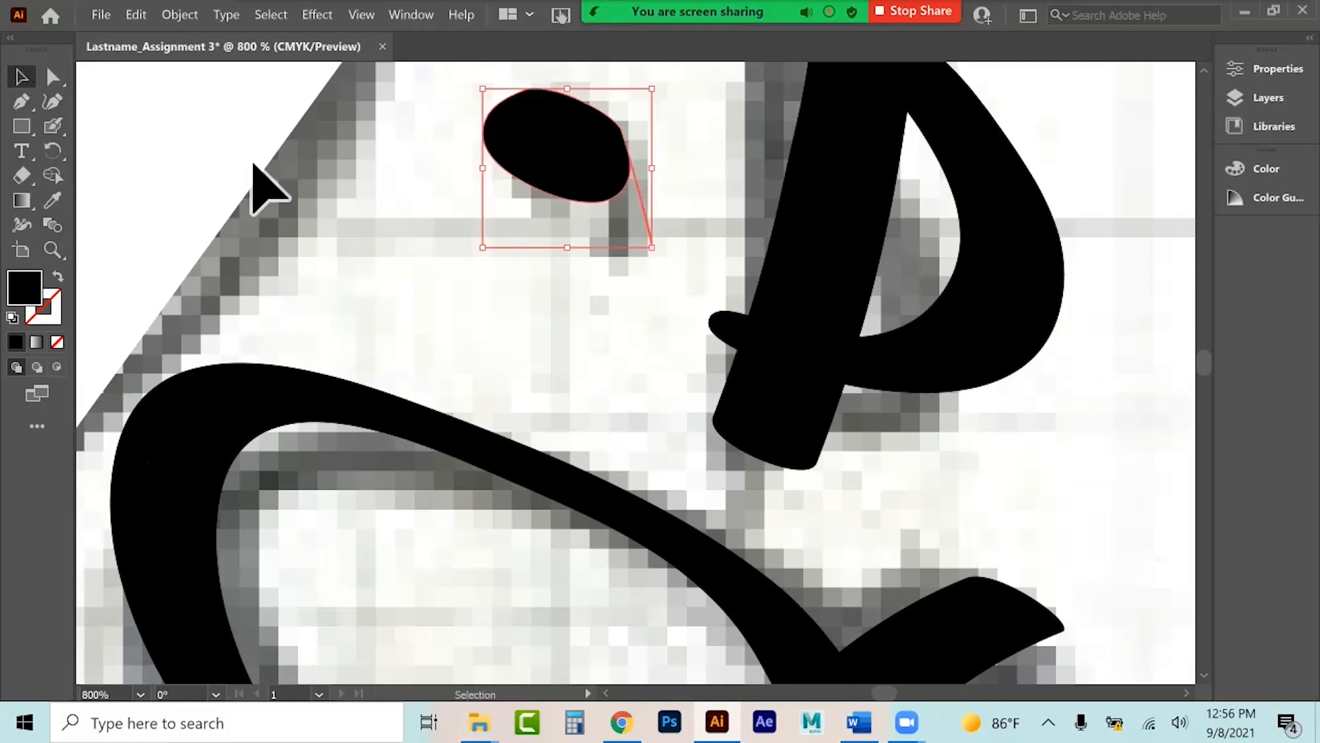
key("Delete")
left_click(60, 132)
double_click(60, 133)
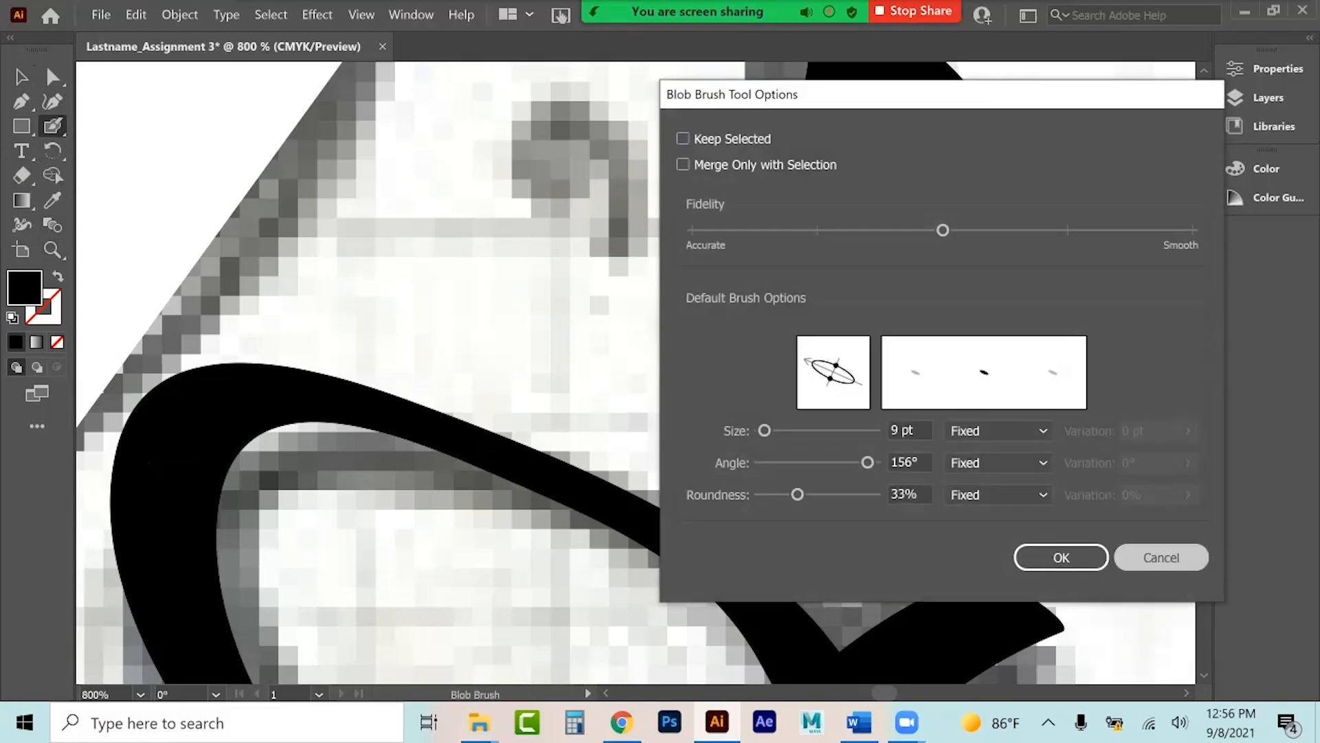
left_click(1161, 557)
Draw a black-filled ellipse over the round head of the sketched apostrophe.
left_click(23, 126)
left_click(103, 151)
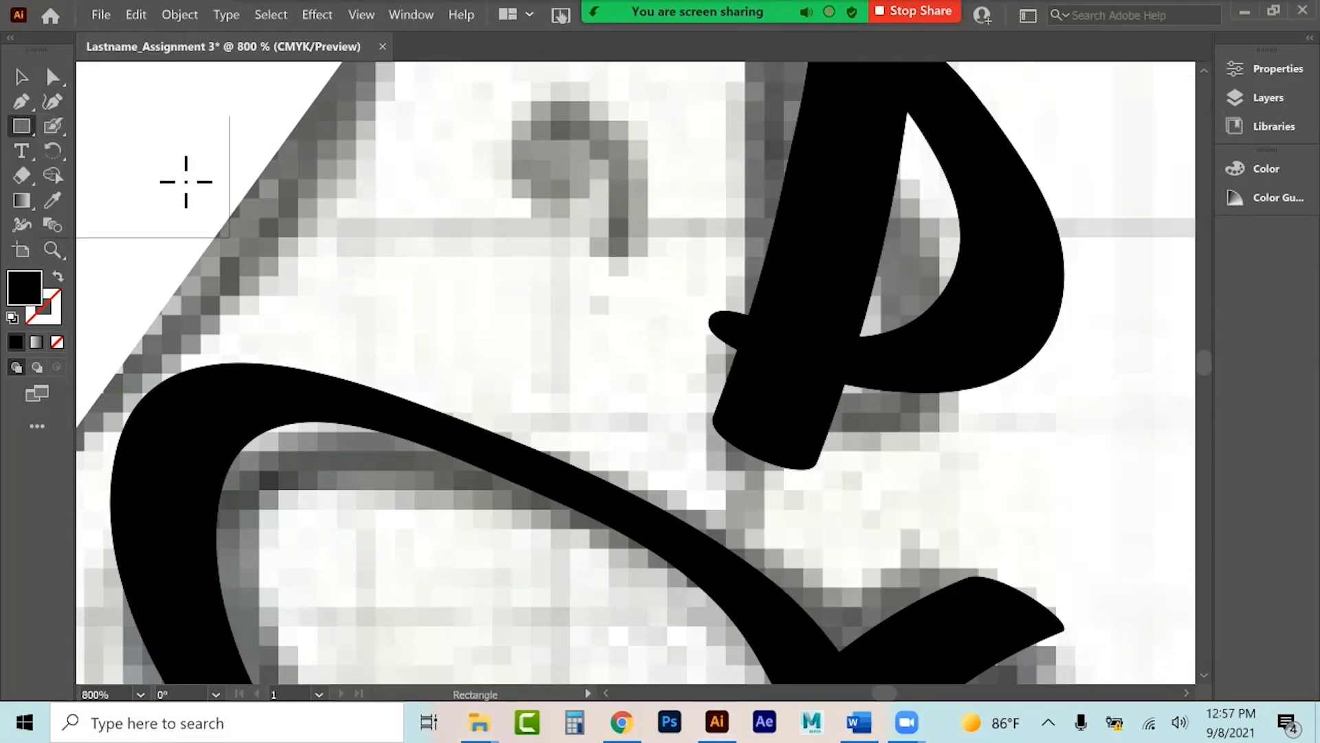
left_click_drag(509, 102, 625, 205)
Add anchor points along the ellipse's lower-right edge and pull one down into a pointed tail, smoothing the outer curve into an apostrophe.
left_click(21, 101)
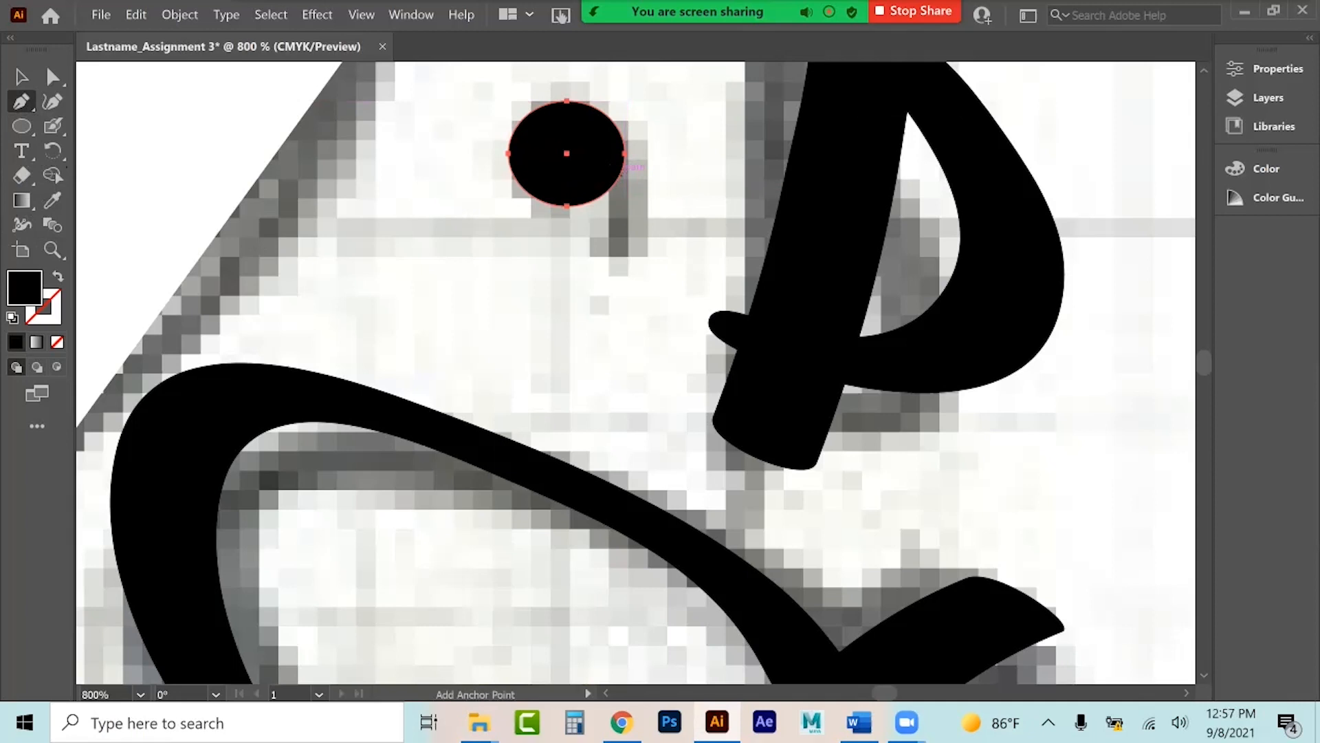
left_click(621, 176)
left_click_drag(611, 192, 606, 207)
key("ctrl+z")
left_click(52, 76)
left_click_drag(621, 176, 631, 258)
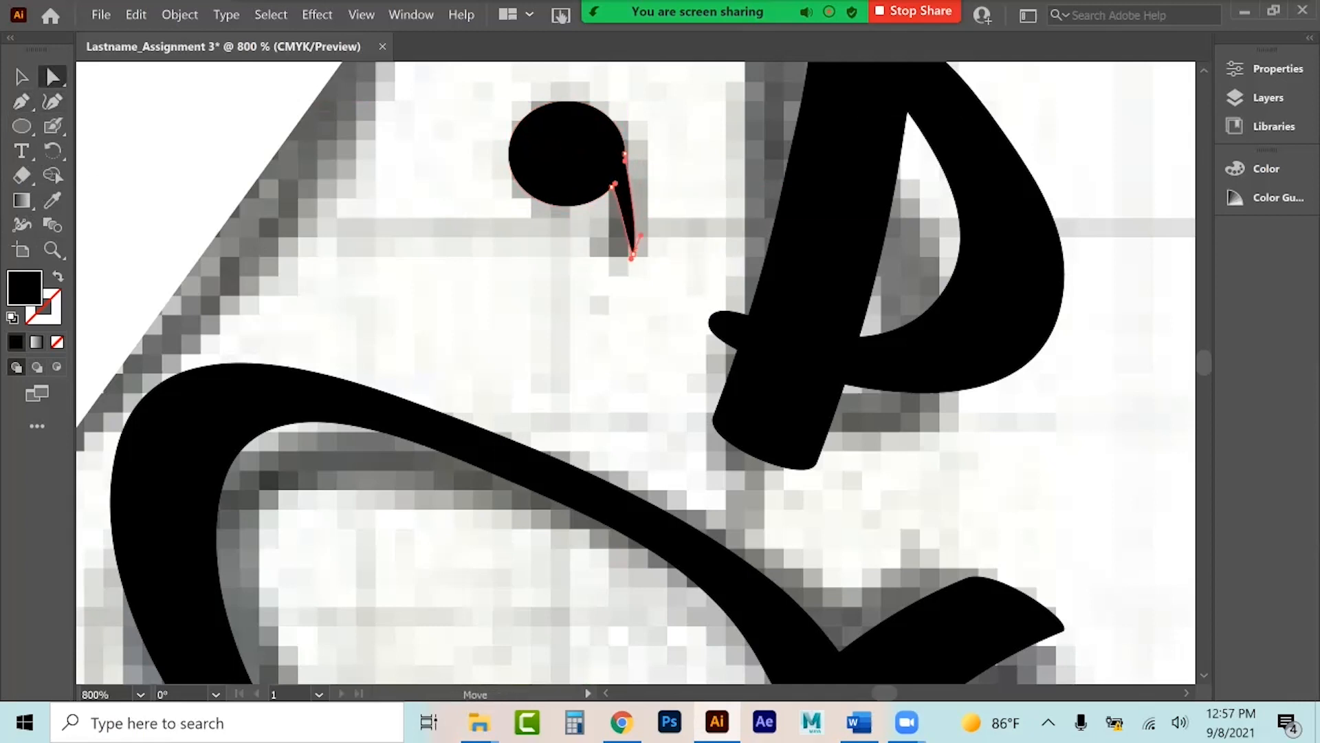
left_click_drag(624, 156, 631, 142)
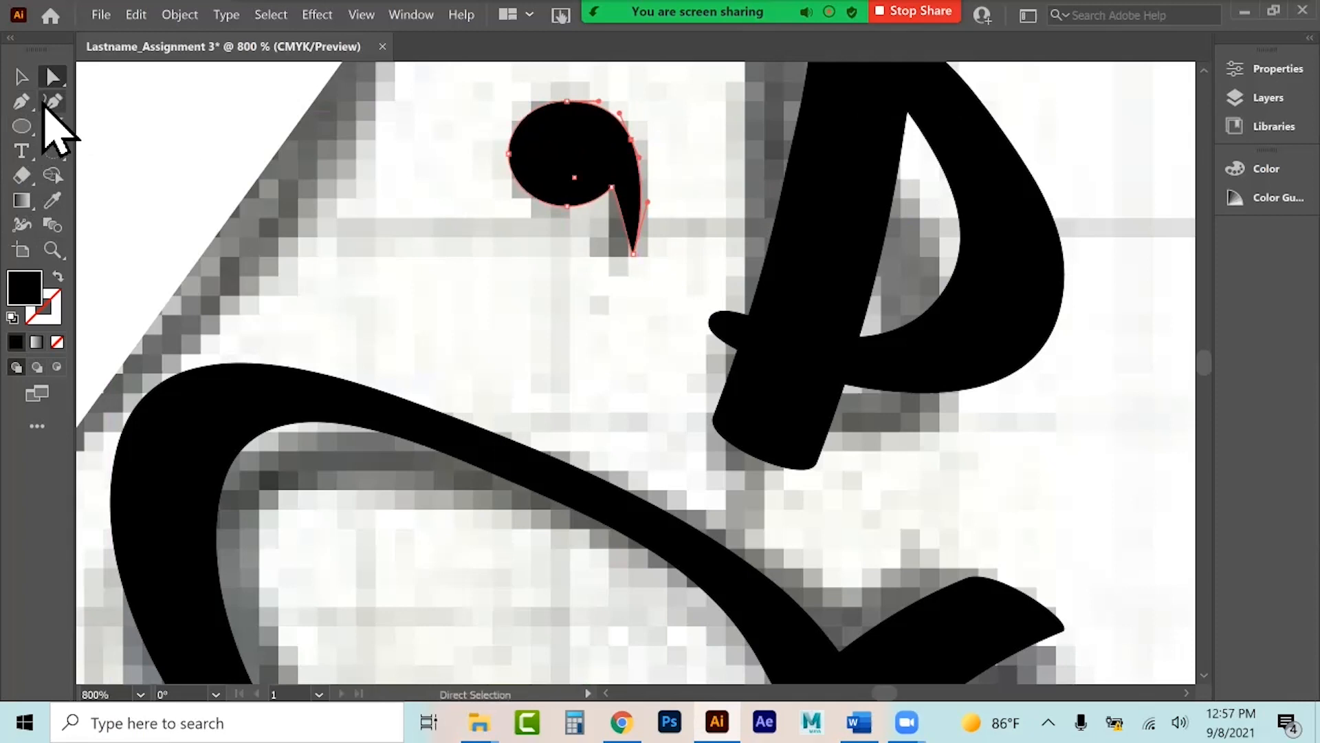
left_click(21, 77)
left_click(374, 219)
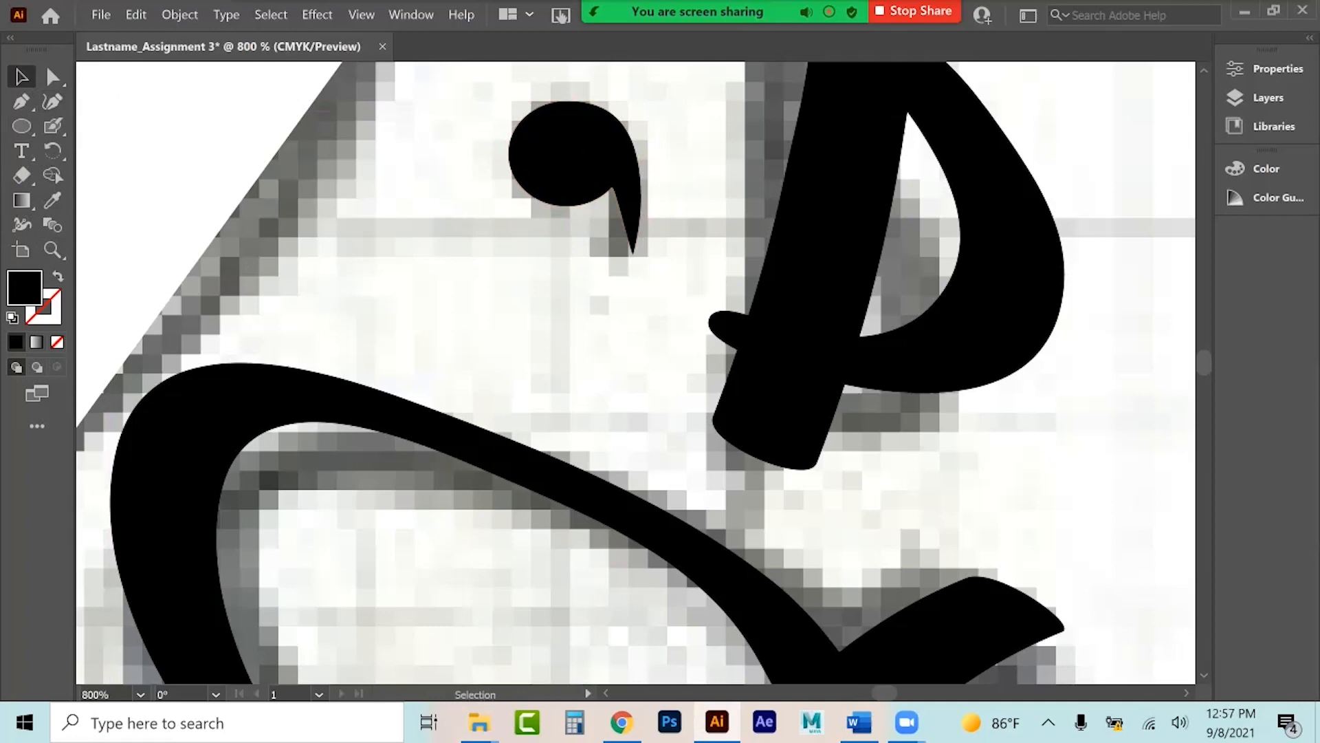
Save the document as Lastname_Assignment 3 in Adobe Illustrator (*.AI) format with the Illustrator 2020 version options.
key("ctrl+minus")
key("ctrl+minus")
key("ctrl+minus")
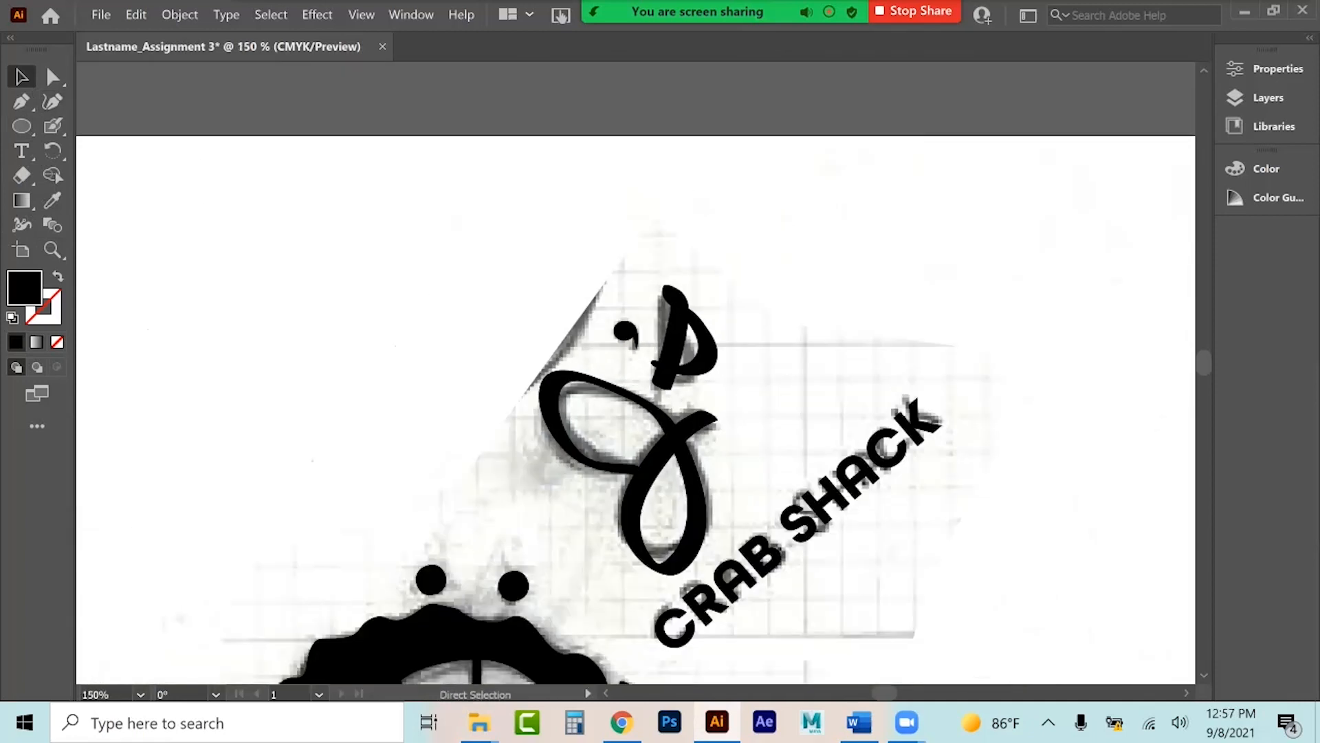
scroll(636, 373, "down", 6)
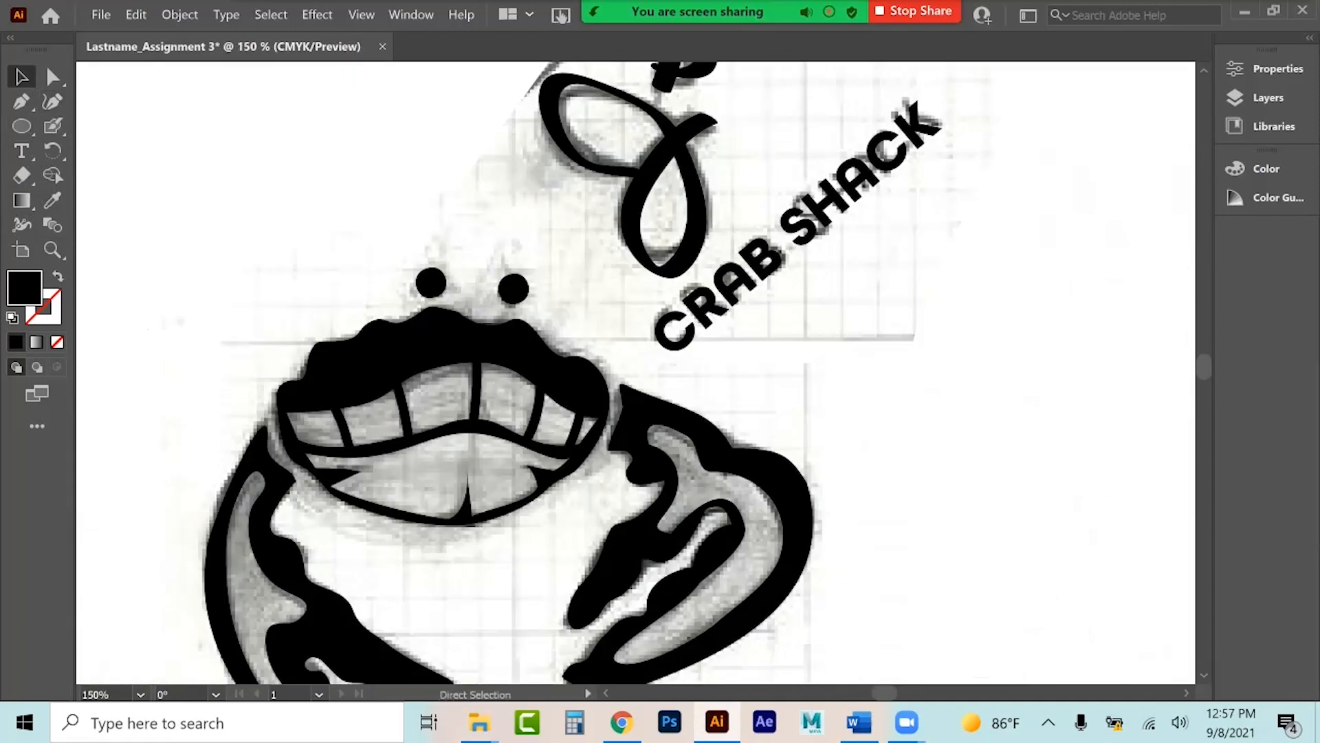
key("ctrl+shift+s")
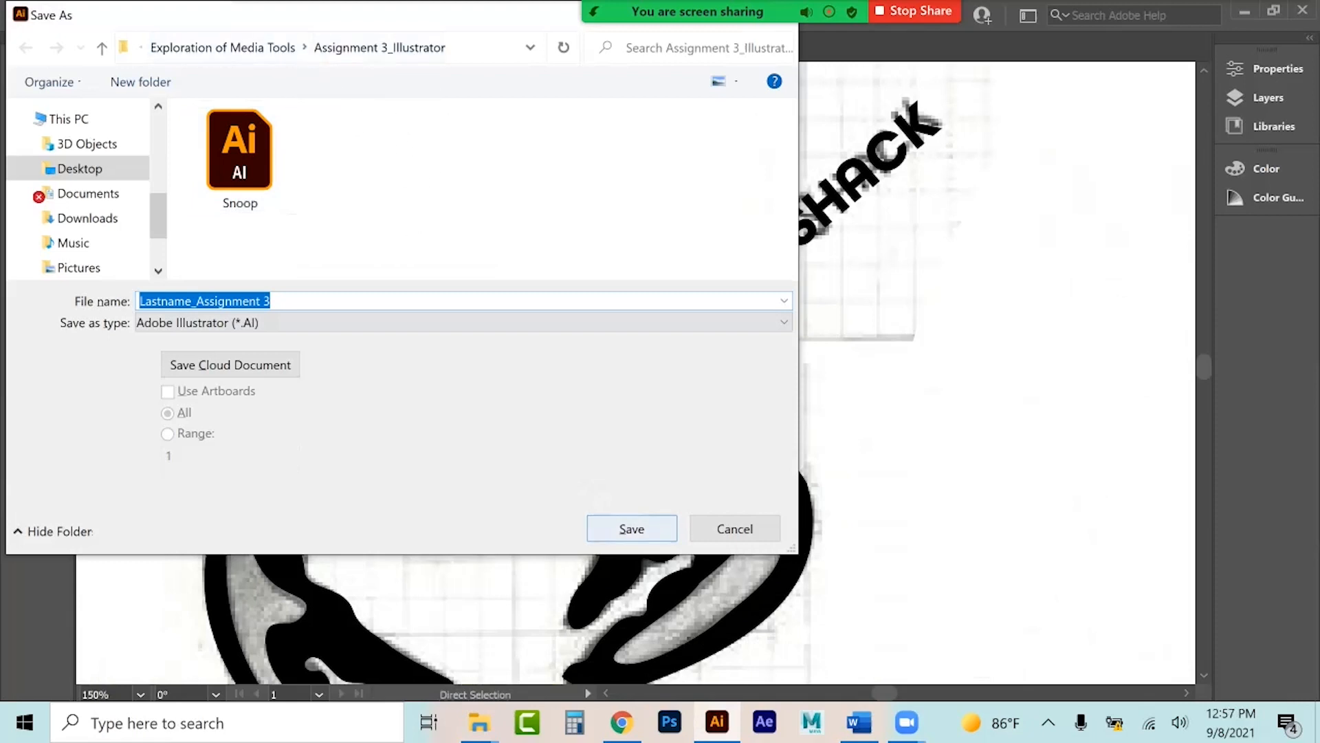
key("Return")
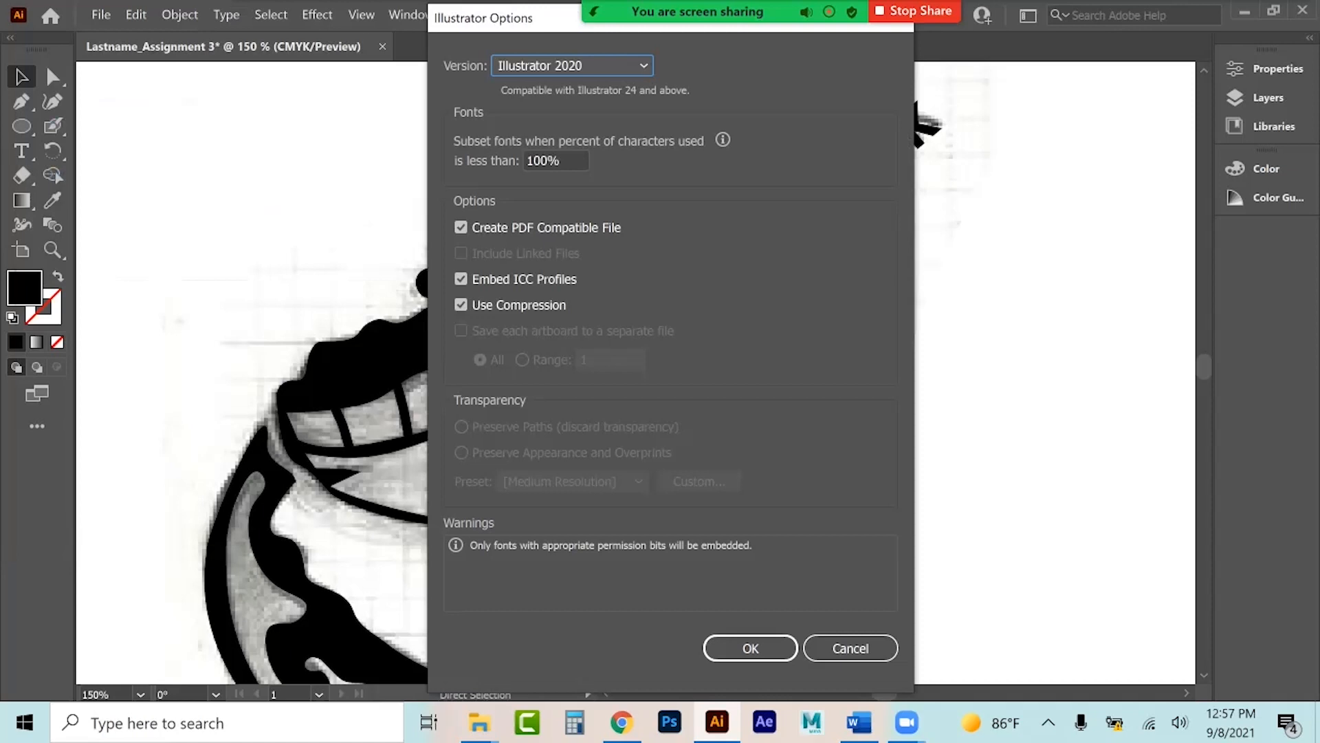
key("Return")
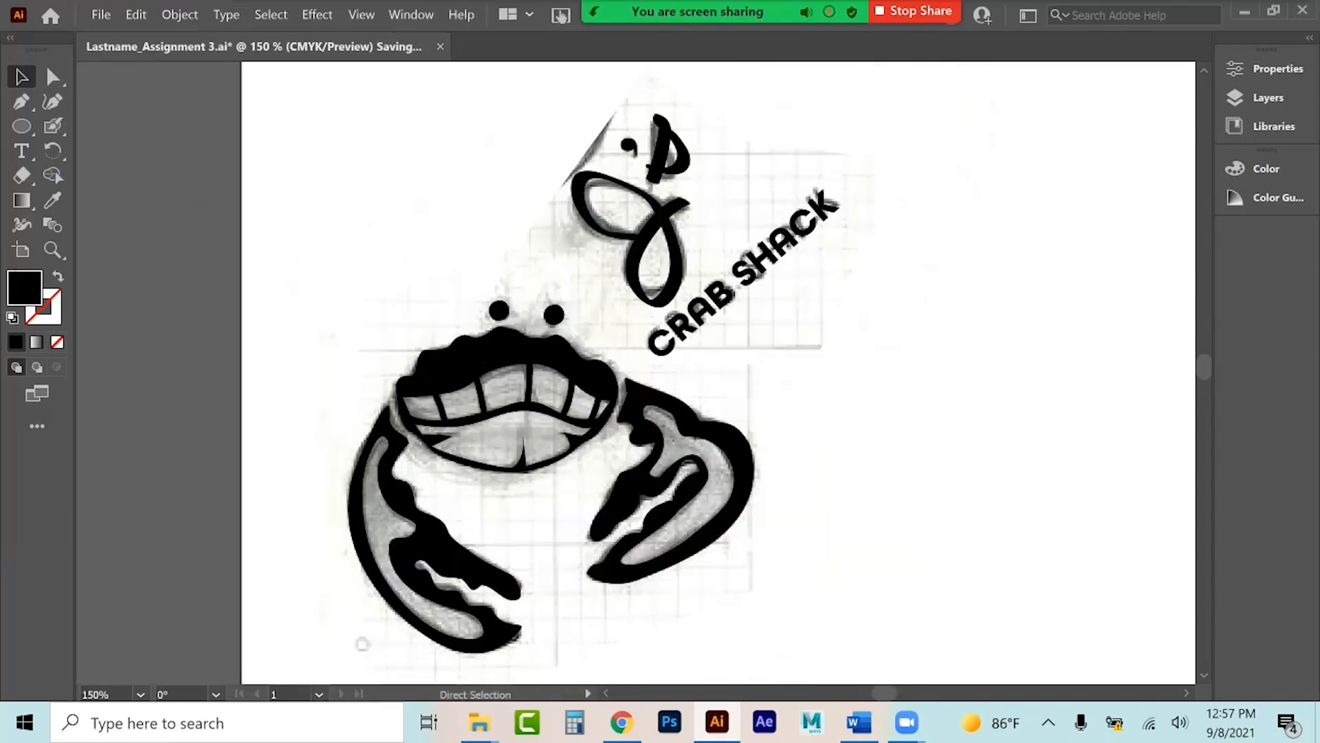
Select all the traced crab artwork and lettering and move it sideways off the sketch, onto the blank area beside it.
key("ctrl+0")
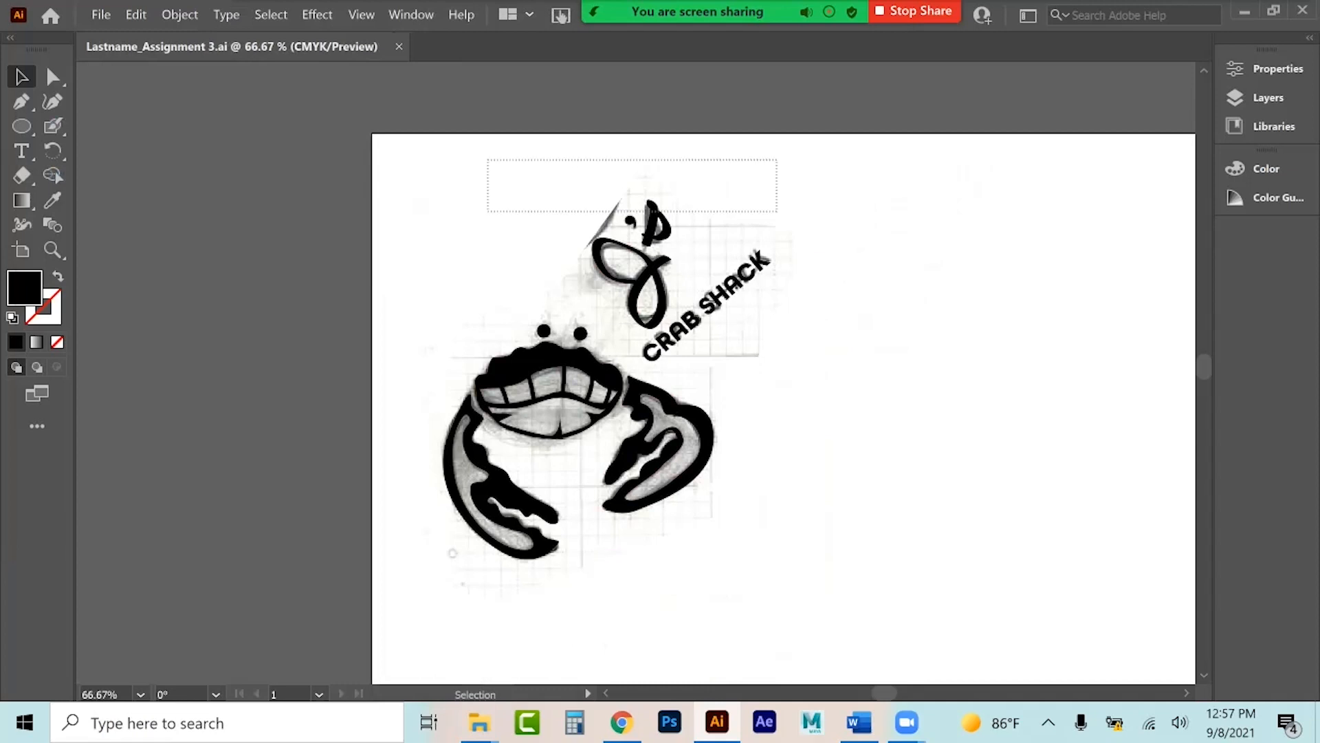
left_click_drag(425, 554, 423, 584)
mouse_move(512, 497)
left_mouse_down()
mouse_move(543, 519)
mouse_move(588, 505)
mouse_move(868, 494)
mouse_move(847, 502)
left_mouse_up()
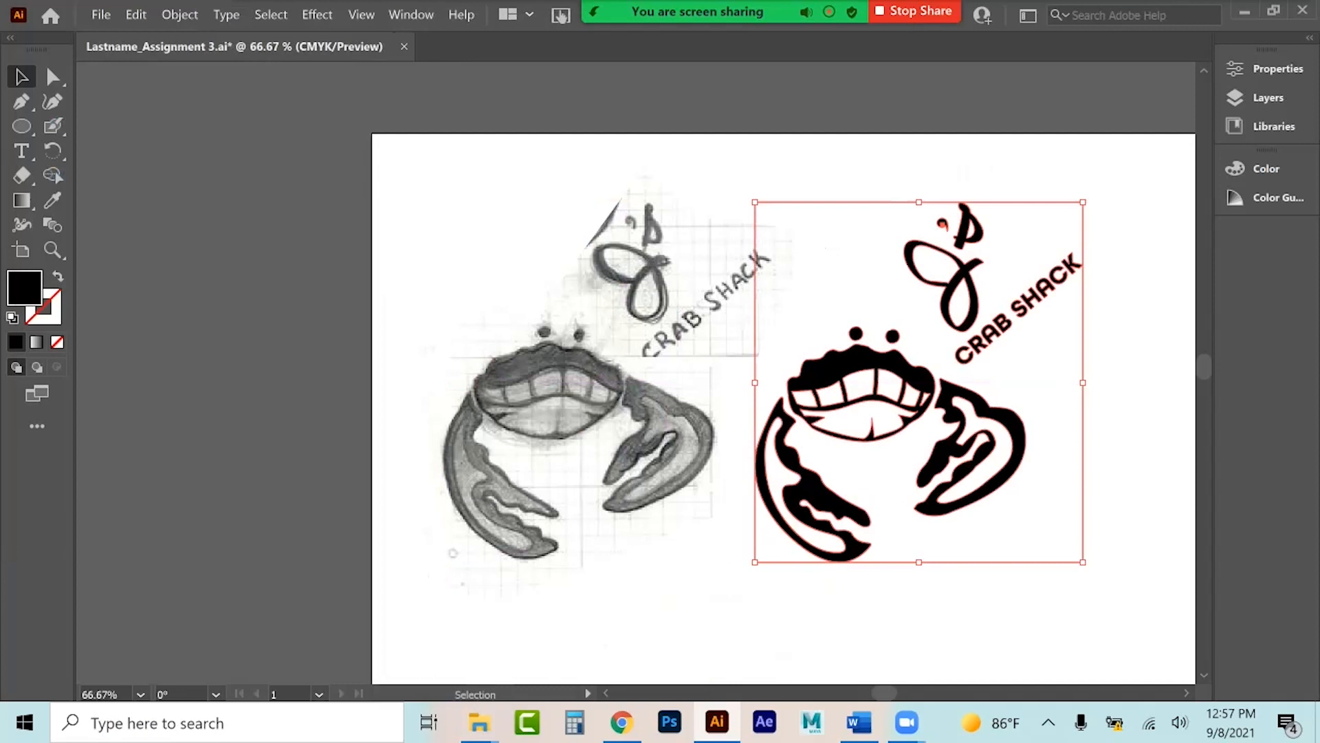
Try a pink-red fill on the whole traced artwork, undo it and deselect everything.
double_click(27, 289)
left_click(882, 169)
key("Return")
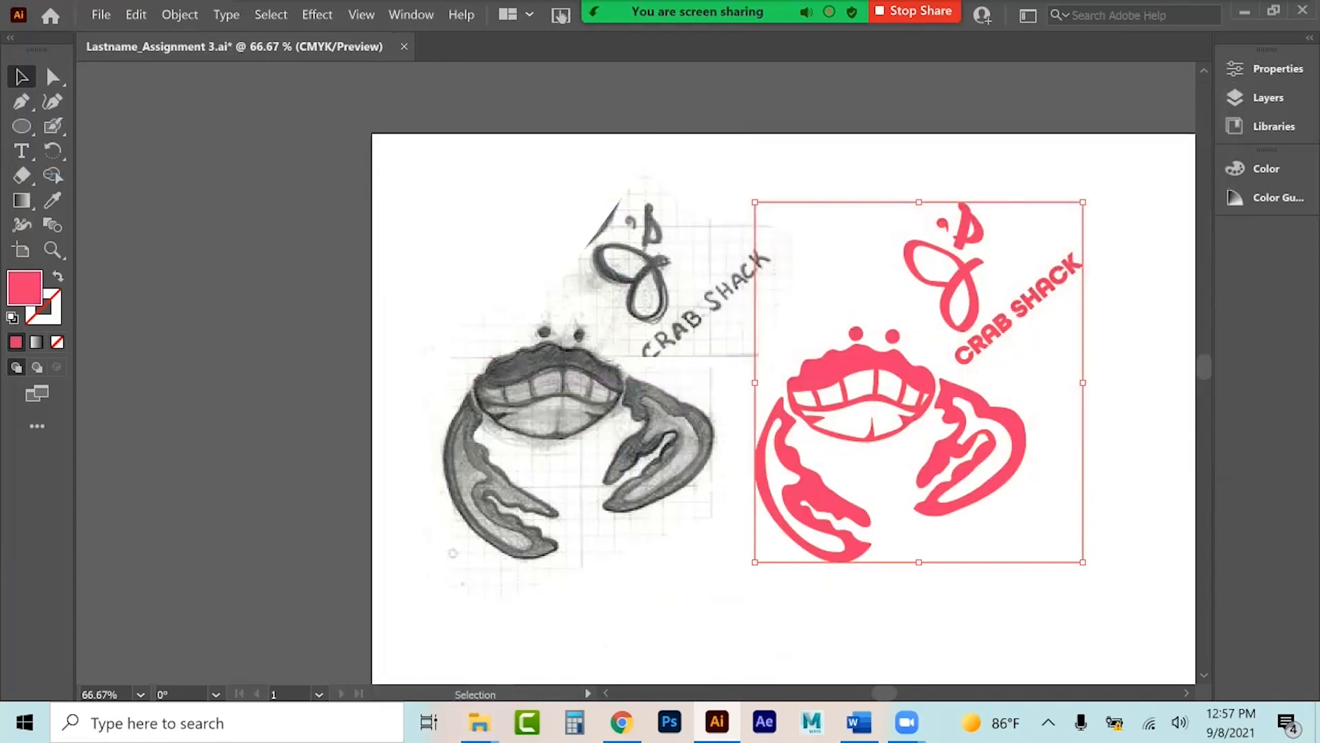
key("ctrl+z")
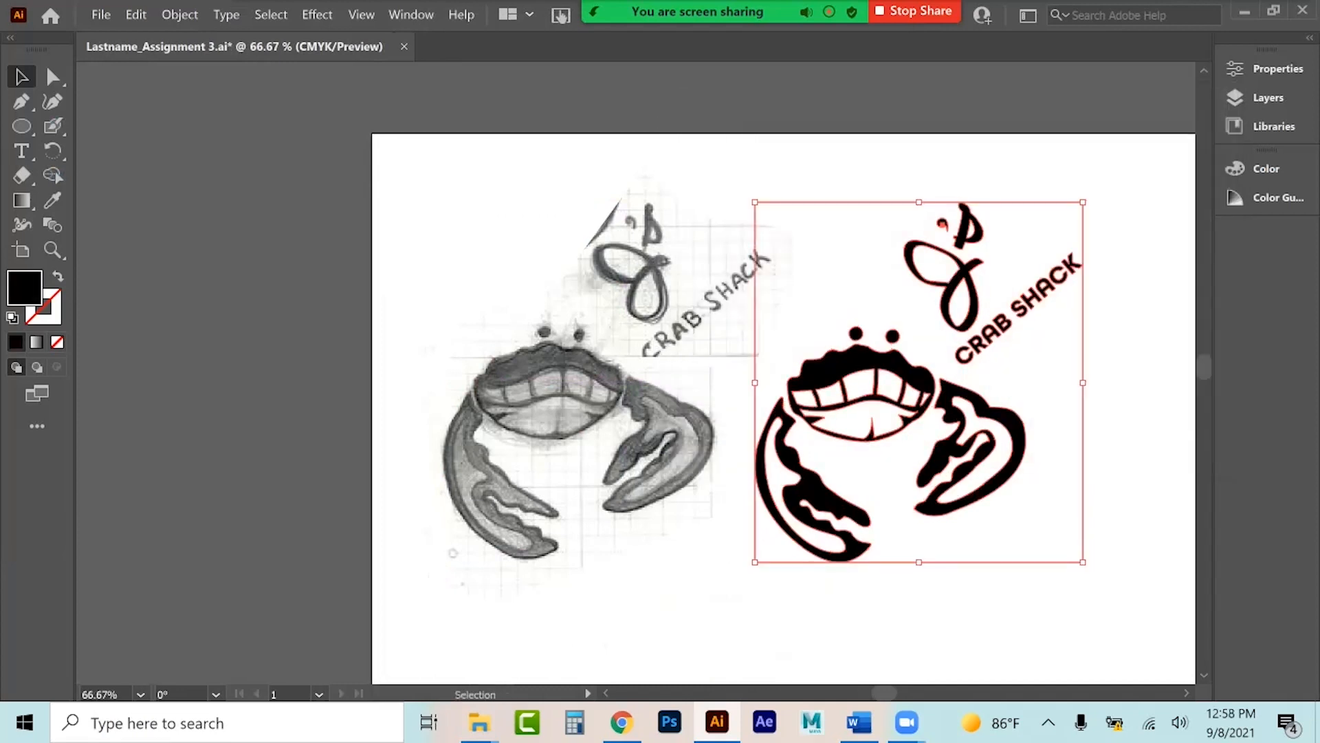
key("ctrl+shift+a")
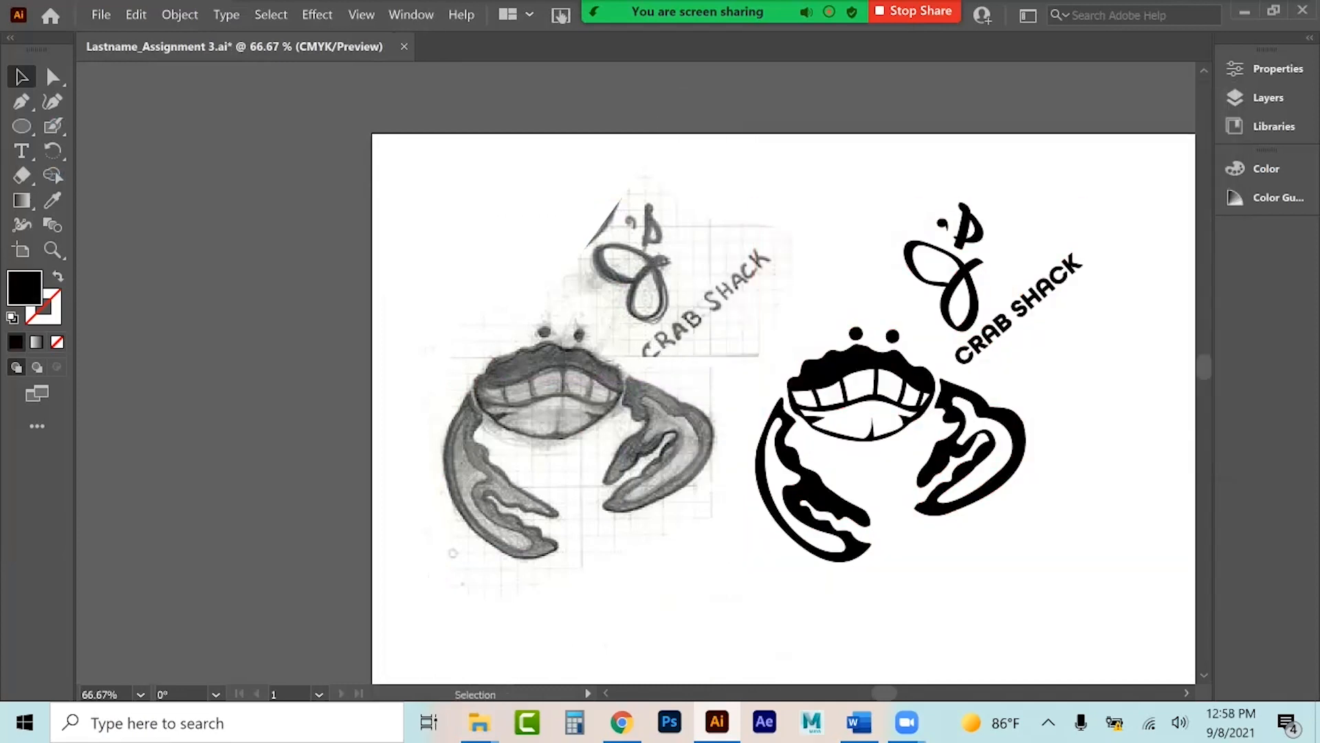
Unlock Layer 1, which holds the sketch, and make it the active layer.
scroll(784, 408, "right", 5)
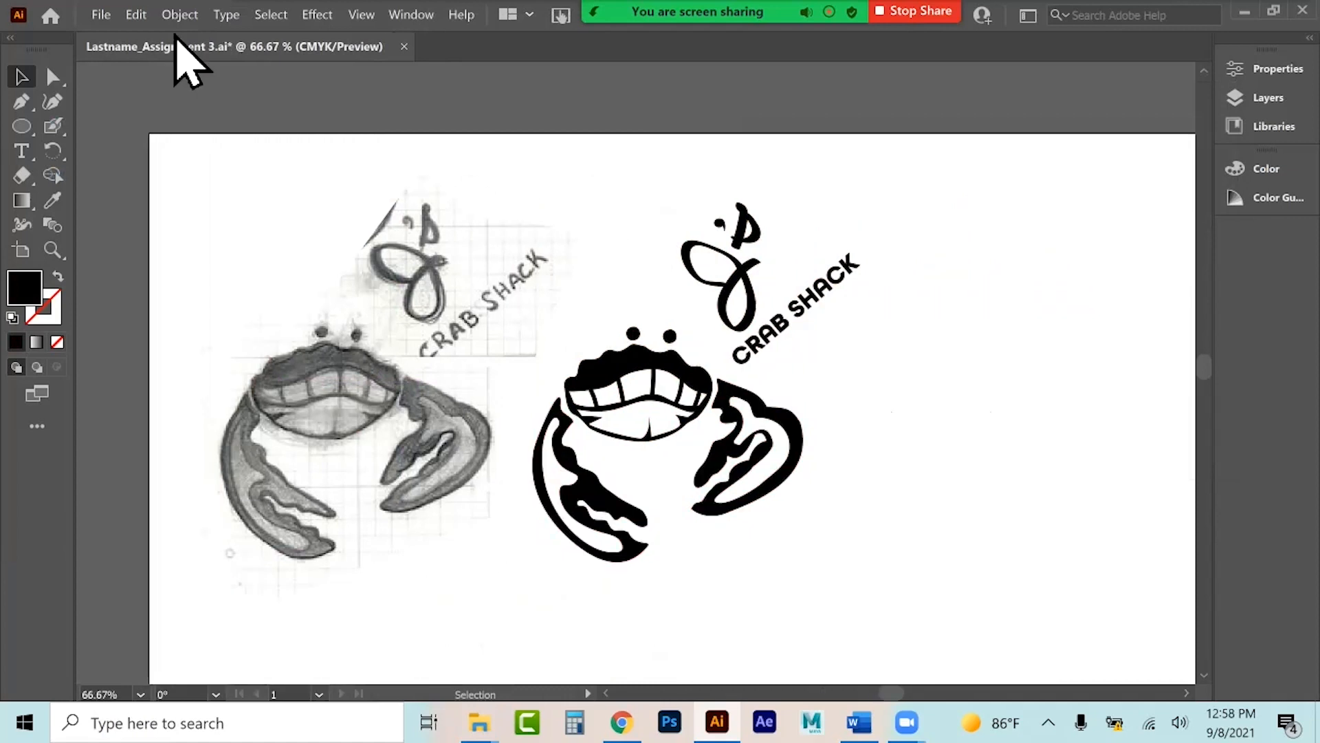
left_click(1265, 97)
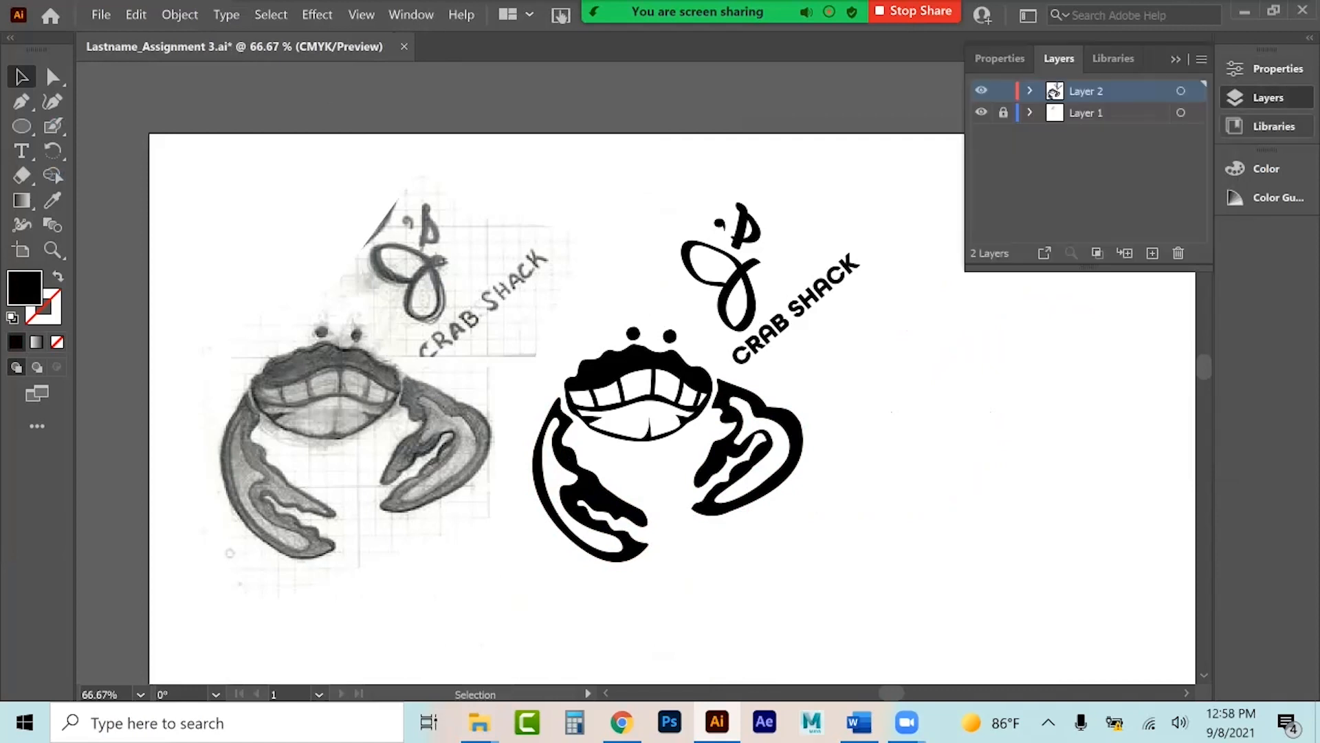
left_click(1087, 112)
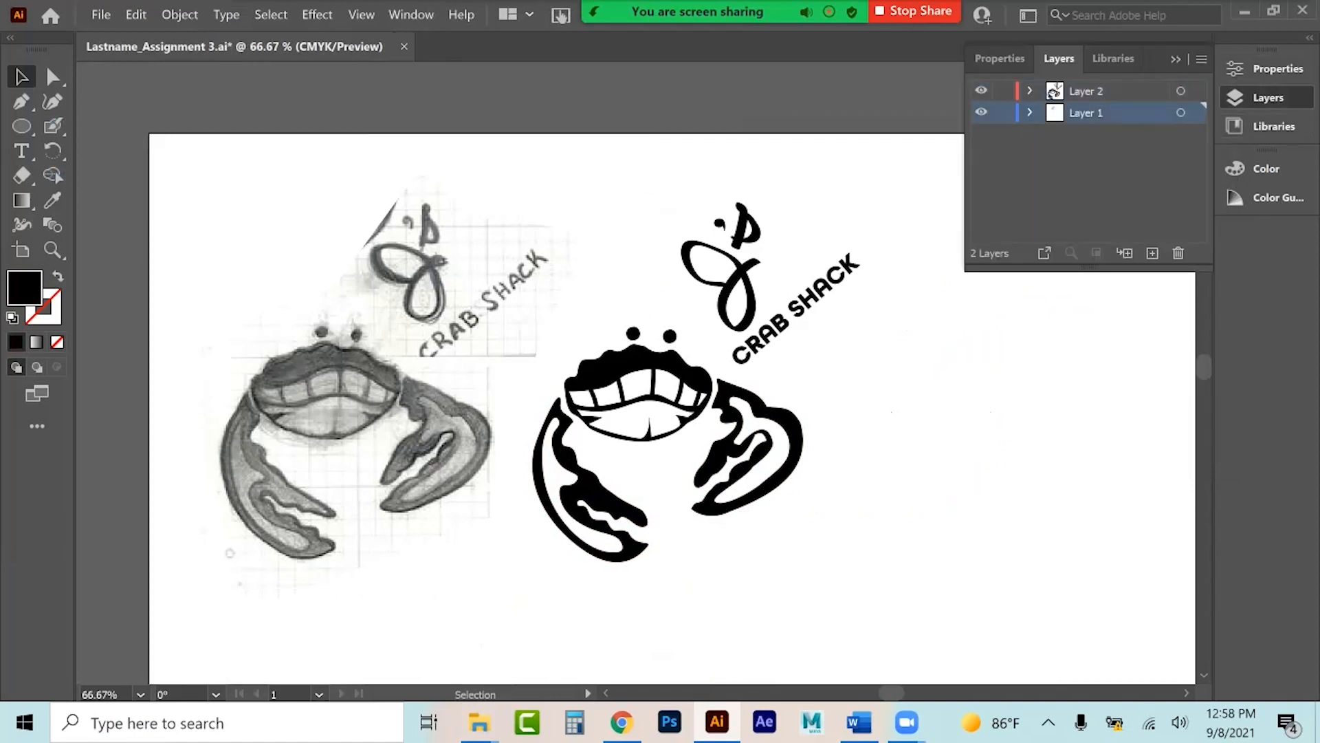
Place the kitten image from the Assignment 3 folder on the artboard beside the traced crab.
left_click(101, 15)
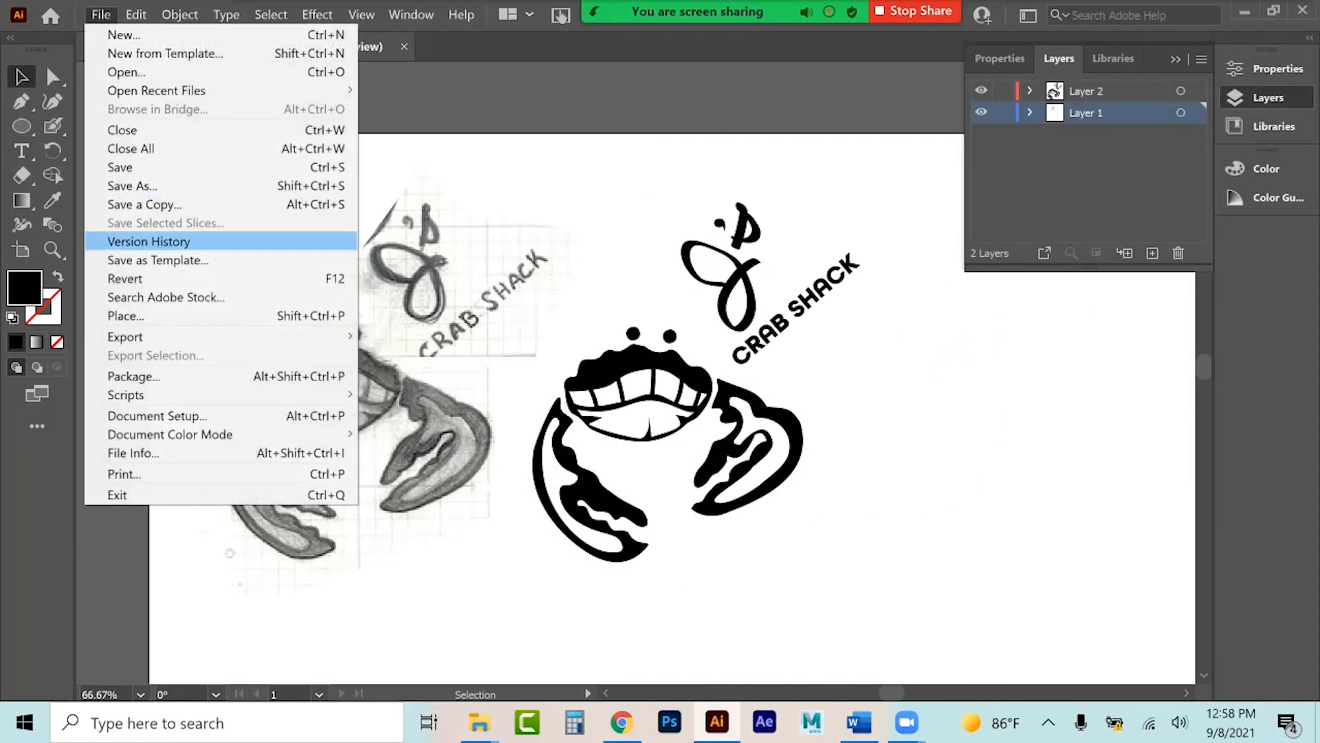
left_click(126, 316)
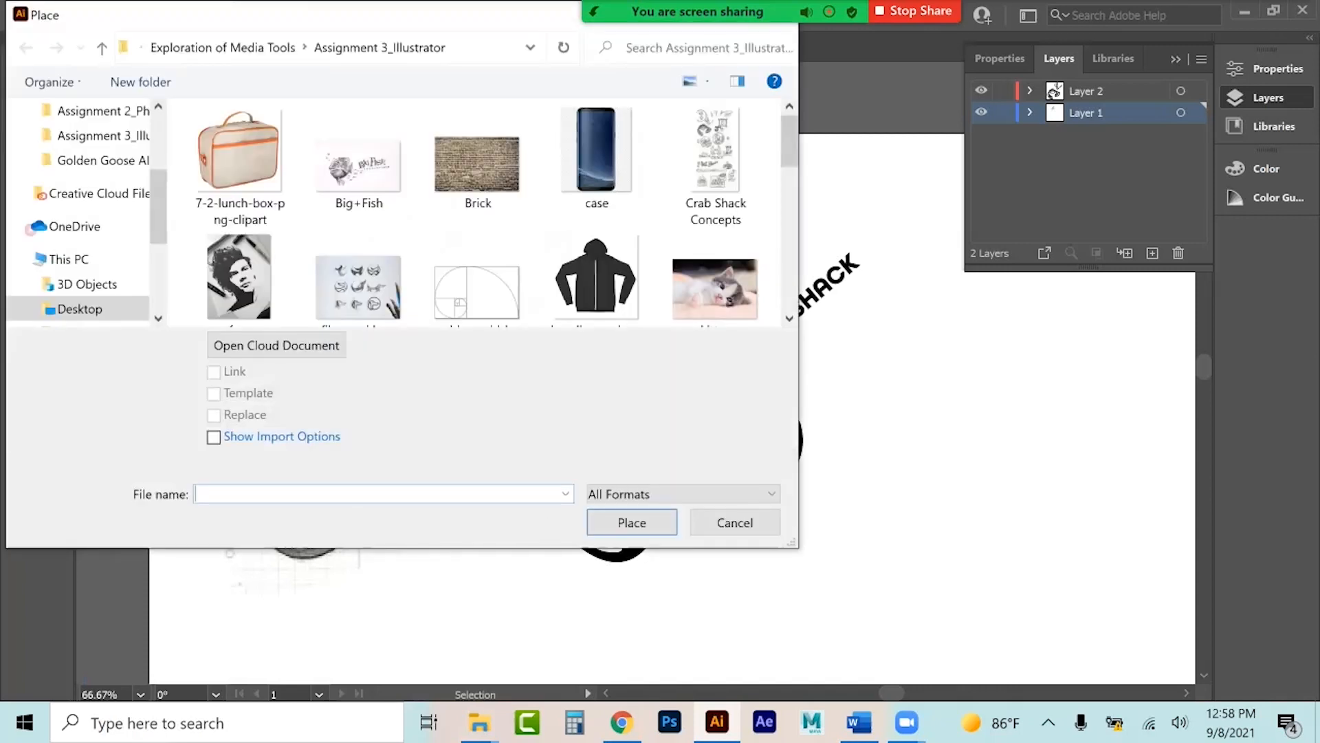
scroll(591, 138, "down", 5)
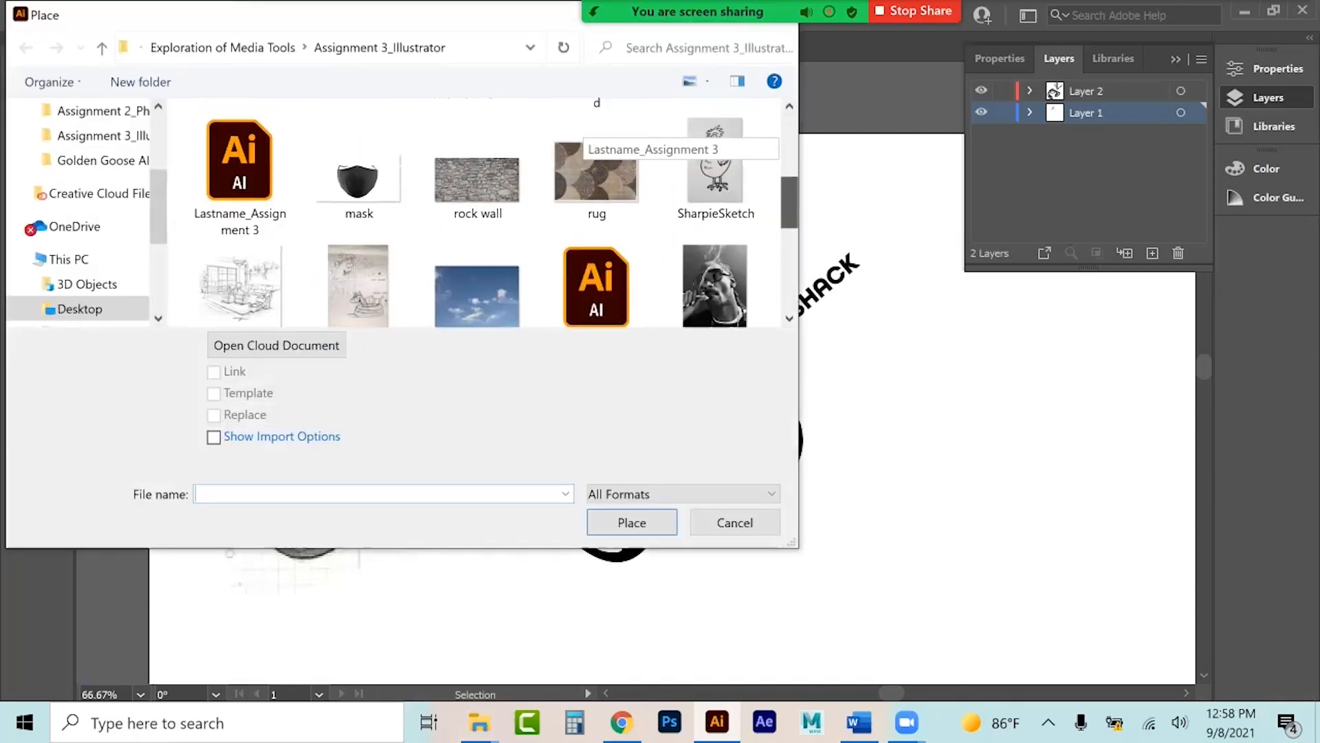
scroll(592, 138, "down", 3)
scroll(591, 138, "up", 1)
scroll(591, 137, "up", 5)
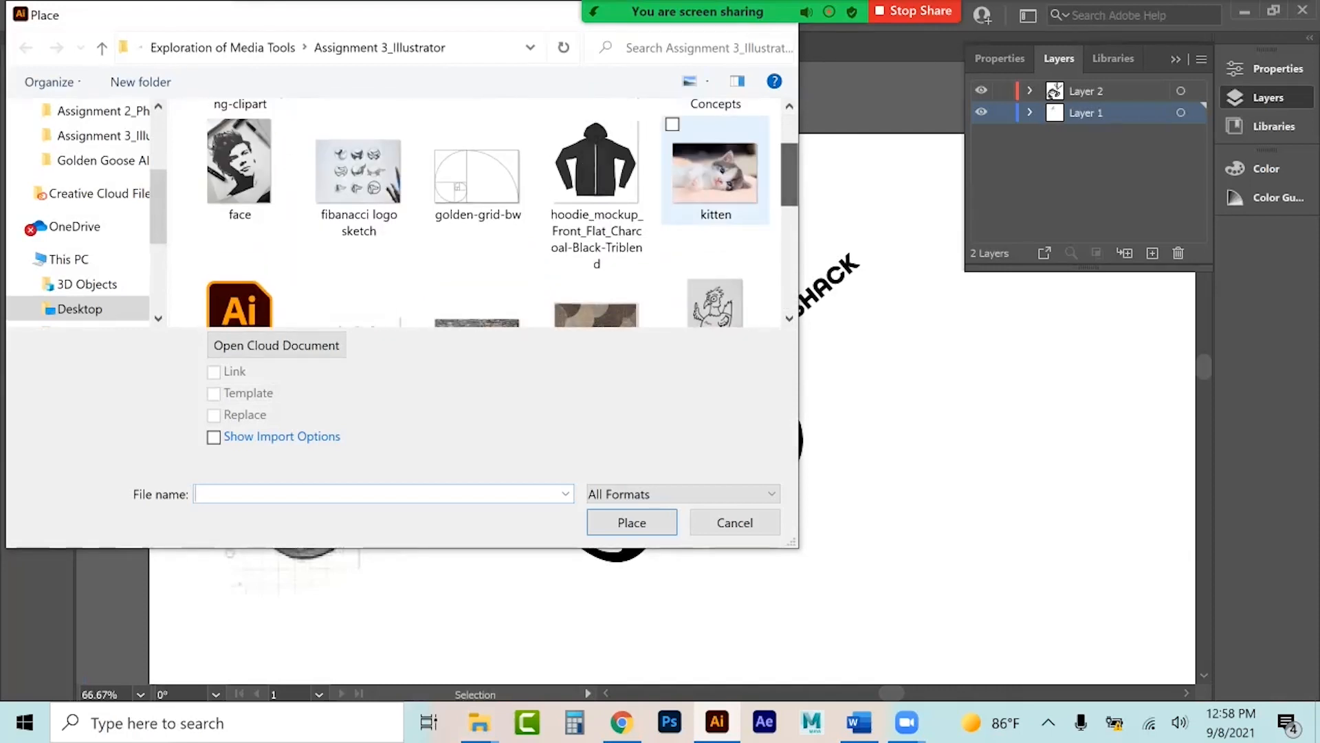
left_click(716, 177)
left_click(636, 524)
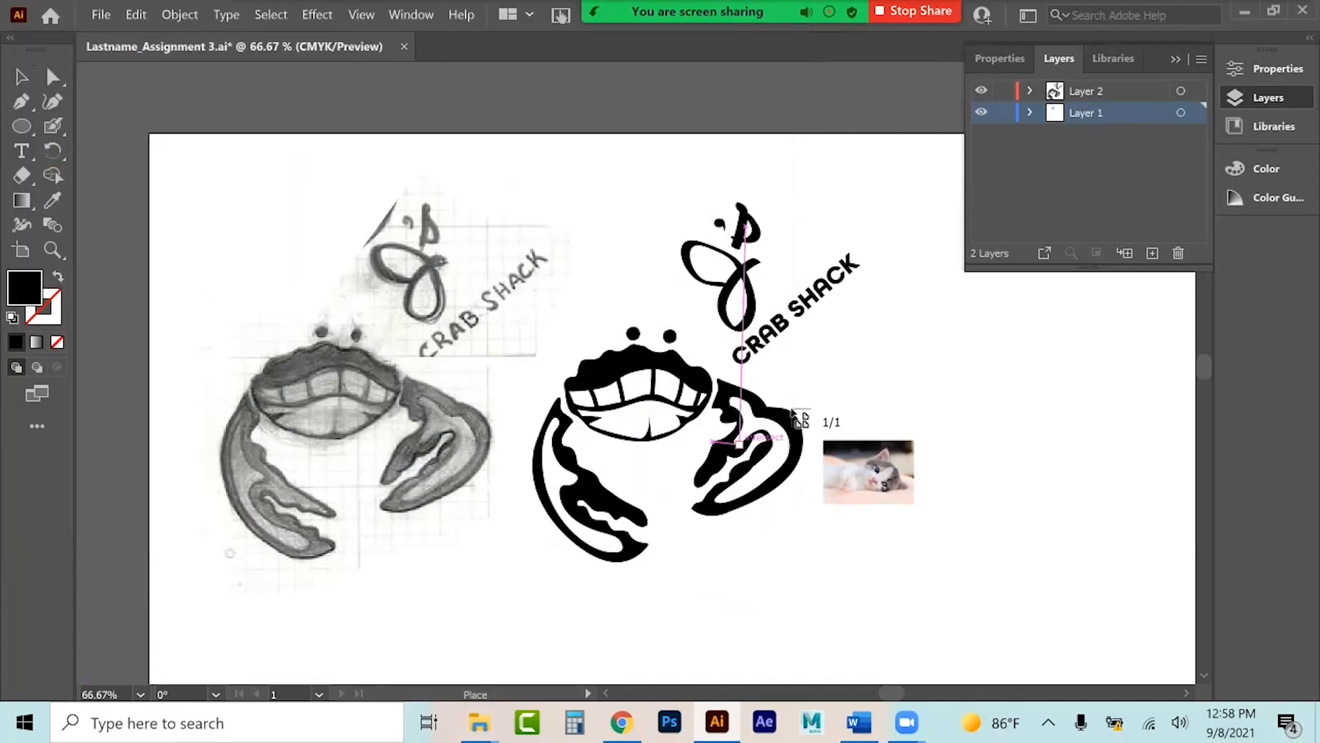
left_click(836, 347)
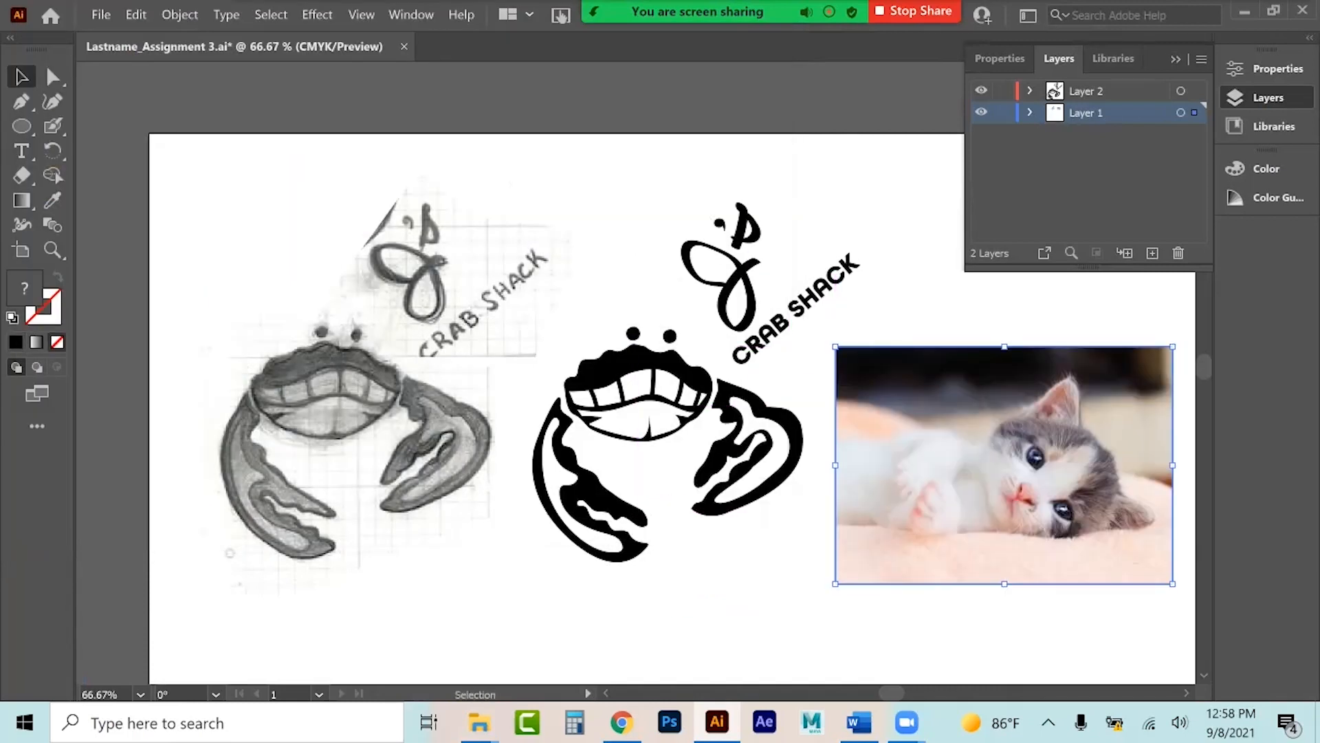
Move the kitten photo below the crab sketch and scale it down to under half its size.
left_click(1176, 59)
key("ctrl+minus")
key("ctrl+minus")
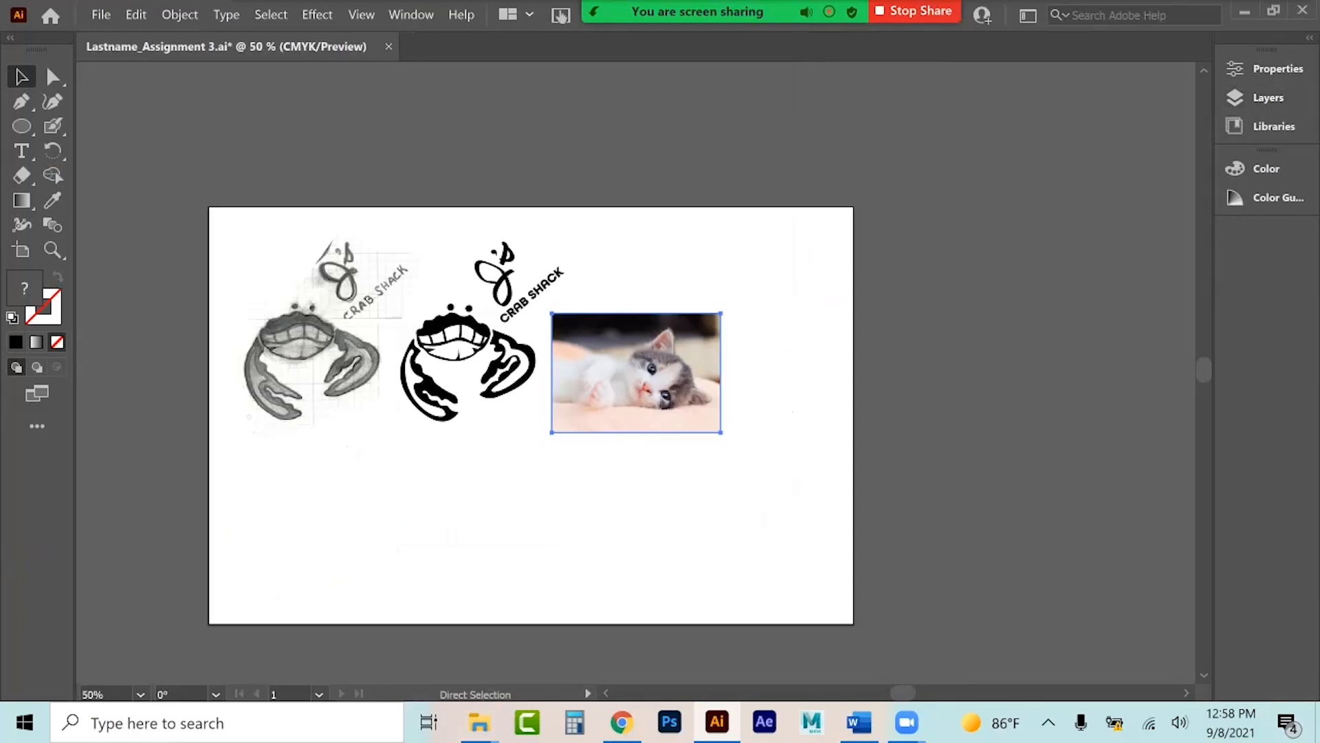
left_click_drag(690, 336, 368, 454)
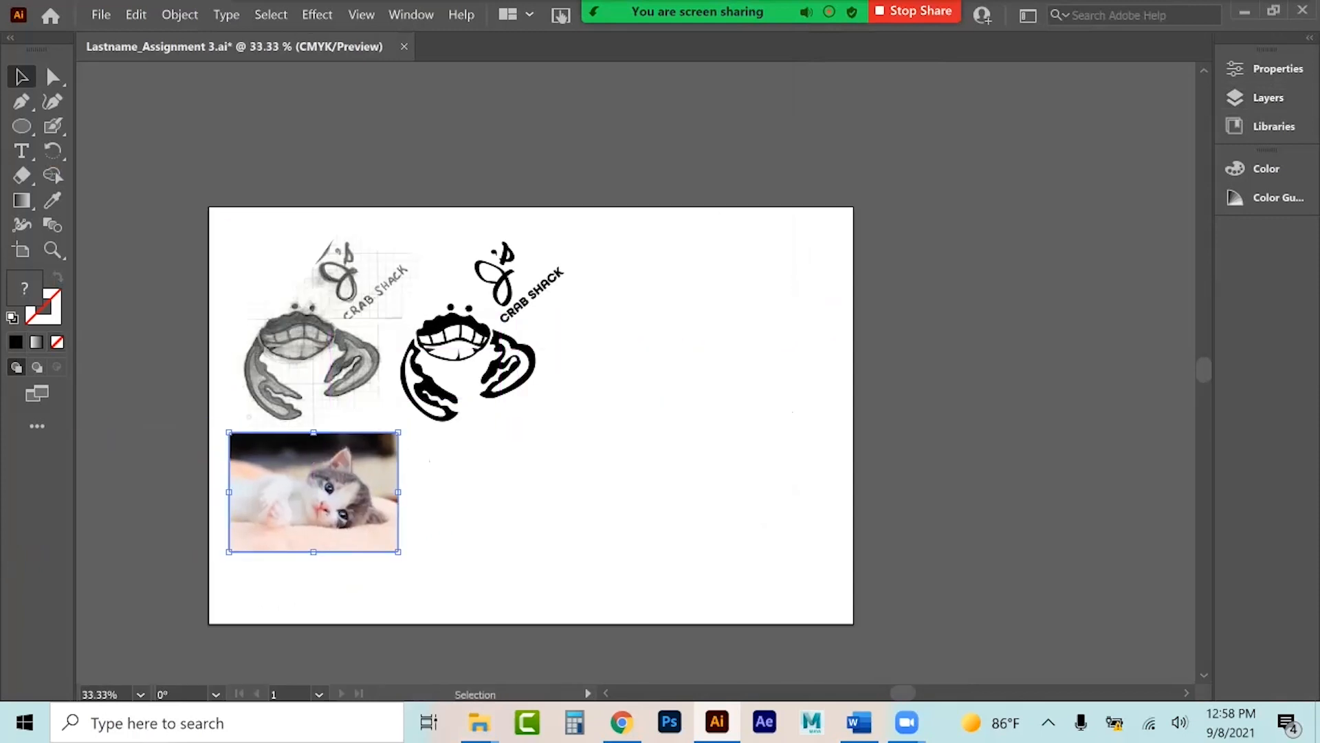
left_click_drag(398, 549, 290, 457)
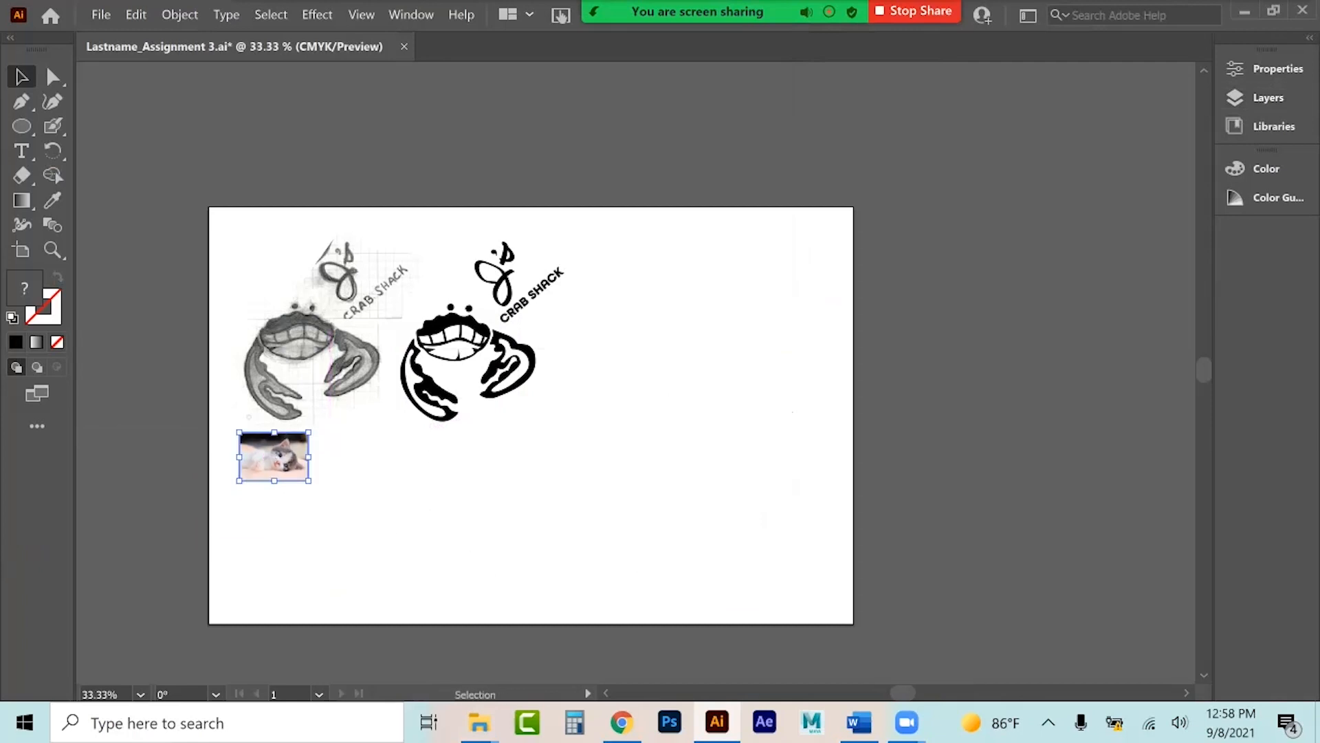
Set the Blob Brush size to 23 pt, keeping the 156° angle and 33% roundness.
key("z")
left_click(345, 452)
left_click(801, 404)
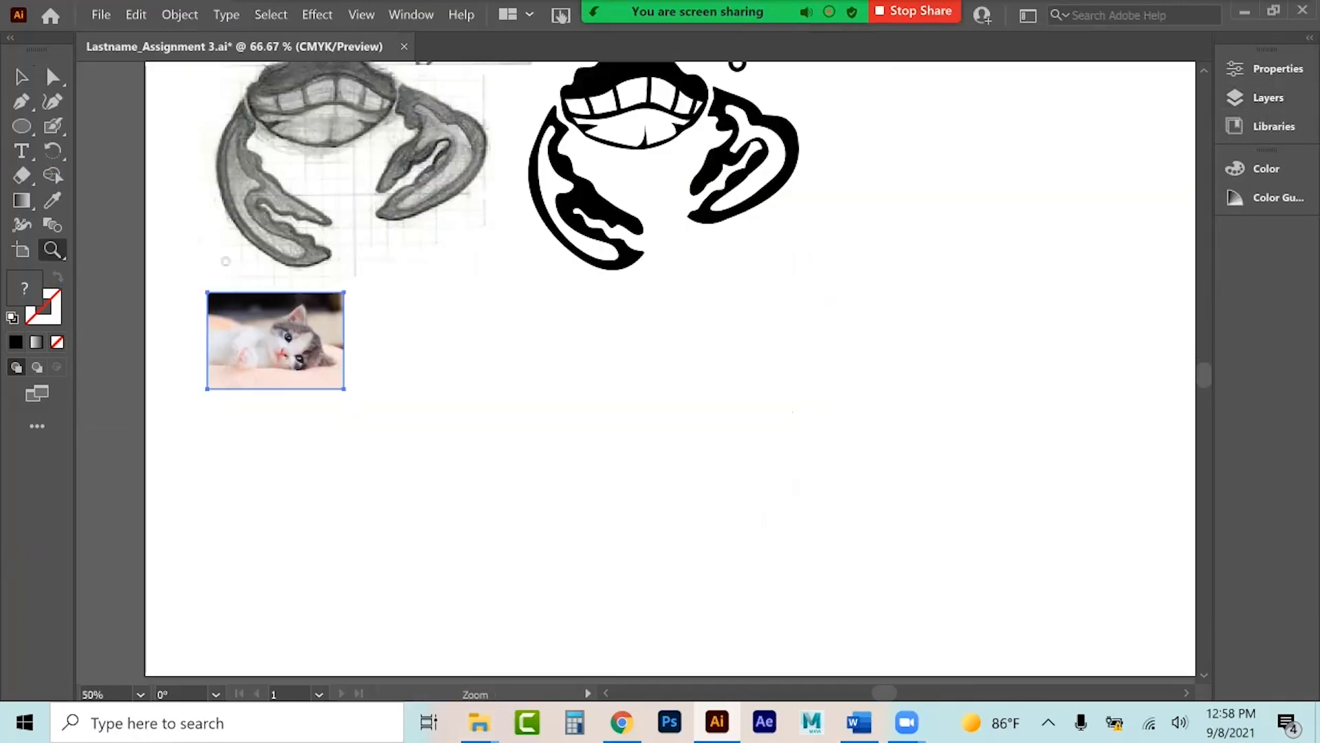
left_click(455, 341)
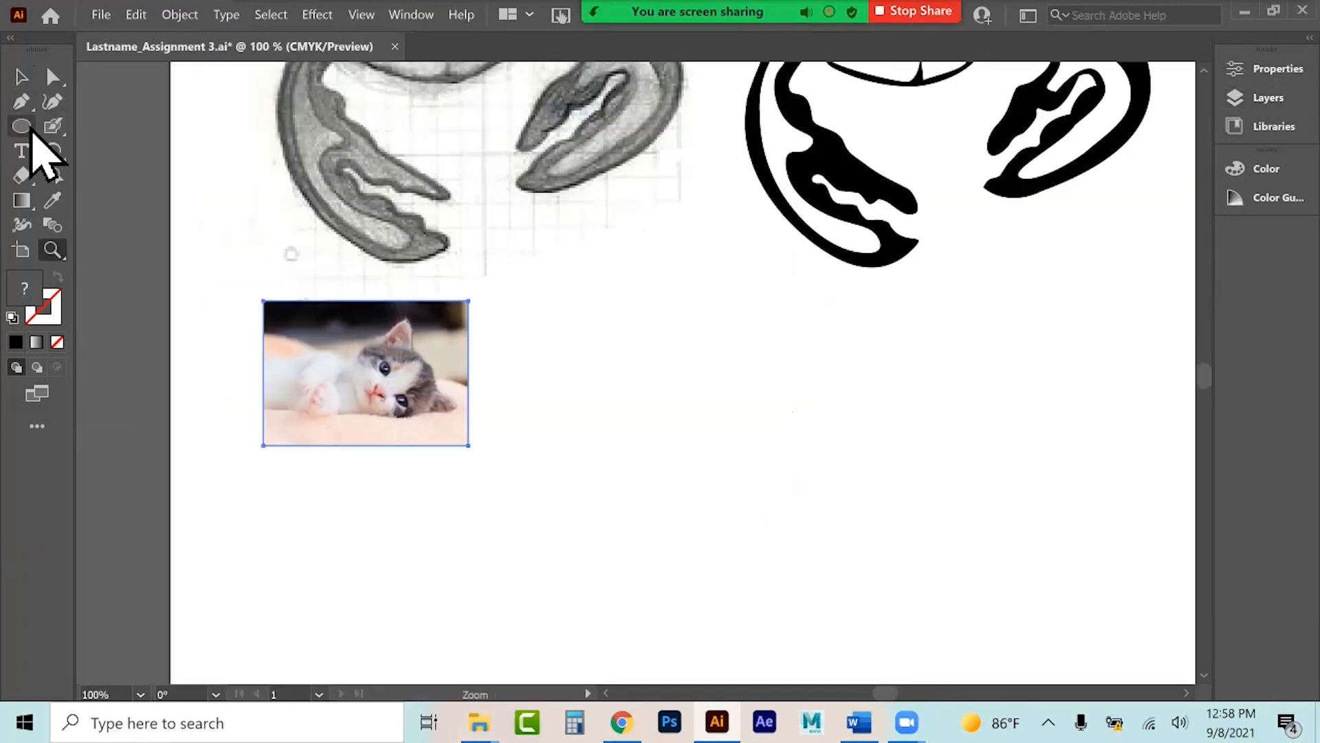
left_click_drag(22, 127, 105, 129)
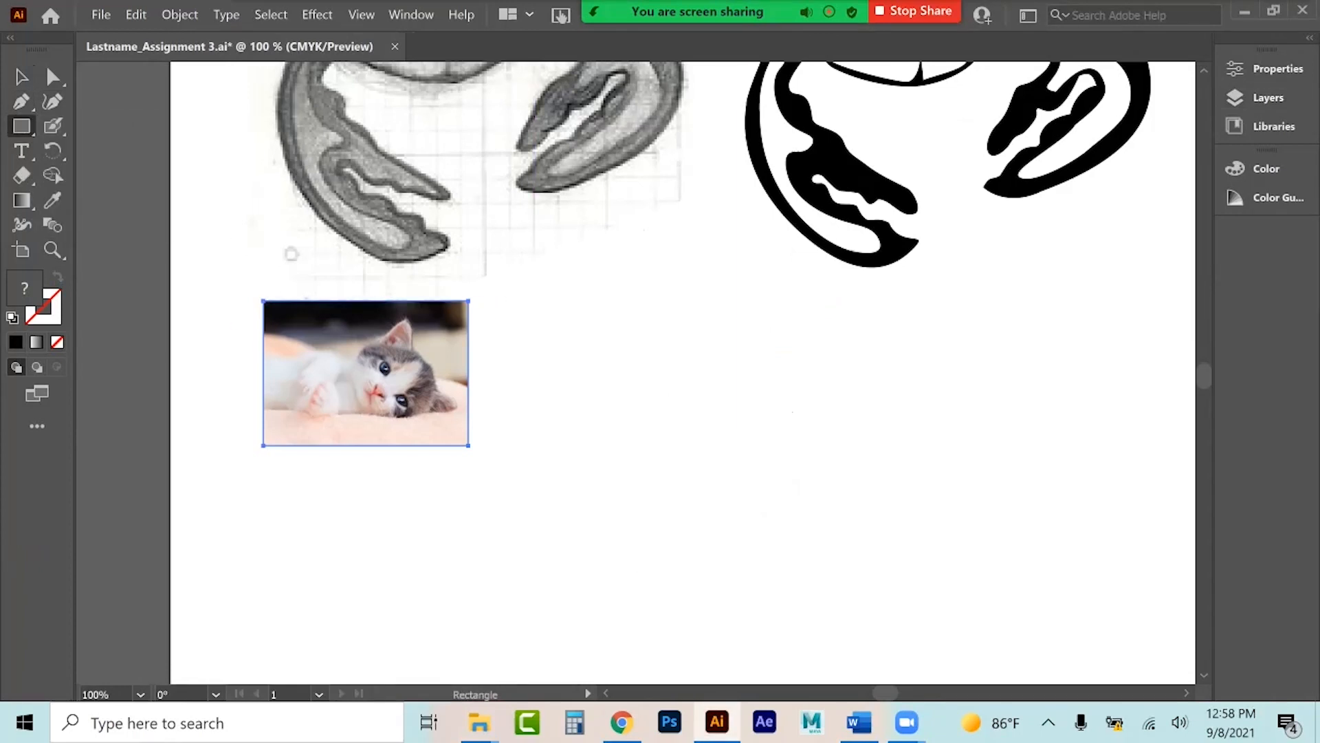
left_click(53, 126)
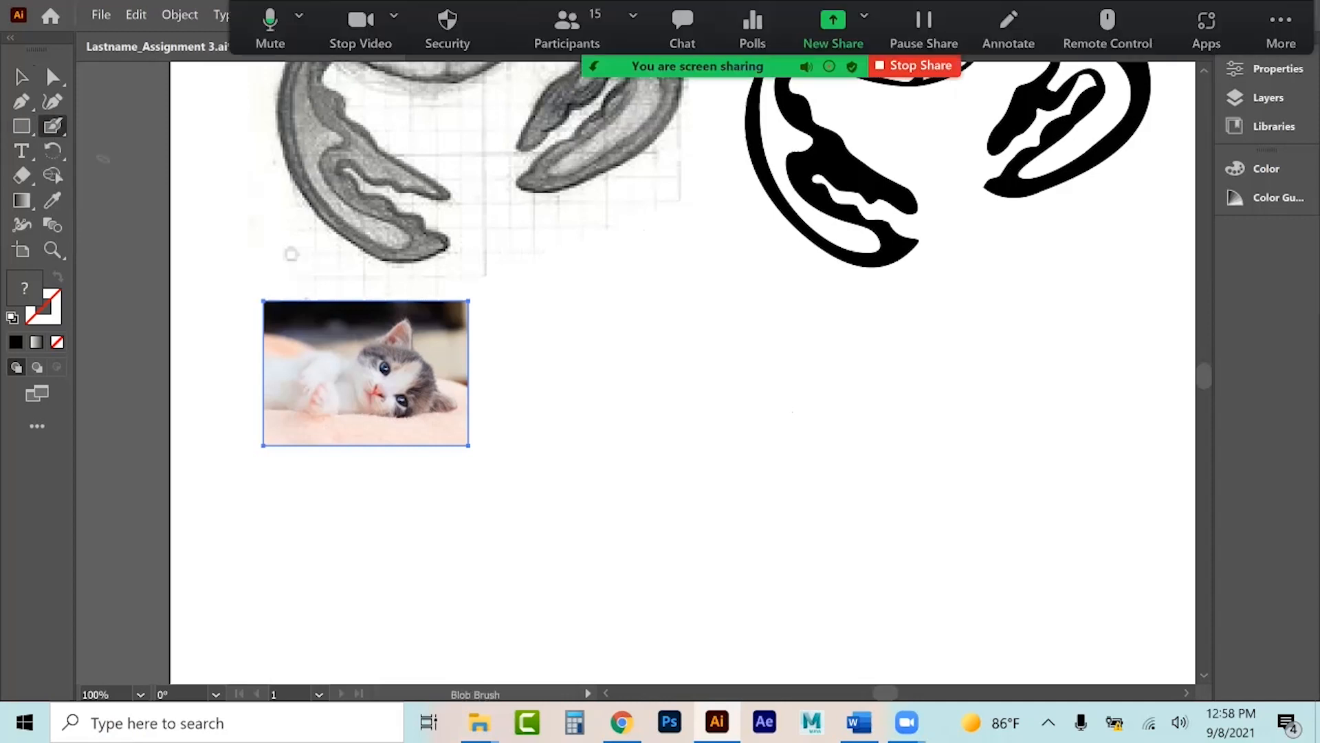
double_click(63, 128)
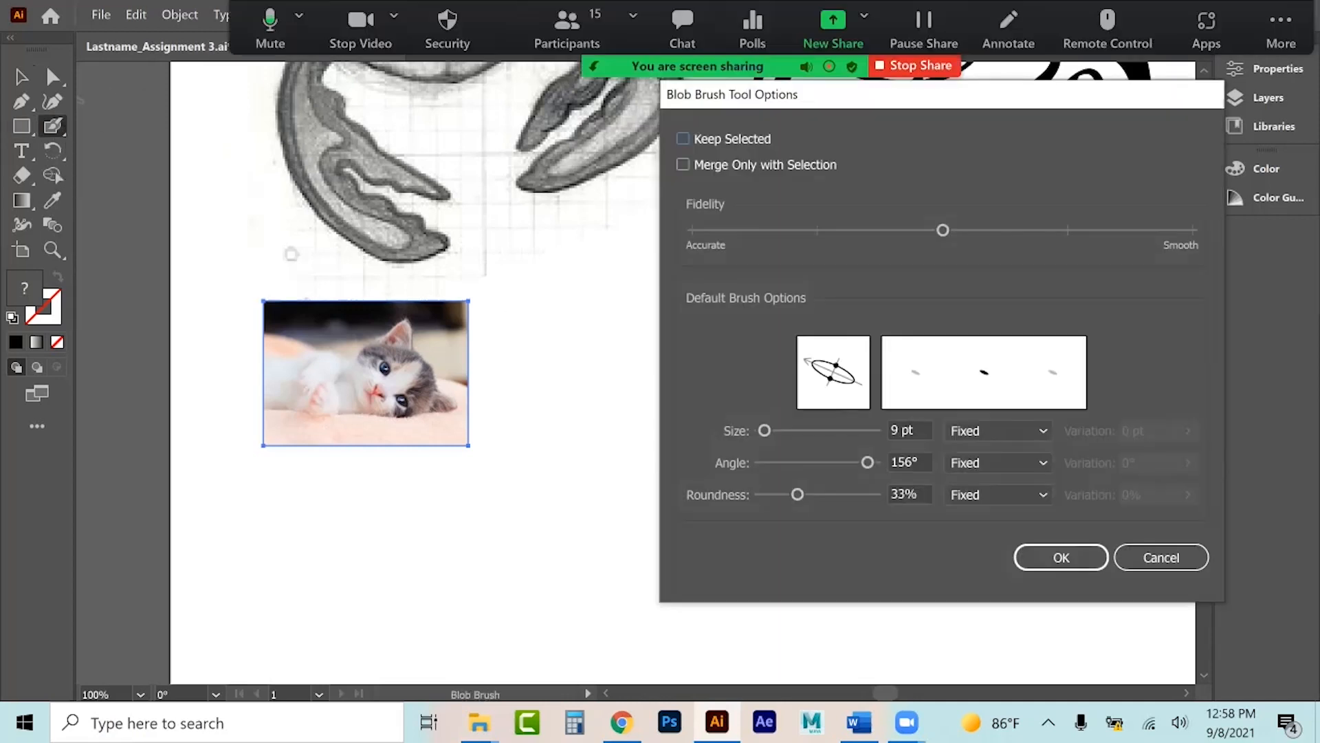
left_click_drag(765, 430, 773, 430)
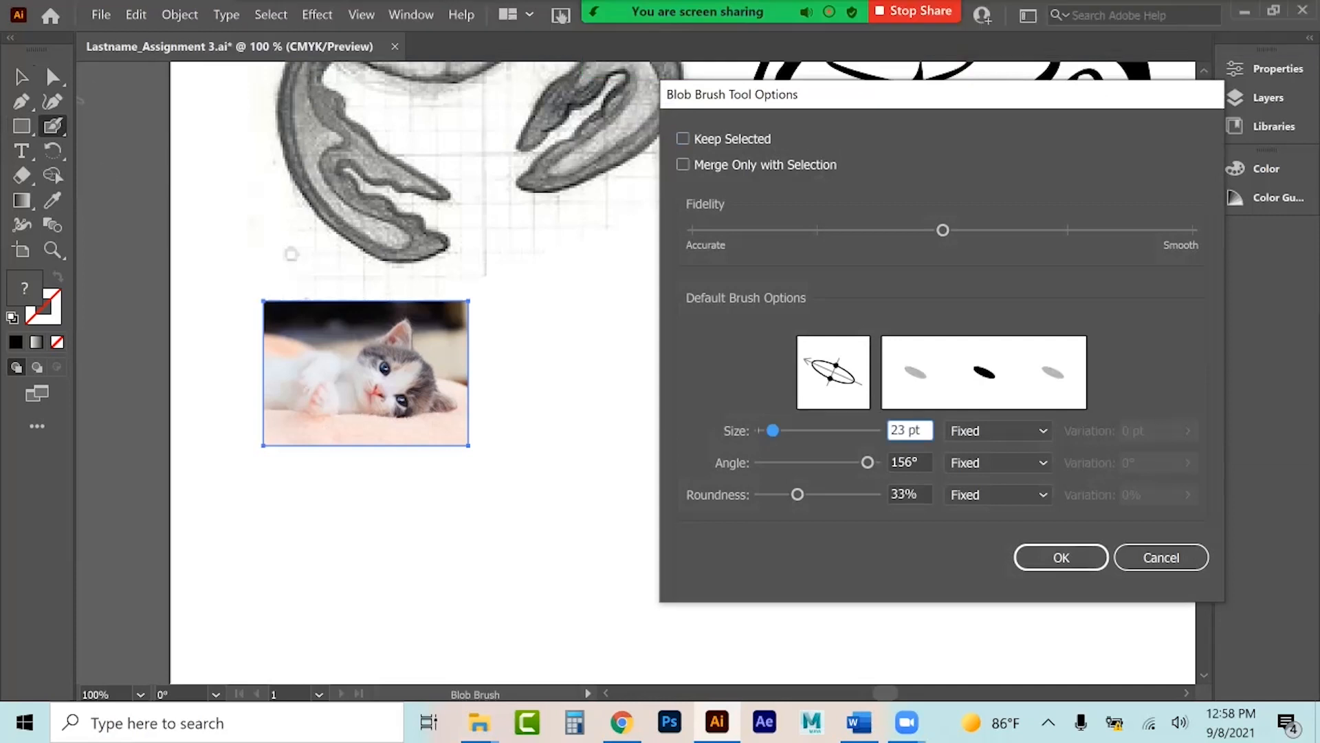
left_click(1061, 558)
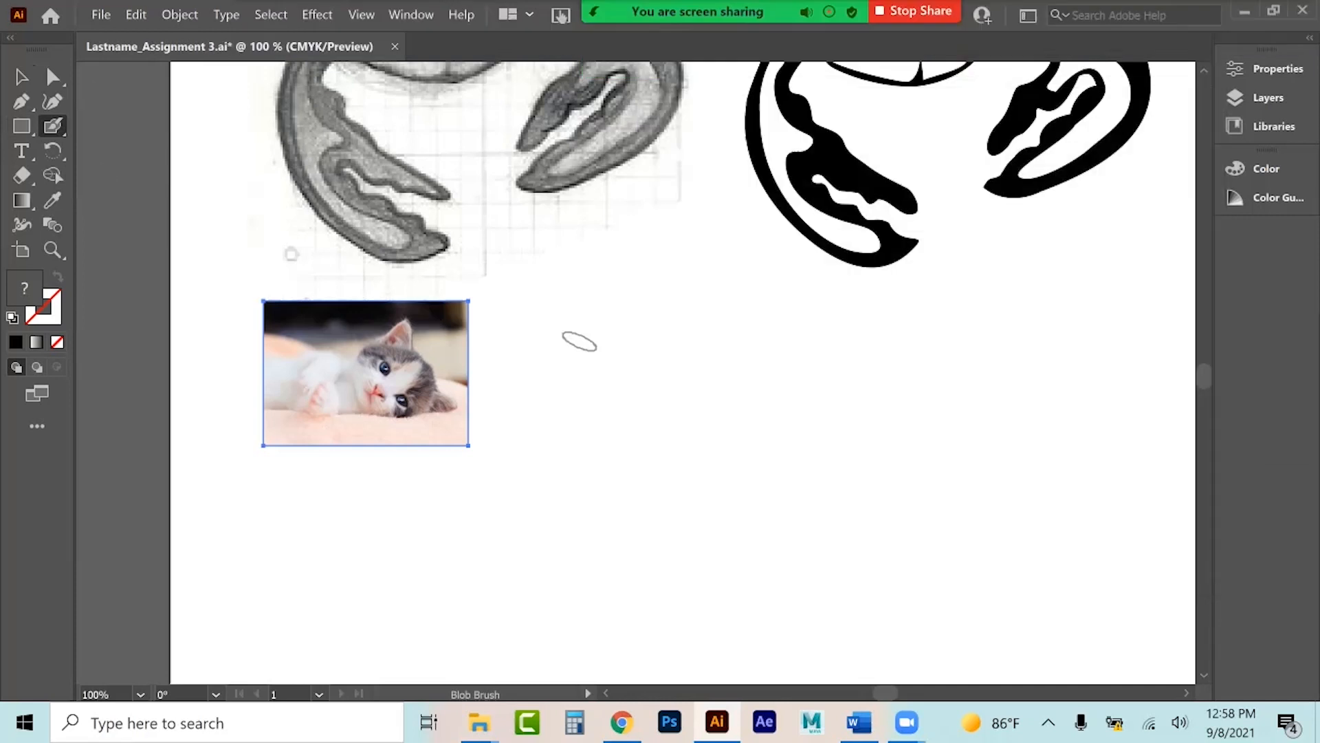
Set the Blob Brush size to 37 pt and paint a black blob beside the kitten photo.
double_click(60, 129)
type("37")
left_click(1061, 558)
mouse_move(572, 324)
left_mouse_down()
mouse_move(561, 350)
mouse_move(592, 345)
mouse_move(586, 394)
mouse_move(622, 371)
left_mouse_up()
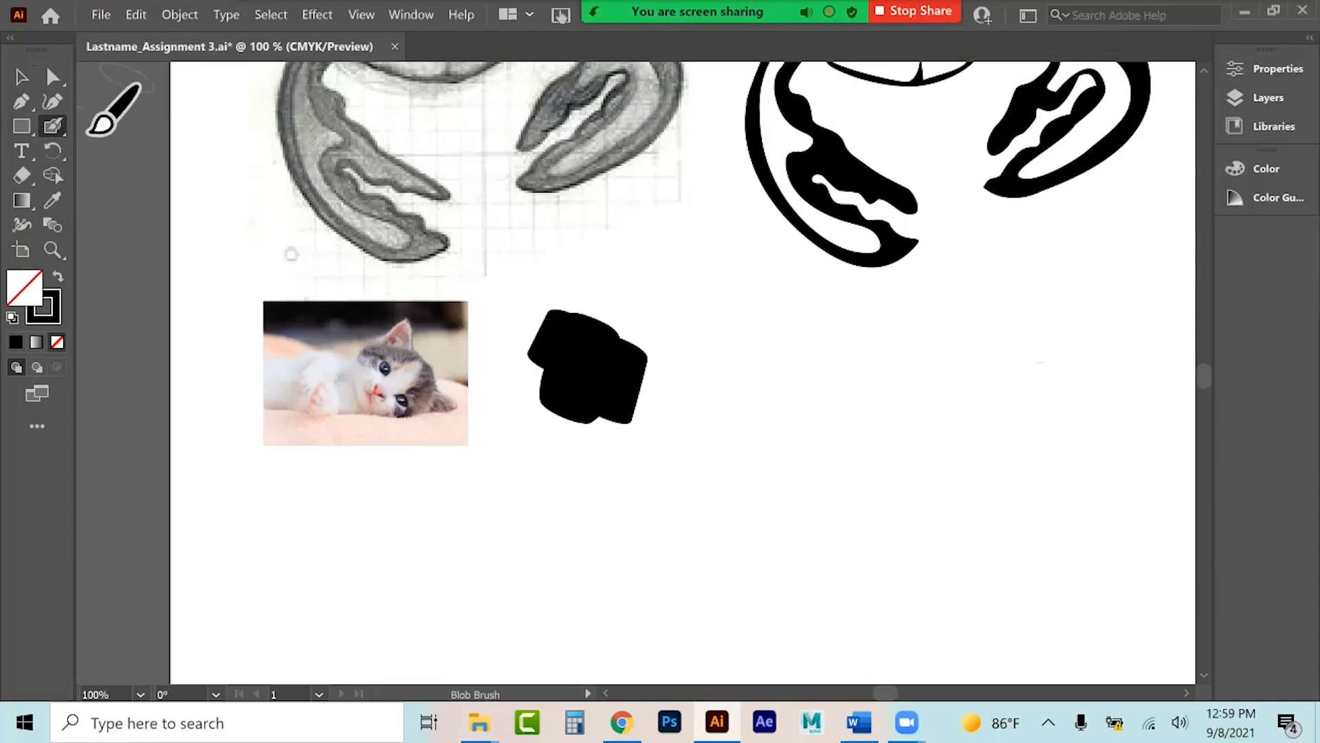
Duplicate the black blob three times to form a loose row of four to the right of the kitten photo.
left_click(21, 77)
left_click(586, 364)
left_click_drag(586, 365, 1021, 364)
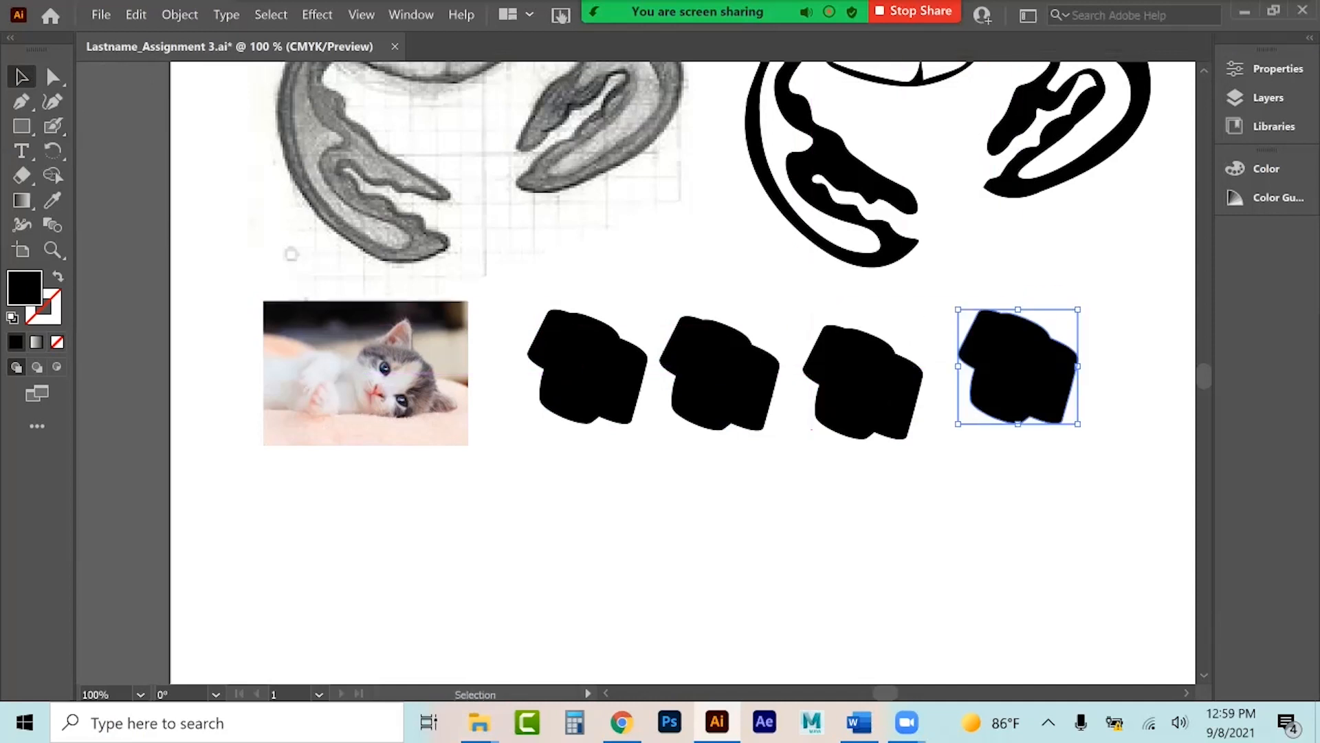
Align the four black blobs on their vertical centers and distribute them evenly by their horizontal centers.
left_click_drag(623, 479, 1007, 377)
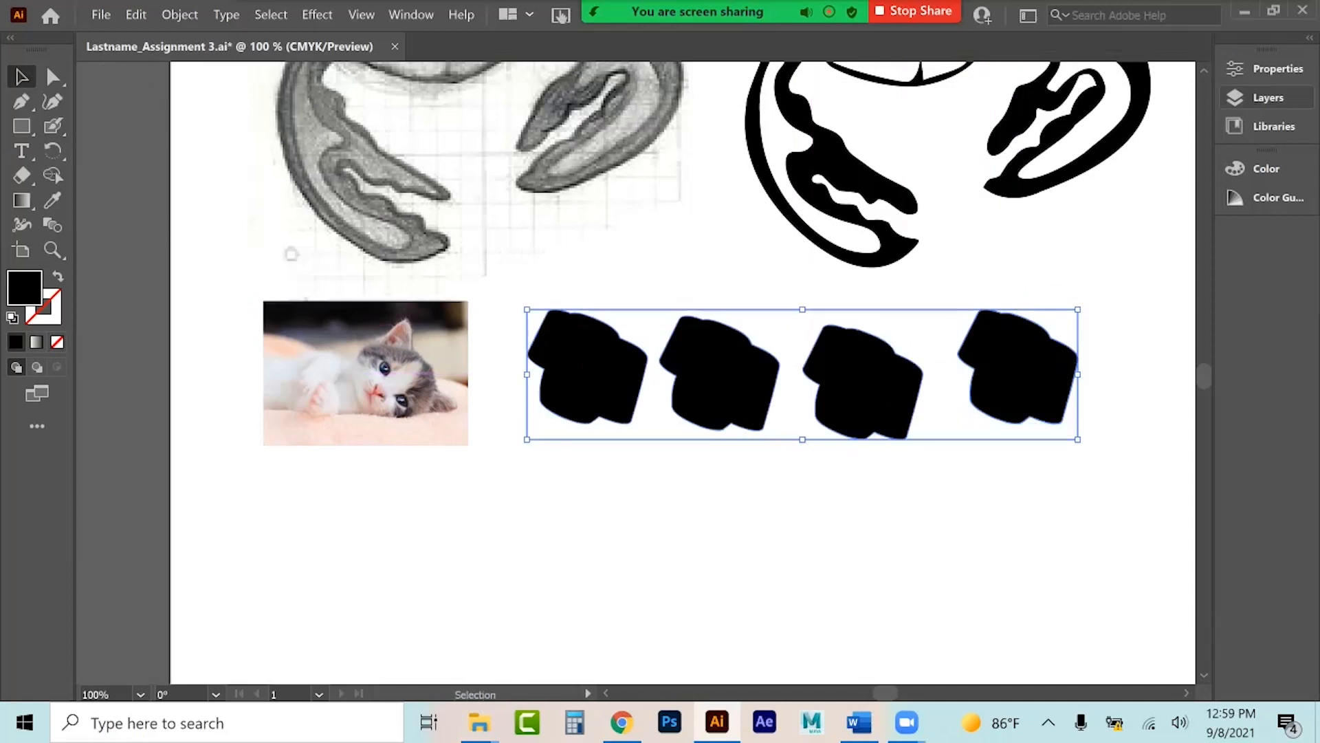
left_click(1276, 69)
left_click(1139, 465)
scroll(1140, 465, "down", 2)
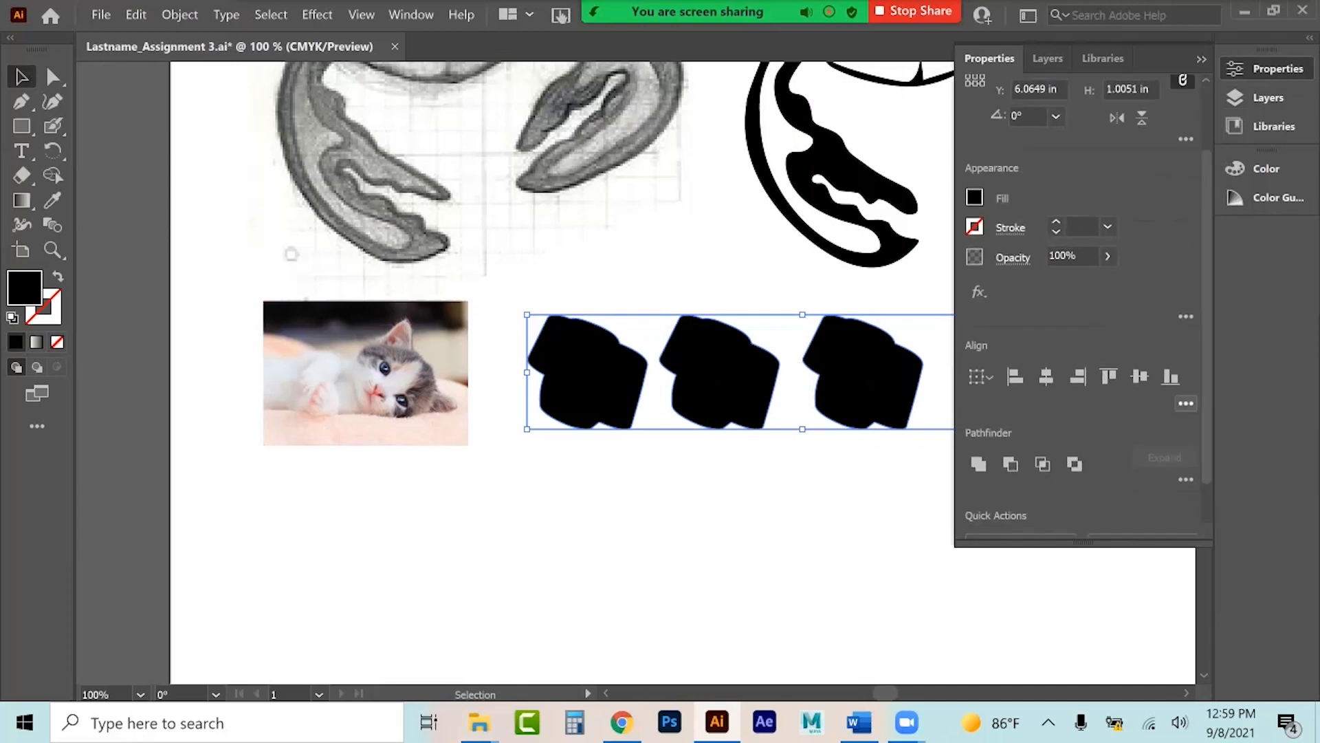
left_click(1186, 403)
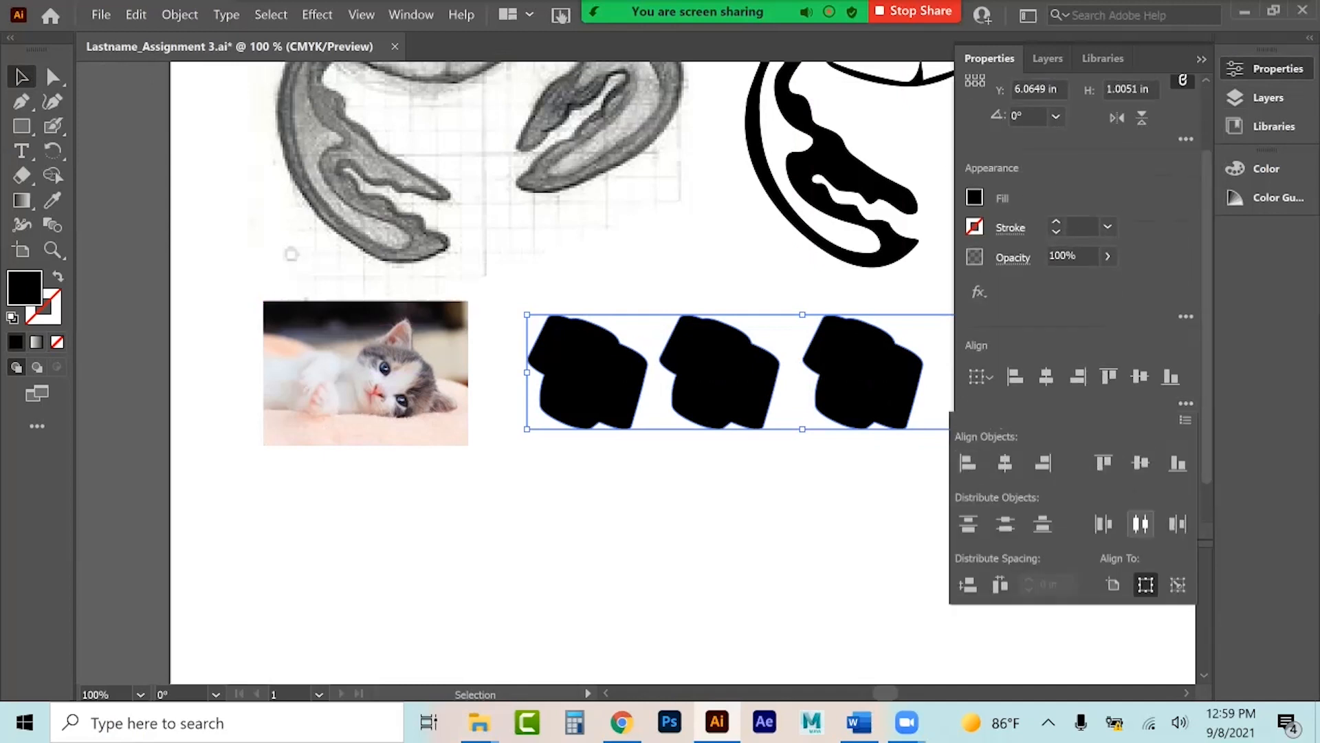
left_click(1140, 524)
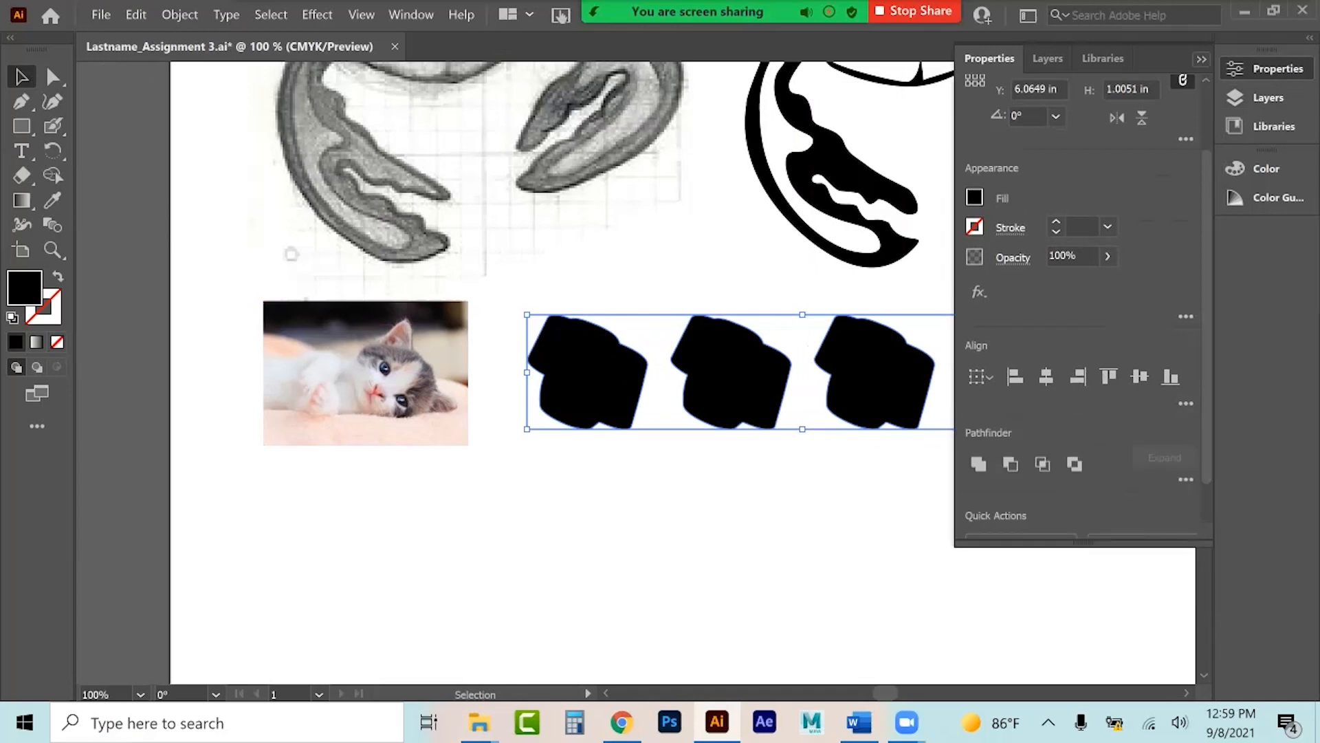
left_click(1201, 60)
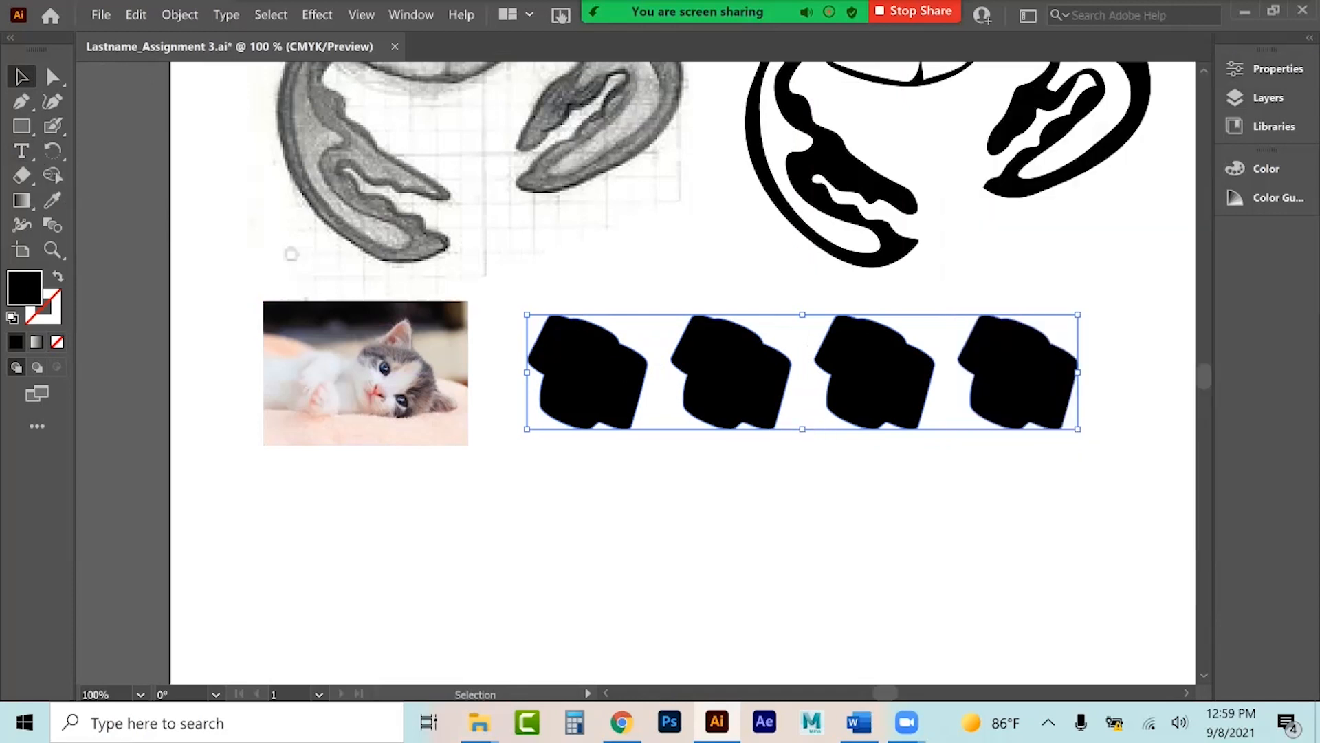
Recolor all four blobs with a pink sampled from the kitten photo using the Eyedropper, and deselect them.
left_click(51, 201)
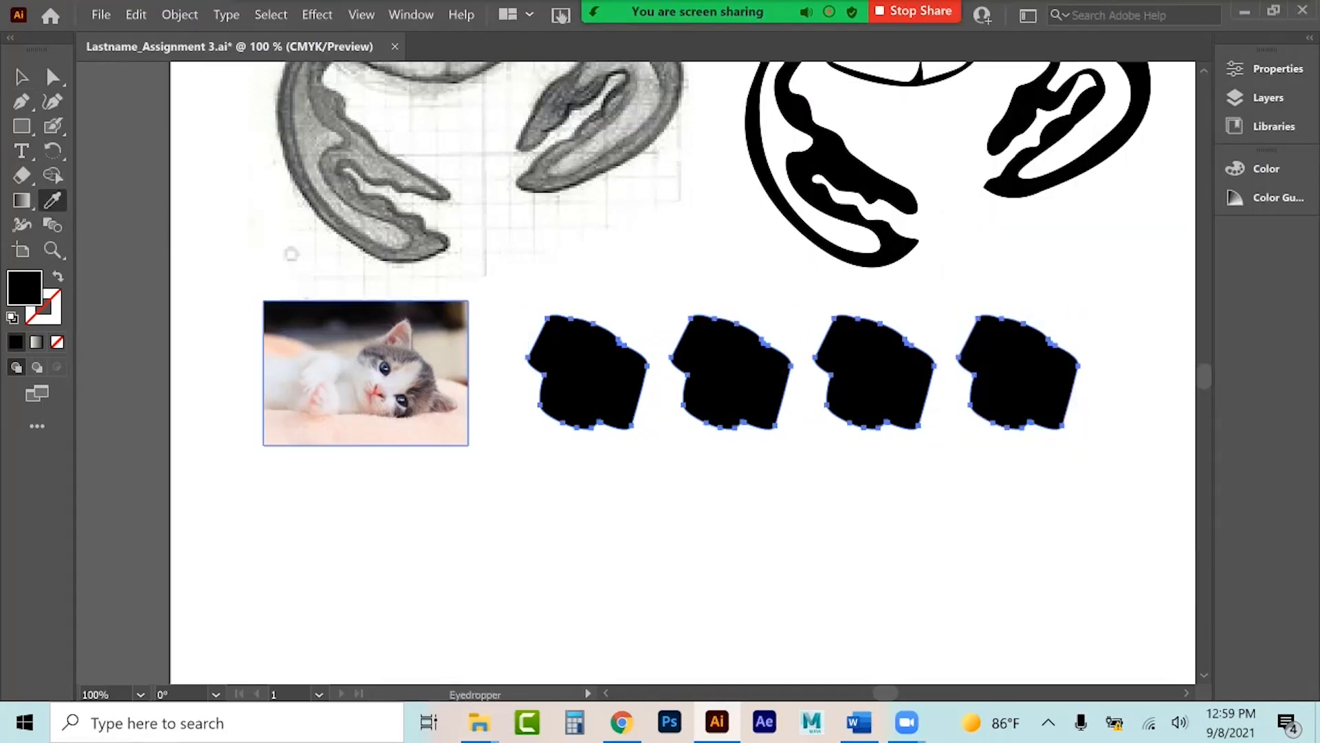
left_click(330, 427)
left_click(21, 76)
left_click(495, 386)
Fill the second blob with the dark blue sampled from the kitten's eye.
left_click(729, 372)
left_click(52, 201)
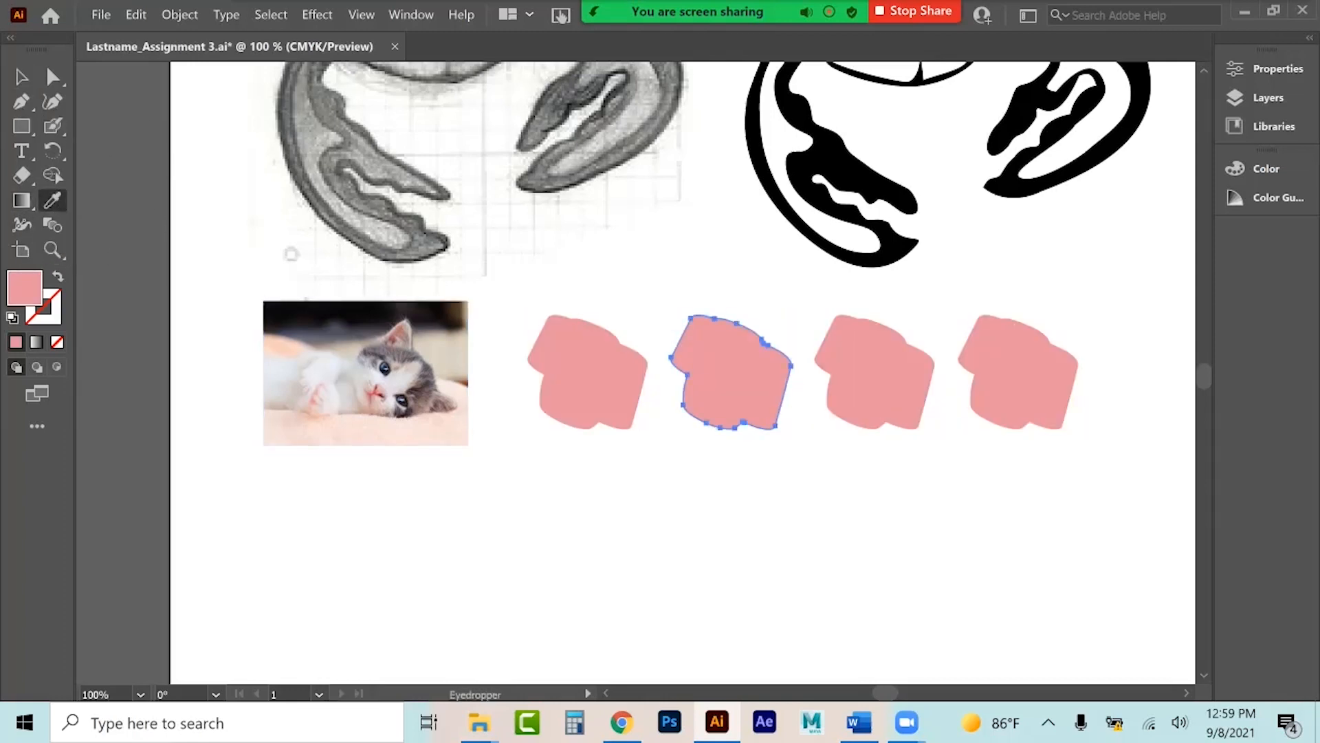
left_click(384, 368)
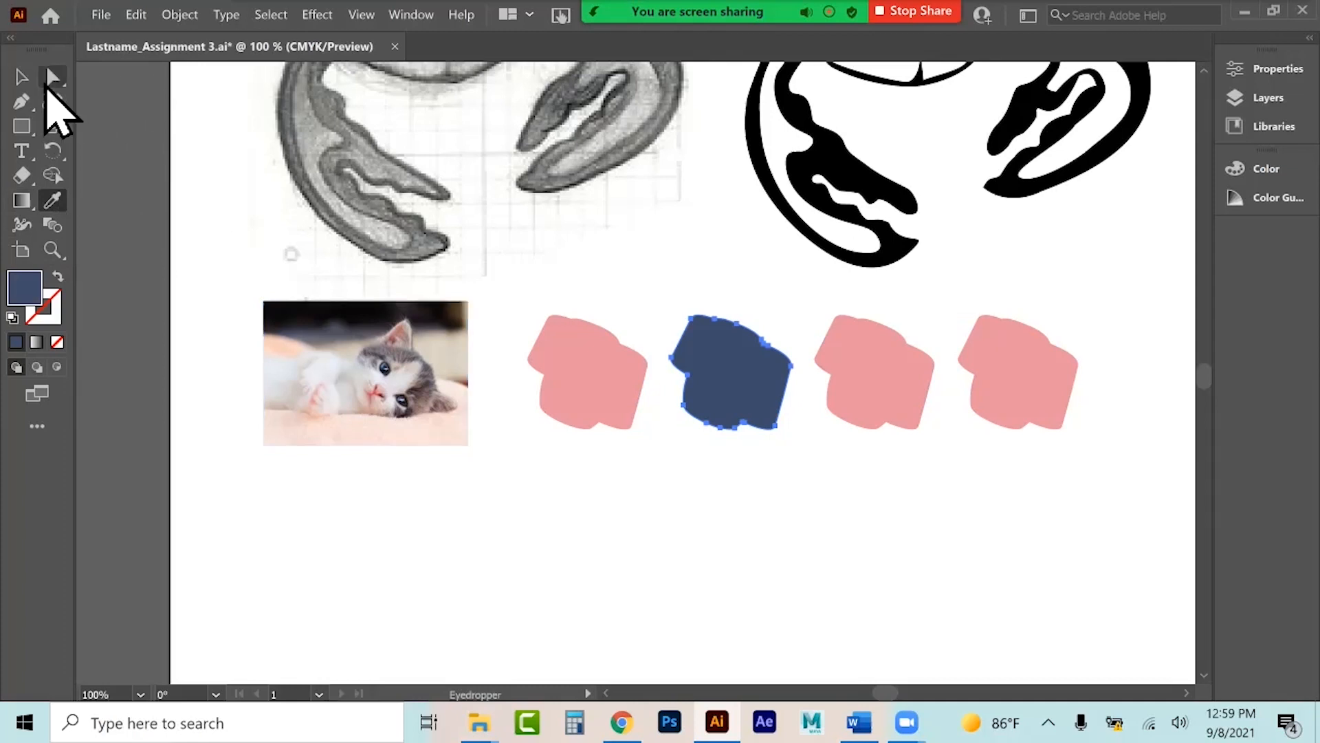
Fill the third blob with a greyish beige sampled from the inside of the kitten's ear.
left_click(22, 76)
left_click(873, 372)
left_click(52, 200)
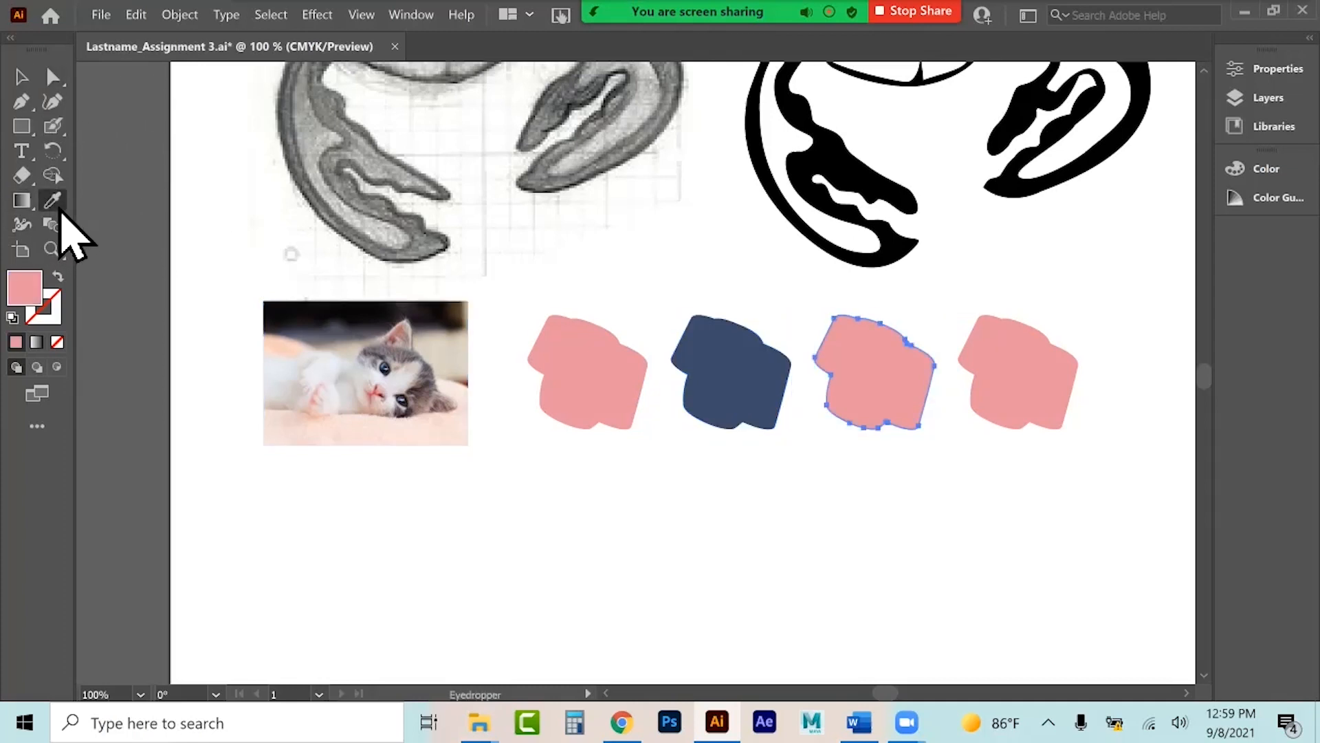
left_click(398, 339)
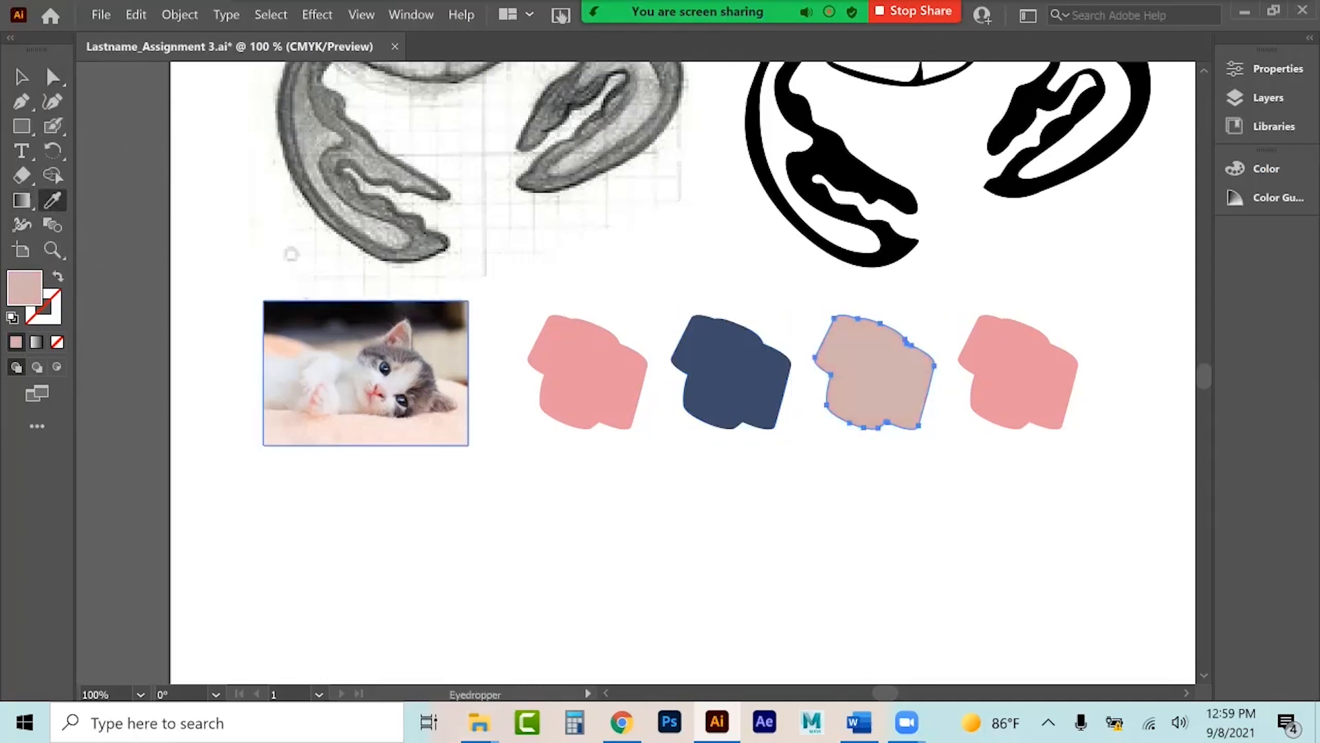
left_click(395, 344)
Fill the fourth blob with a purplish grey sampled from the fur on the kitten's head.
left_click(23, 77)
left_click(1018, 371)
left_click(52, 200)
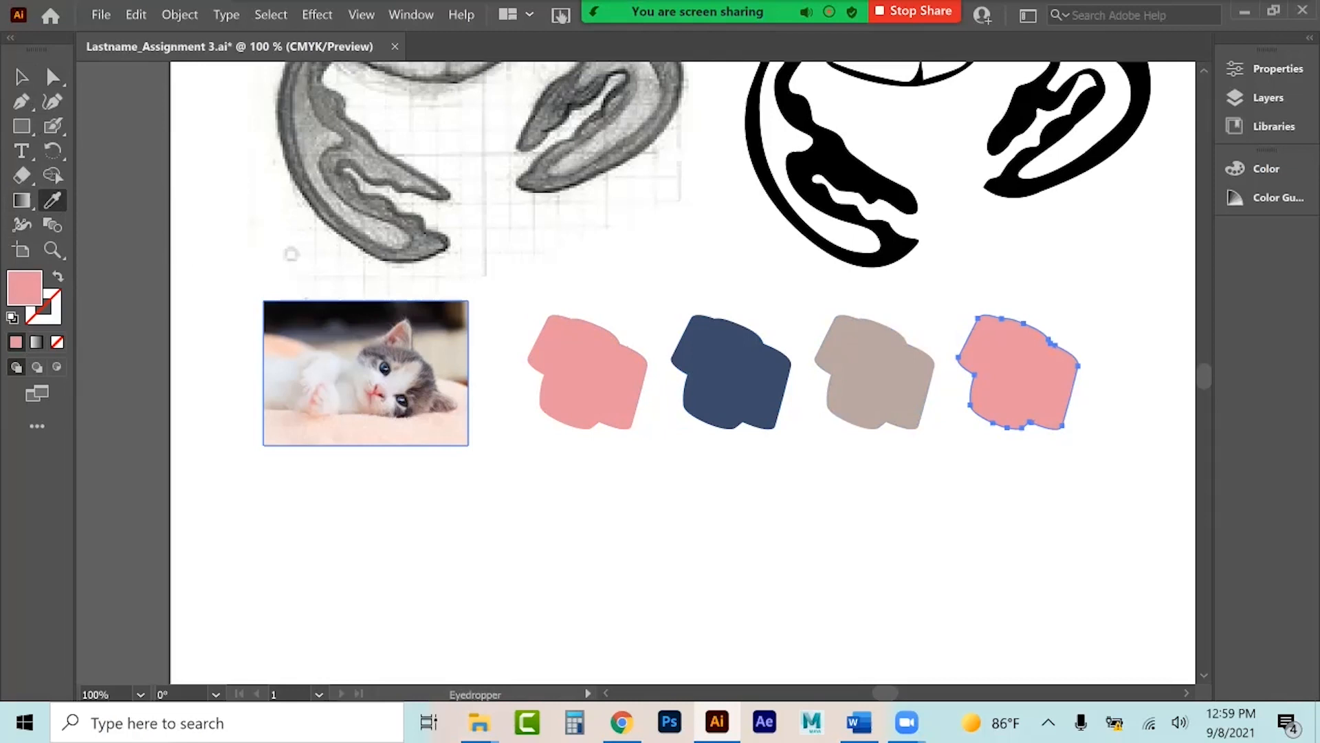
left_click(420, 371)
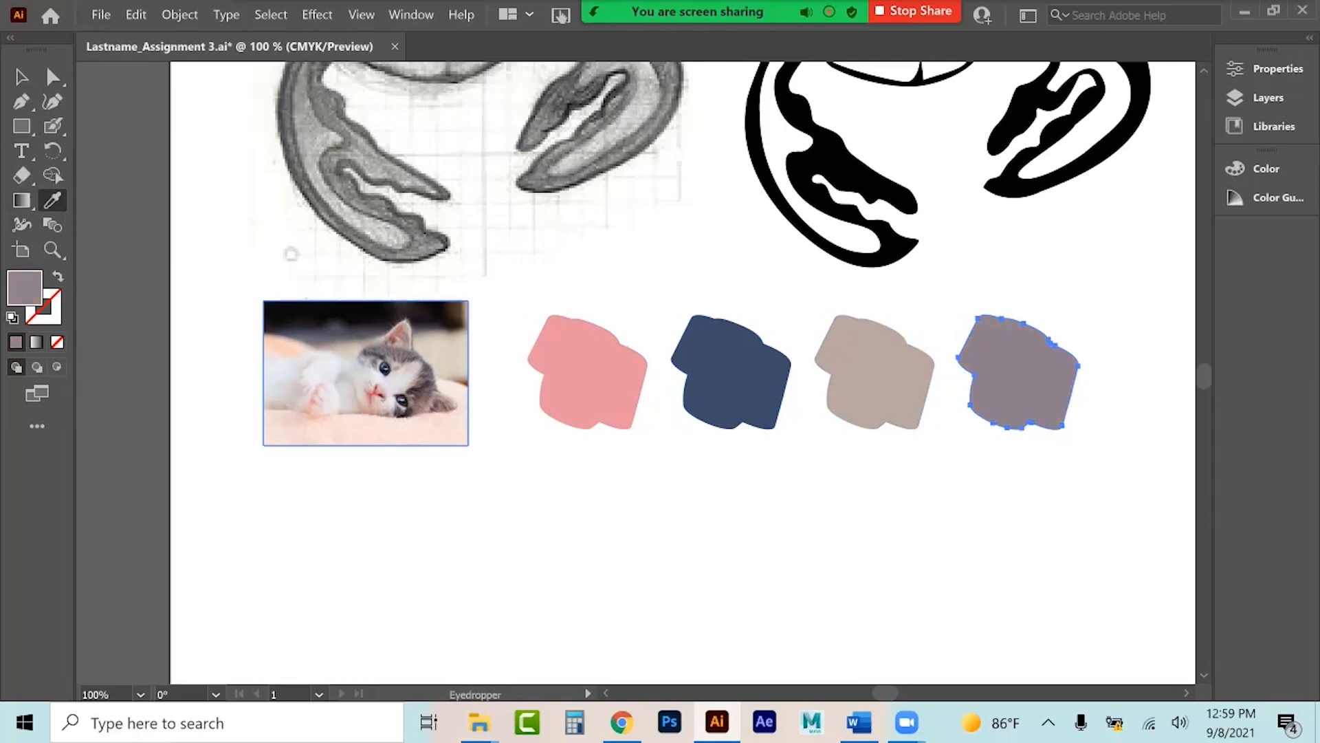
Fill the fourth colour shape with a tan (#bab097) sampled from the upper background of the kitten photo.
left_click(296, 323)
left_click(23, 77)
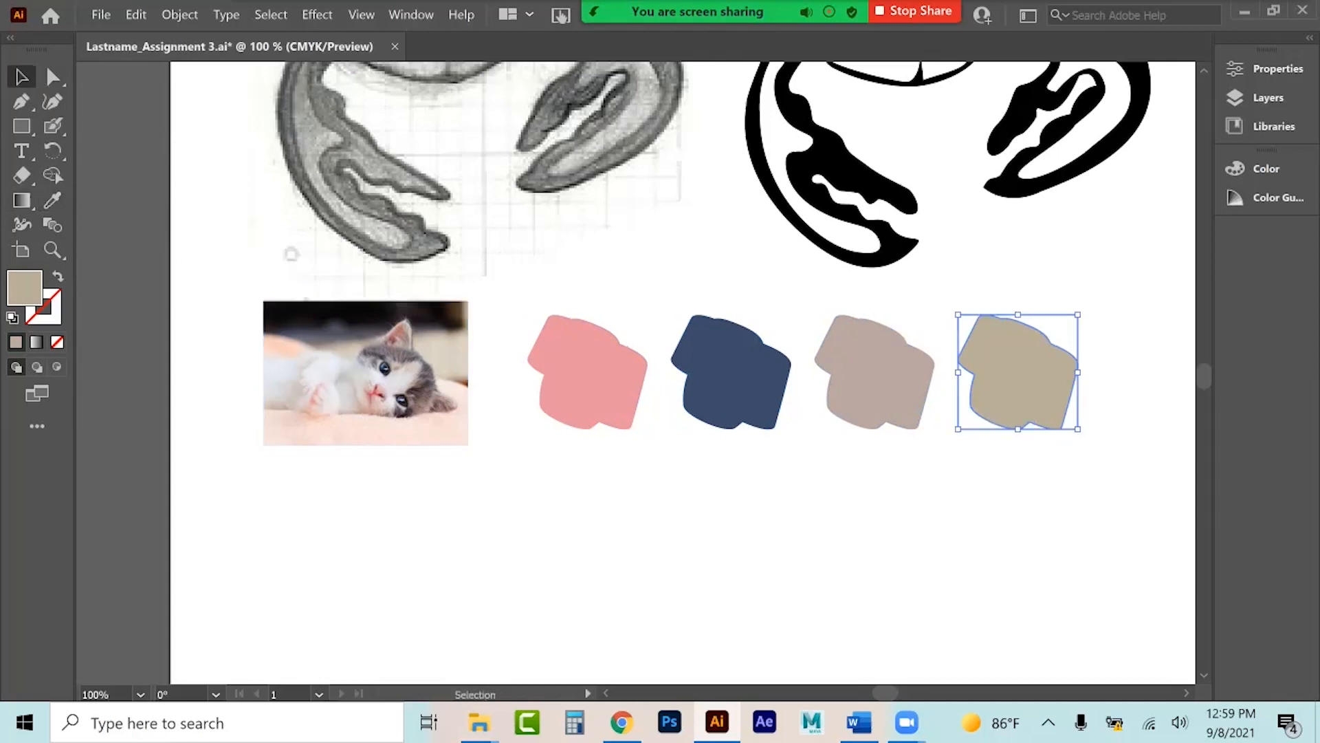
double_click(25, 288)
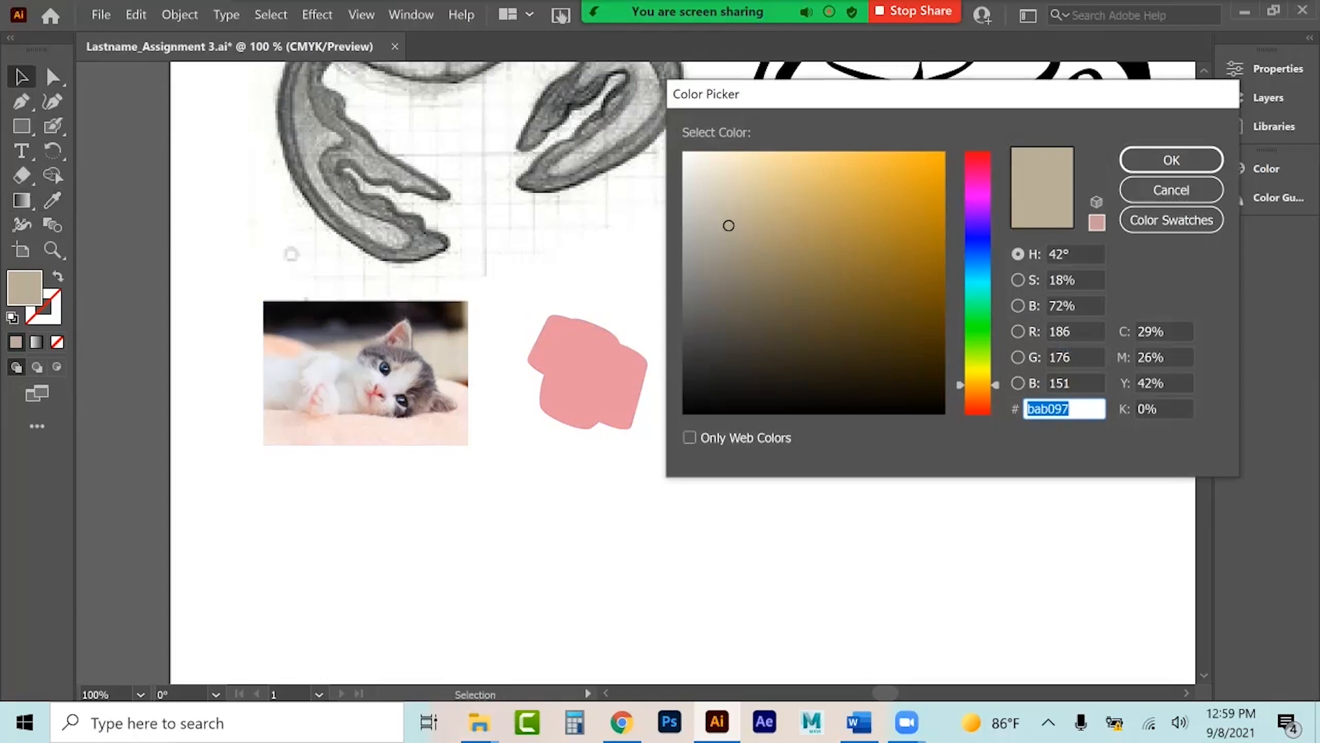
left_click(1172, 160)
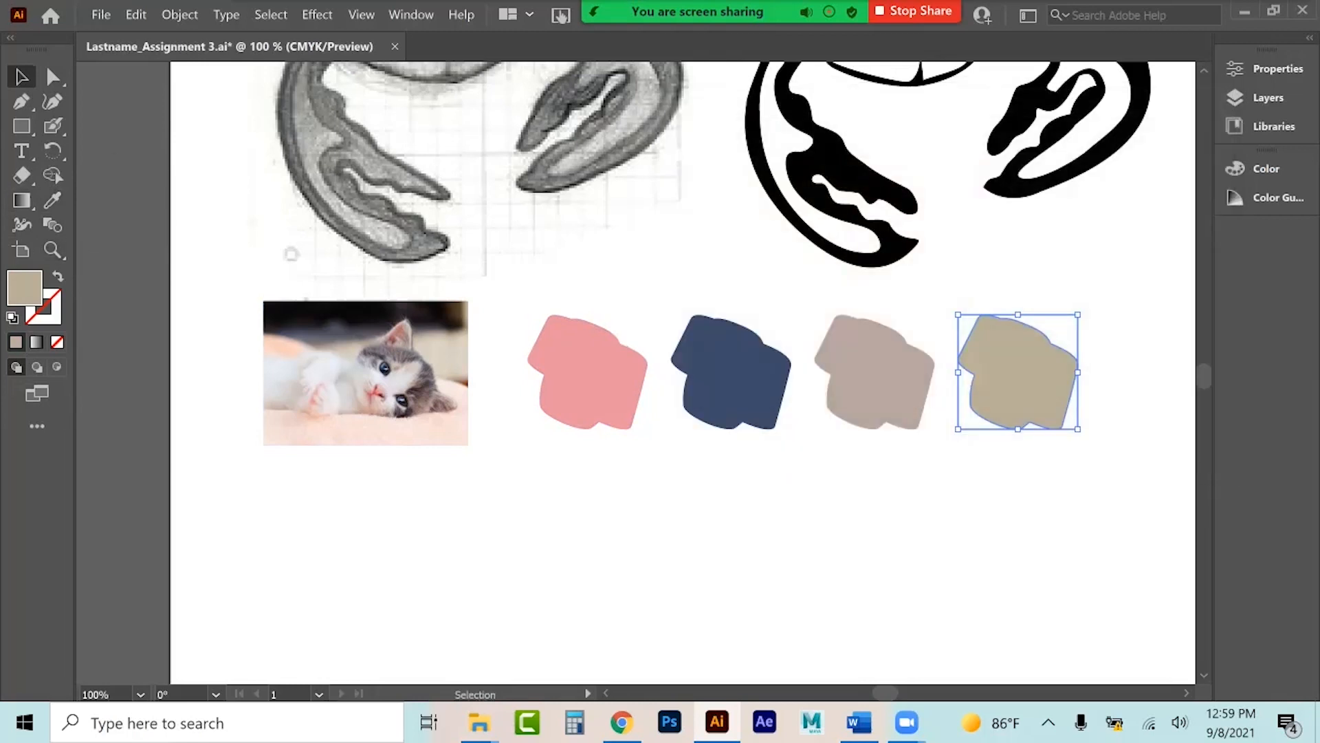
Review the tan fill's suggested colour harmonies, its CMYK values and the available colour models.
left_click(1268, 197)
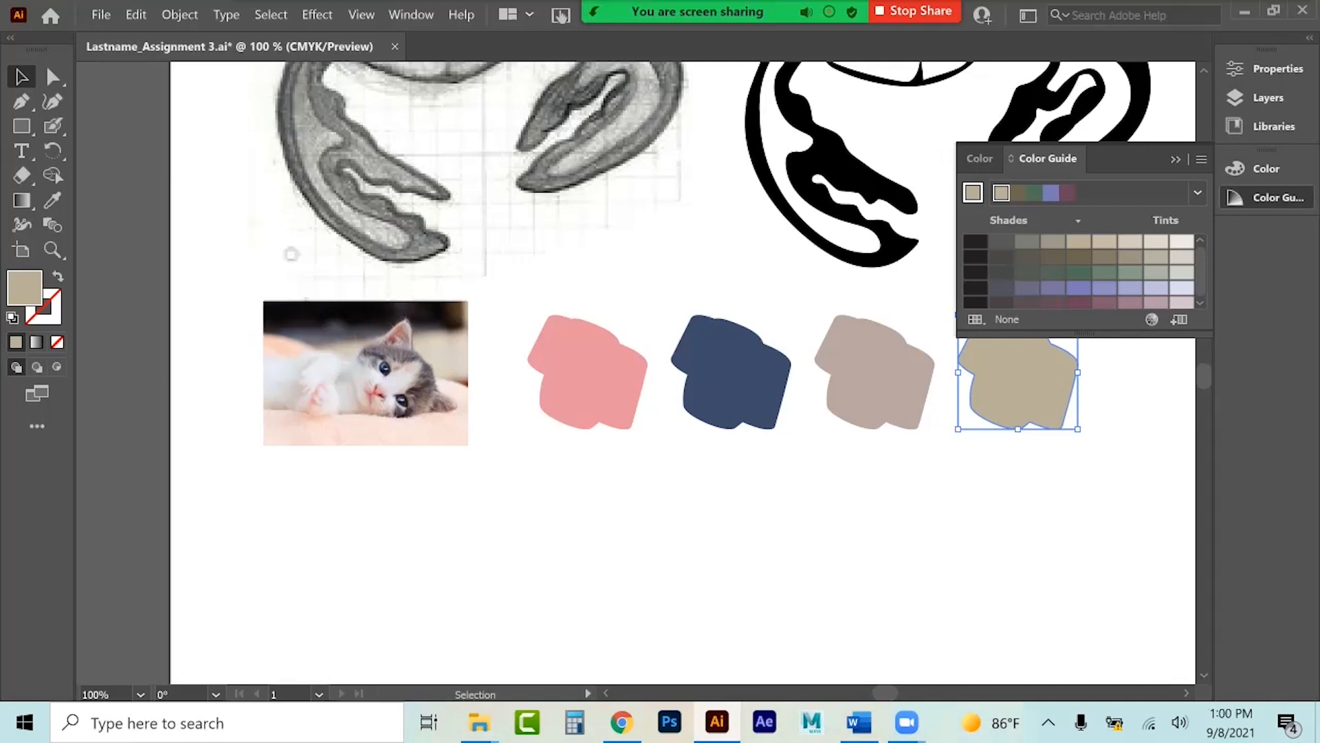
left_click(980, 158)
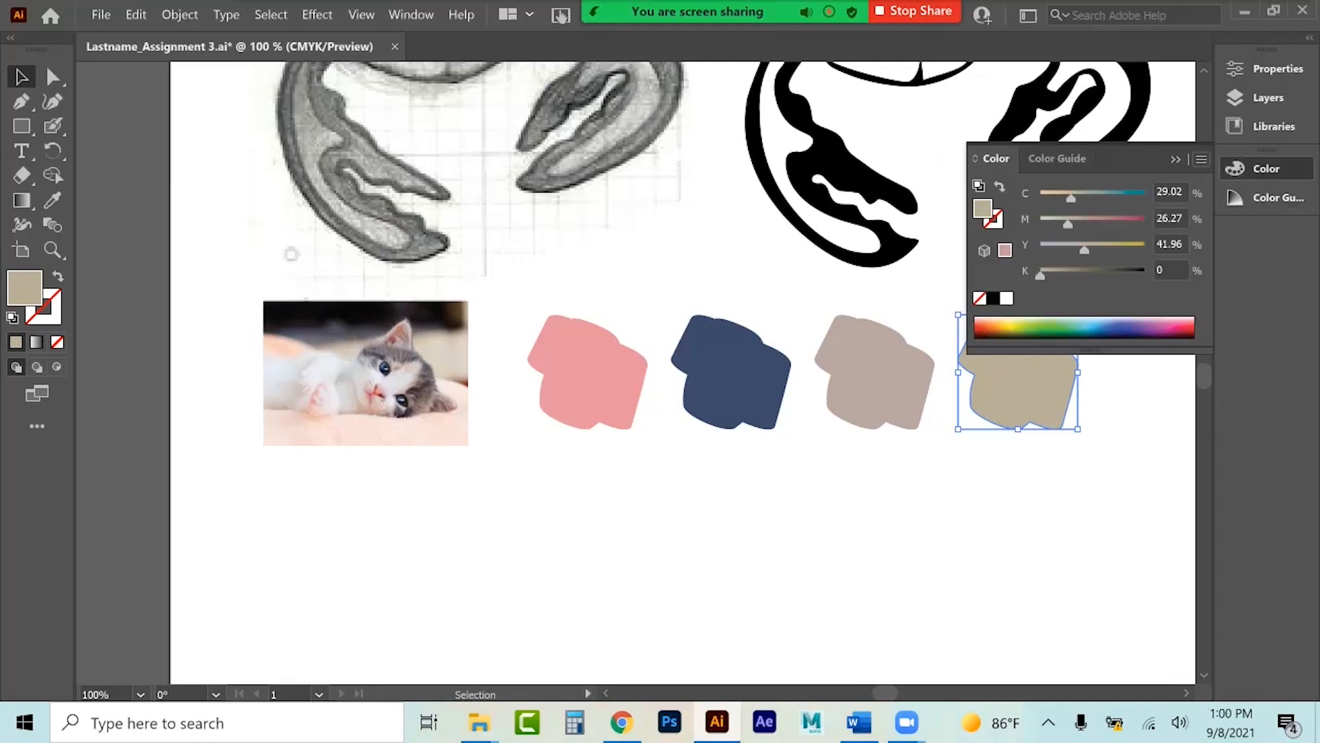
left_click(1201, 159)
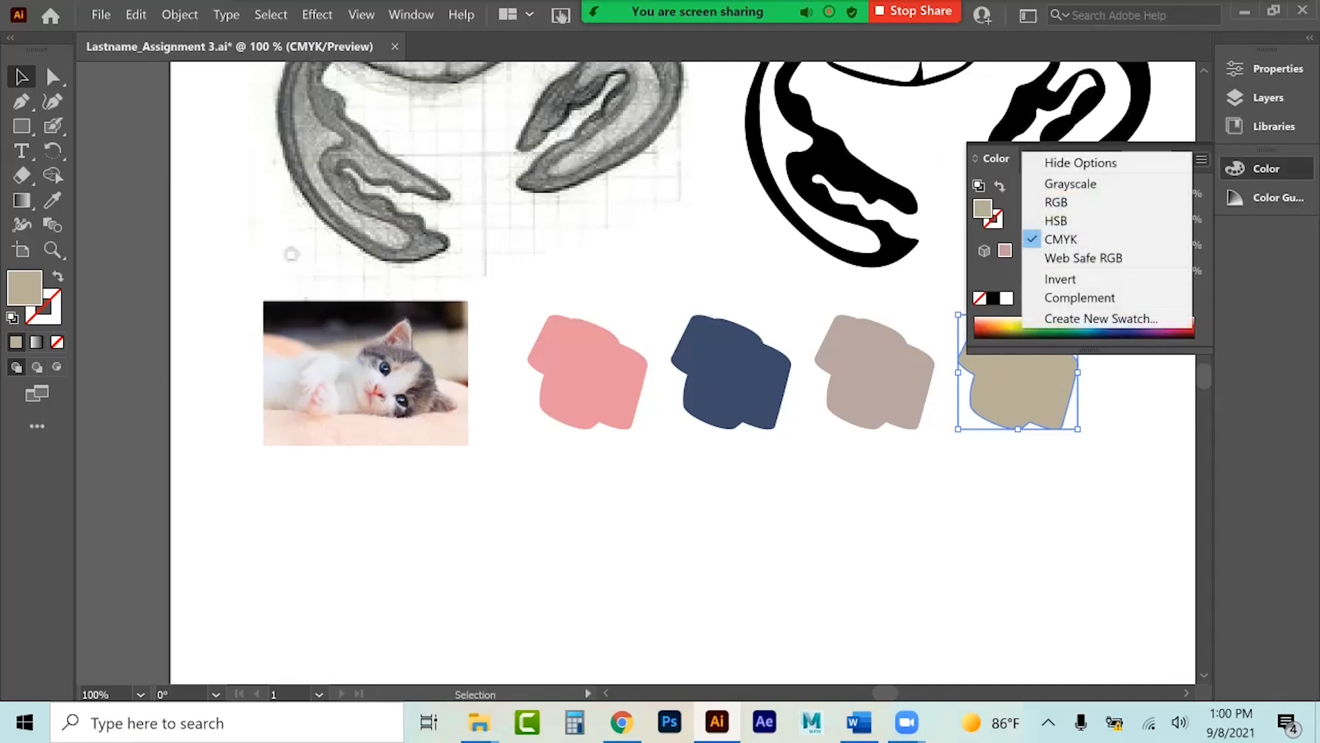
left_click(1201, 158)
left_click(1176, 159)
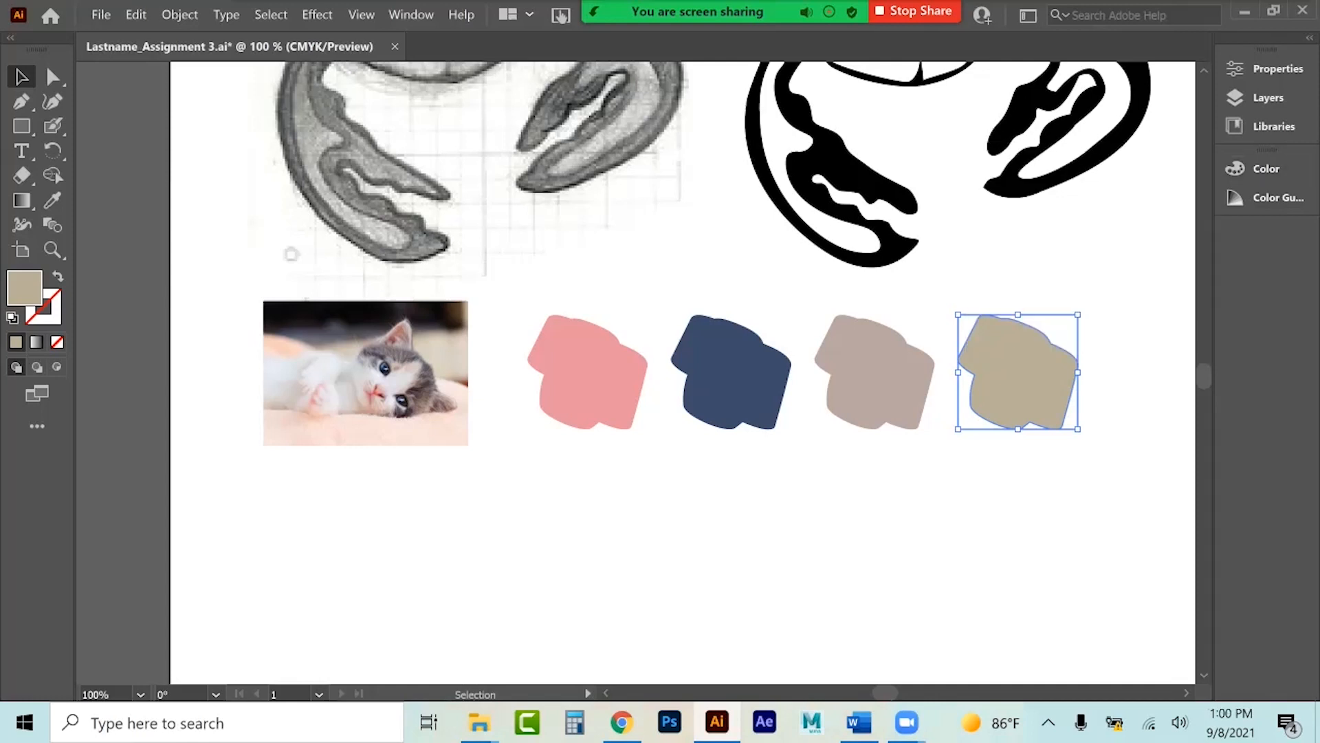
left_click(1266, 198)
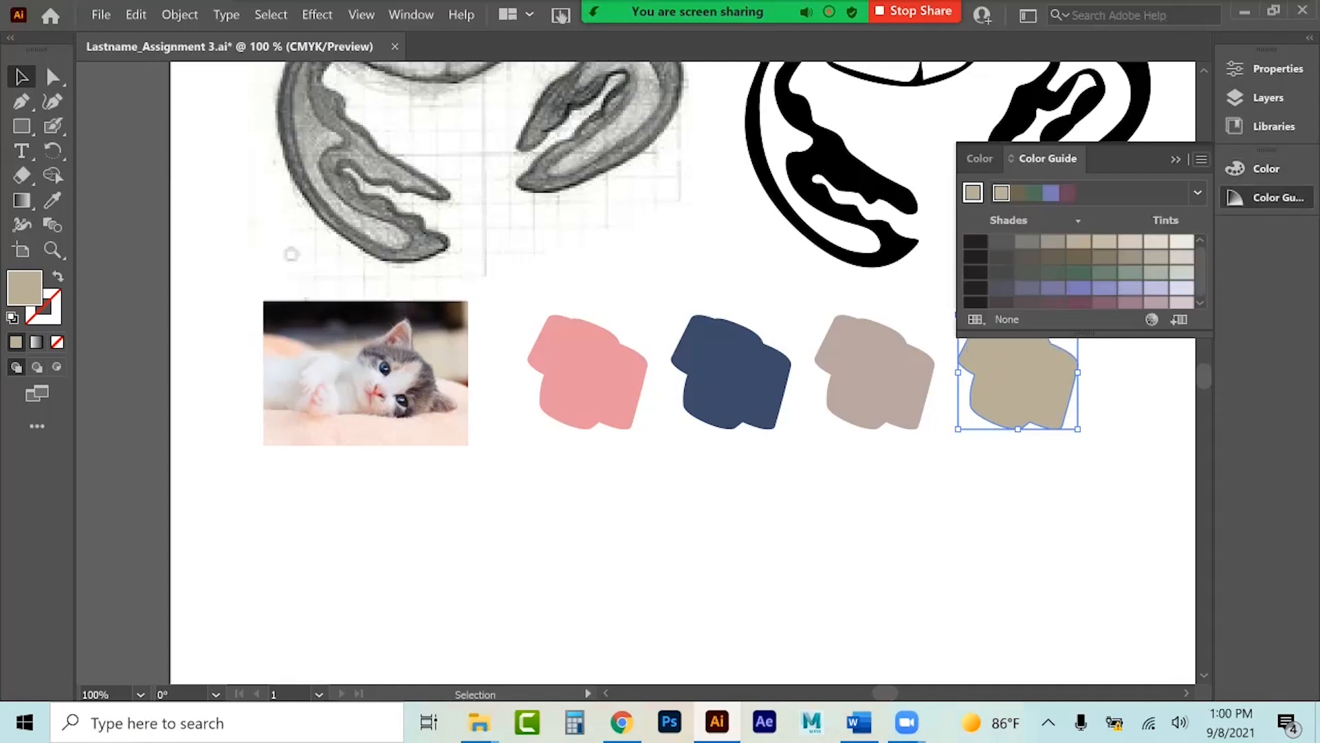
Display the Swatches group and dock it beneath Color and Color Guide.
left_click(412, 15)
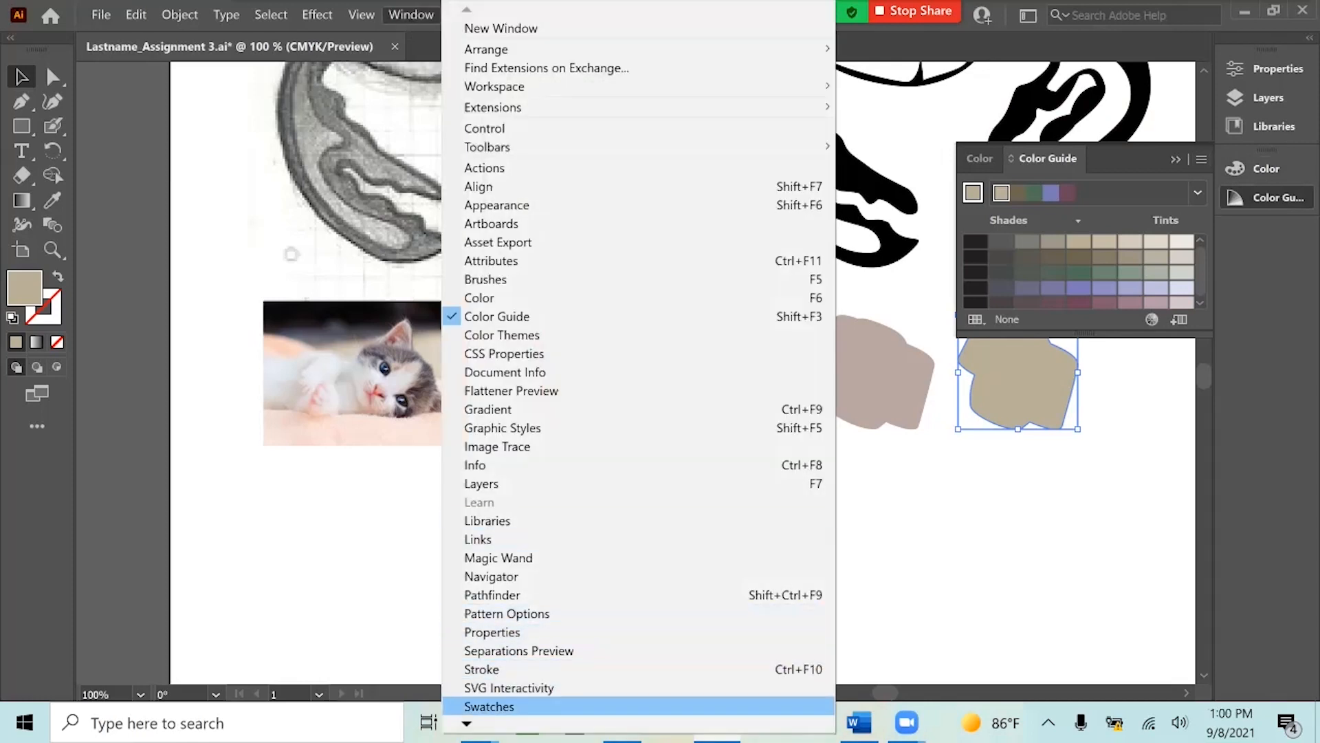
left_click(489, 706)
left_click(1176, 158)
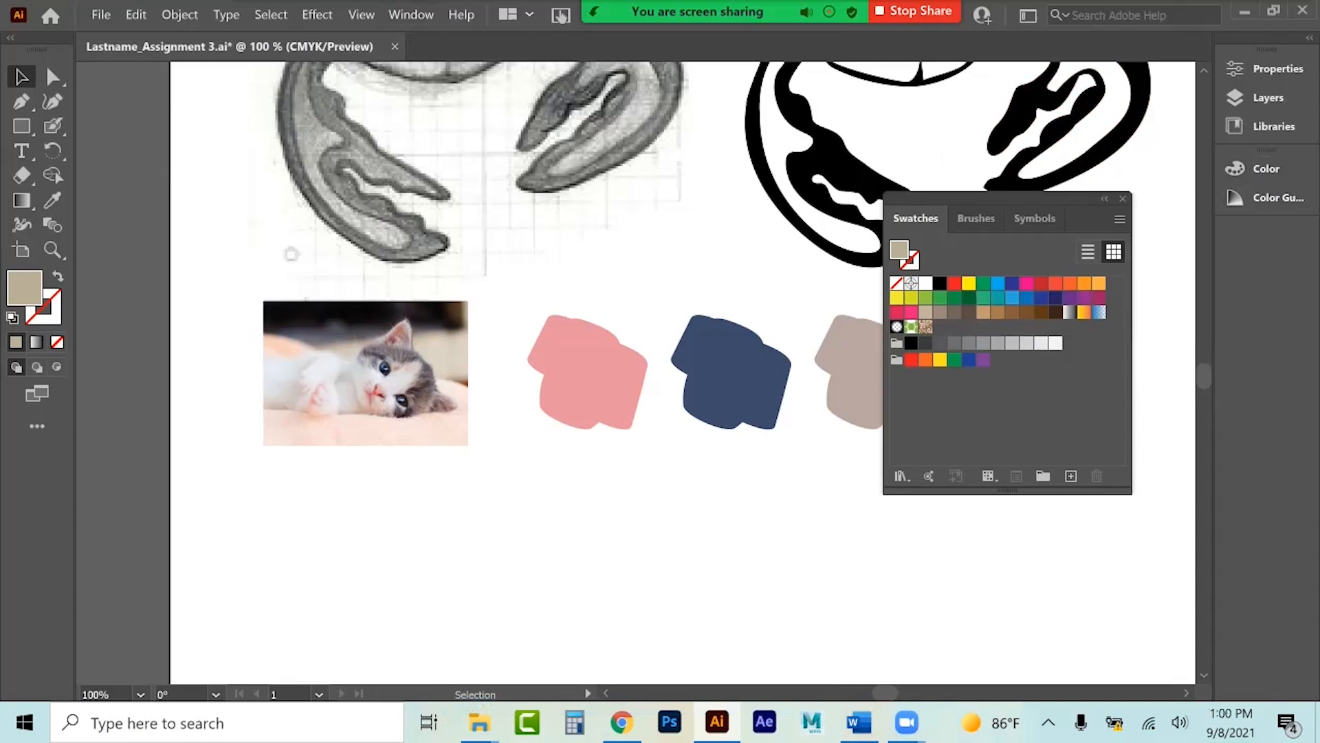
left_click_drag(1000, 199, 1264, 243)
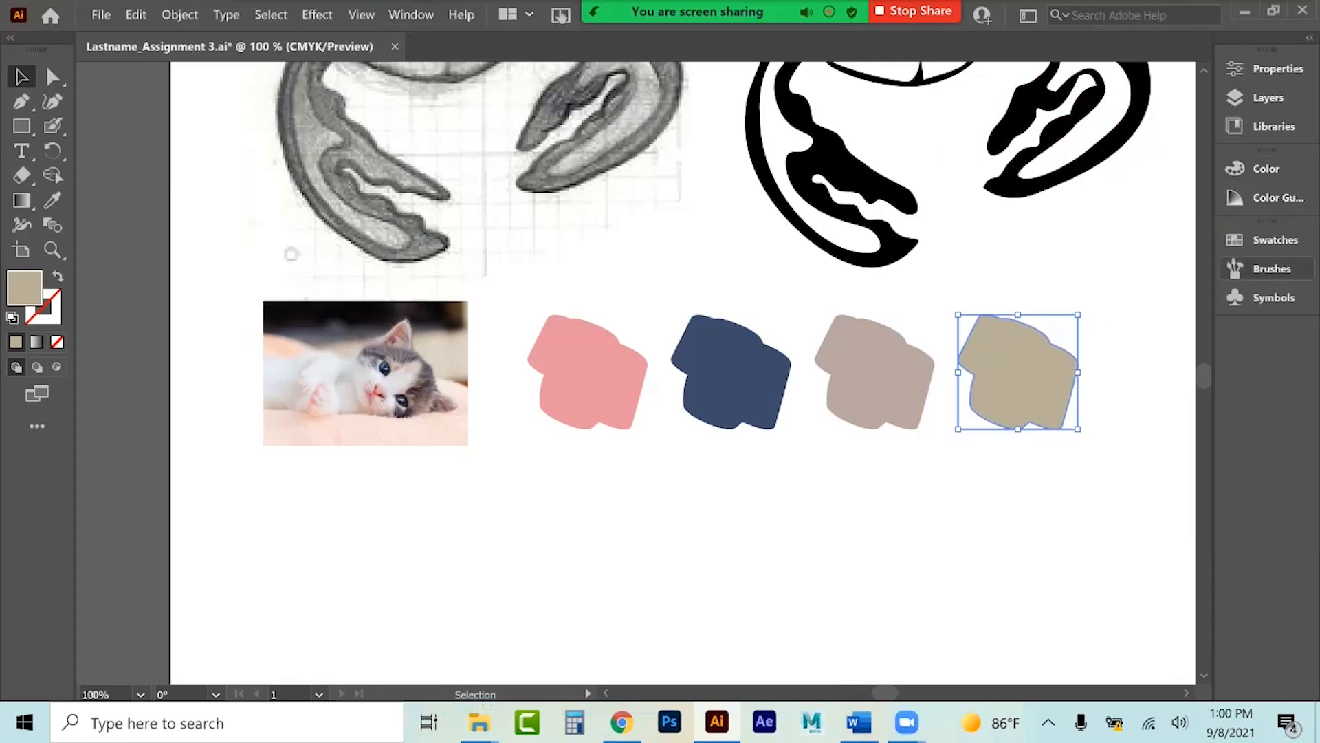
Save the fill of the pink colour shape as a new swatch.
left_click(1275, 240)
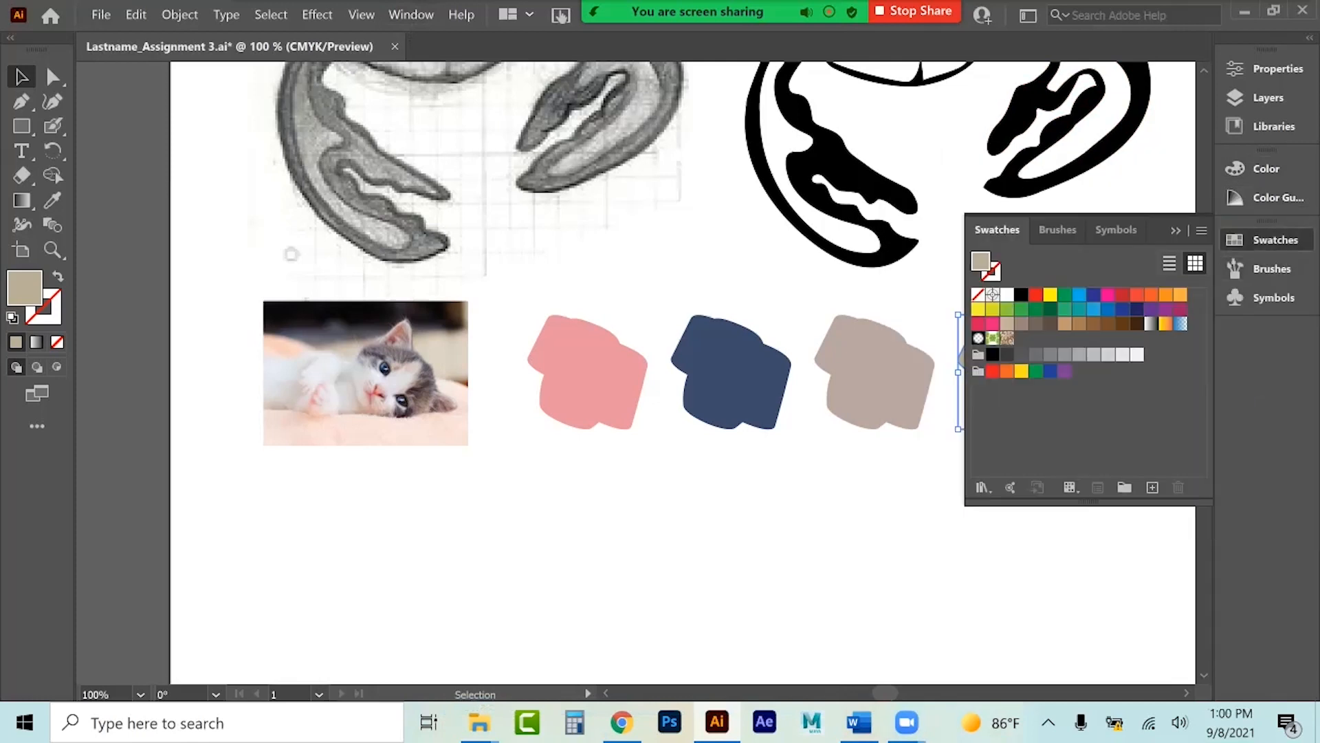
left_click(589, 373)
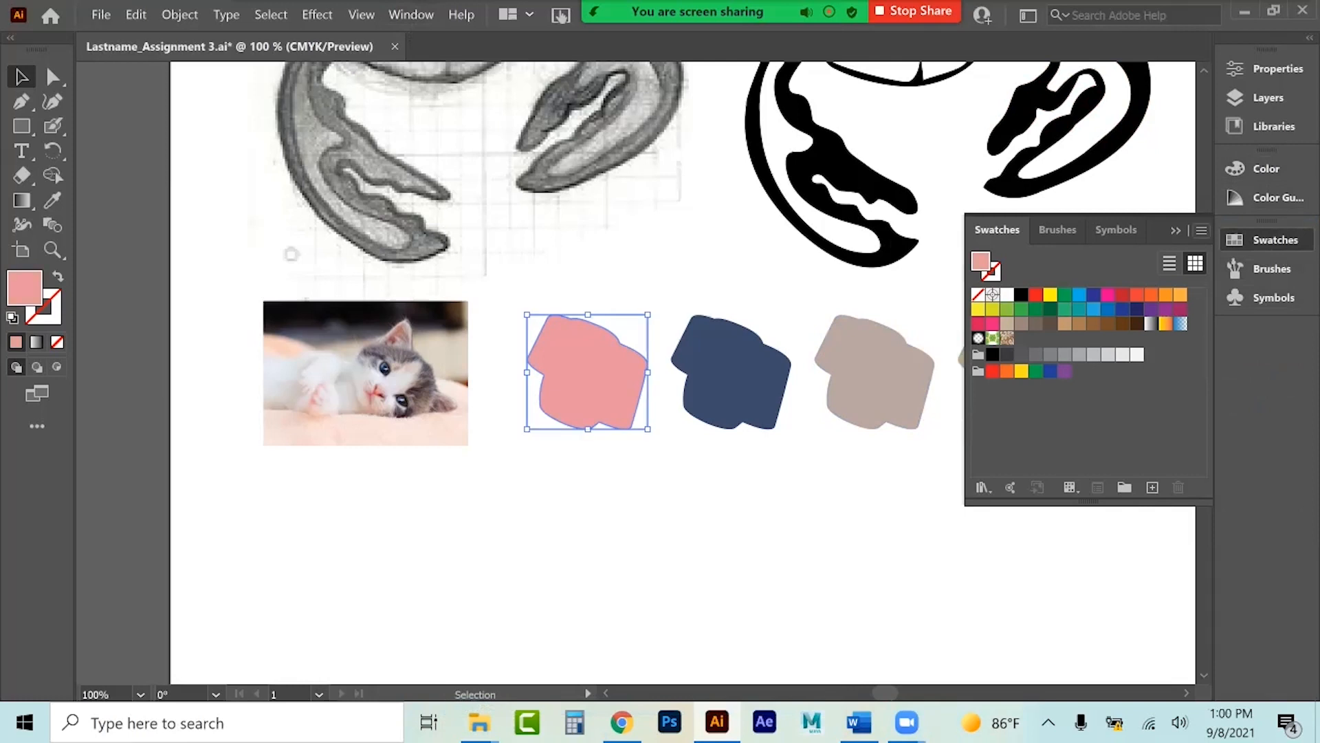
left_click(1202, 231)
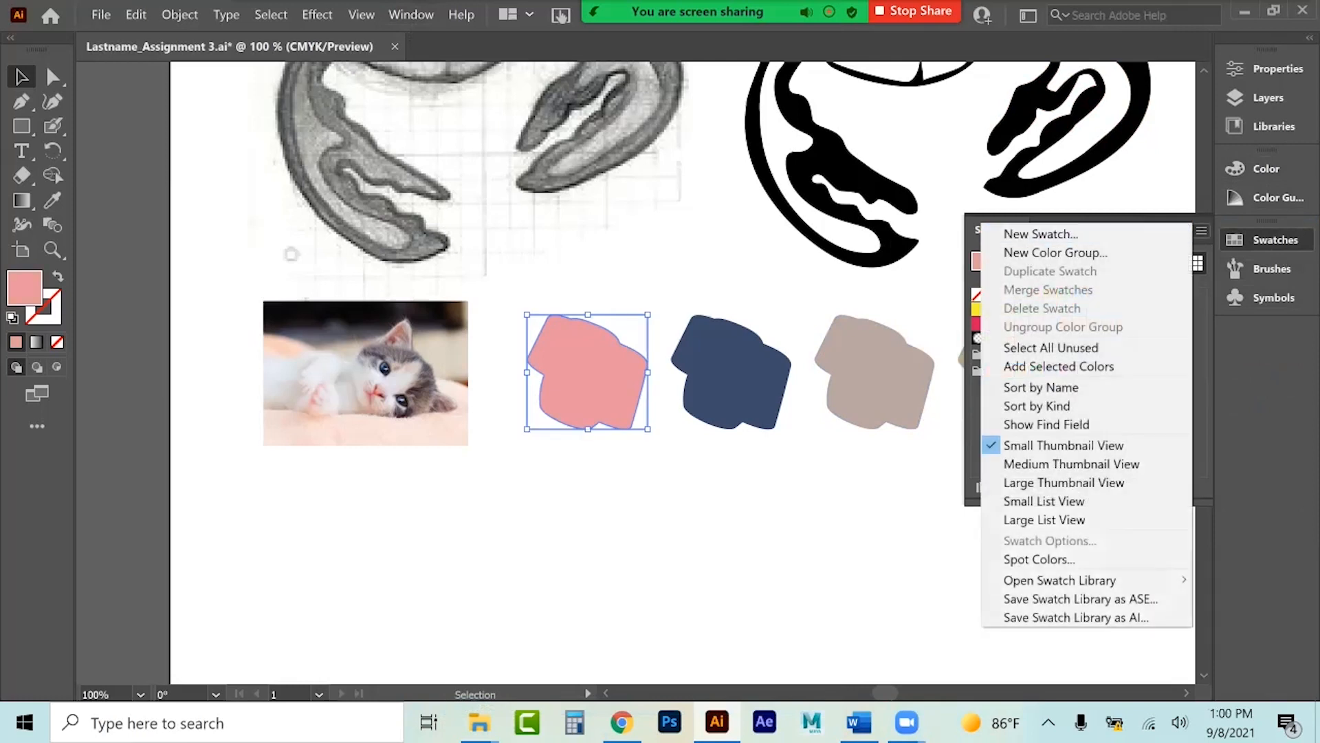
left_click(1041, 234)
left_click(661, 493)
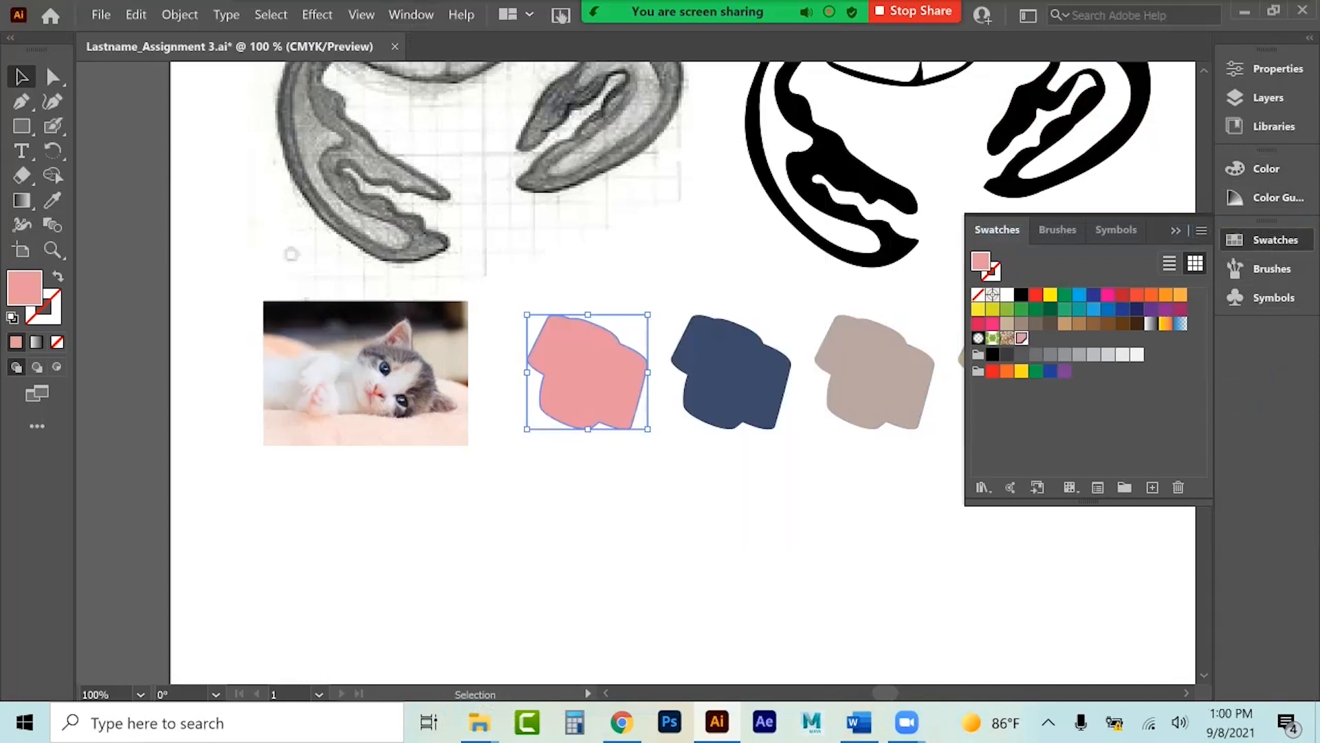
Save the fill of the navy blue colour shape as a new swatch.
left_click(746, 331)
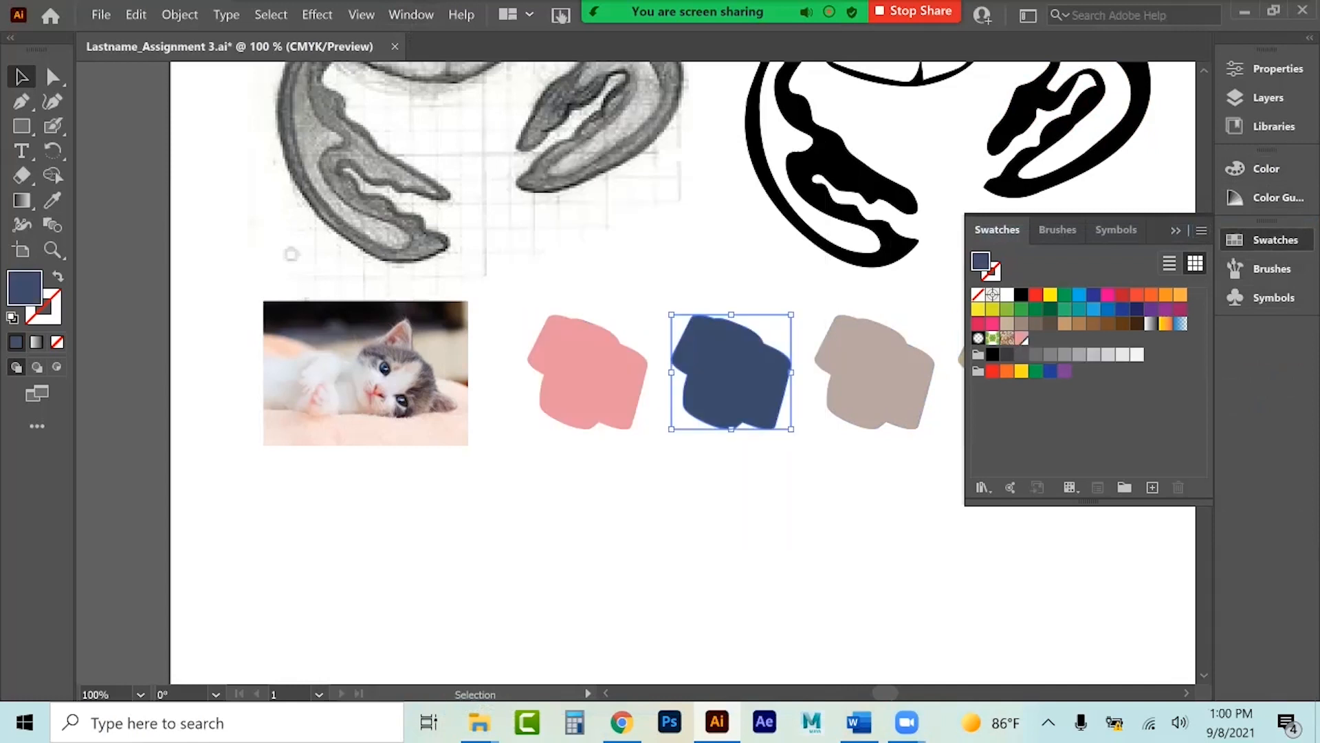
left_click(1201, 230)
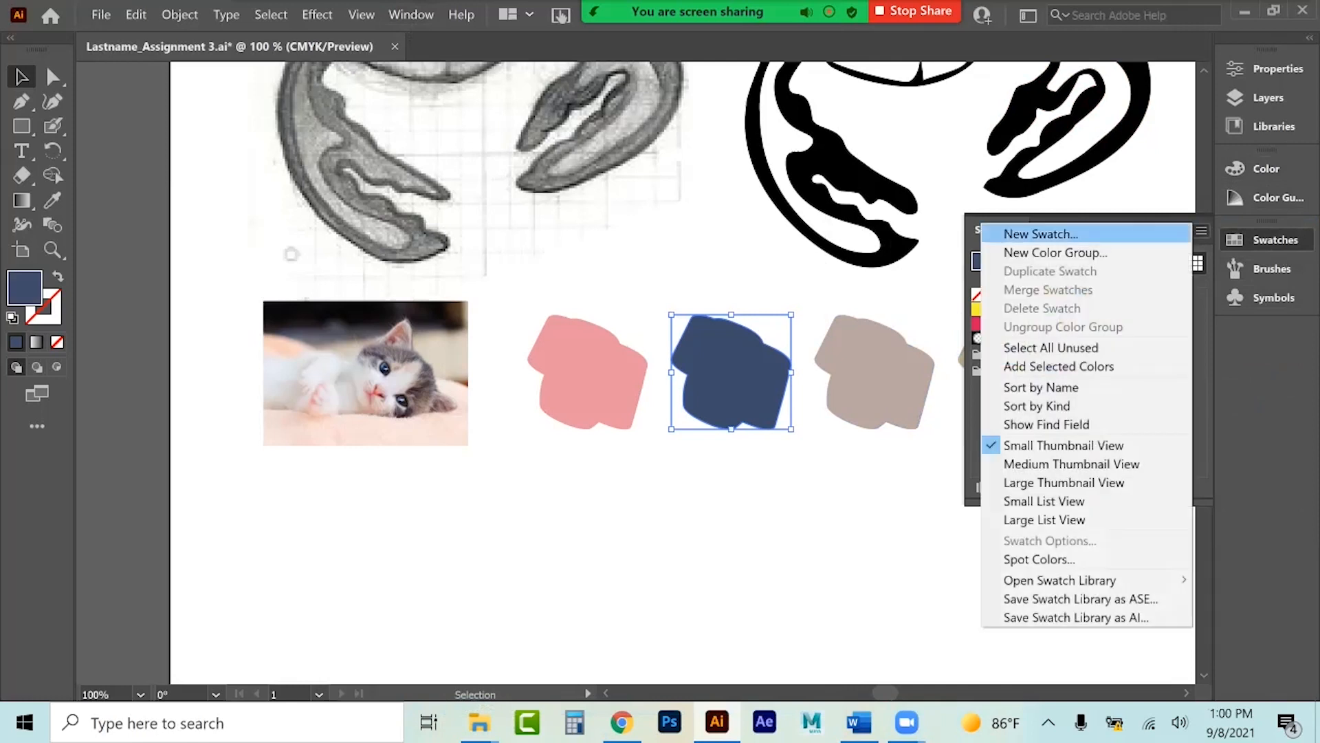
left_click(1039, 231)
left_click(661, 493)
Save the fill of the greyish-pink third colour shape as a new swatch.
left_click(873, 365)
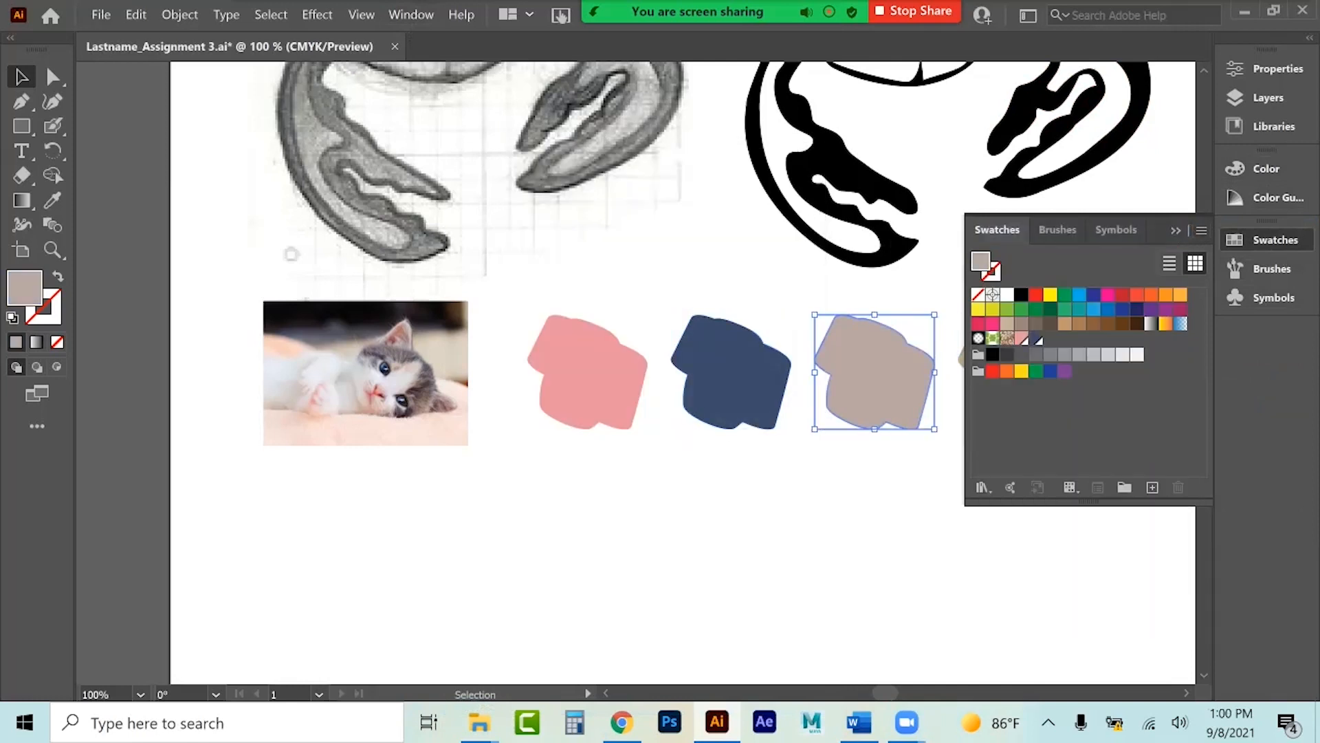
left_click(1201, 230)
left_click(1038, 231)
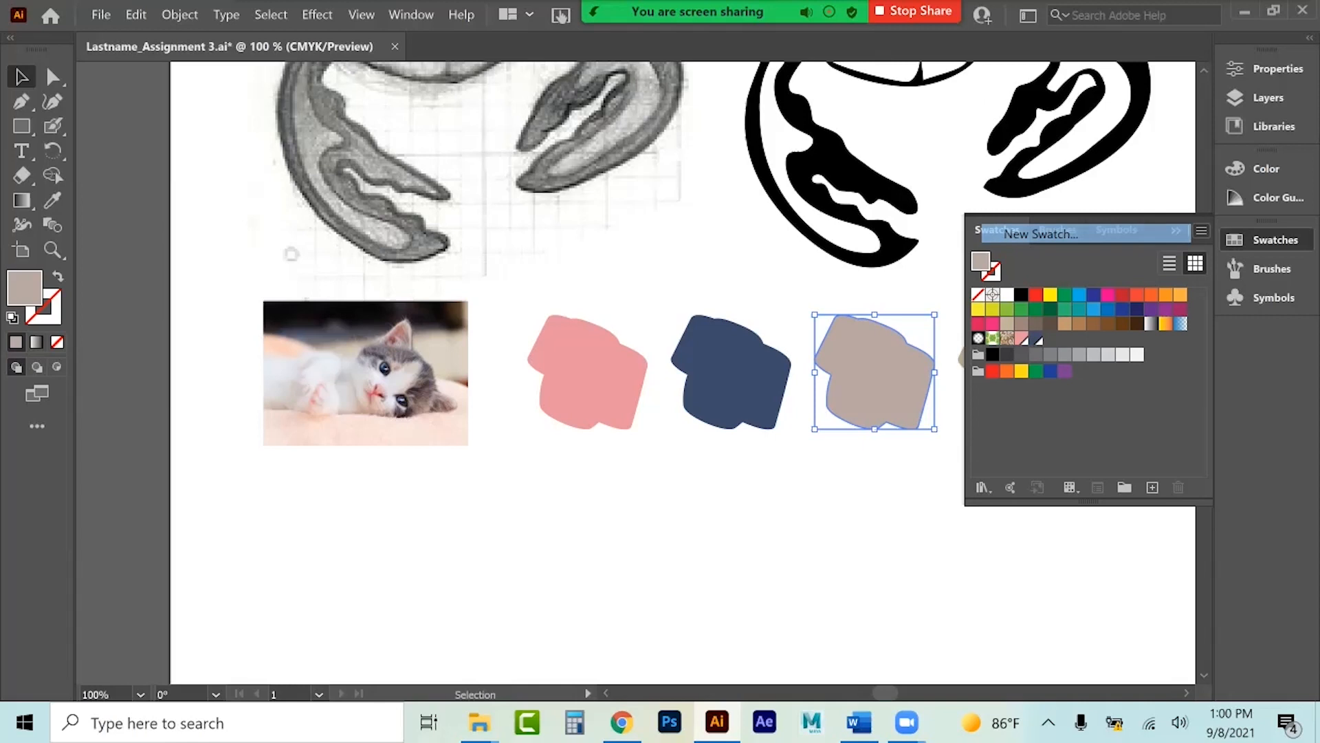
left_click(661, 493)
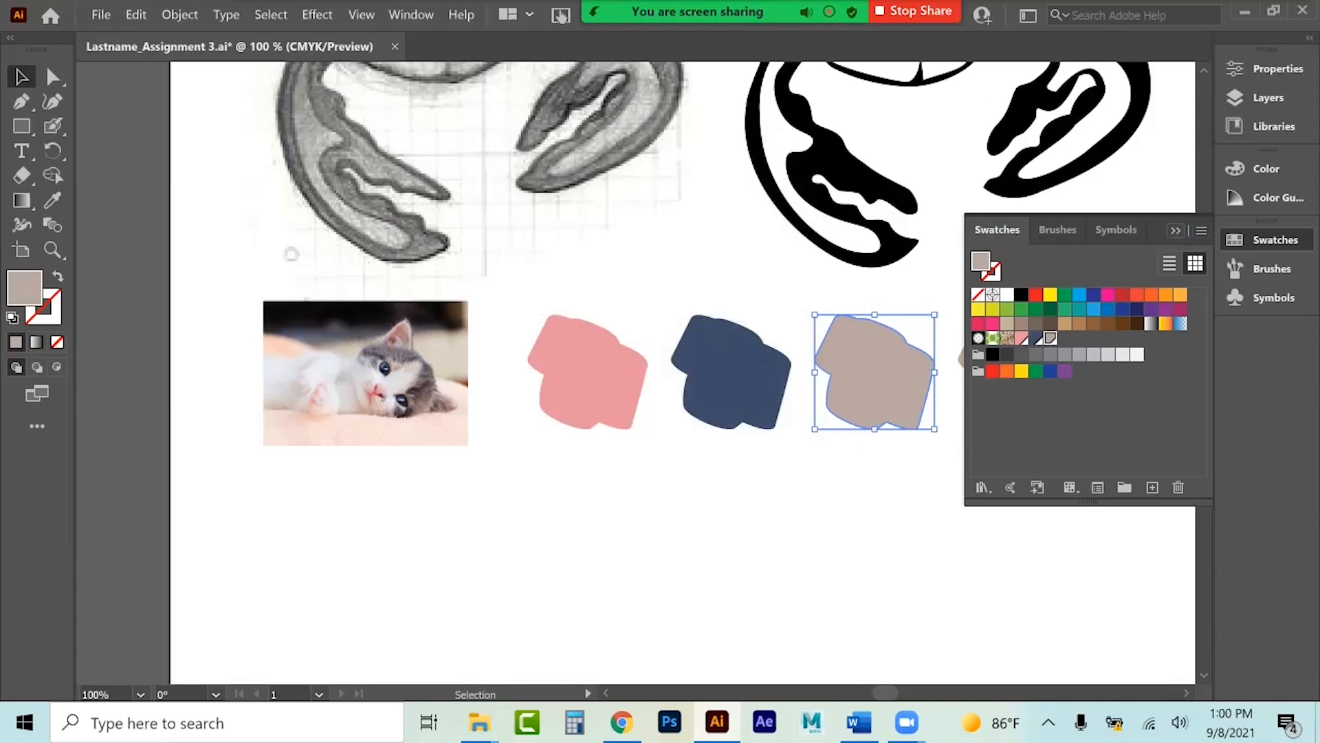
Save the fill of the tan fourth colour shape as a new swatch.
left_click(1176, 231)
left_click(1018, 372)
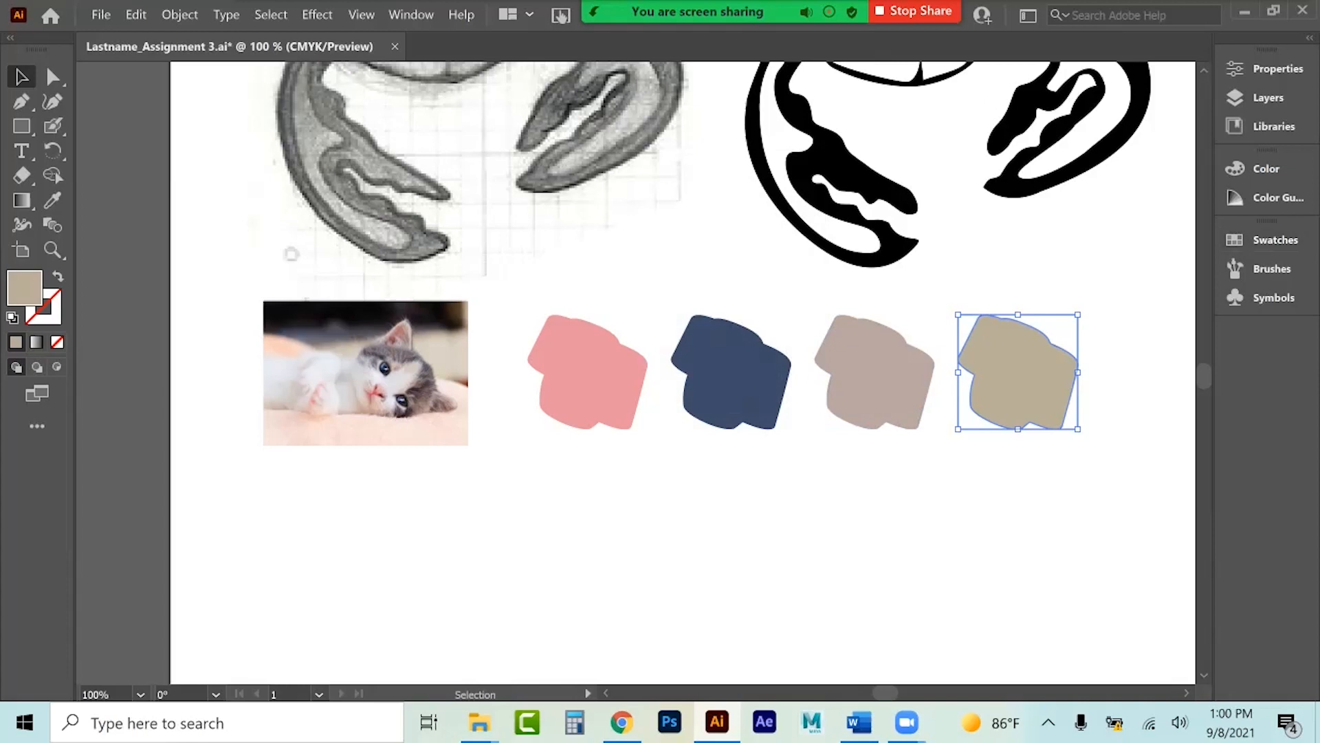
left_click(1272, 239)
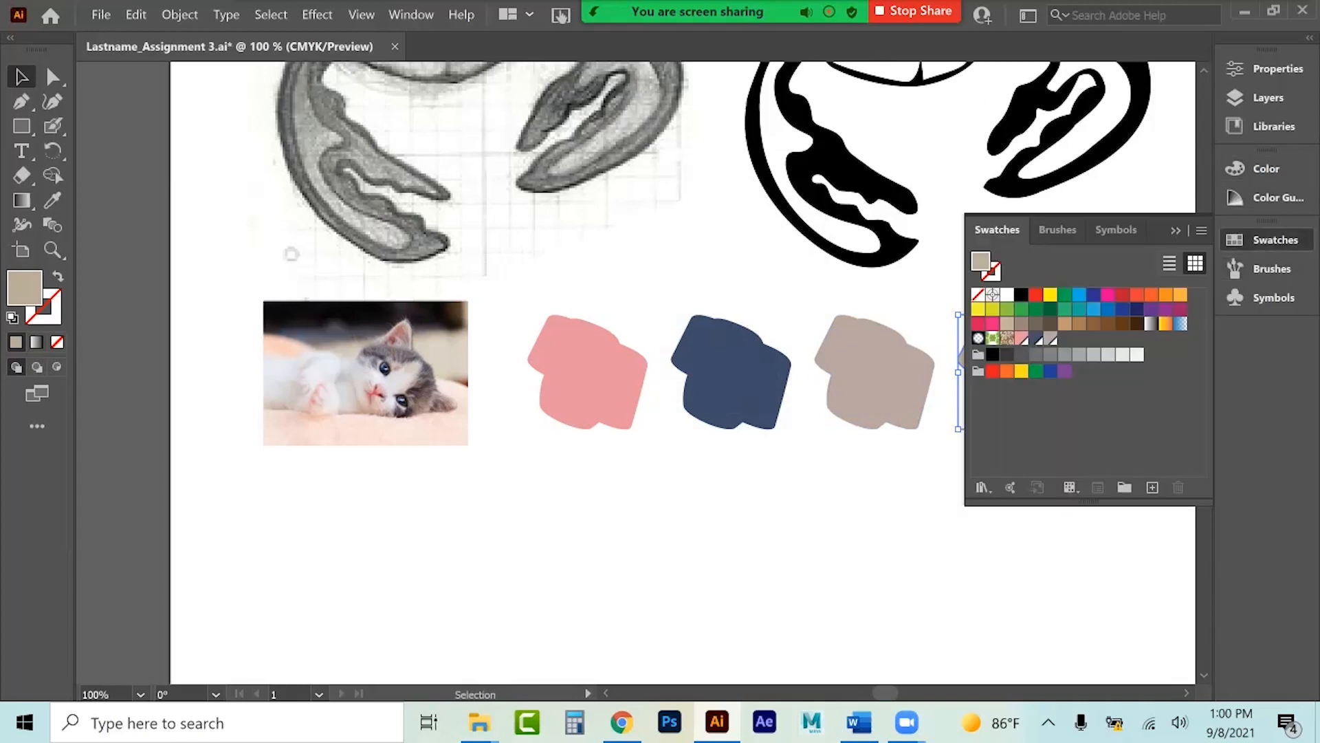
left_click(1201, 231)
left_click(1035, 234)
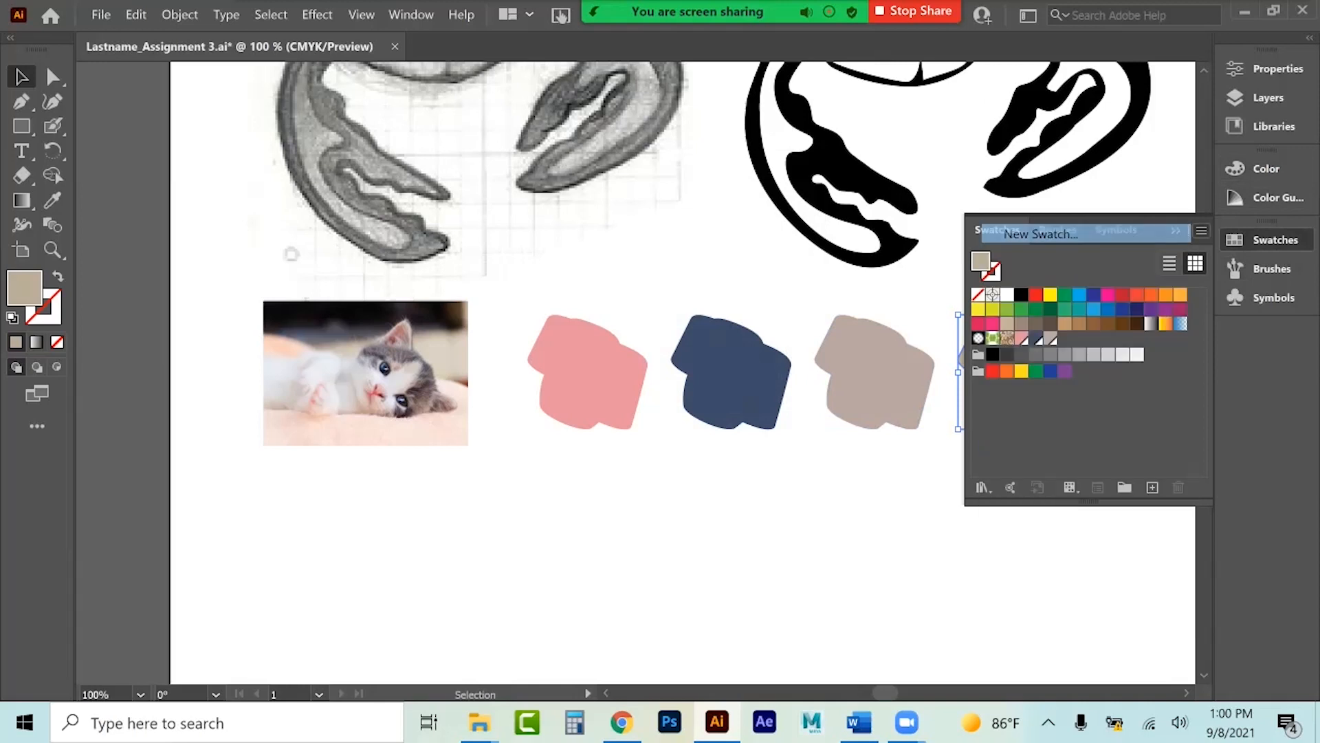
left_click(661, 492)
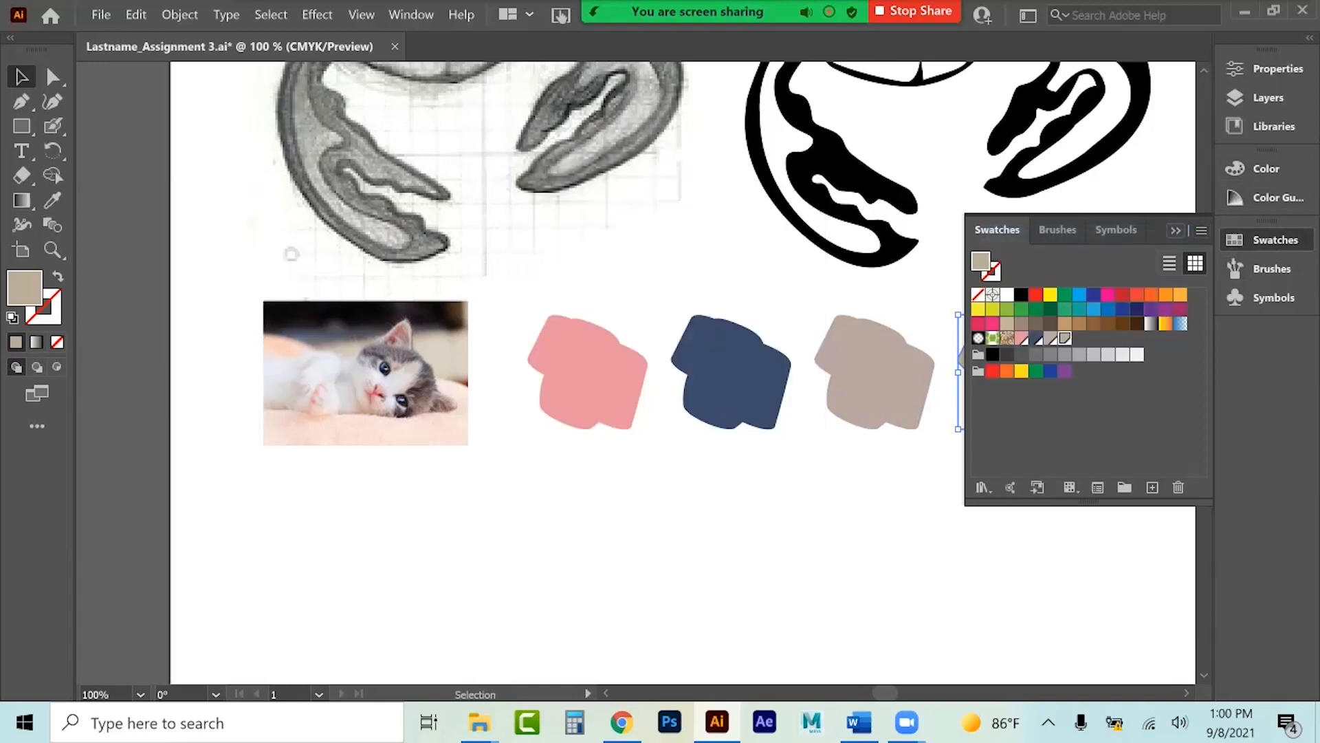
left_click(1176, 231)
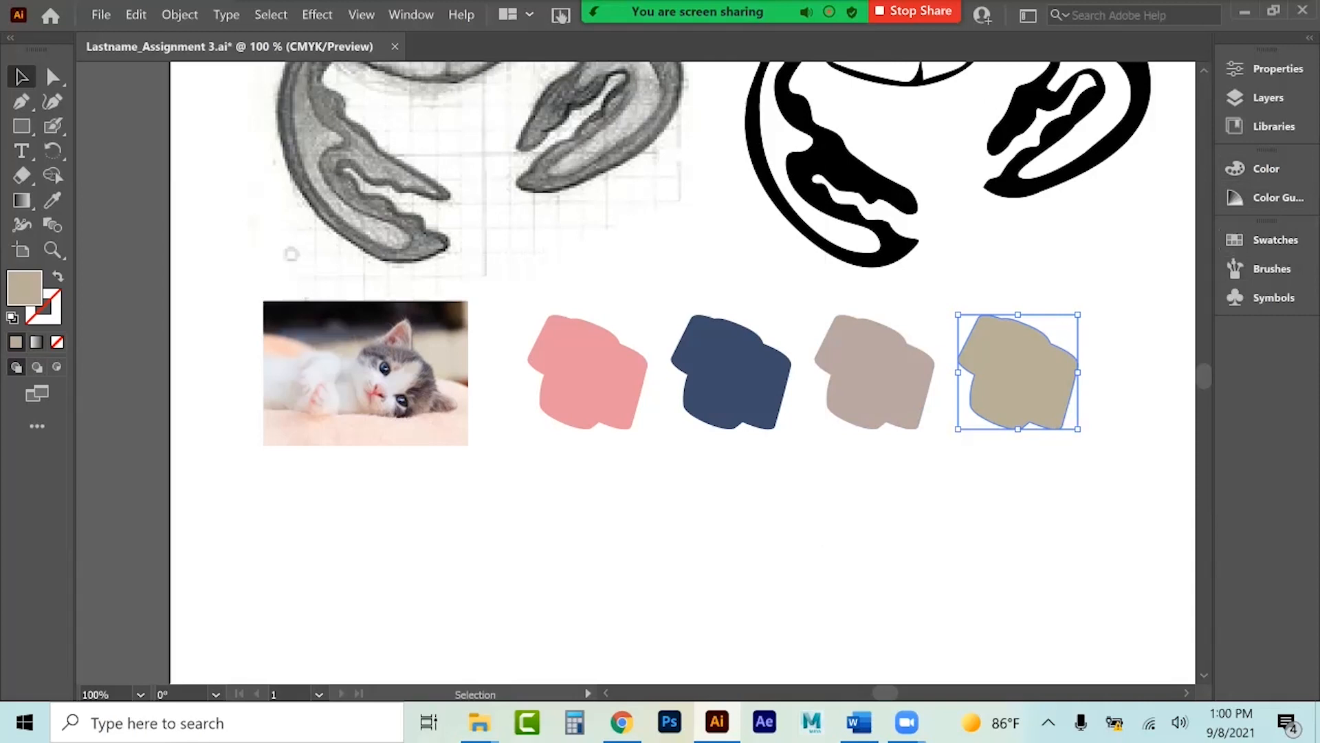
left_click(508, 463)
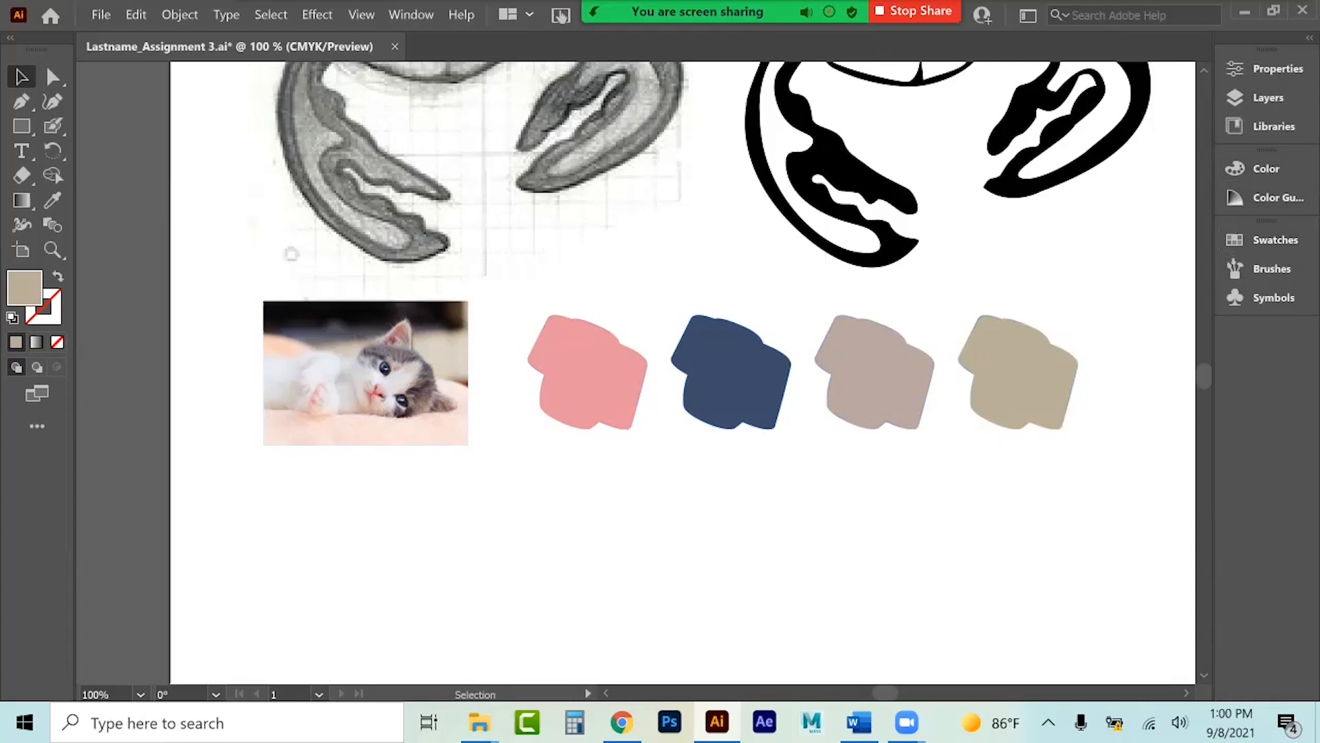
left_click_drag(332, 502, 1017, 375)
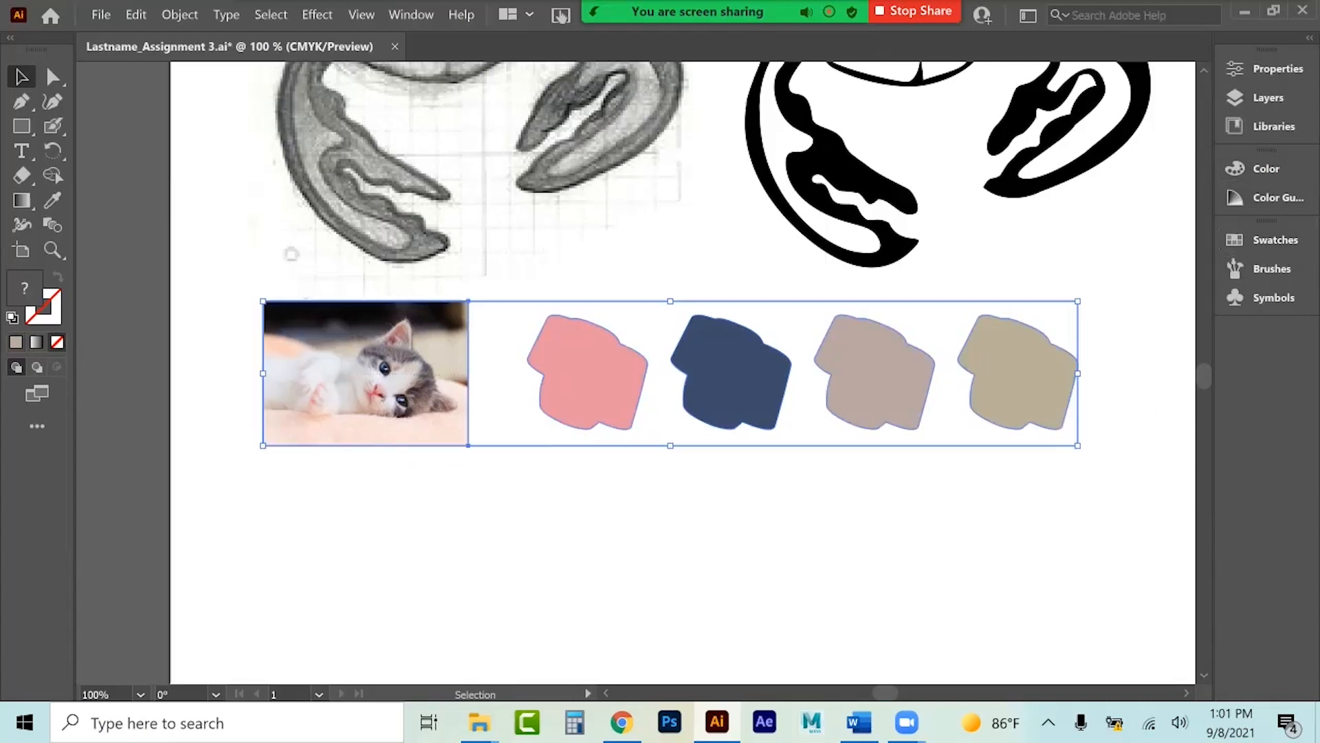
key("ctrl+shift+a")
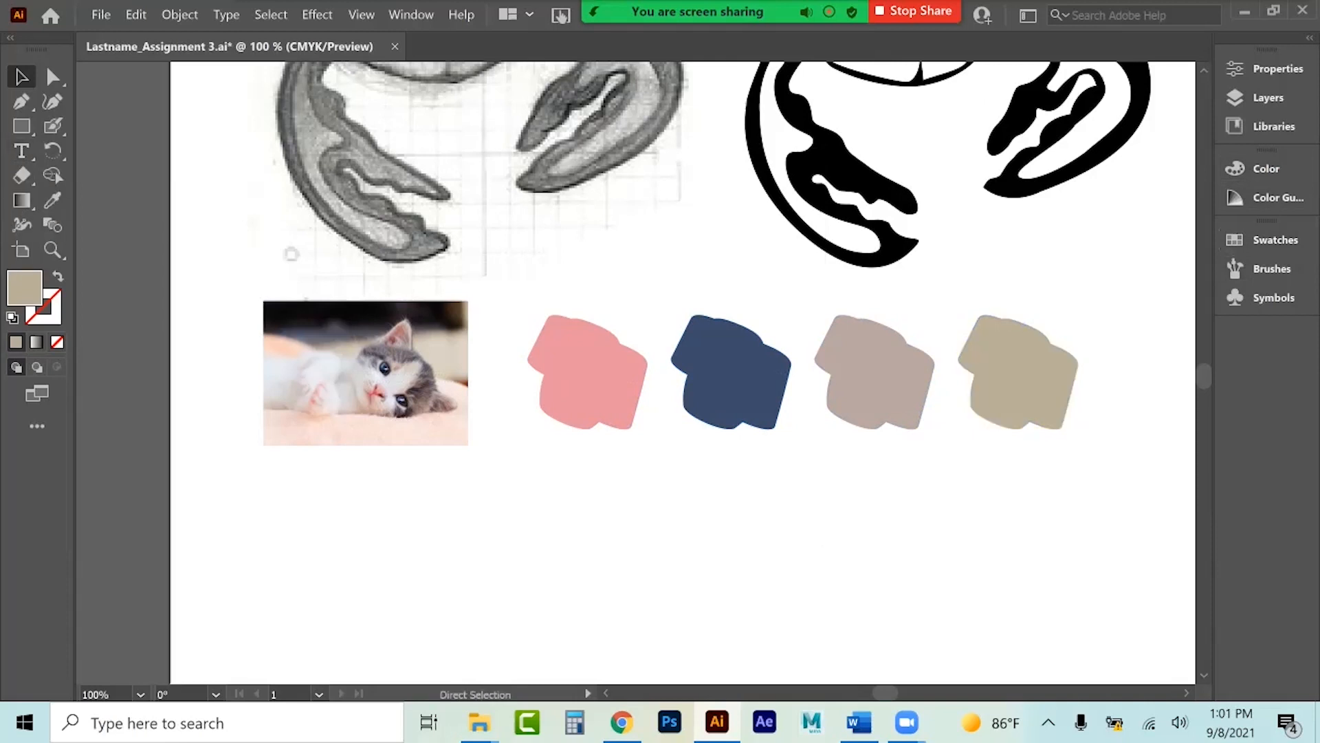
Lock Layer 1, which holds the sketch and colour shapes, and make Layer 2 the active layer.
key("ctrl+minus")
key("ctrl+minus")
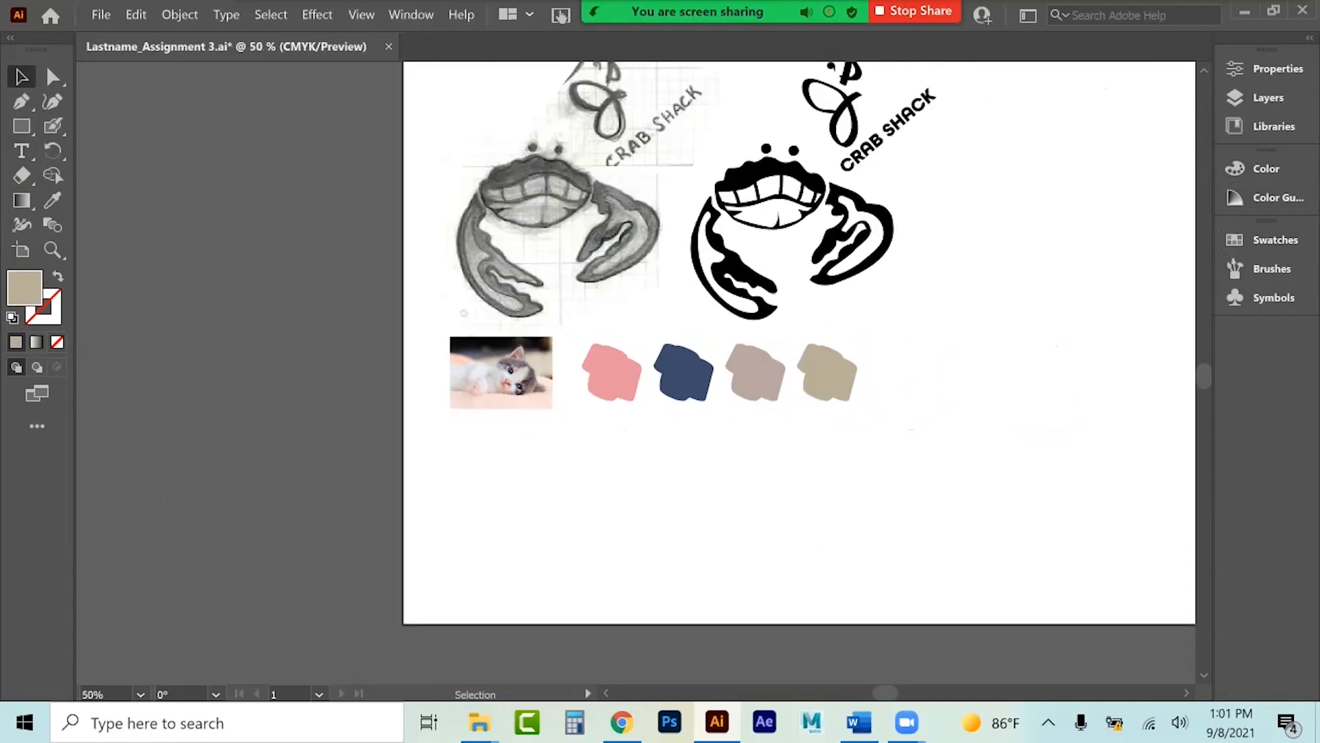
scroll(799, 371, "up", 5)
left_click(1269, 98)
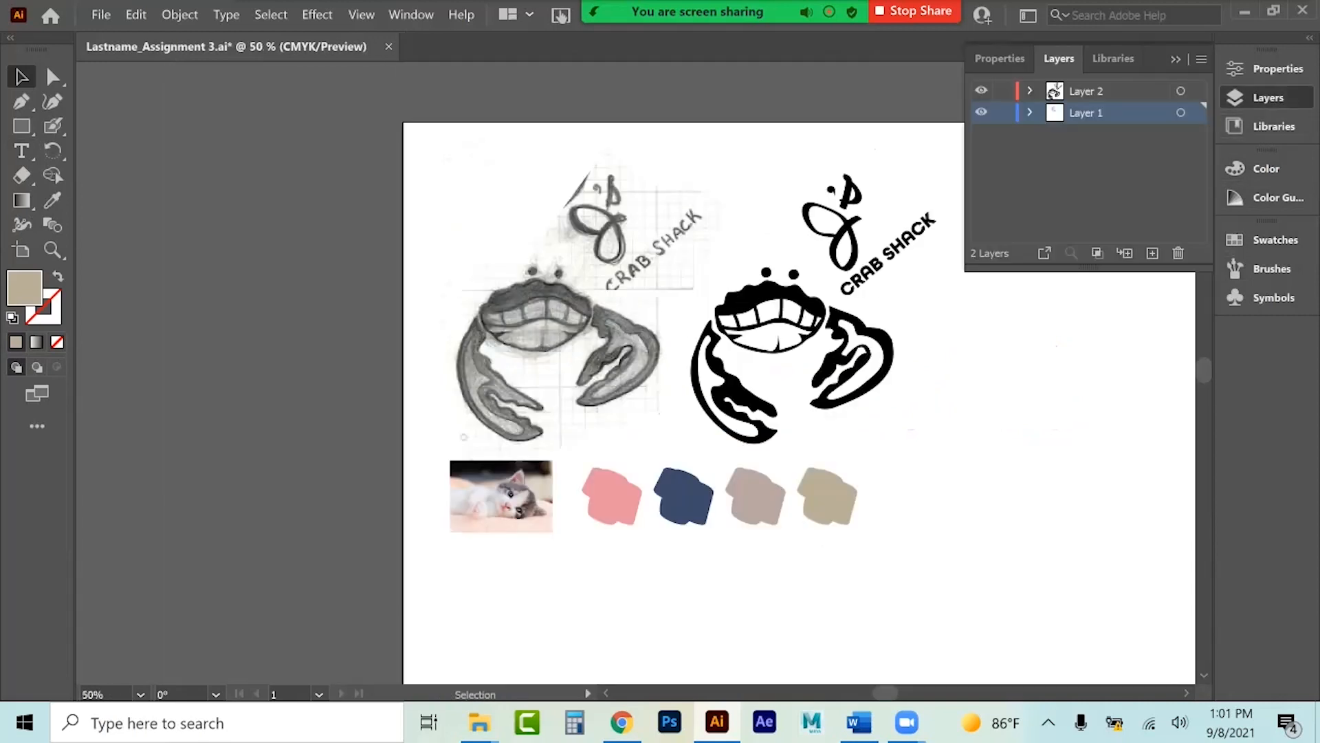
left_click(1004, 112)
left_click(1101, 90)
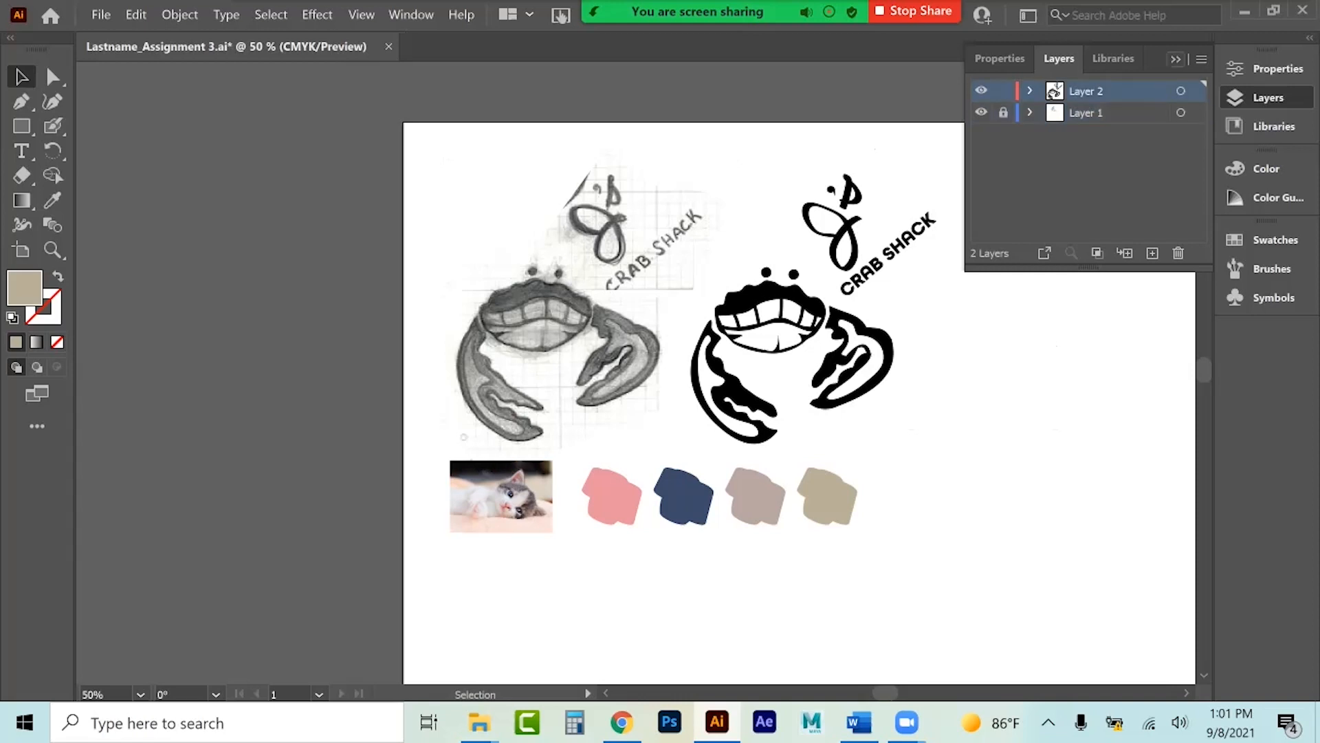
left_click(1176, 59)
Place an enlarged duplicate of the black crab logo beside the original, near the artboard's right edge.
left_click(734, 412)
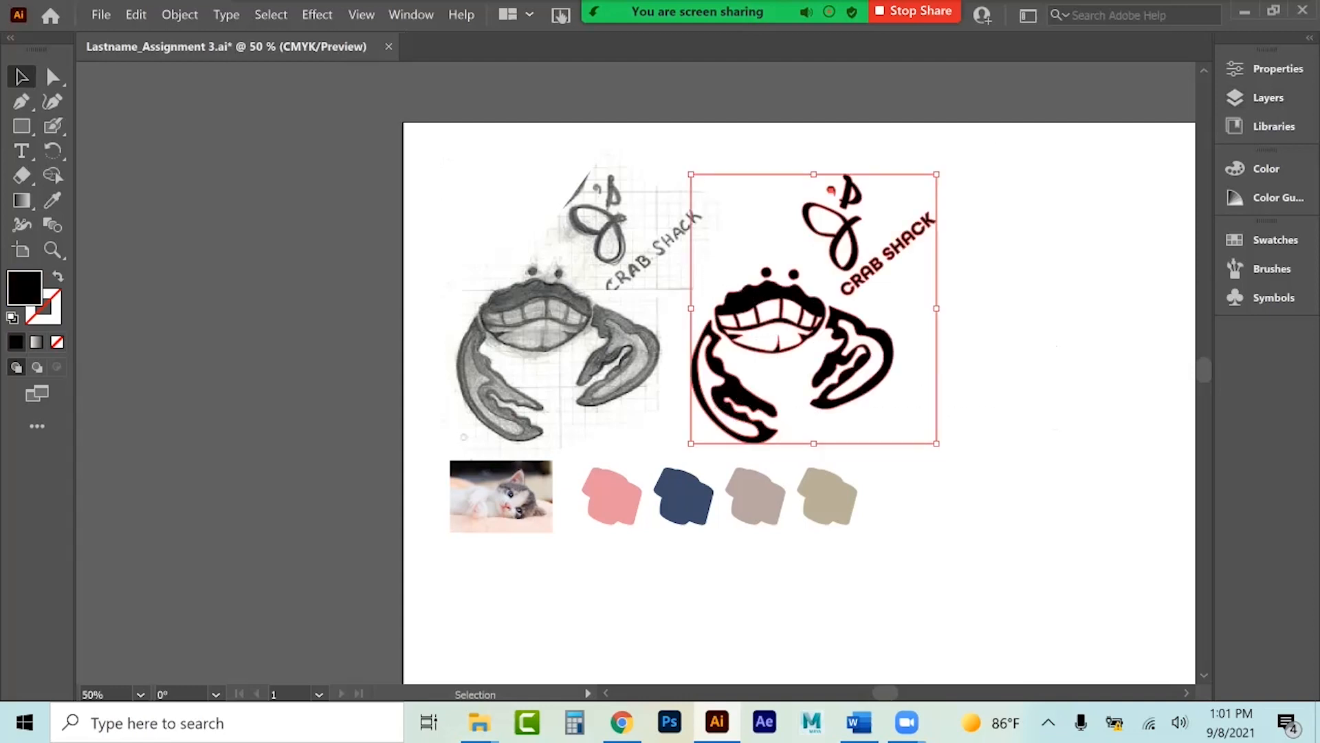
left_click_drag(733, 311, 1032, 279)
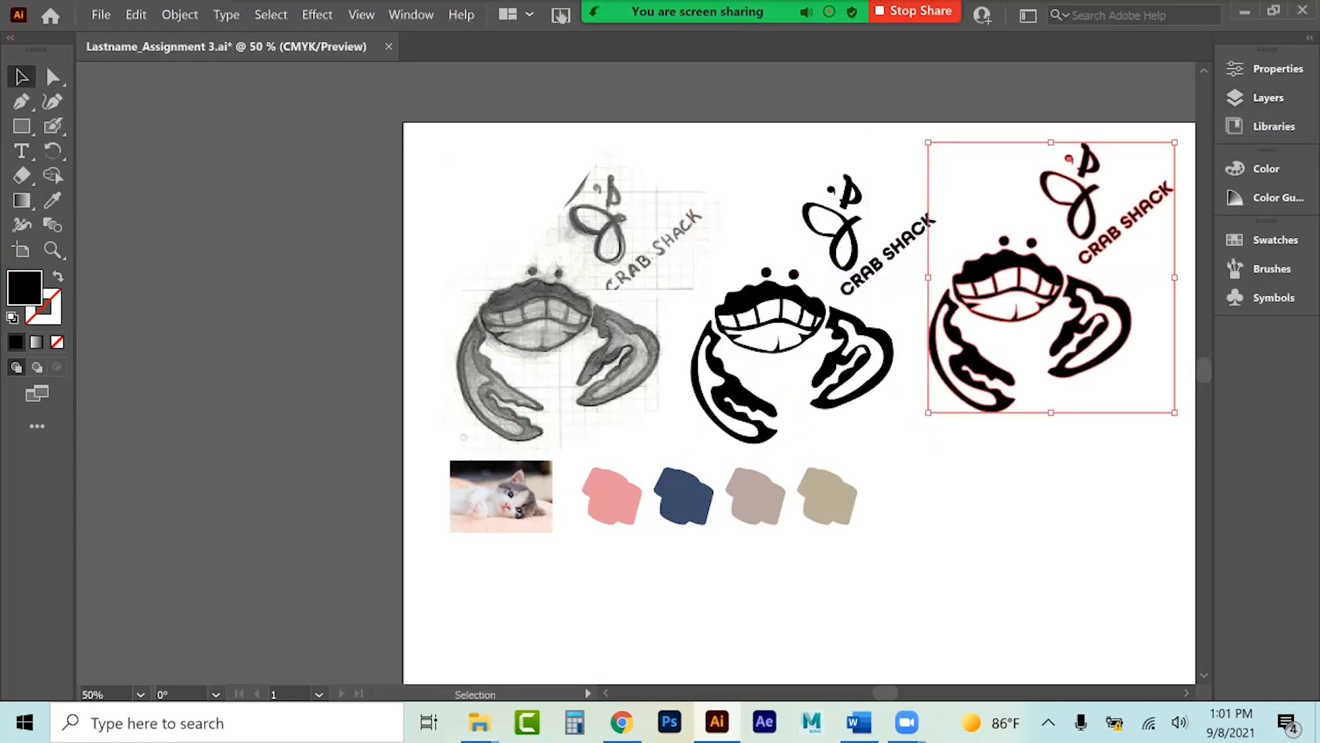
left_click_drag(928, 413, 874, 529)
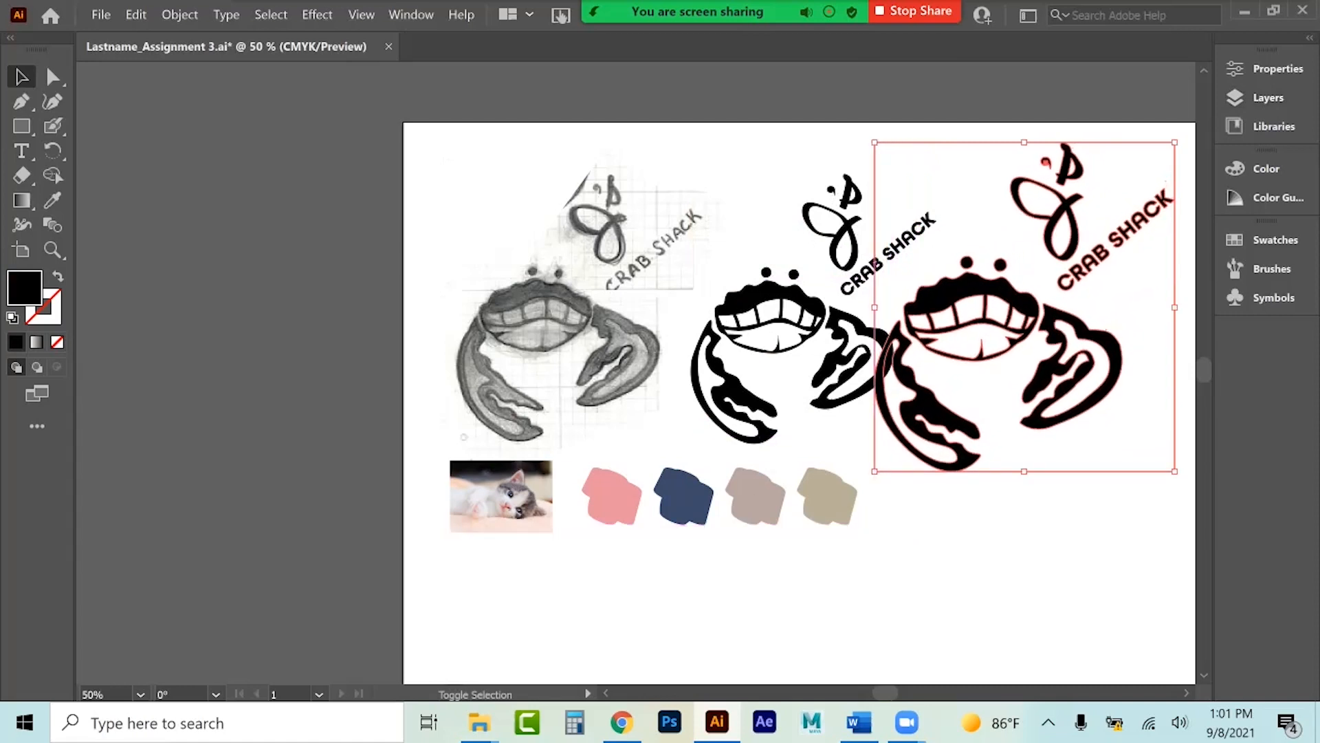
left_click_drag(1025, 304, 1024, 351)
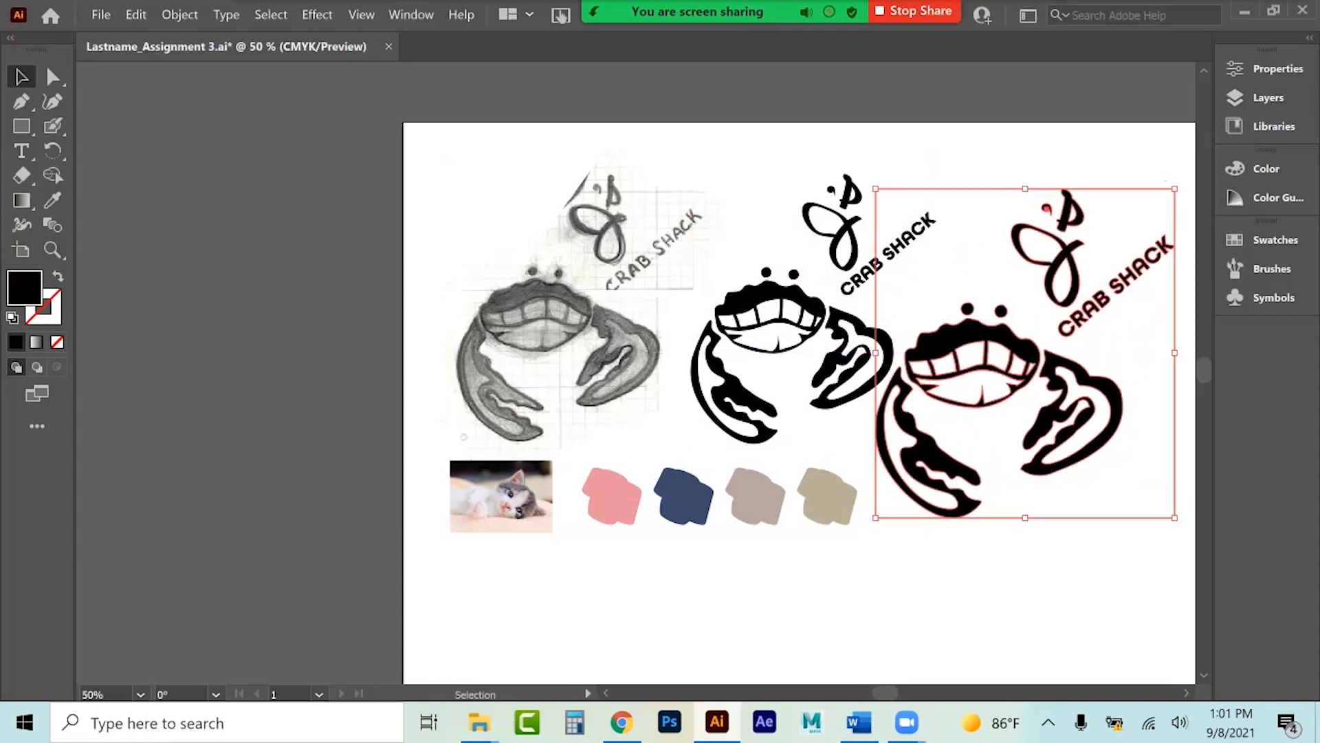
Move the original black crab logo straight up, away from the colour shapes below it.
left_click_drag(691, 138, 892, 346)
key("a")
key("v")
left_click(136, 15)
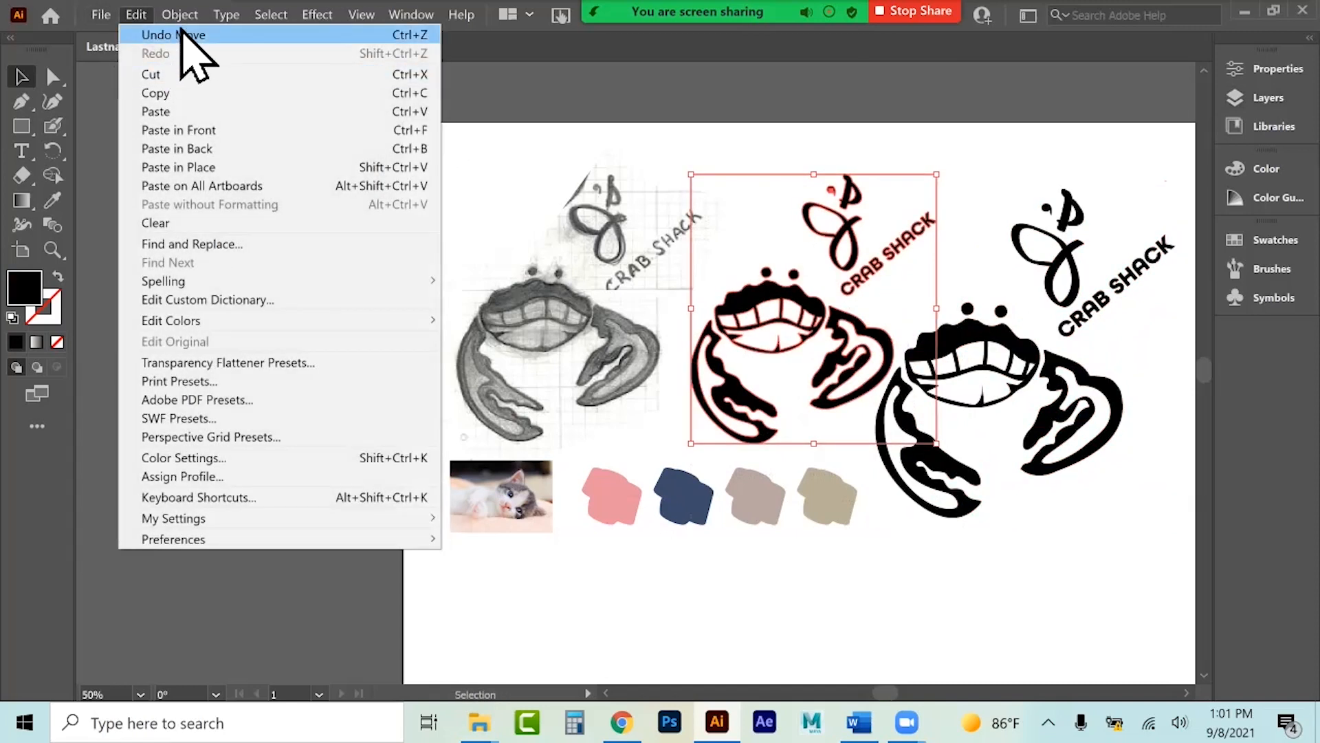
mouse_move(180, 14)
left_click(201, 90)
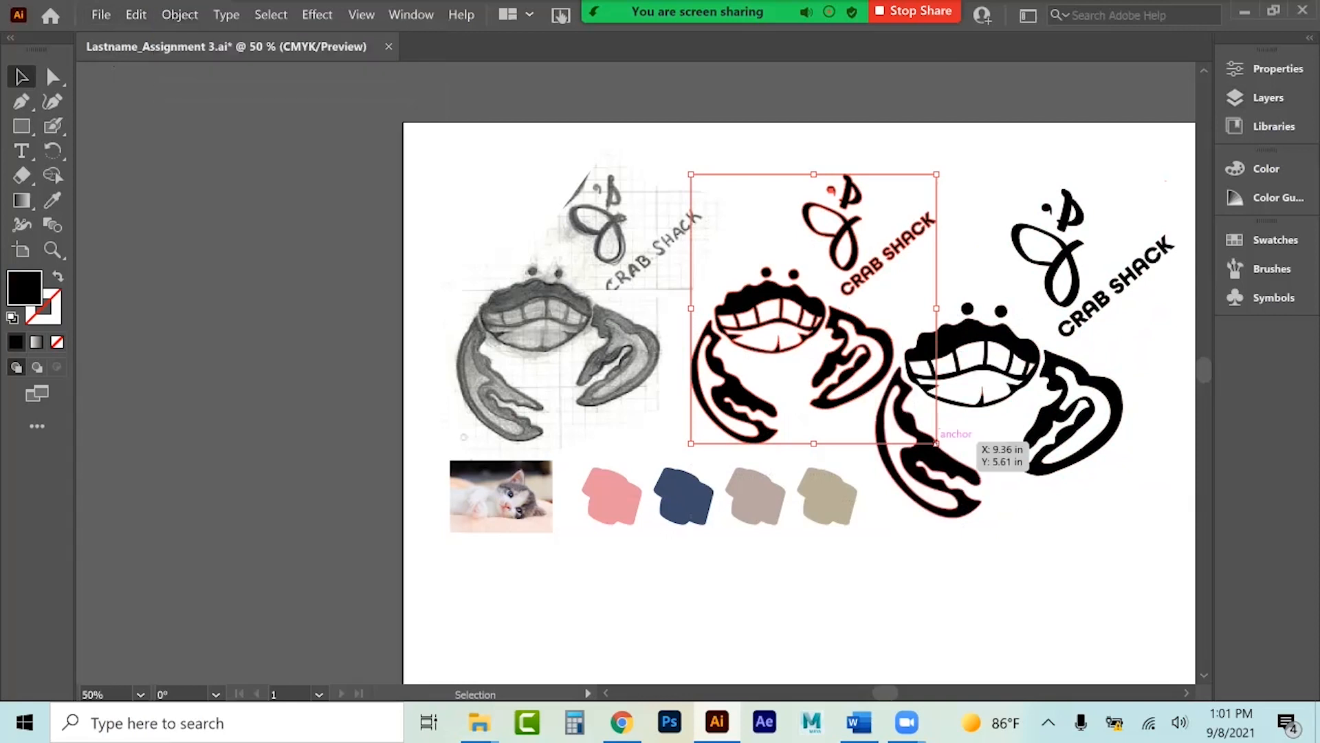
left_click_drag(766, 282, 767, 248)
left_click(770, 440)
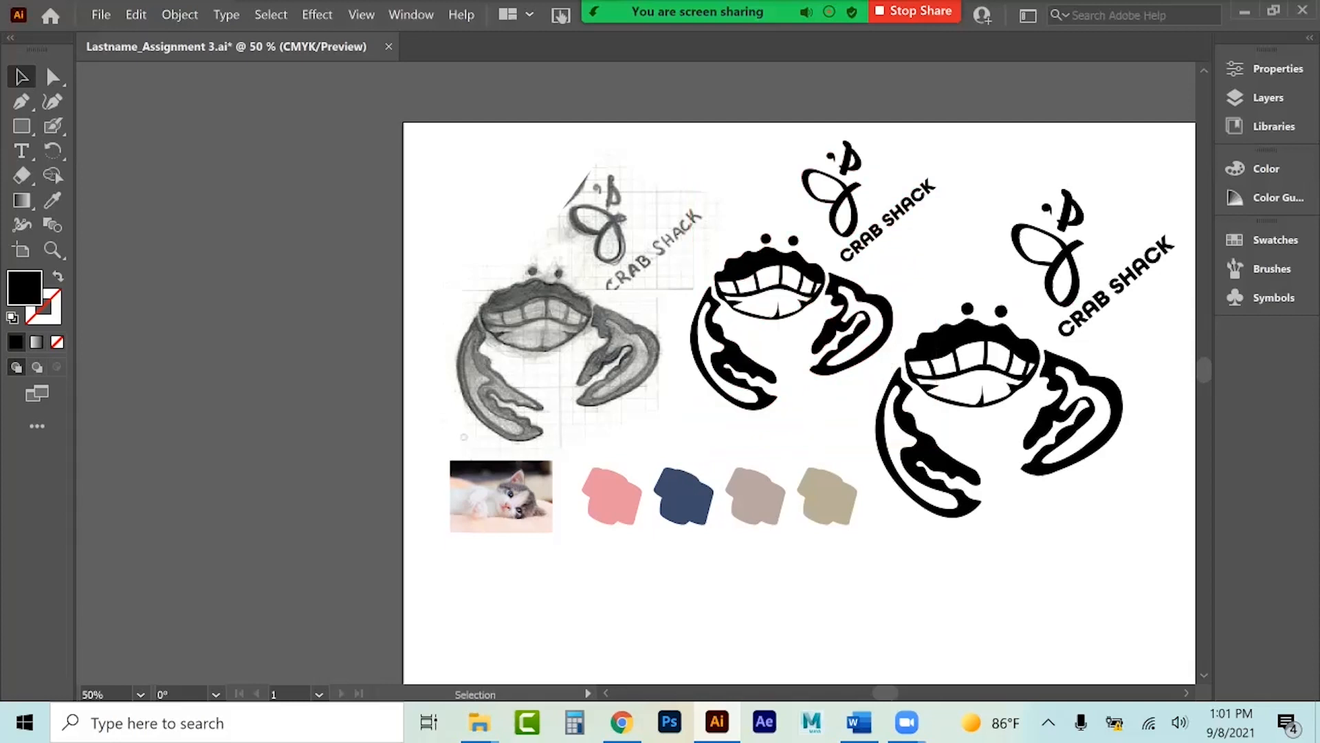
Fill the "J's Crab Shack" lettering of the enlarged logo copy with the saved dark blue swatch.
left_click(1066, 203)
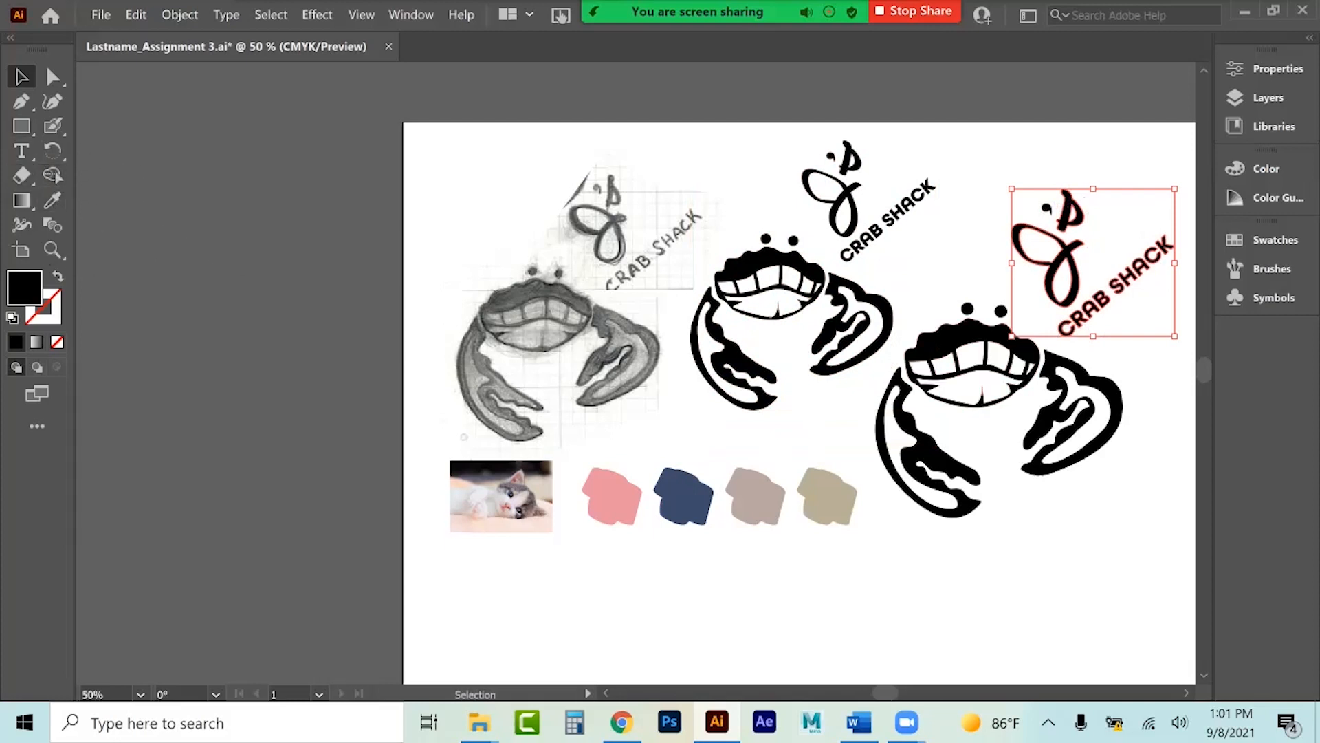
left_click(1274, 239)
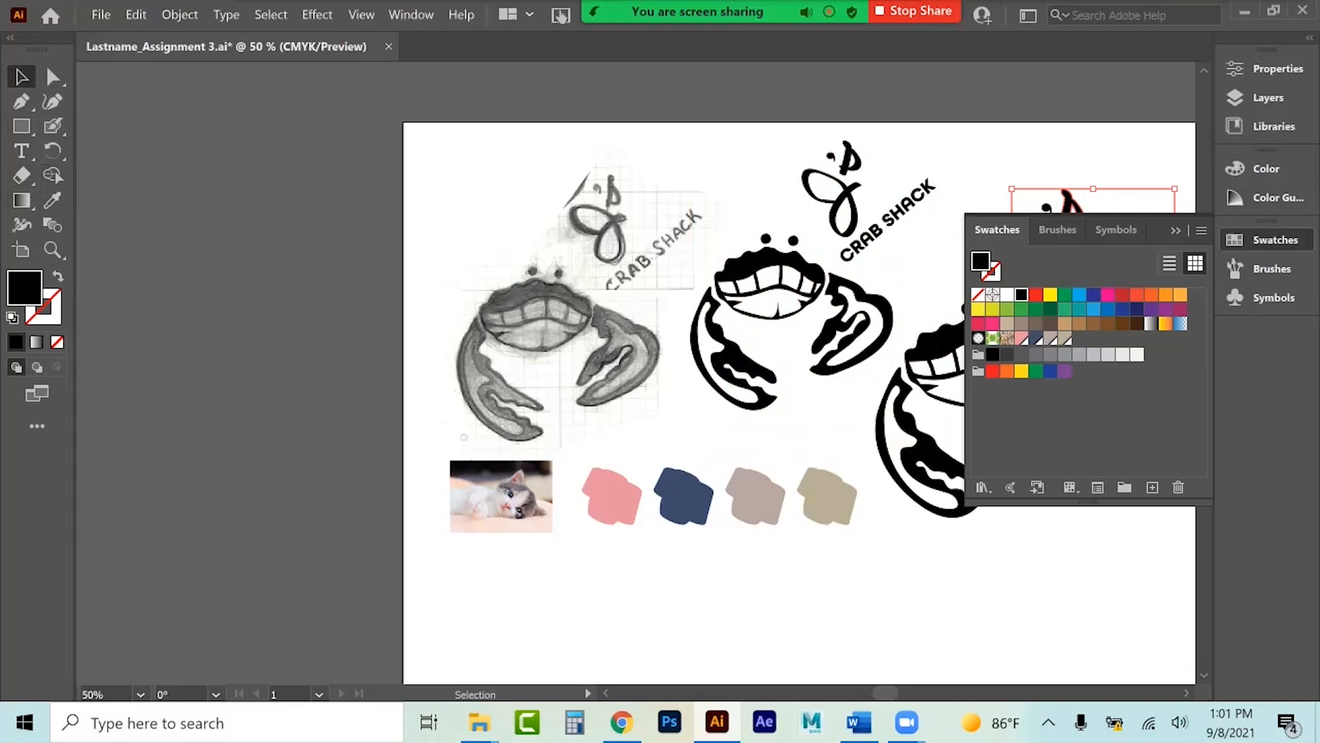
left_click(1036, 337)
left_click(1176, 230)
key("ctrl+shift+a")
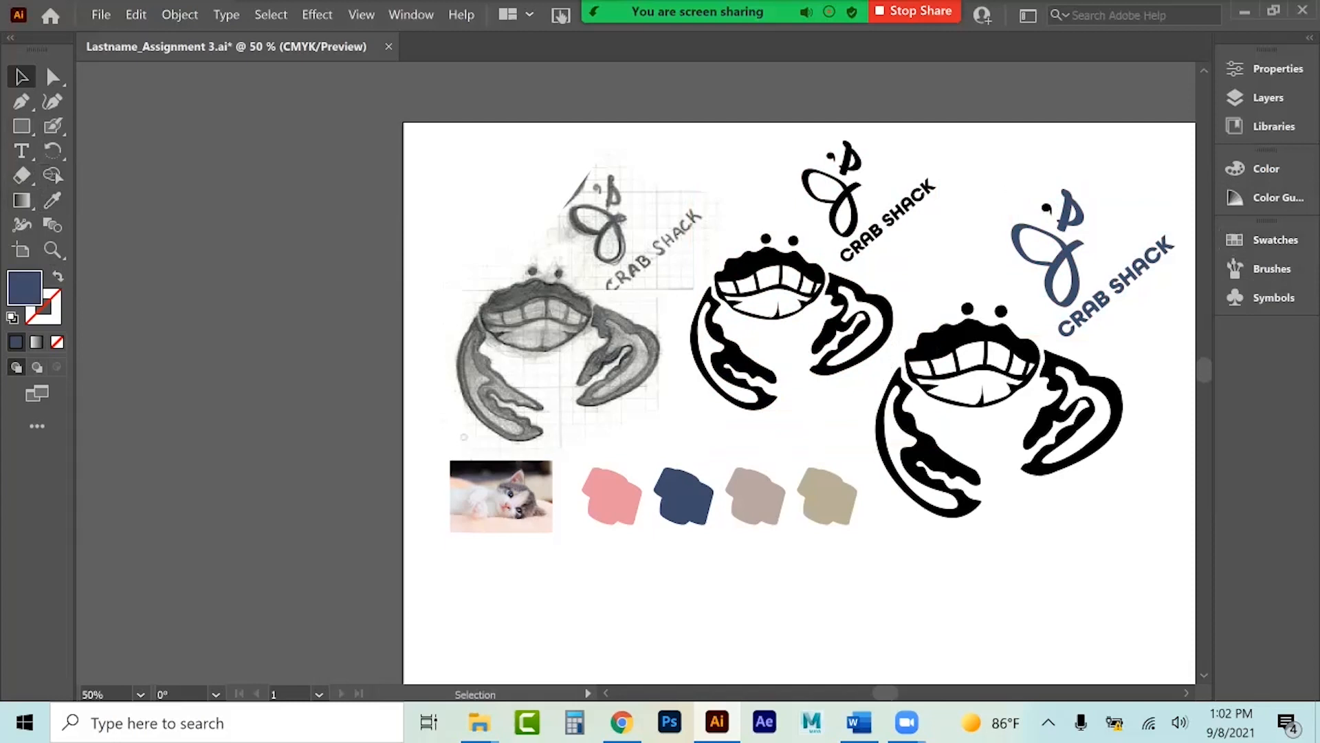
Release the compound paths of both claws on the enlarged crab.
key("z")
left_click(1022, 470)
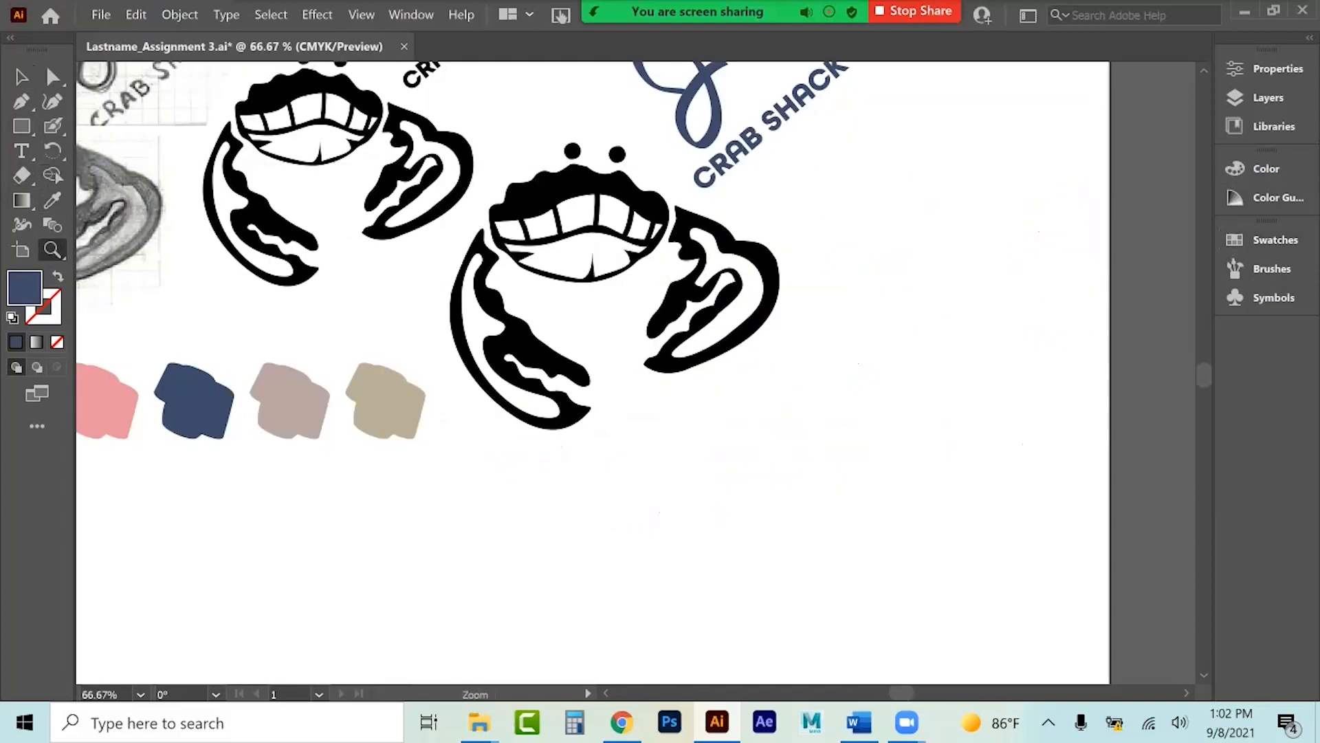
left_click(459, 116)
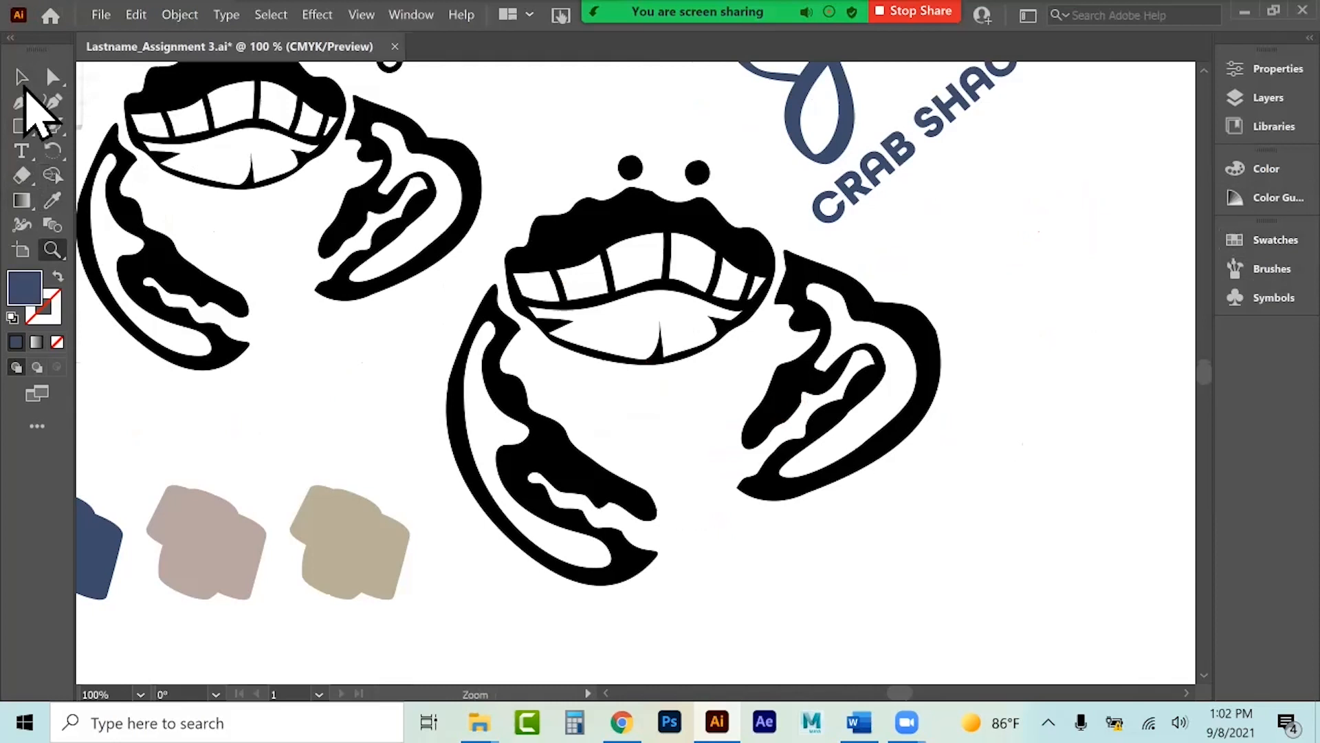
left_click(26, 84)
left_click(803, 309)
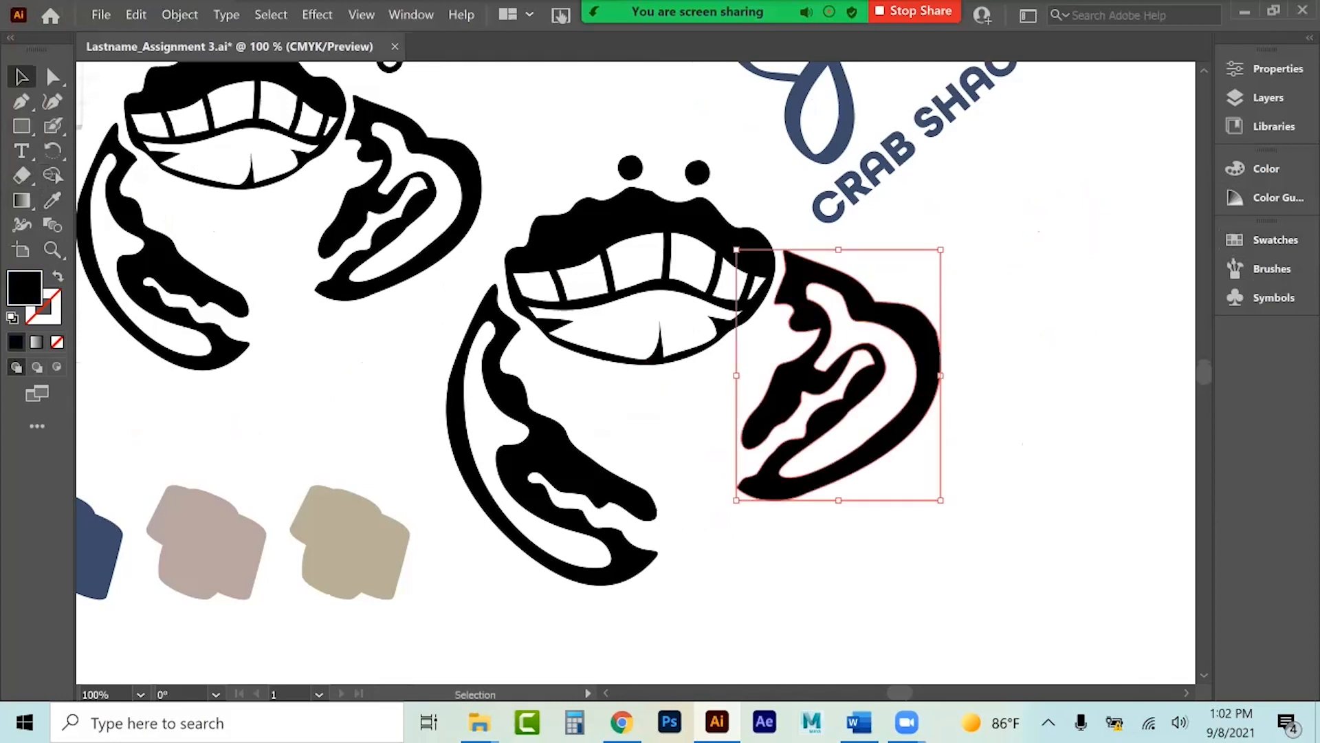
right_click(803, 308)
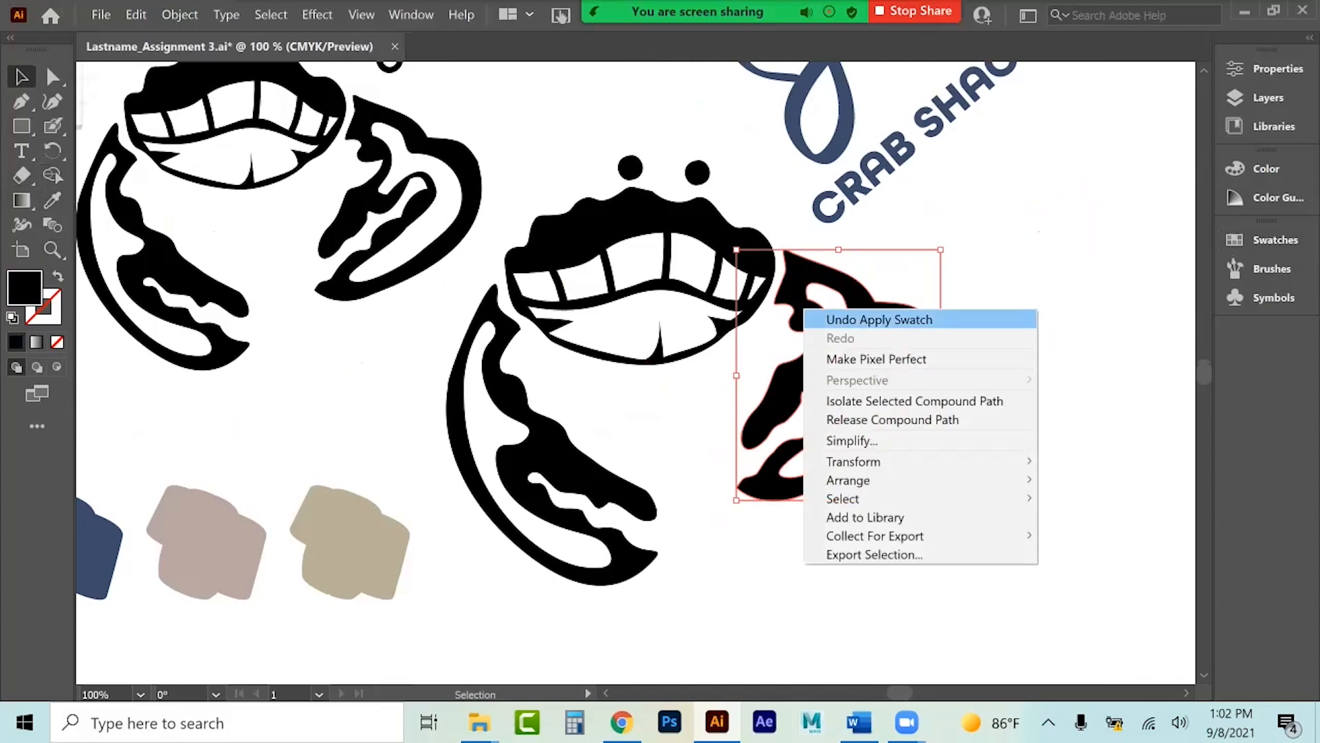
left_click(894, 420)
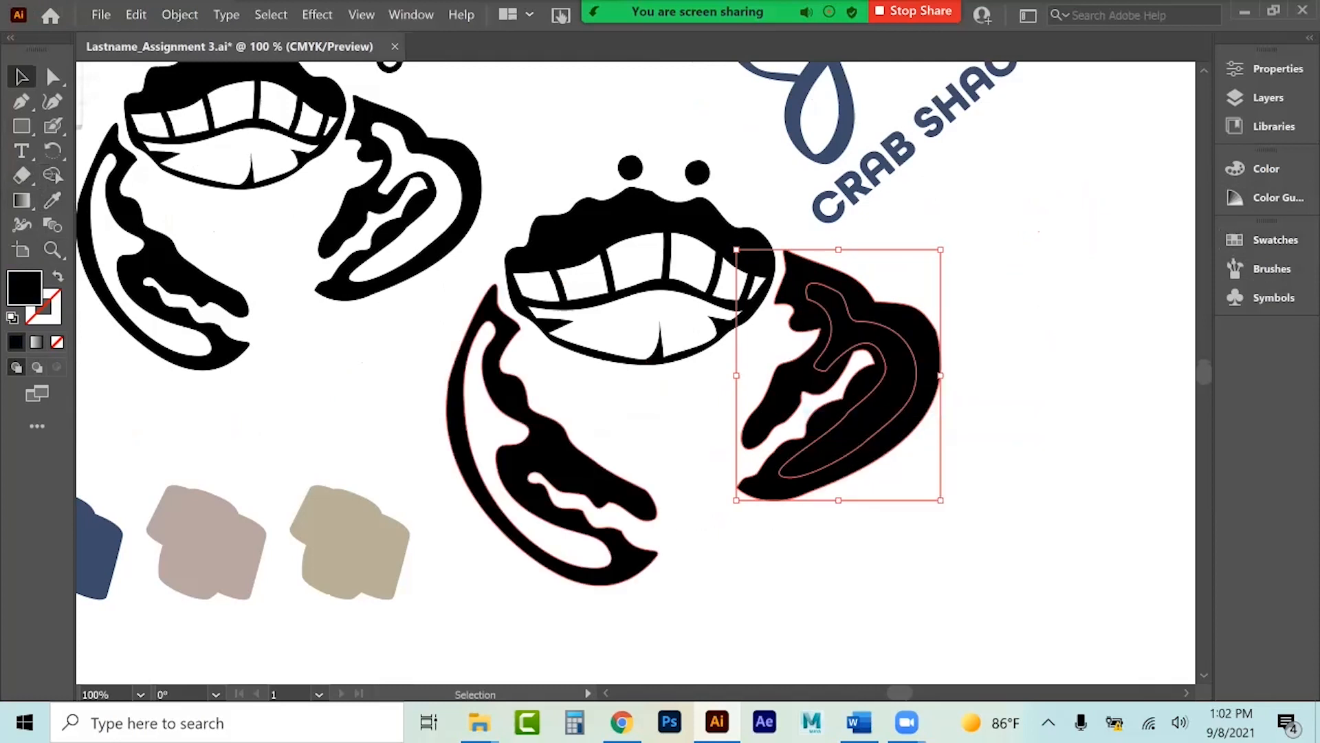
left_click(537, 440)
right_click(543, 435)
left_click(633, 546)
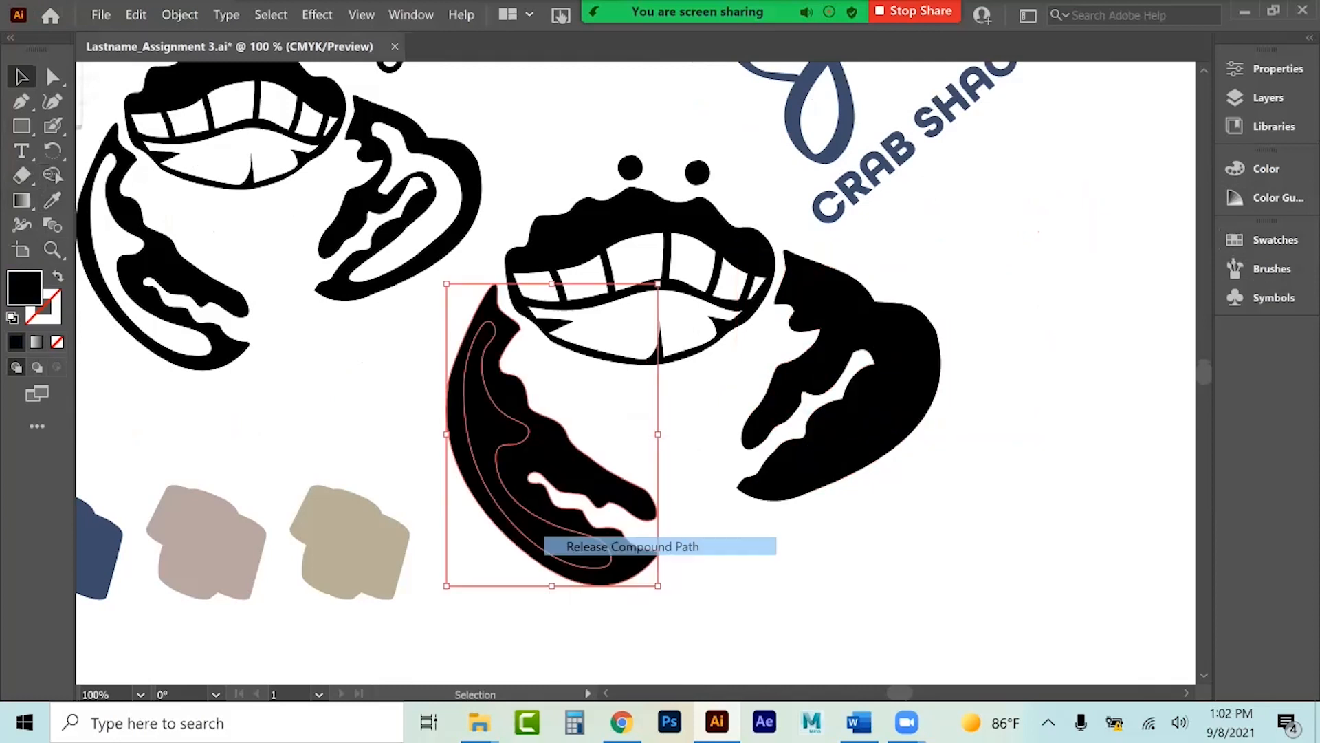
Release the compound path of the enlarged crab's body, separating the shell, teeth and lower mouth shapes.
left_click(602, 231)
right_click(592, 222)
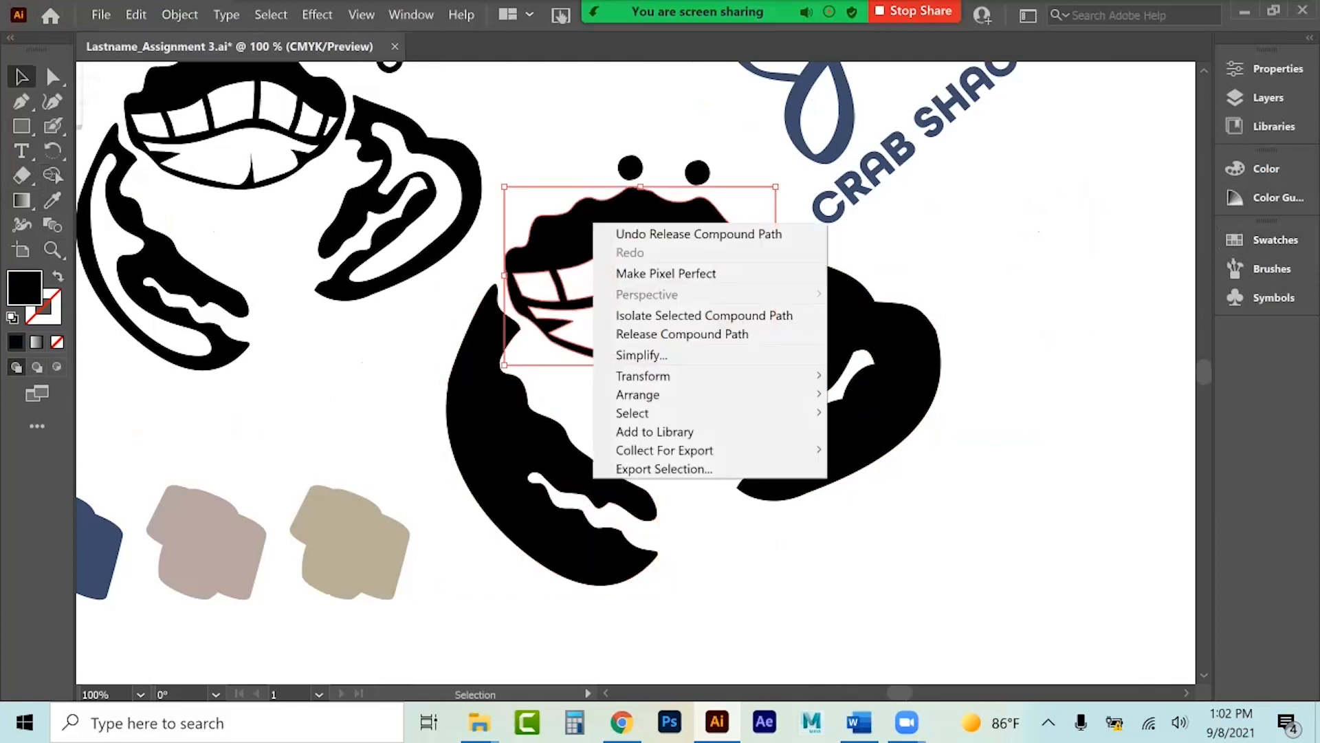
left_click(688, 333)
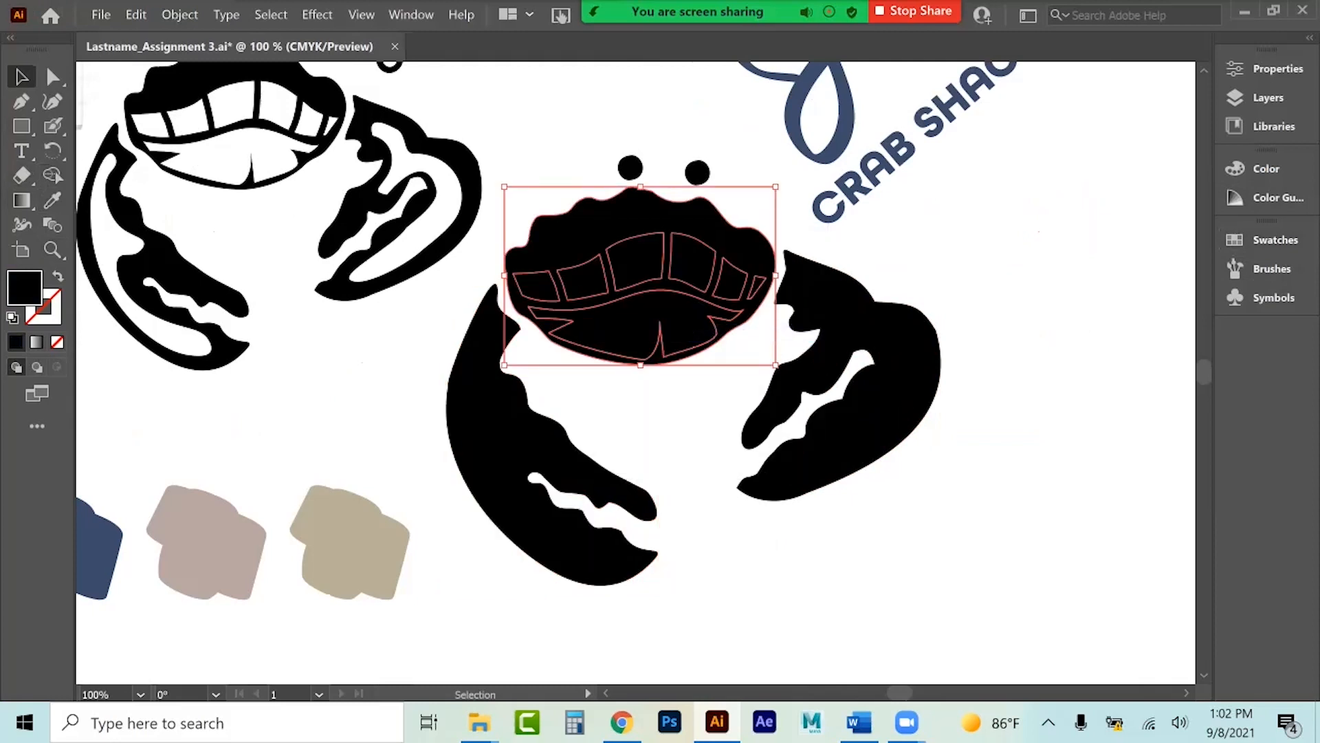
left_click(677, 419)
Fill the enlarged crab's body shape and both eyes with the saved pink swatch.
left_click(647, 217)
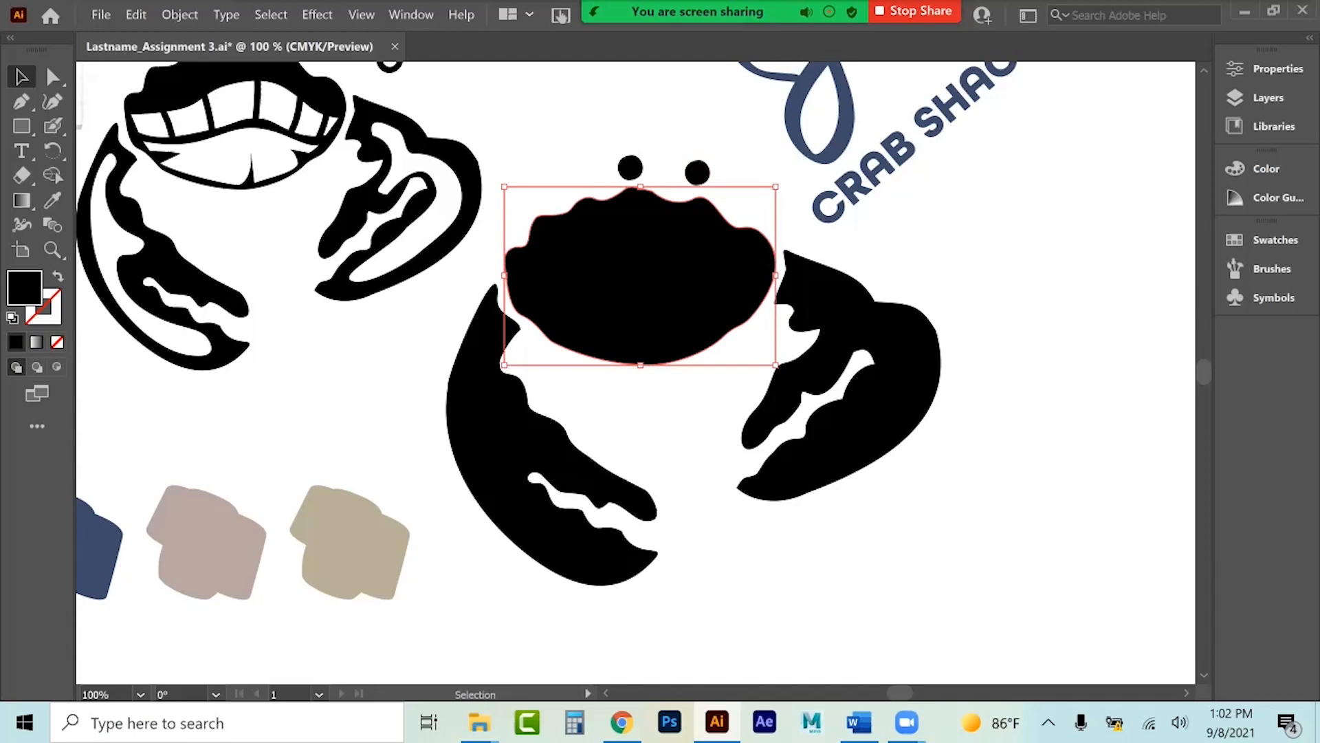
left_click(630, 168, "shift")
left_click(697, 173, "shift")
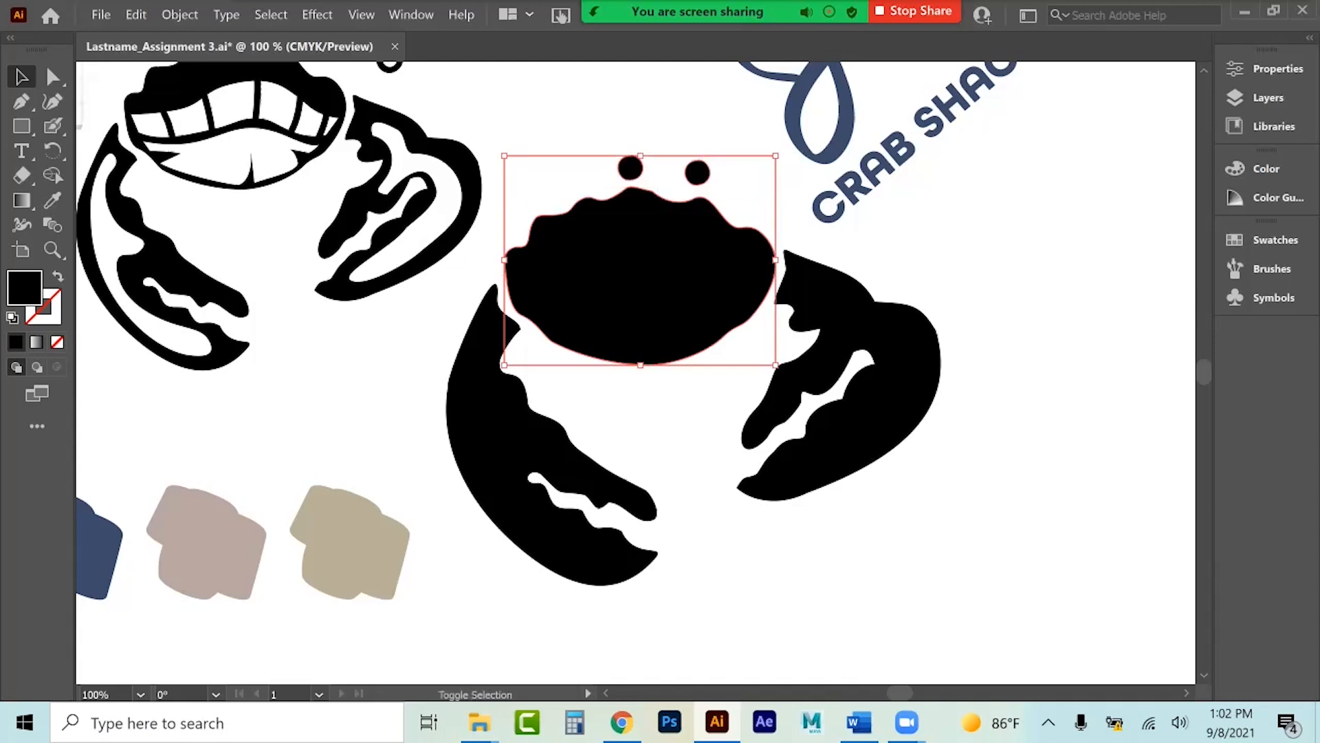
left_click(1272, 239)
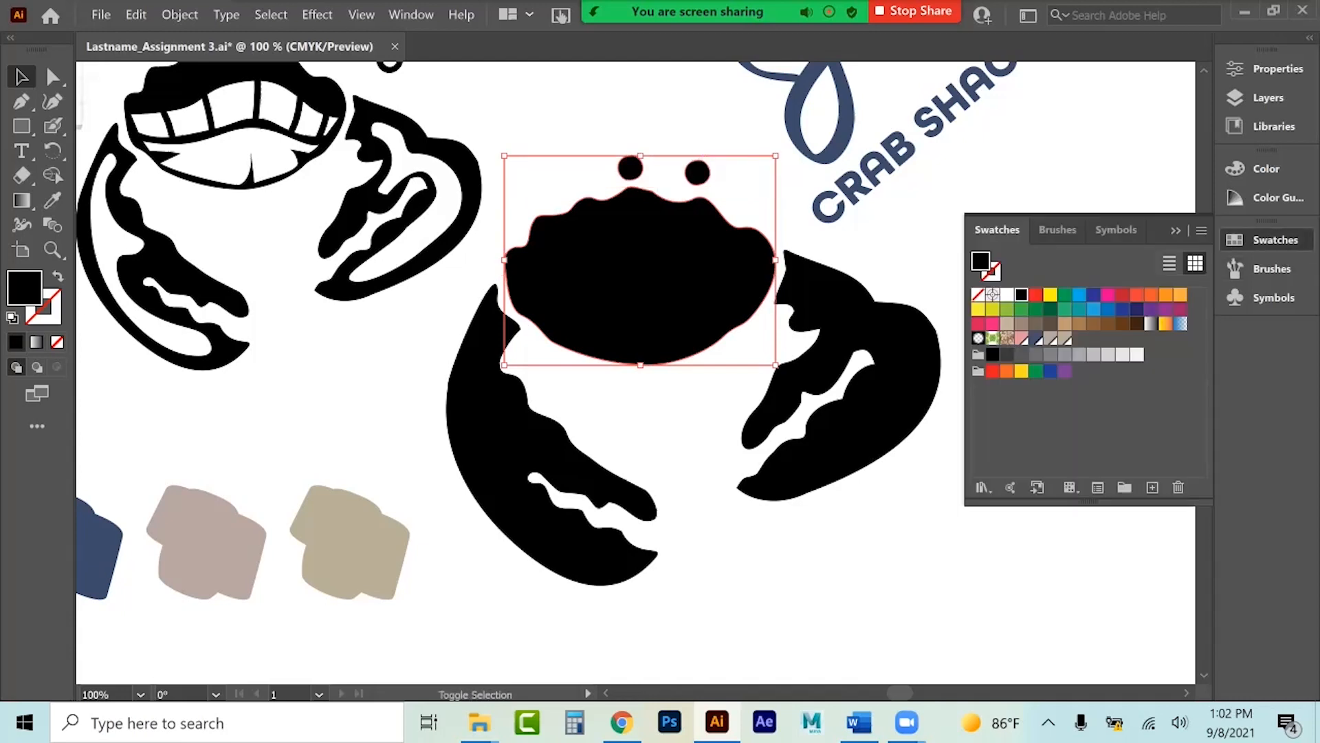
left_click(1022, 339)
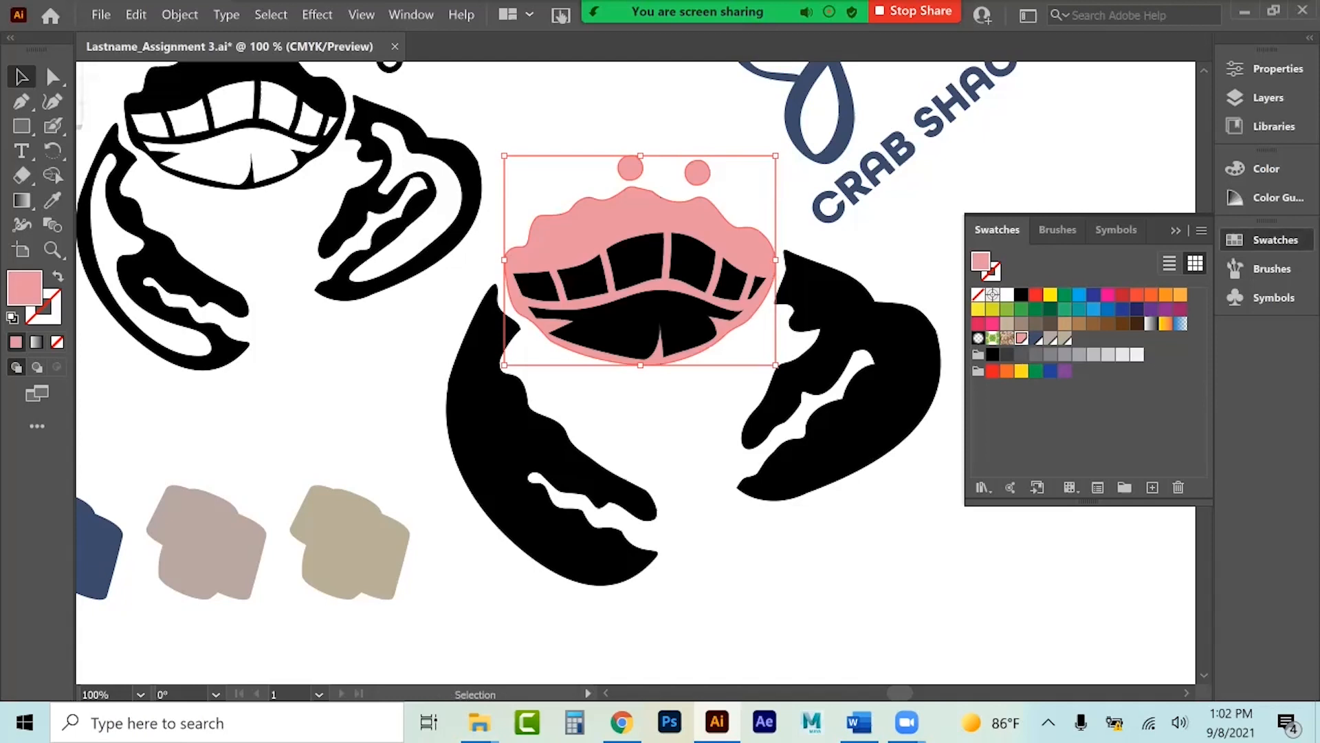
Fill the outer shapes of both claws with the saved tan swatch.
left_click(517, 462)
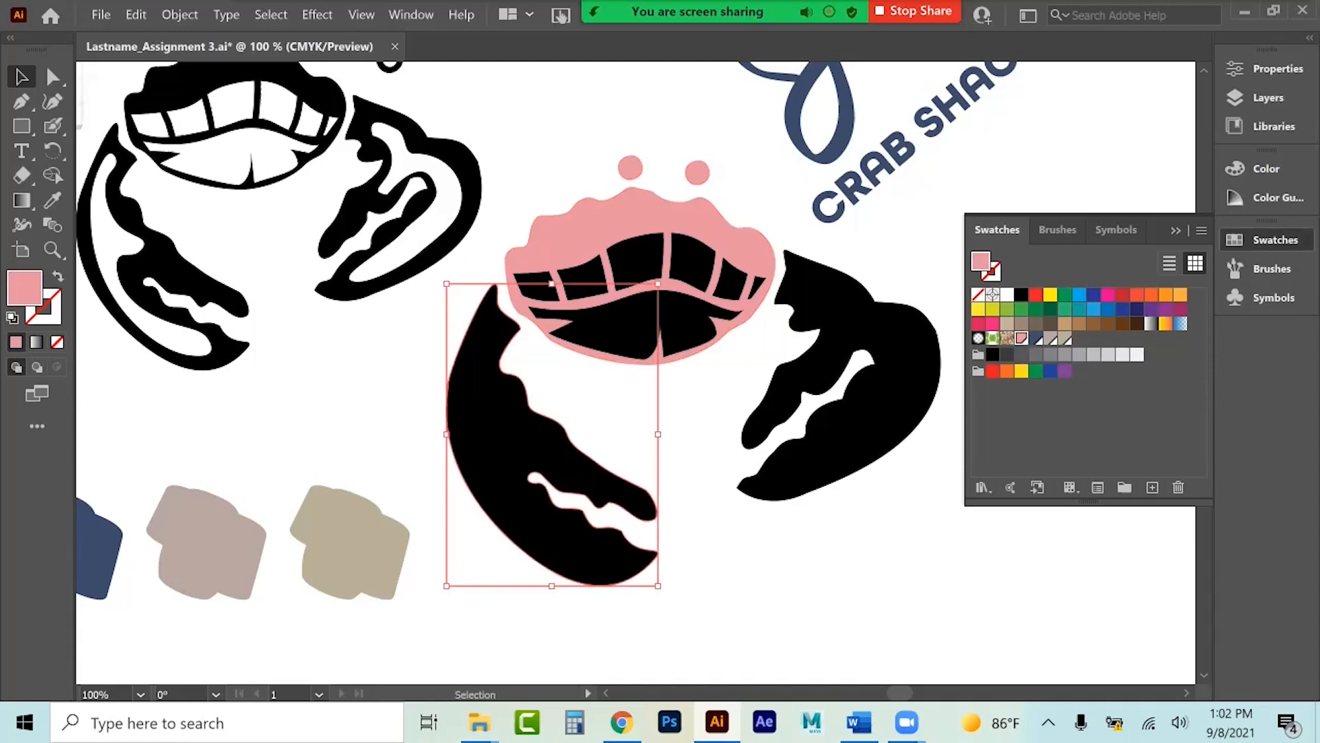
left_click(859, 413, "shift")
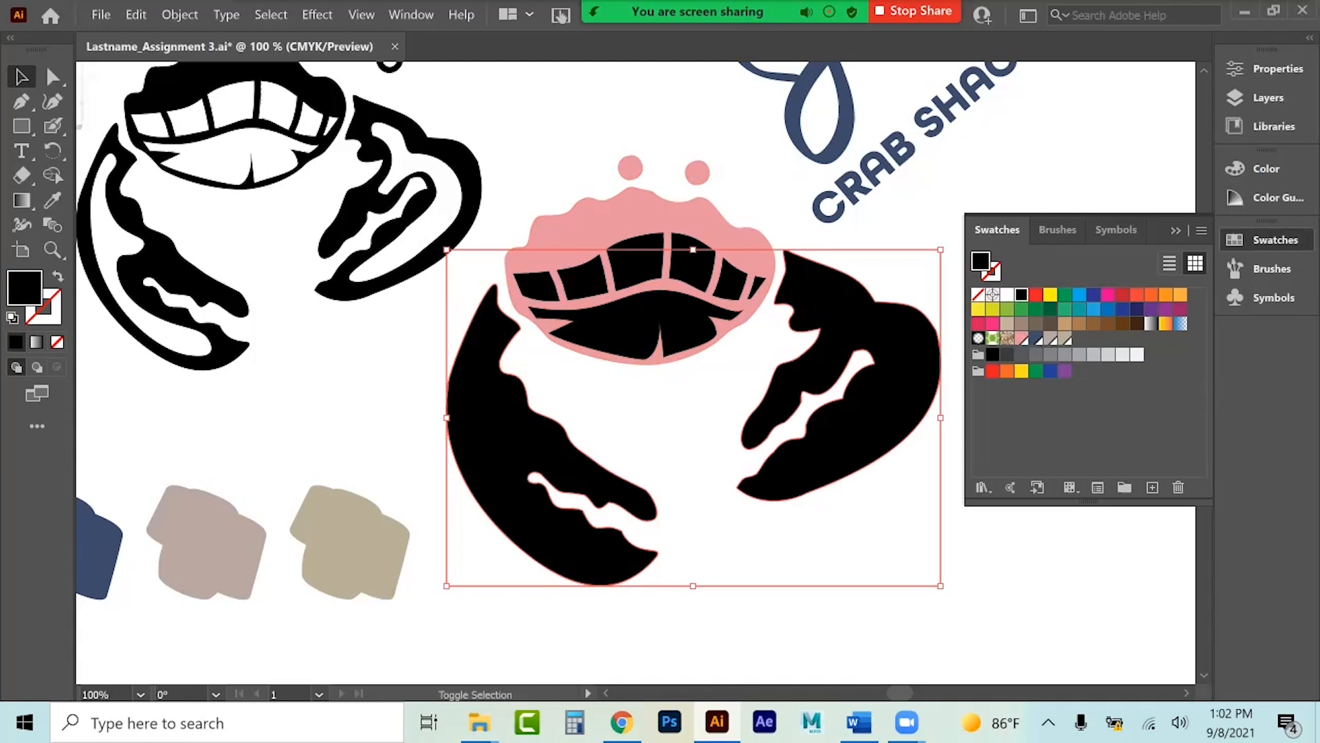
left_click(1065, 339)
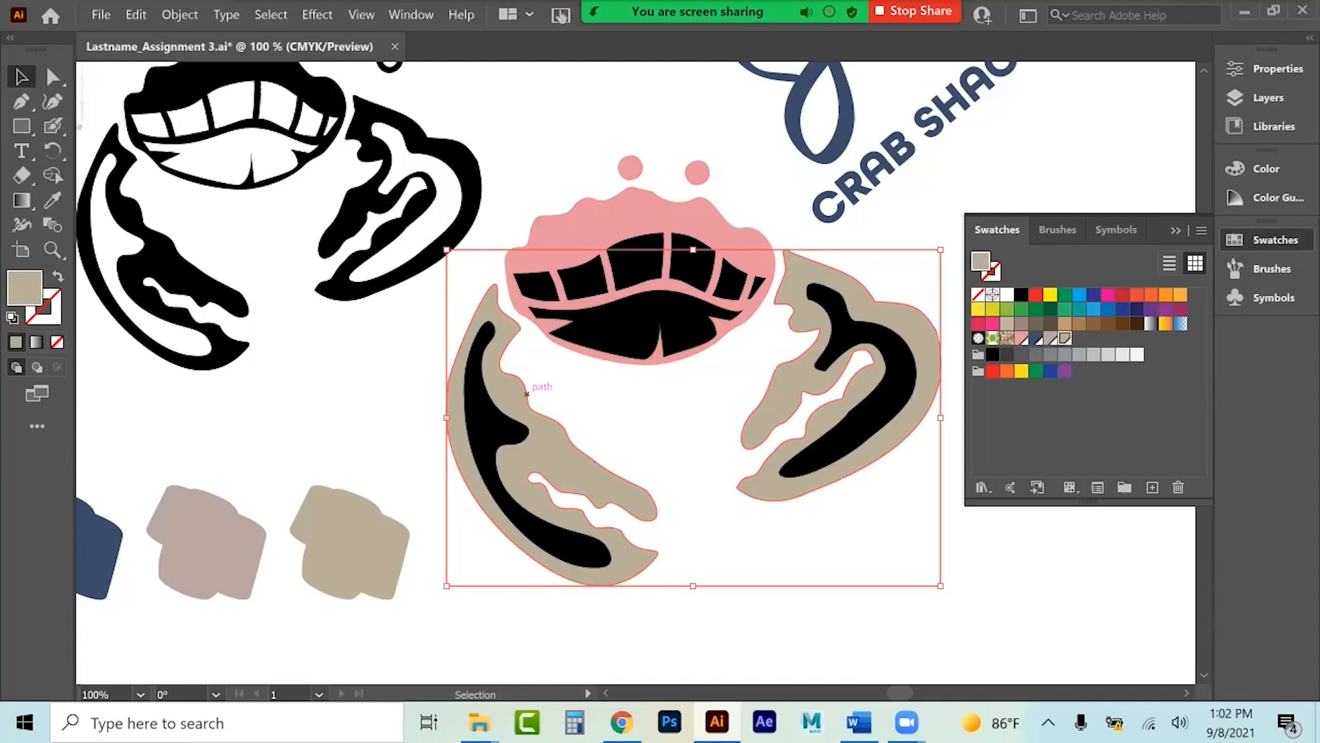
Fill the inner claw shapes, the teeth and the lower mouth shapes with the greyish-pink swatch C=29 M=32 Y=32 K=0.
left_click(494, 429)
left_click(880, 371, "shift")
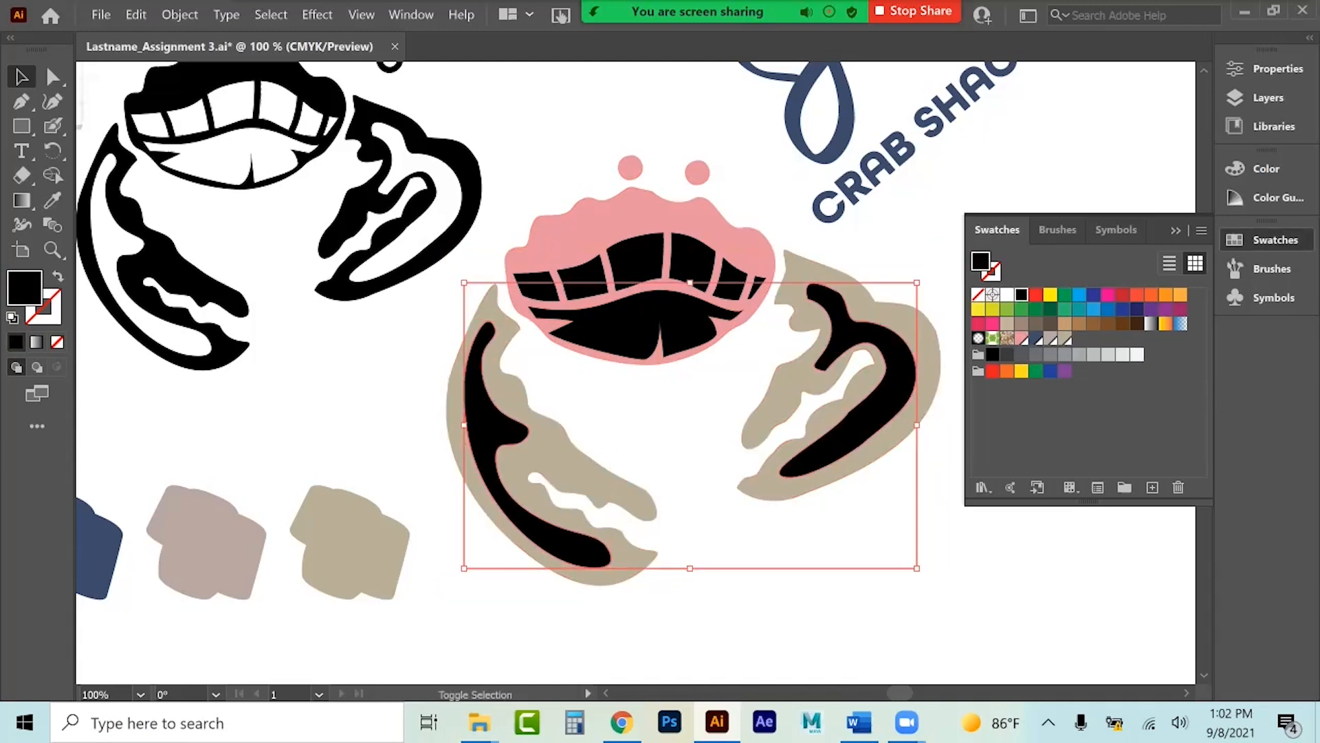
left_click(539, 287, "shift")
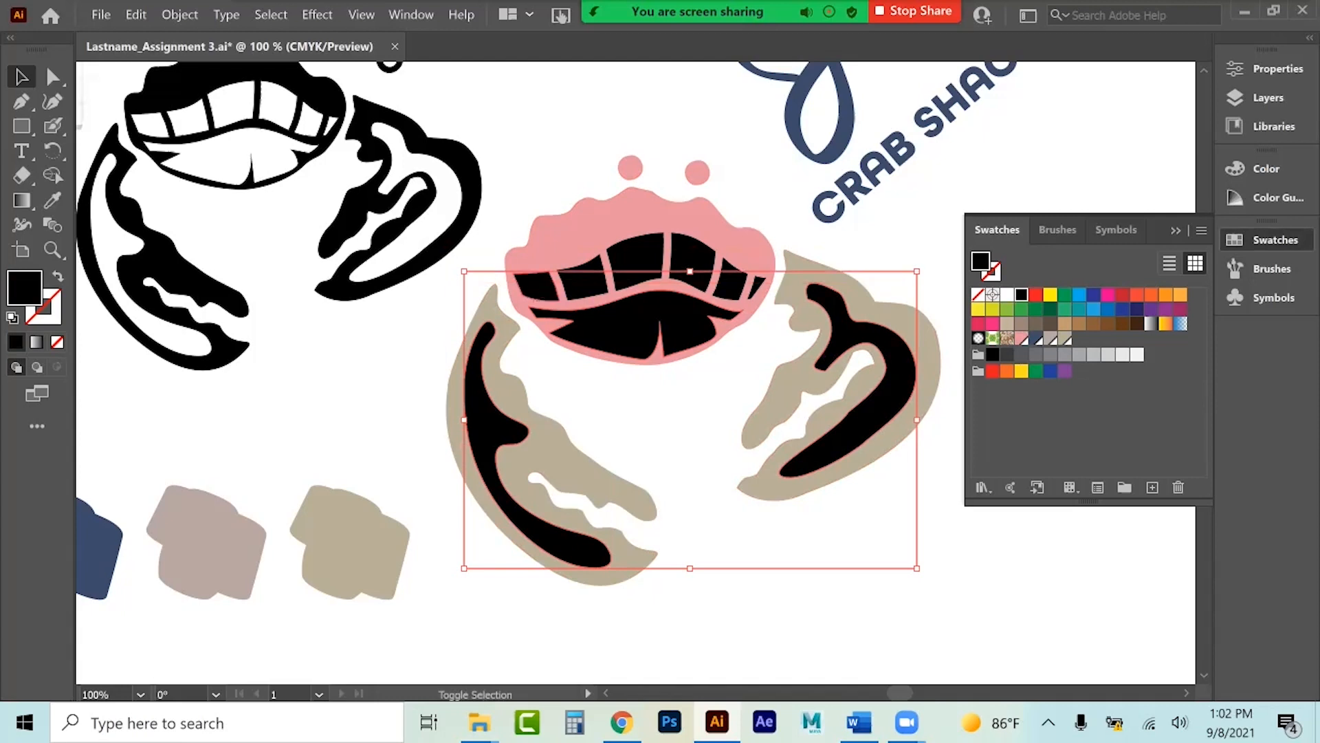
left_click(585, 281, "shift")
left_click(636, 262, "shift")
left_click(730, 282, "shift")
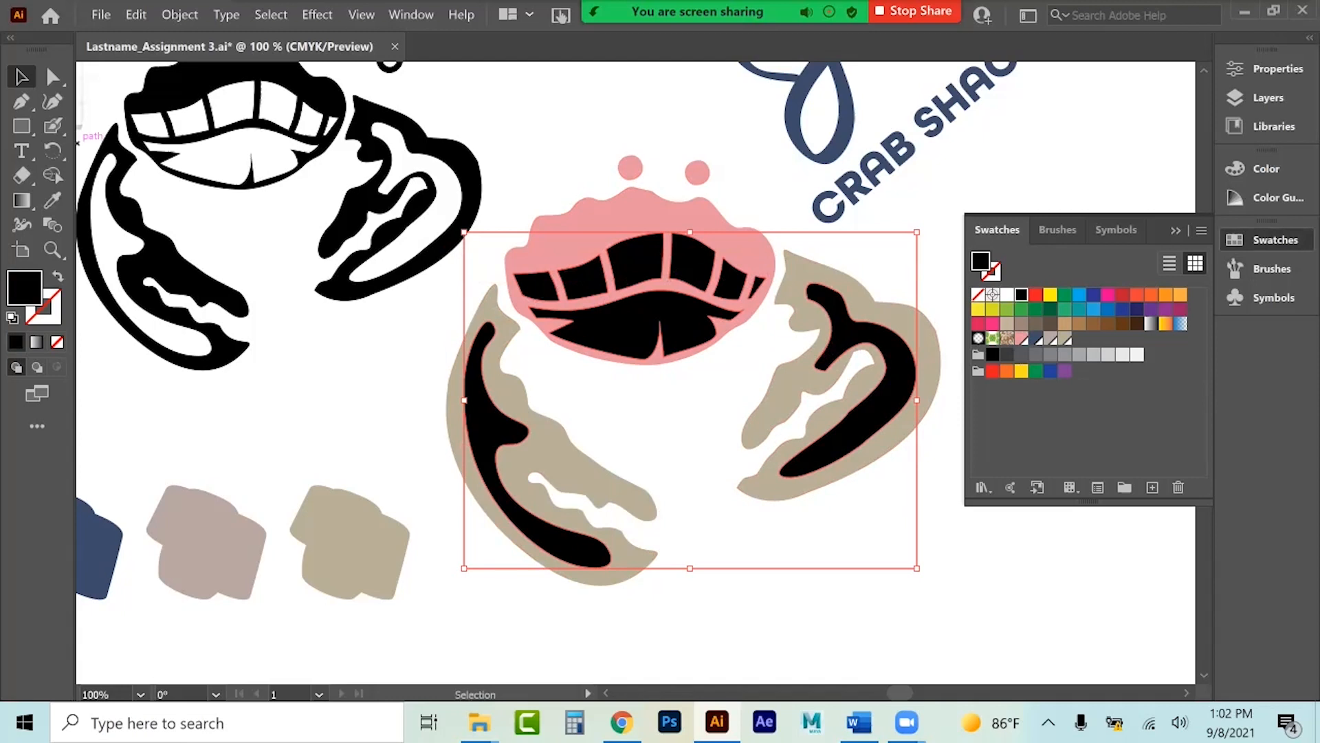
left_click(1050, 337)
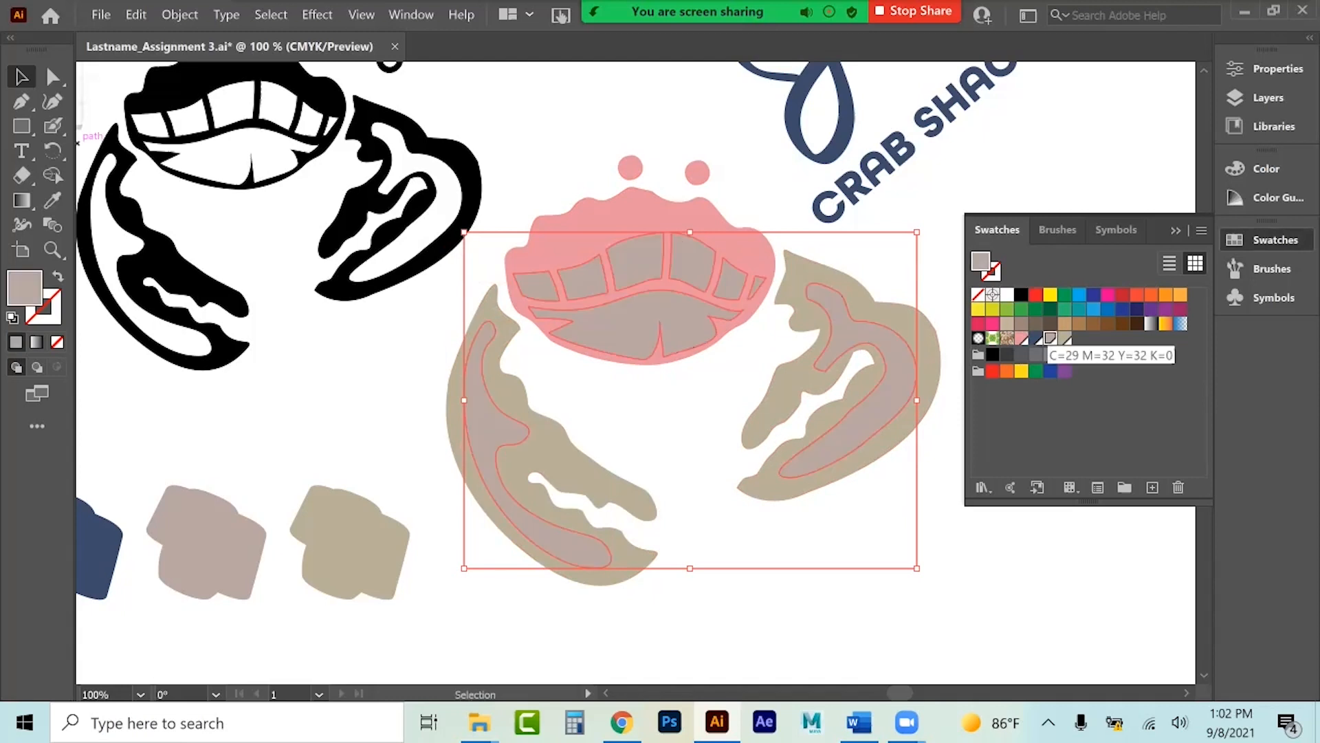
left_click(473, 114)
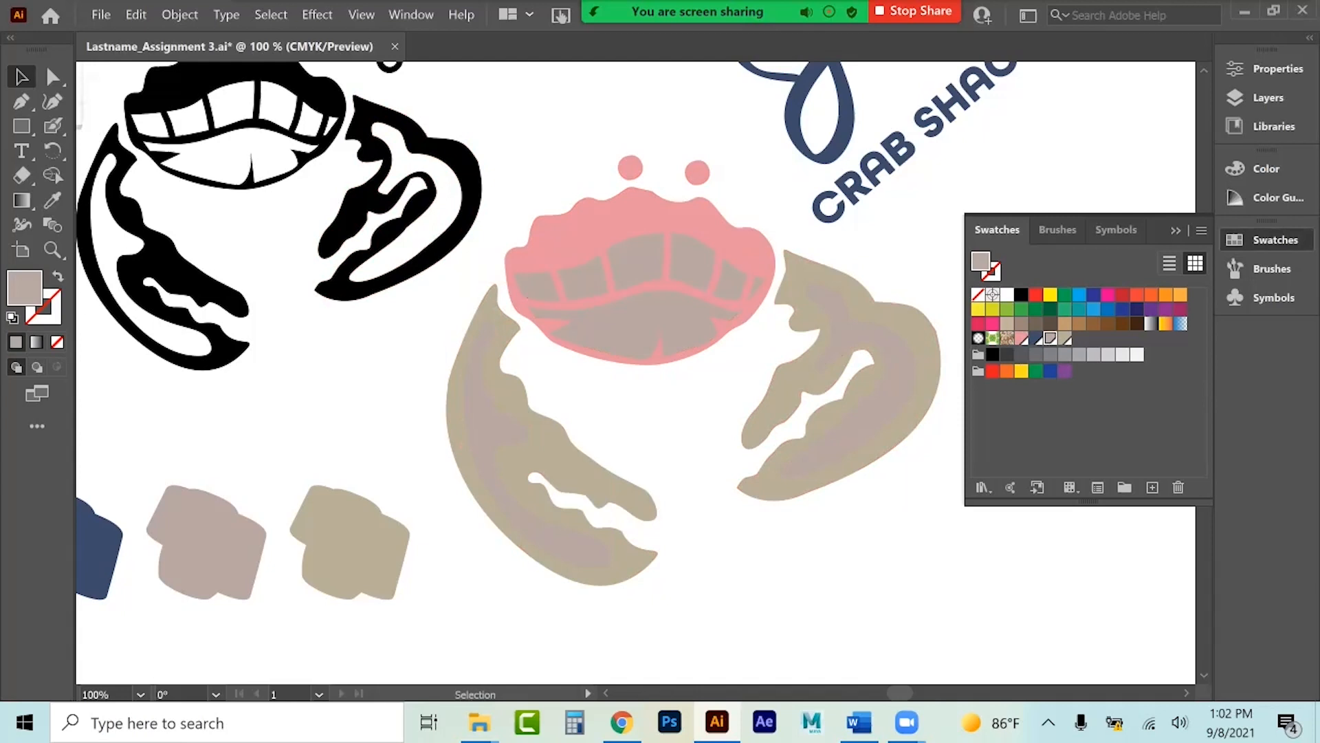
Fill the outer shapes of both claws and the crab's body with the saved dark blue swatch.
left_click(520, 329)
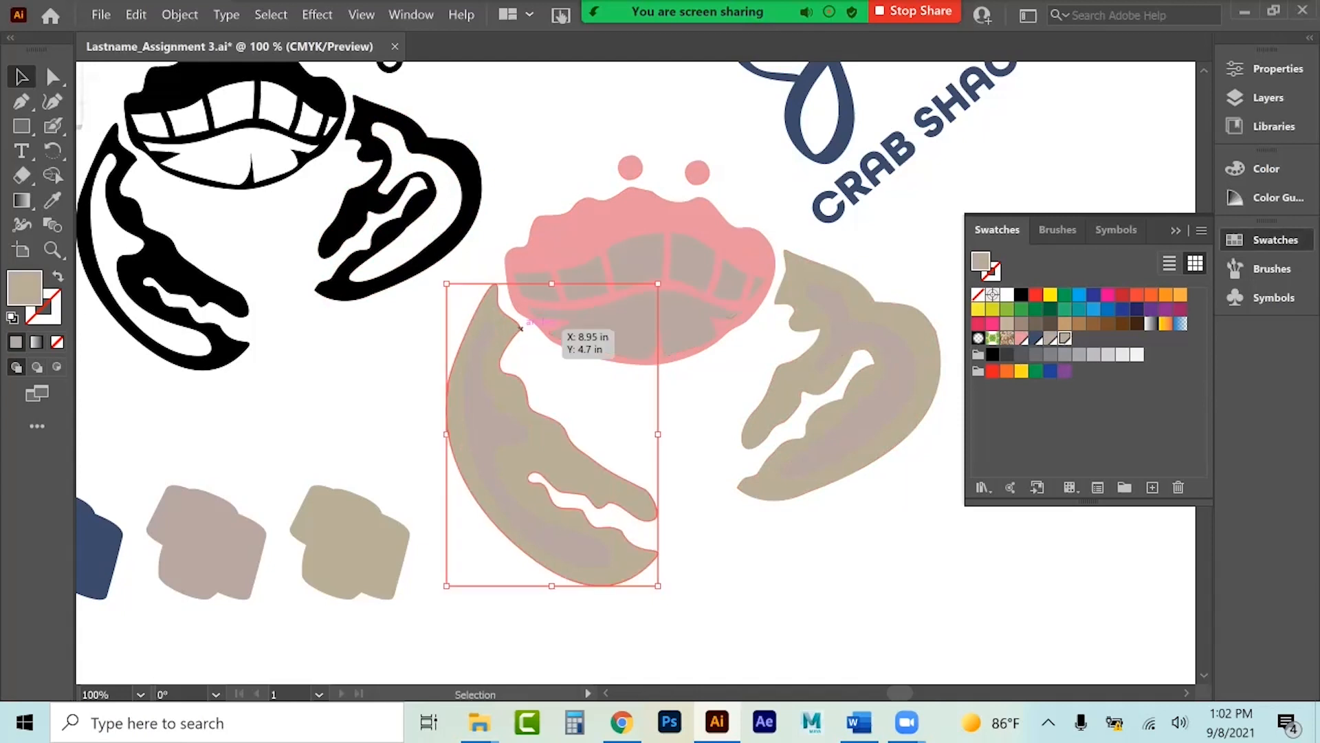
left_click(812, 295, "shift")
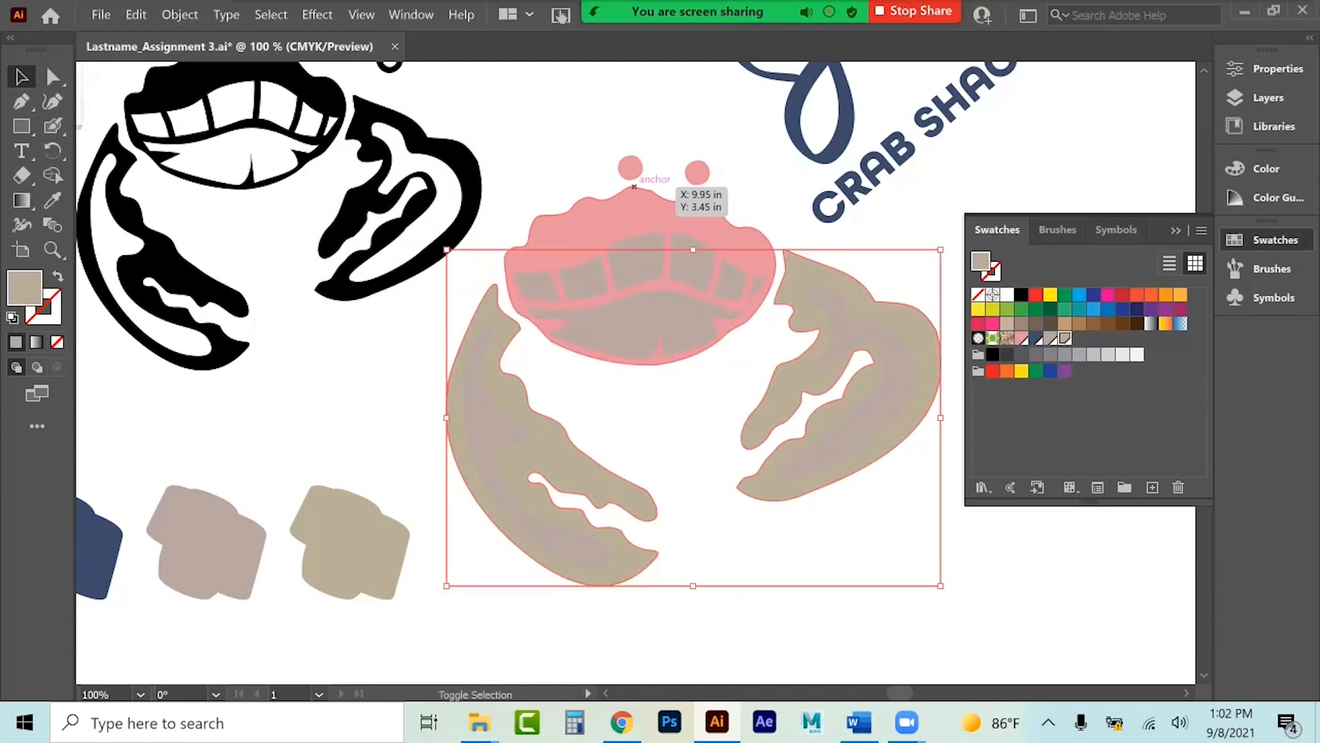
left_click(653, 208, "shift")
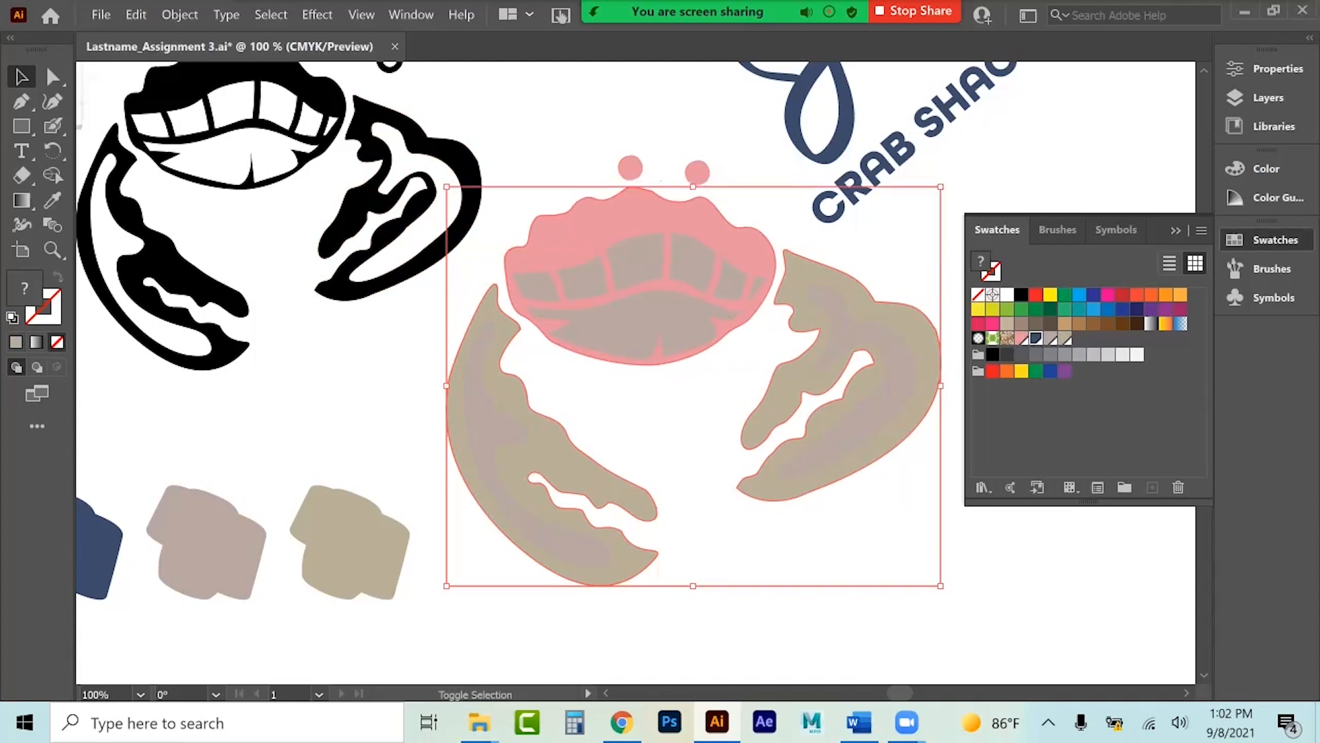
left_click(1036, 339)
left_click(852, 550)
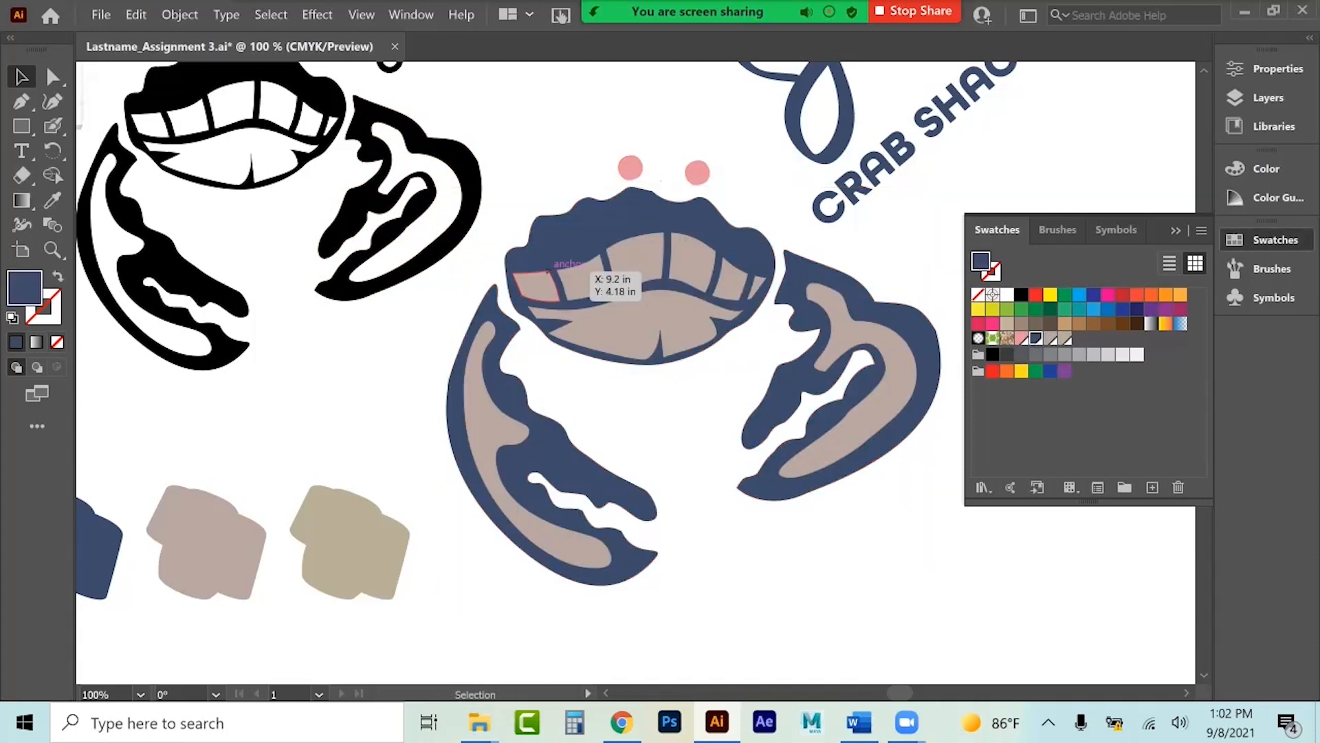
Fill the inner shapes of both claws with the saved pink swatch.
left_click(485, 344)
left_click(865, 342, "shift")
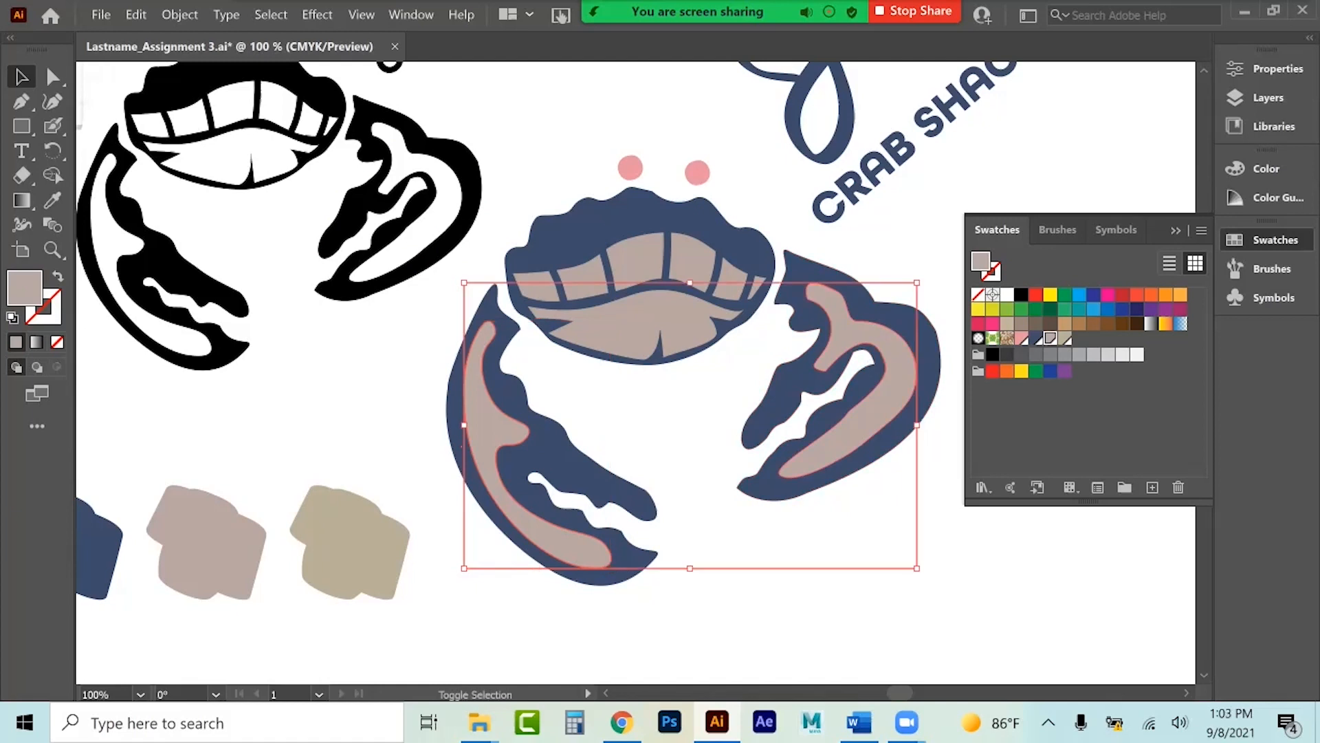
left_click(1021, 339)
key("ctrl+shift+a")
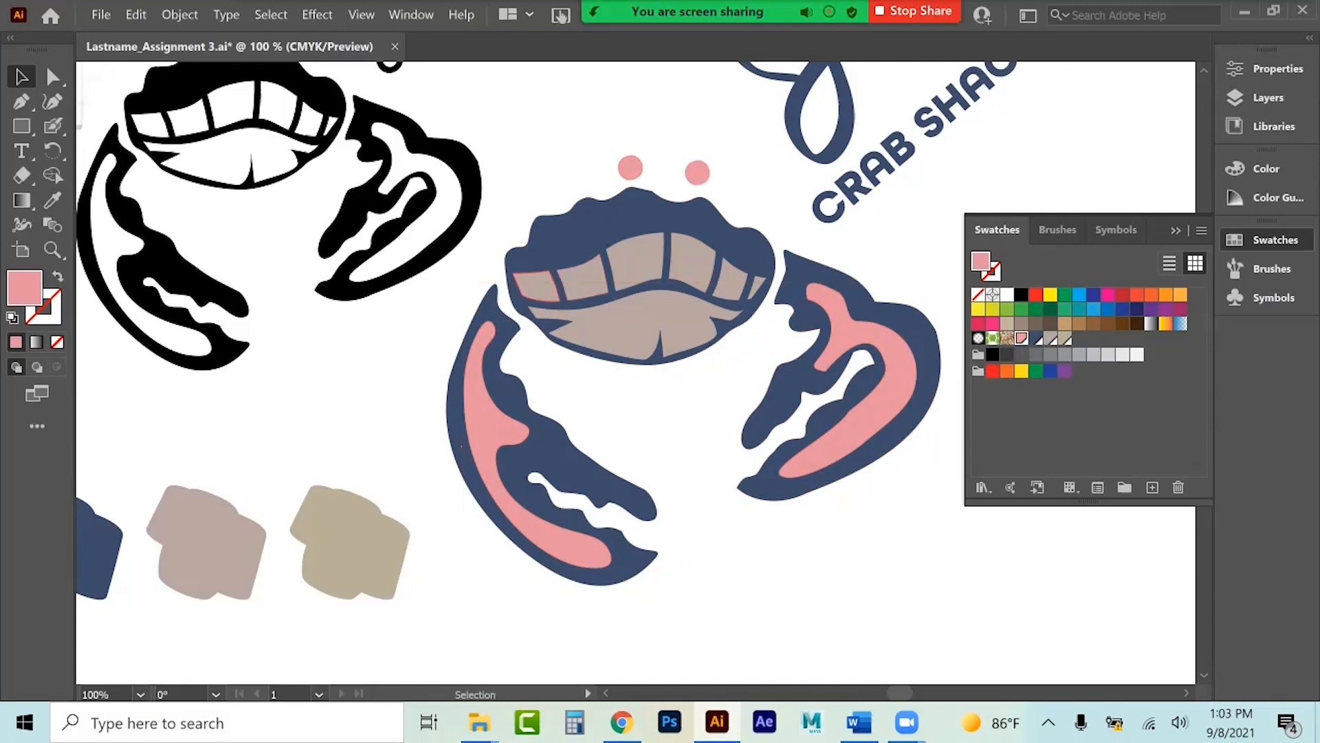
Fill all six upper teeth of the enlarged crab with the saved tan swatch.
left_click(533, 283)
left_click(584, 278, "shift")
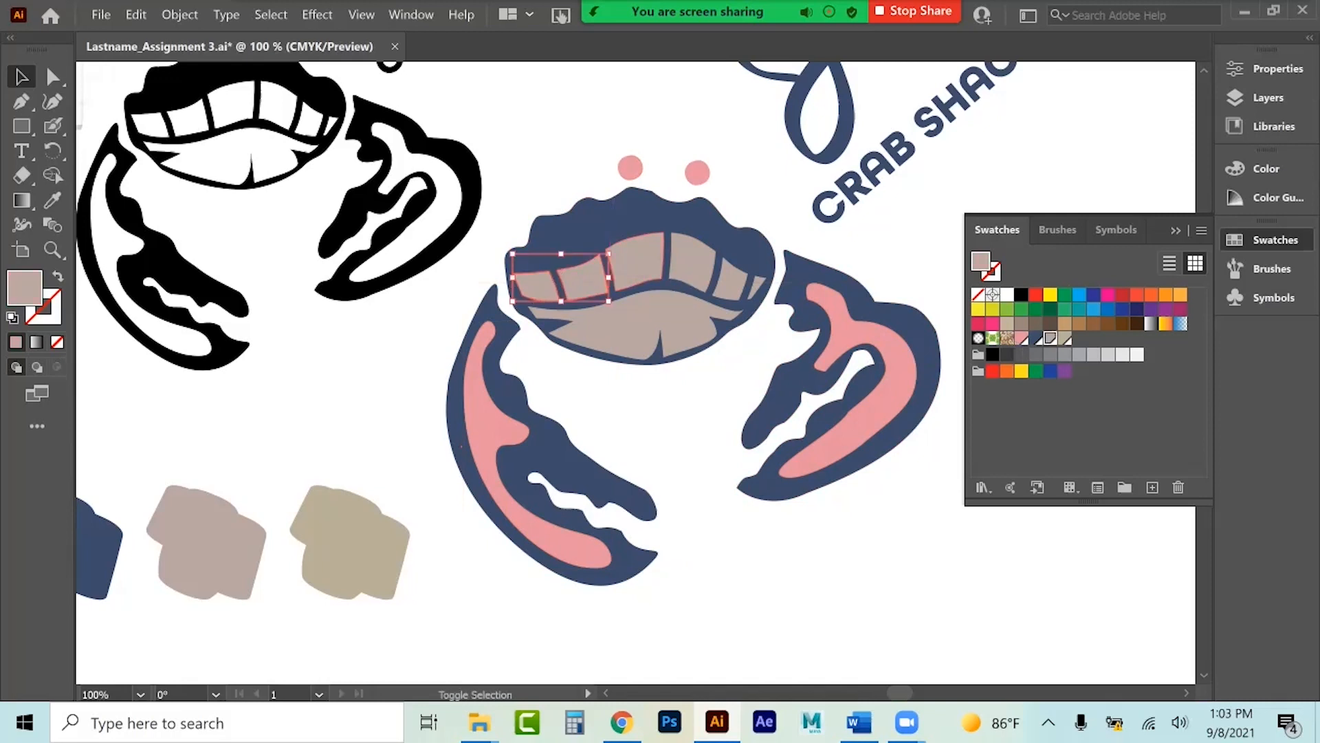
left_click(636, 265, "shift")
left_click(691, 261, "shift")
left_click(731, 278, "shift")
left_click(756, 282, "shift")
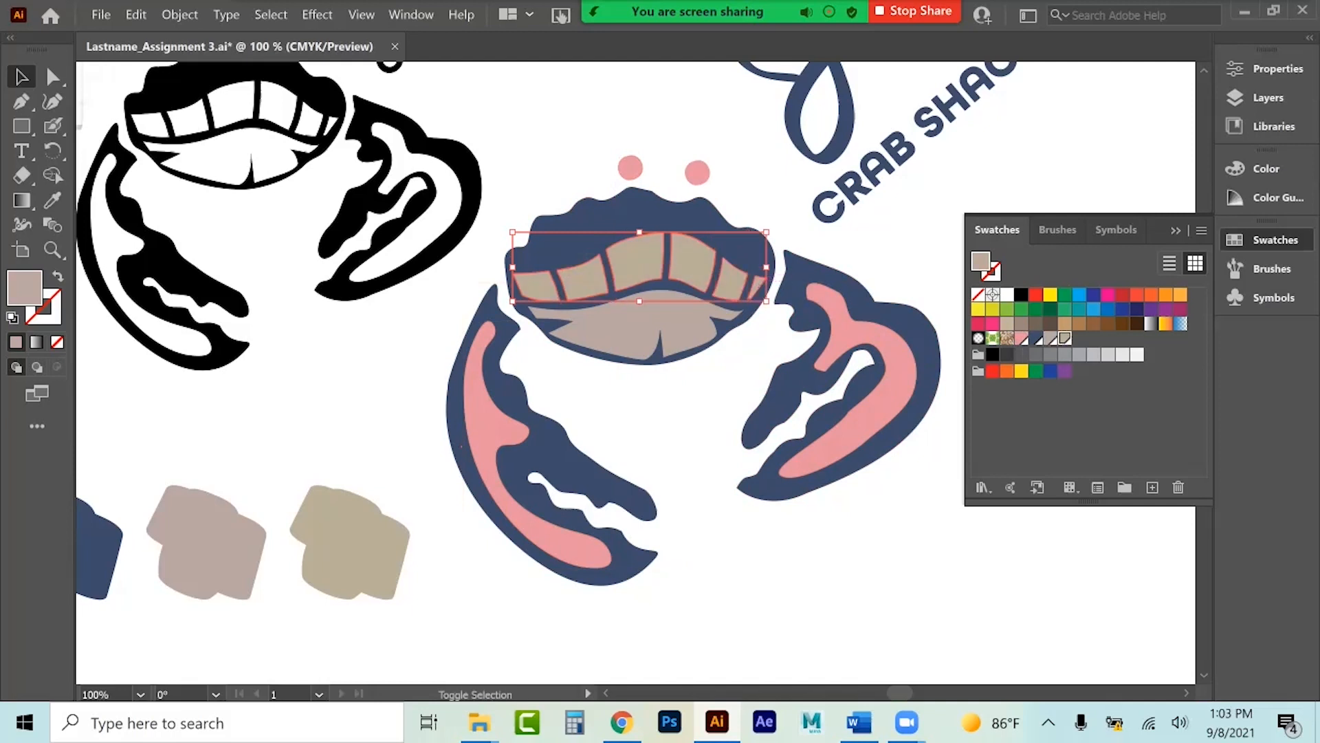
left_click(894, 254)
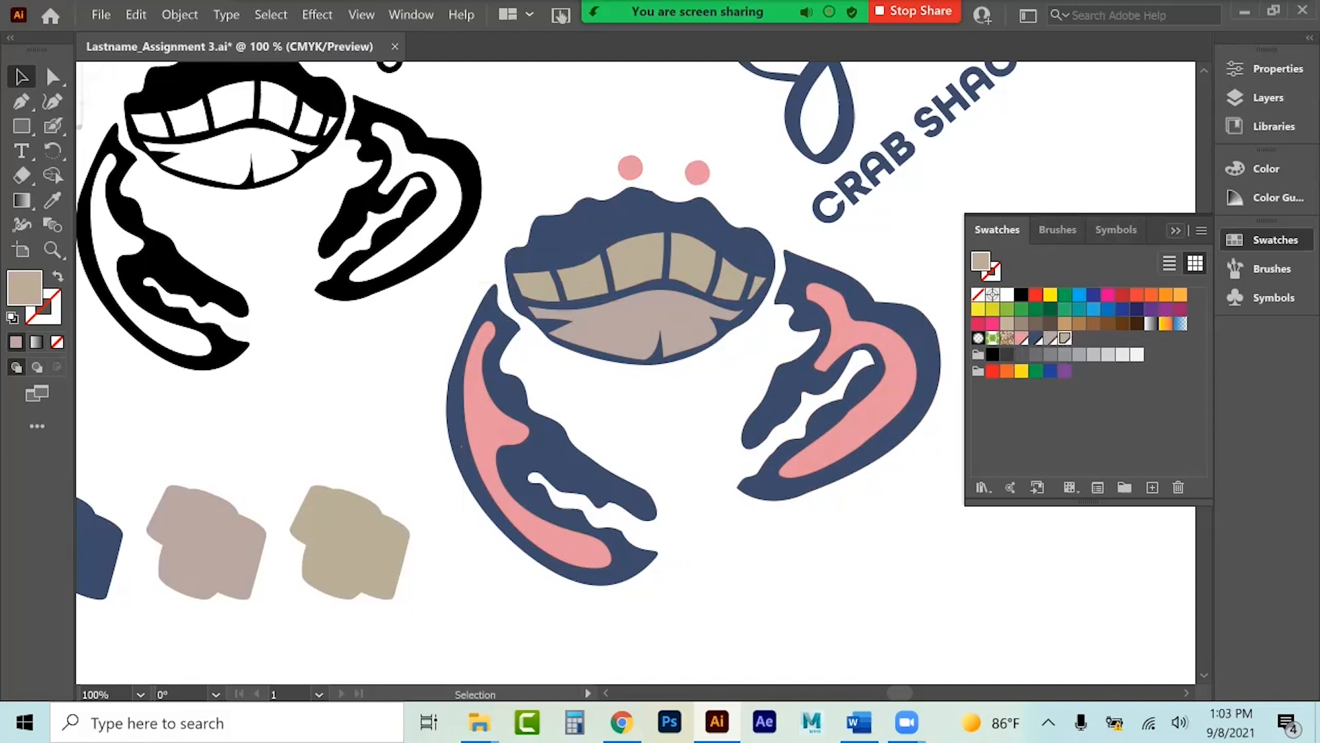
Duplicate the enlarged crab's two pink eyes and recolour the pair on the original eye position dark blue using the Eyedropper.
left_click(1176, 230)
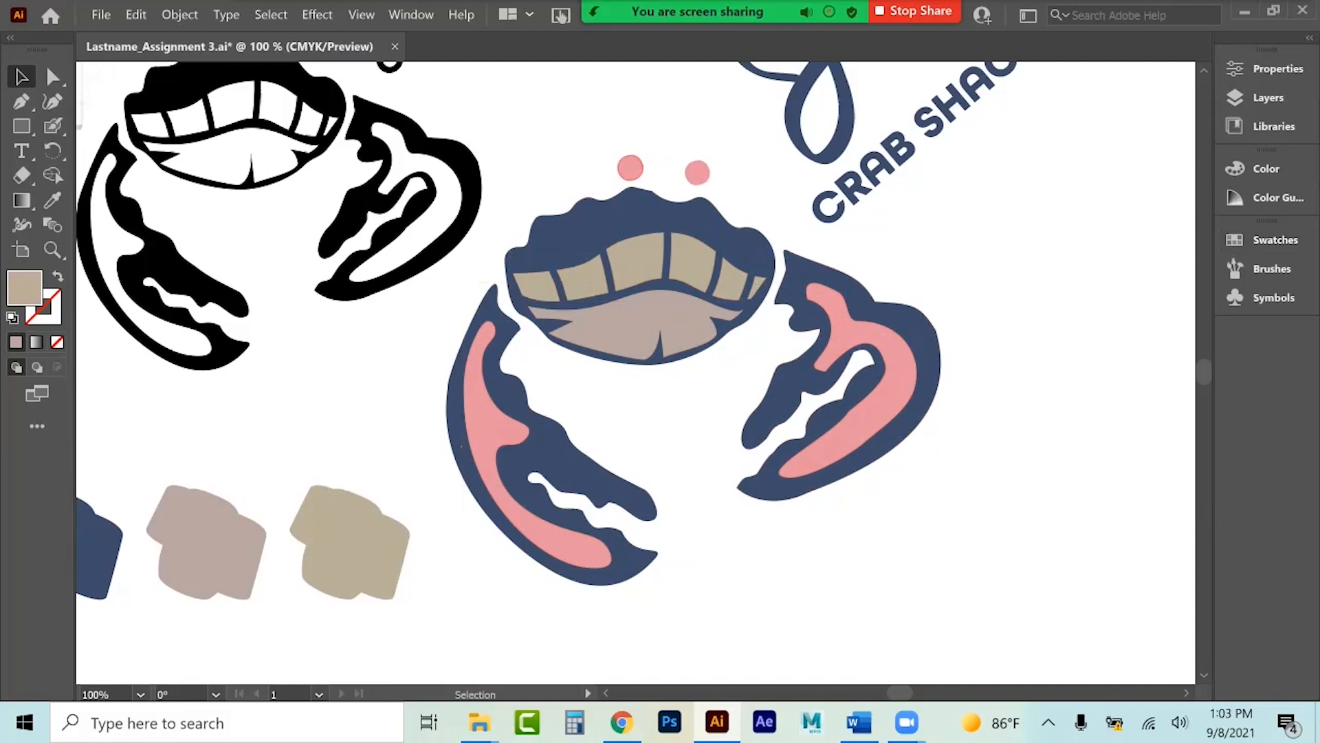
left_click_drag(614, 154, 714, 190)
key("ctrl+c")
key("ctrl+v")
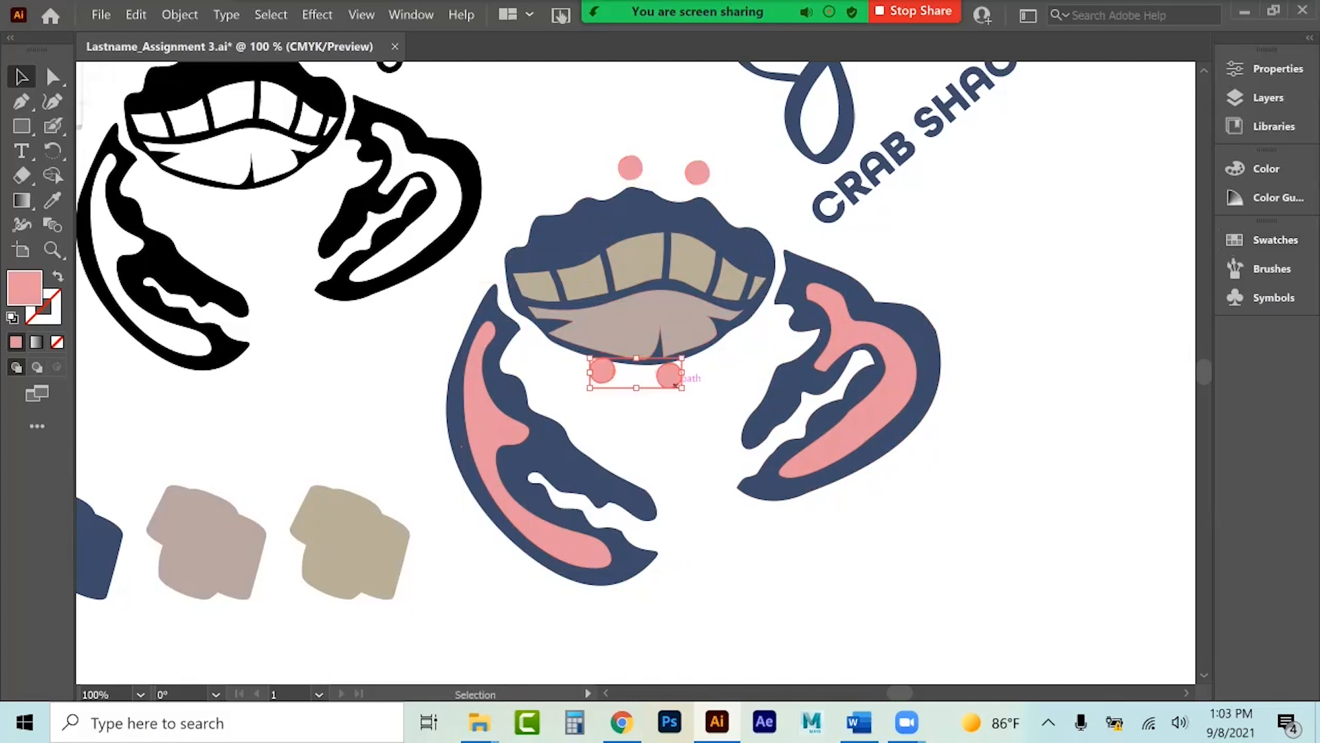
left_click_drag(591, 371, 718, 181)
left_click(53, 200)
left_click(523, 320)
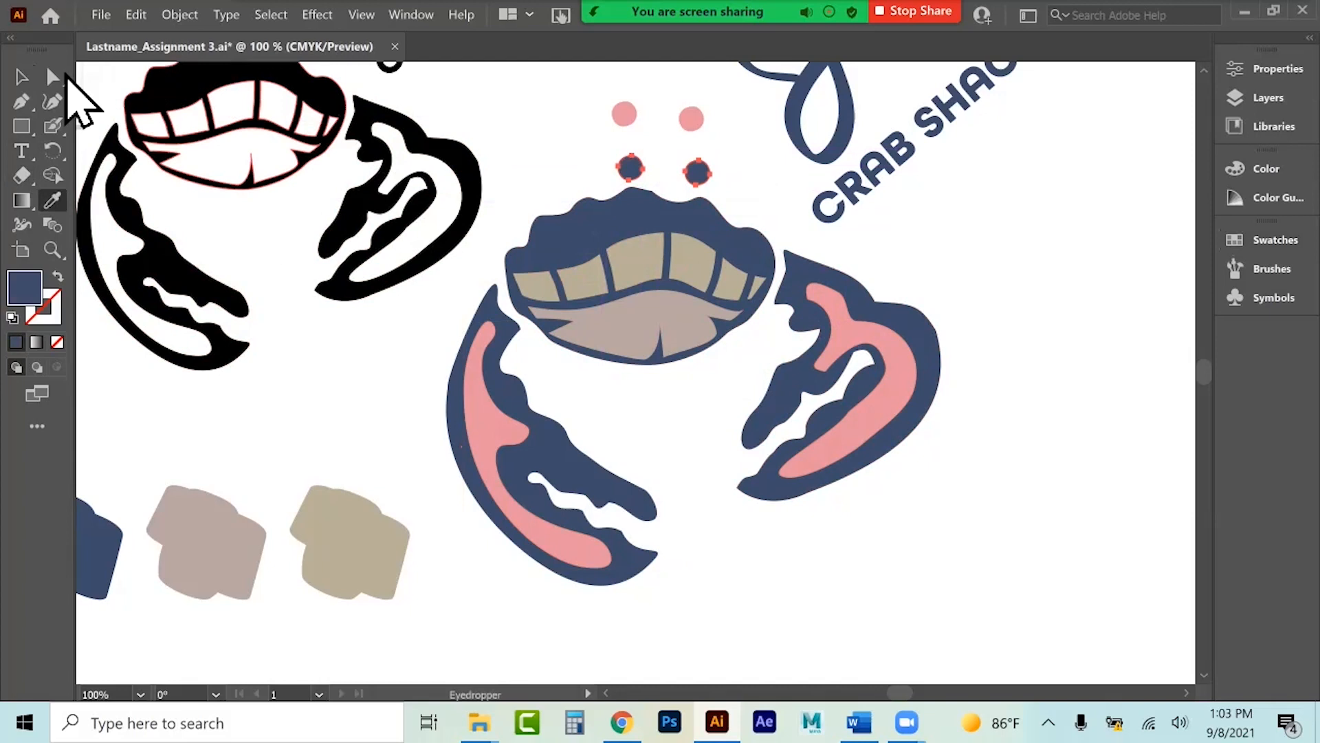
Move the pink eye circles over the dark blue ones, offset slightly up and to the left so the blue shows as a shadow.
left_click(21, 76)
left_click(593, 97)
left_click_drag(596, 95, 699, 173)
key("Left")
key("Left")
key("Left")
key("Left")
key("Up")
key("Up")
key("Up")
key("Up")
key("ctrl+shift+a")
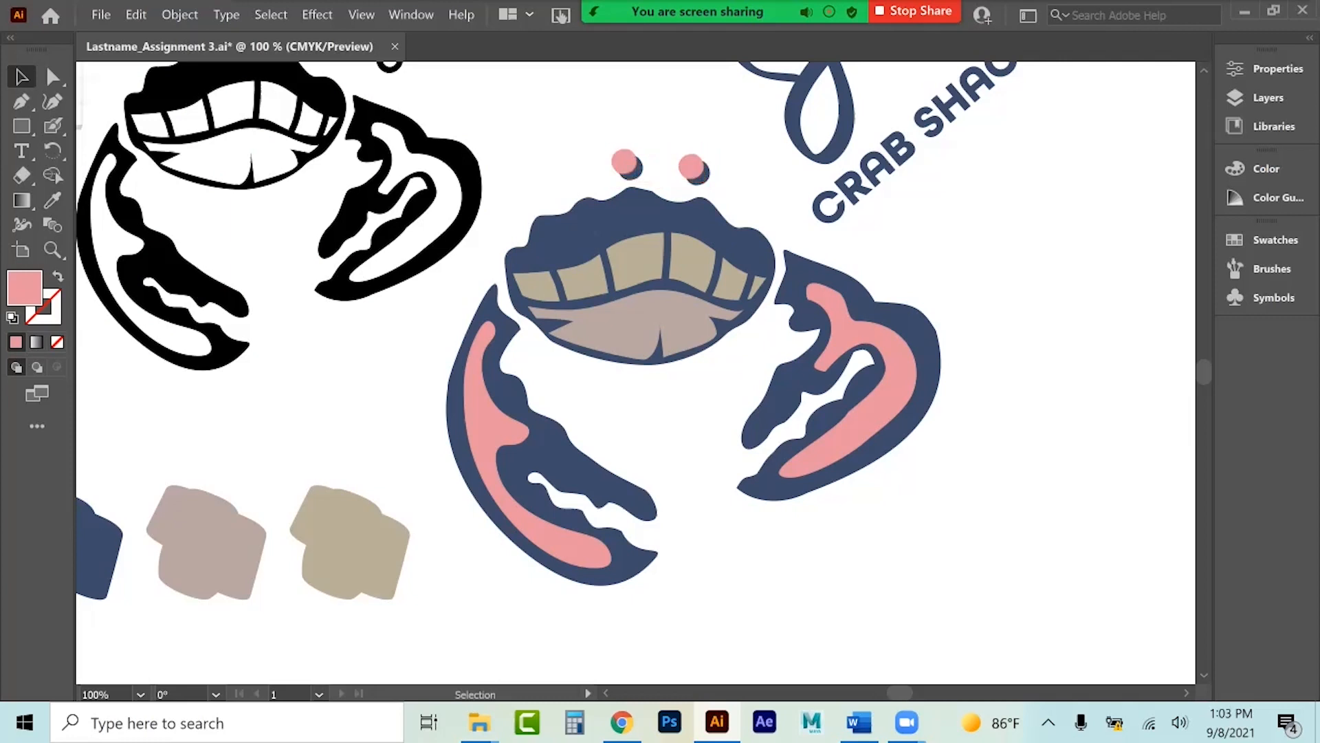
Try to enlarge the coloured crab logo and shift it towards the artboard's right edge.
key("ctrl+minus")
key("ctrl+minus")
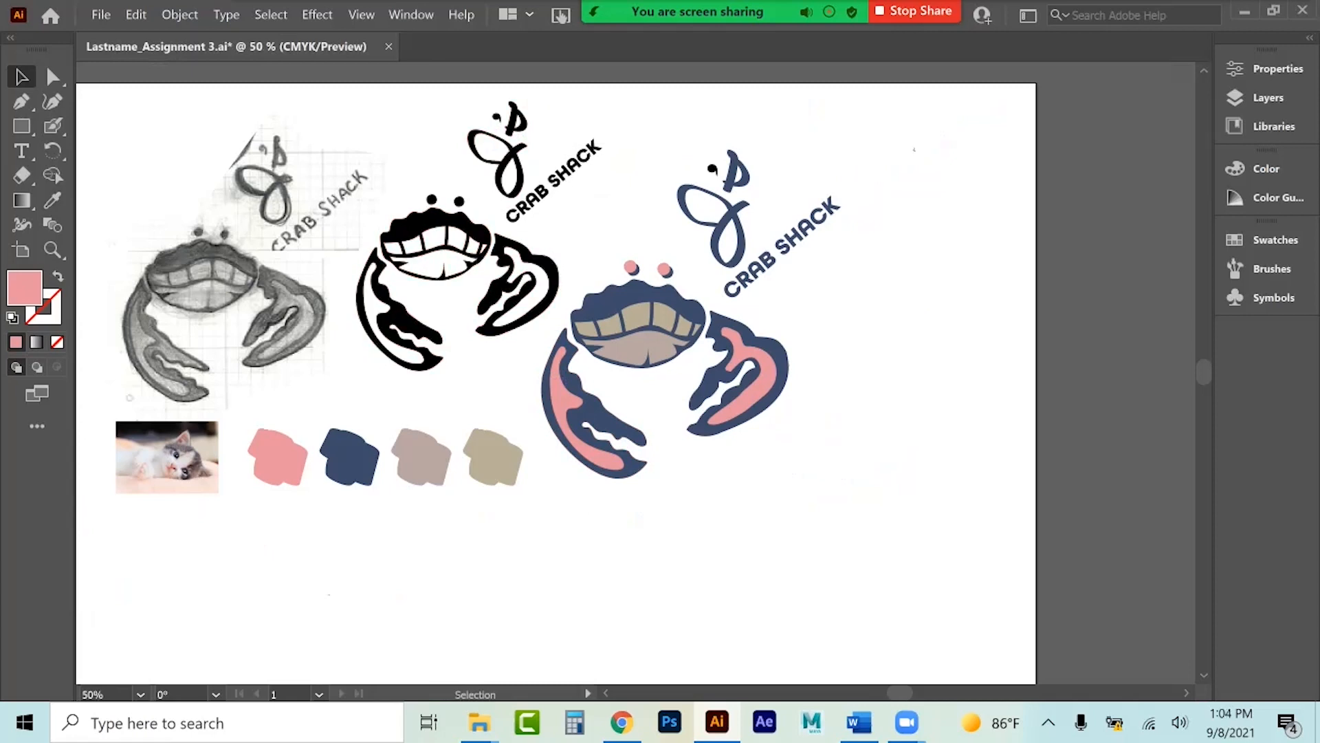
left_click_drag(602, 482, 607, 473)
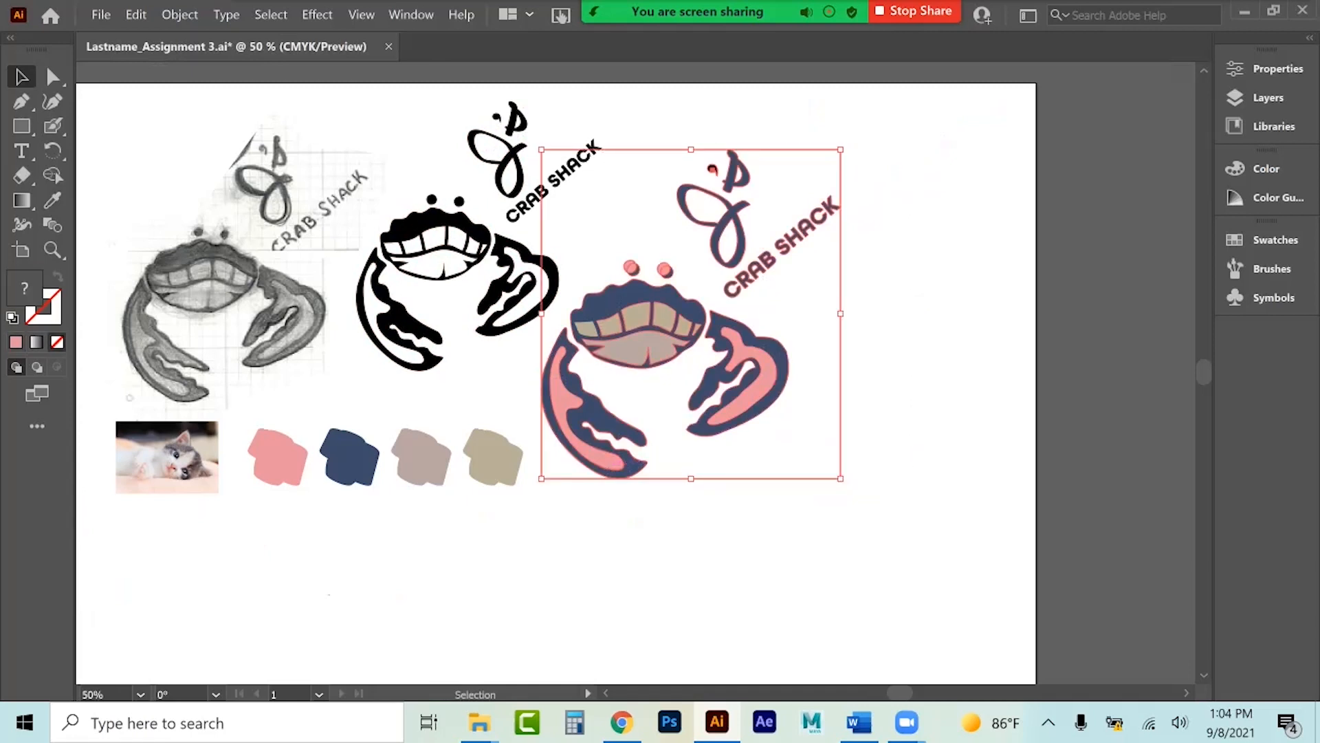
left_click_drag(840, 150, 894, 90)
left_click_drag(894, 478, 971, 507)
left_click_drag(799, 340, 848, 347)
left_click_drag(778, 309, 799, 316)
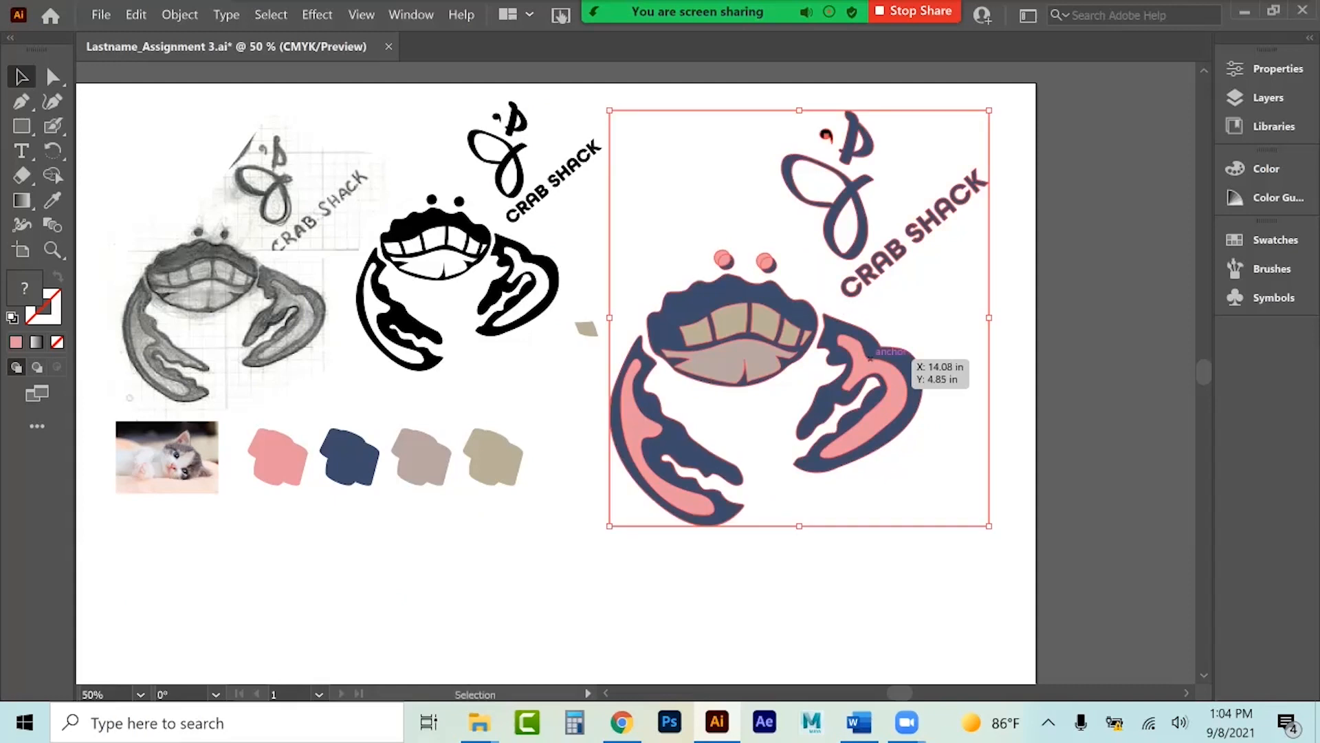
key("ctrl+z")
key("ctrl+z")
key("ctrl+z")
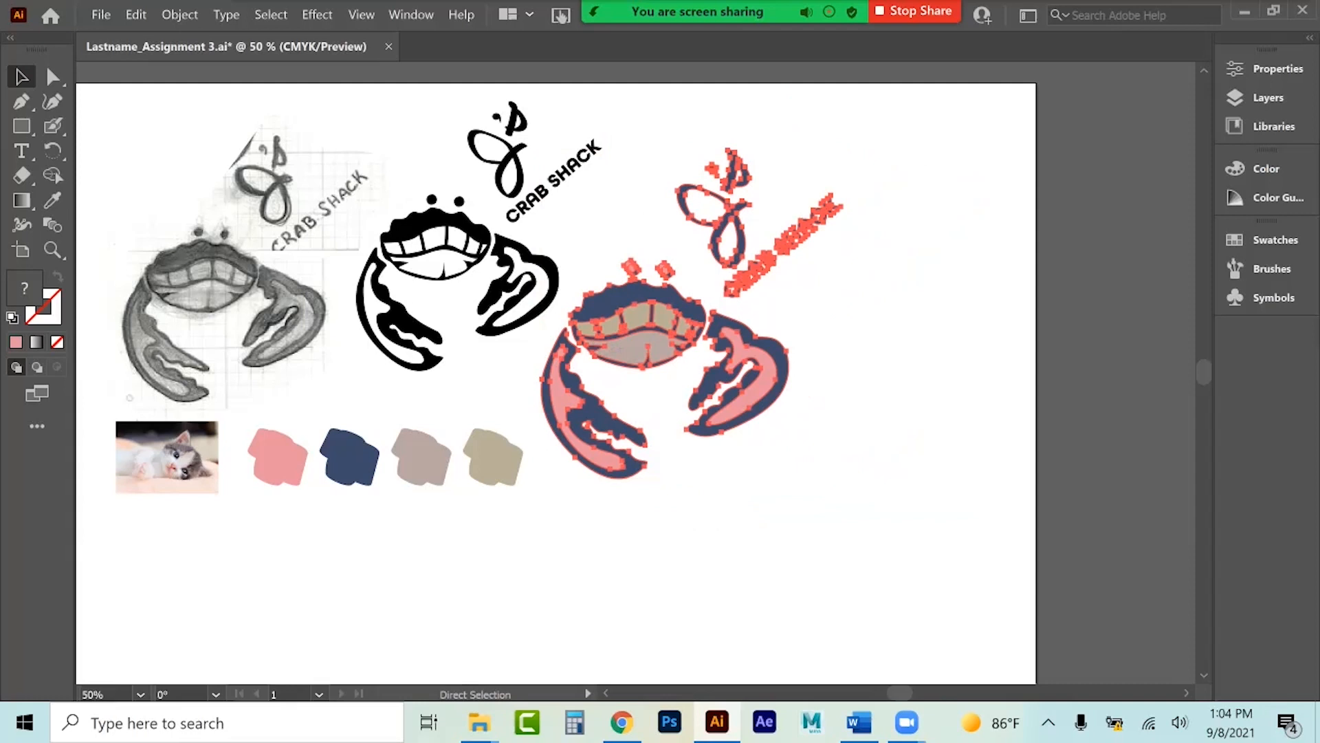
Move the coloured crab logo towards the artboard's right edge and enlarge it slightly.
left_click_drag(697, 320, 847, 294)
left_click_drag(690, 450, 616, 533)
key("ctrl+shift+a")
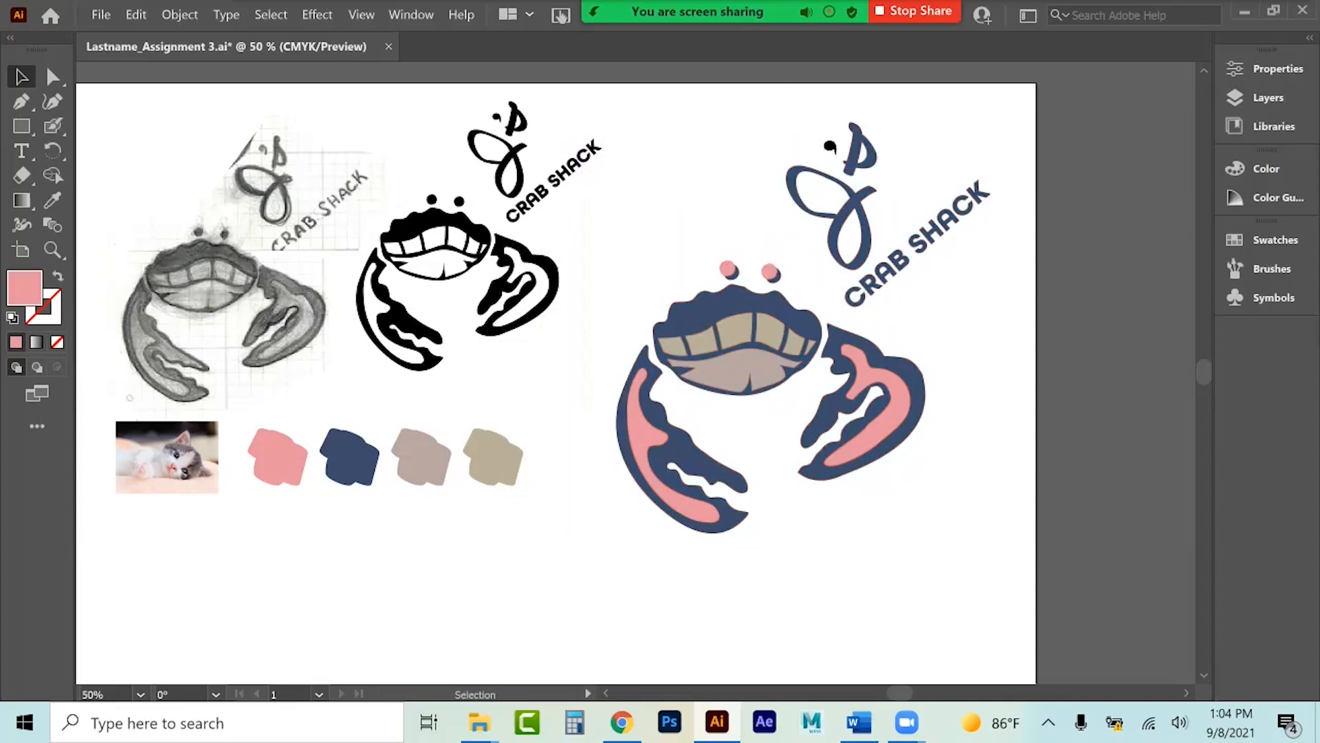
Move the black crab logo slightly down and right, between the pencil sketch and the coloured logo.
left_click(533, 271)
left_click_drag(532, 281, 558, 323)
key("ctrl+shift+a")
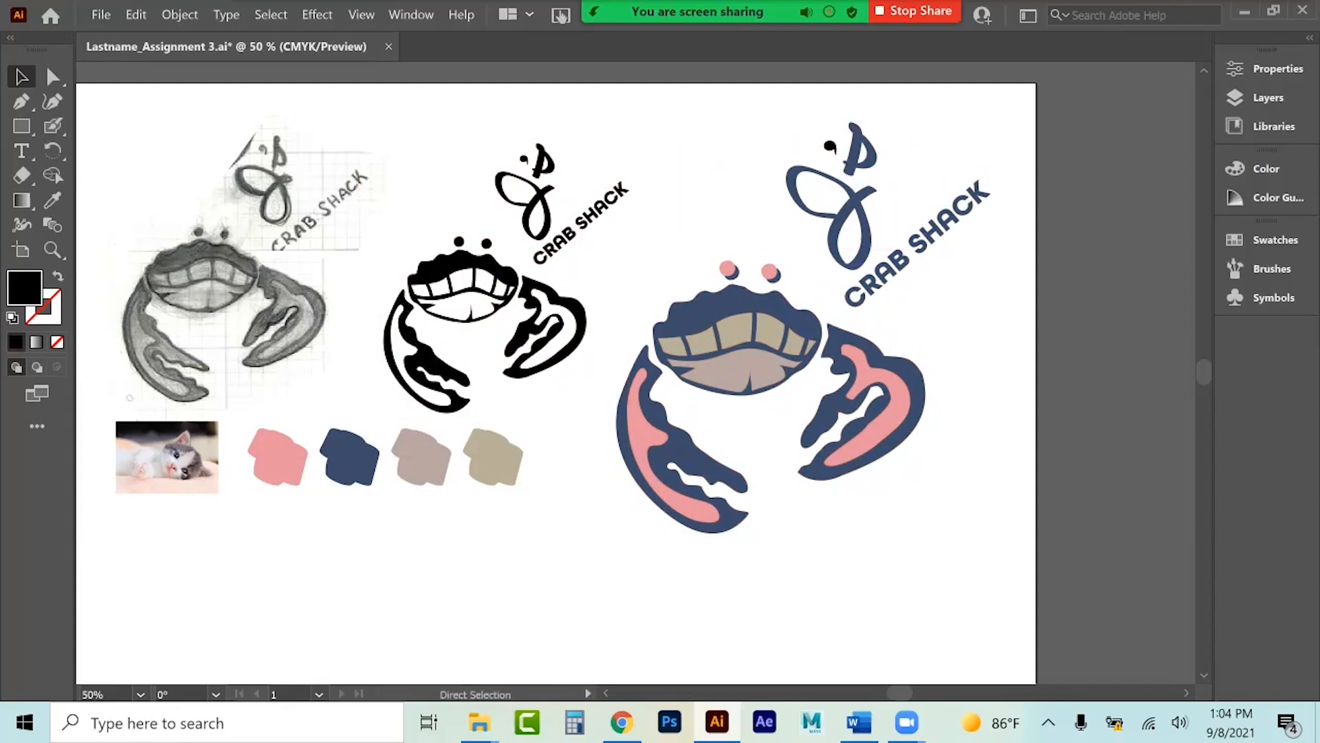
Save the document with the whole artboard in view.
key("ctrl+0")
key("ctrl")
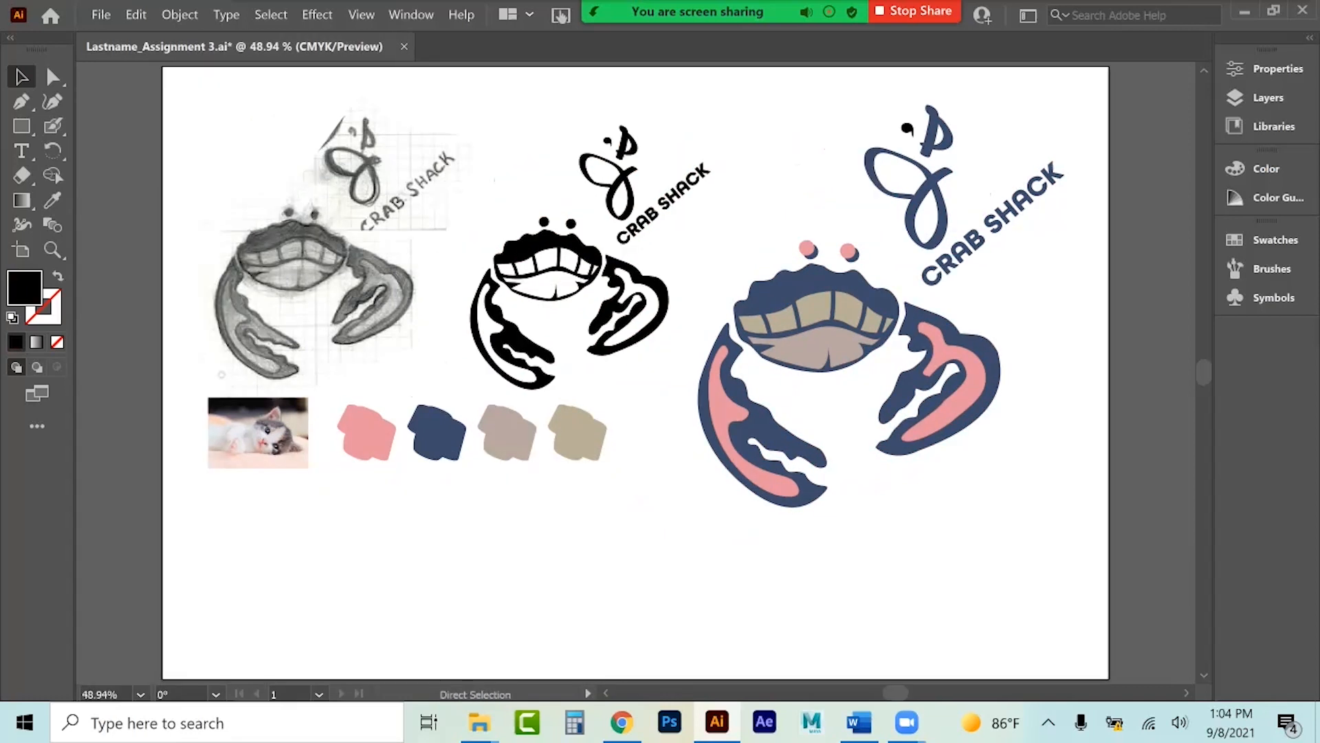
key("ctrl+s")
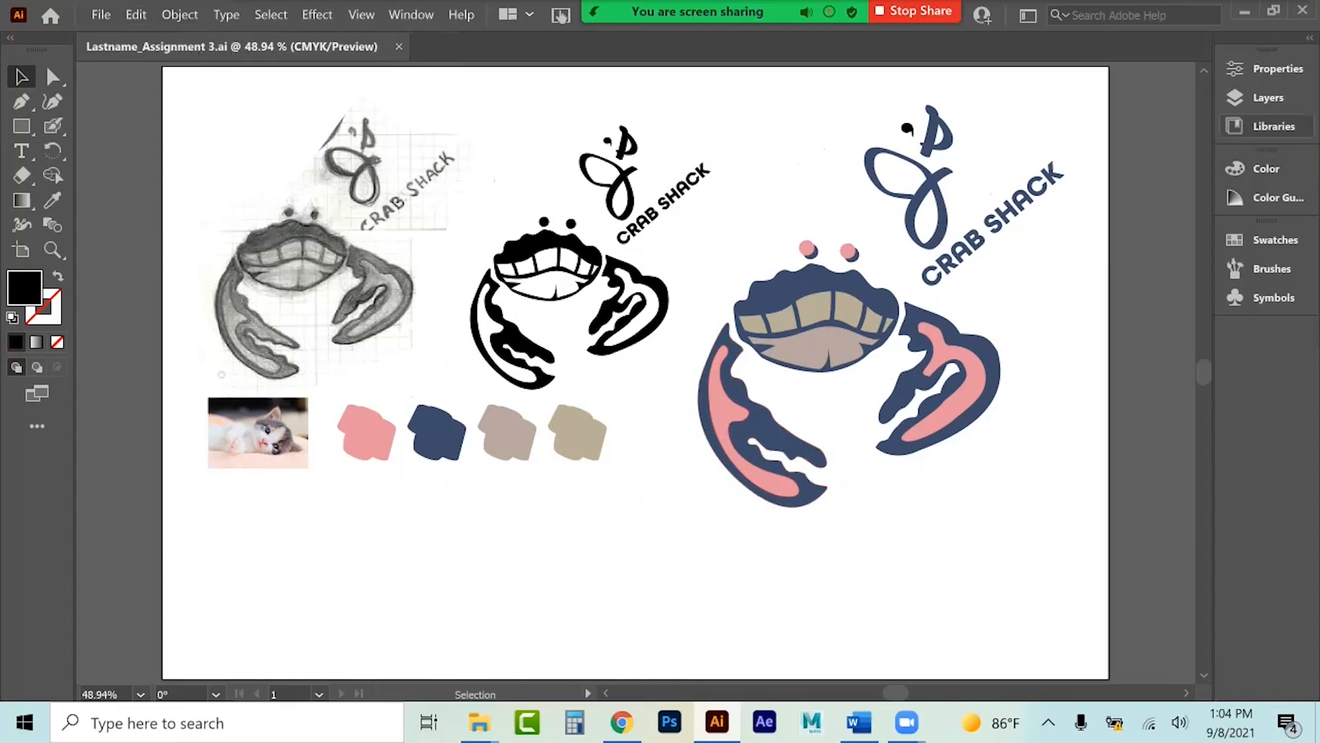
Add a new layer between Layer 1 and Layer 2.
left_click(1269, 97)
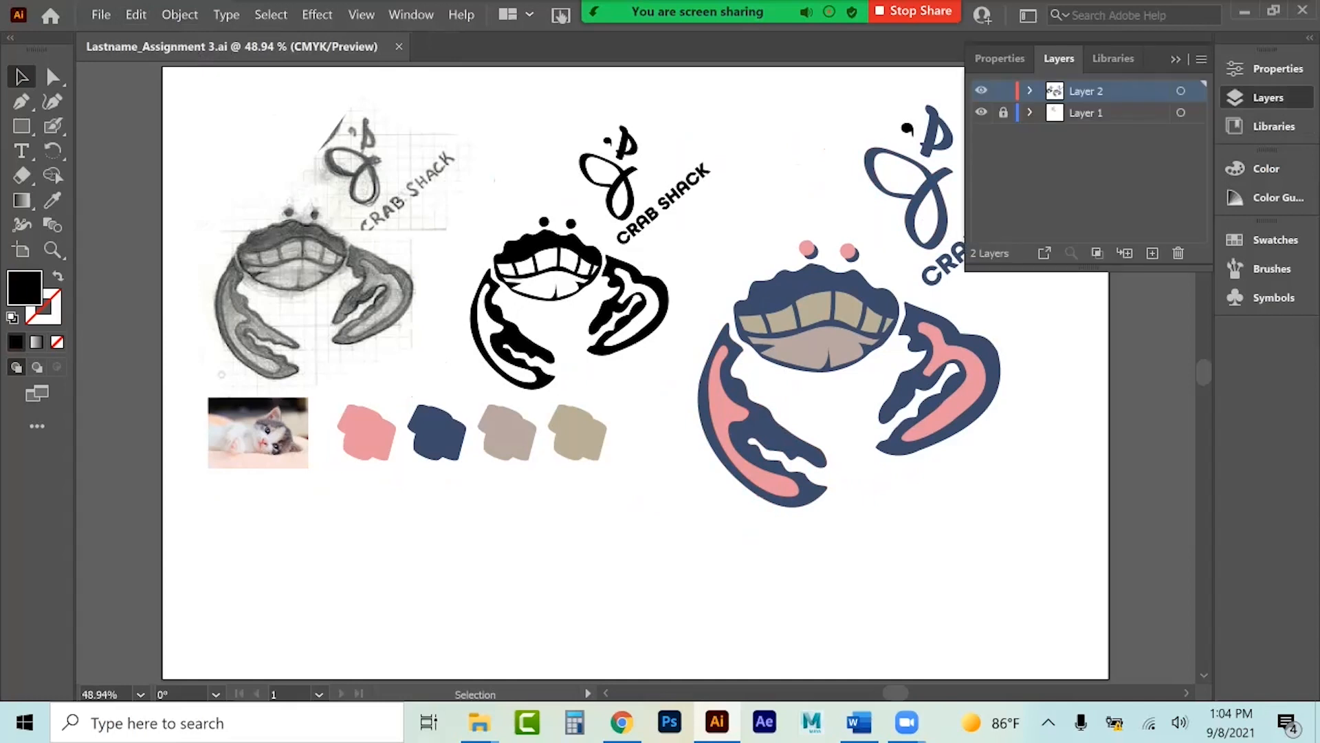
left_click(1100, 113)
left_click(1153, 253)
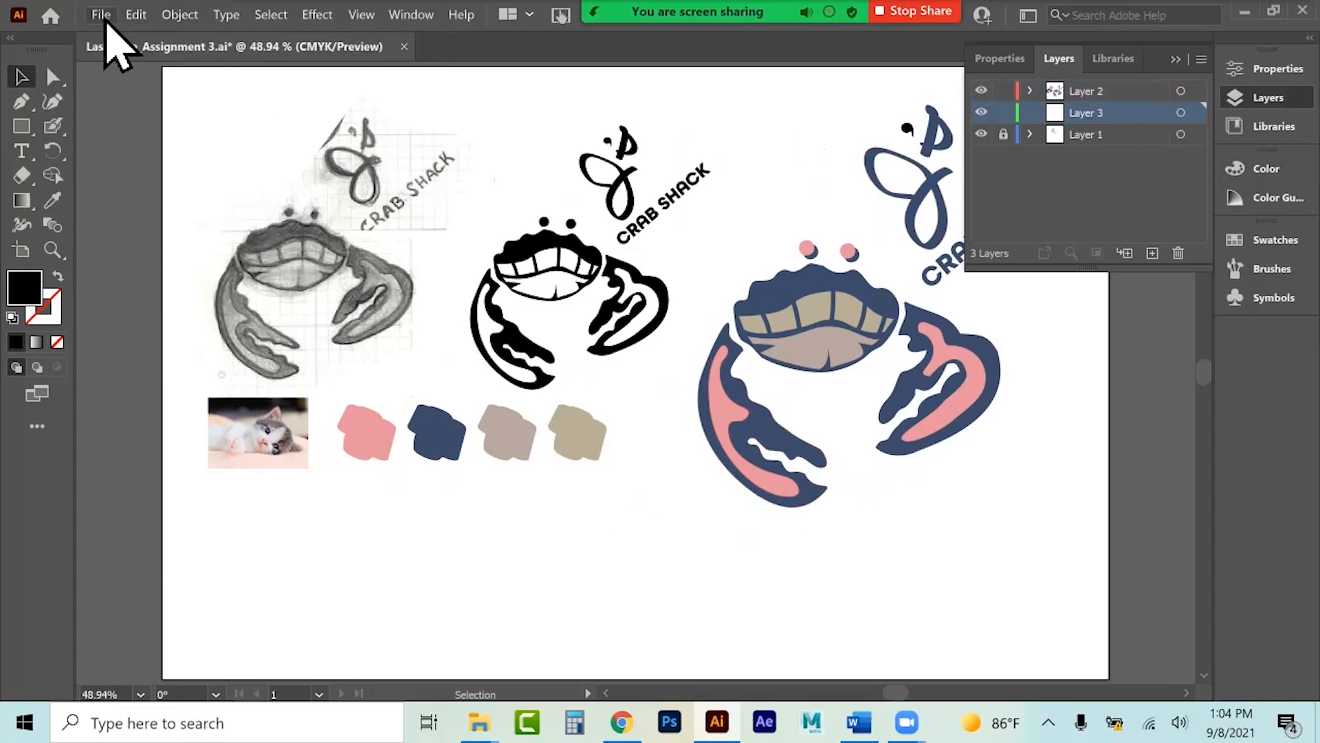
Place the black zip hoodie image from the Assignment 3_Illustrator folder on the new layer.
left_click(101, 14)
left_click(126, 315)
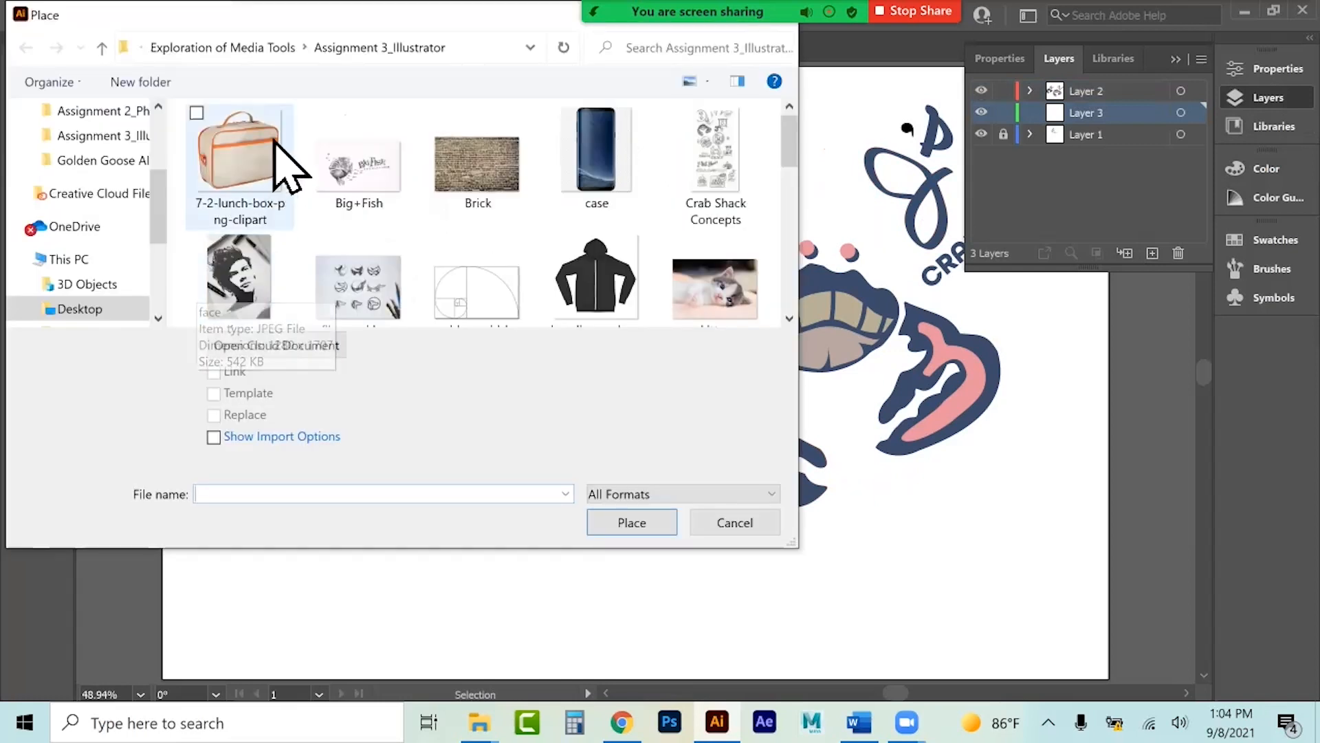
left_click(278, 165)
double_click(595, 278)
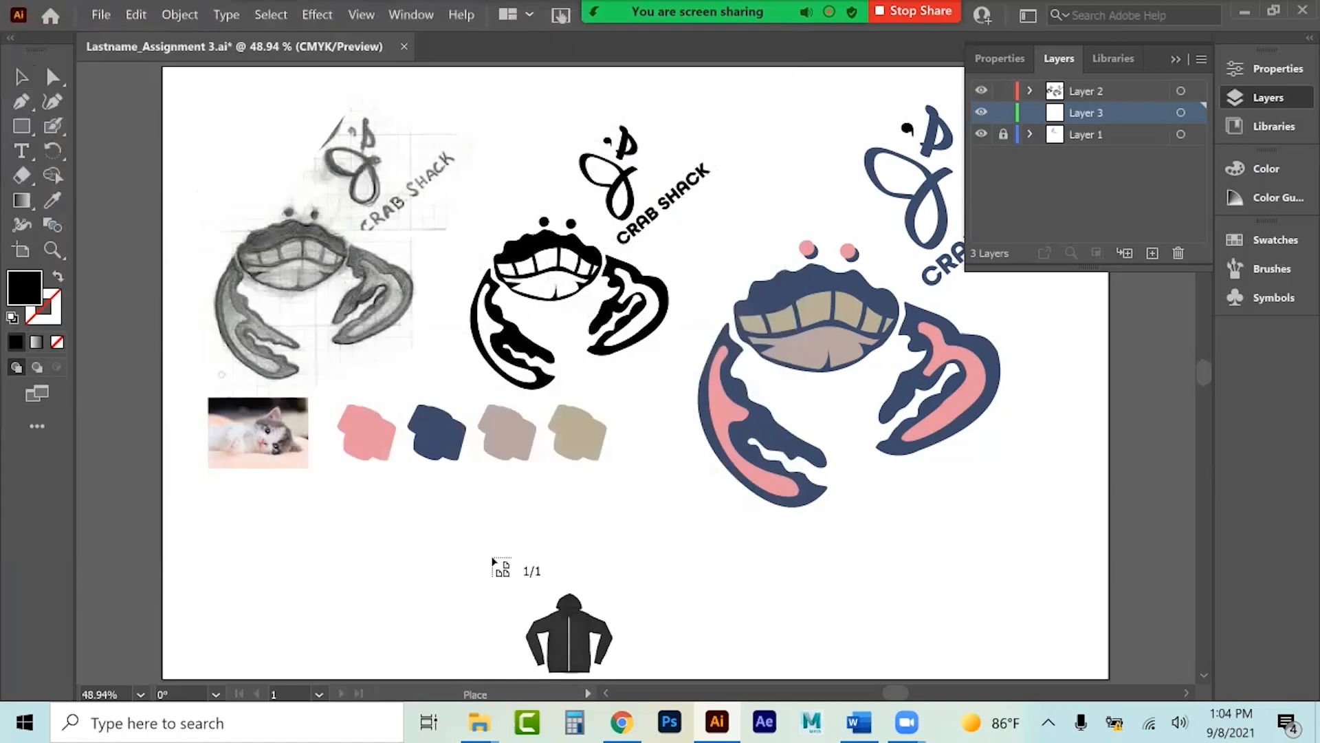
left_click(871, 469)
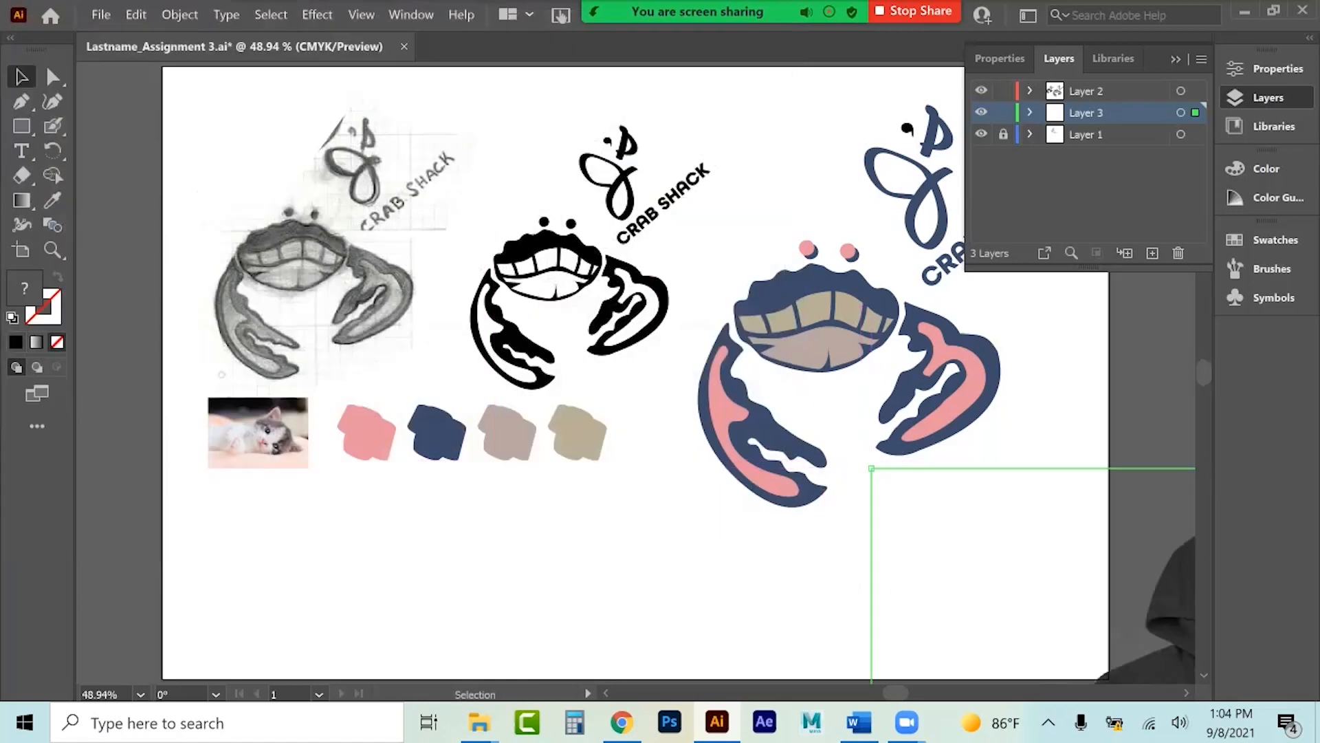
Scale the hoodie image proportionally to 5 in wide and move it to the artboard's lower-right corner, below the coloured logo.
left_click(1267, 69)
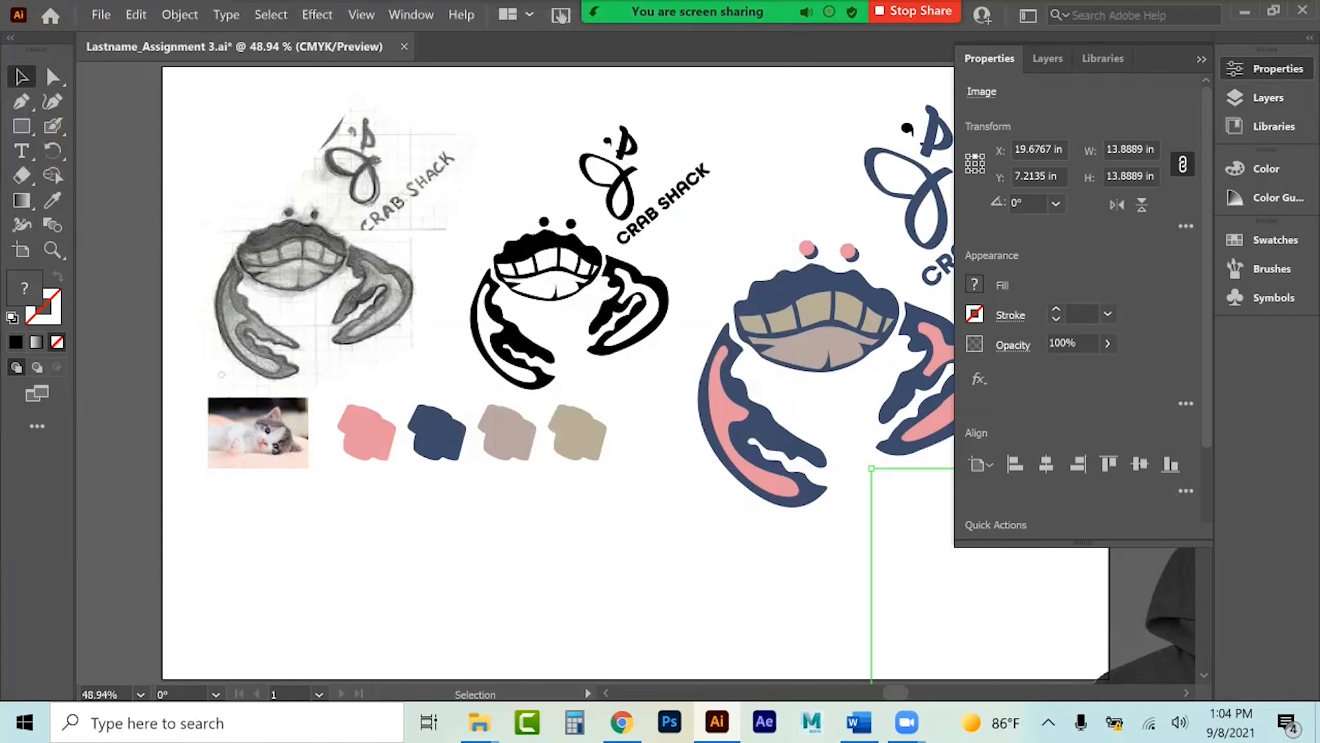
left_click(1127, 149)
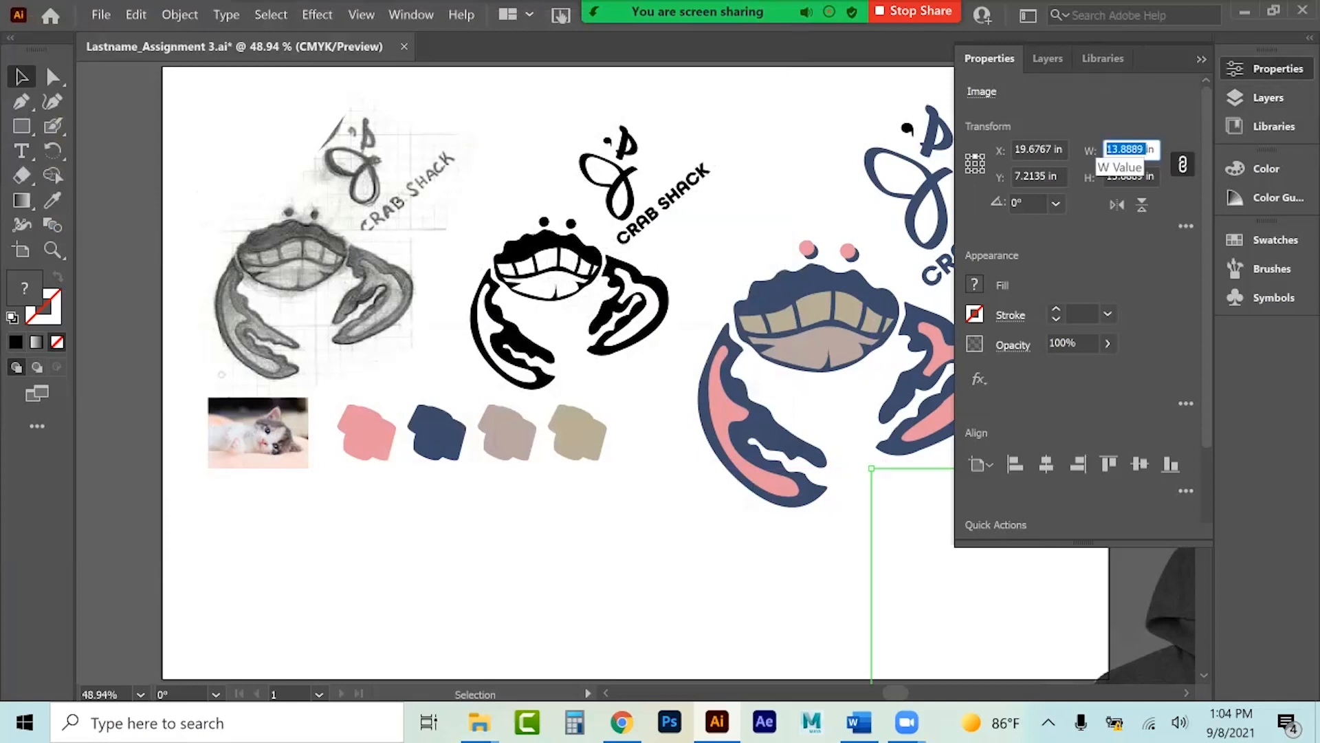
type("5")
key("Return")
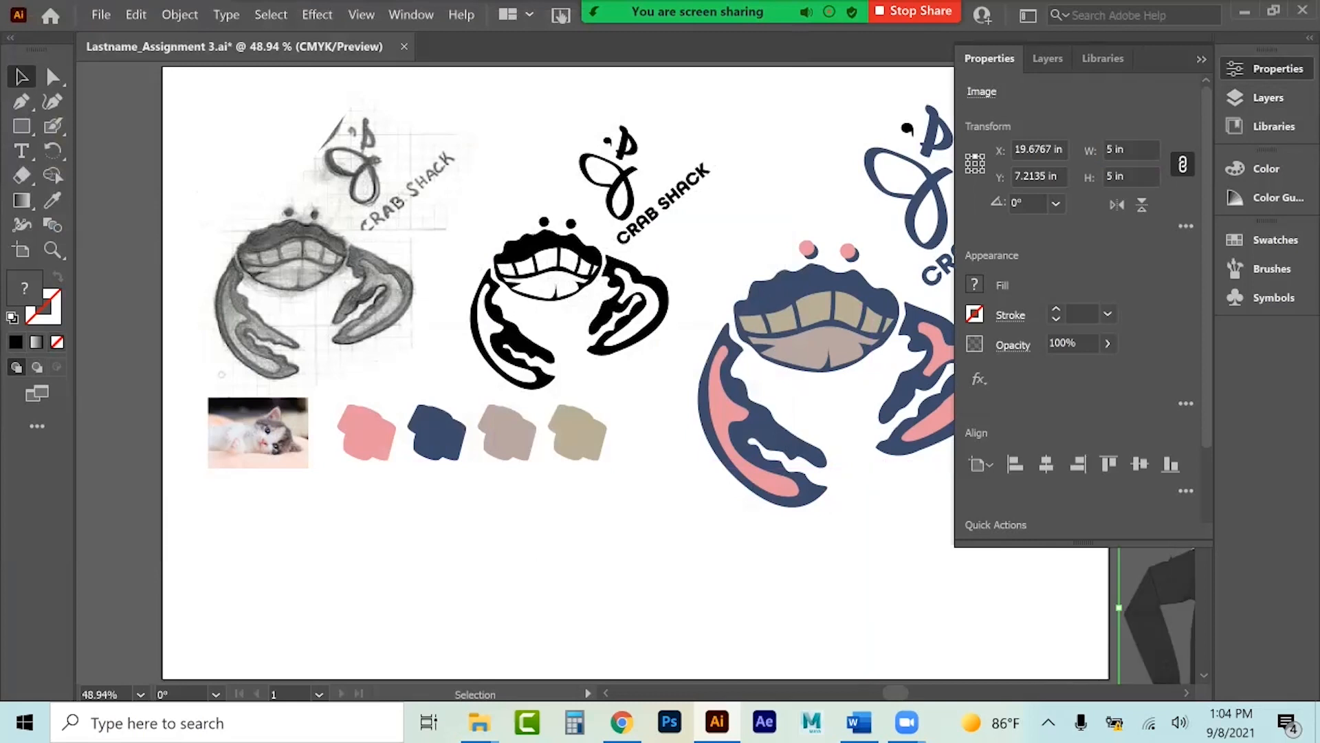
left_click_drag(1172, 593, 852, 533)
left_click(1267, 68)
left_click_drag(799, 409, 824, 434)
left_click(687, 543)
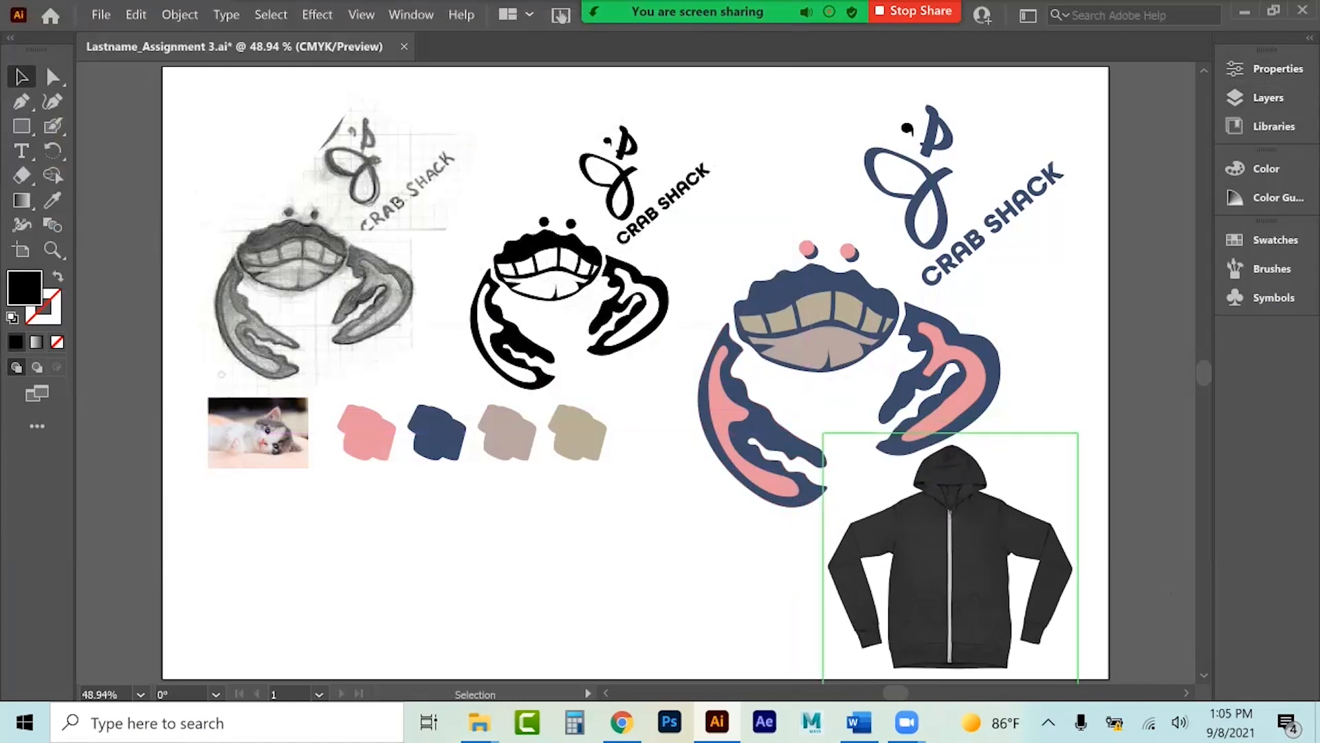
Duplicate the coloured crab logo, shrink the copy to badge size and position it on the hoodie's chest, right of the zipper.
left_click(830, 305)
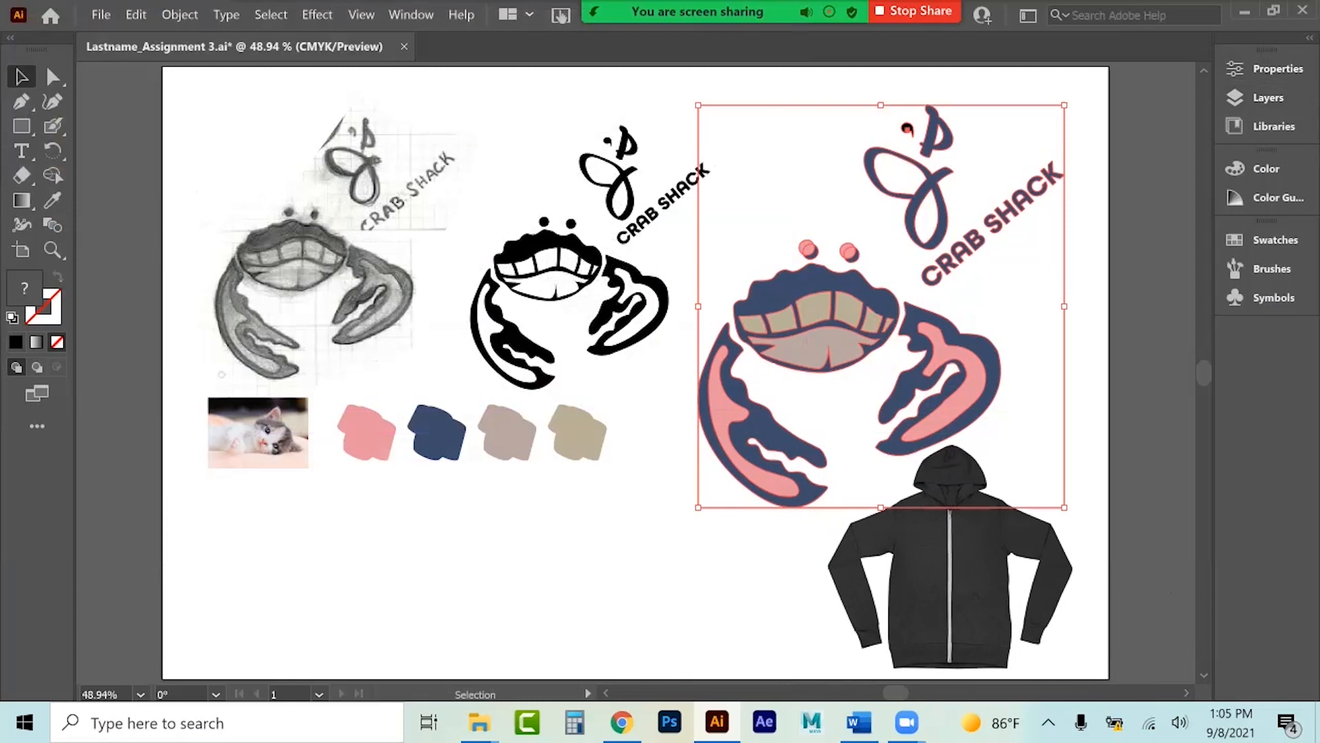
left_click_drag(830, 306, 587, 366)
left_click_drag(455, 165, 730, 466)
left_click_drag(782, 517, 953, 559)
left_click_drag(908, 615, 958, 597)
left_click(763, 588)
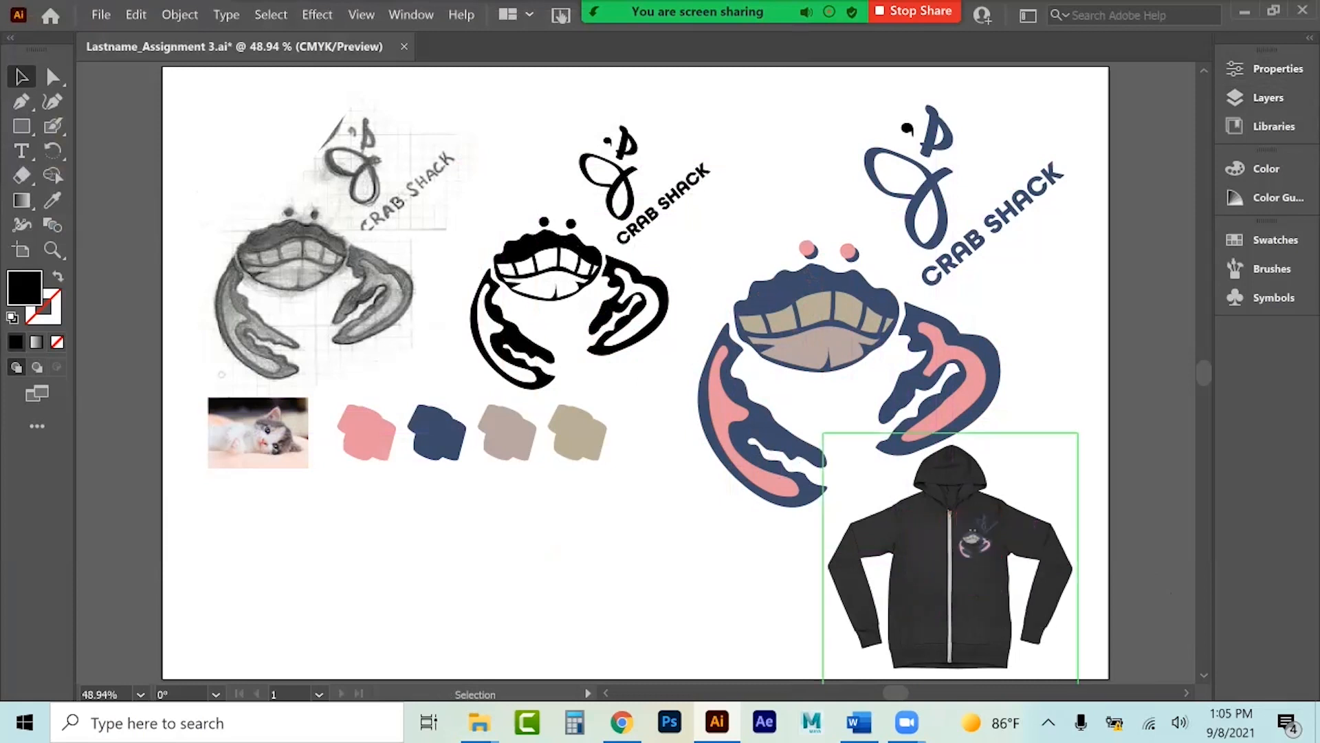
Scale the small logo on the hoodie's chest down slightly, keeping its proportions and its upper-left corner in place.
left_click(52, 249)
left_click(961, 541)
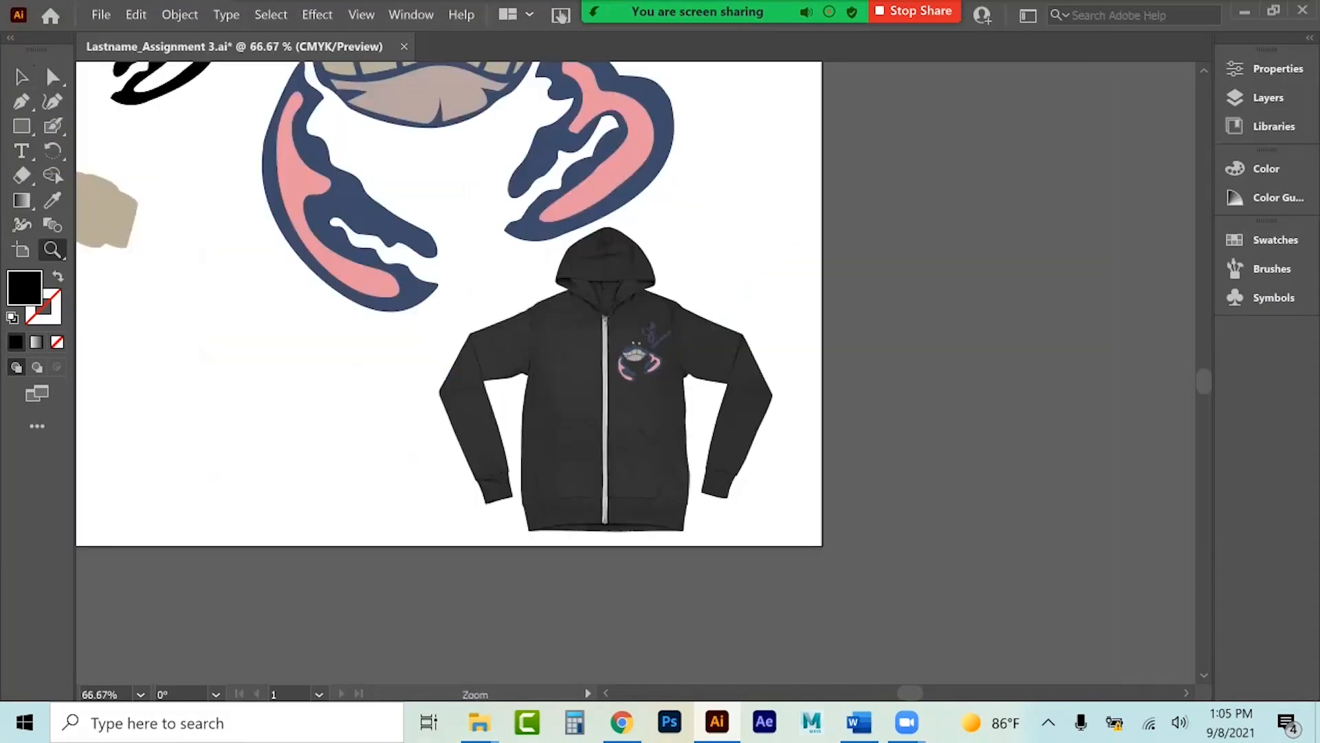
left_click(630, 434)
left_click(629, 375)
left_click(640, 357)
left_click(640, 357)
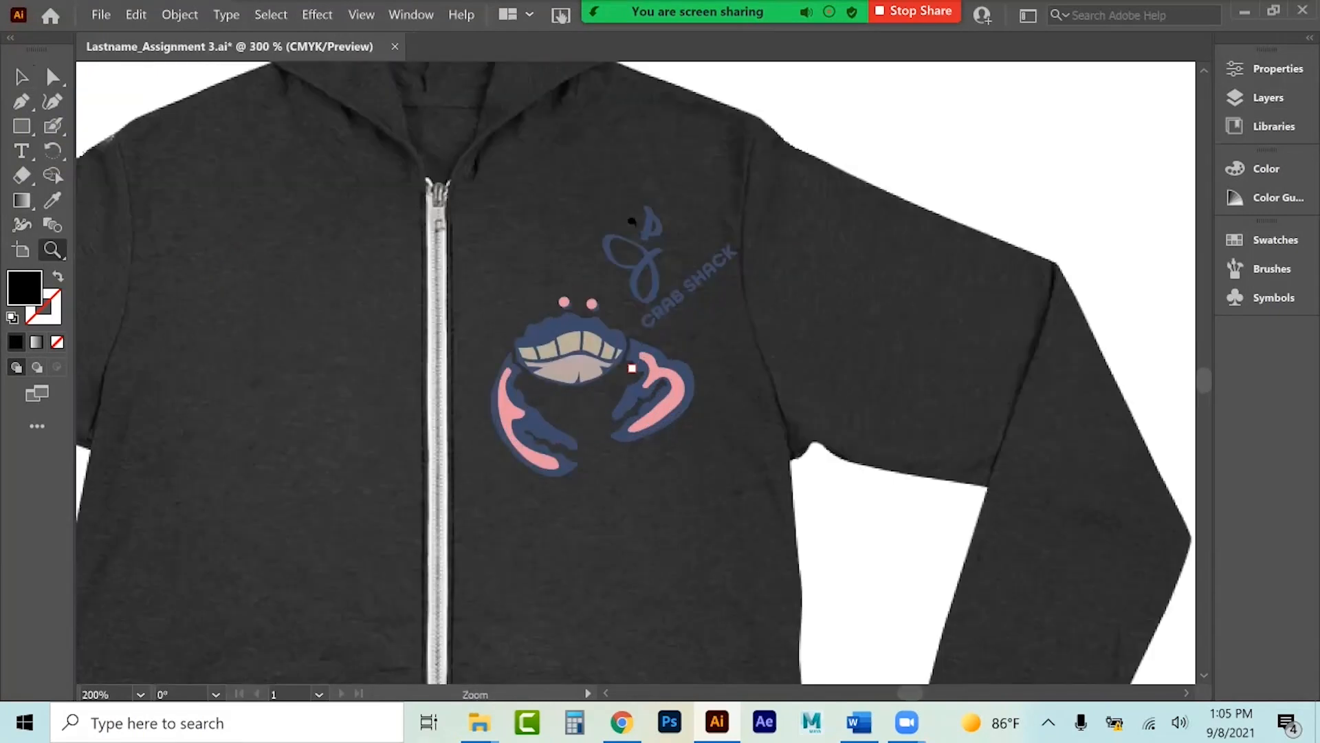
left_click(637, 364)
left_click(21, 76)
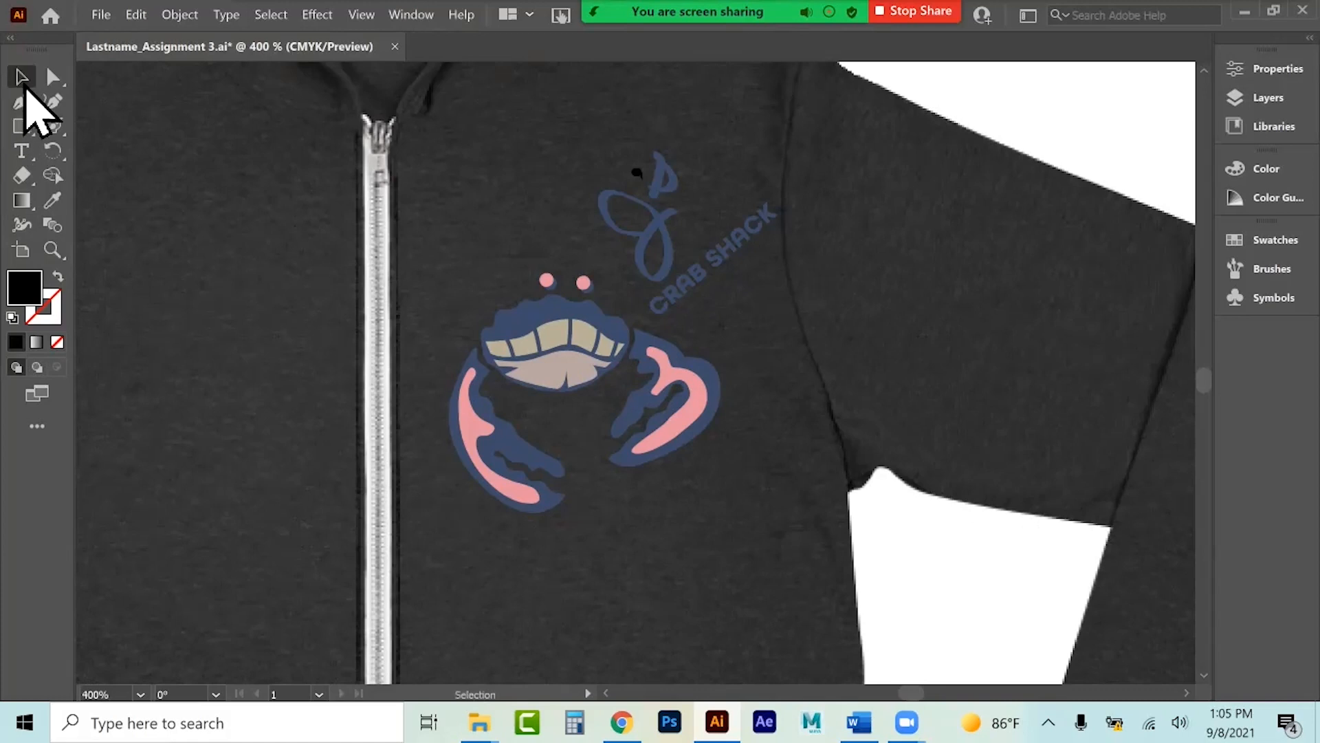
left_click(689, 287)
left_click_drag(778, 512, 751, 483)
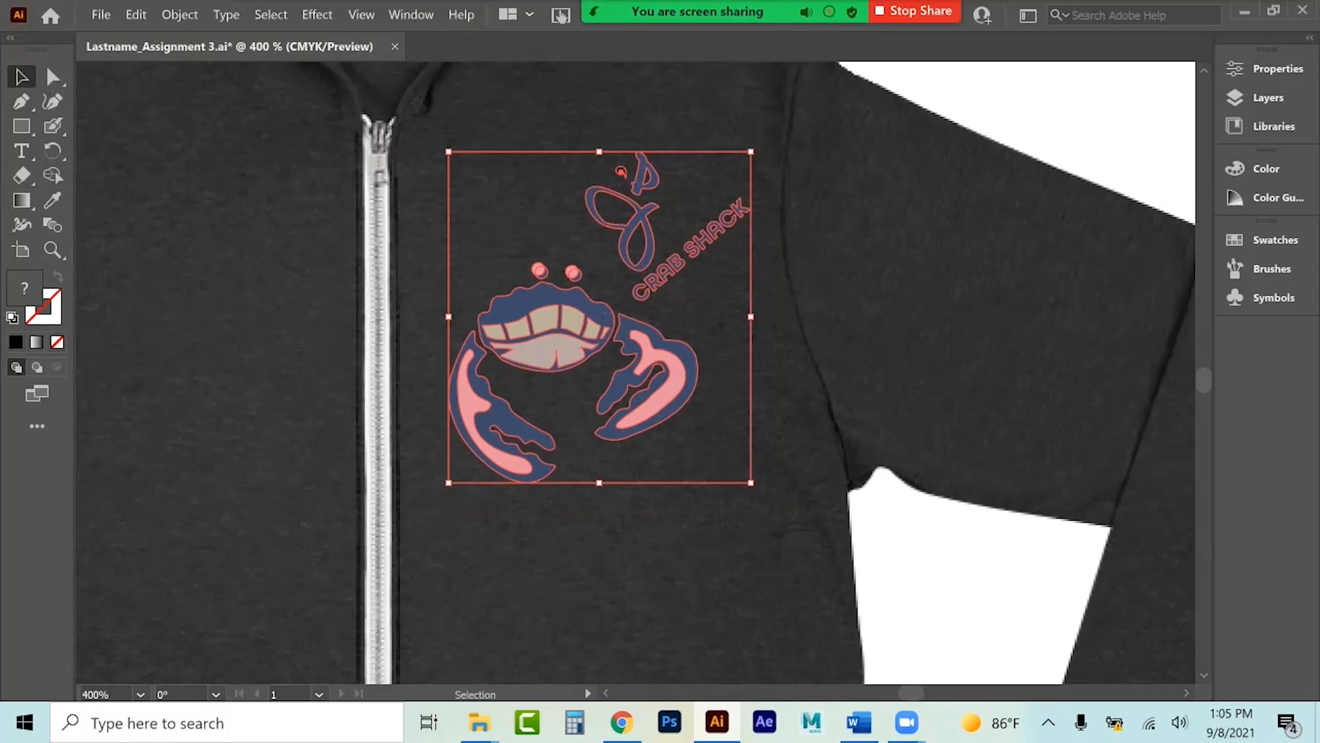
left_click(410, 217)
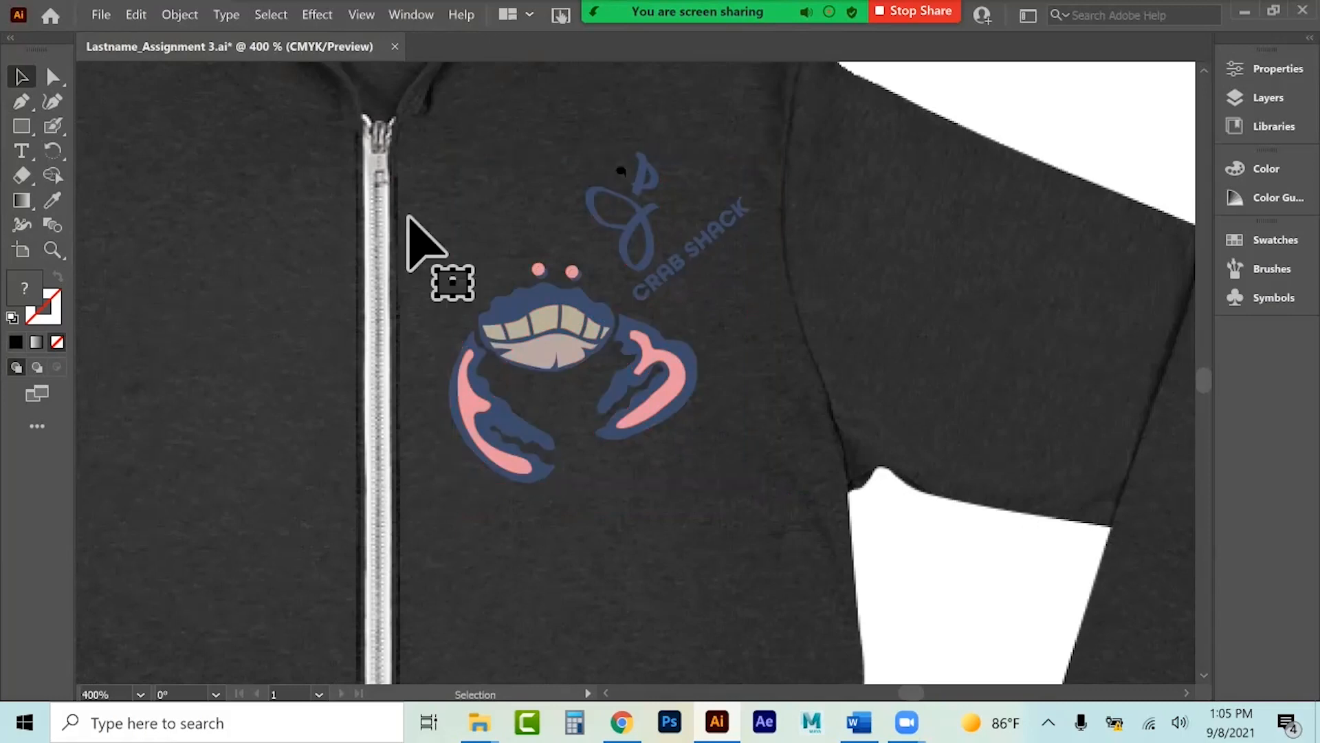
Isolate the hoodie logo's group, select all shapes with the navy fill colour, and recolour them with the tan palette swatch.
left_click(621, 171)
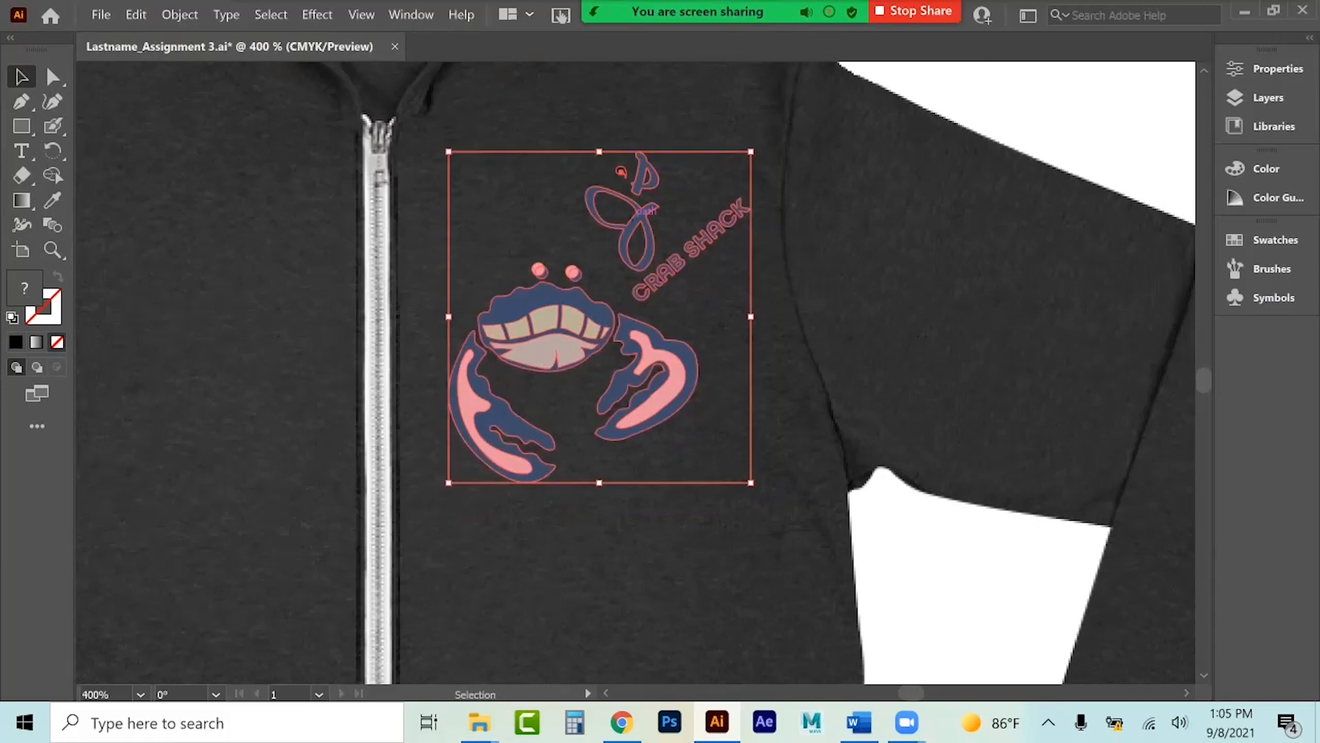
double_click(621, 170)
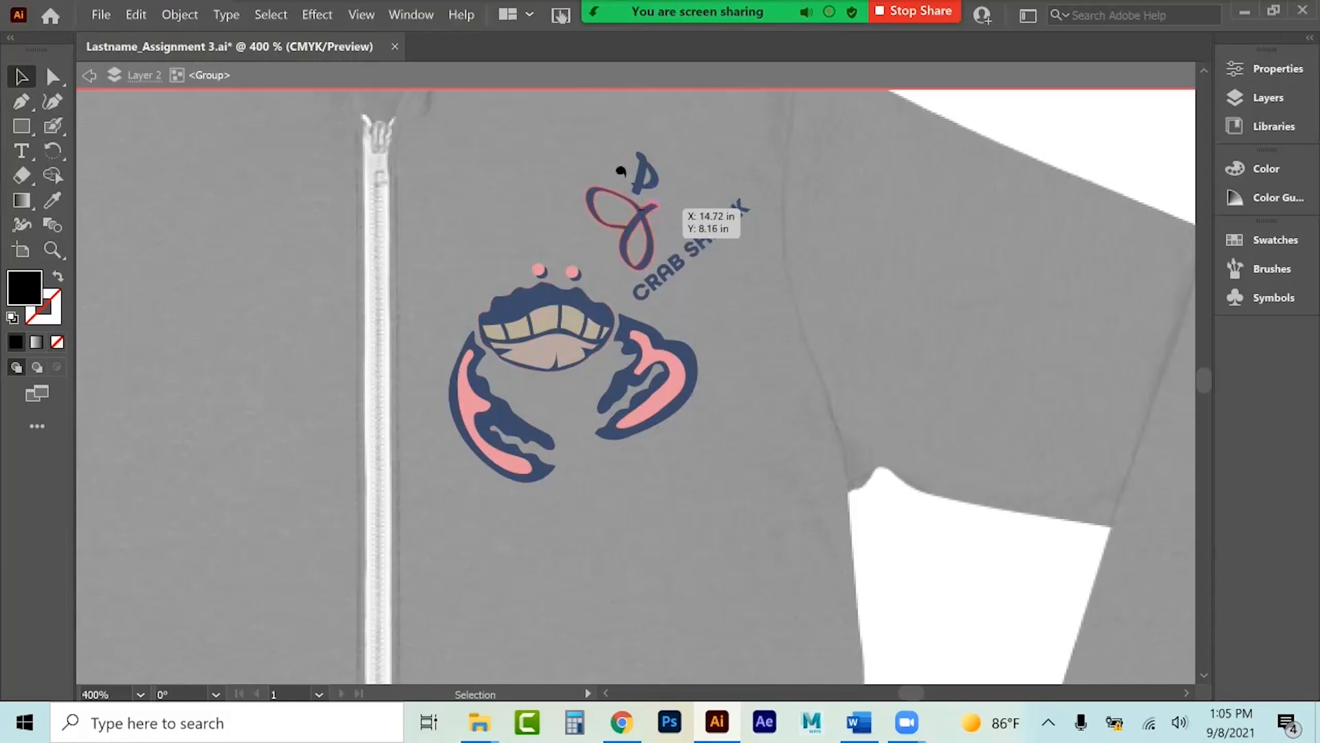
left_click(642, 210)
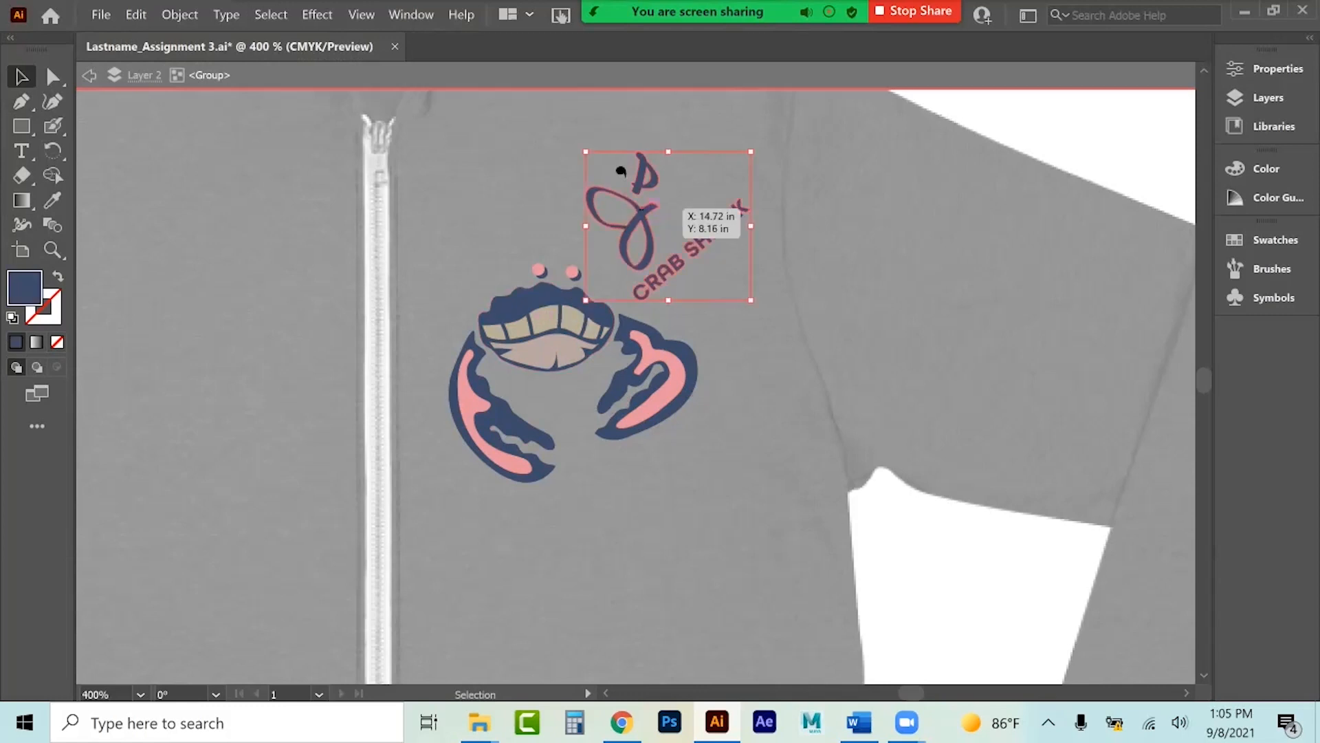
left_click(284, 18)
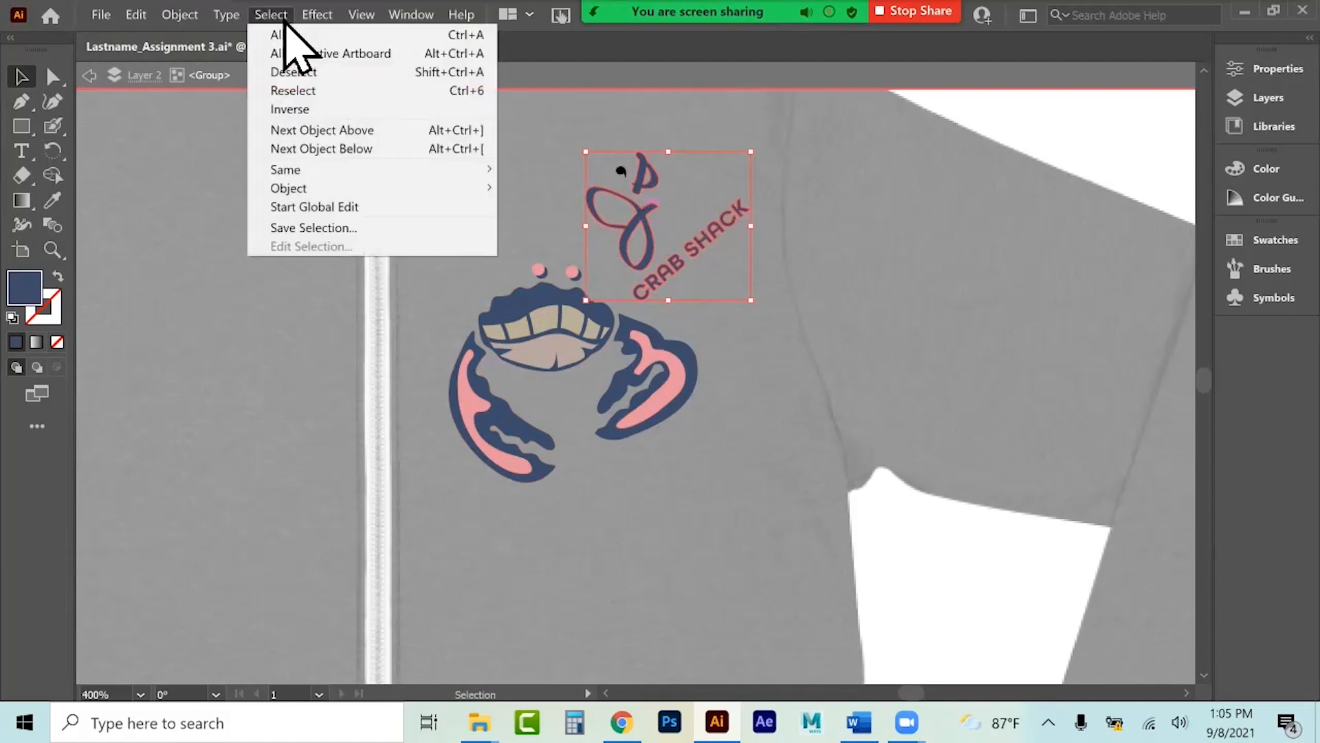
mouse_move(289, 172)
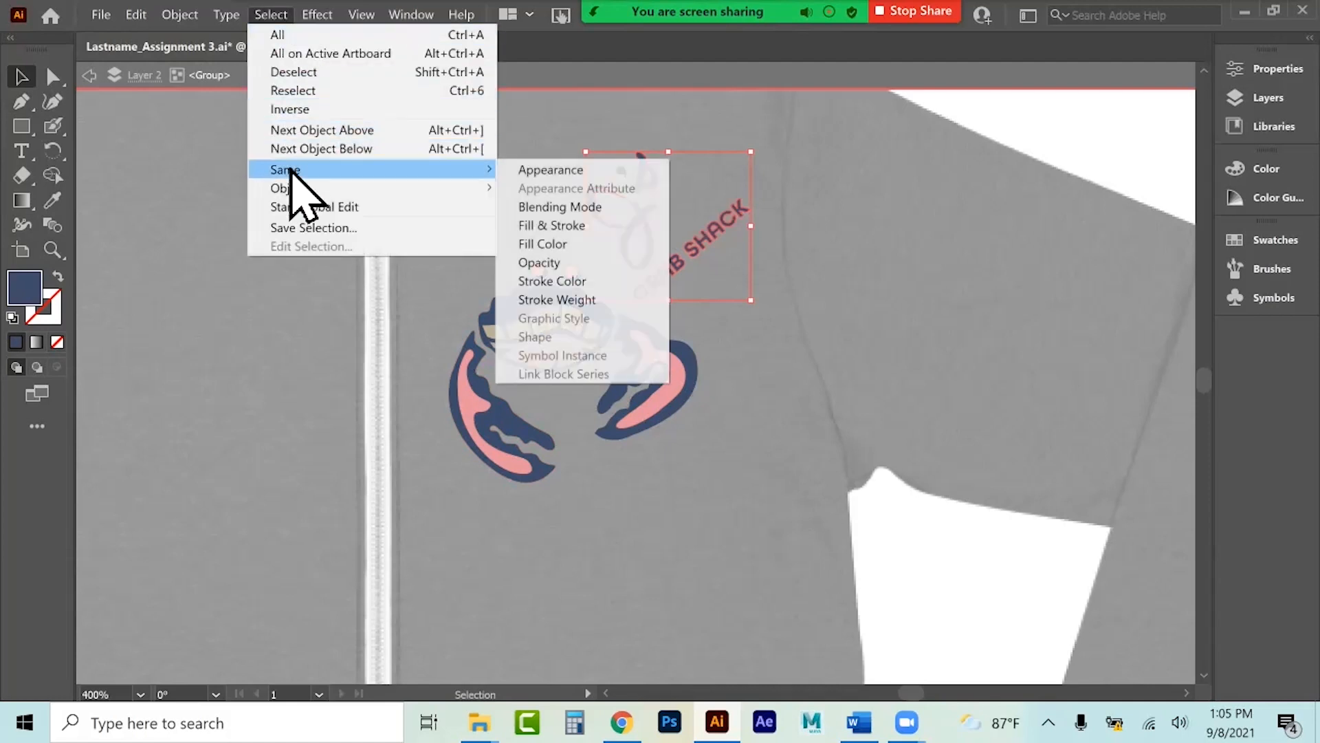
left_click(542, 243)
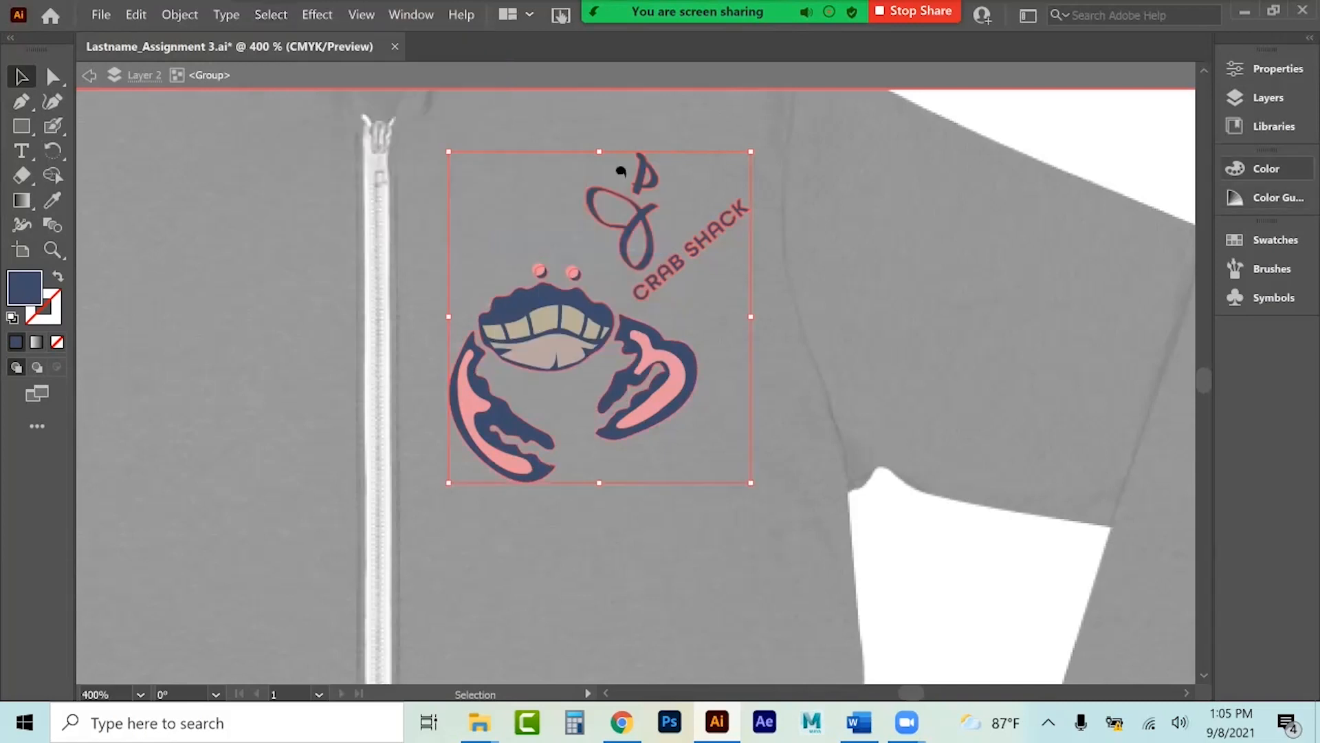
left_click(1272, 240)
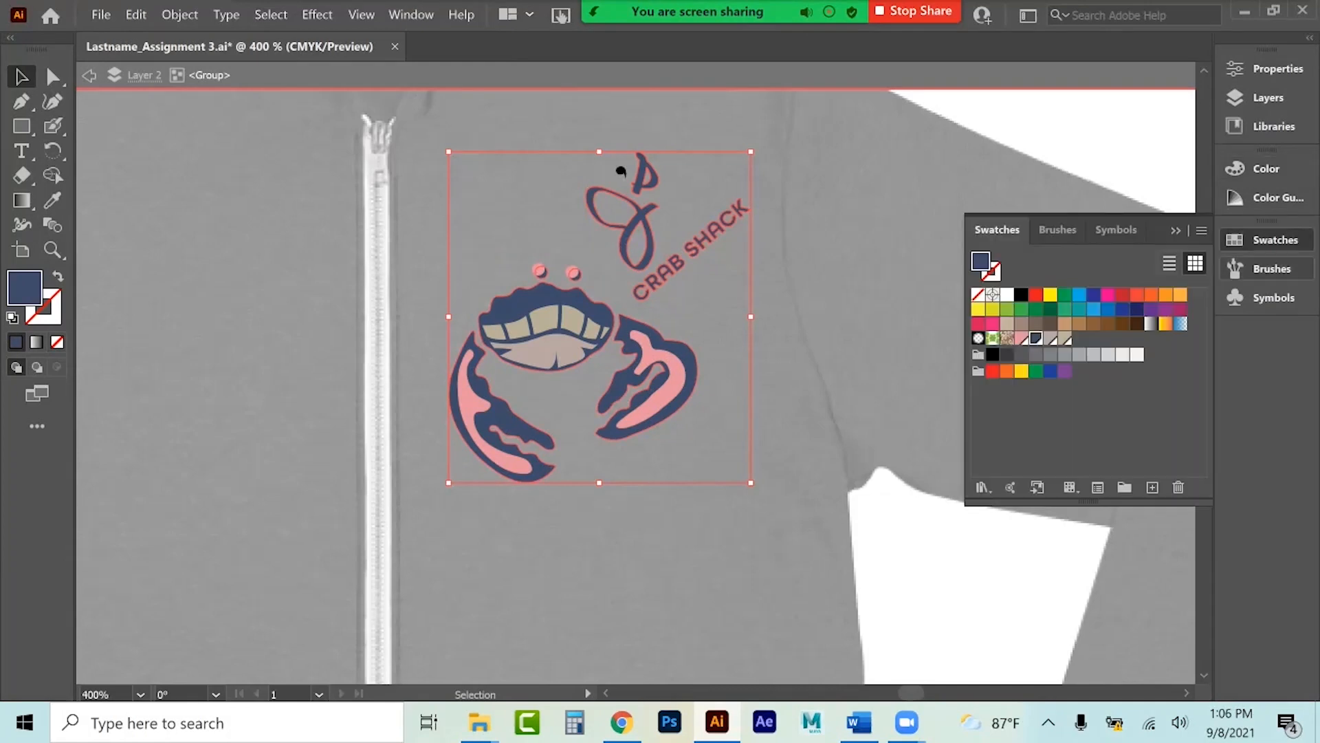
left_click(1066, 338)
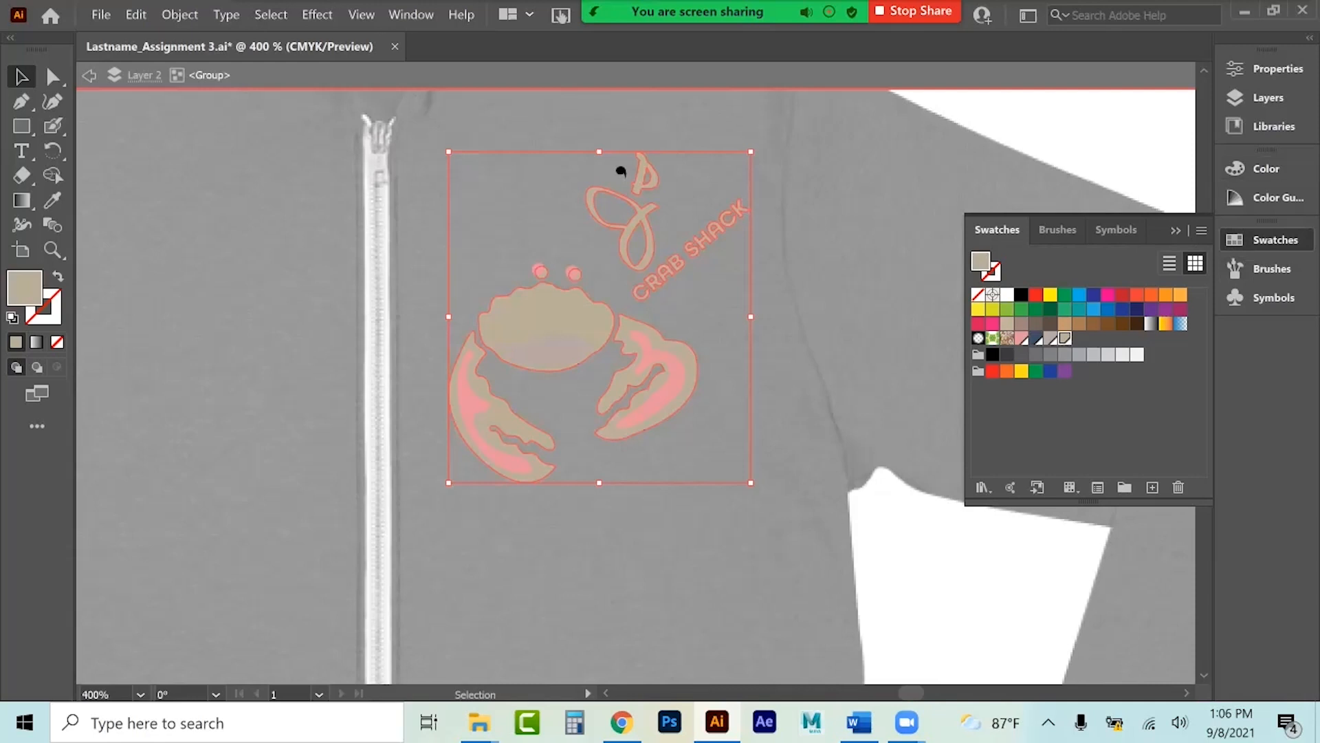
Recolour the small crab's teeth and lower mouth shape with the navy palette swatch, and exit isolation mode.
left_click(503, 332)
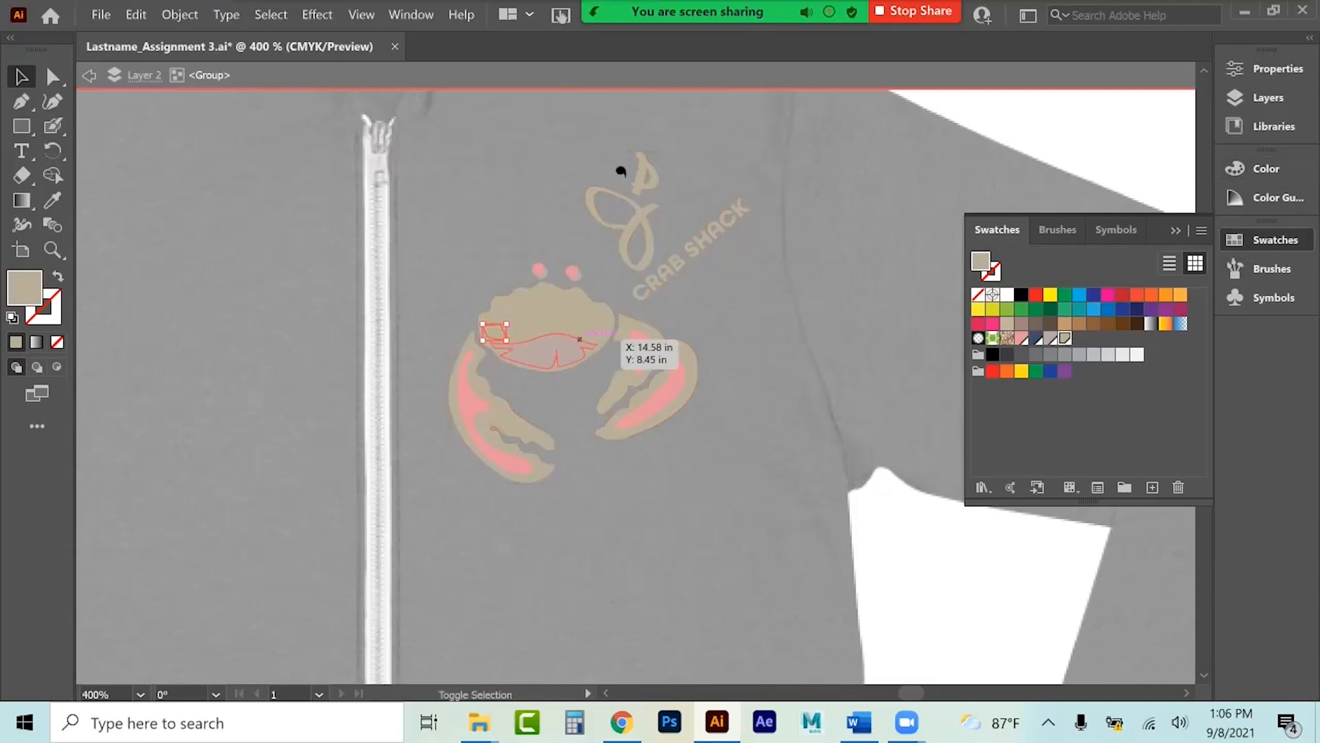
left_click(604, 334, "shift")
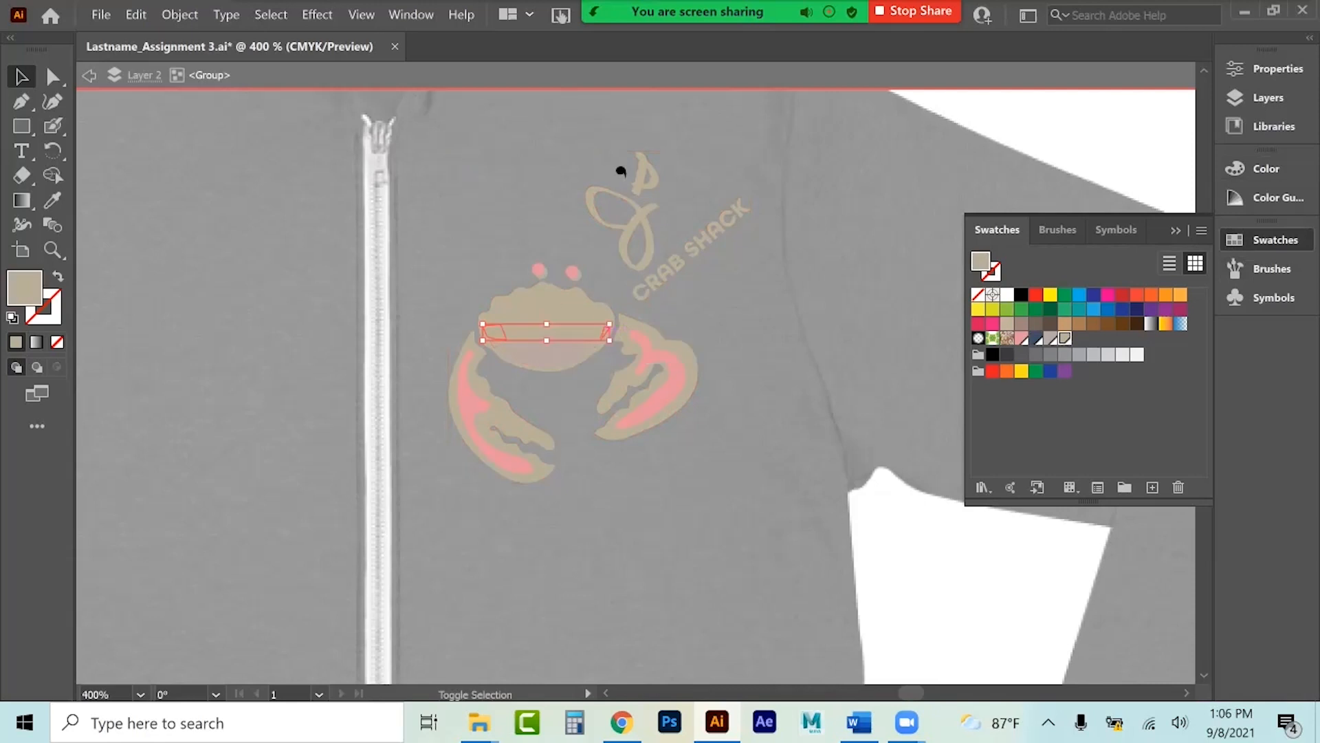
left_click(581, 331, "shift")
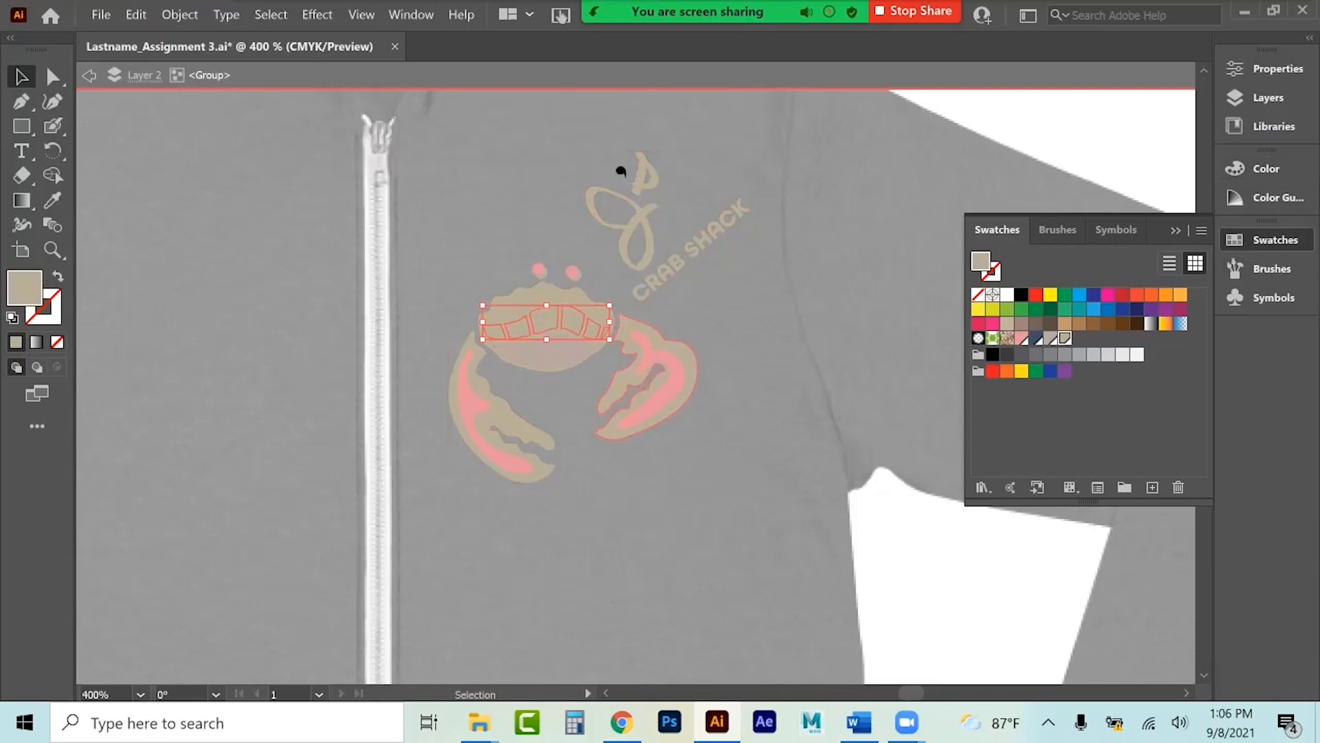
left_click(1036, 338)
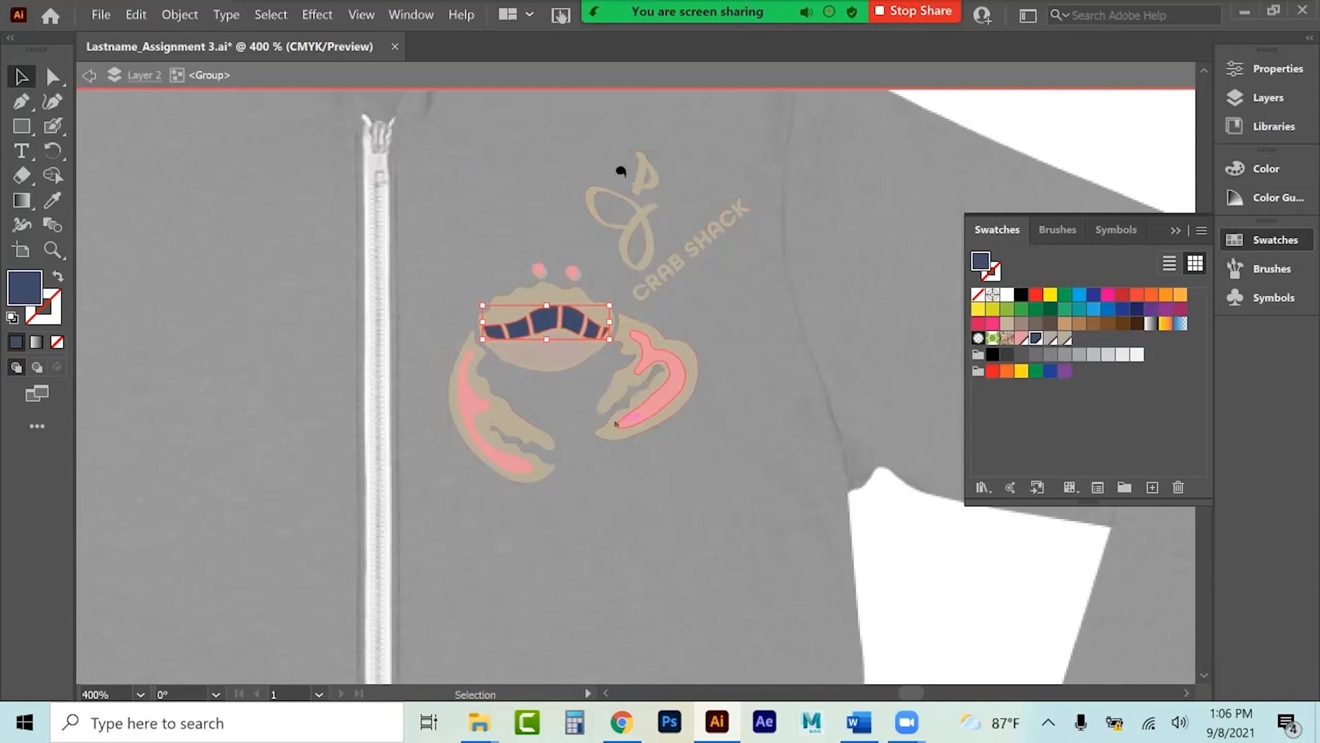
left_click(555, 358)
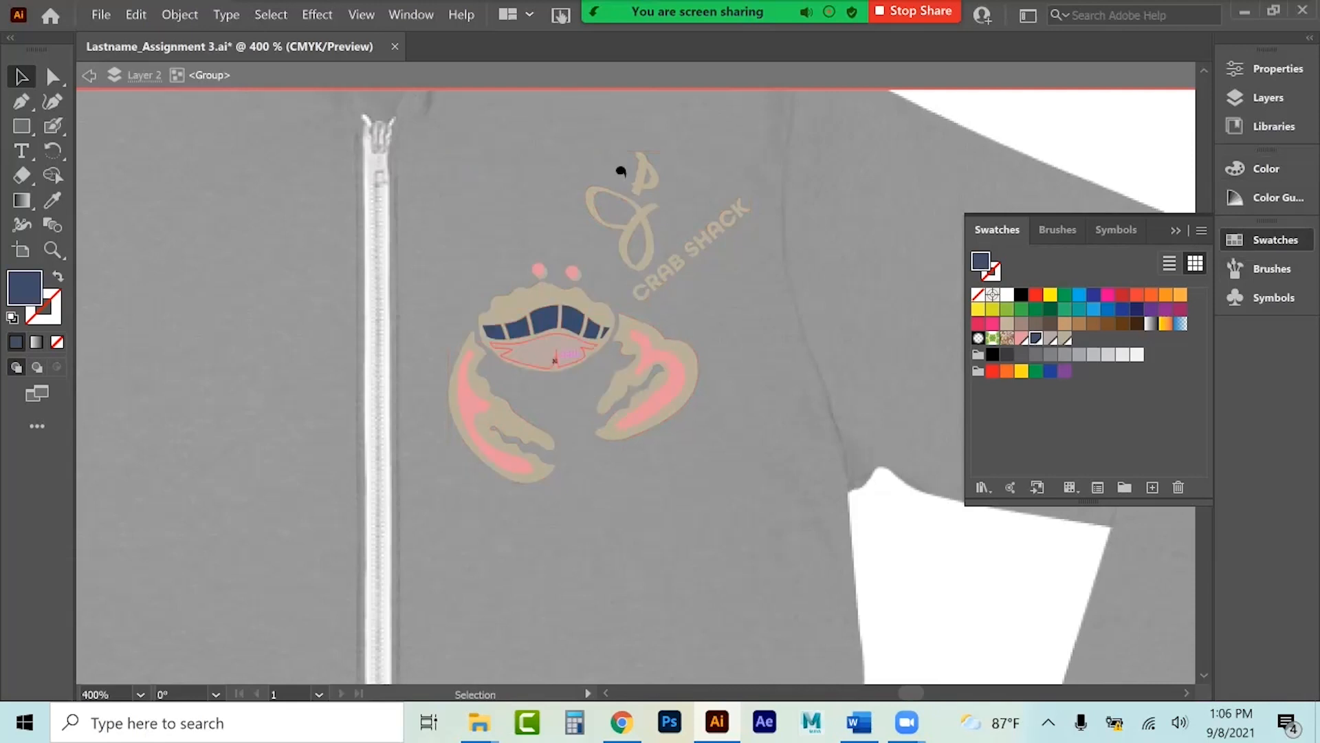
left_click(1036, 338)
left_click(805, 385)
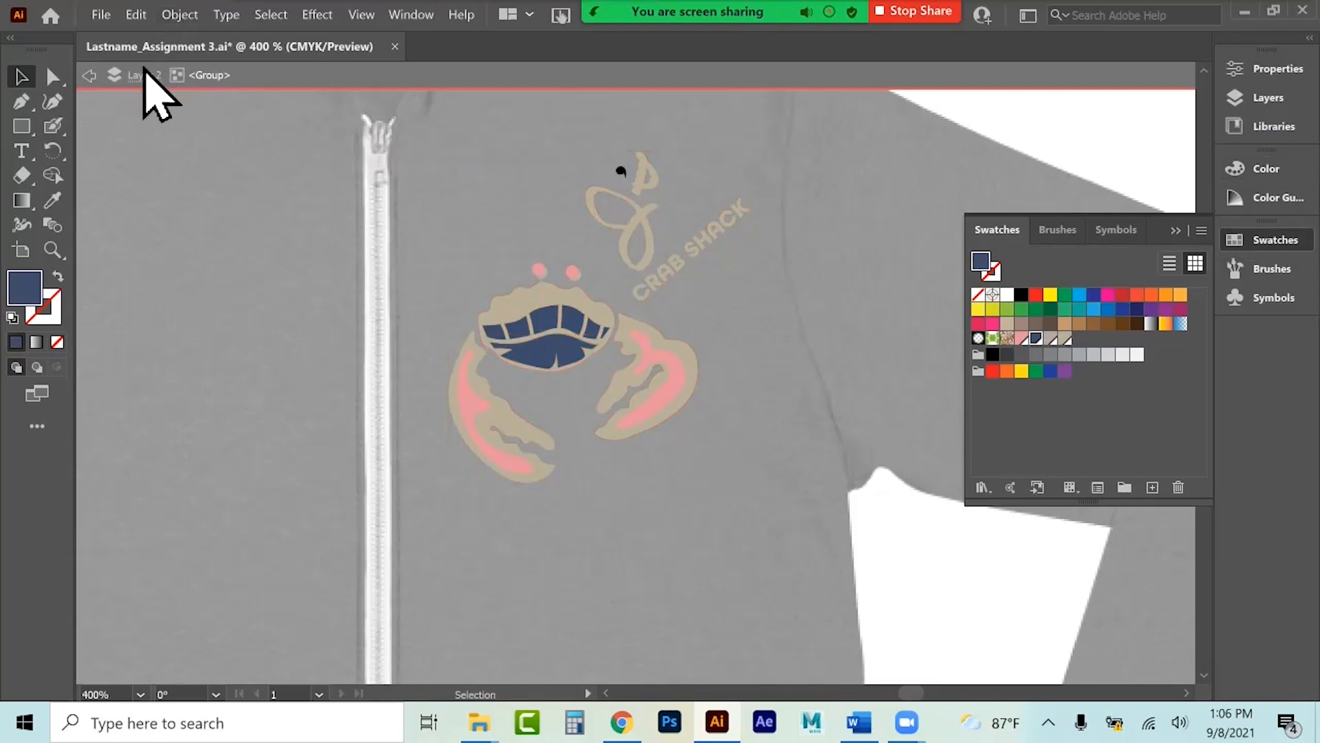
left_click(89, 75)
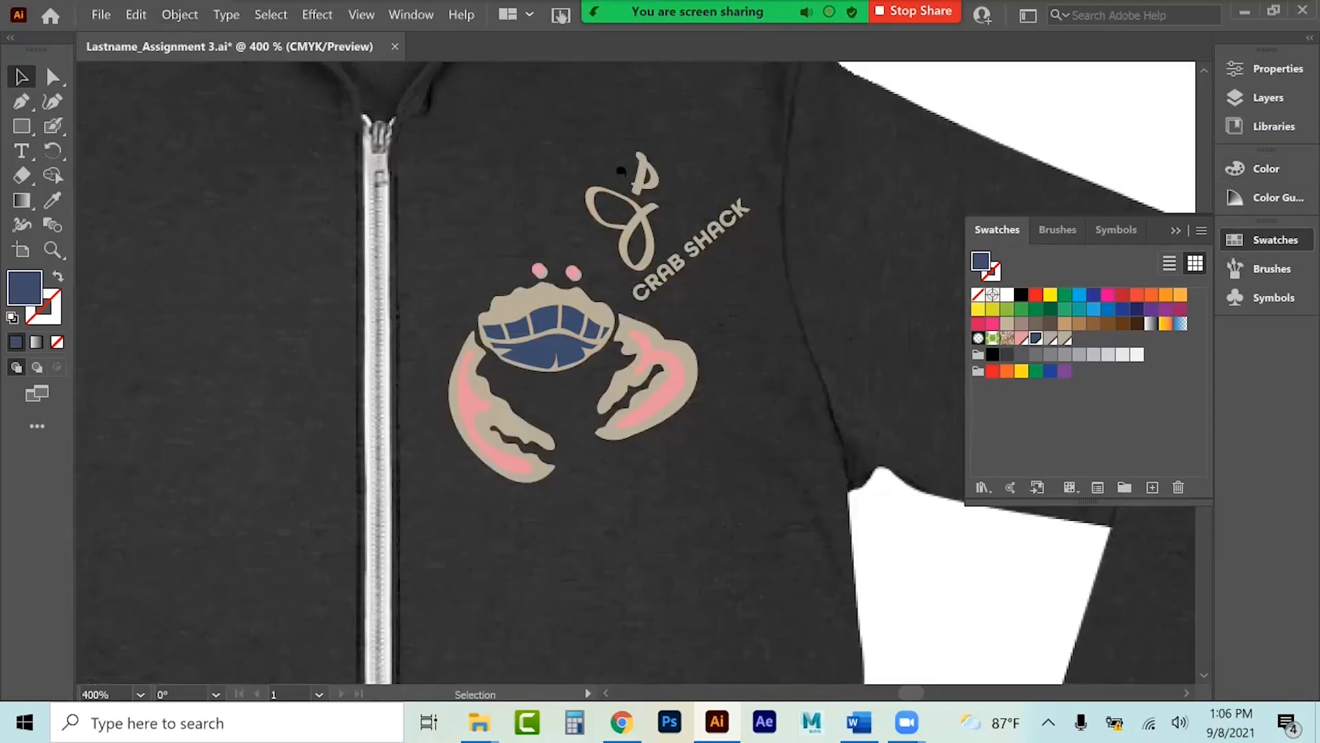
Recolour the hoodie logo's black apostrophe with the tan swatch C=29 M=26 Y=42 K=0 inside the group, and exit isolation mode.
left_click(621, 170)
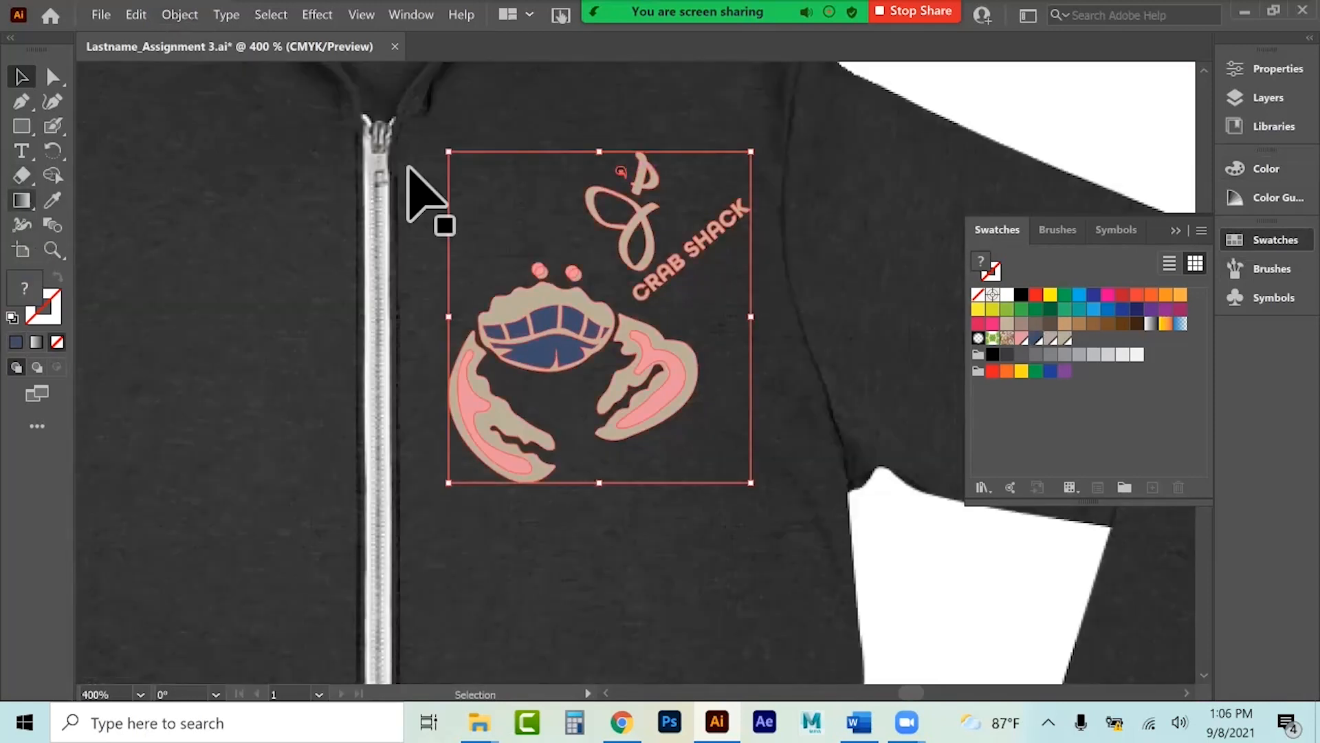
double_click(621, 170)
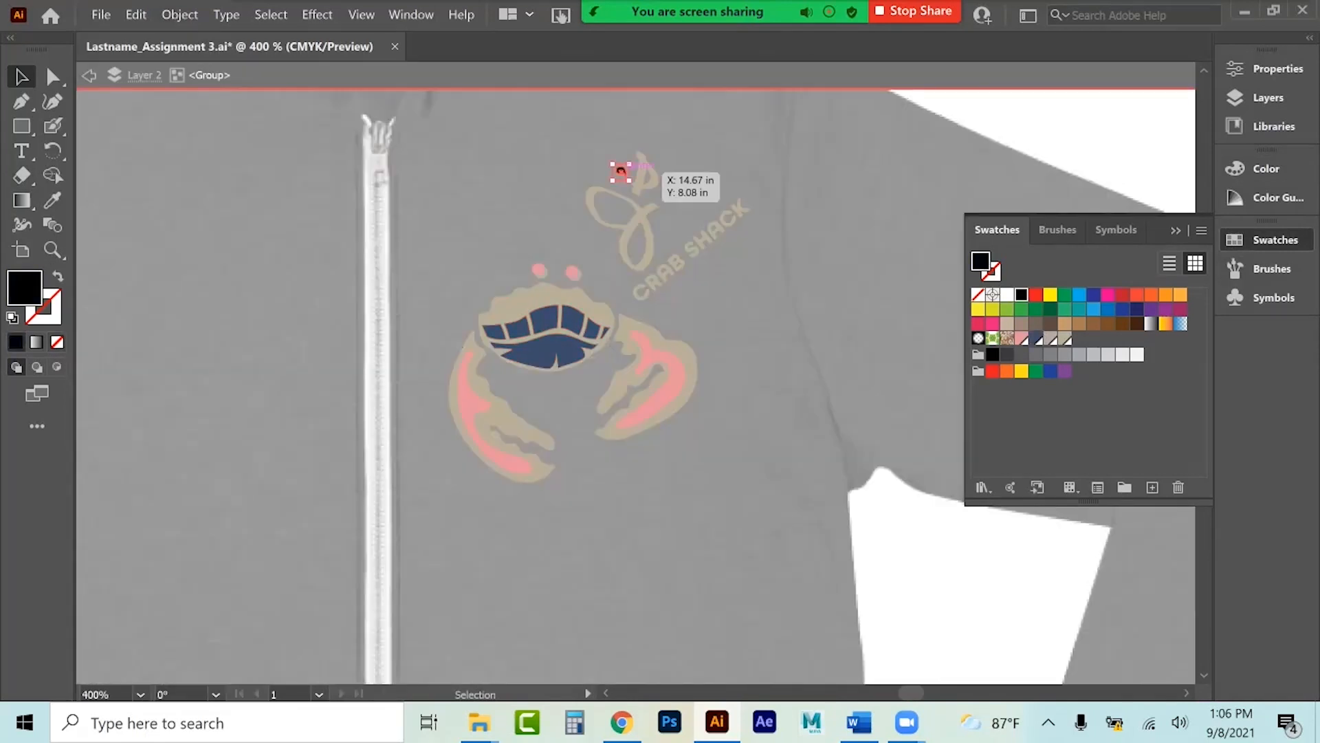
left_click(1065, 337)
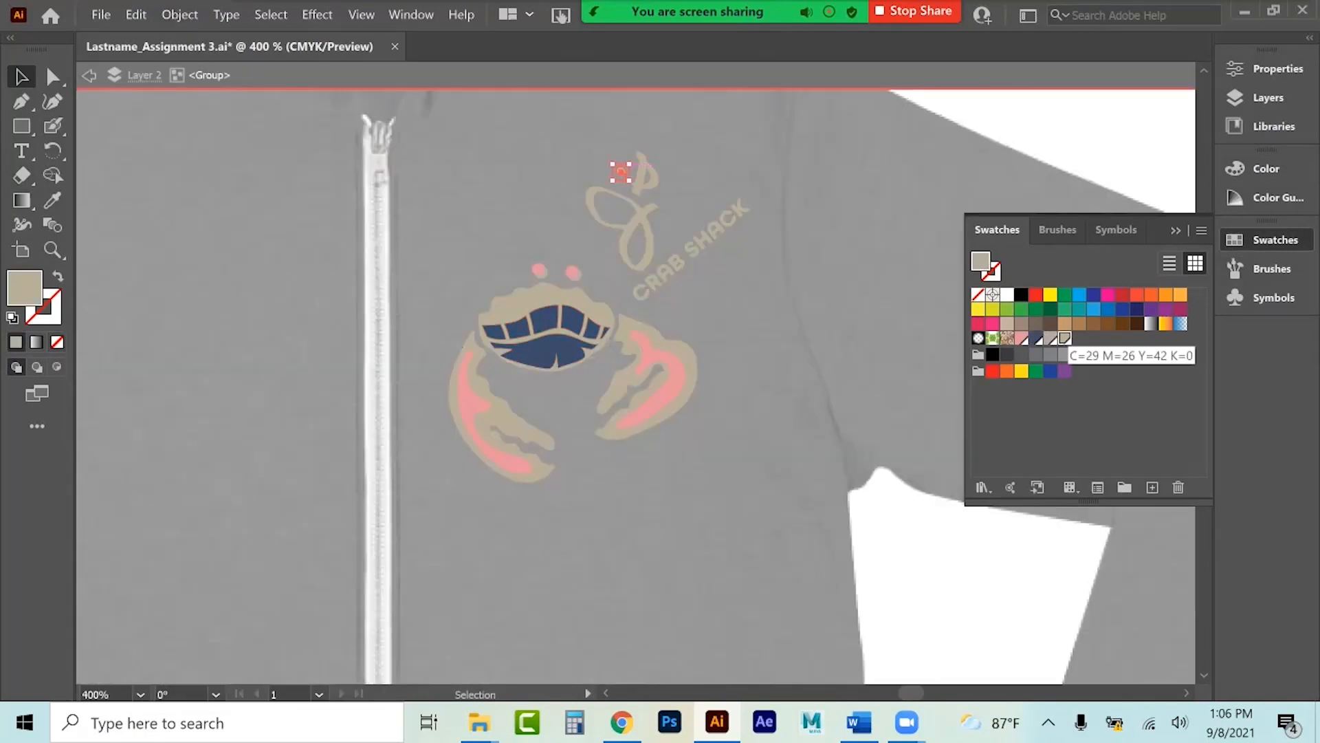
left_click(89, 74)
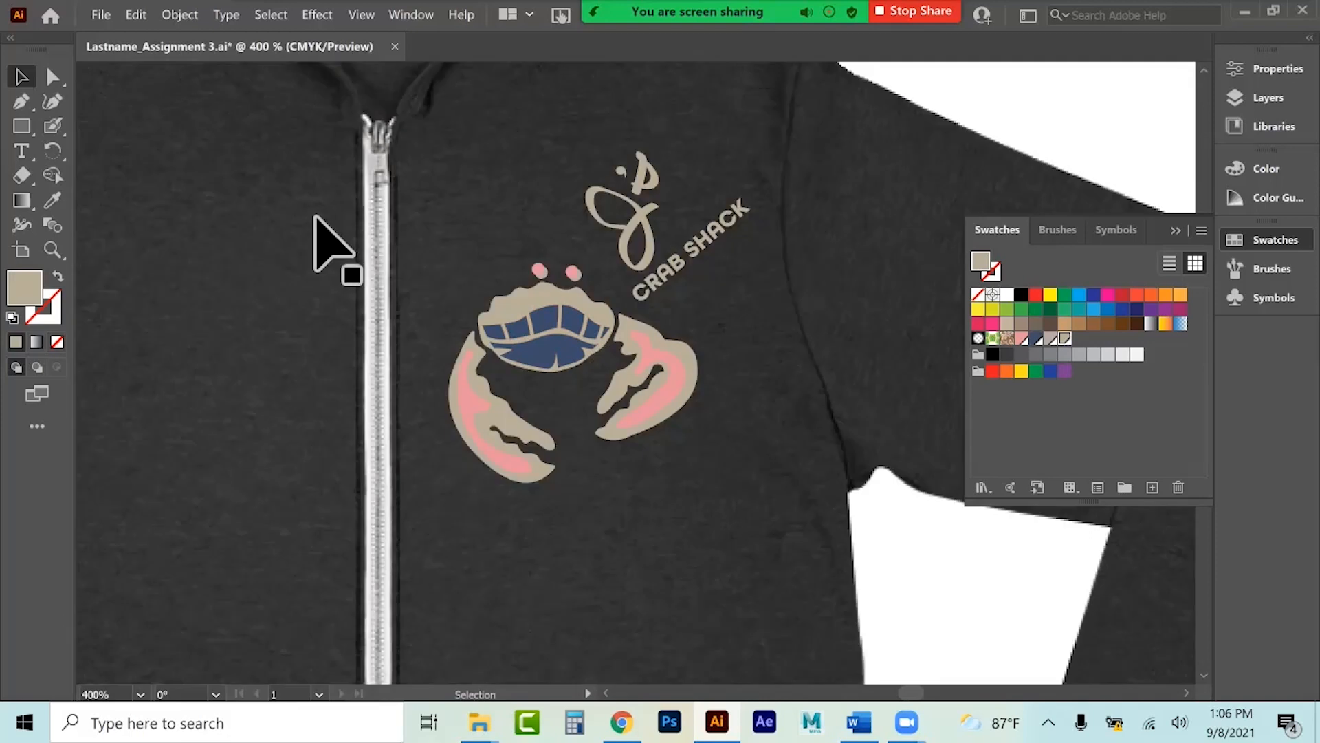
Make Layer 3, which holds the hoodie image, the active layer.
key("ctrl+minus")
key("ctrl+minus")
key("ctrl+minus")
key("ctrl+minus")
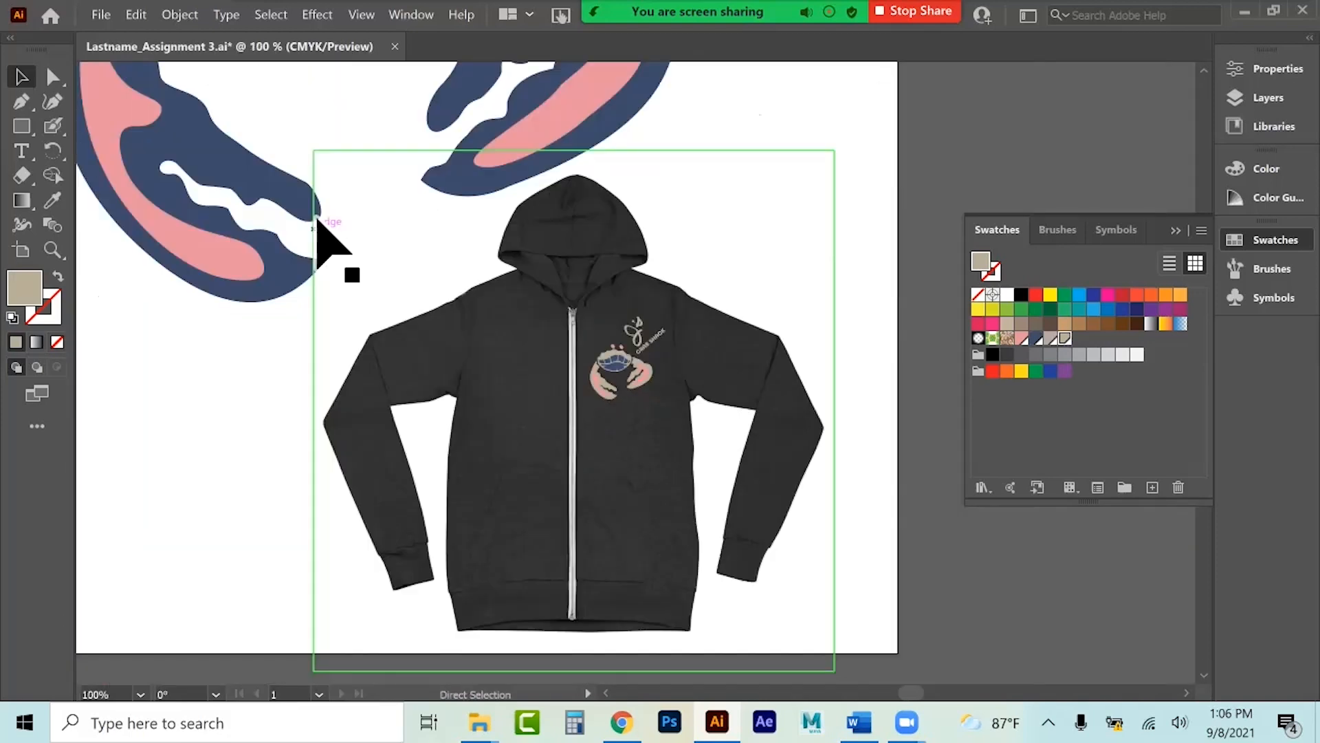
key("ctrl+0")
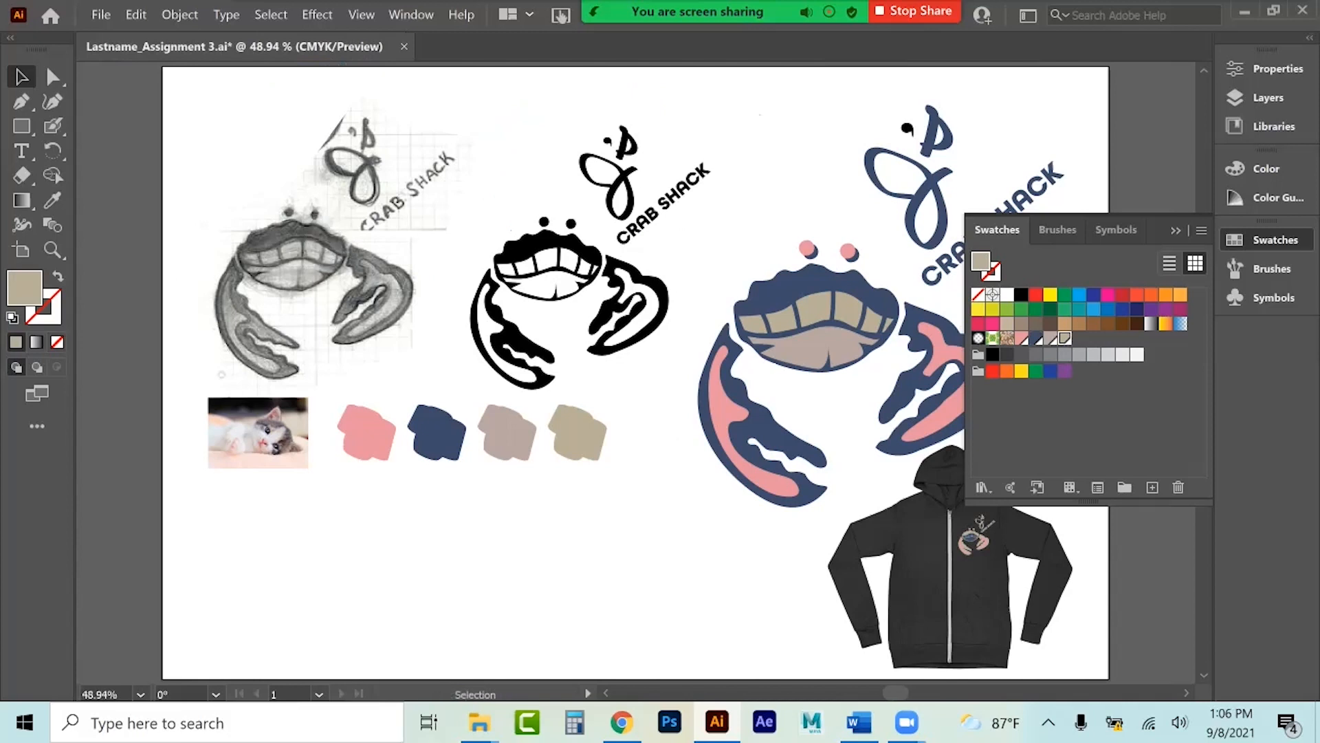
left_click(1176, 230)
left_click(1267, 98)
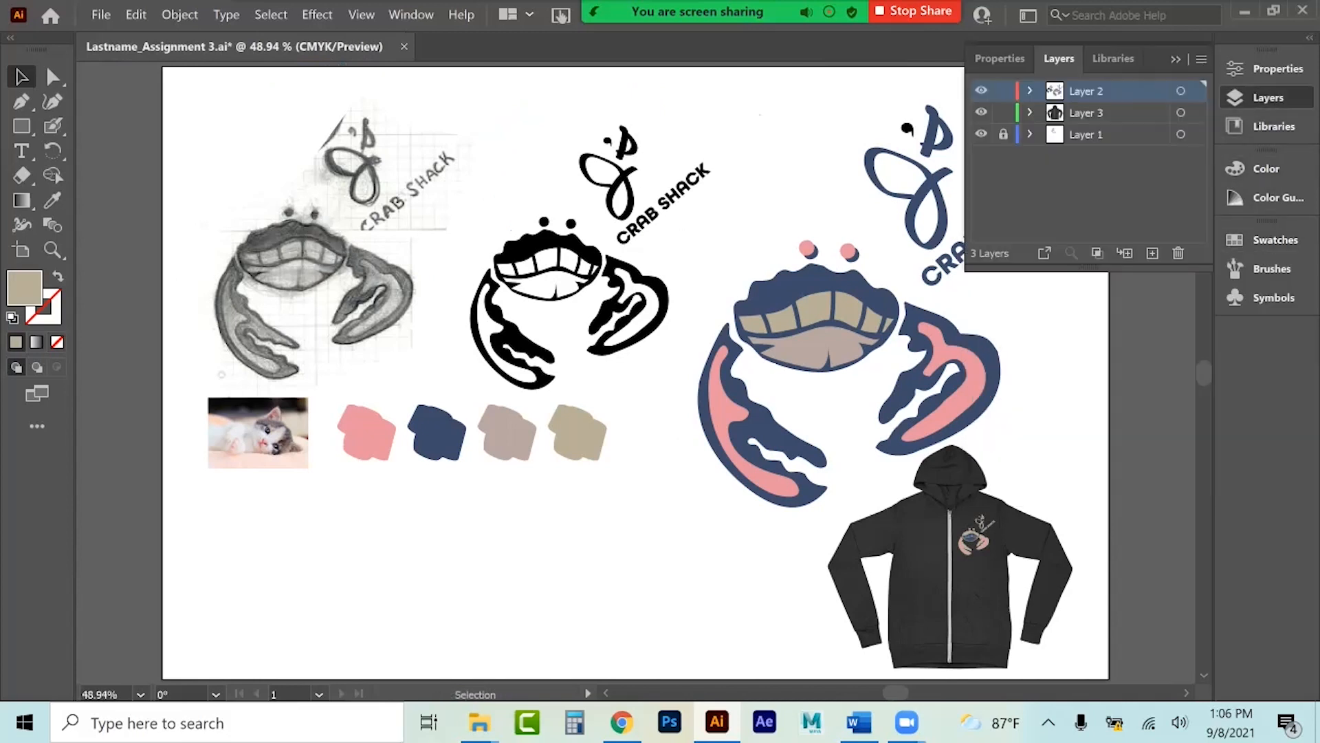
left_click(1087, 112)
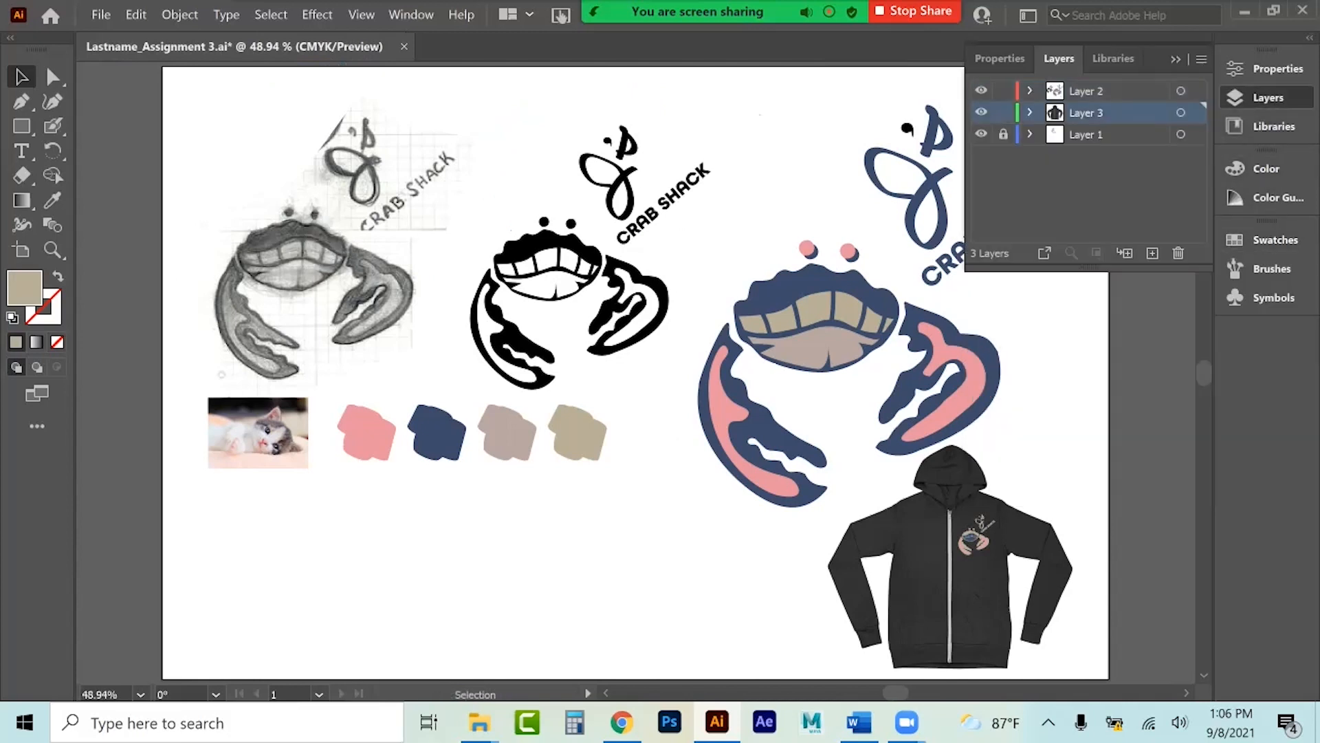
Place the mask image from the Assignment 3_Illustrator folder on the artboard, below the kitten photo.
left_click(101, 14)
left_click(130, 316)
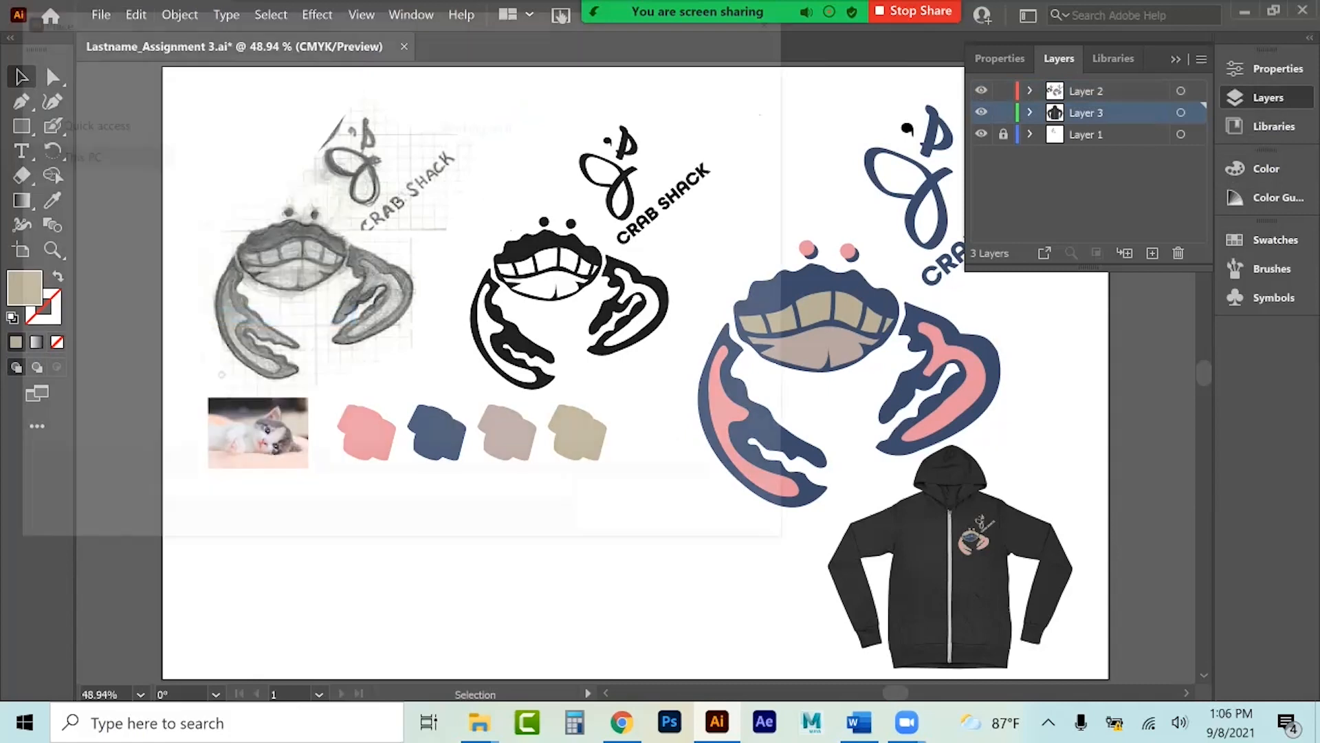
scroll(413, 247, "down", 5)
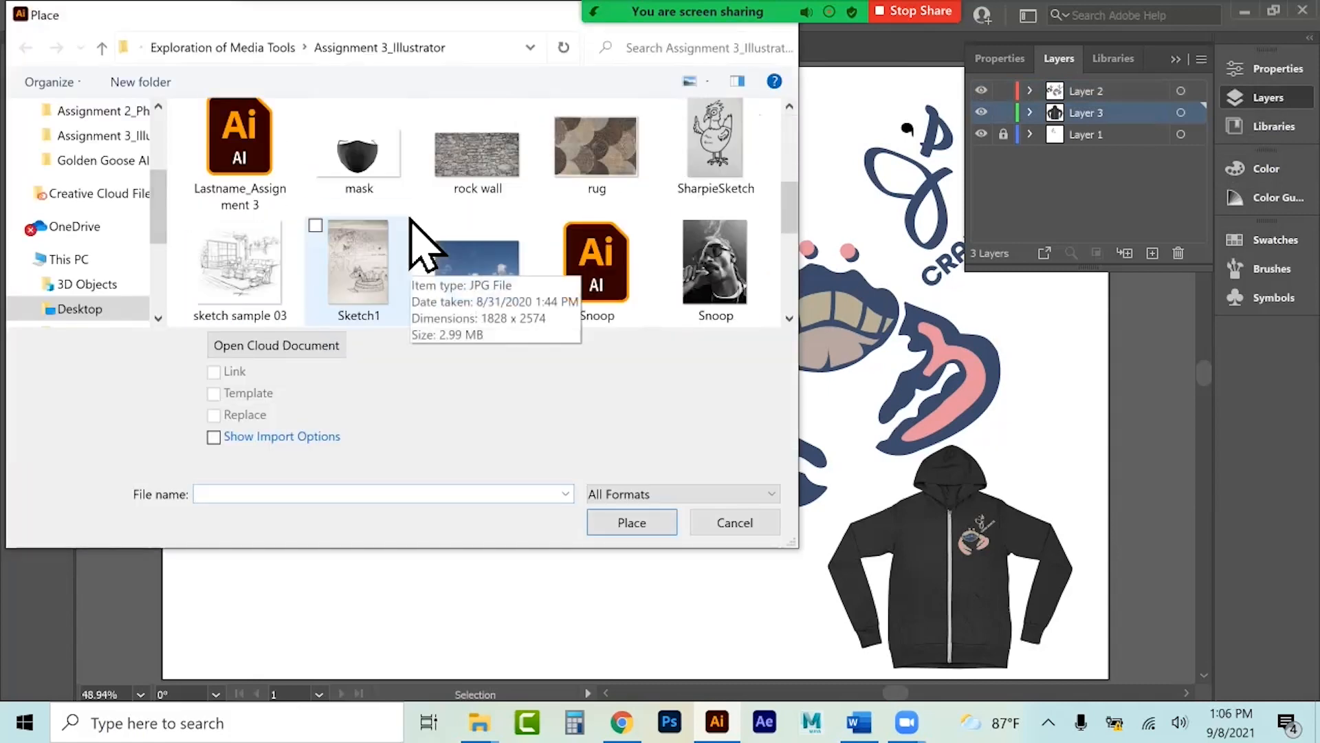
left_click(367, 173)
double_click(367, 174)
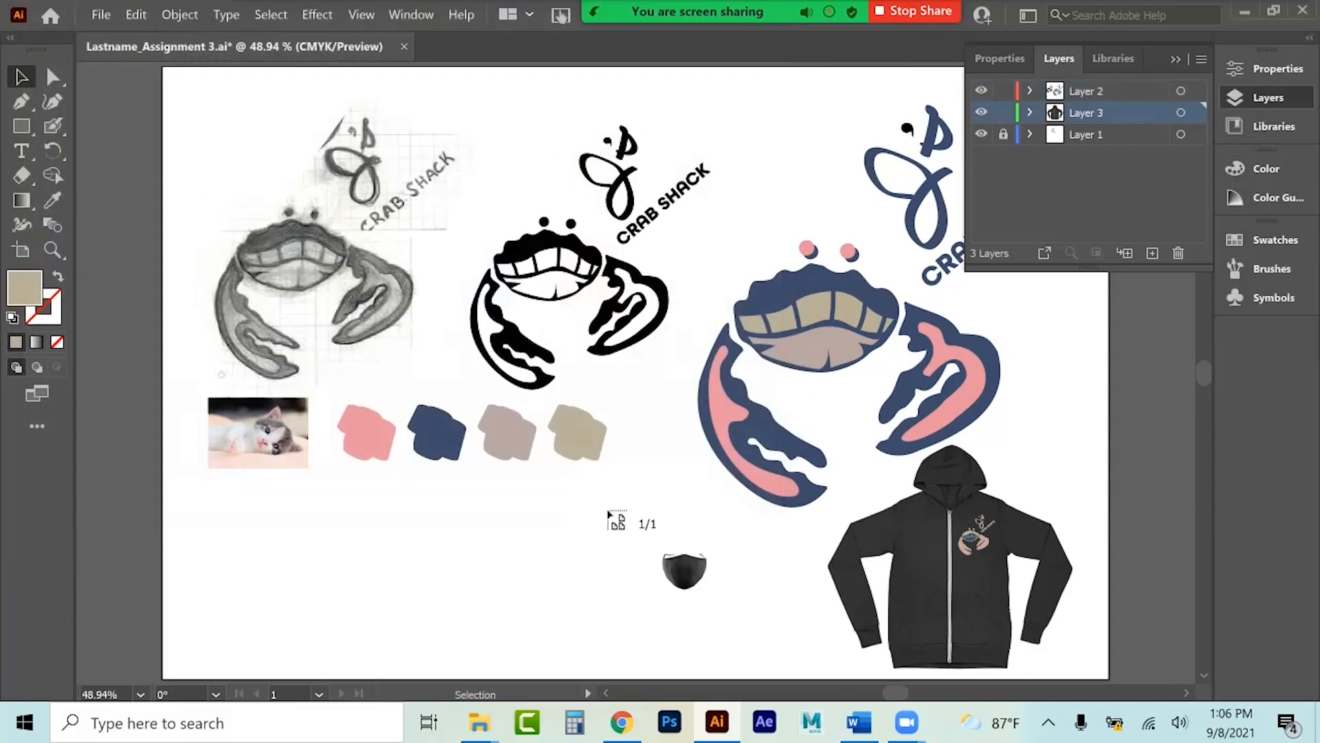
left_click(234, 497)
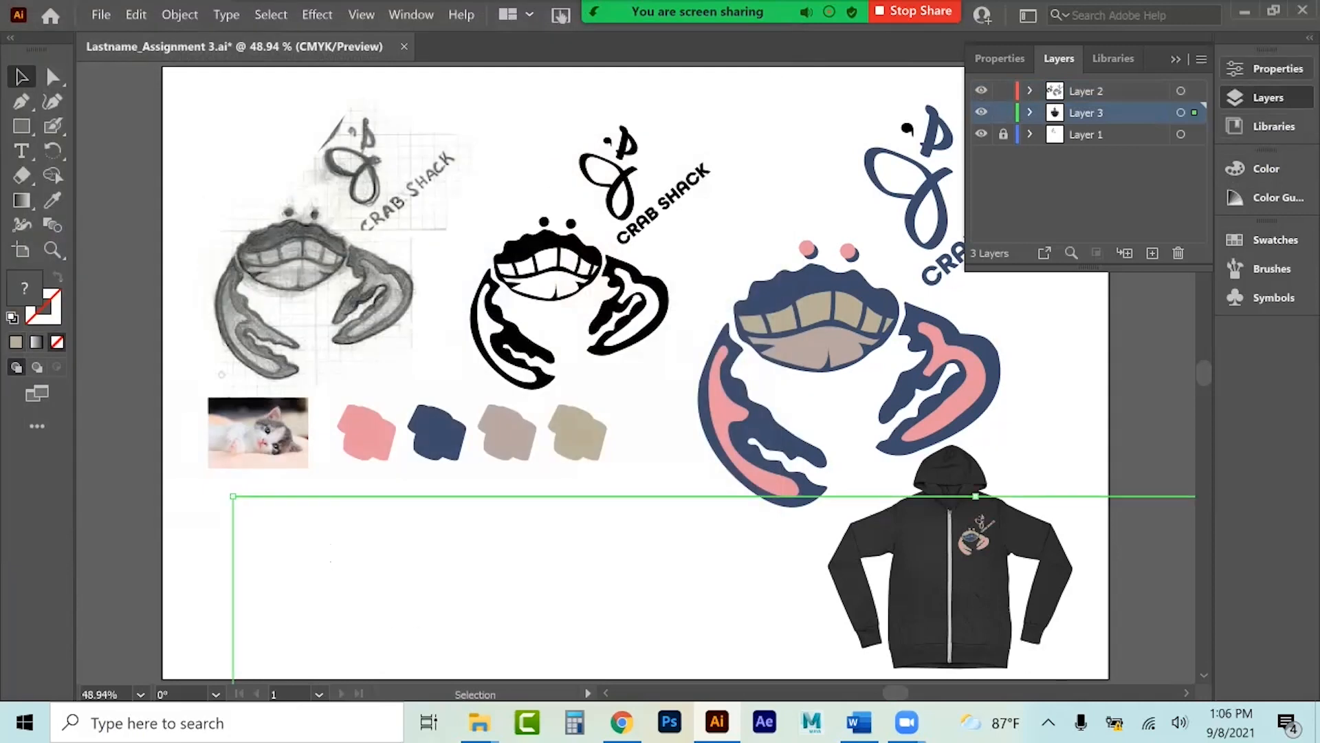
Scale the placed mask image proportionally to 5 in wide.
left_click(1135, 149)
key("BackSpace")
key("BackSpace")
key("BackSpace")
type("5")
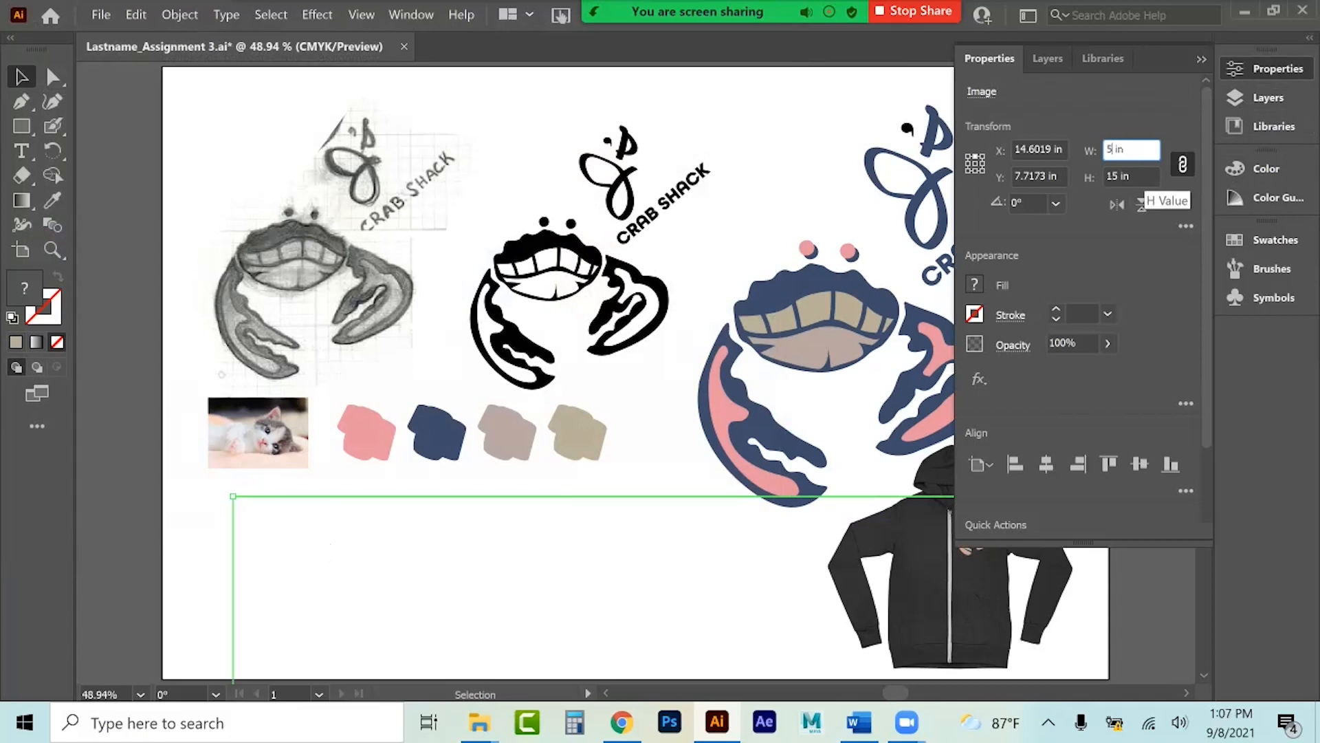
key("Return")
Move the mask image below the kitten photo at the artboard's lower-left corner, enlarge it proportionally, and deselect it.
left_click_drag(994, 543, 257, 529)
left_click_drag(397, 609, 525, 613)
left_click_drag(342, 527, 342, 520)
left_click(1201, 59)
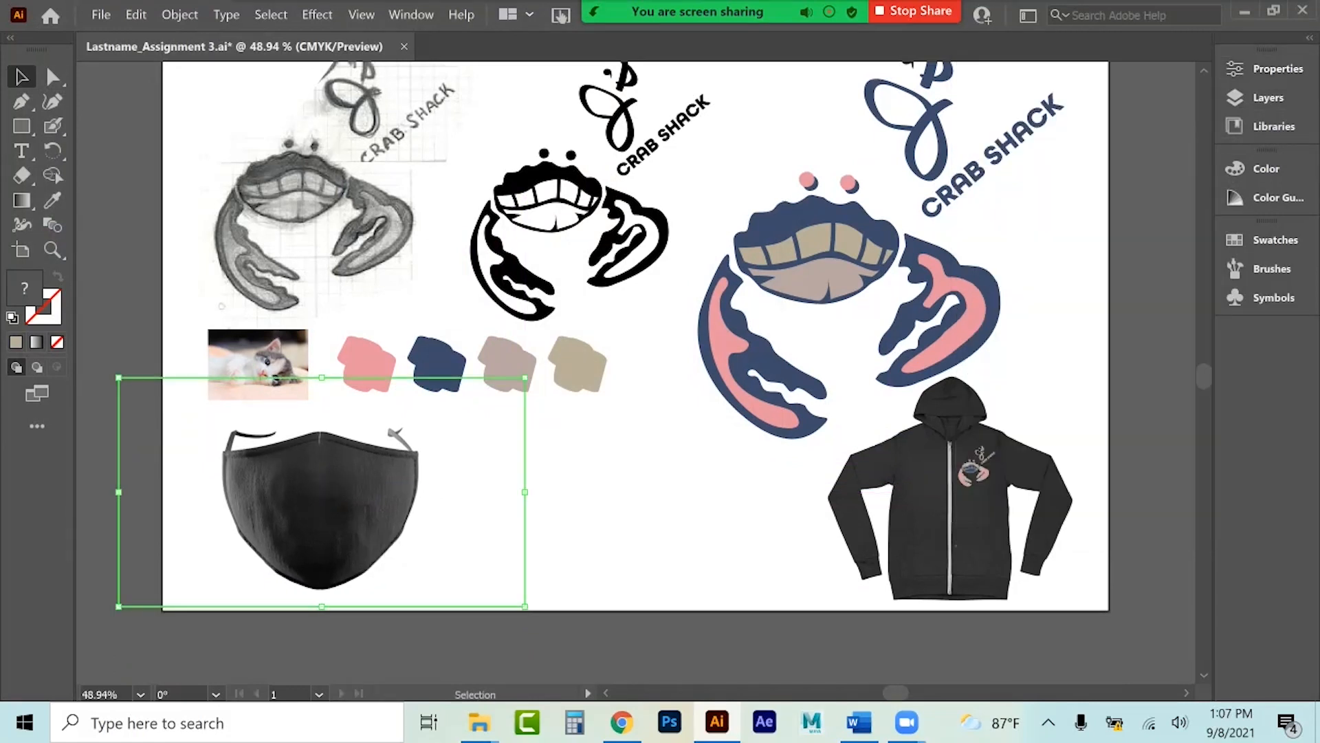
key("ctrl+shift+a")
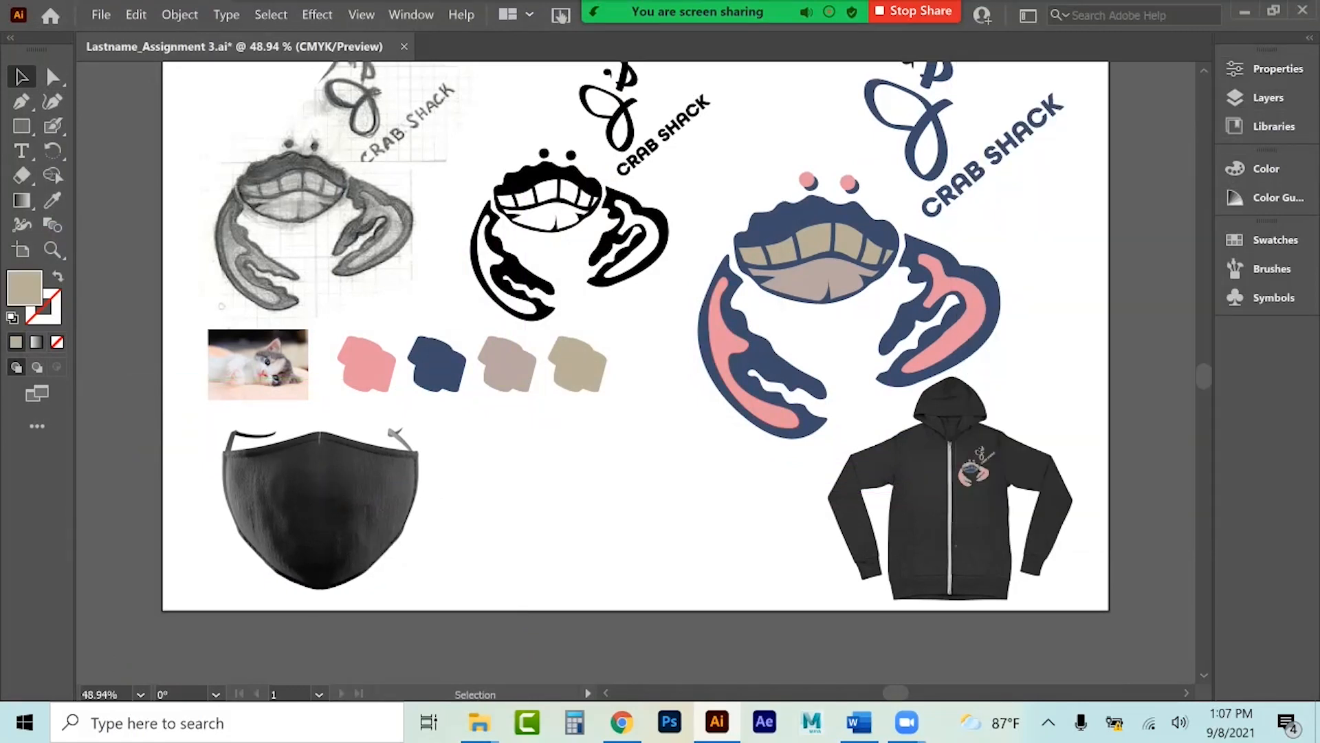
Lock Layer 3 and paste a copy of the recoloured crab logo from the hoodie's chest.
left_click(1238, 98)
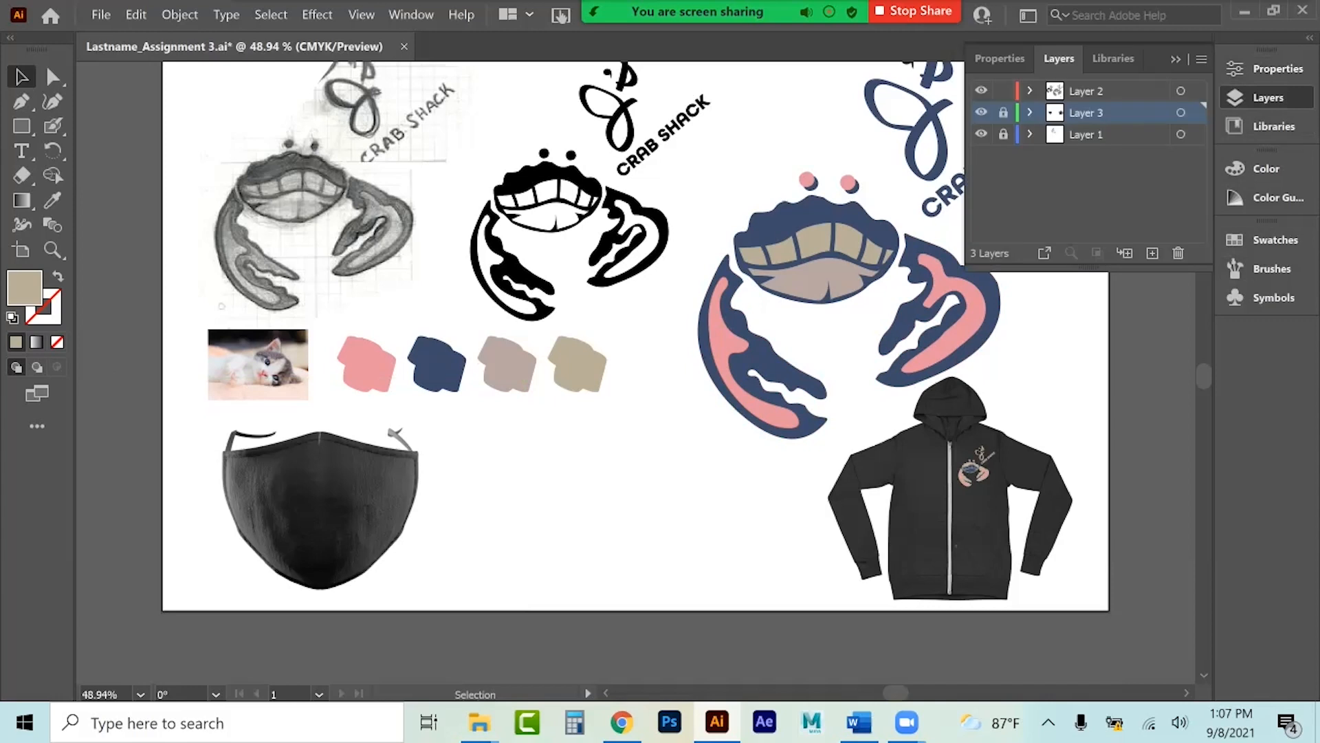
left_click(971, 468)
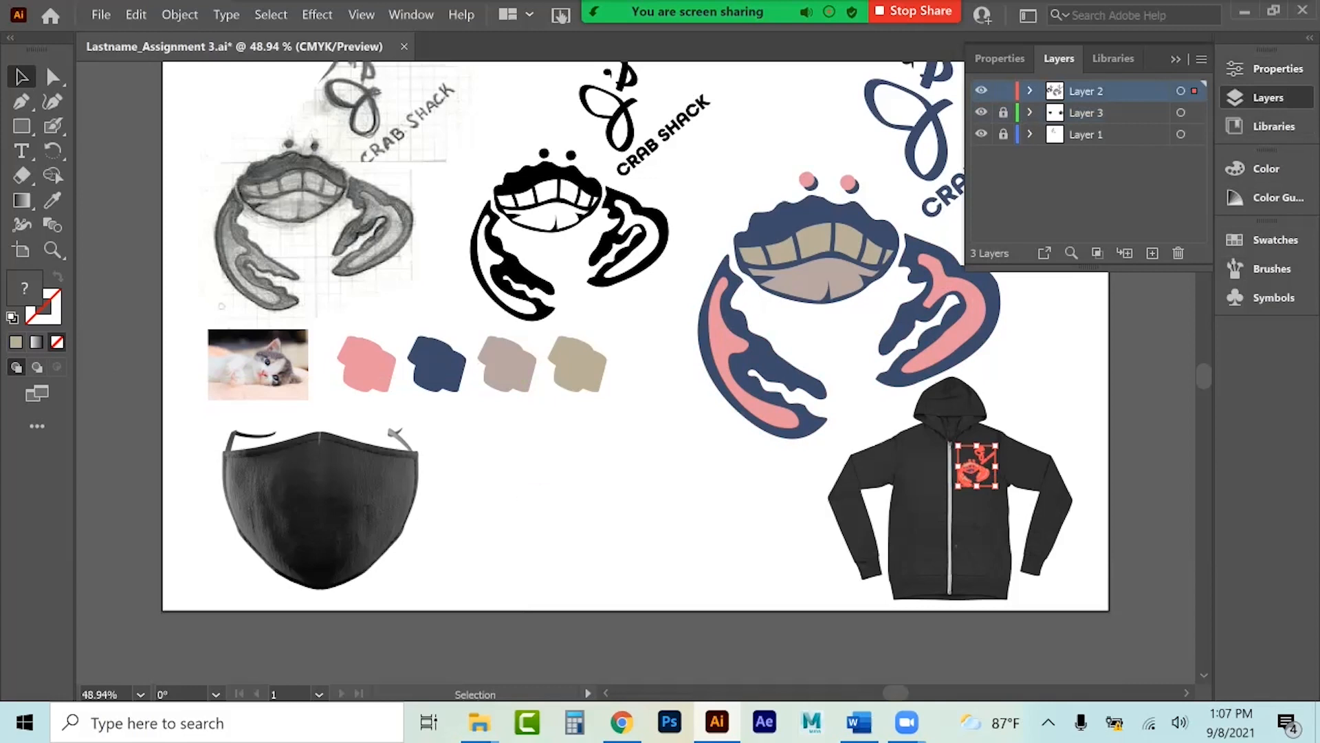
key("ctrl+v")
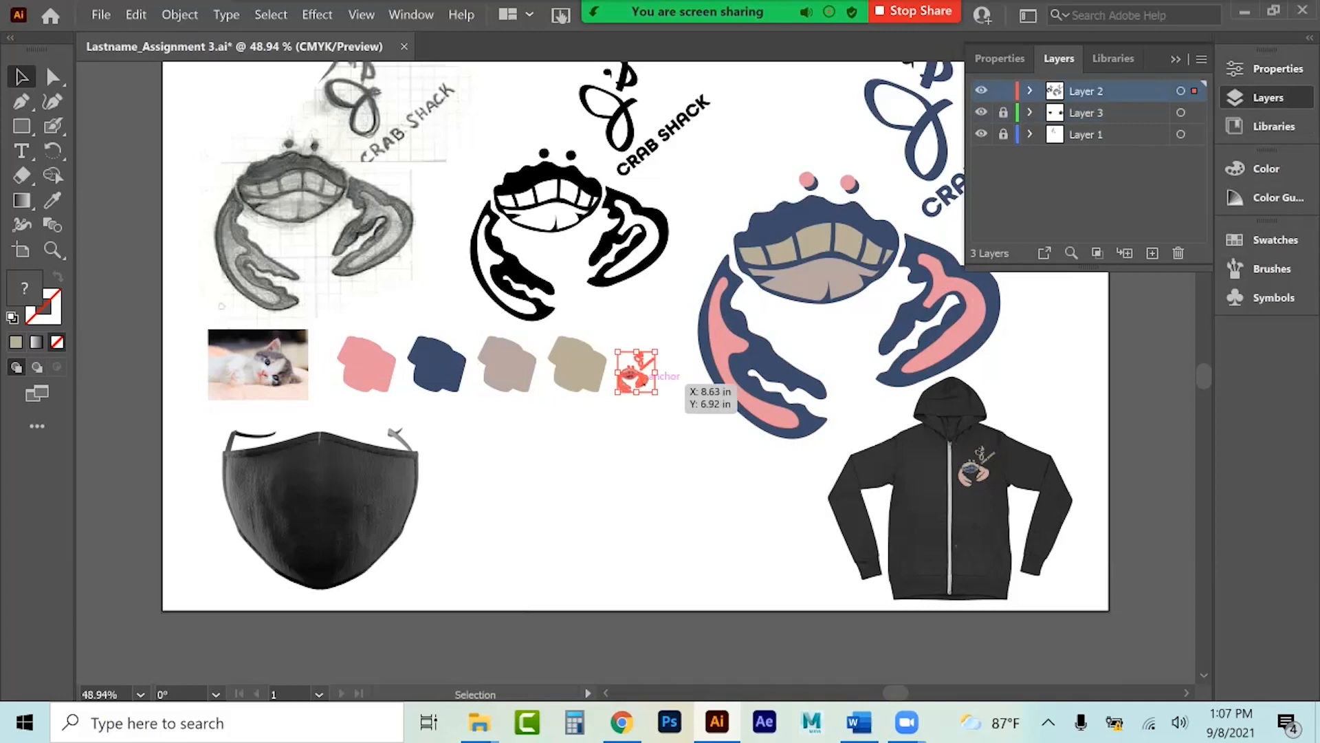
Resize the pasted logo to fit the mask, position it around the middle of the mask, and deselect it.
left_click_drag(655, 392, 839, 547)
left_click_drag(685, 460, 359, 456)
left_click_drag(448, 355, 376, 469)
left_click_drag(311, 512, 330, 516)
left_click(475, 526)
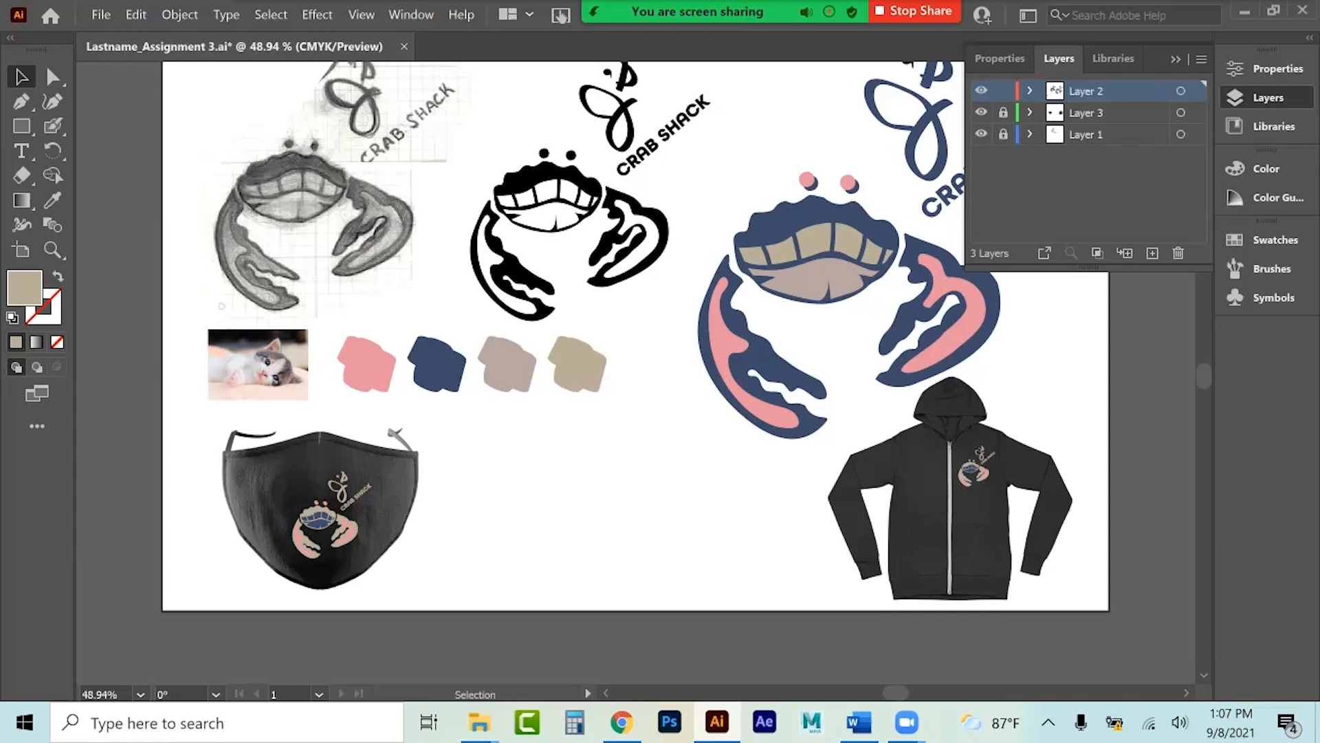
Add text beside the mask with the student's full name and "- Exploration of Media Tools", then a second line "Assignment 3 - Vector Graphics".
left_click(21, 150)
left_click(465, 489)
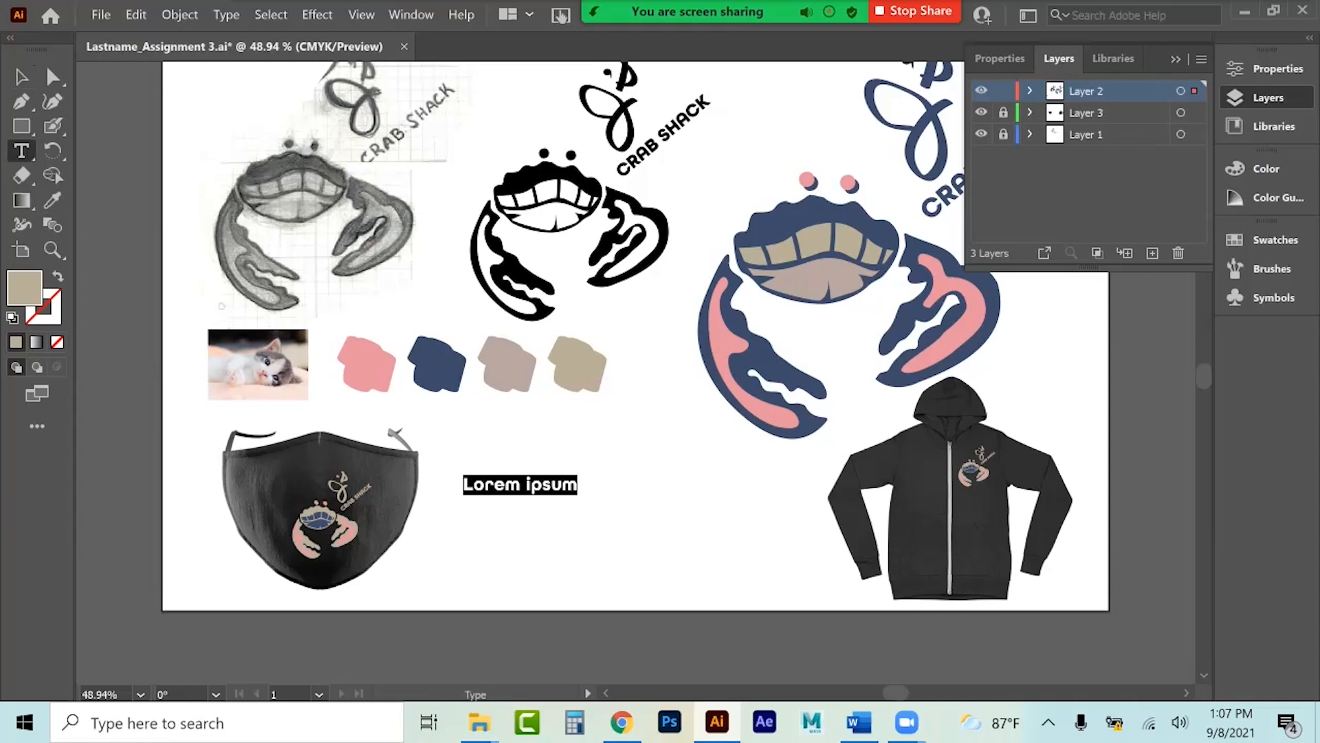
type("Simeon")
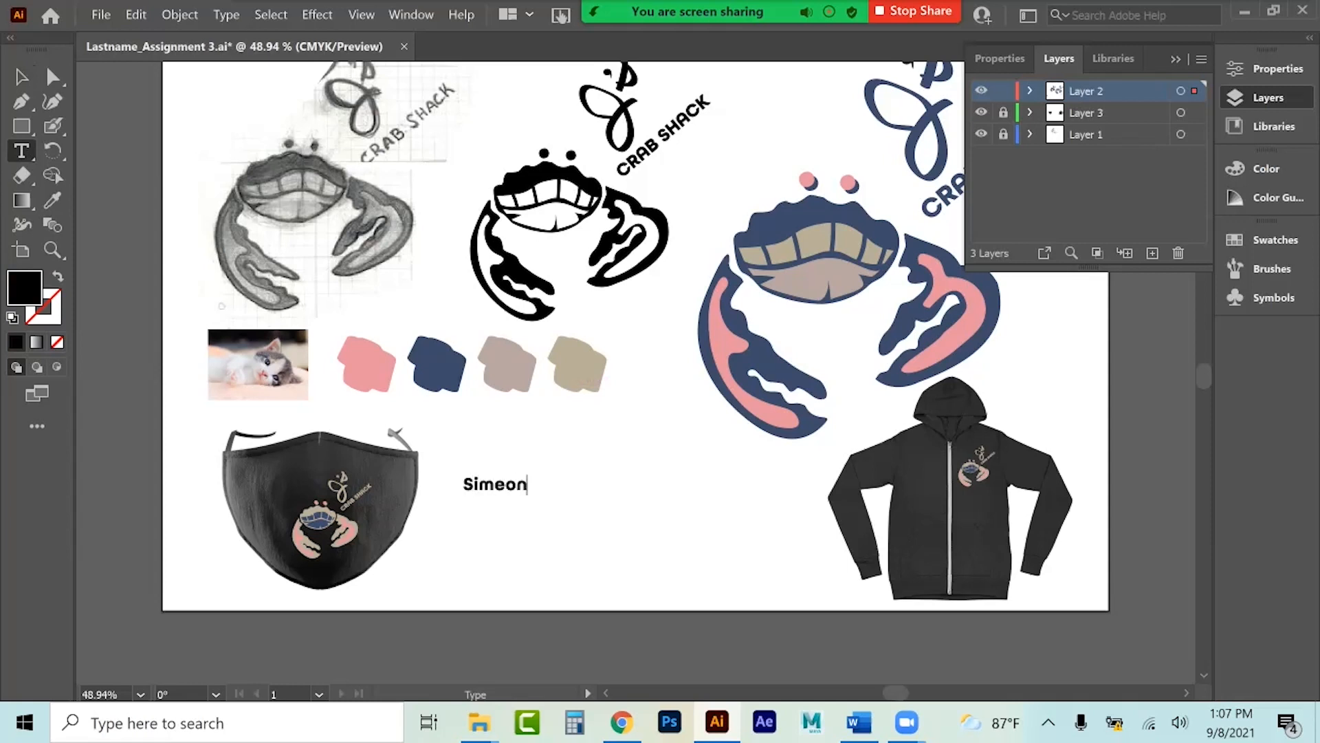
type(" Liebman - Exploration of ")
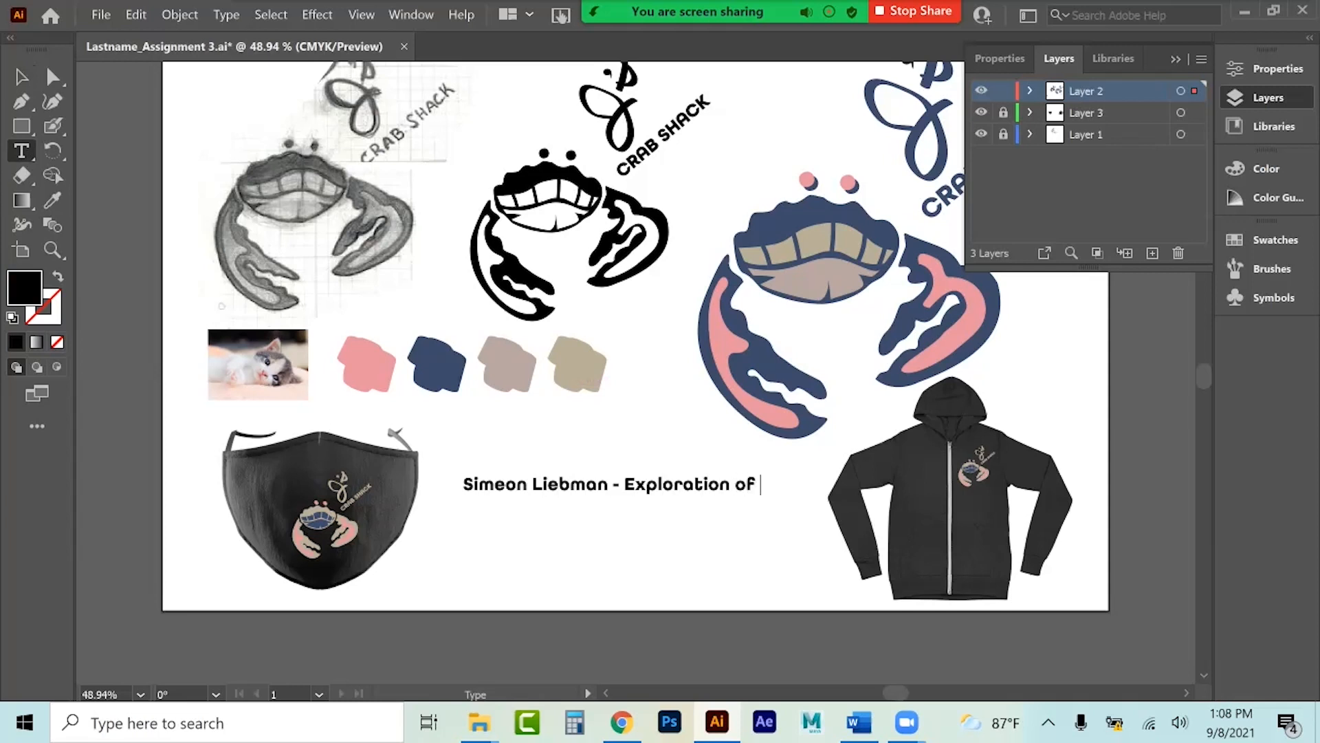
type("Media Tools ")
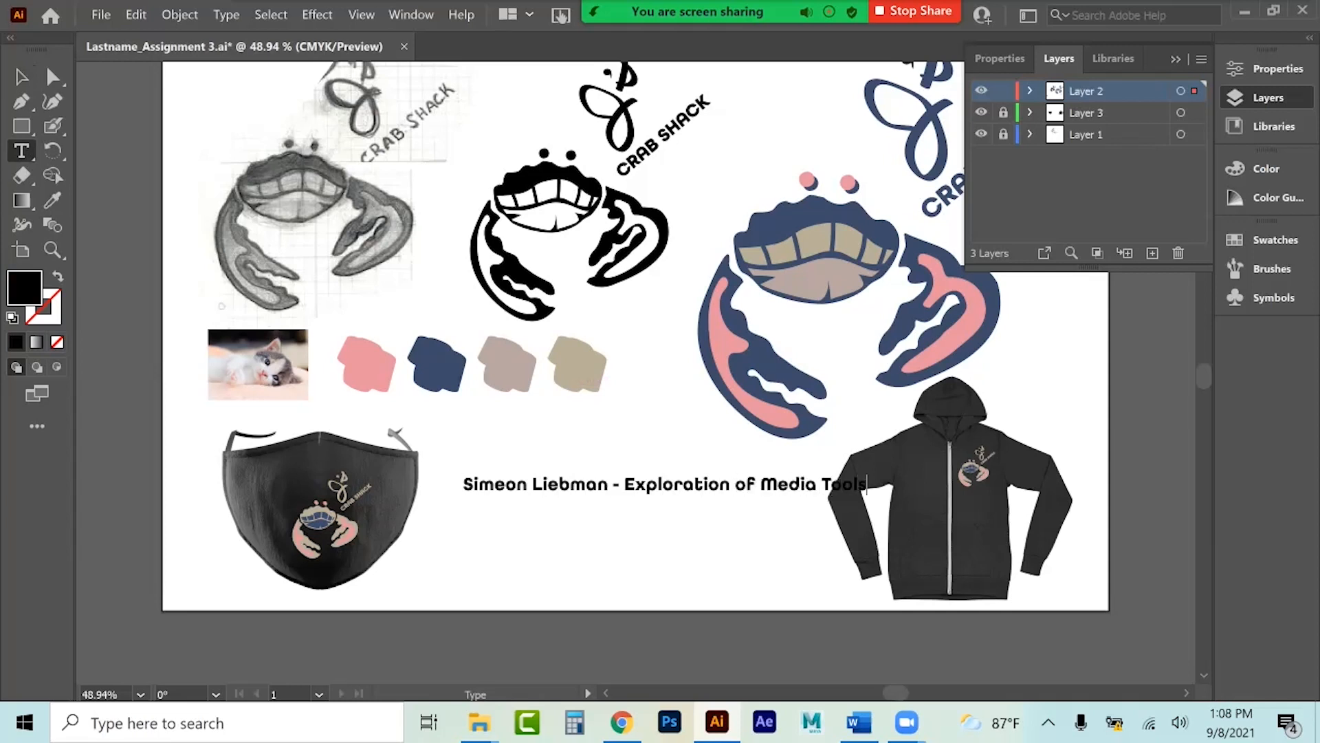
type("Assignment 3 - ")
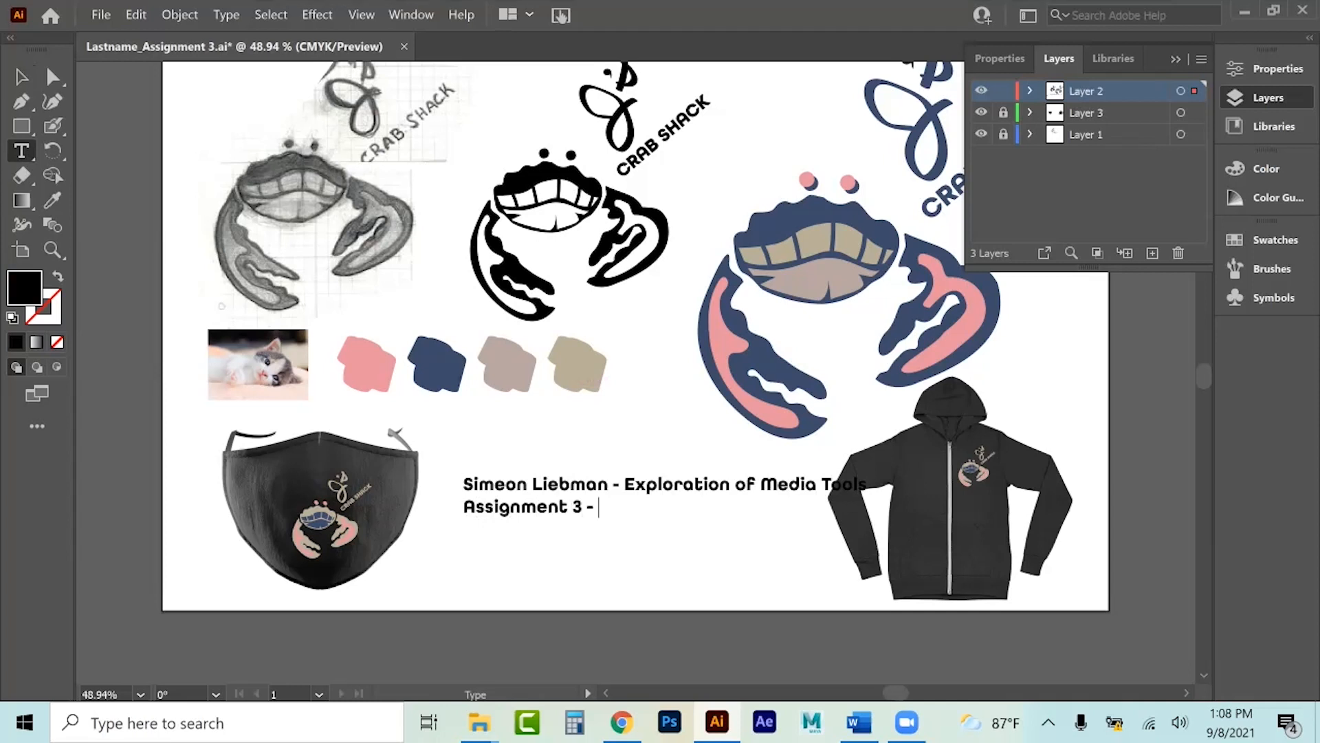
type("Vector Graphics")
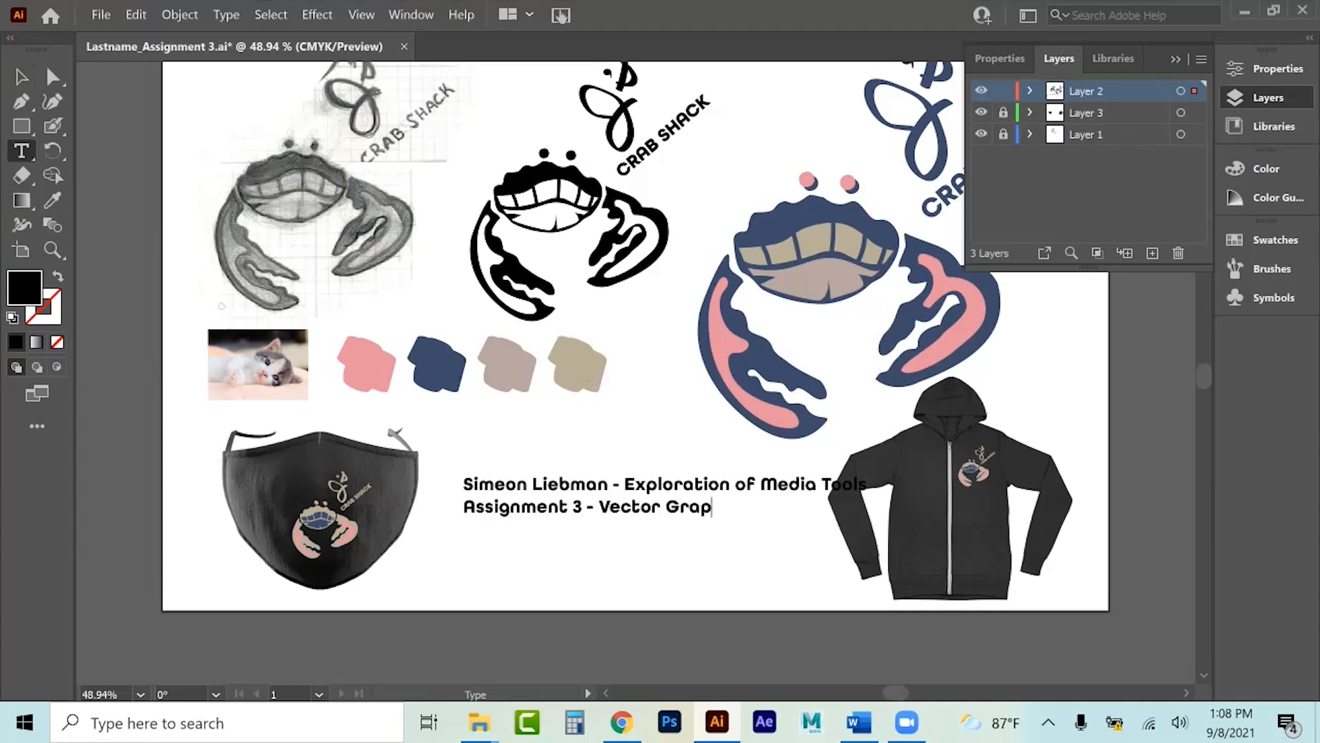
Add a third line to the text reading "Adobe Illustrator CC 2021 - 9/8/21".
key("Return")
type("Adobe ")
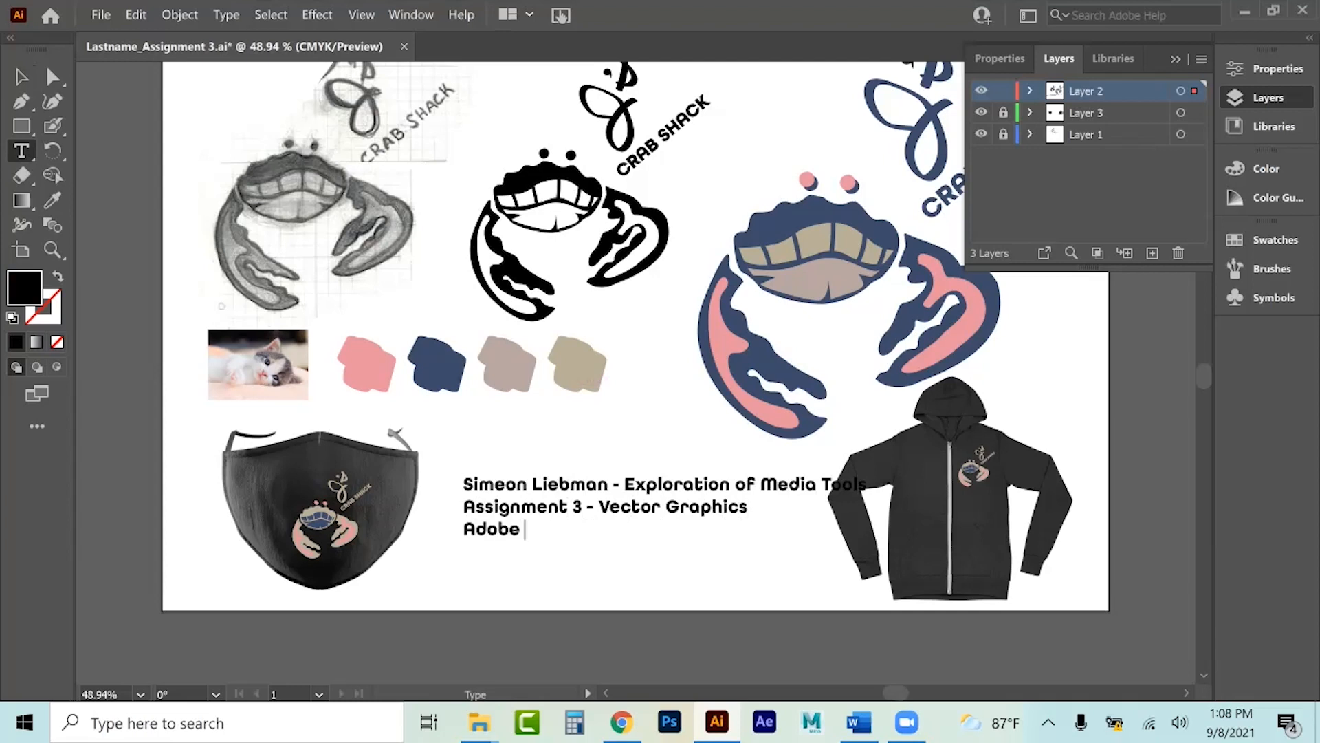
type("Illustrator ")
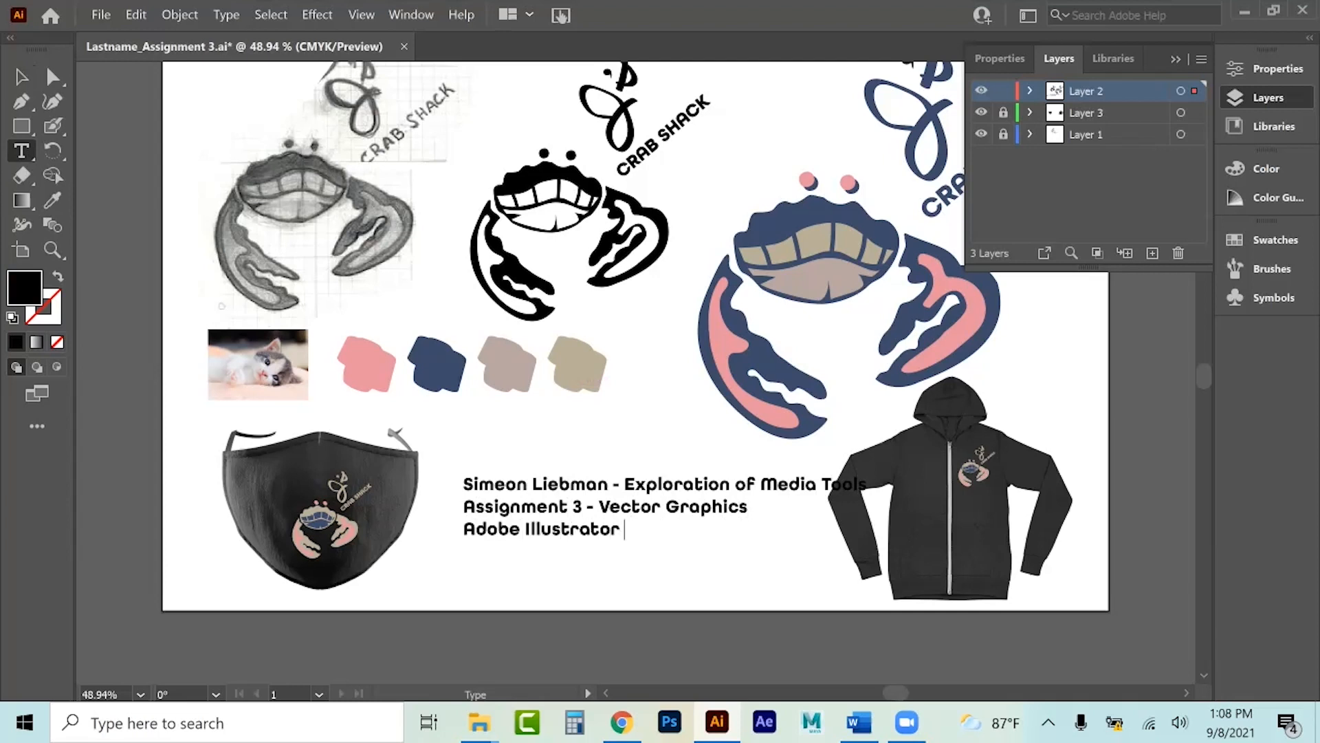
type("CC 2021 - 9/8/")
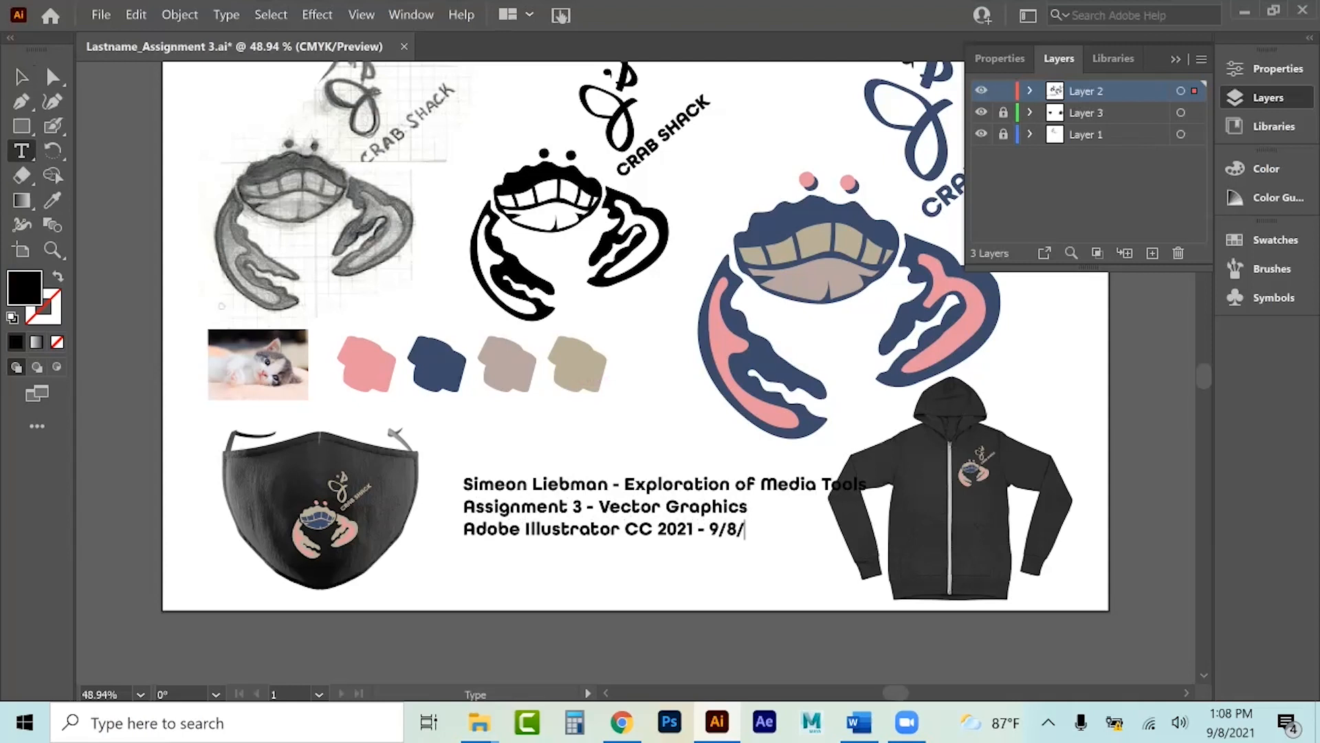
type("21")
Center-align all three lines of the caption text.
key("ctrl+a")
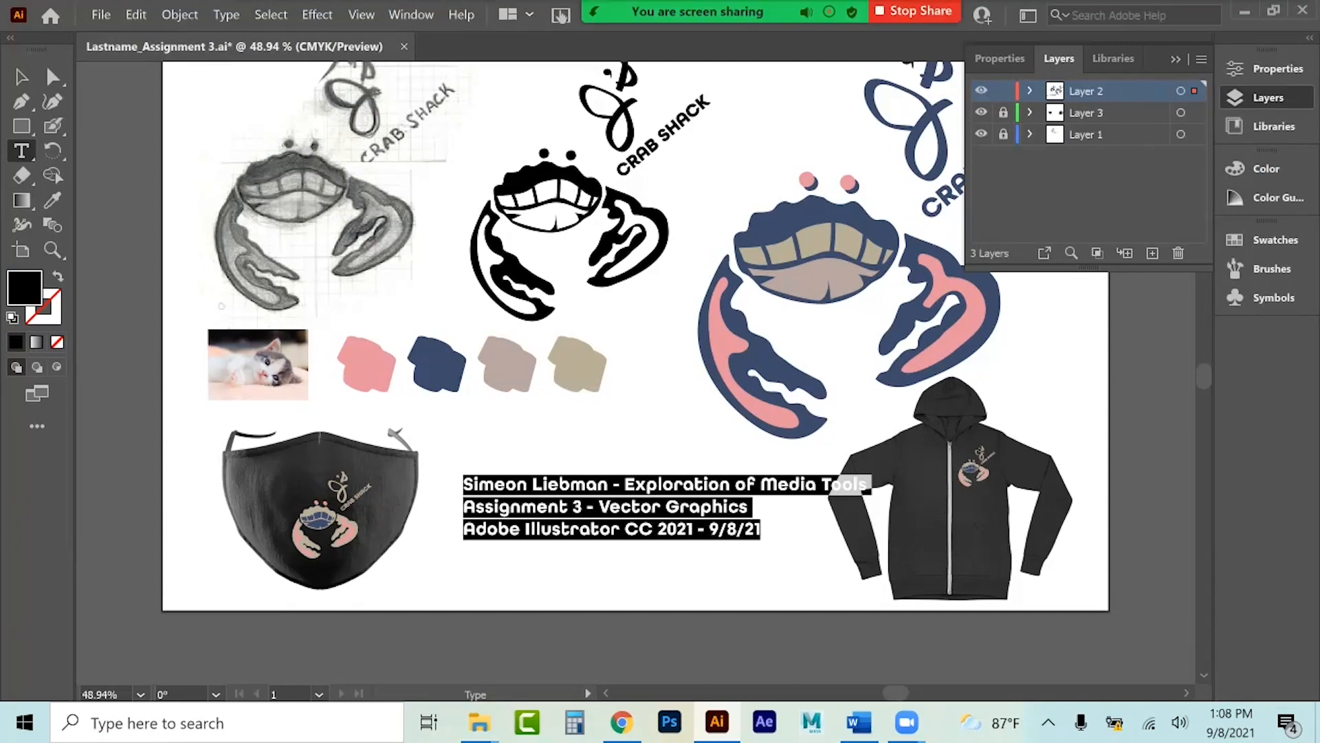
left_click(1268, 69)
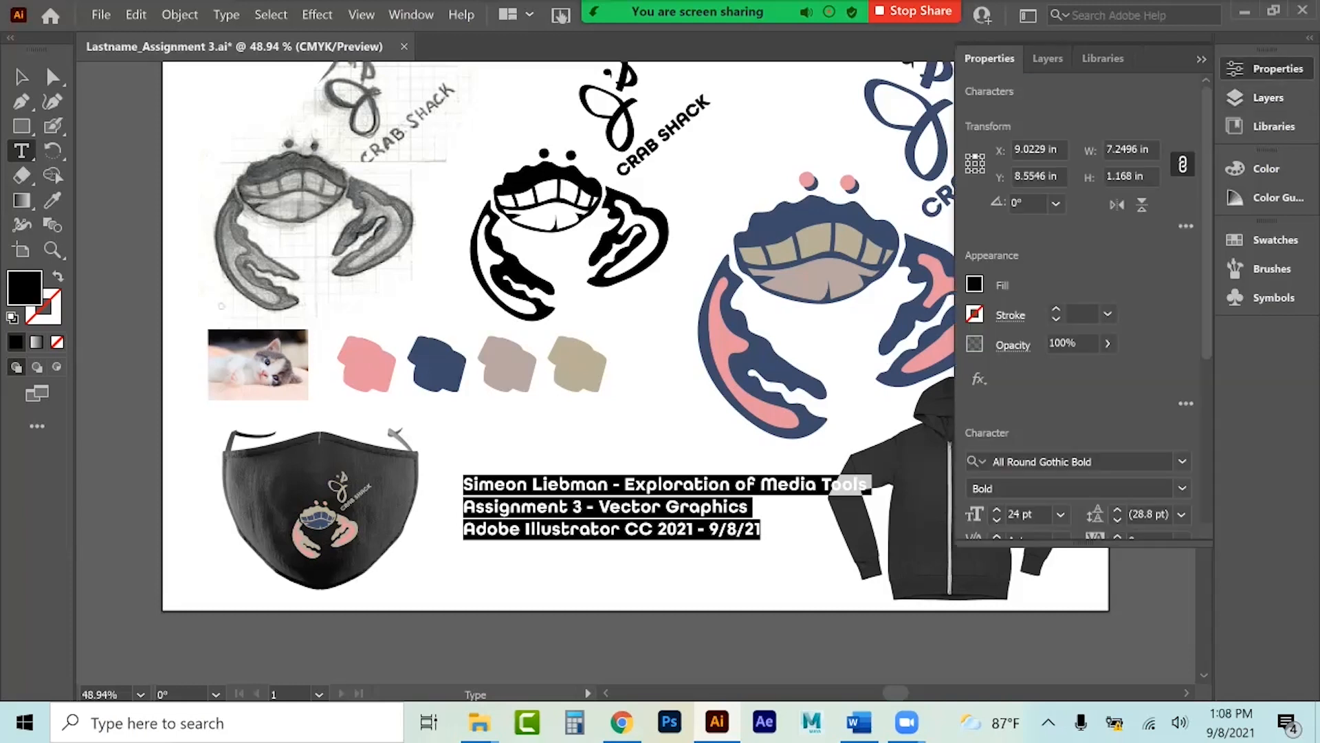
scroll(1083, 309, "down", 3)
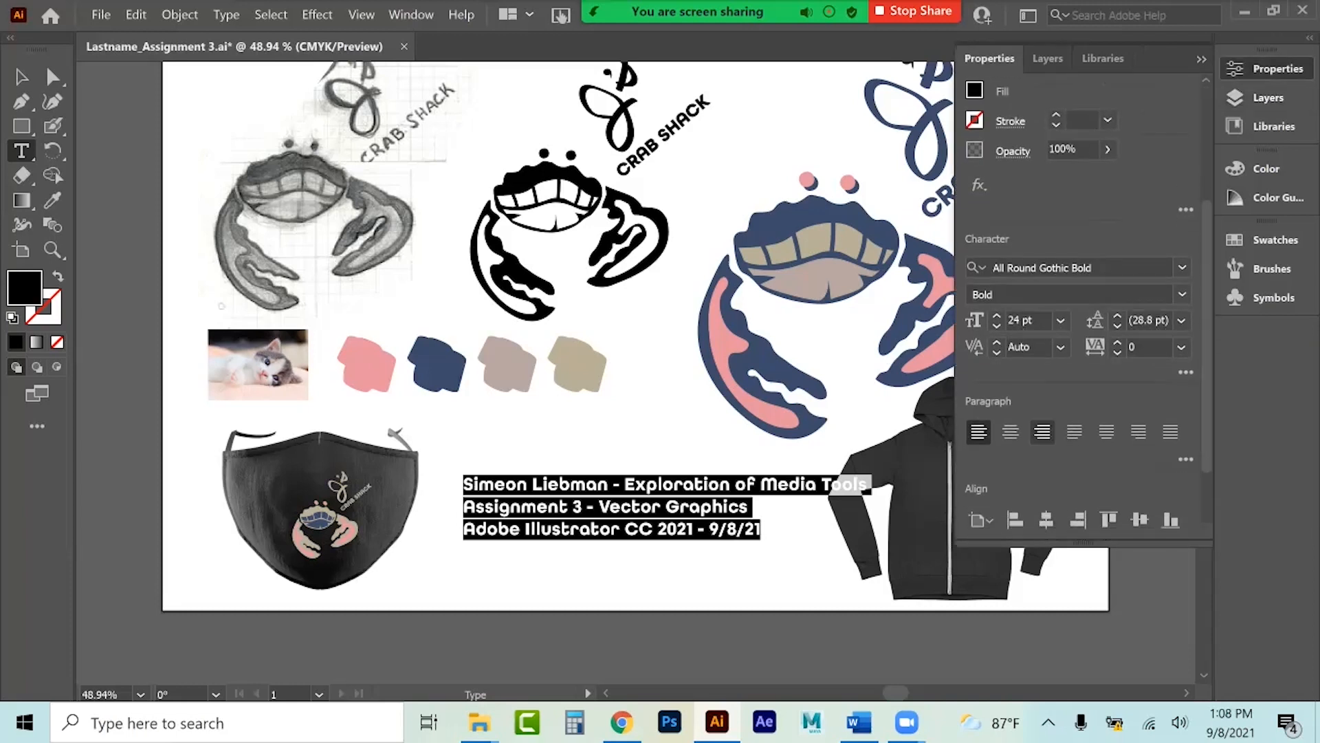
left_click(1011, 432)
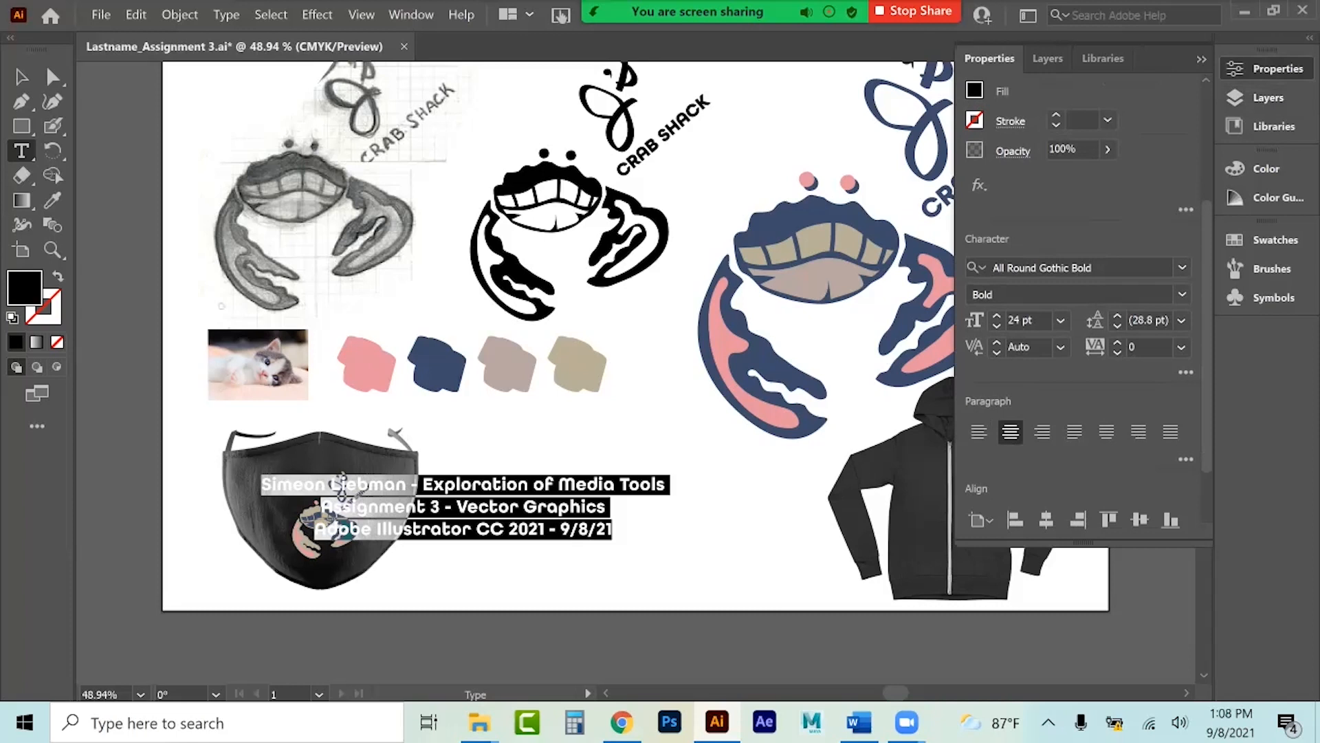
Move the caption between the mask and the hoodie near the artboard's lower edge, deselect it, and save the document.
left_click(1201, 59)
left_click(21, 77)
left_click_drag(553, 489, 717, 533)
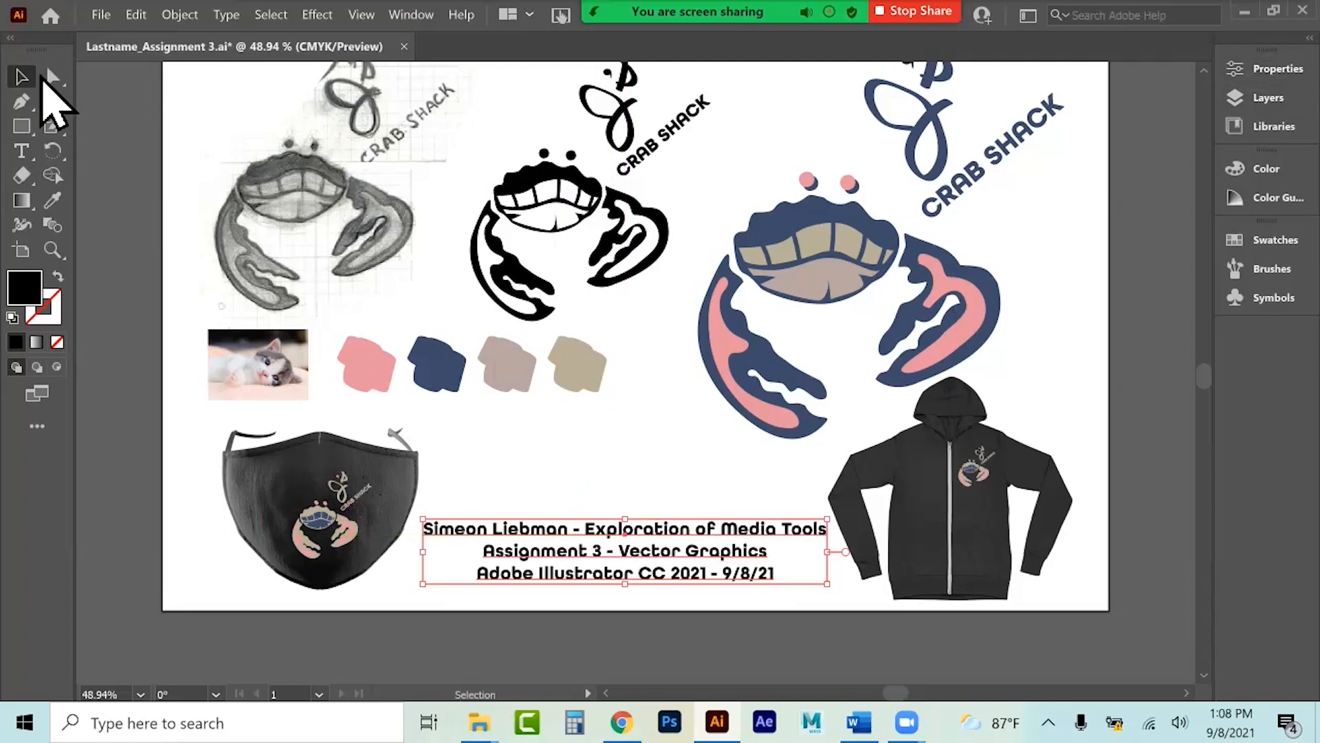
left_click(138, 162)
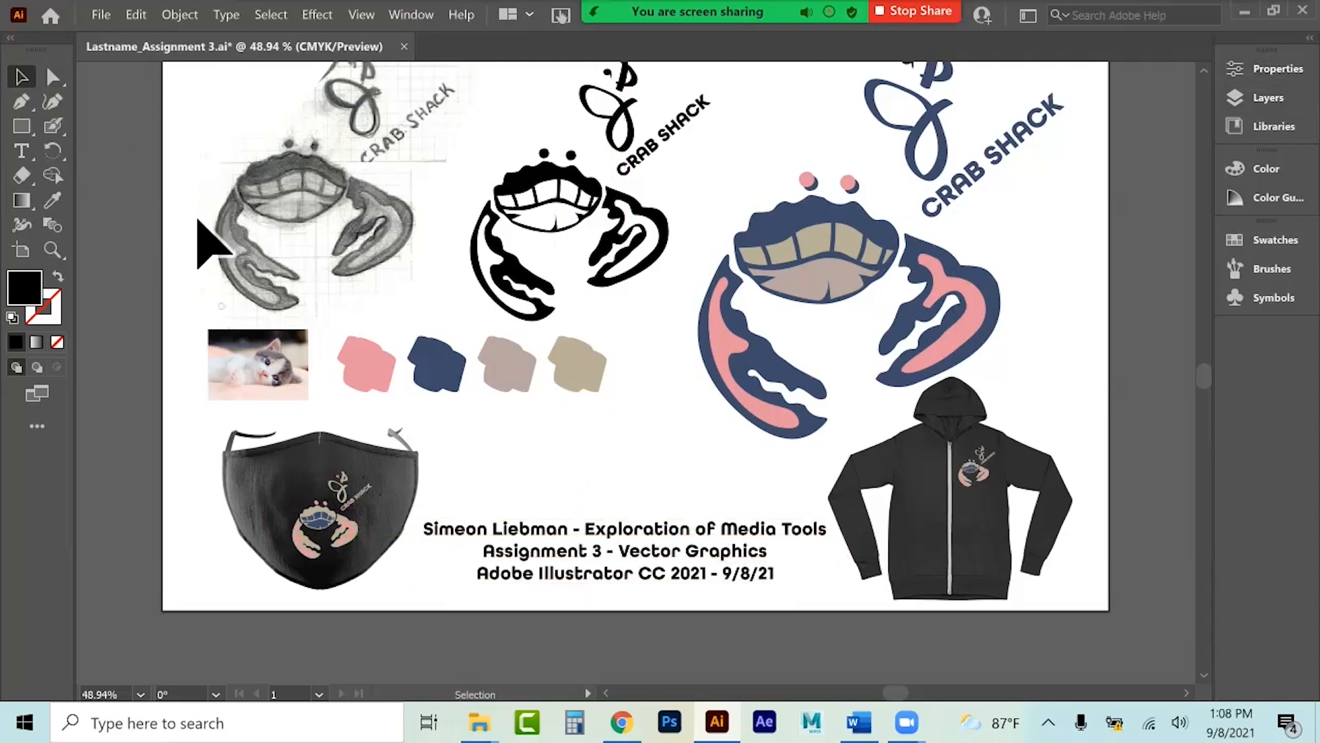
key("ctrl")
key("ctrl+s")
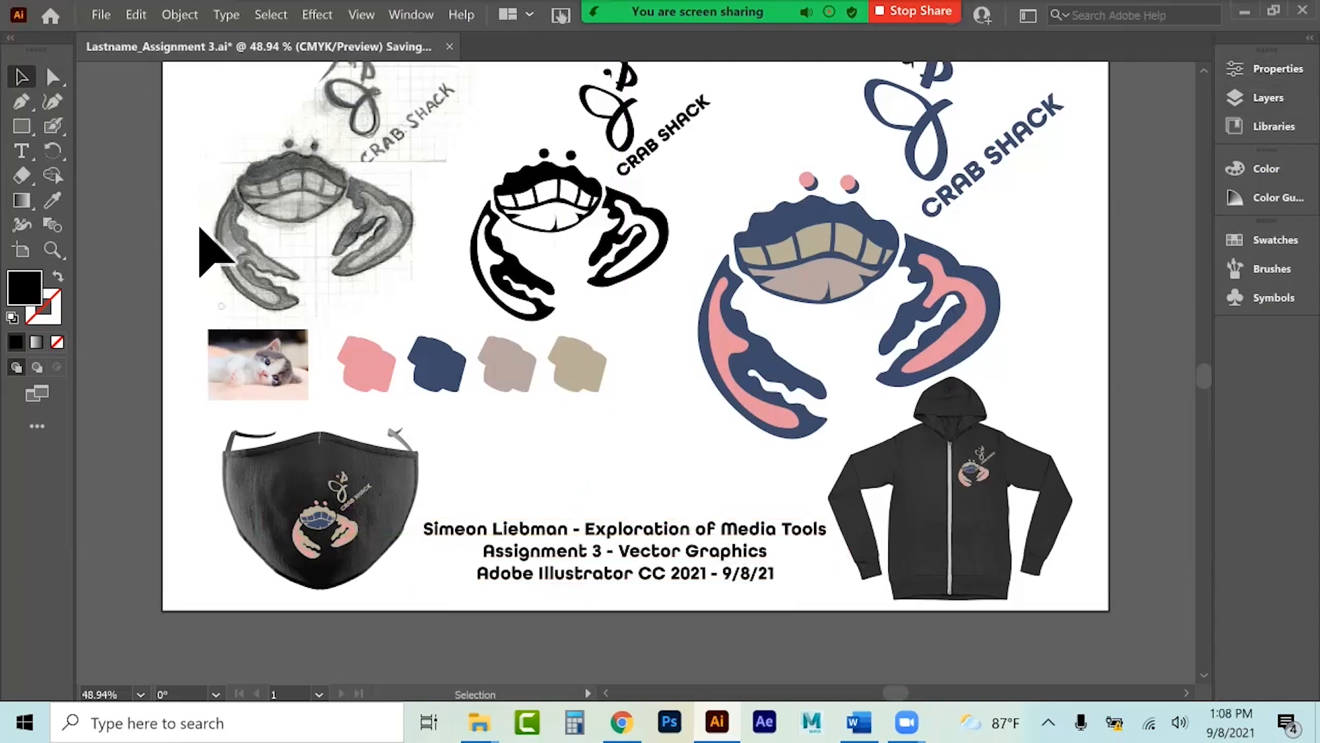
Switch to the browser to check the assignment's CMYK PDF (11 x 17) requirement, and return to Illustrator.
left_click(622, 721)
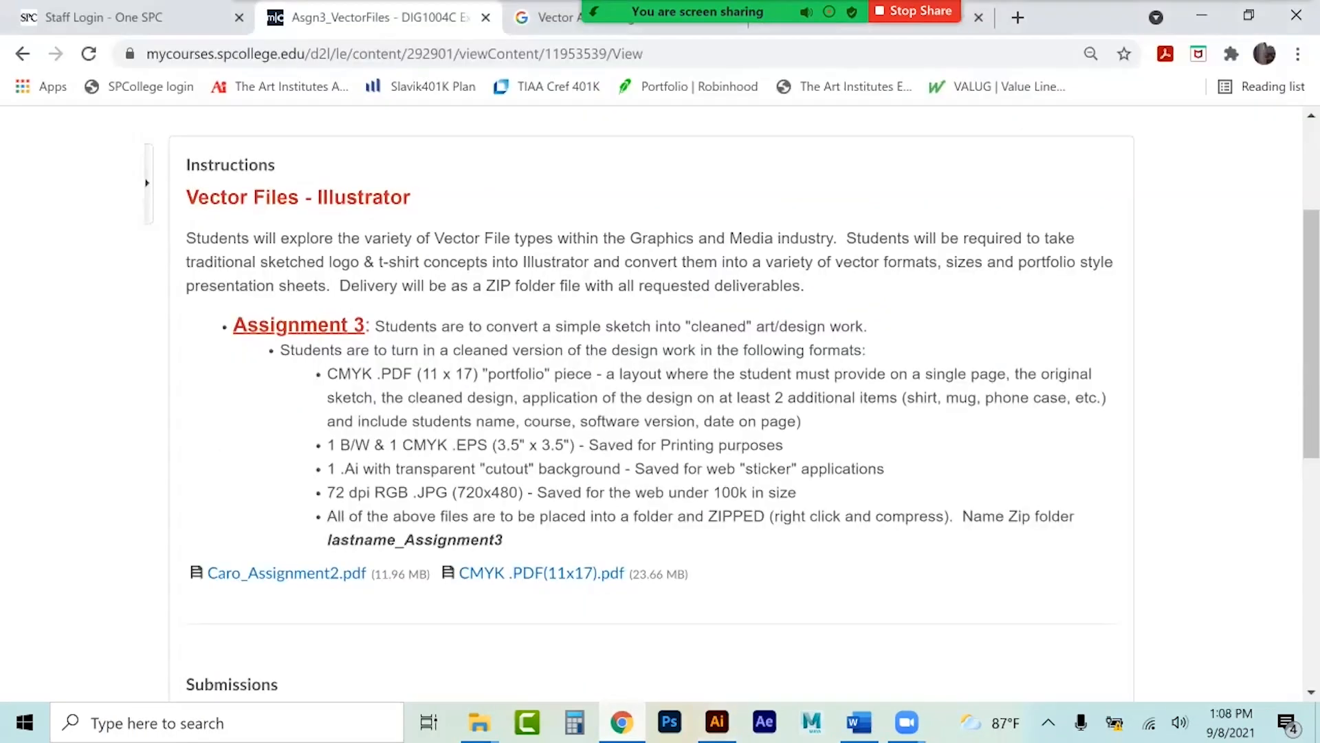
left_click_drag(327, 374, 473, 374)
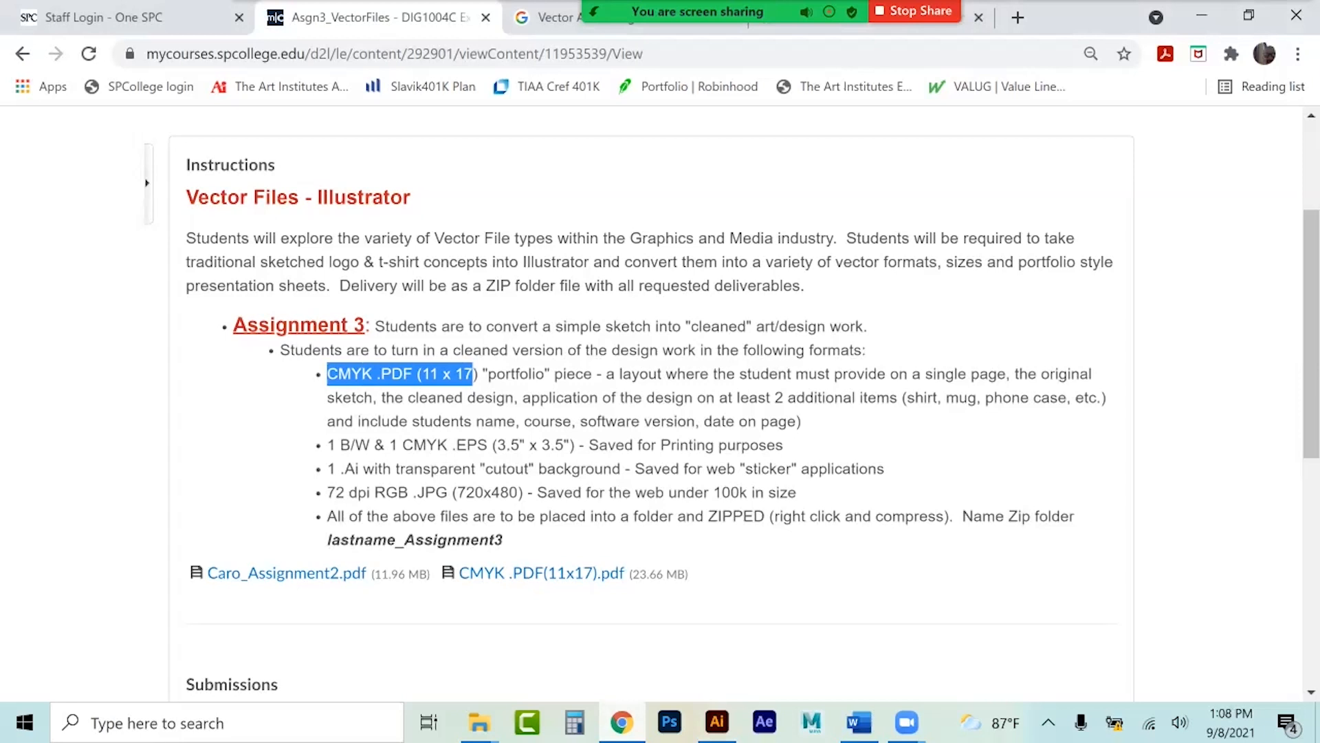
left_click(622, 722)
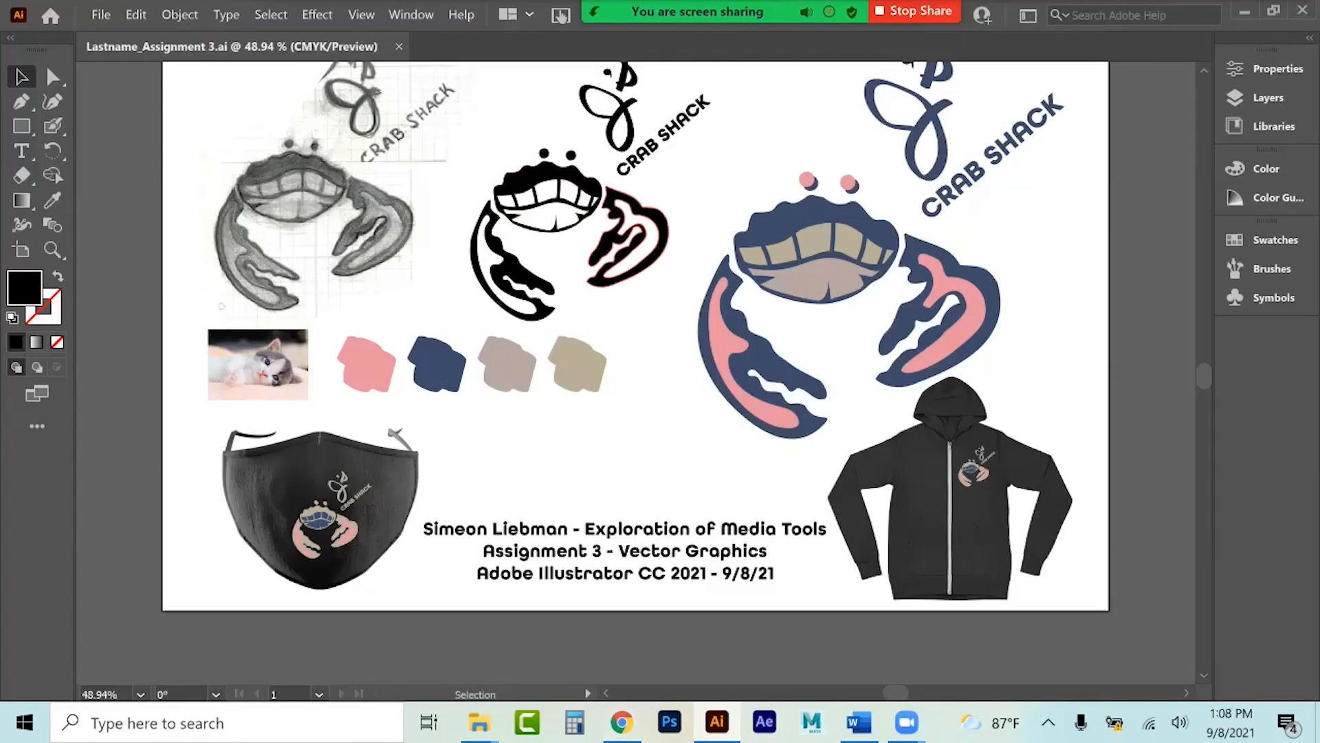
Start saving the portfolio page under a new format, choosing Adobe PDF (*.PDF) as the file type.
scroll(634, 254, "up", 1)
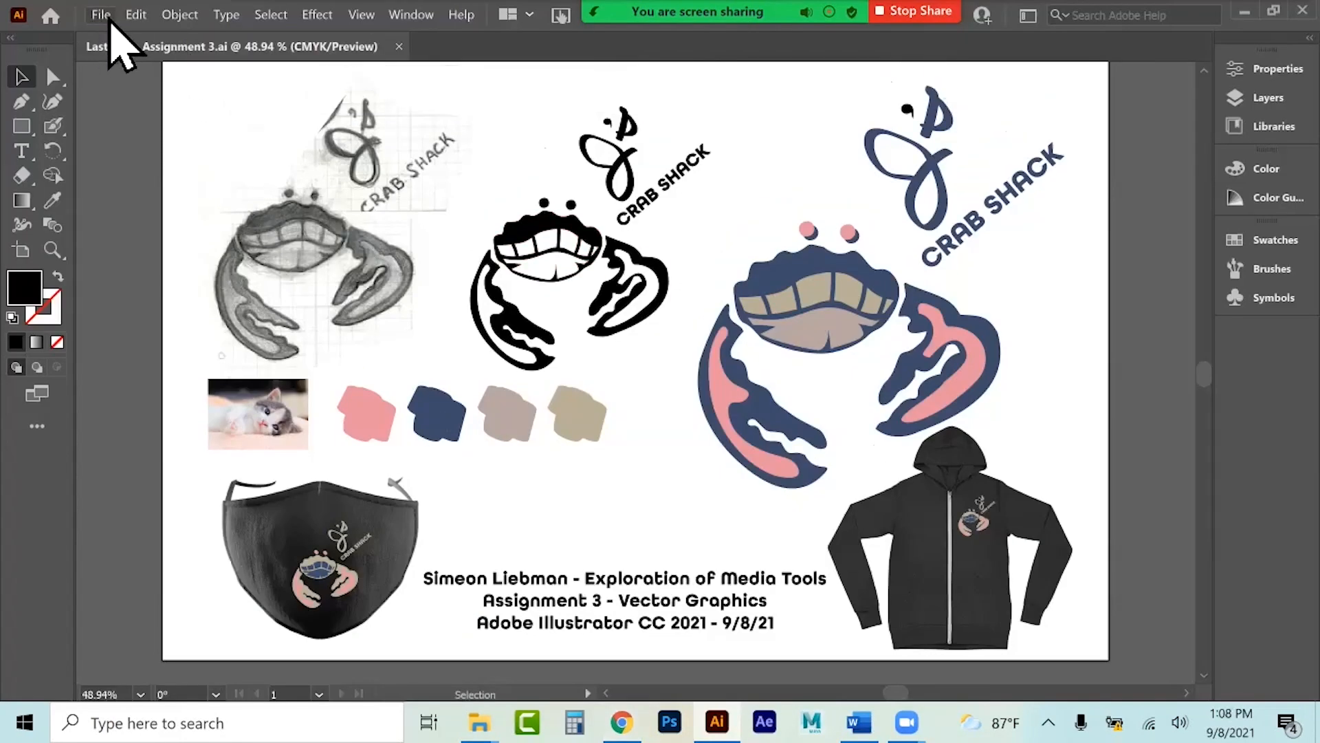
left_click(108, 16)
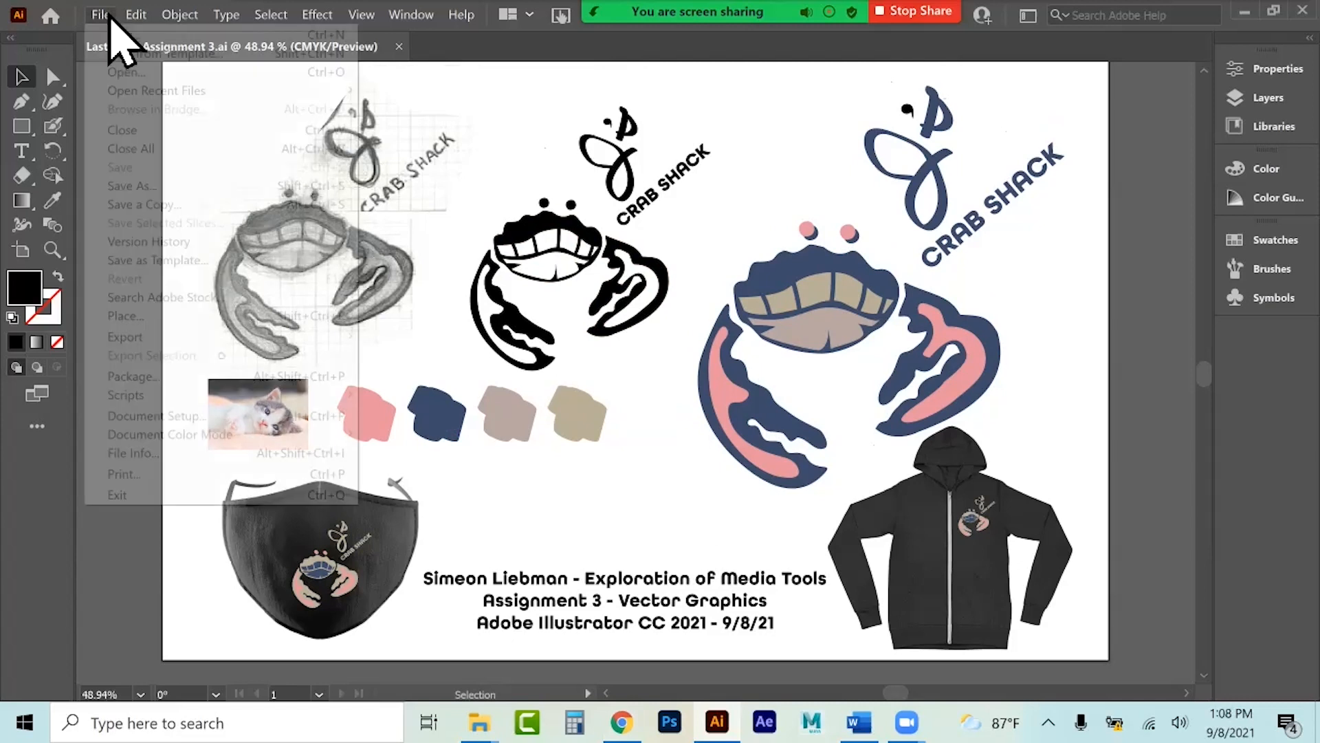
left_click(175, 191)
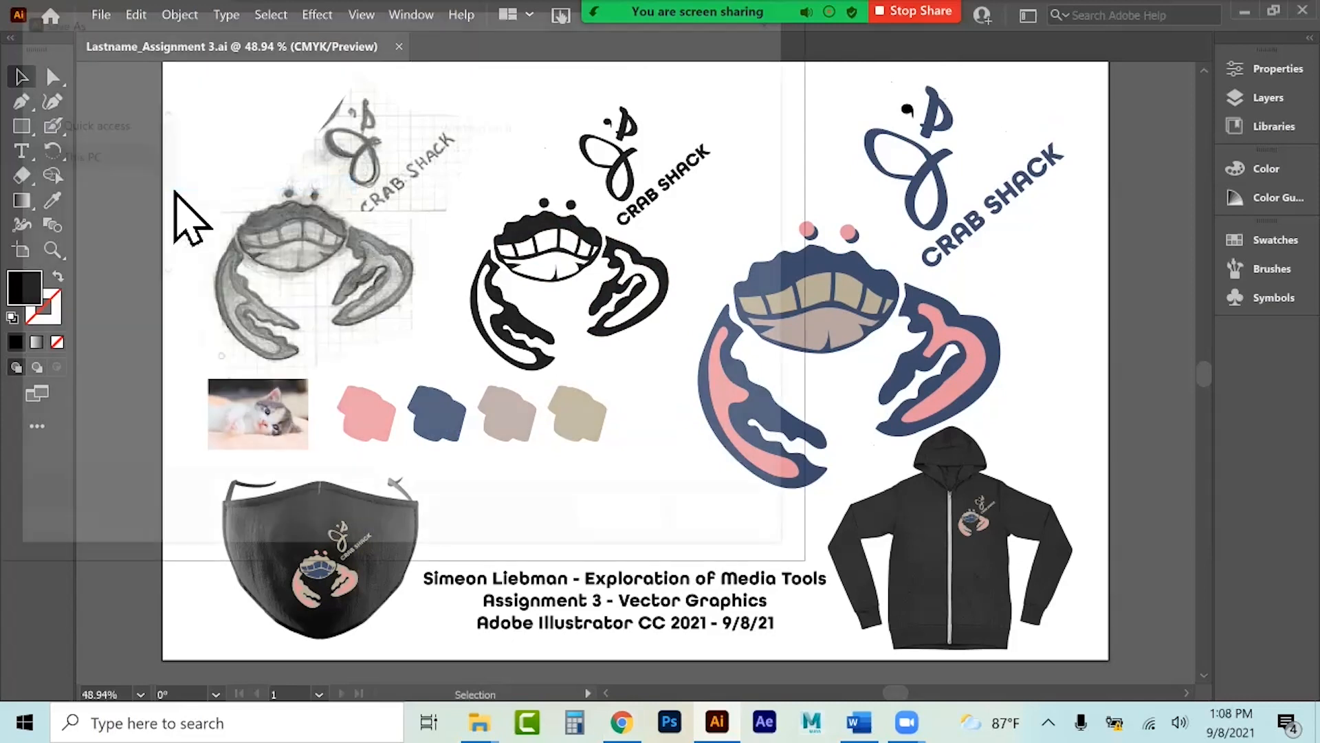
left_click(220, 323)
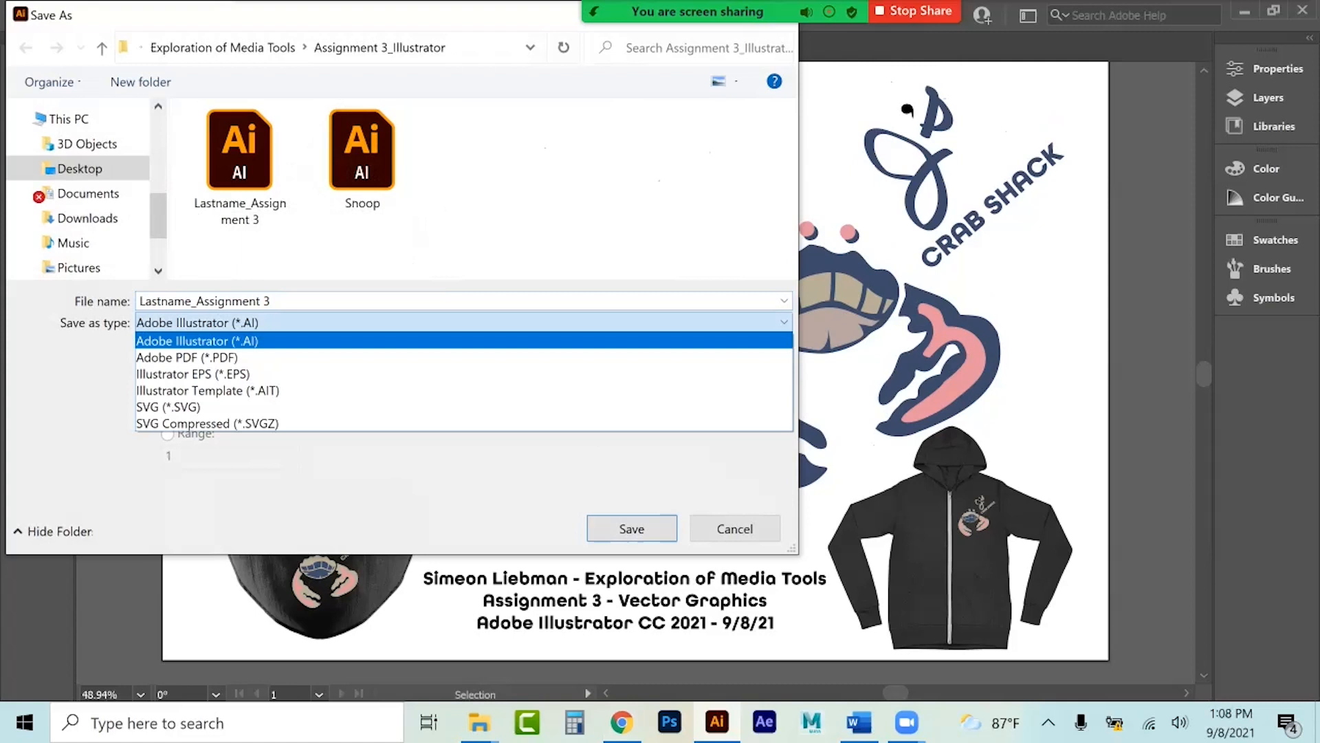
left_click(187, 357)
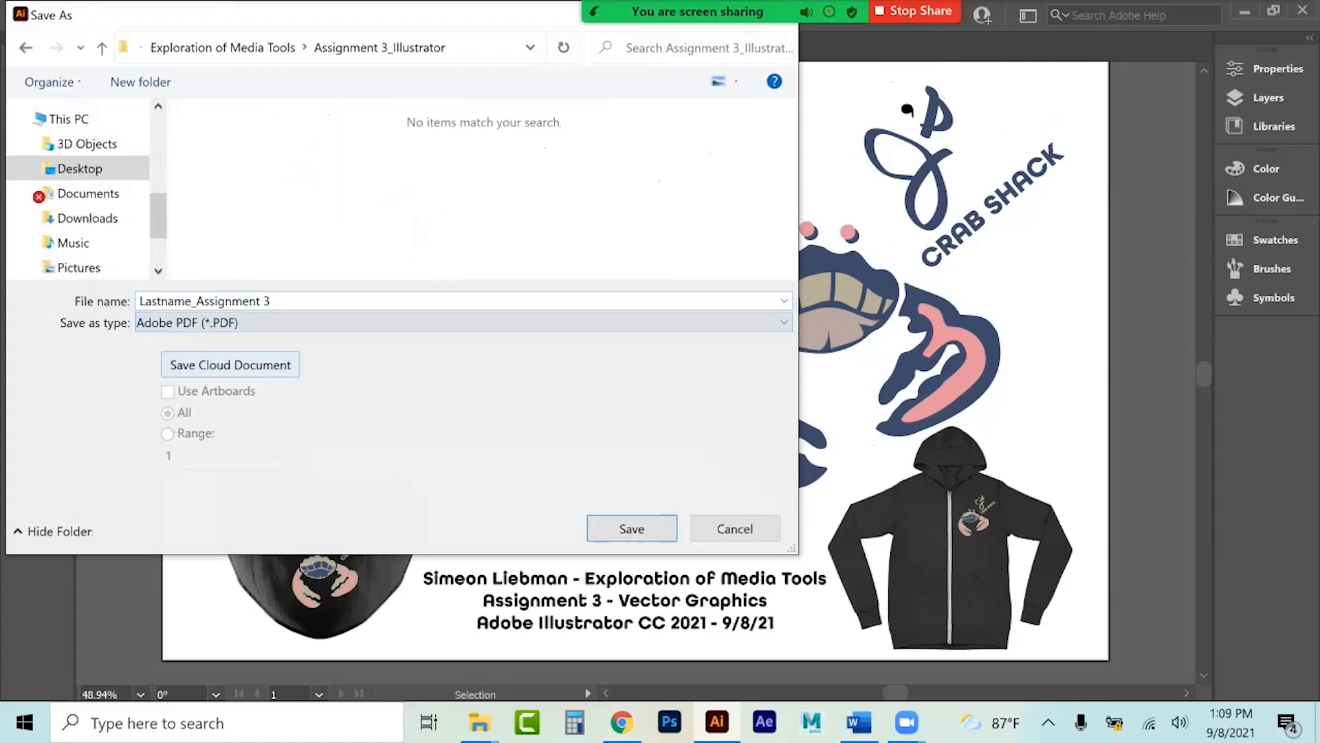
Create a folder named Lastname_Assignment3 and save the PDF into it under the file name Lastname_Assignment3.
left_click(165, 85)
type("Lastname_Assignment3")
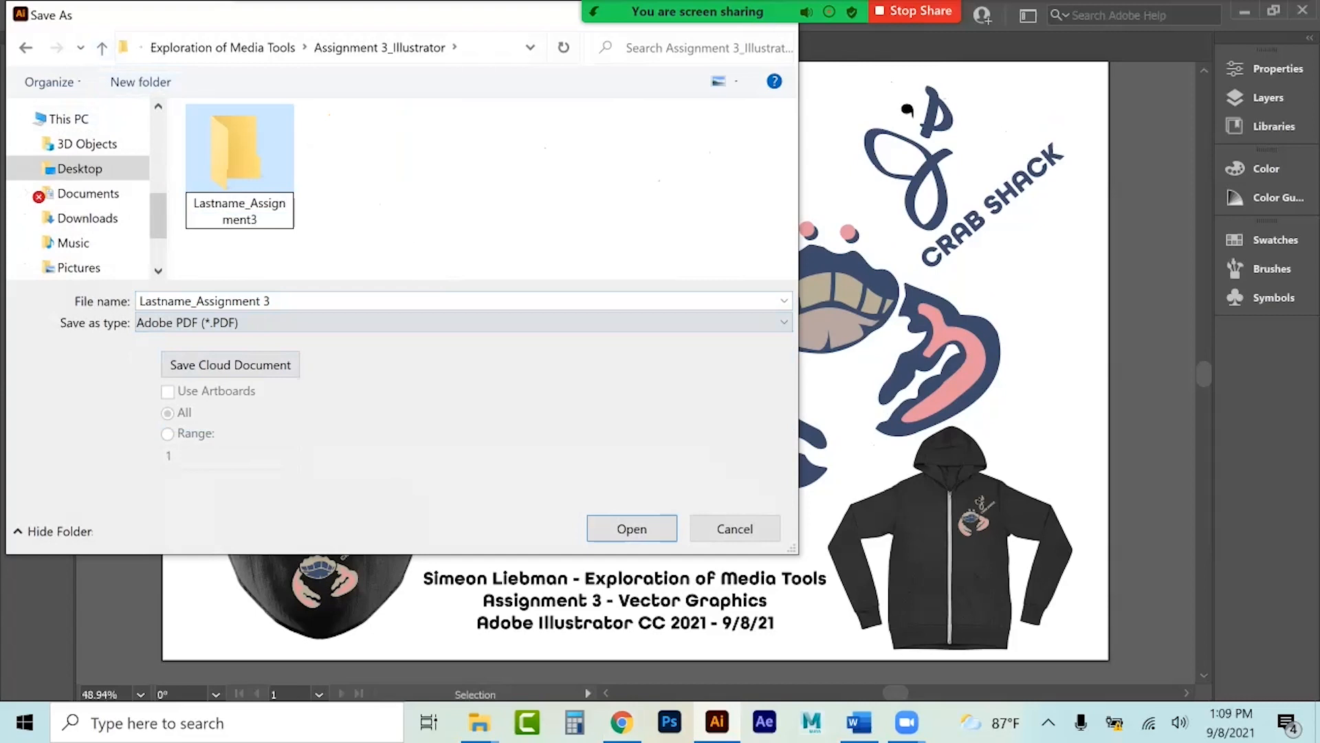
key("Return")
key("Return")
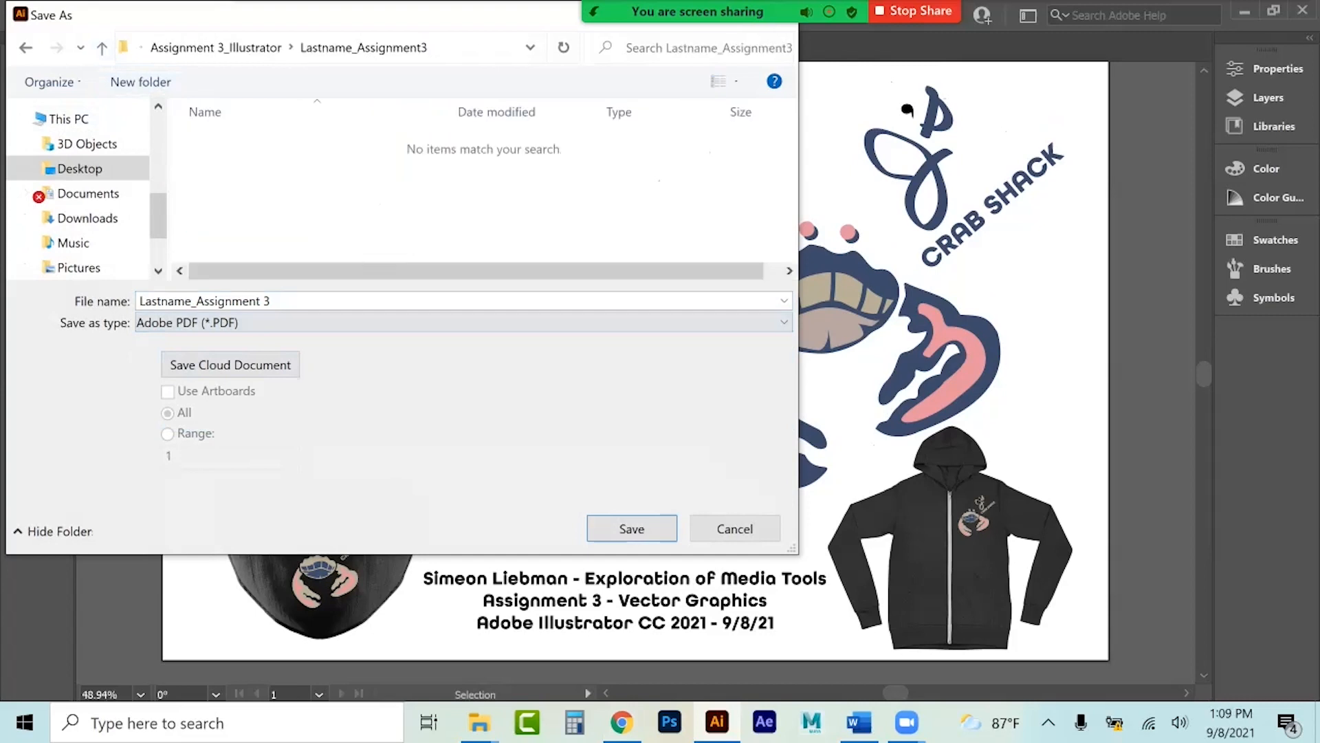
left_click(267, 302)
key("BackSpace")
left_click(631, 528)
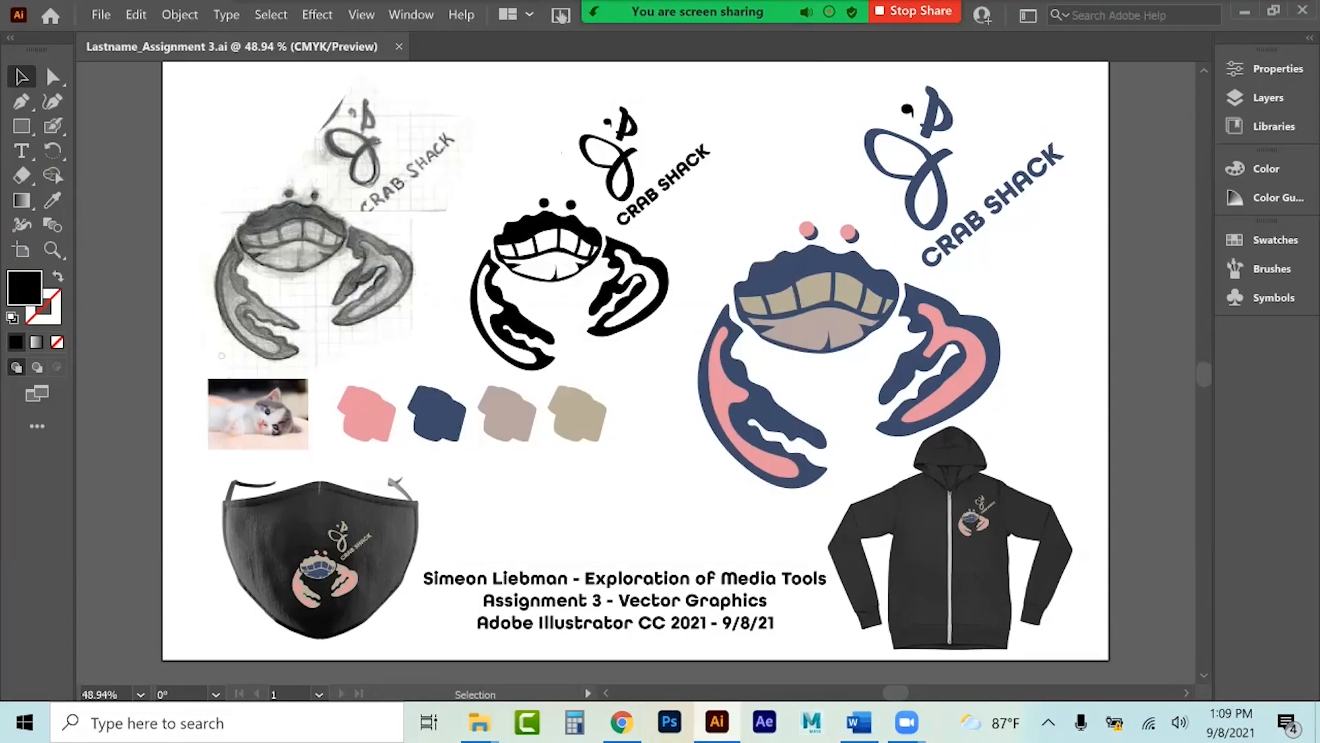
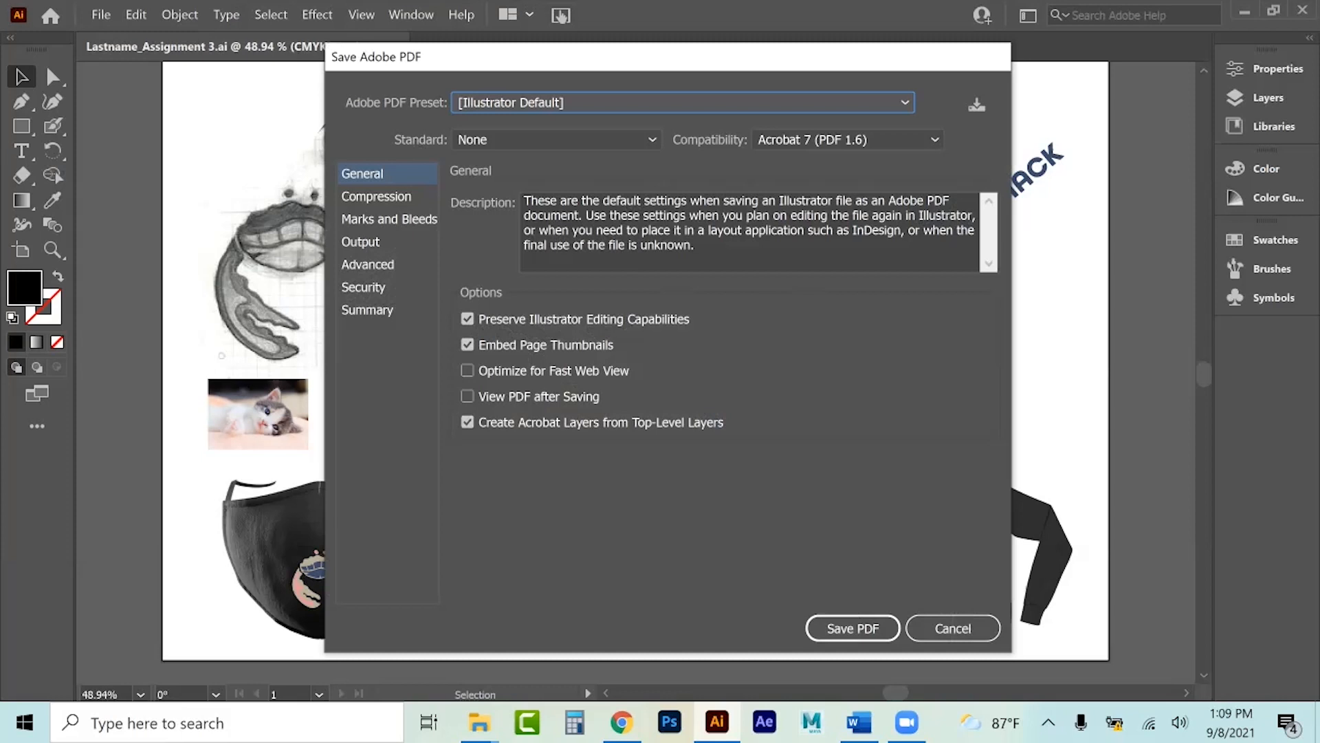
Apply the [Smallest File Size] PDF preset and save the PDF, accepting the color space and editing capability warnings.
left_click(682, 102)
left_click(683, 316)
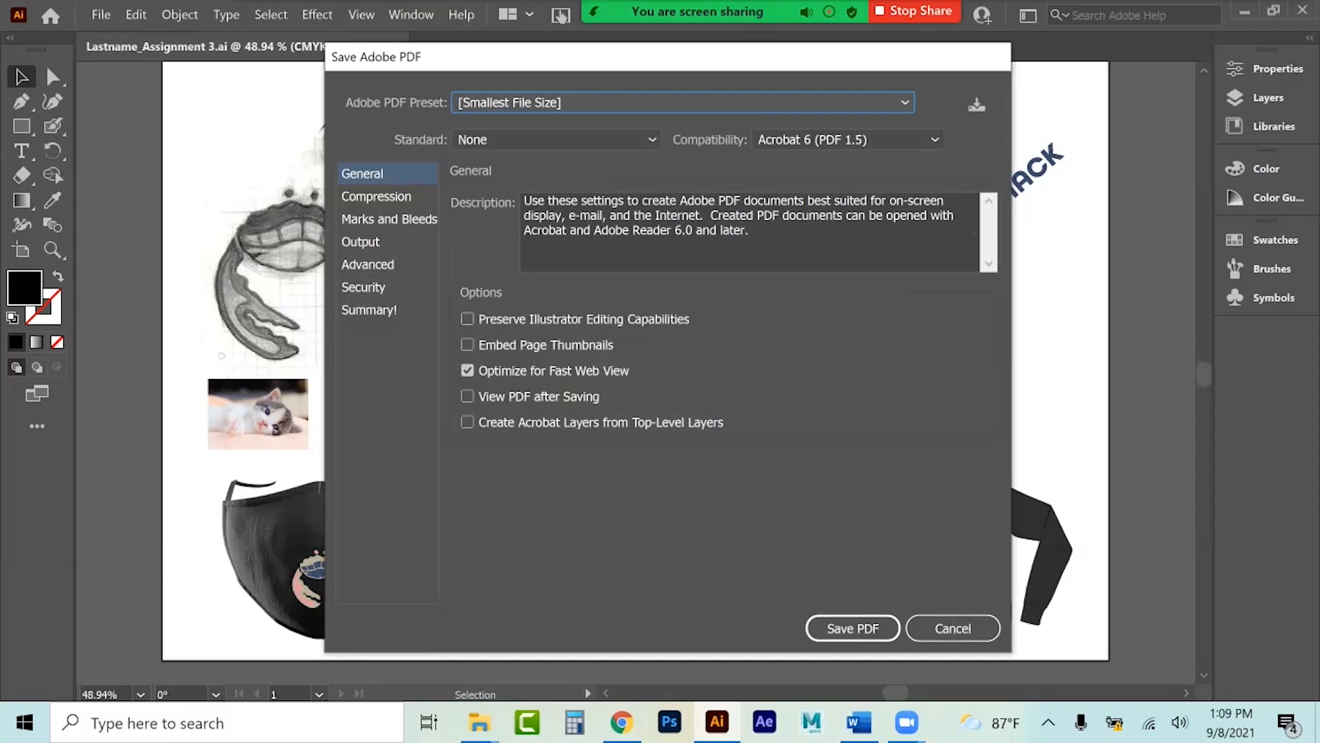
key("Return")
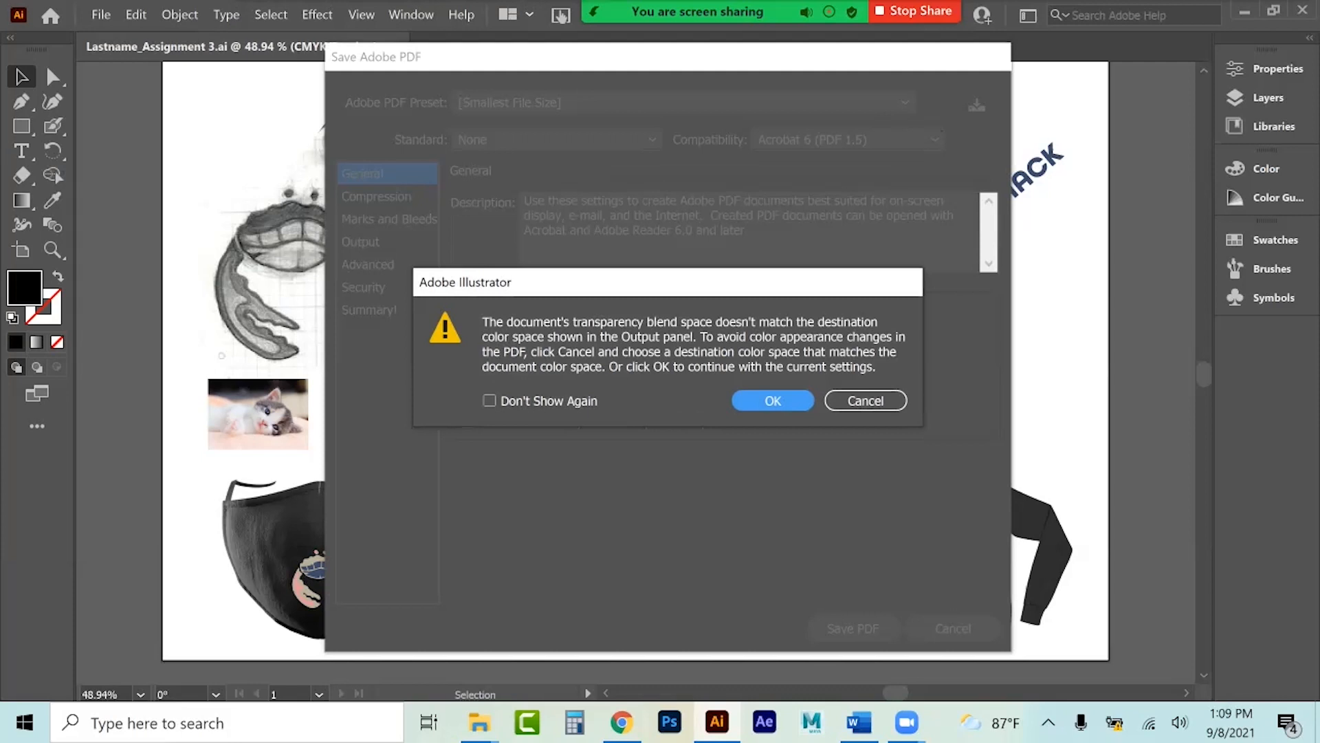
key("Return")
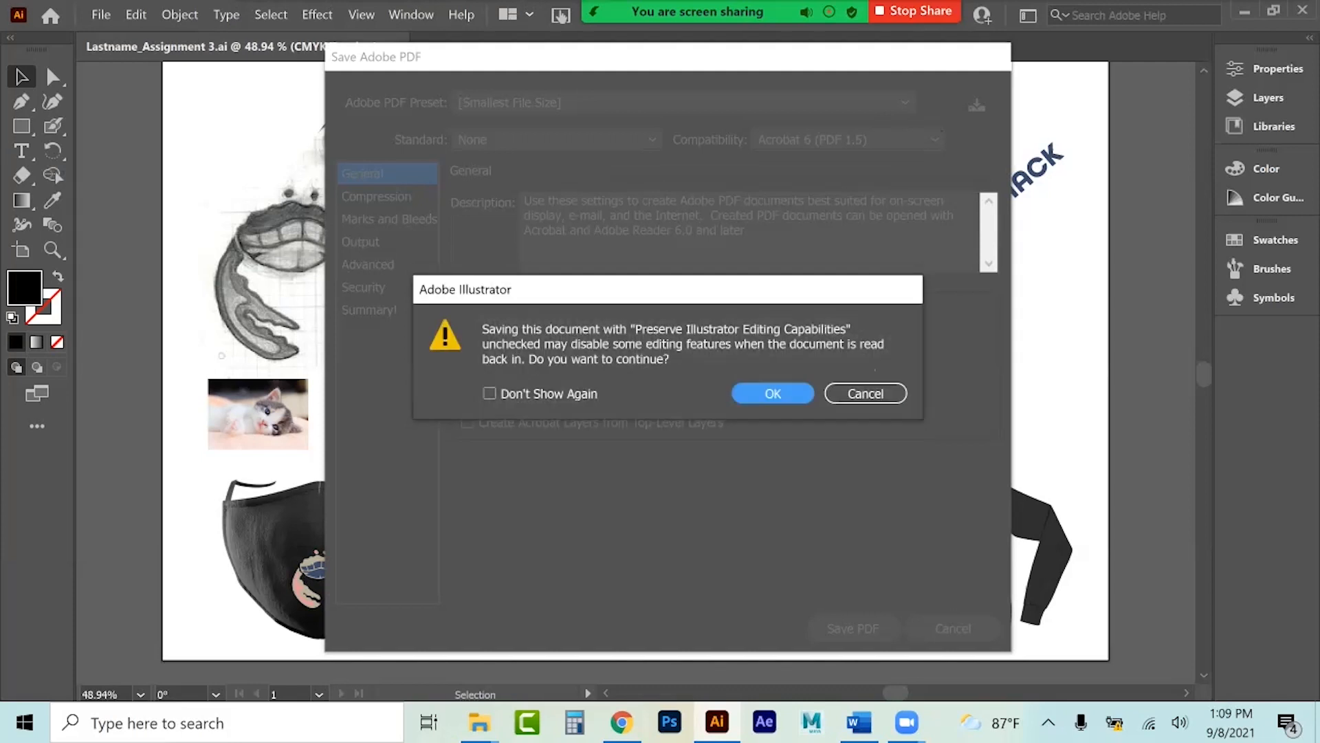
key("Return")
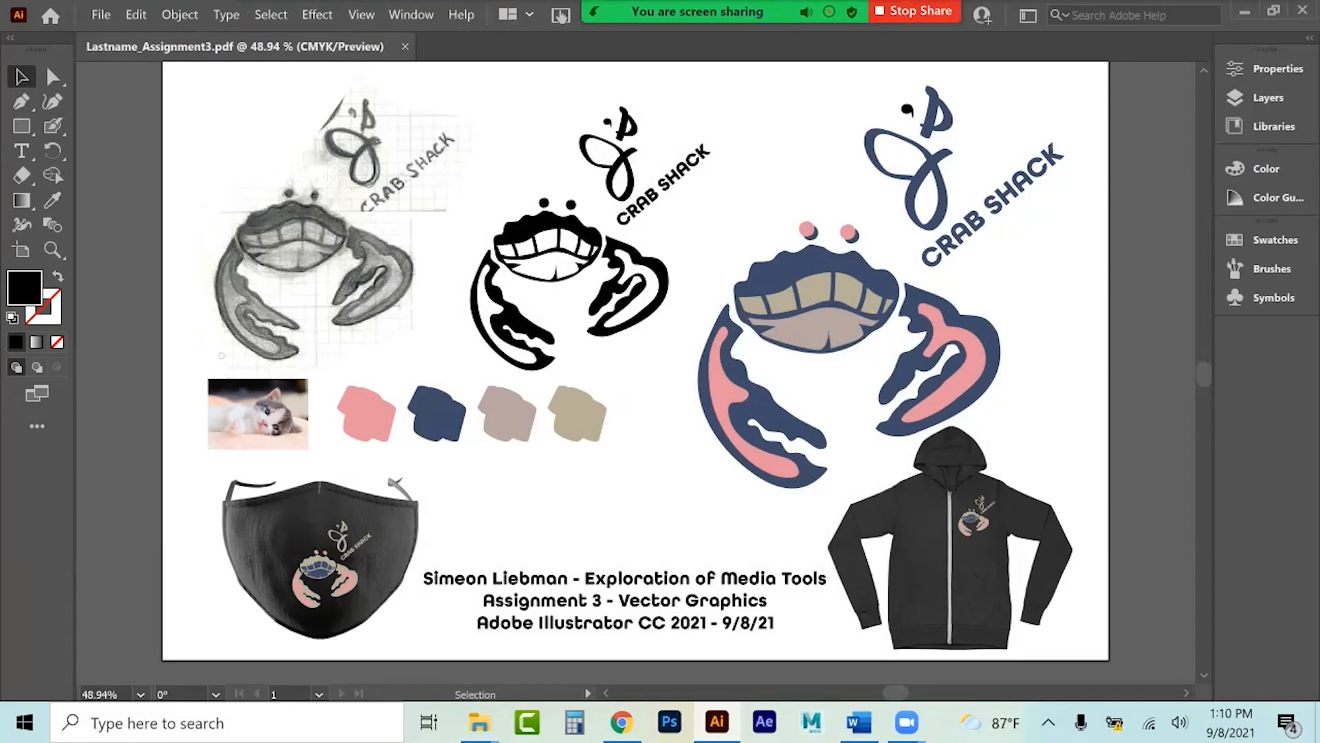
Open Lastname_Assignment3.pdf from the Lastname_Assignment3 folder in File Explorer to check the saved page.
mouse_move(478, 722)
left_click(394, 632)
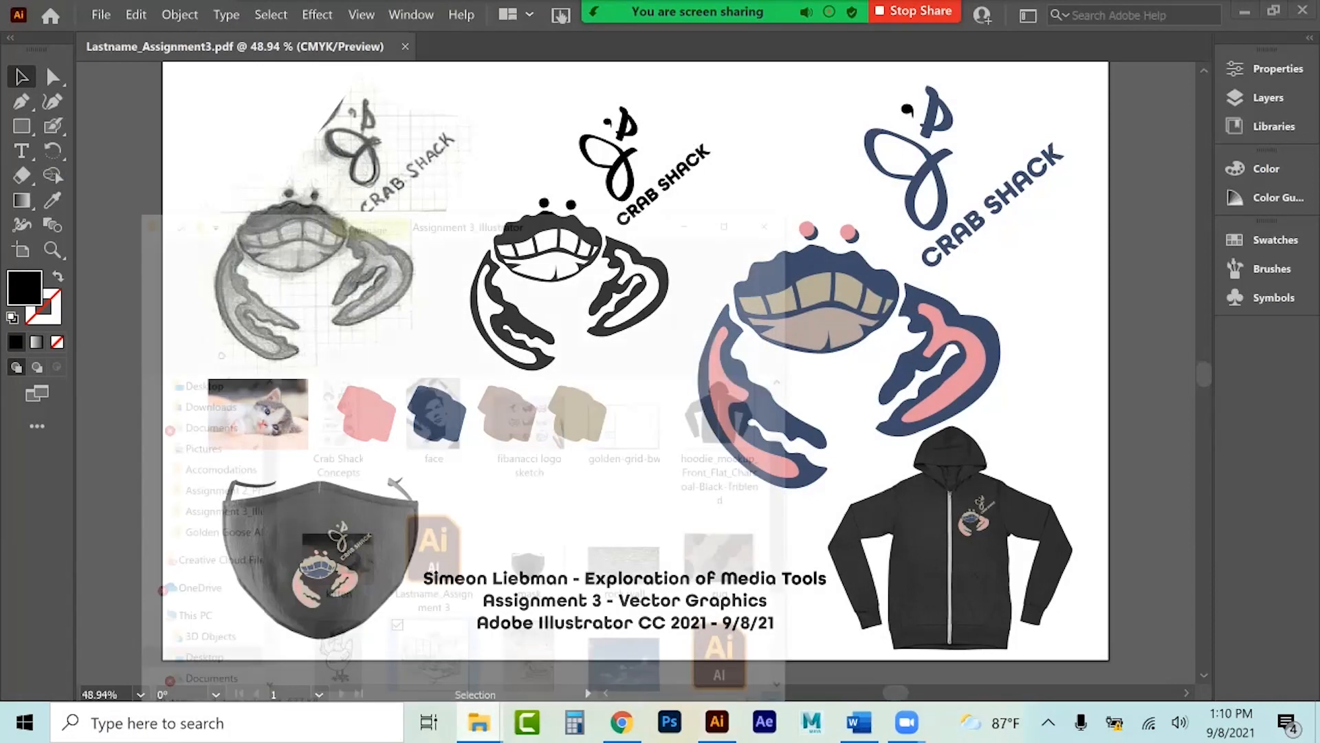
scroll(413, 481, "down", 3)
scroll(412, 523, "up", 4)
double_click(299, 351)
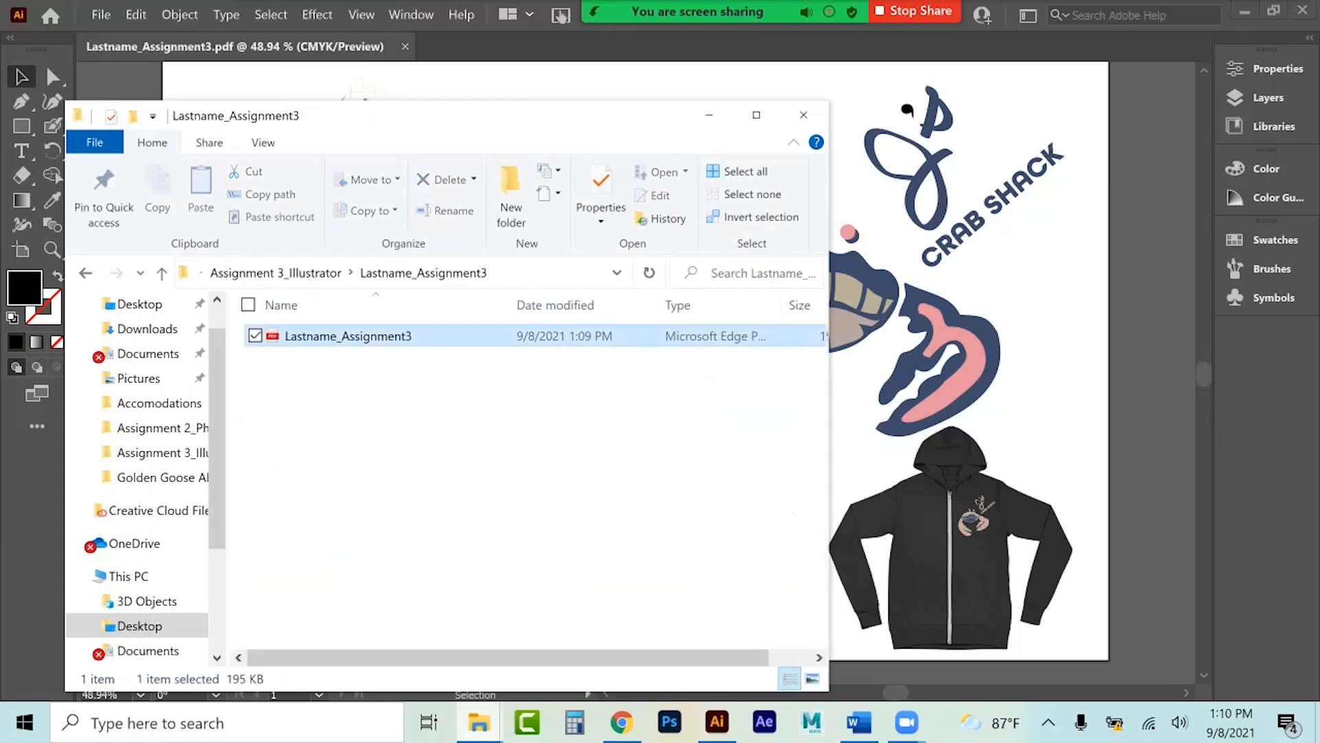
double_click(348, 336)
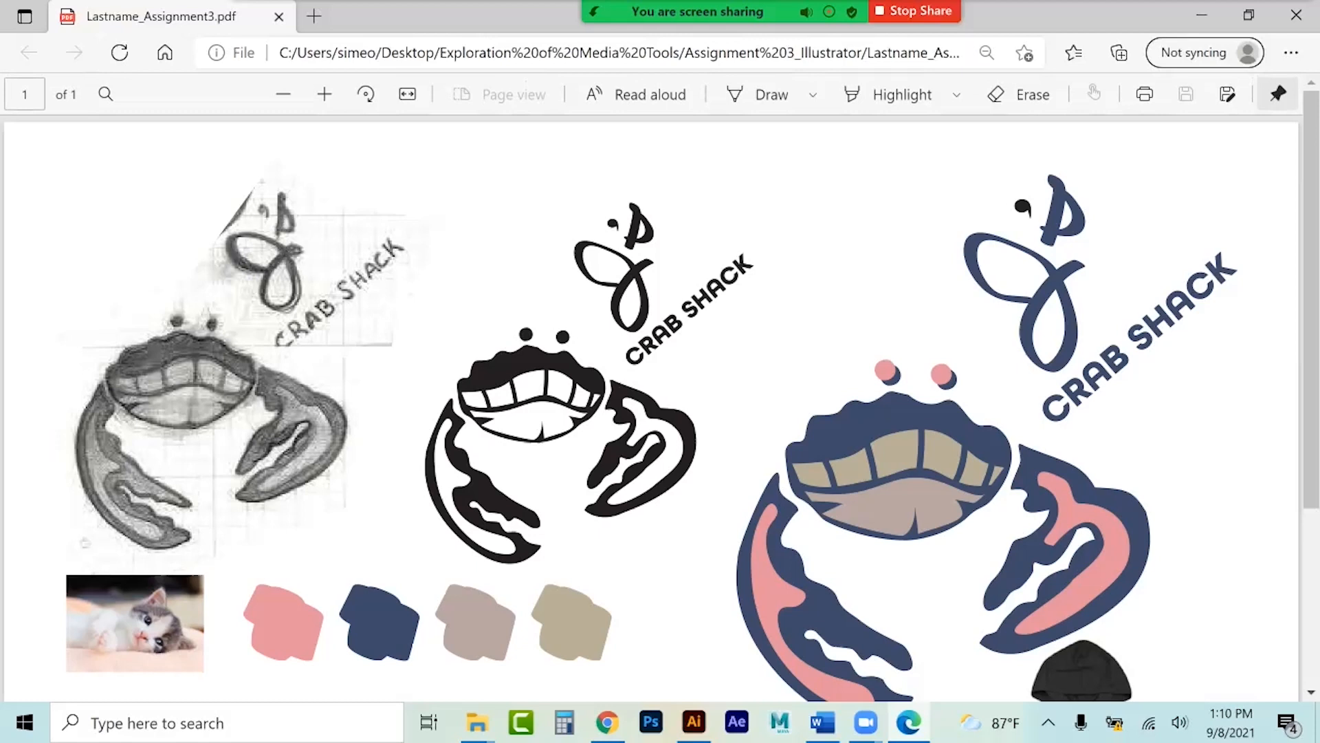
Examine the exported portfolio PDF up close, from the sketch to the hoodie mockup, checking image and vector sharpness, and close it.
scroll(660, 406, "down", 4)
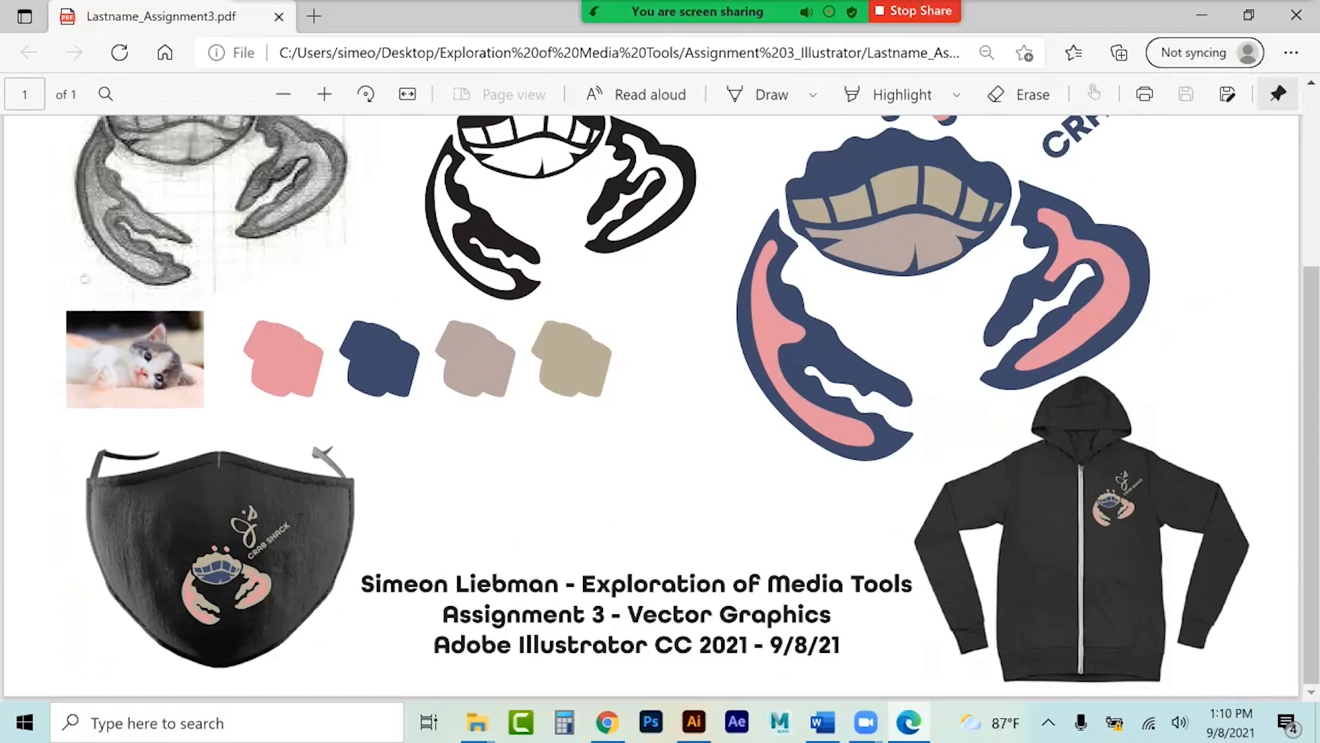
left_click(332, 106)
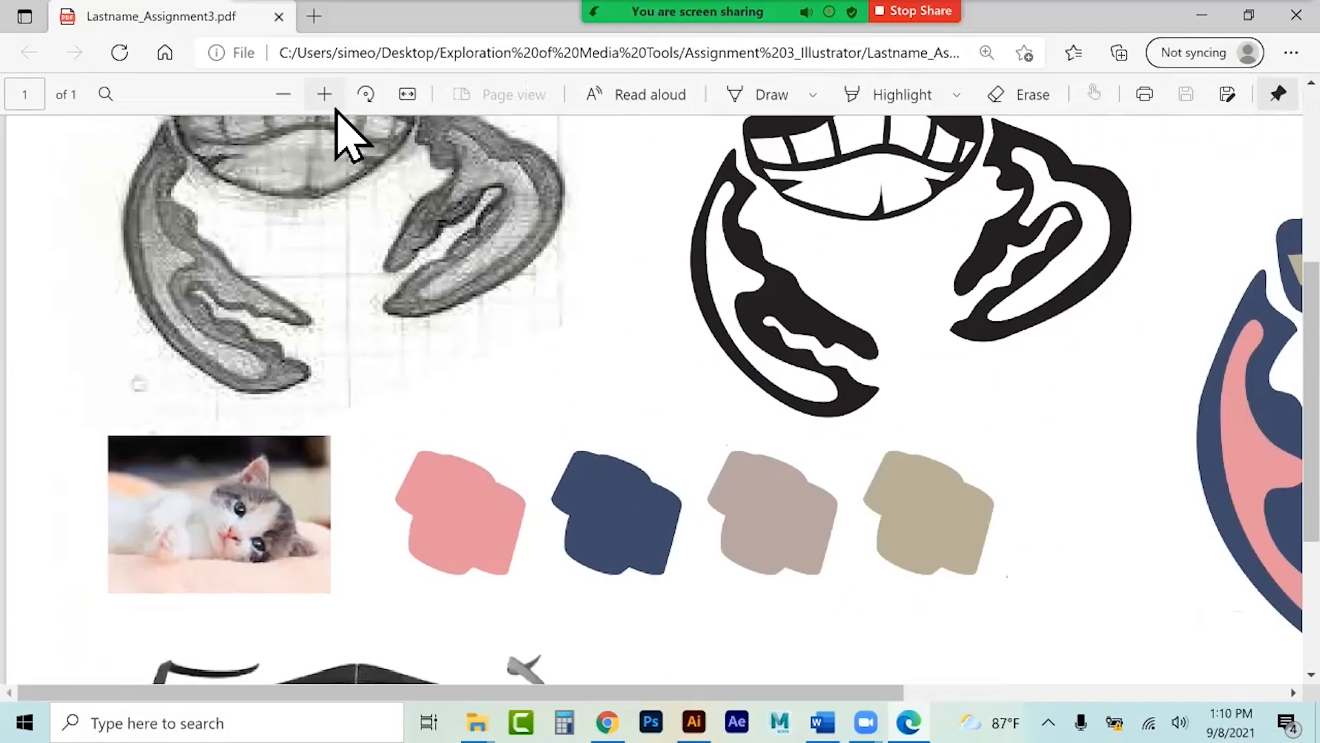
left_click(334, 109)
left_click(334, 109)
left_click(334, 109)
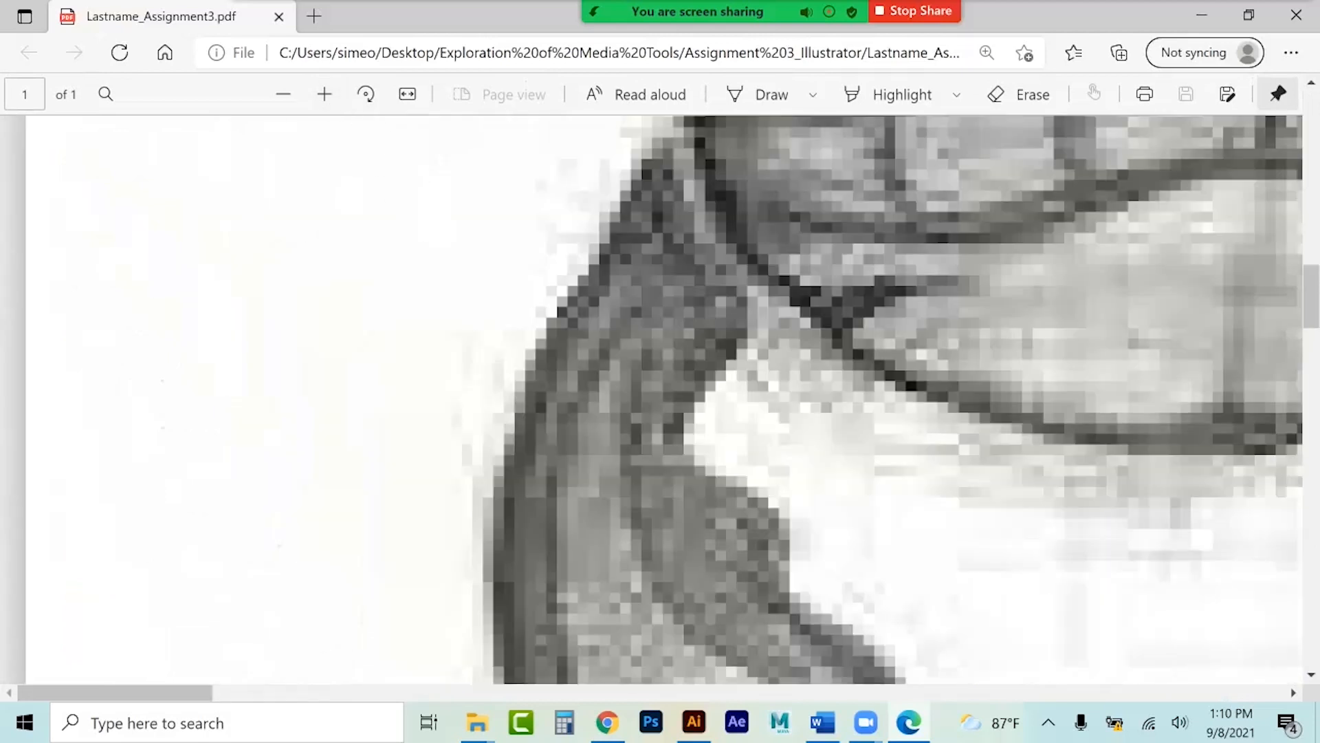
left_click_drag(114, 692, 1097, 693)
scroll(652, 398, "down", 15)
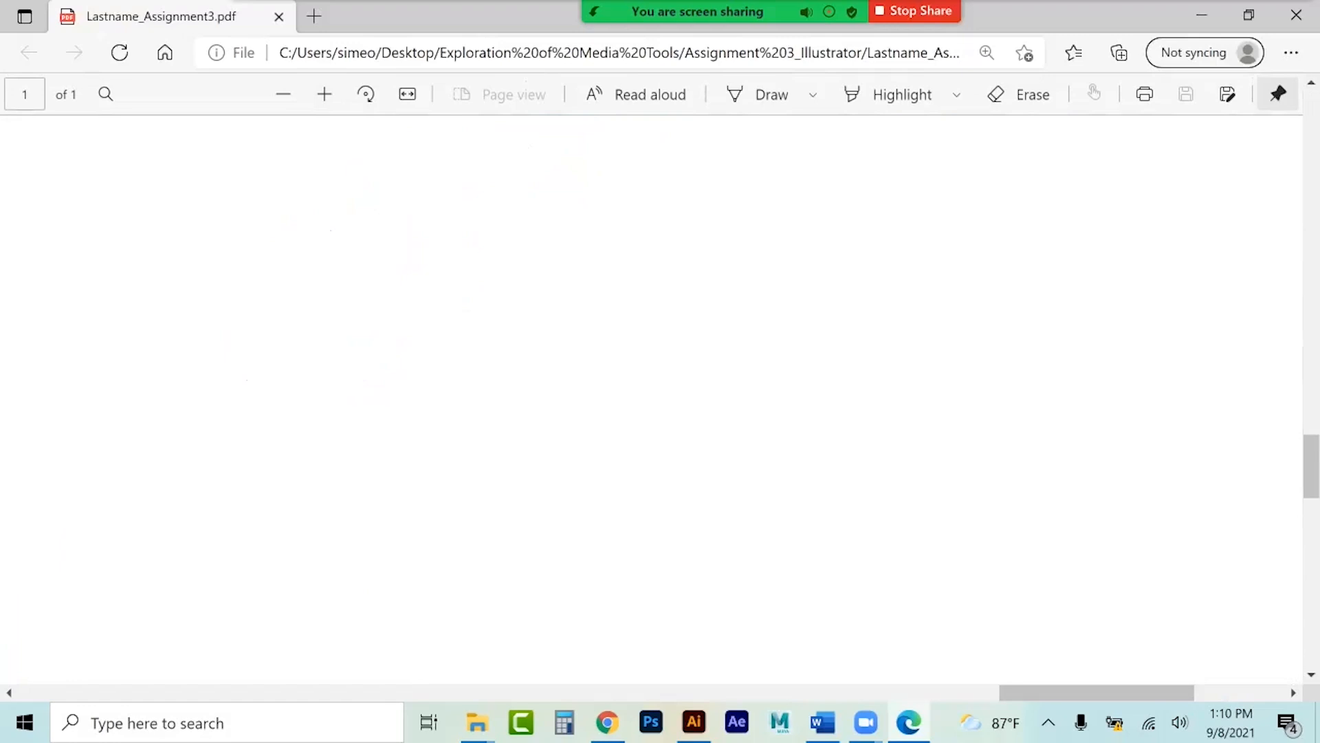
scroll(651, 399, "down", 10)
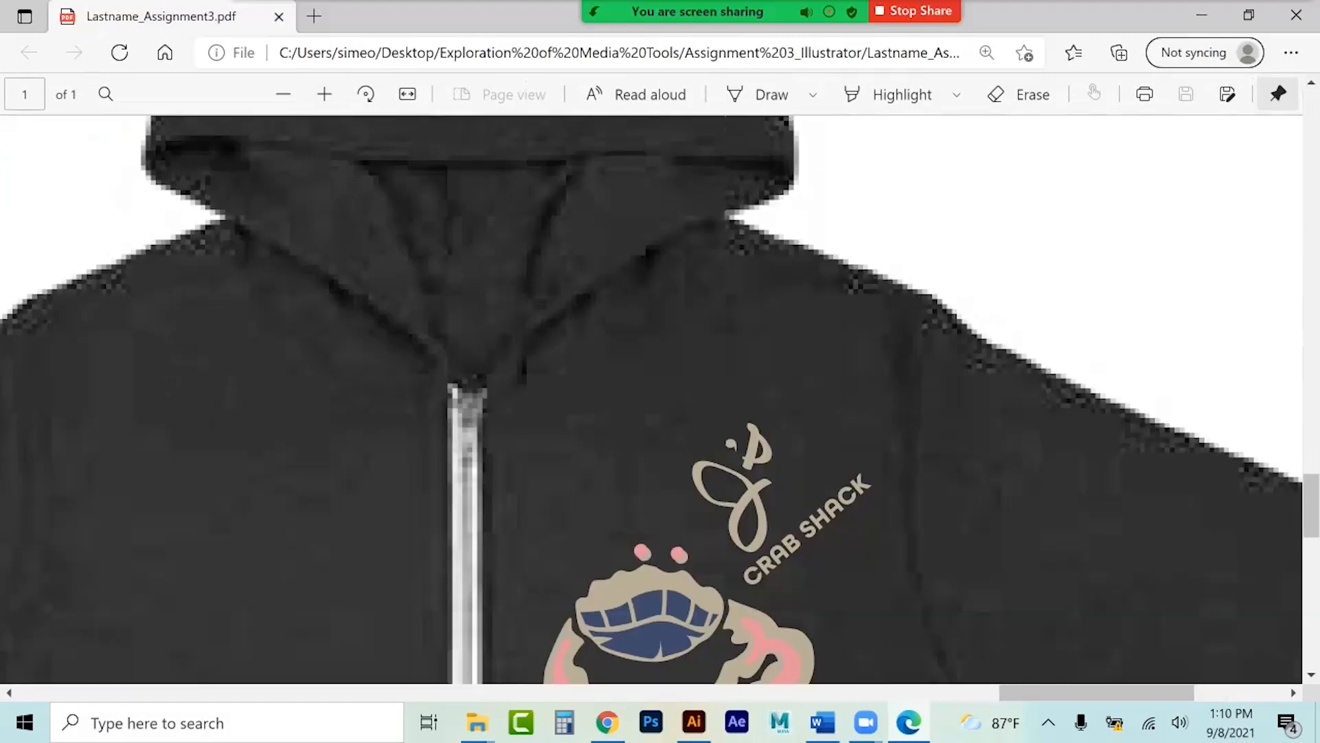
scroll(652, 399, "down", 5)
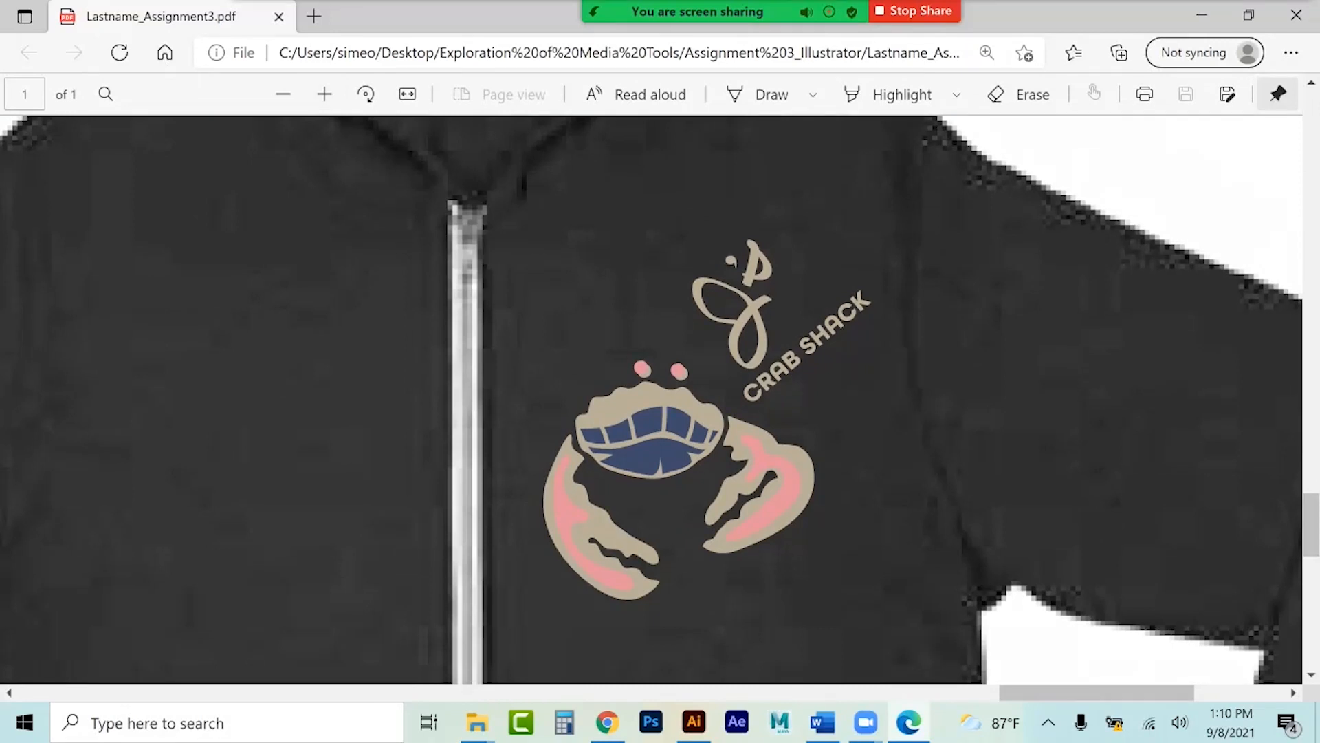
left_click(1296, 14)
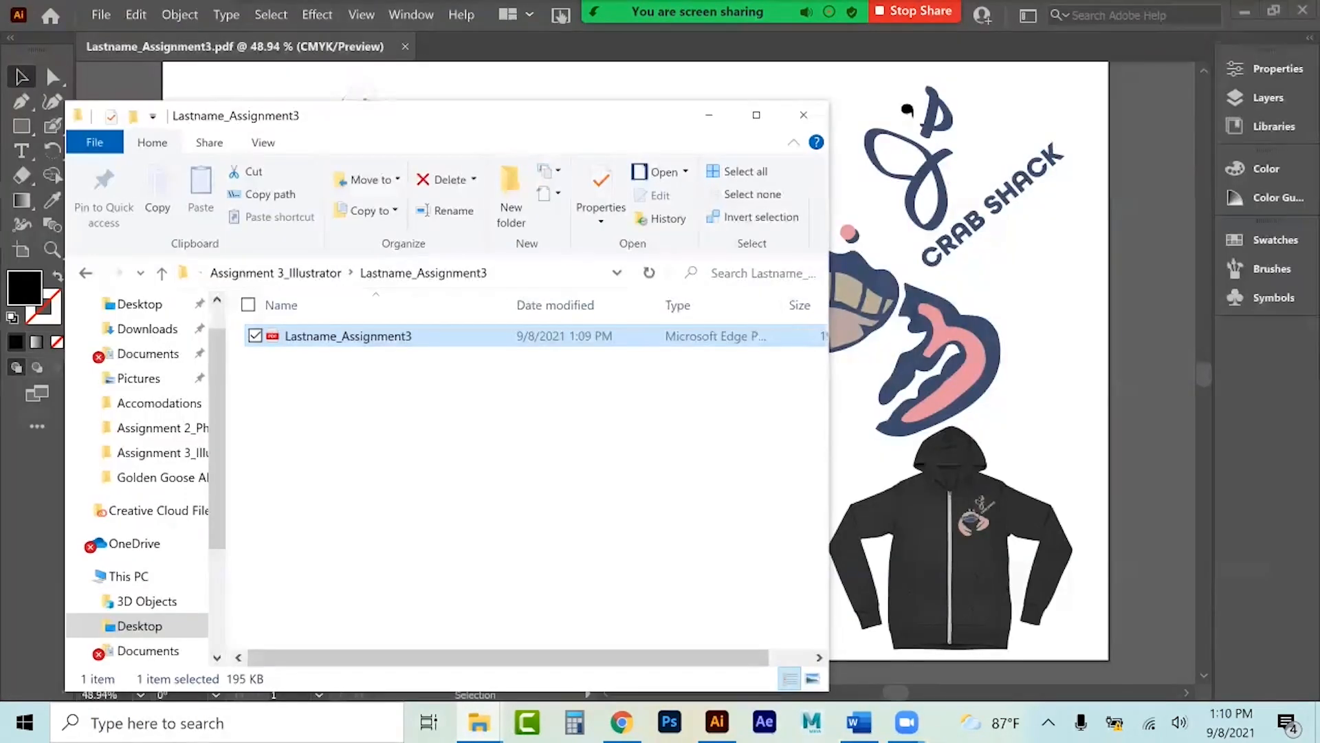
Go up to the Assignment 3_Illustrator folder, and switch to Chrome to read the Assignment 3 deliverables list.
left_click(276, 273)
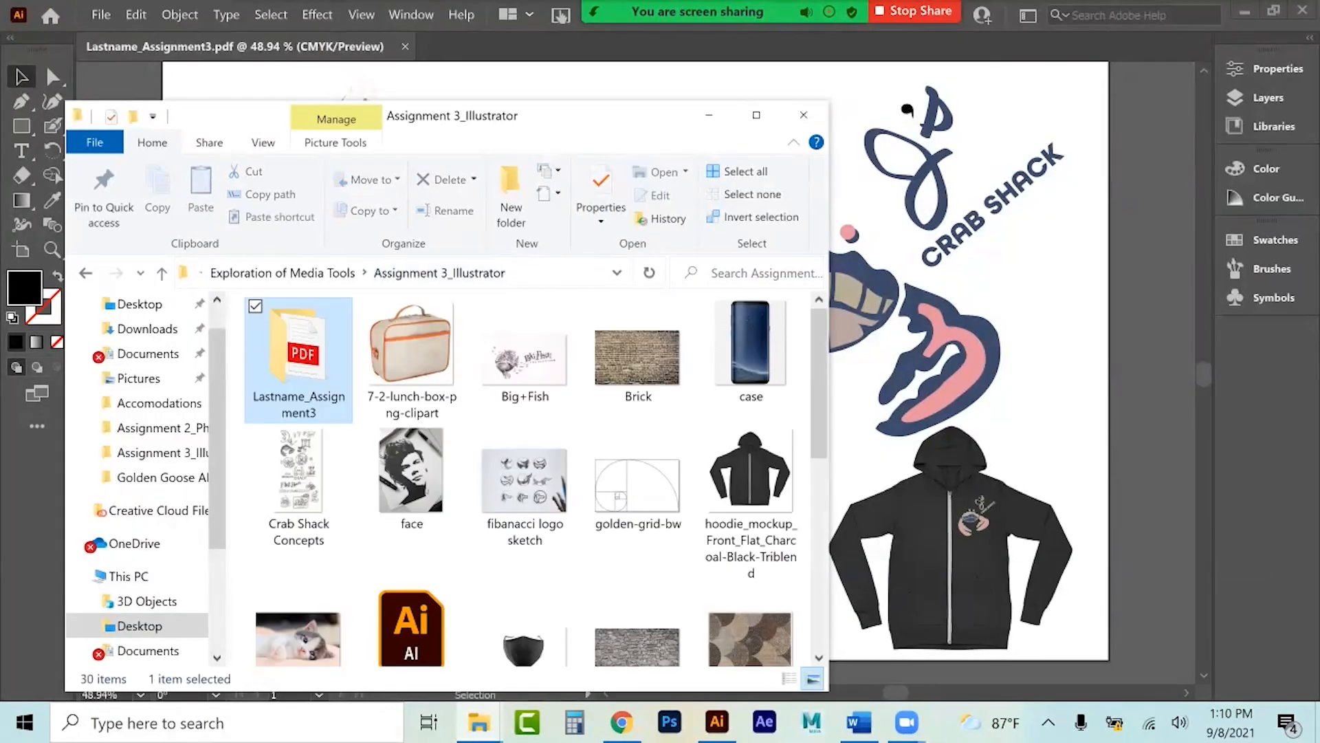
left_click(622, 722)
left_click(476, 375)
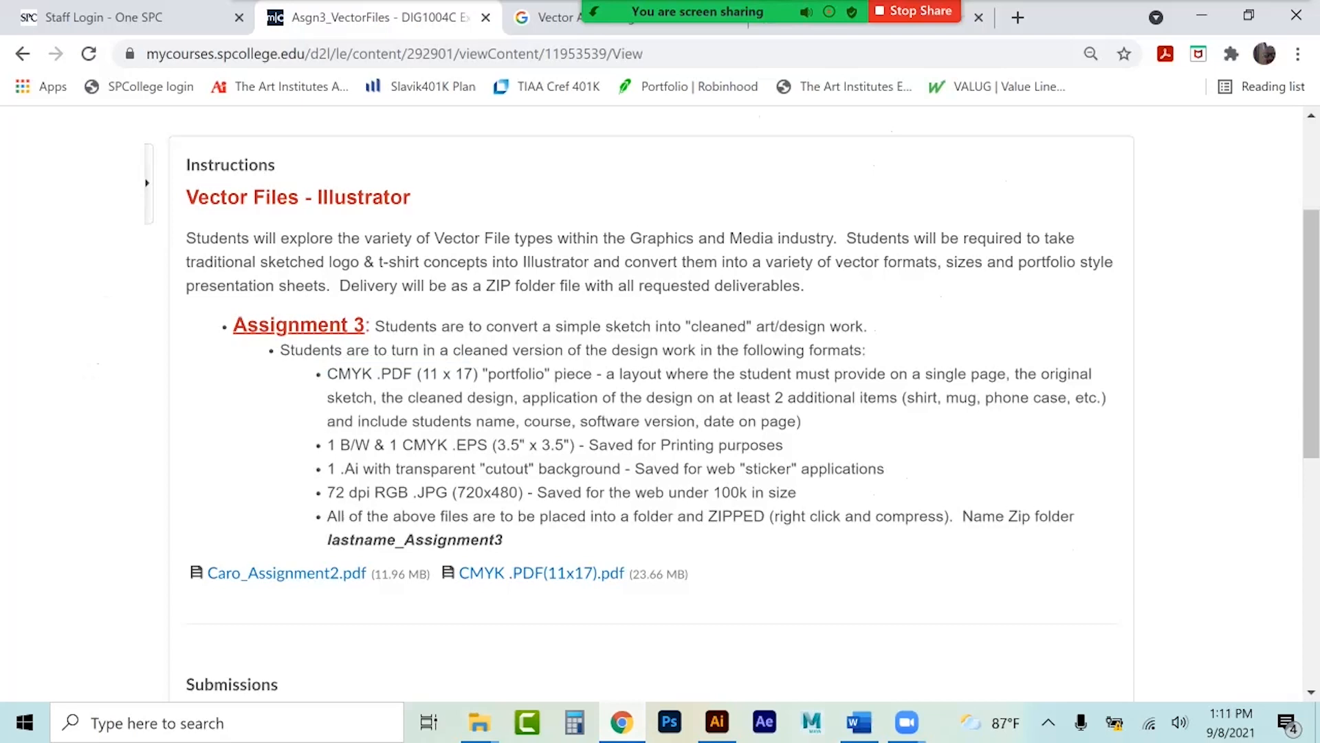
Switch back to Illustrator and copy the large colored crab logo from the portfolio page.
left_click(718, 722)
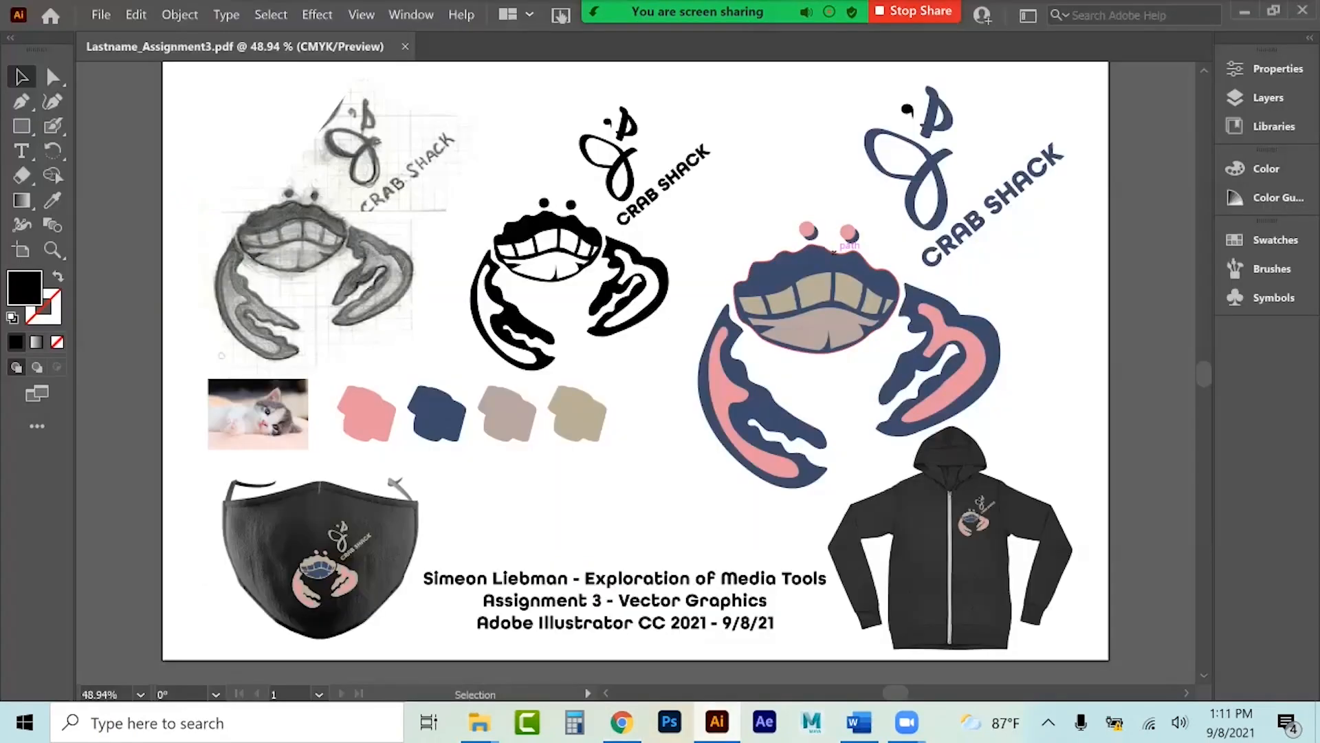
left_click(831, 259)
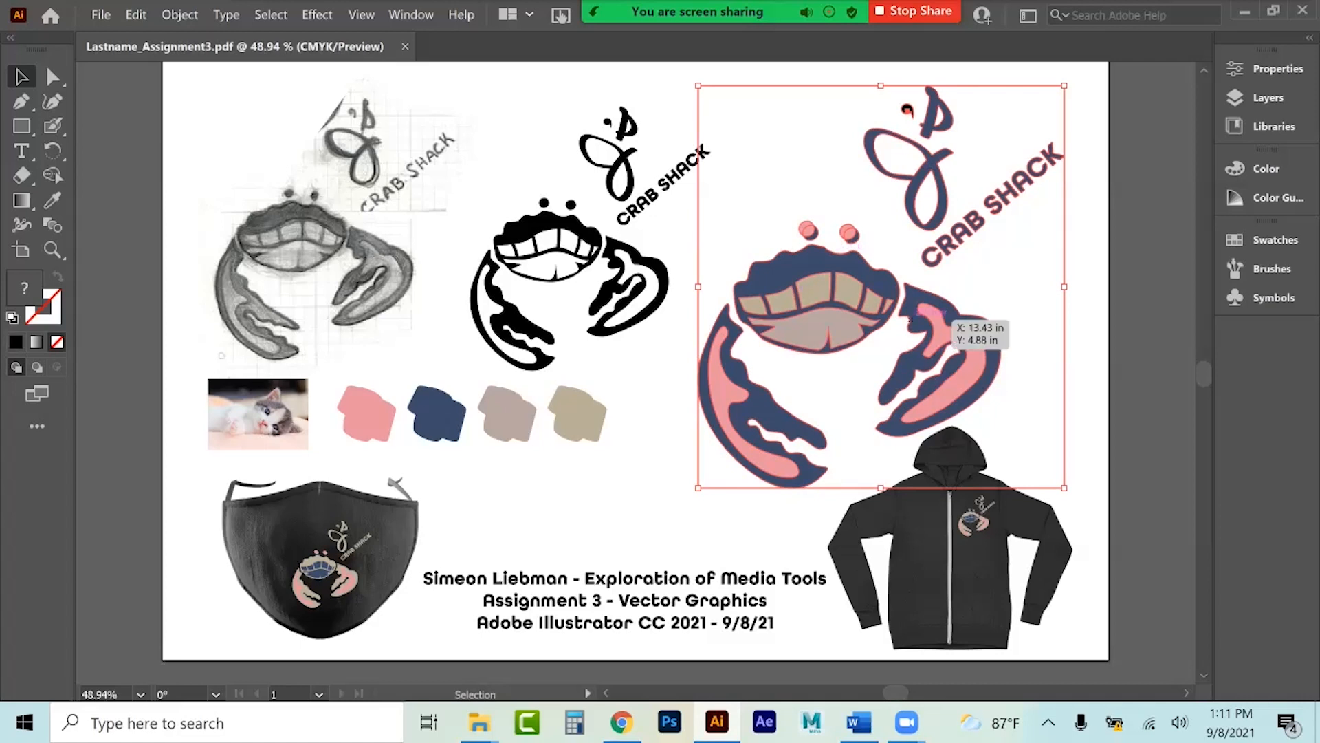
left_click(140, 15)
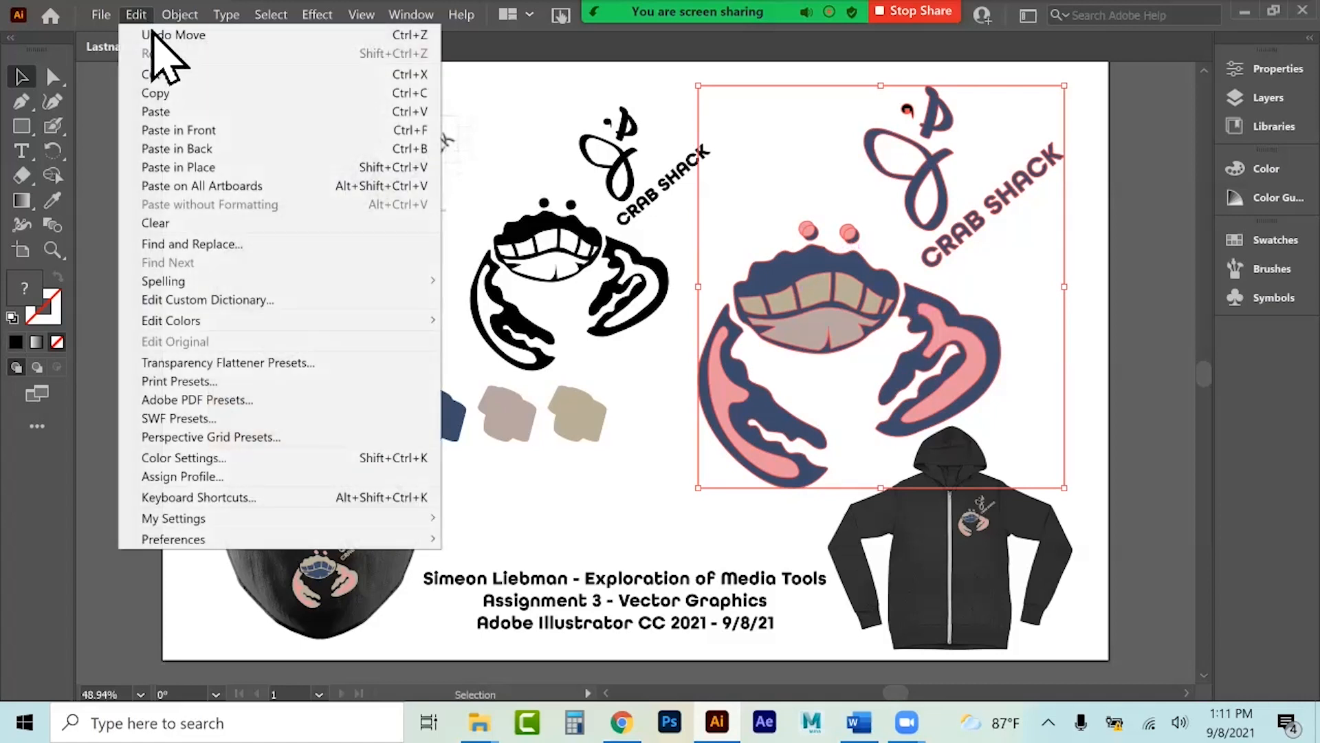
left_click(168, 94)
Create a new document 3.5 in wide by 3.5 in high.
left_click(103, 15)
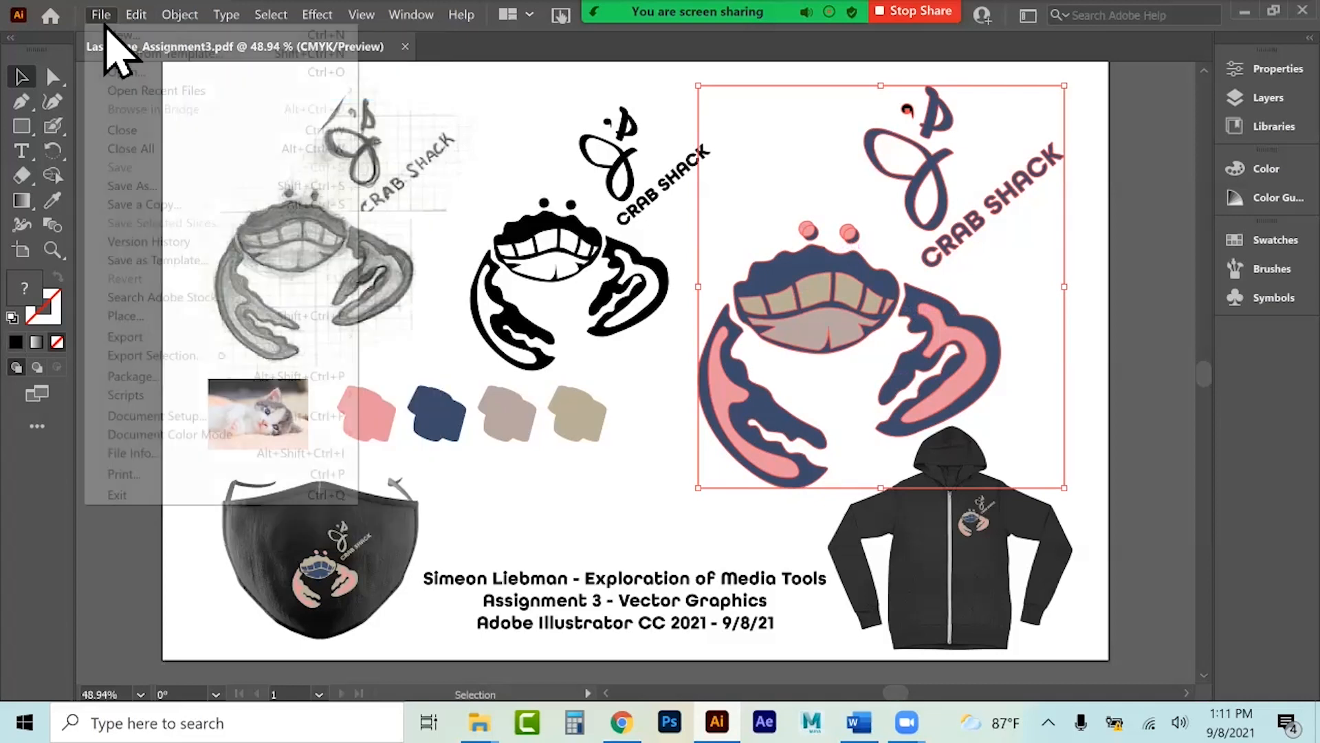
left_click(126, 34)
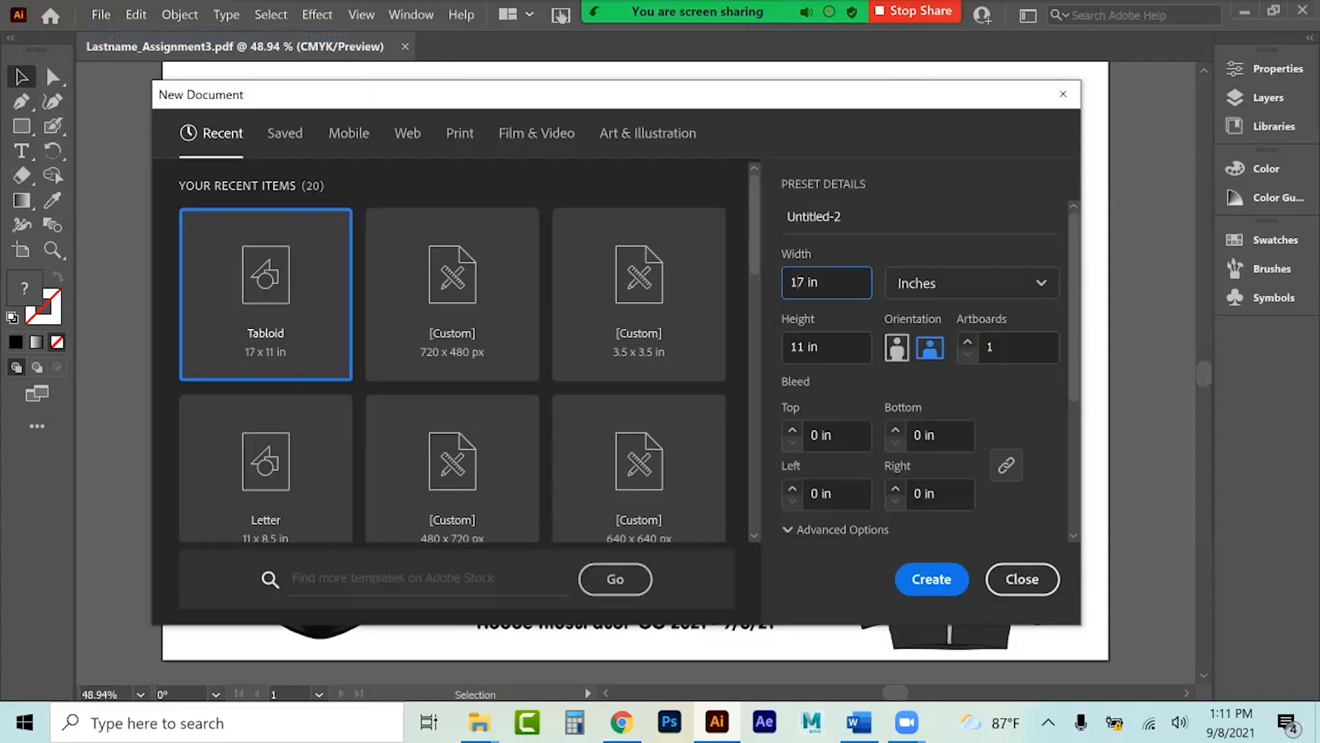
key("BackSpace")
key("BackSpace")
type("3.5")
key("Tab")
key("BackSpace")
key("BackSpace")
type("3.5")
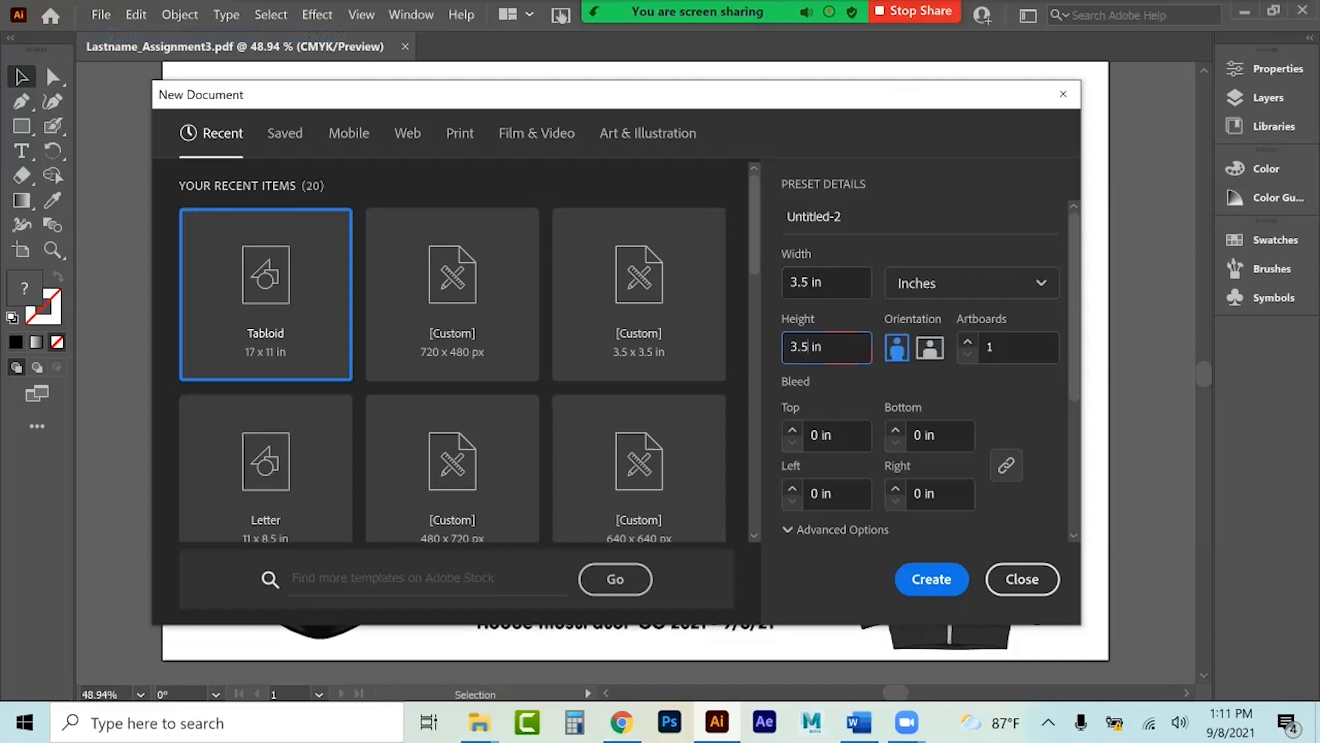
key("Return")
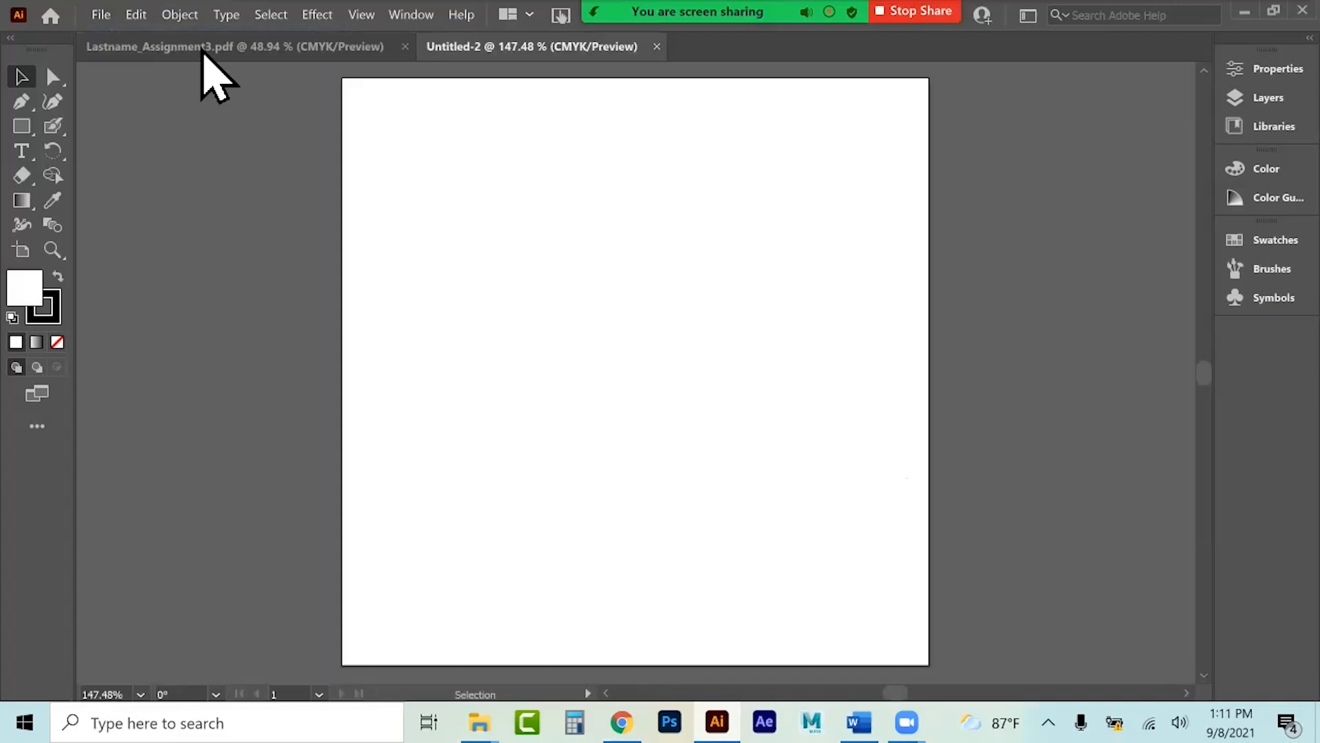
Paste the colored crab logo into the new document, scaled proportionally to 3 in wide, and position it inside the artboard.
left_click(136, 15)
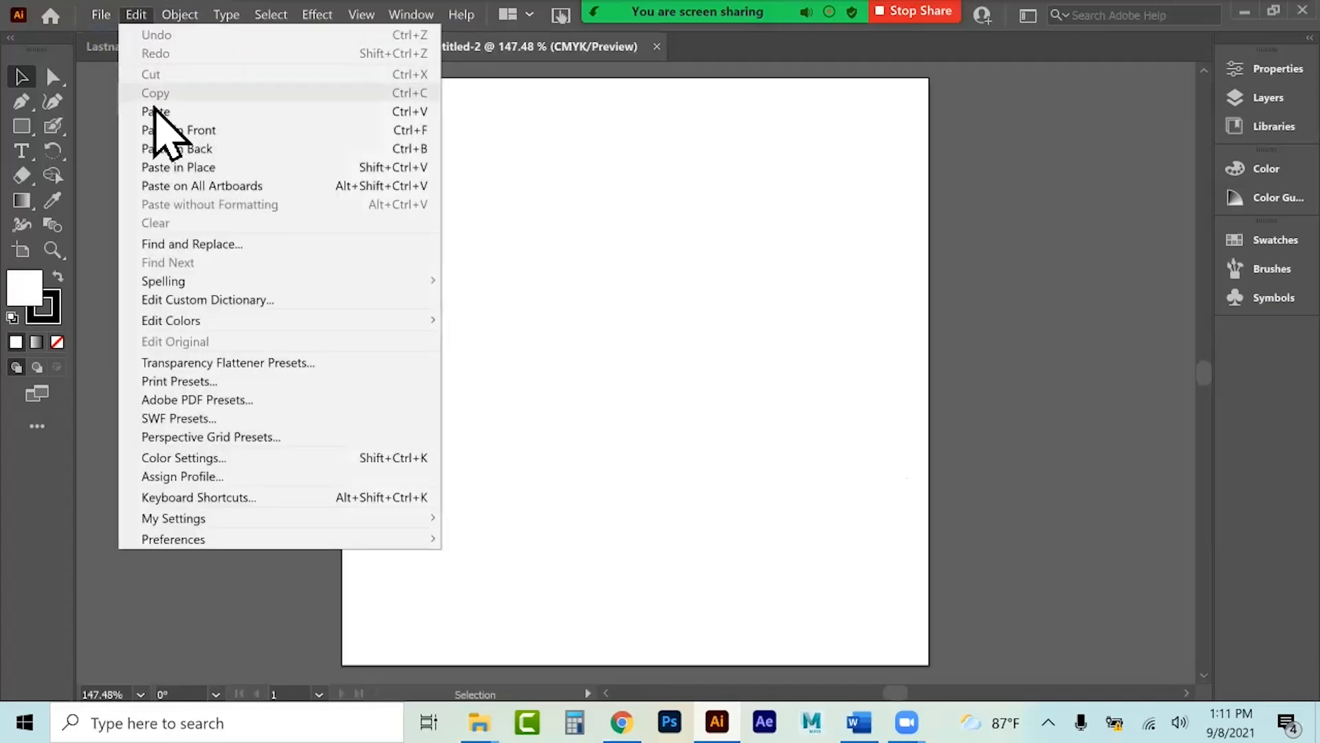
left_click(154, 111)
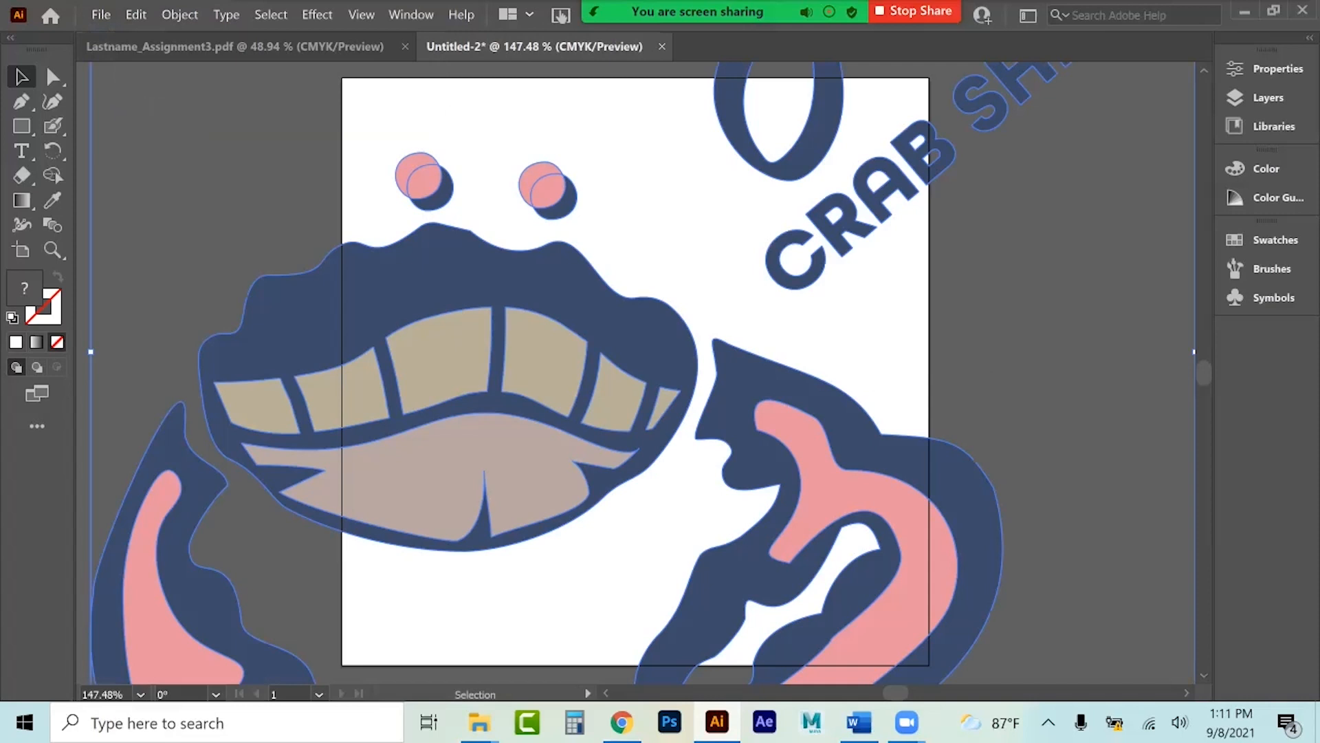
left_click(1273, 69)
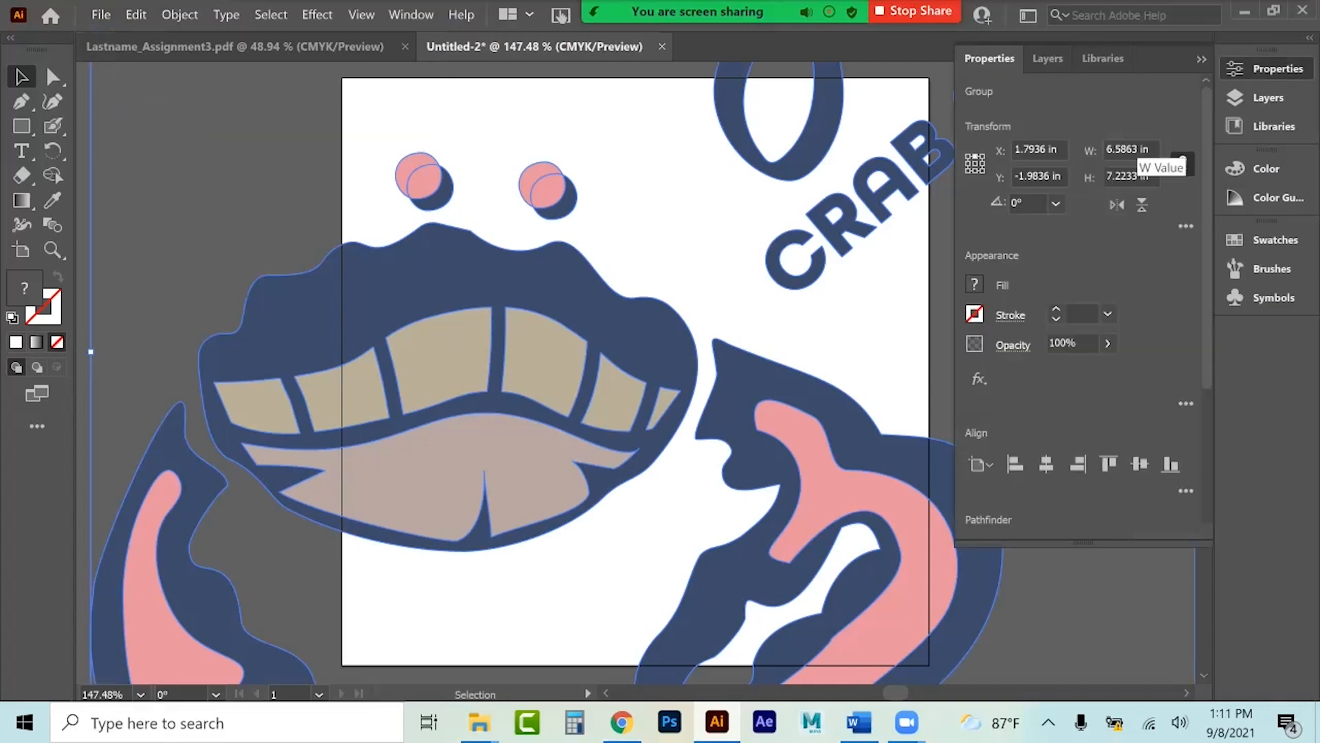
left_click(1141, 150)
key("BackSpace")
key("BackSpace")
key("BackSpace")
key("BackSpace")
key("BackSpace")
key("BackSpace")
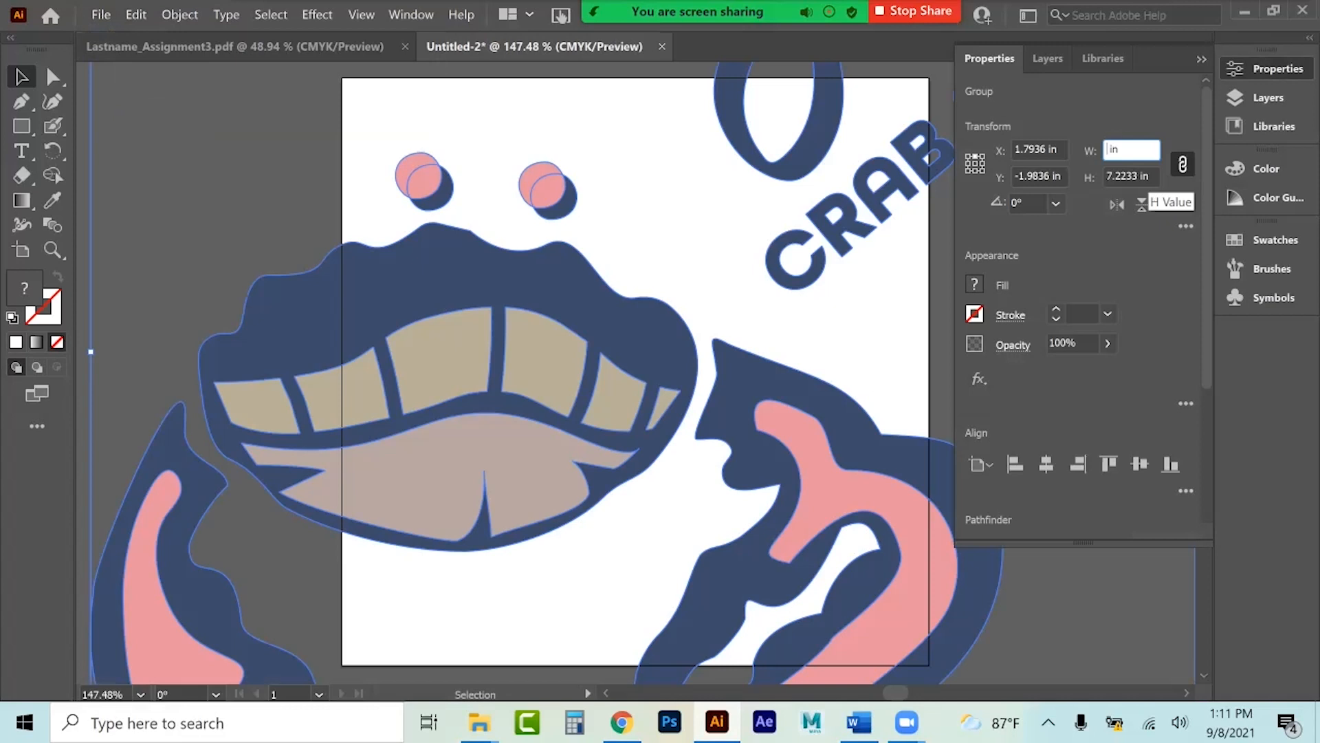
type("3")
key("Return")
left_click_drag(718, 162, 721, 476)
key("ctrl+shift+a")
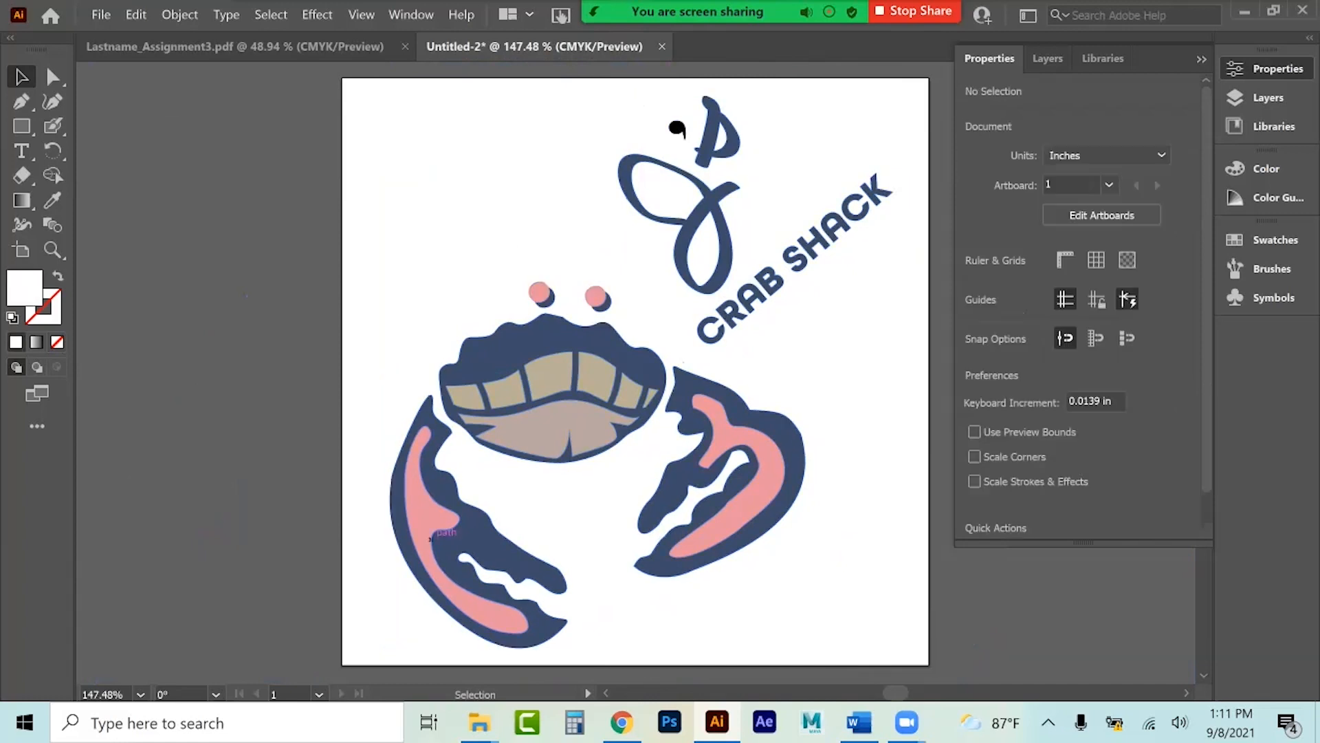
Check the required formats in Chrome and save the color logo as Illustrator EPS (*.EPS) named Lastname_EPS in the Lastname_Assignment3 folder.
key("alt+Tab")
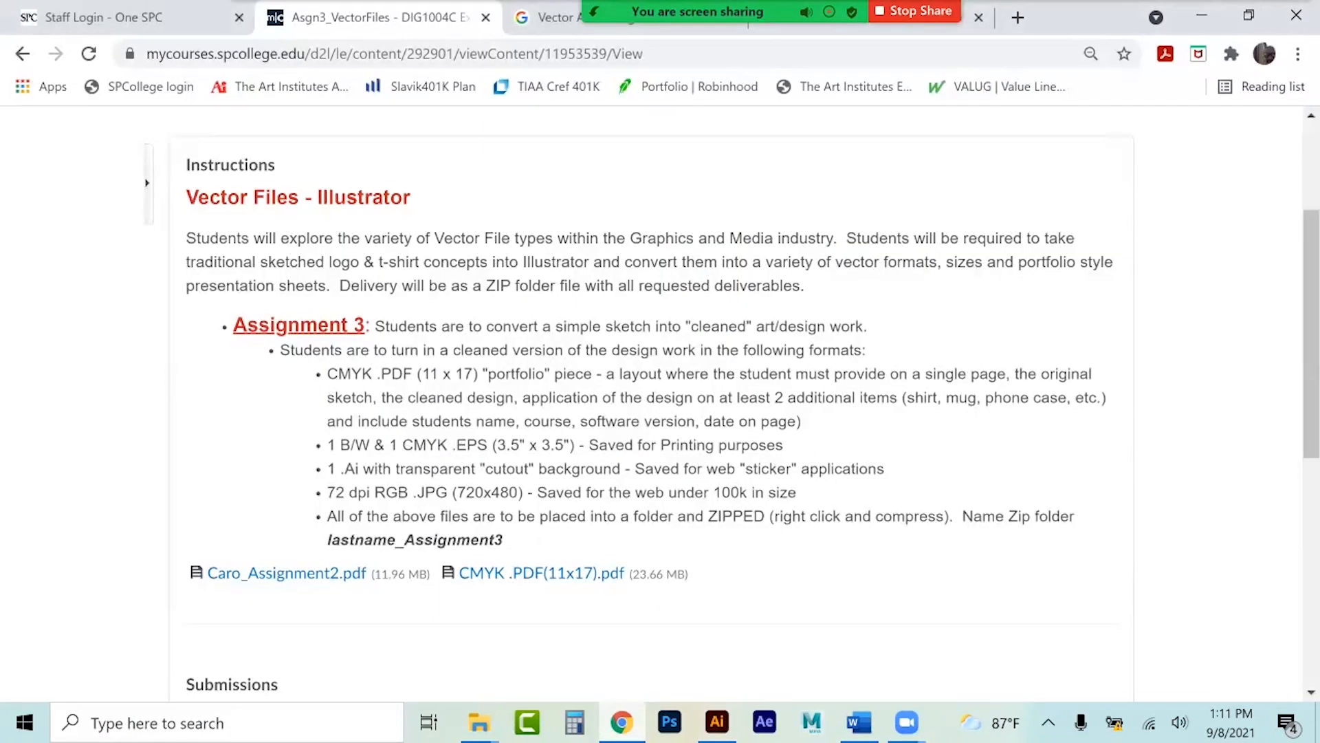
left_click(717, 722)
left_click(105, 16)
left_click(140, 192)
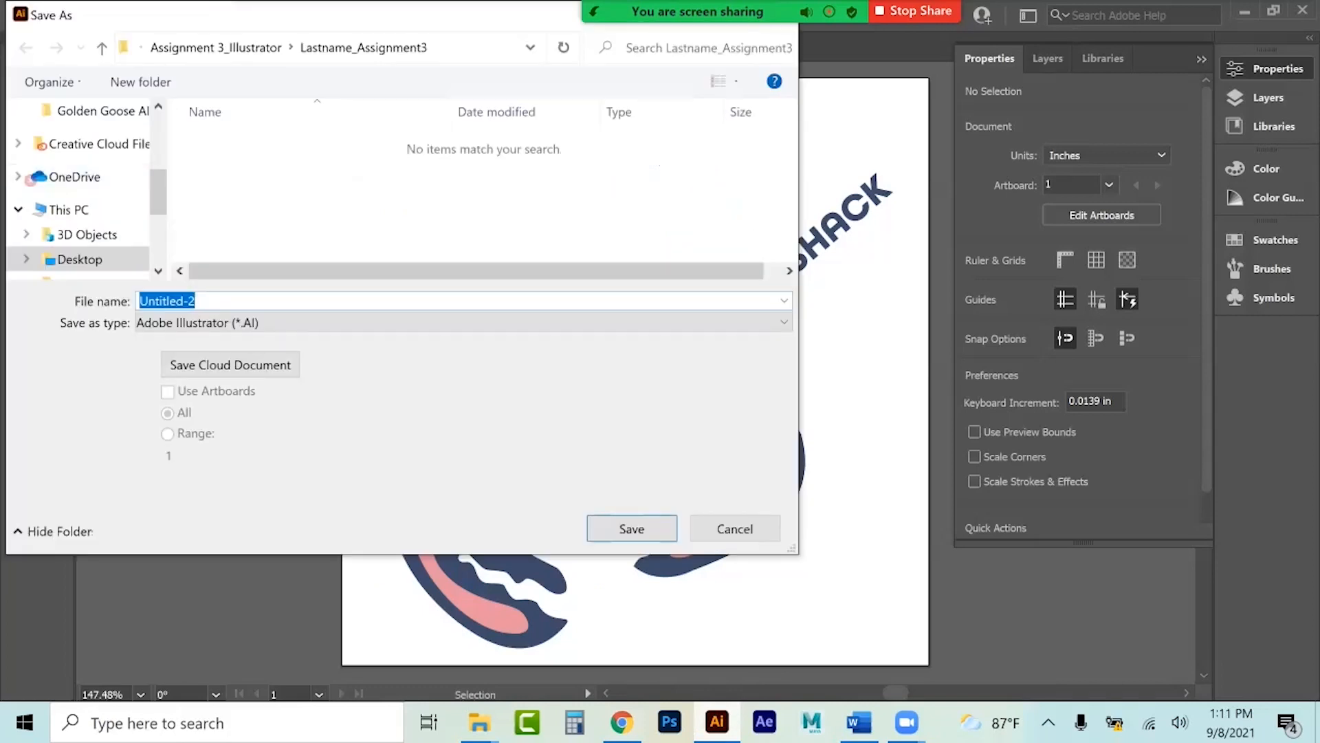
left_click(261, 323)
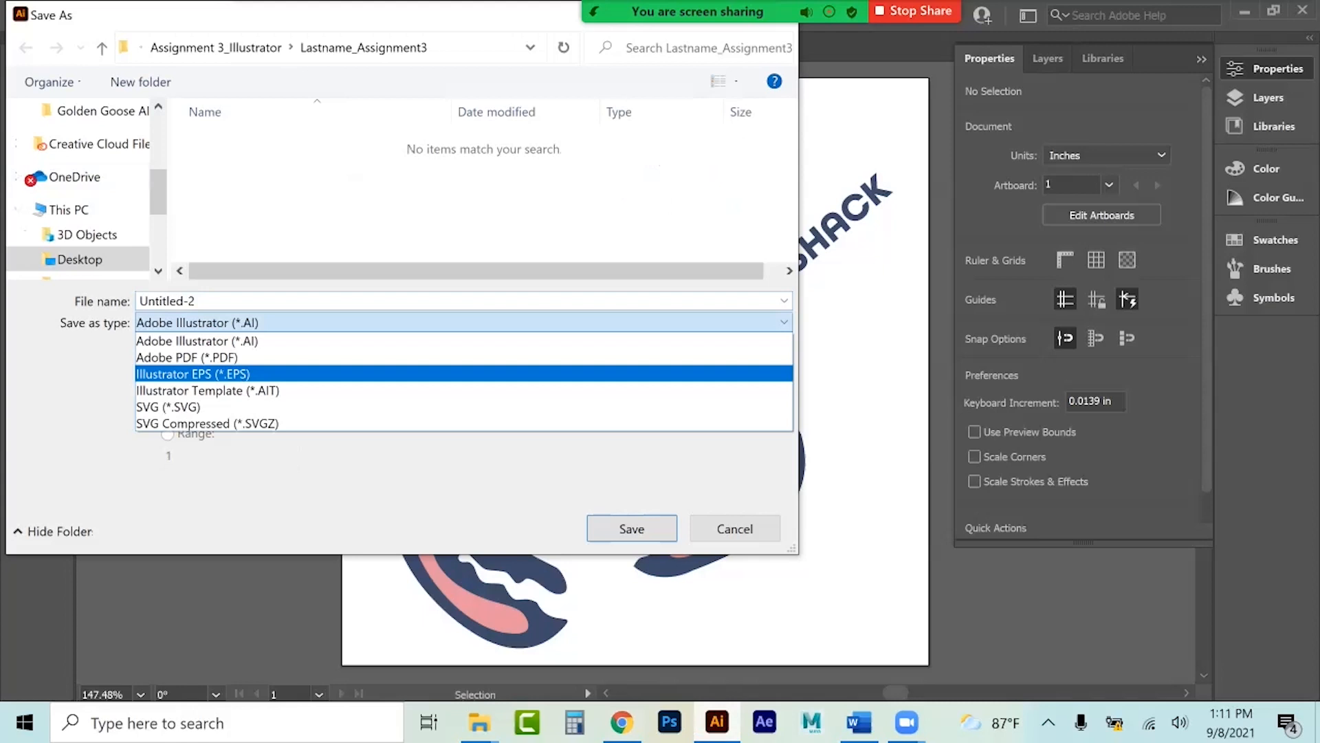
left_click(220, 374)
left_click(206, 301)
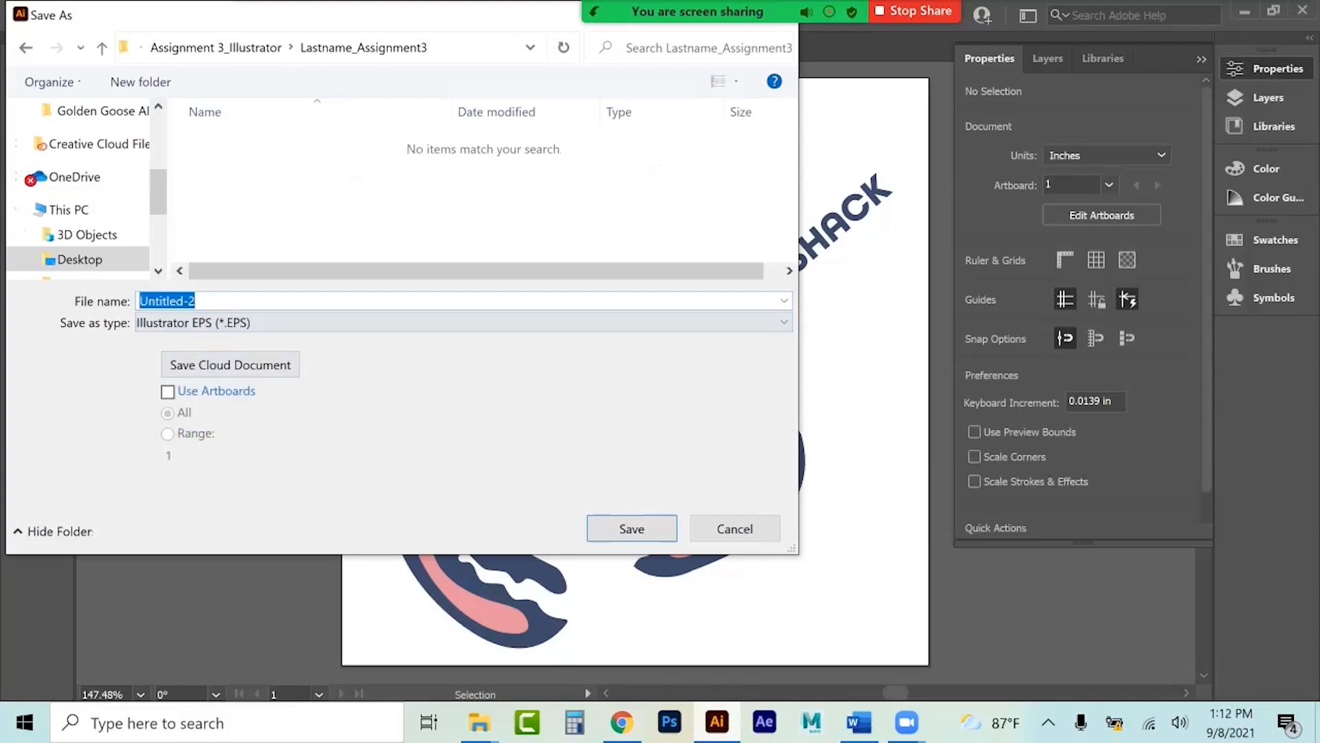
type("Lastname_")
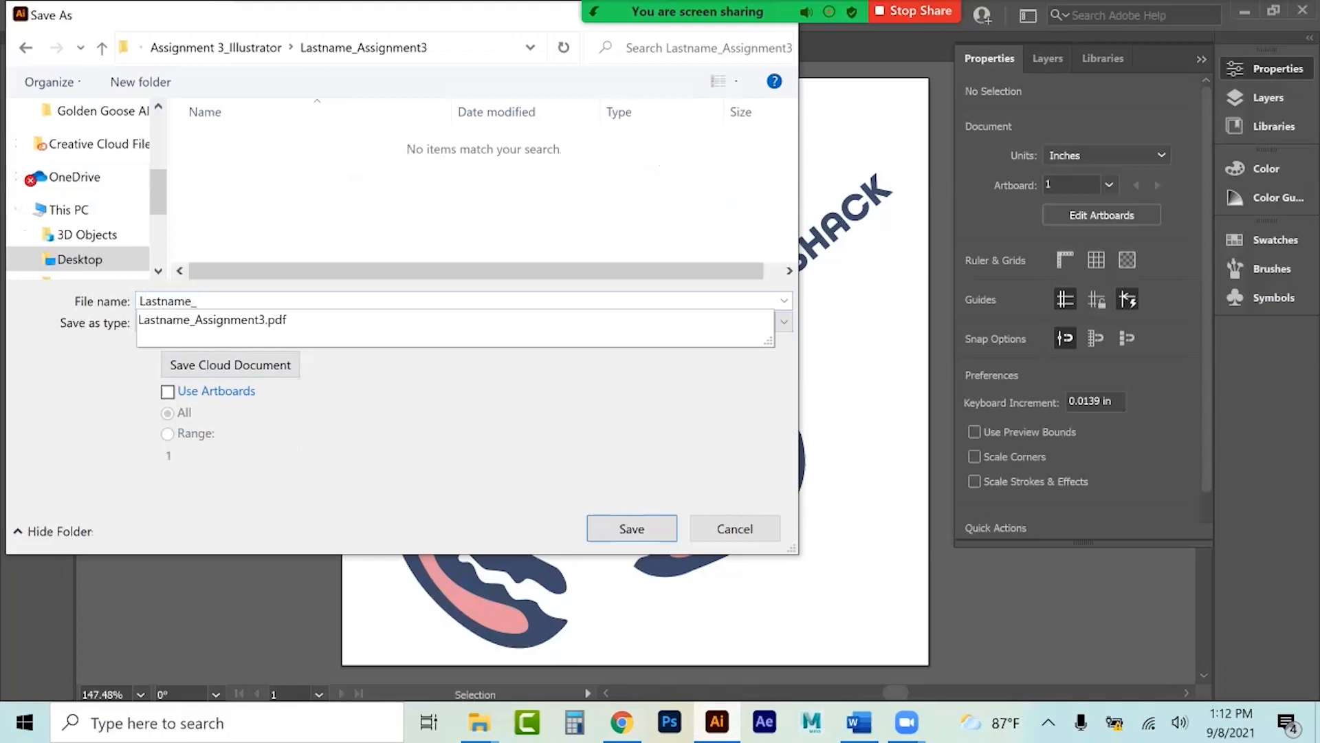
type("EPS")
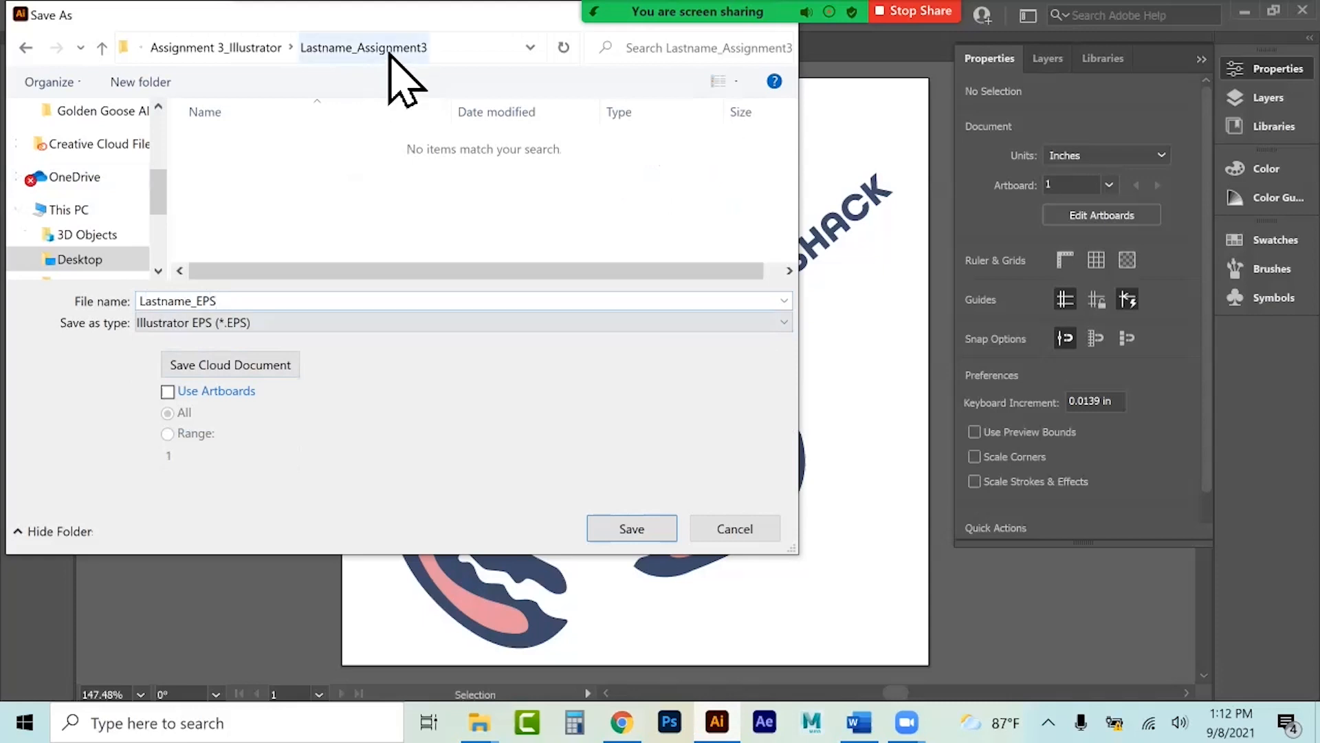
key("Return")
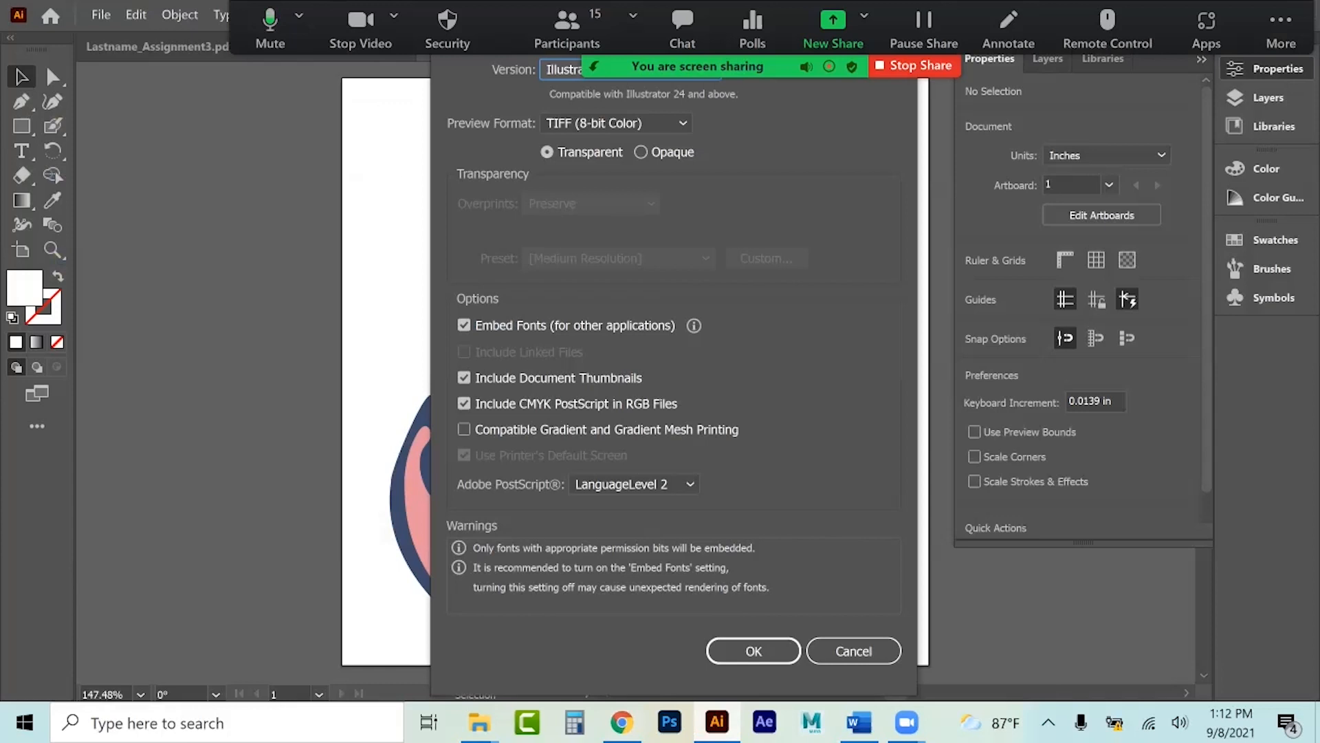
Keep the Illustrator 2020 EPS version with the default EPS options and finish the save.
left_click(630, 70)
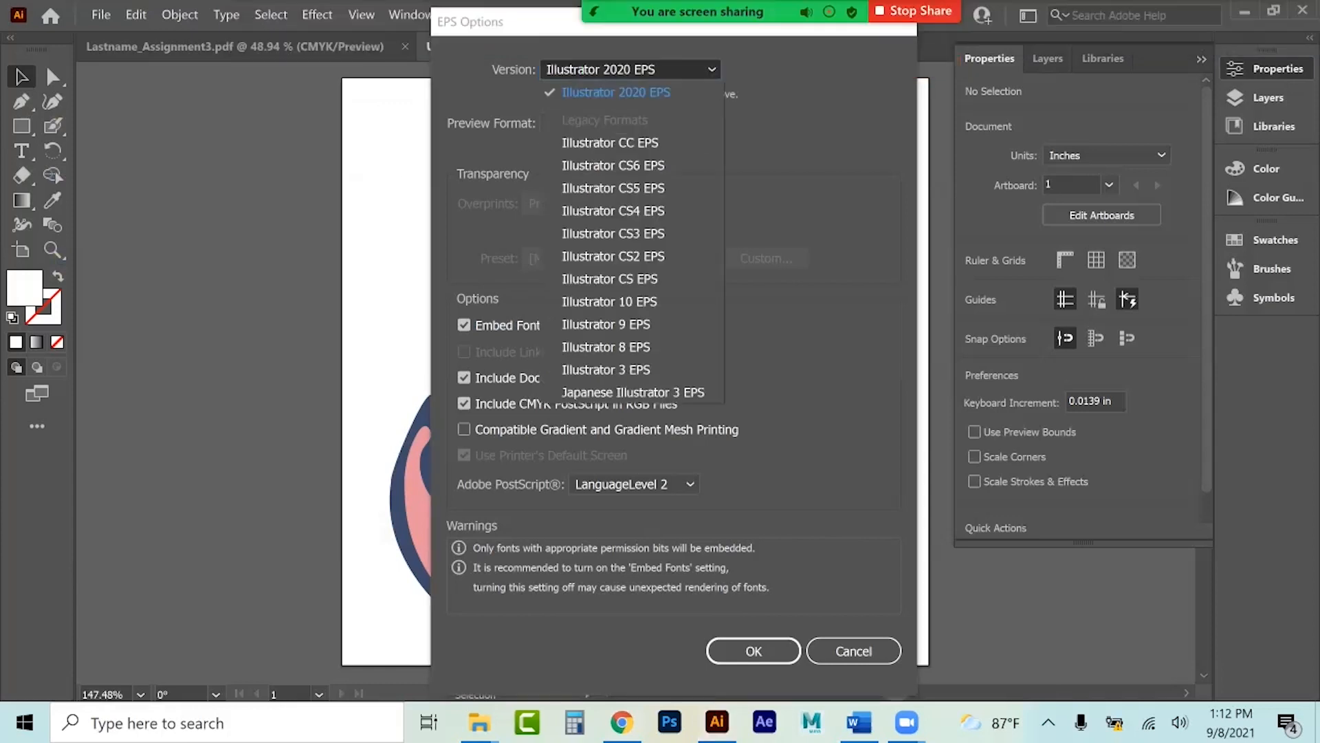
left_click(658, 90)
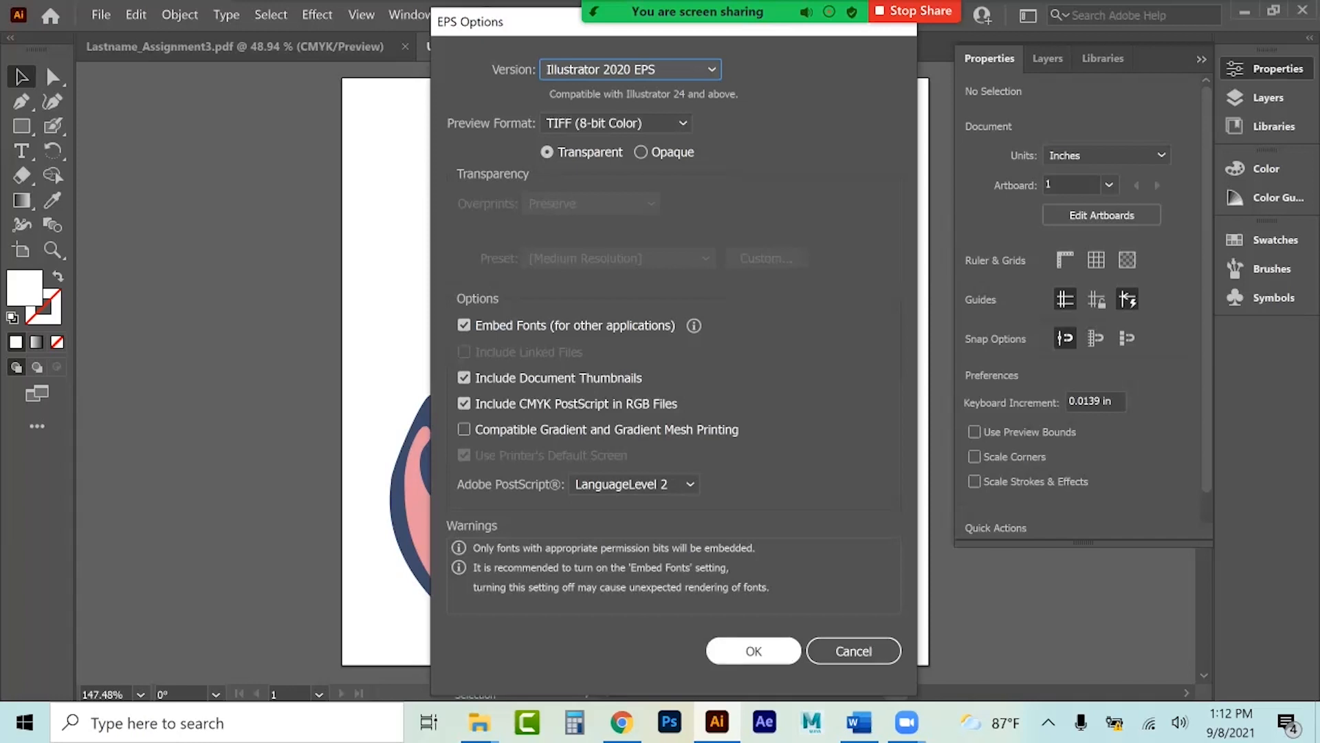
left_click(753, 650)
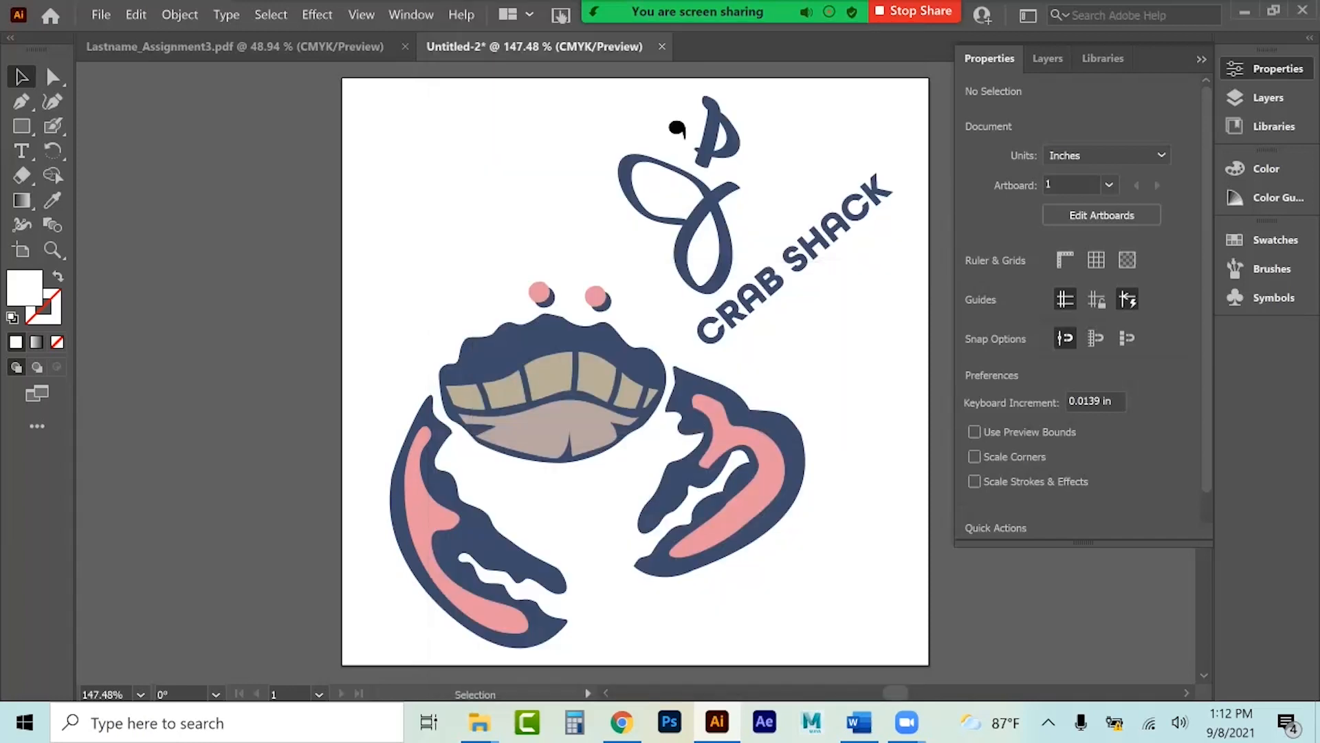
Recheck the assignment list in Chrome, delete the color logo from the EPS document, and return to the Lastname_Assignment3.pdf document in Illustrator.
left_click(622, 722)
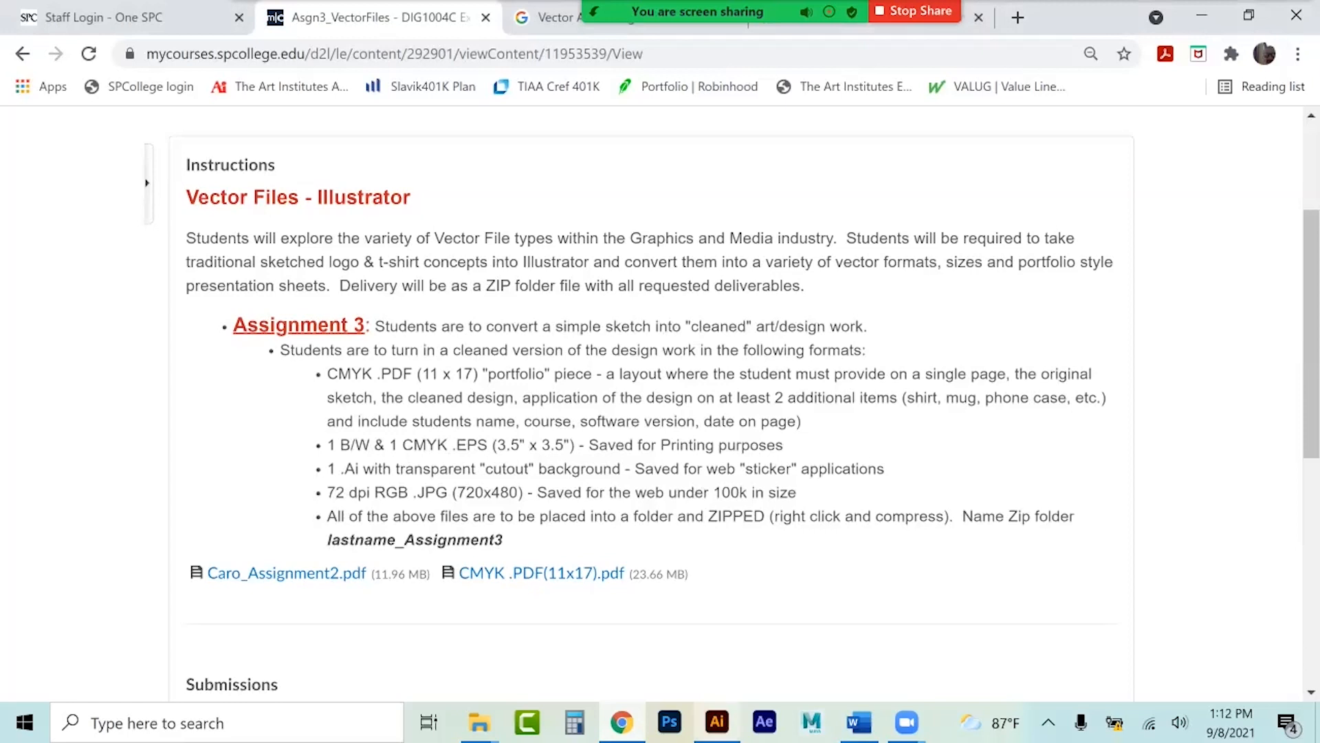
left_click(717, 722)
left_click(726, 412)
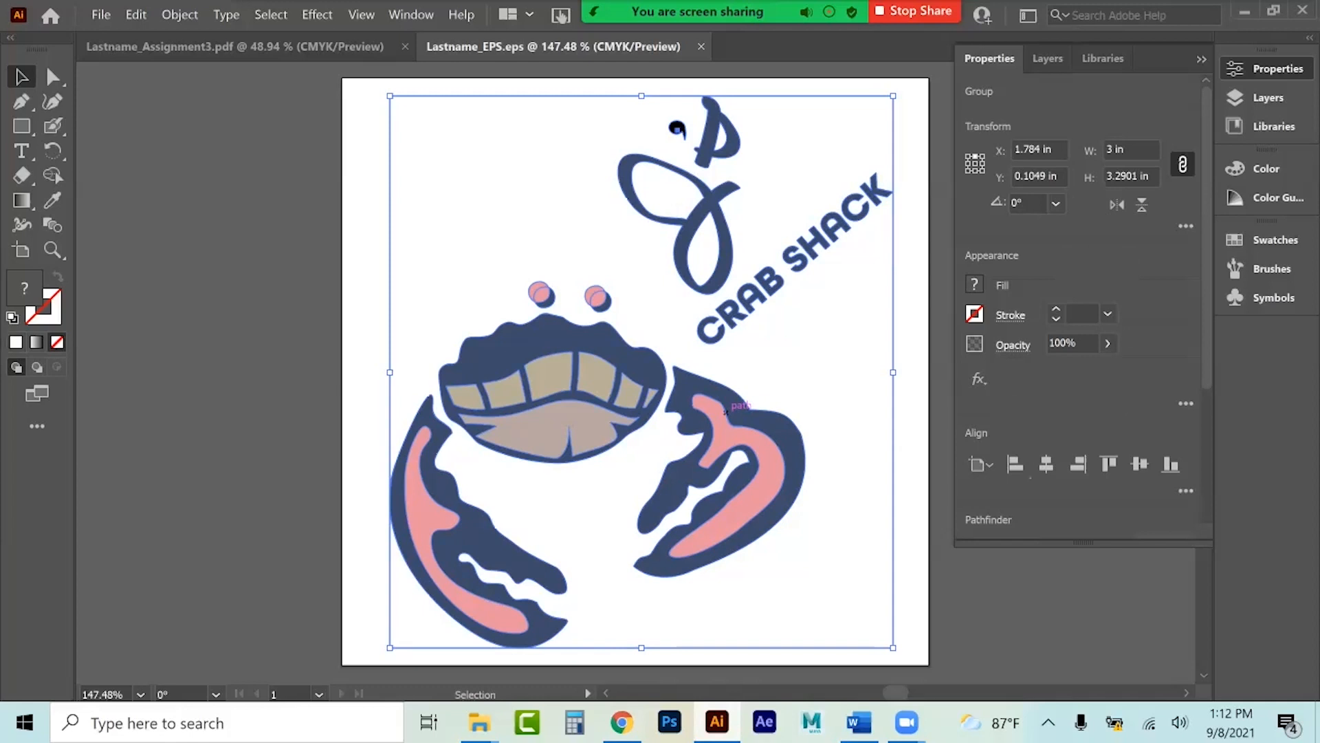
key("Delete")
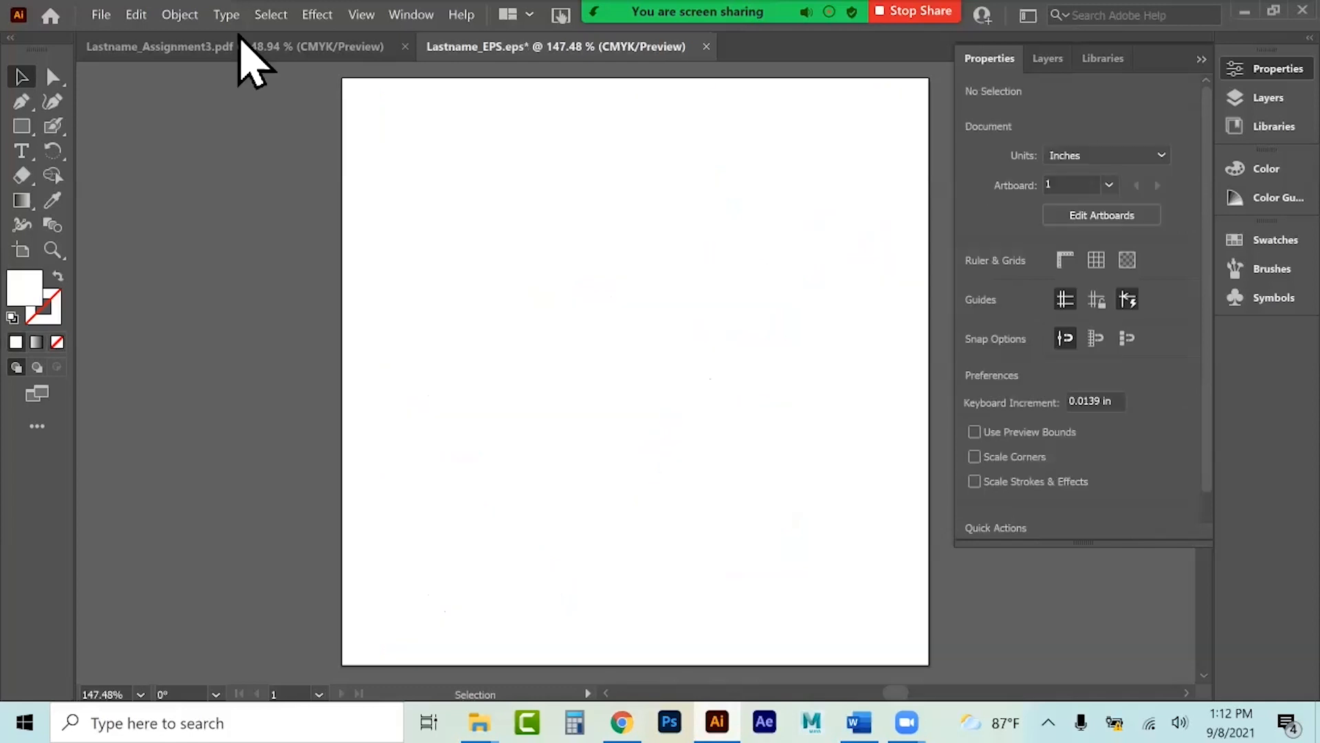
left_click(177, 54)
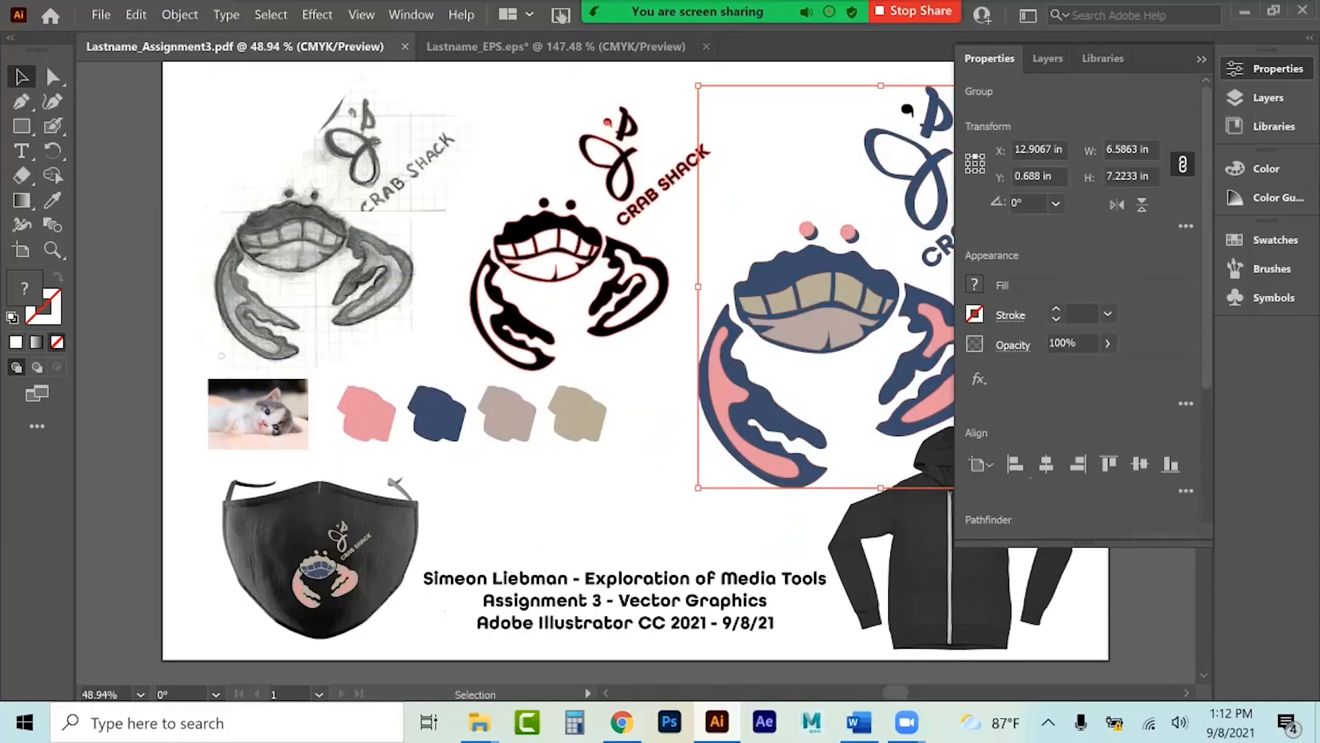
Copy the black-and-white crab logo from Lastname_Assignment3.pdf and paste it into the empty Lastname_EPS document.
left_click(583, 236)
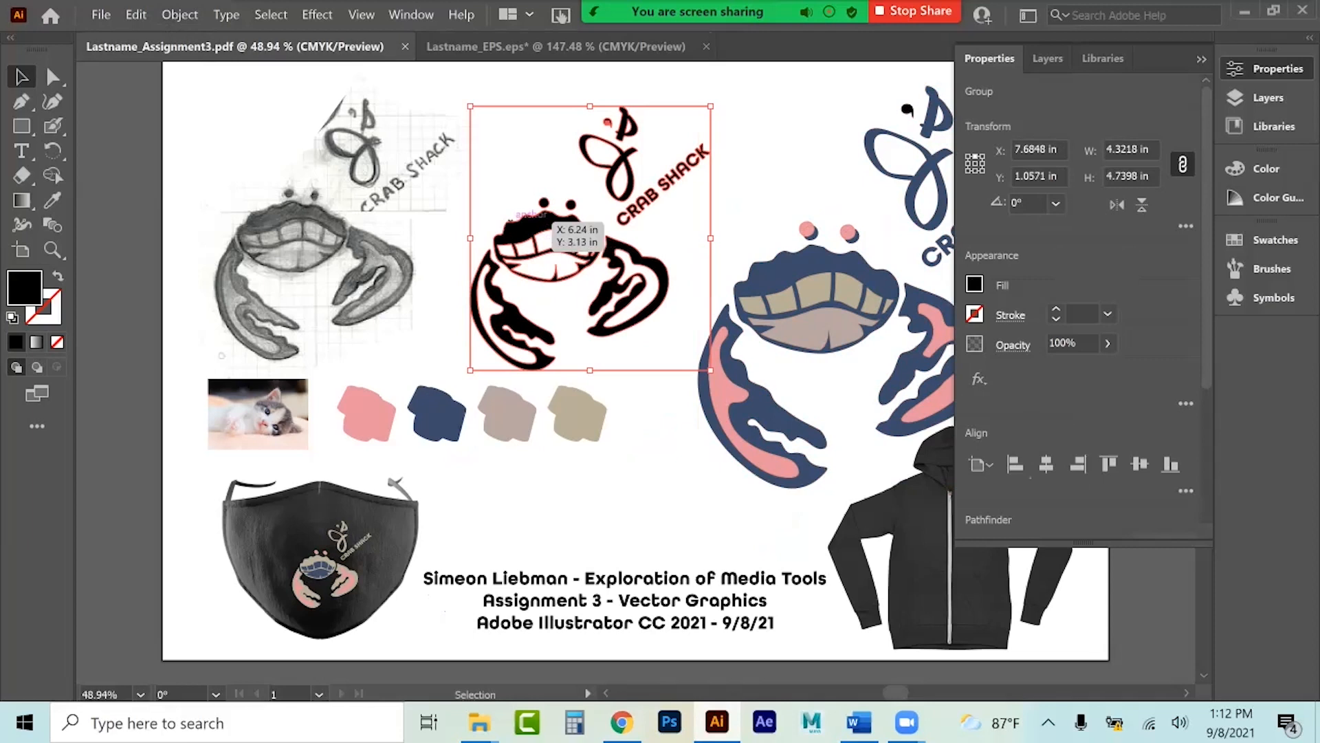
key("ctrl+c")
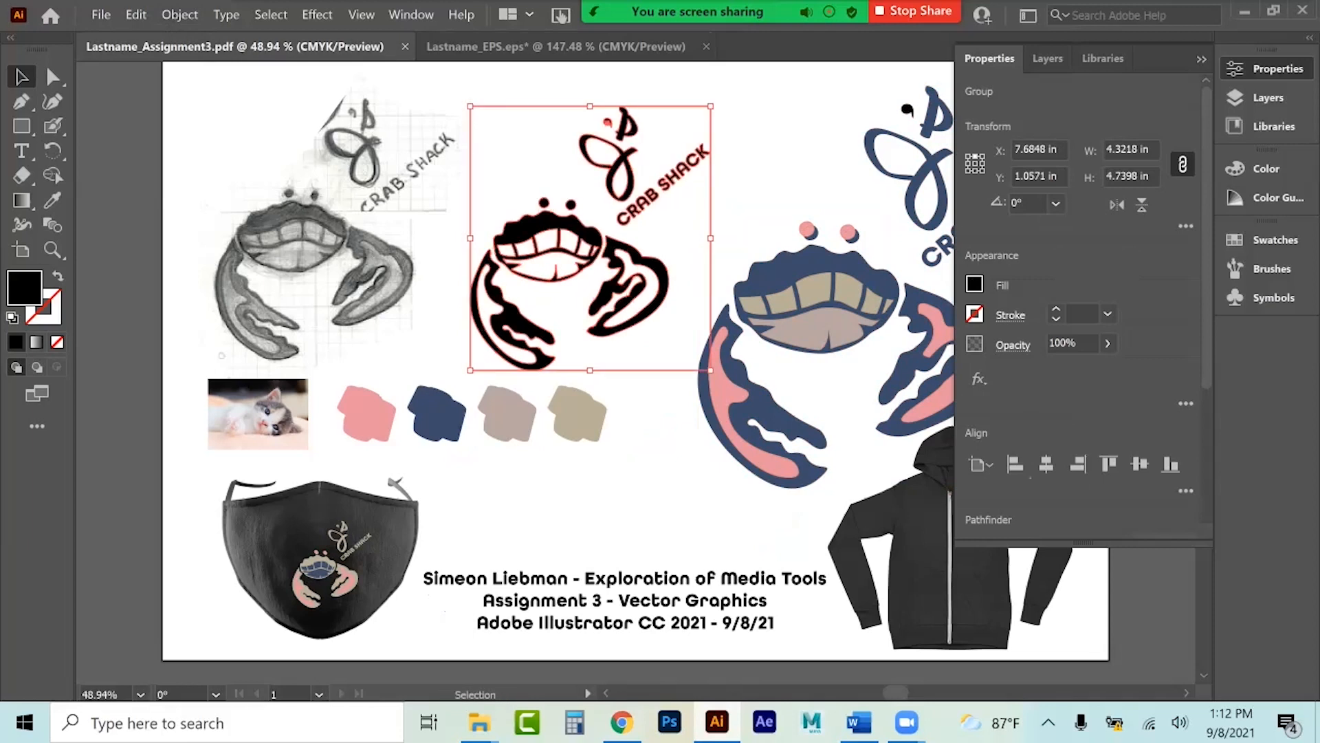
key("ctrl+Tab")
key("ctrl+v")
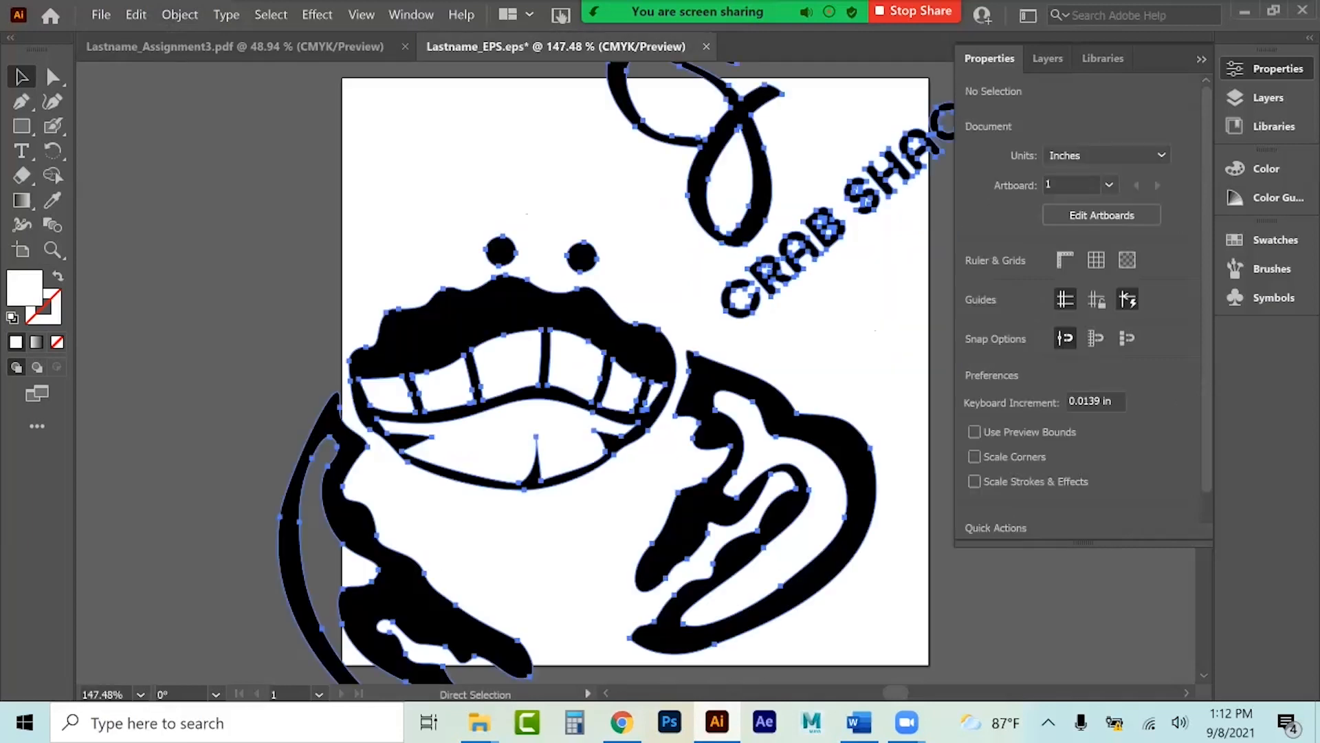
Scale the pasted black-and-white logo proportionally to 3 in wide and position it inside the artboard.
left_click(1137, 150)
key("BackSpace")
key("BackSpace")
key("BackSpace")
key("BackSpace")
key("BackSpace")
key("BackSpace")
type("3")
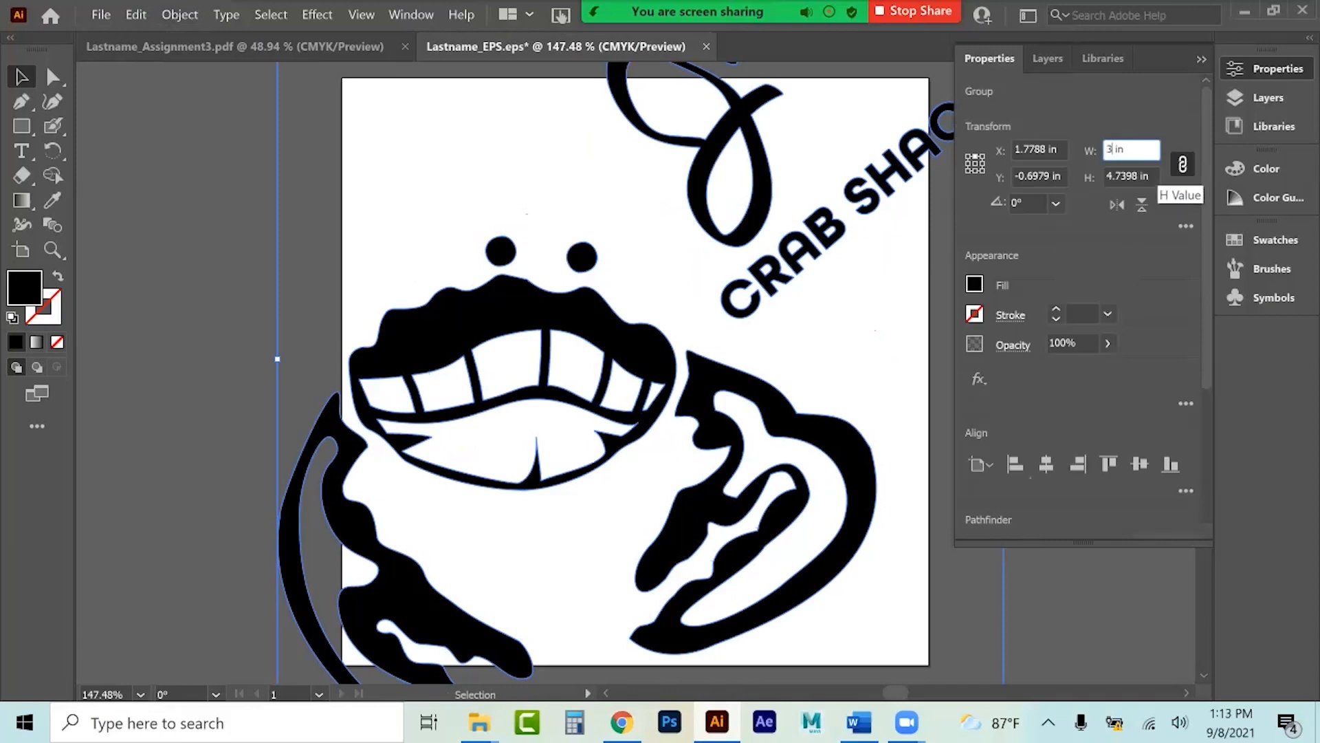
key("Return")
left_click_drag(688, 210, 697, 350)
Save the black-and-white logo as Illustrator EPS named Lastname_BnW_EPS in the Lastname_Assignment3 folder, keeping the default EPS options.
left_click(101, 14)
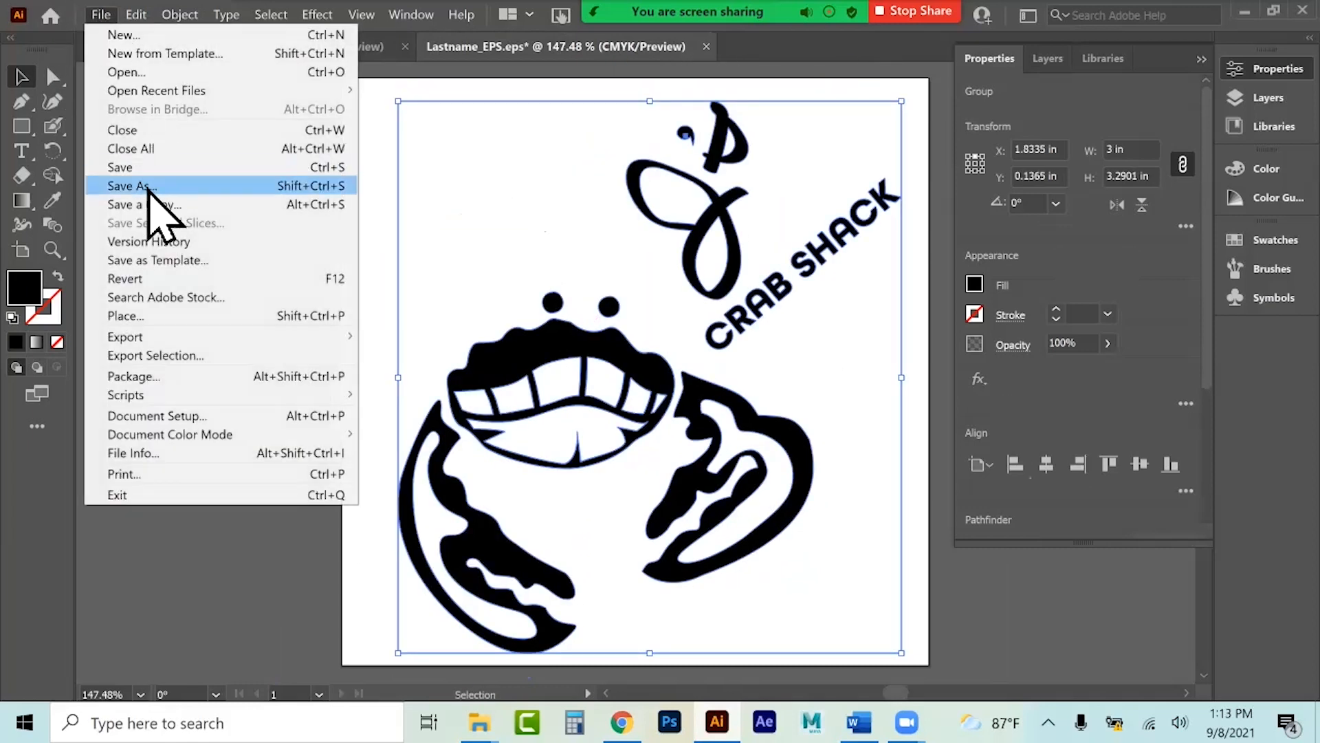
left_click(150, 187)
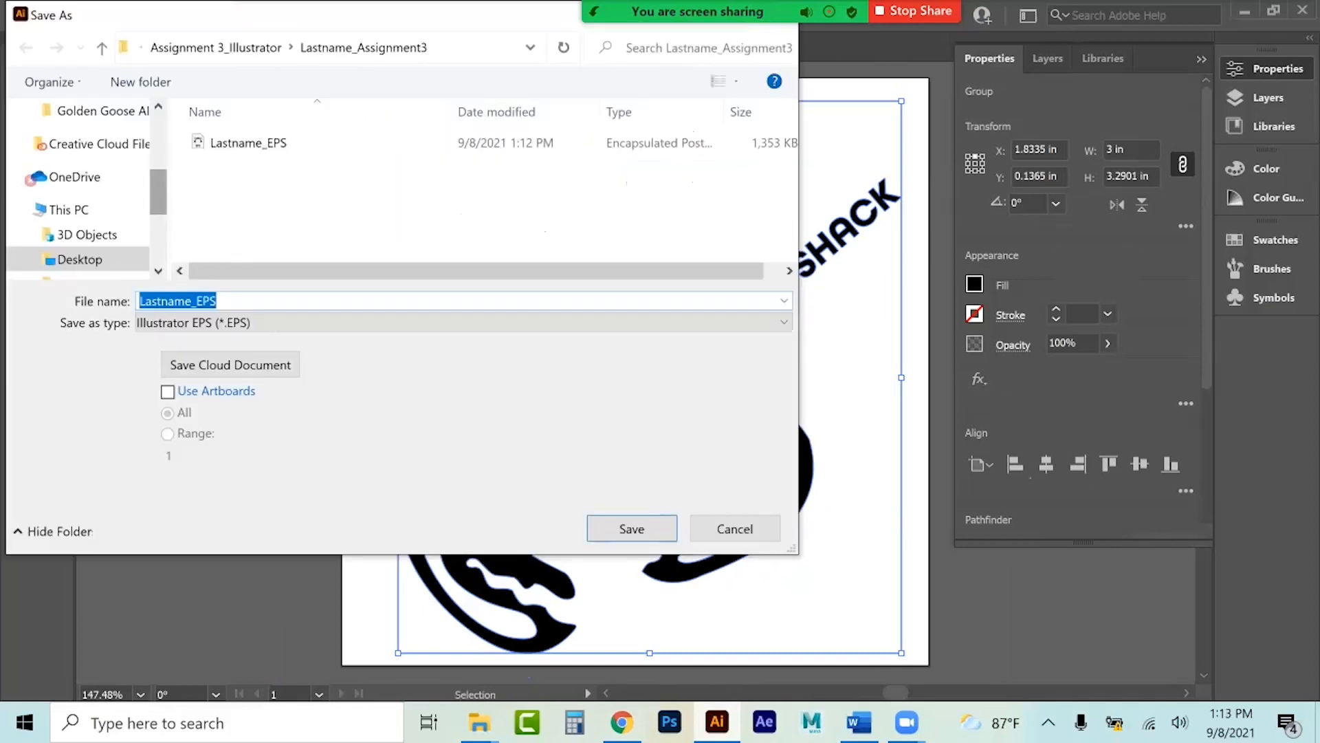
key("Tab")
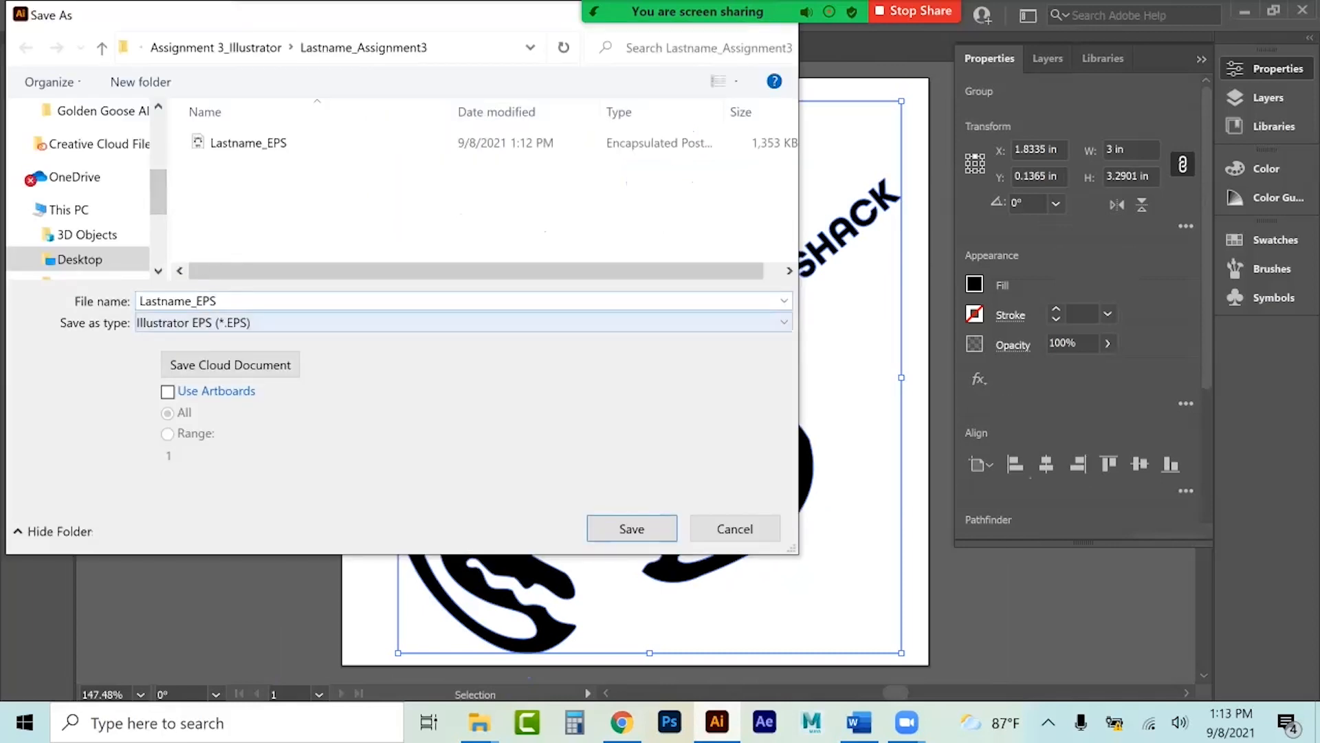
left_click(197, 300)
type("BN")
key("BackSpace")
type("nW_")
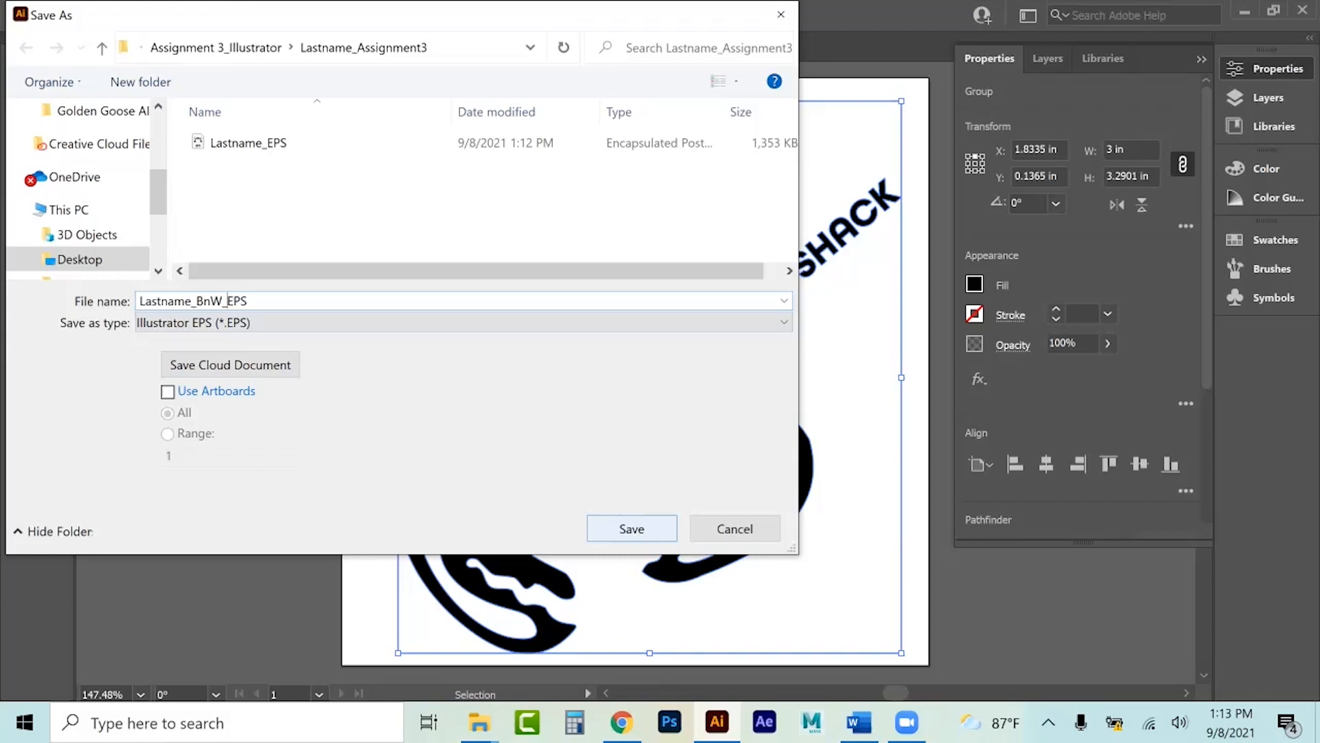
key("Return")
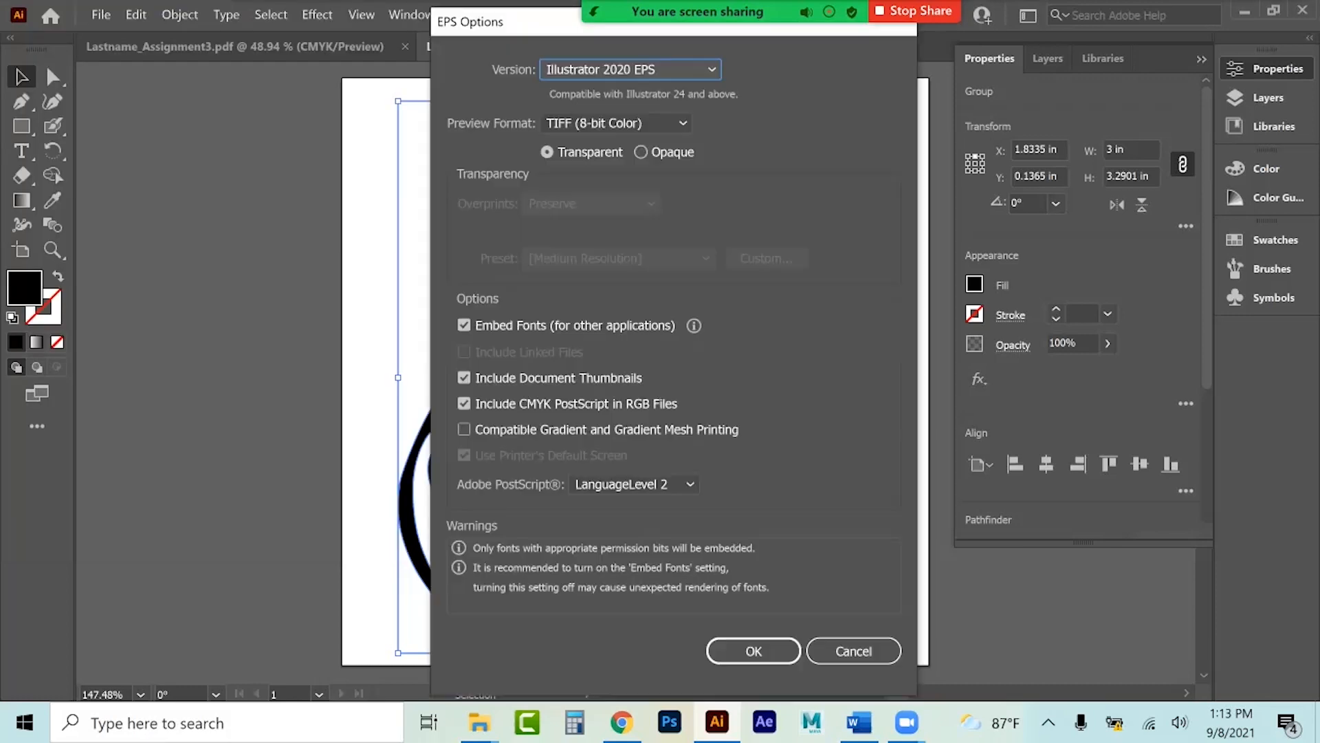
key("Return")
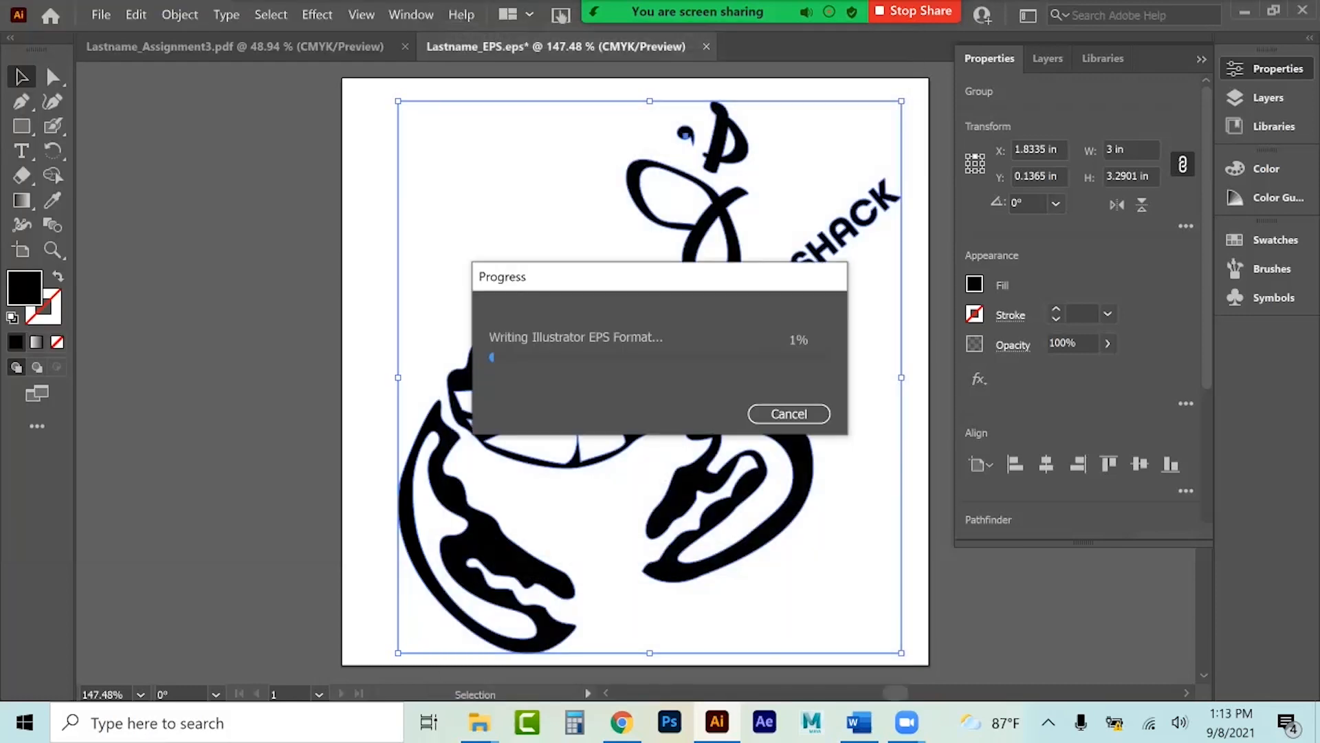
Check the transparent "cutout" .Ai requirement in Chrome and delete the black-and-white logo from the EPS document in Illustrator.
left_click(622, 722)
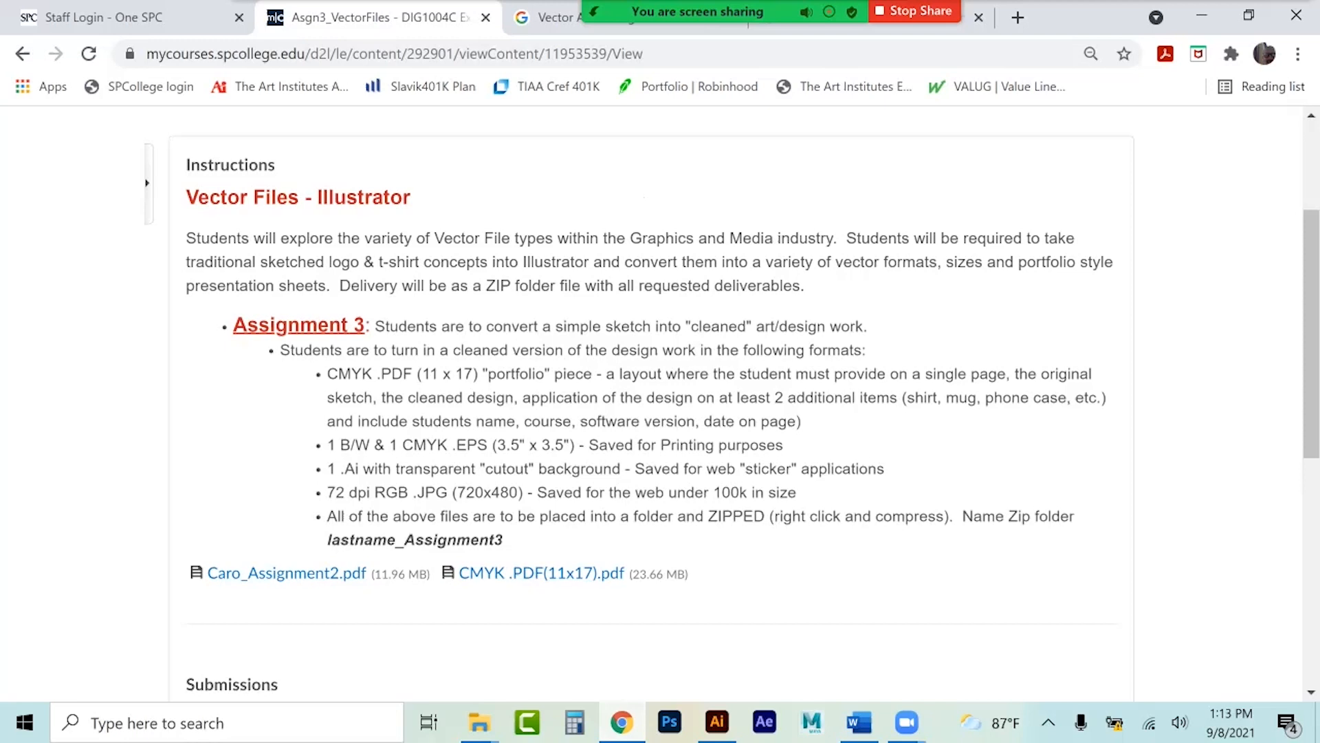
left_click_drag(328, 468, 884, 469)
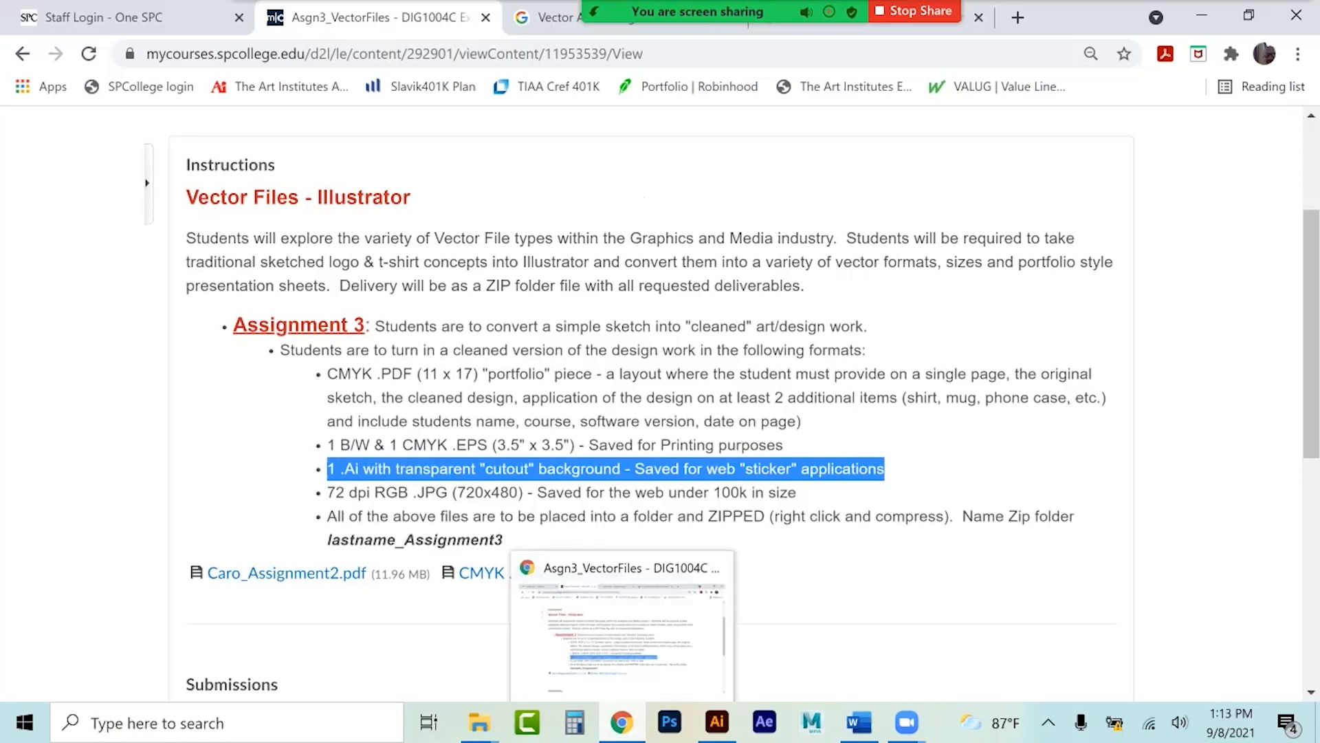
left_click(717, 722)
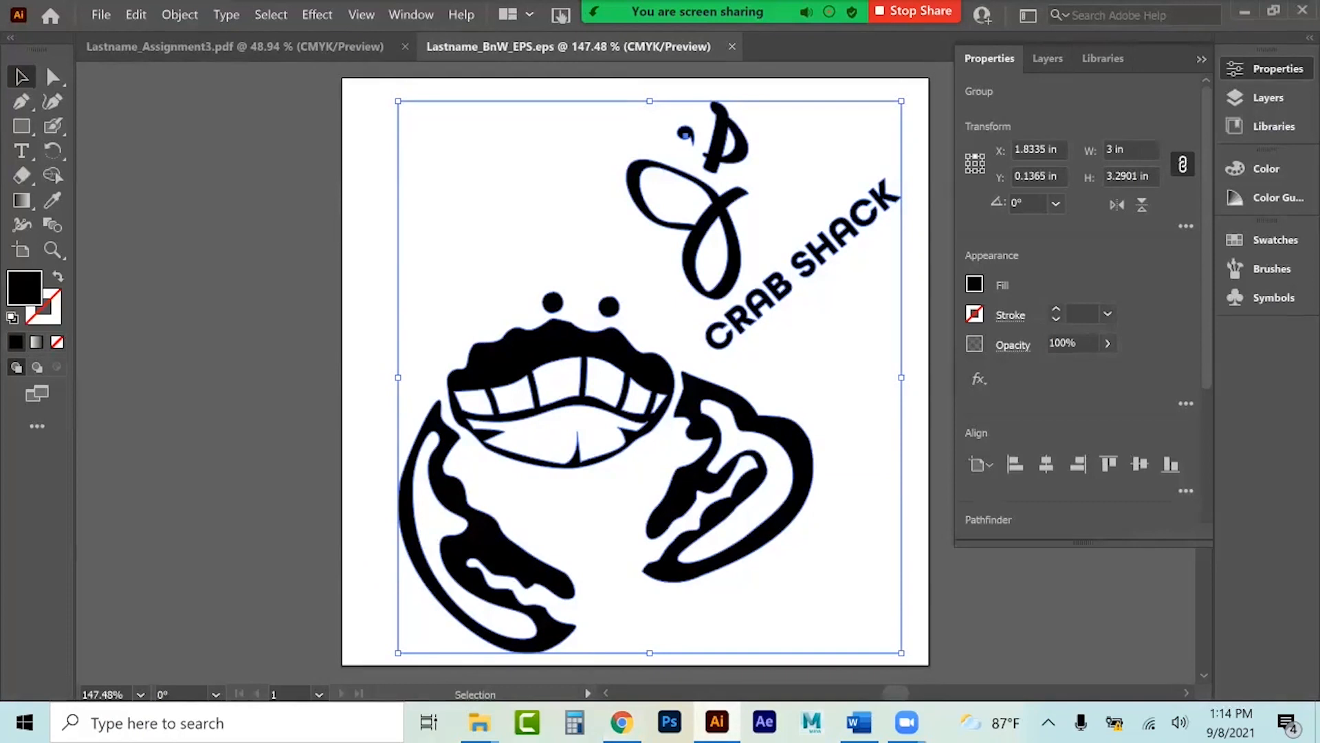
key("Delete")
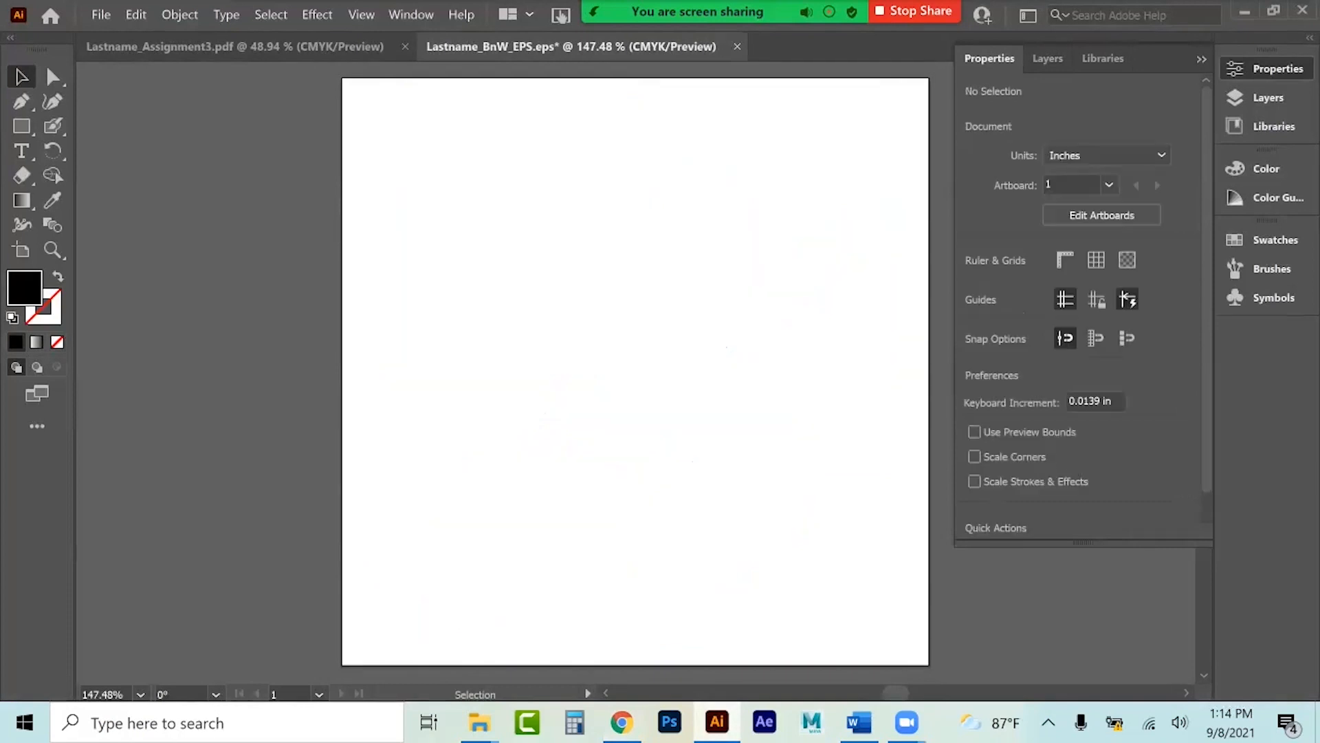
Copy the colored crab logo from Lastname_Assignment3.pdf and paste it into the emptied Lastname_BnW_EPS document.
left_click(242, 50)
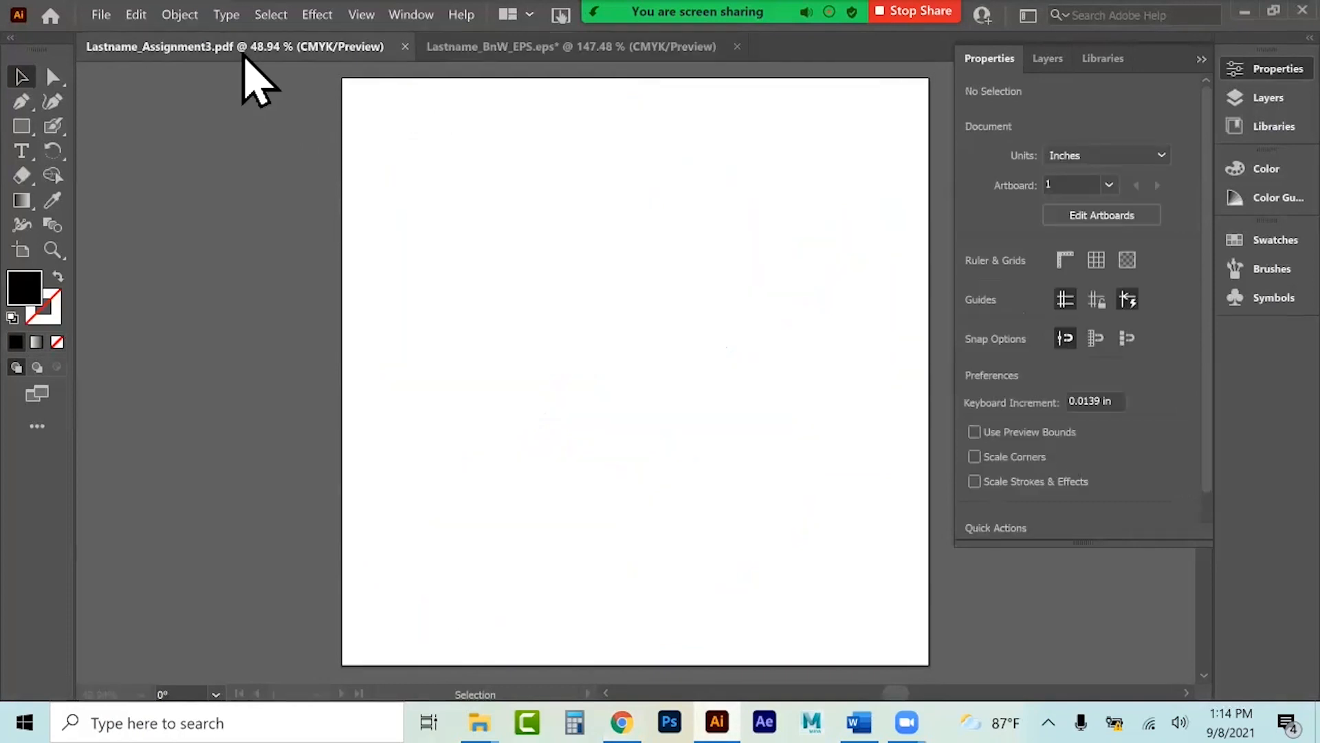
left_click(782, 289)
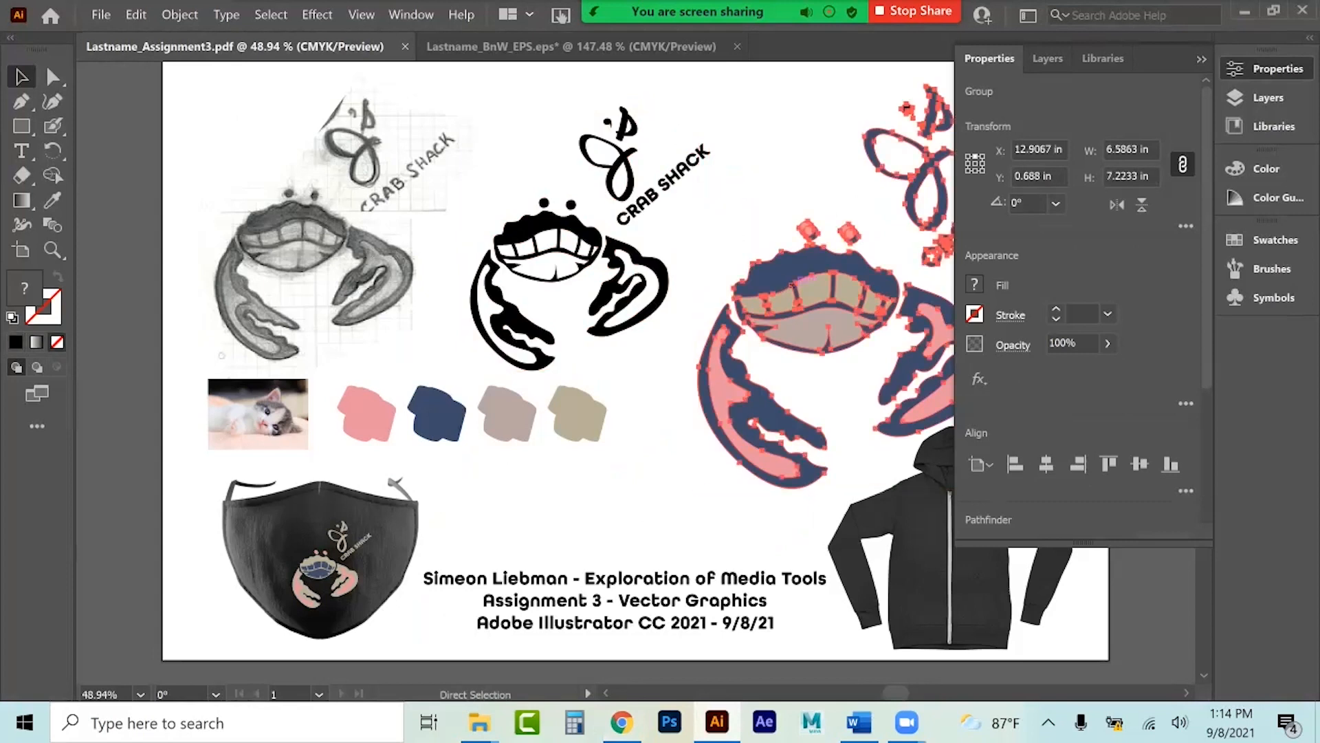
left_click(571, 46)
key("a")
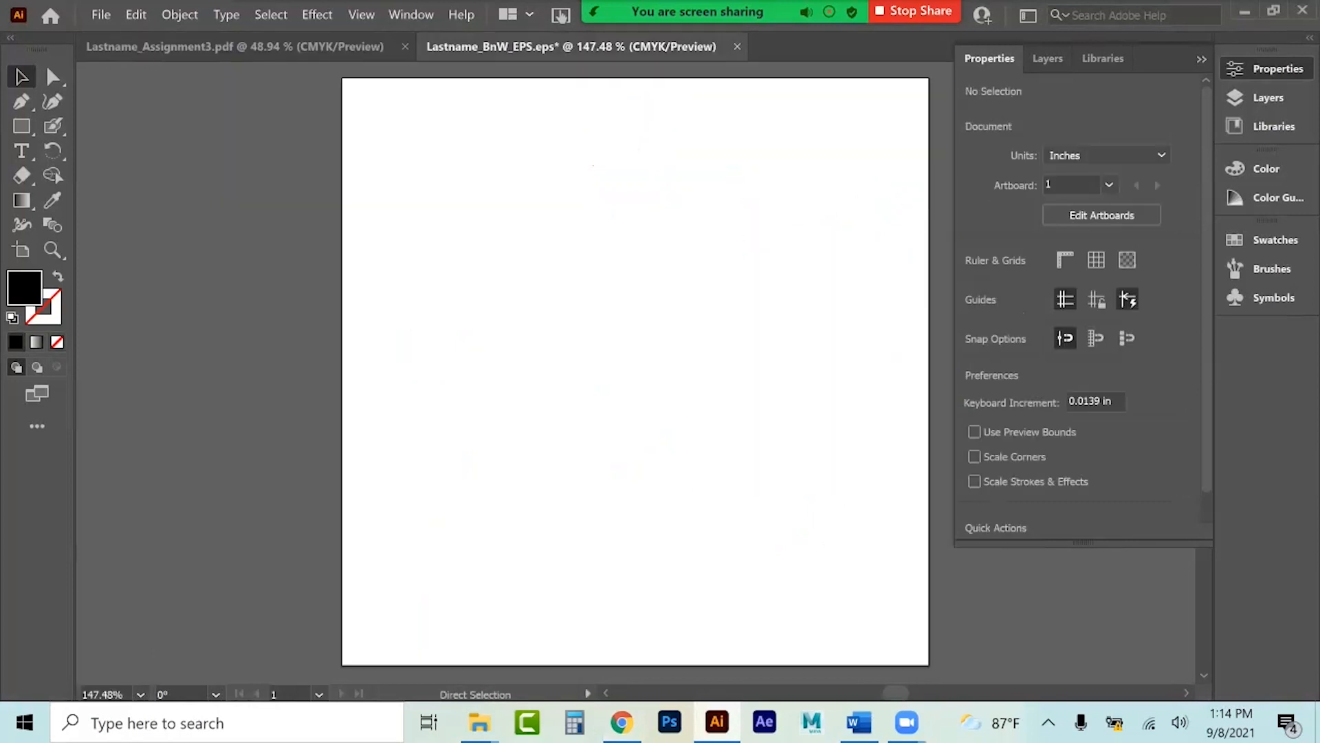
key("ctrl+v")
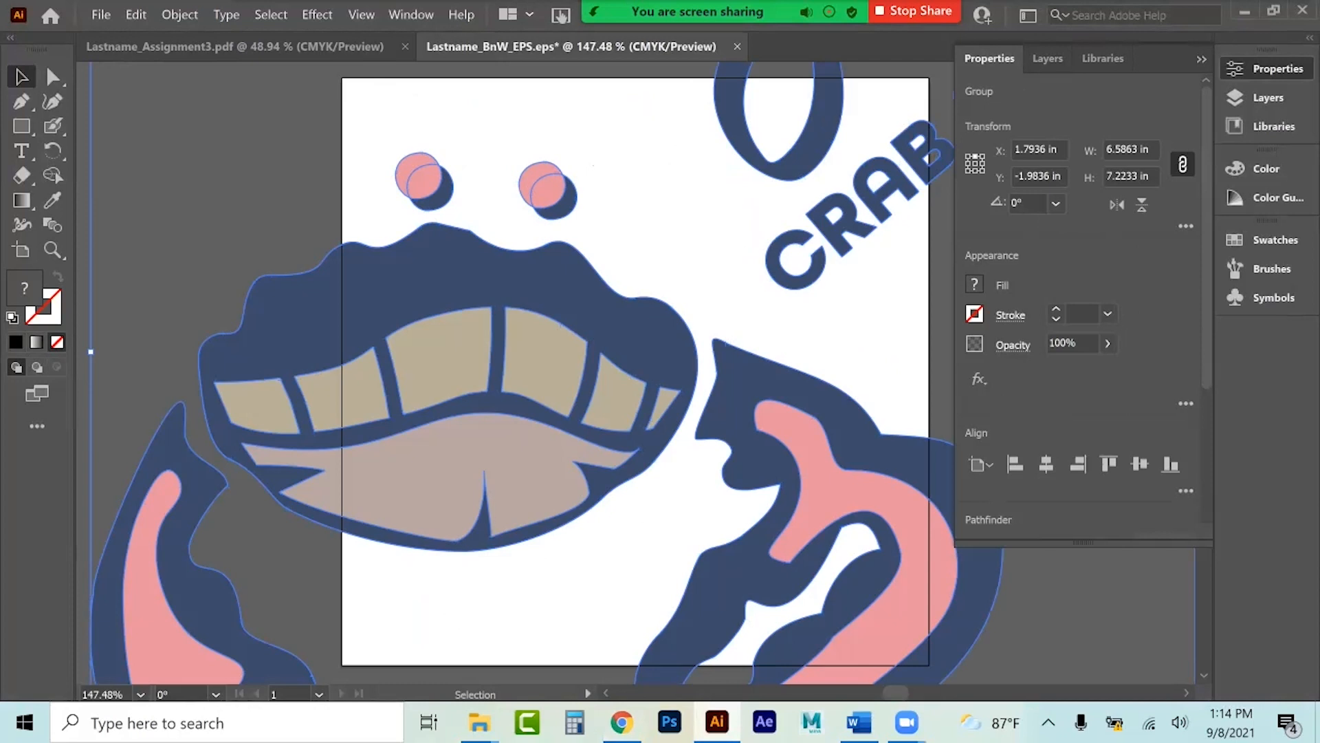
Scale the pasted color logo proportionally to 3 in wide and position it inside the artboard.
left_click(1128, 149)
key("BackSpace")
key("BackSpace")
key("BackSpace")
key("BackSpace")
key("BackSpace")
key("BackSpace")
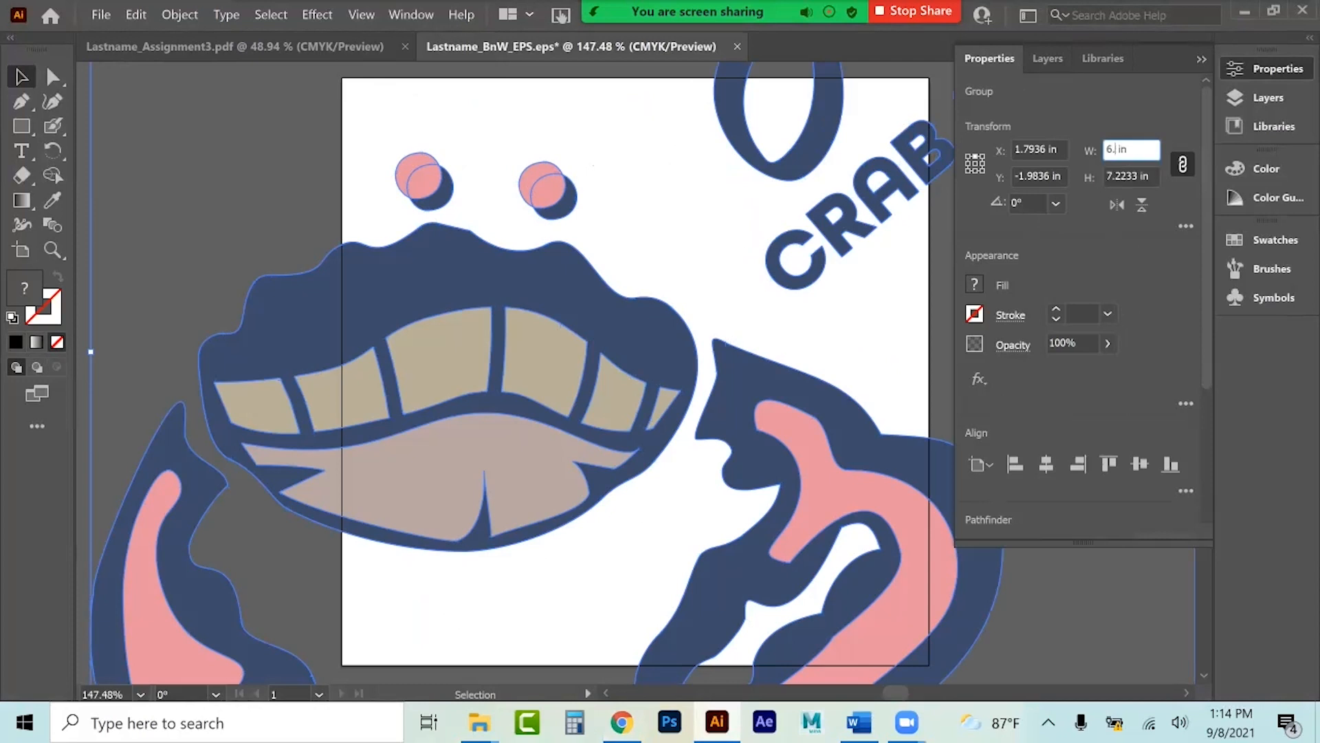
type("3")
key("Return")
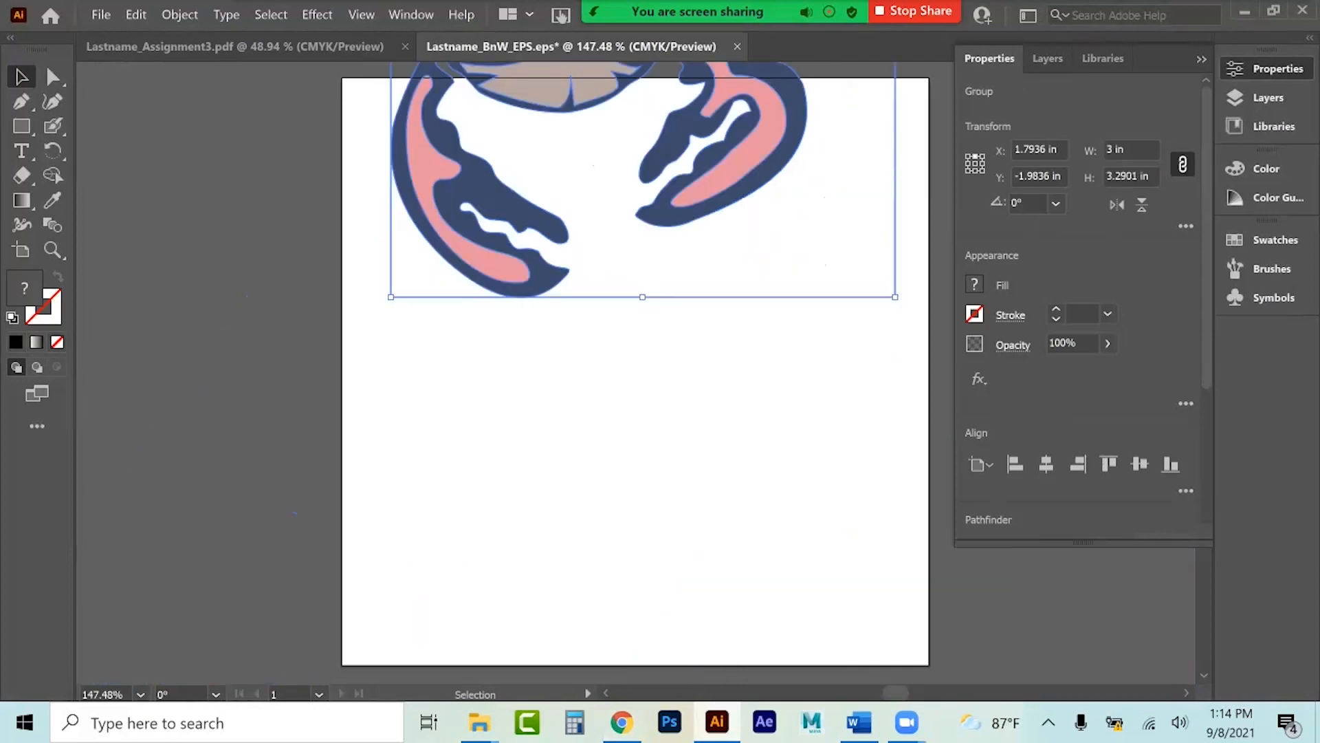
left_click_drag(698, 118, 688, 435)
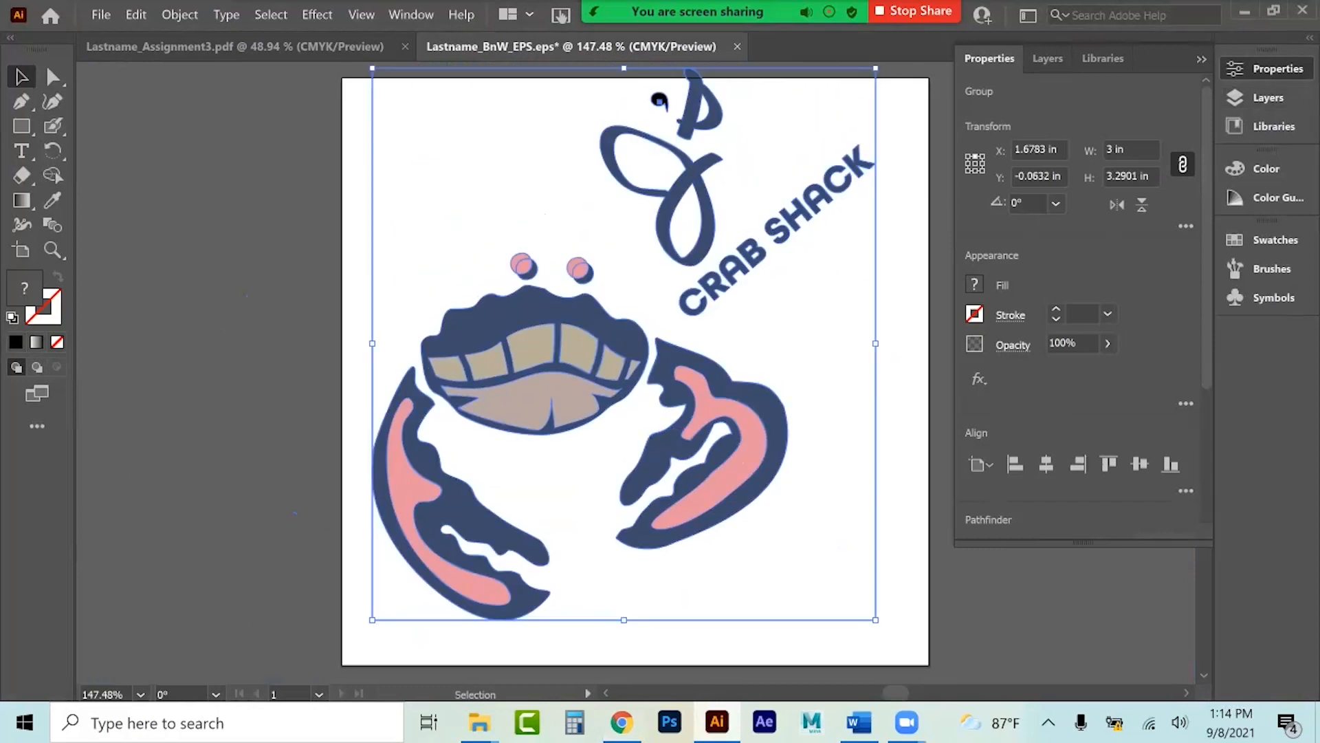
left_click(1267, 69)
key("ctrl+minus")
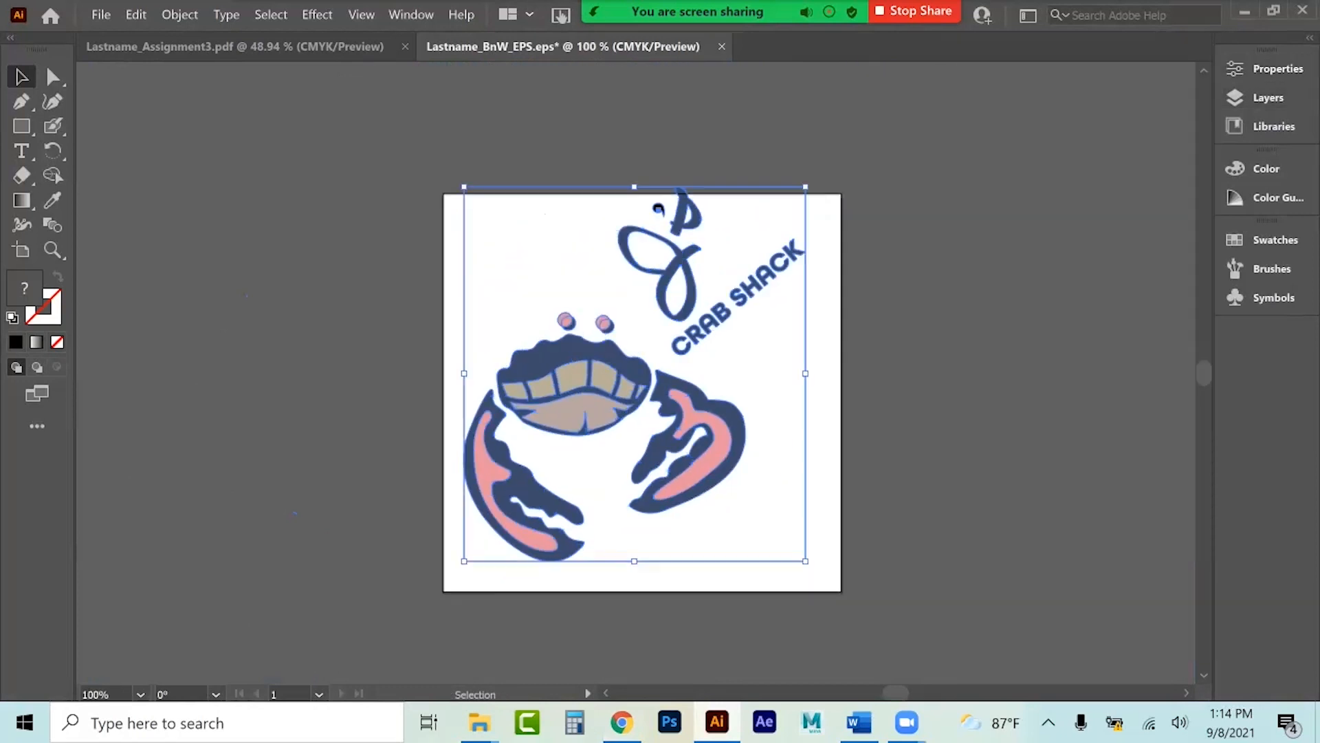
left_click_drag(653, 351, 671, 368)
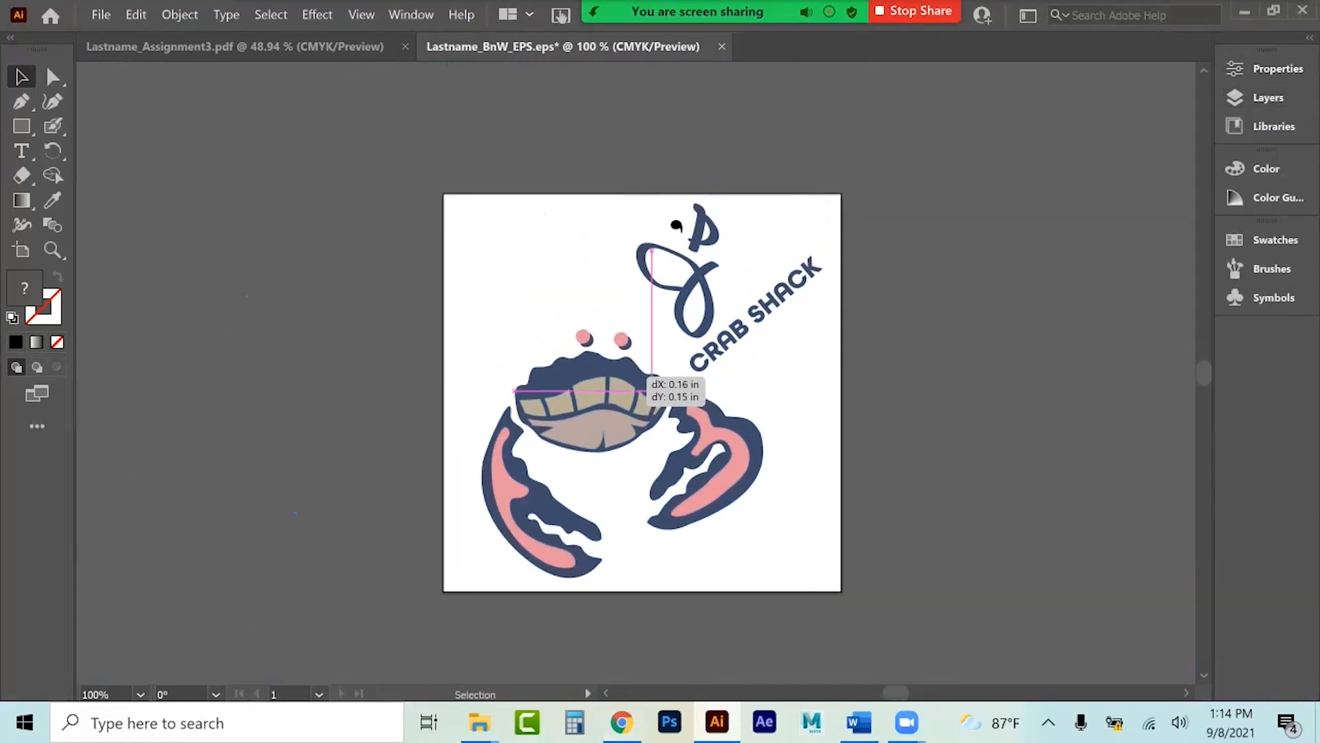
Move the color logo off the artboard and recolor its black apostrophe by sampling the navy blue of the lettering.
left_click_drag(588, 377, 191, 358)
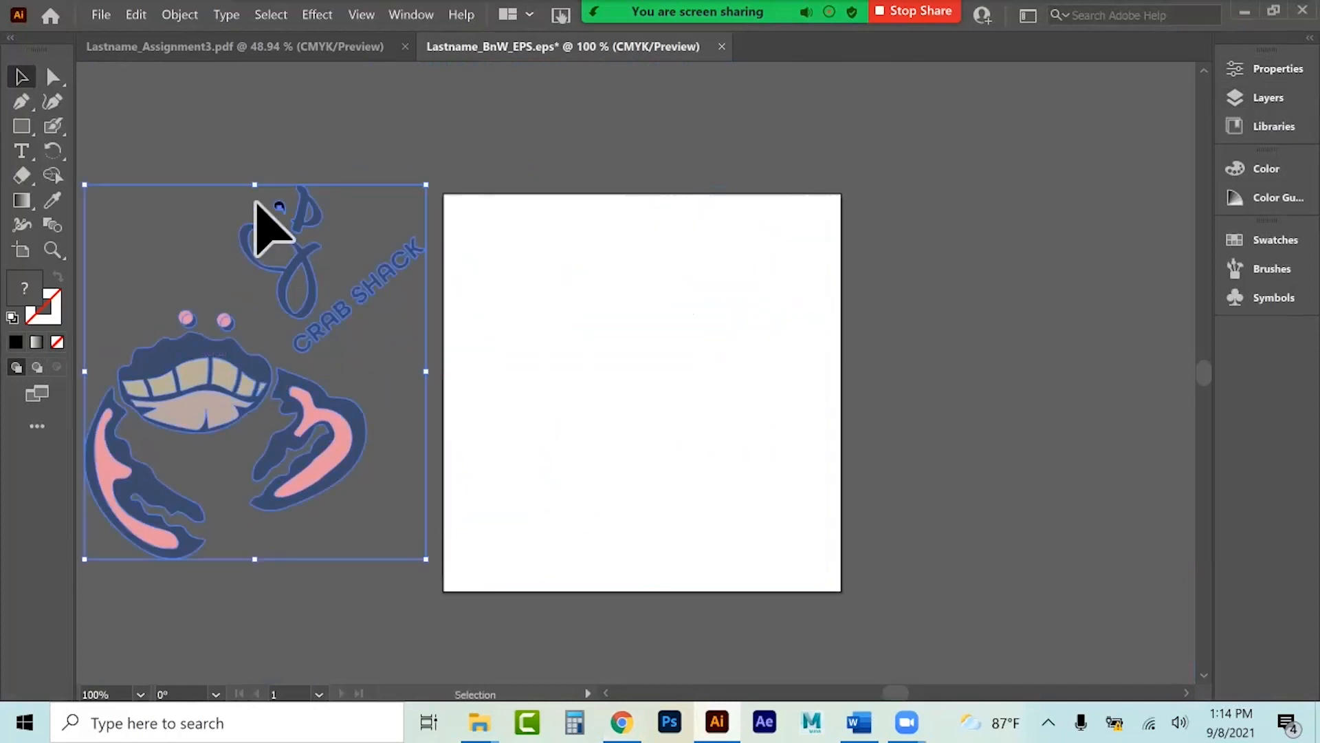
left_click(268, 165)
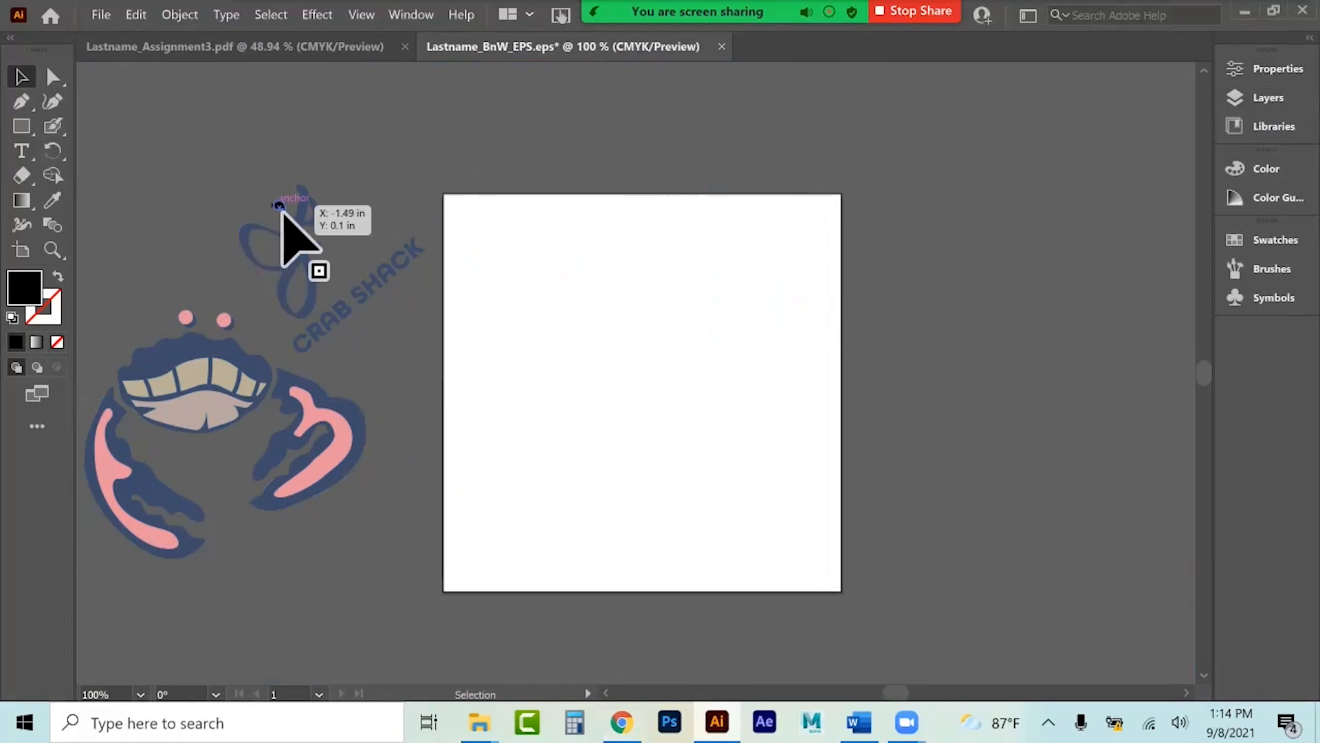
left_click(286, 221)
left_click(294, 160)
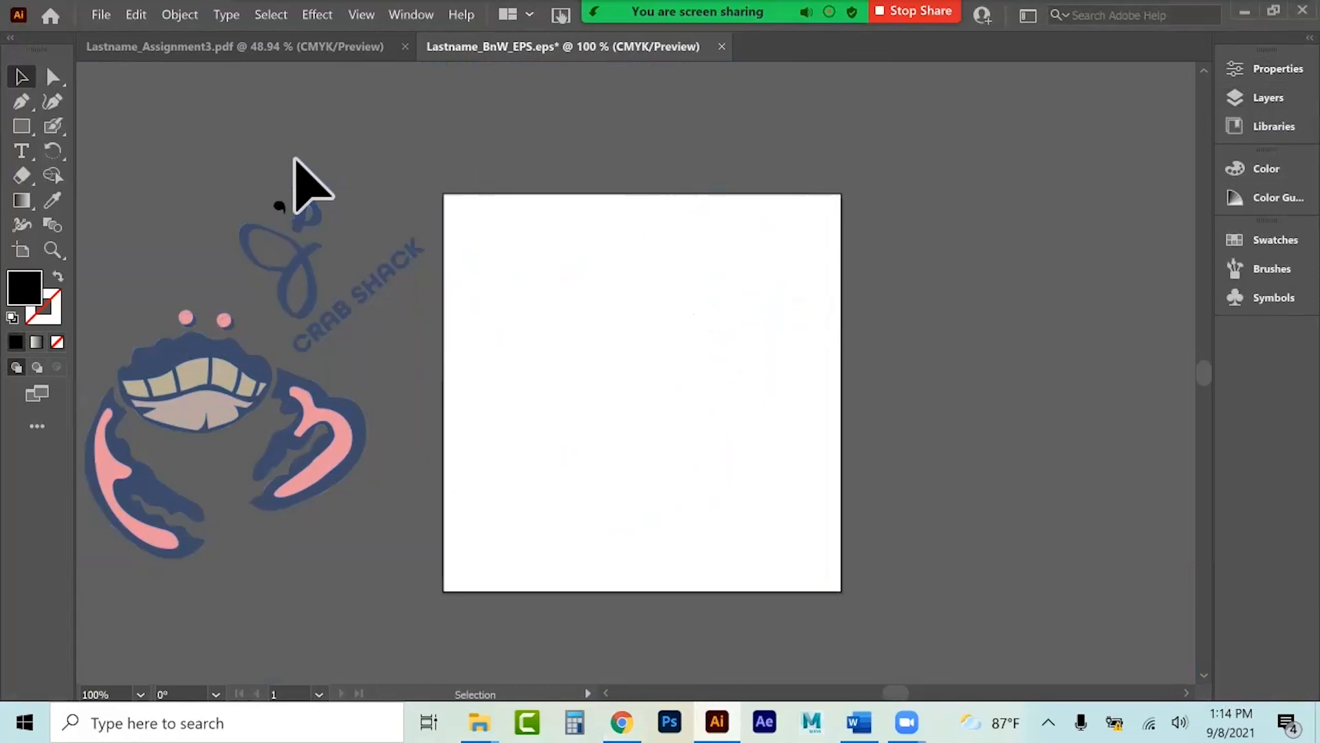
double_click(285, 217)
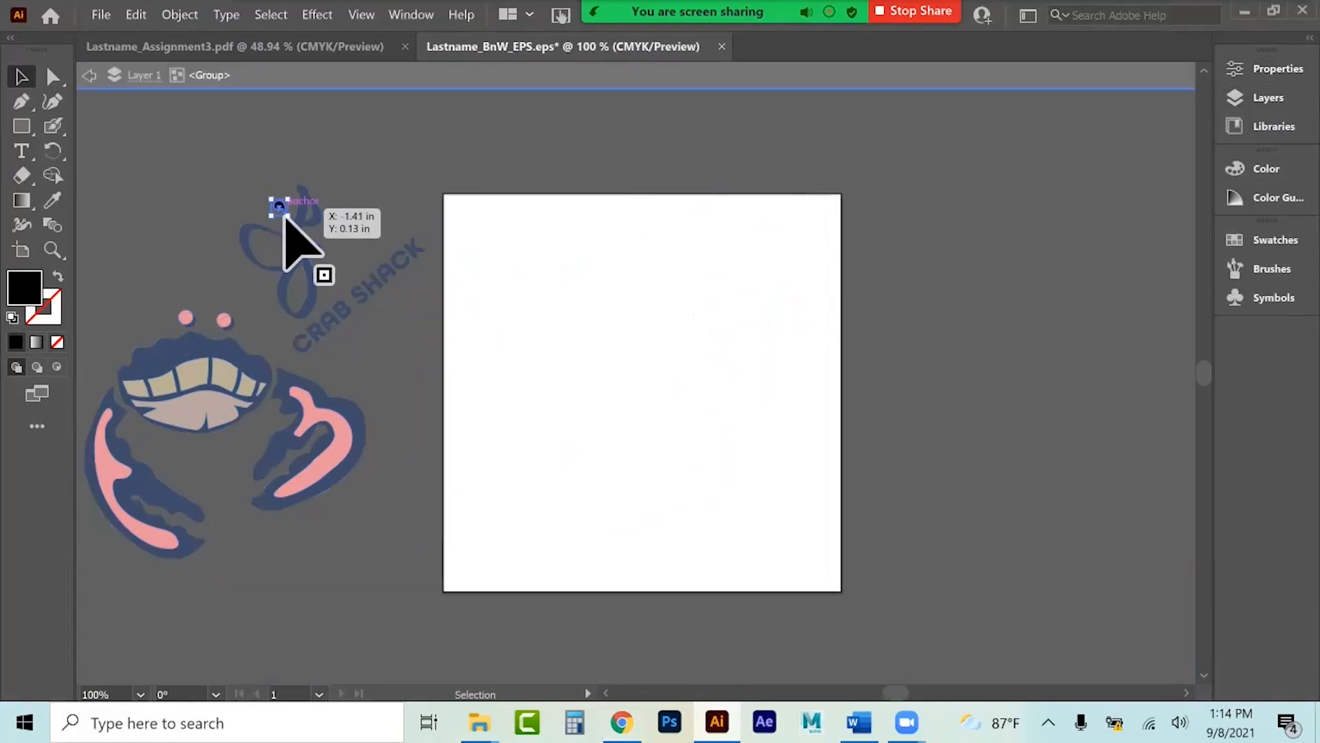
left_click(52, 200)
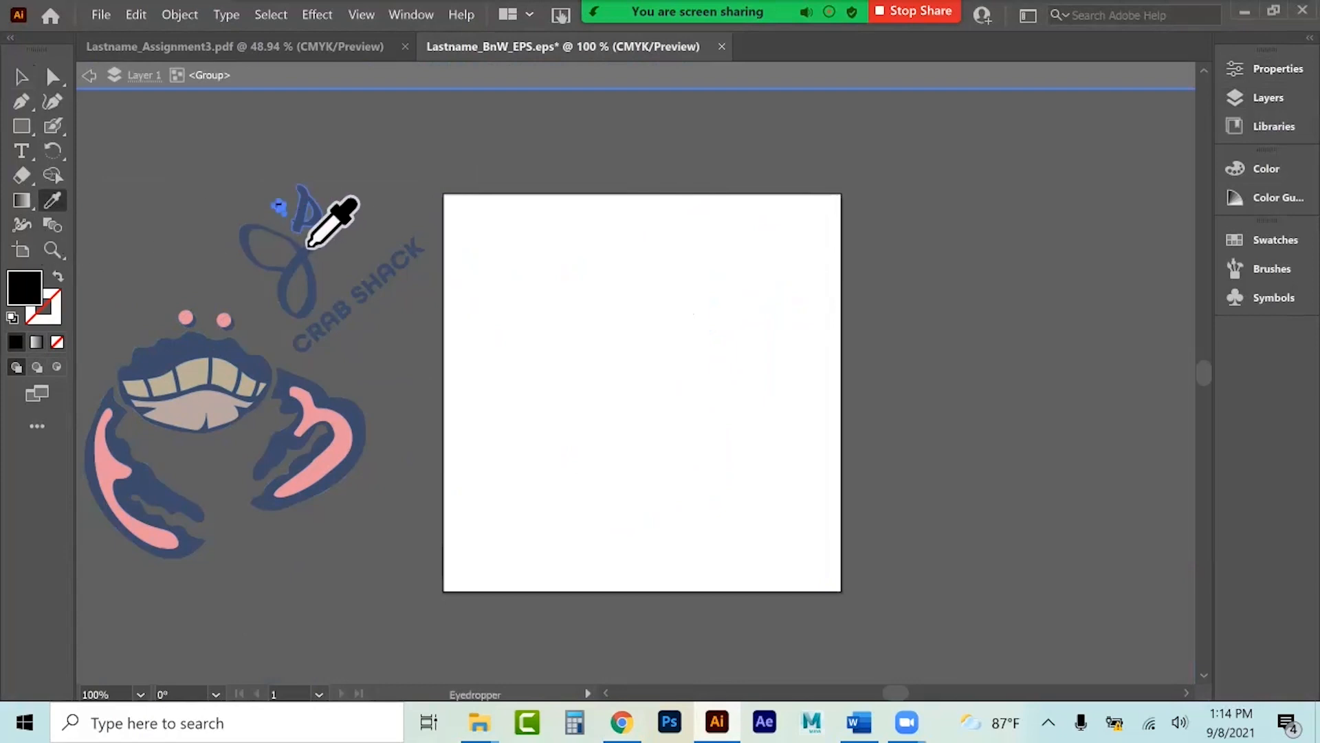
left_click(308, 246)
left_click(19, 74)
left_click(90, 76)
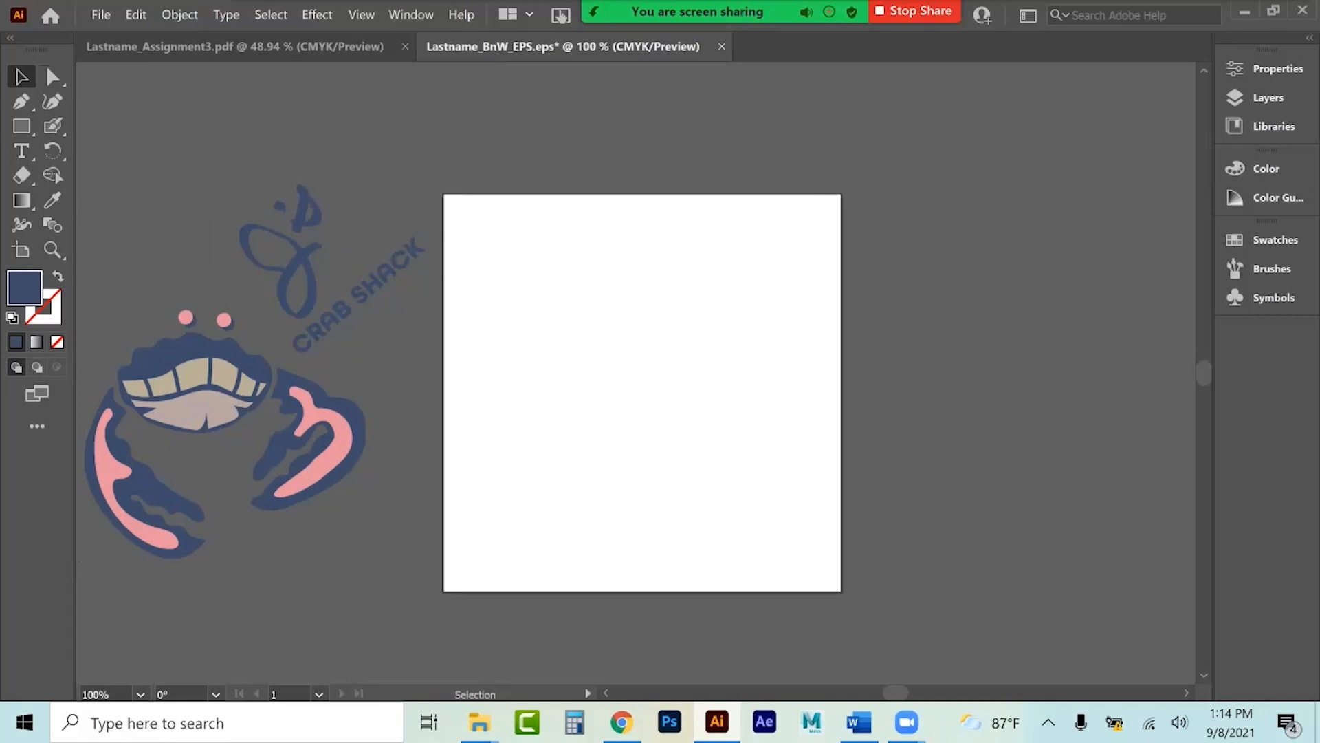
Switch to Chrome and open the Week 5 - Illustrator Continued module from the course table of contents to review its content.
left_click(335, 410)
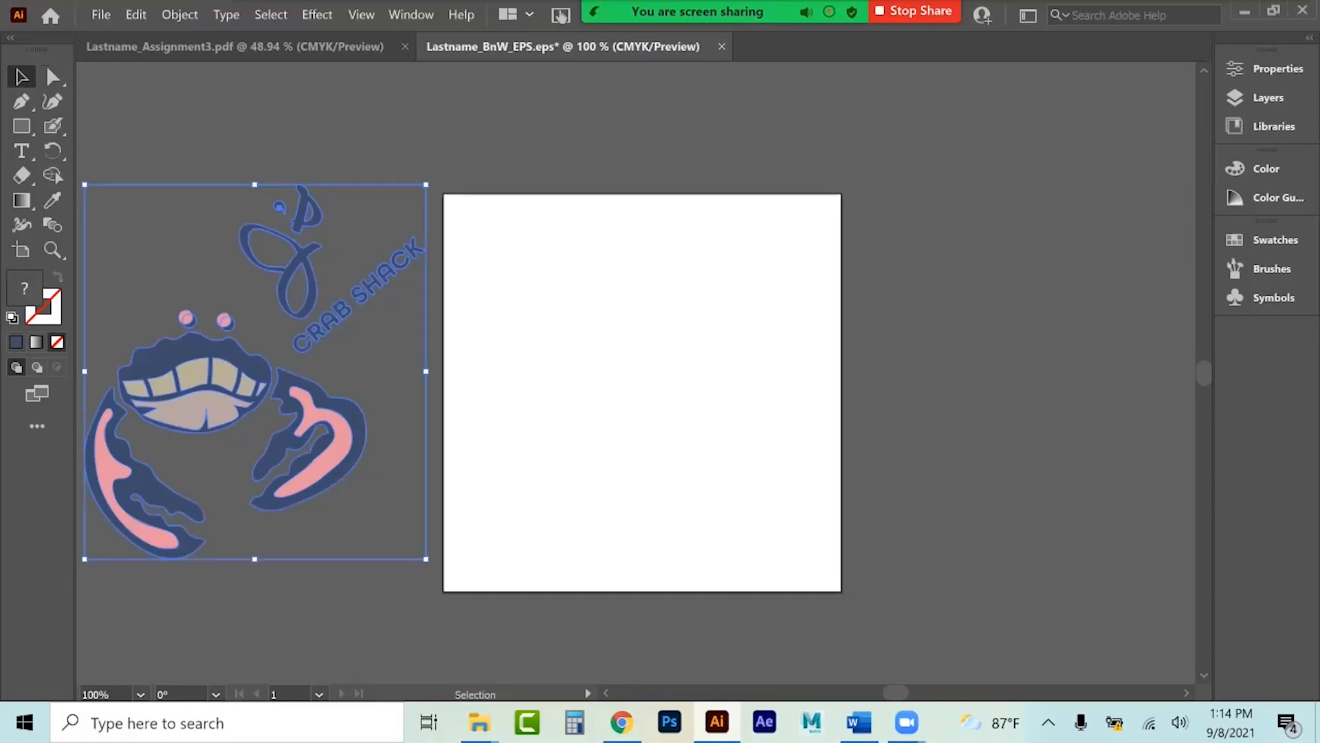
left_click(621, 723)
scroll(677, 385, "up", 3)
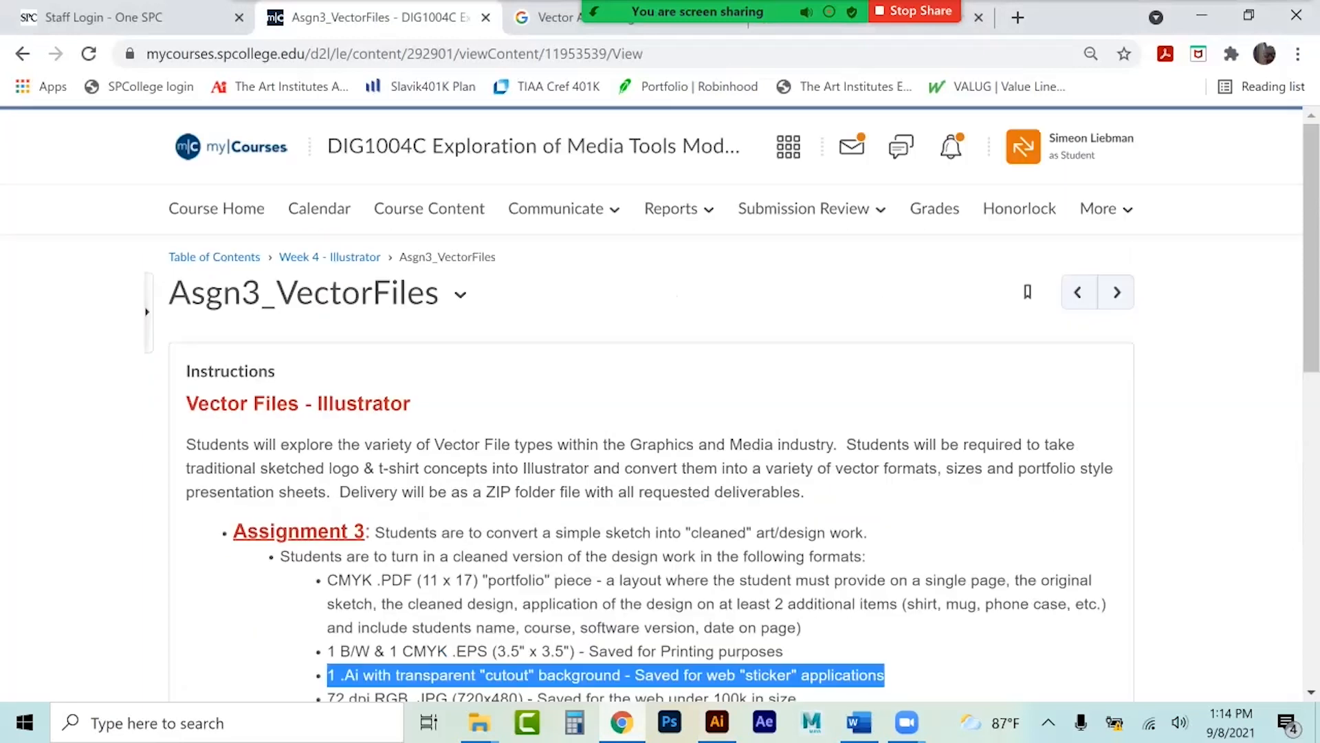
left_click(214, 257)
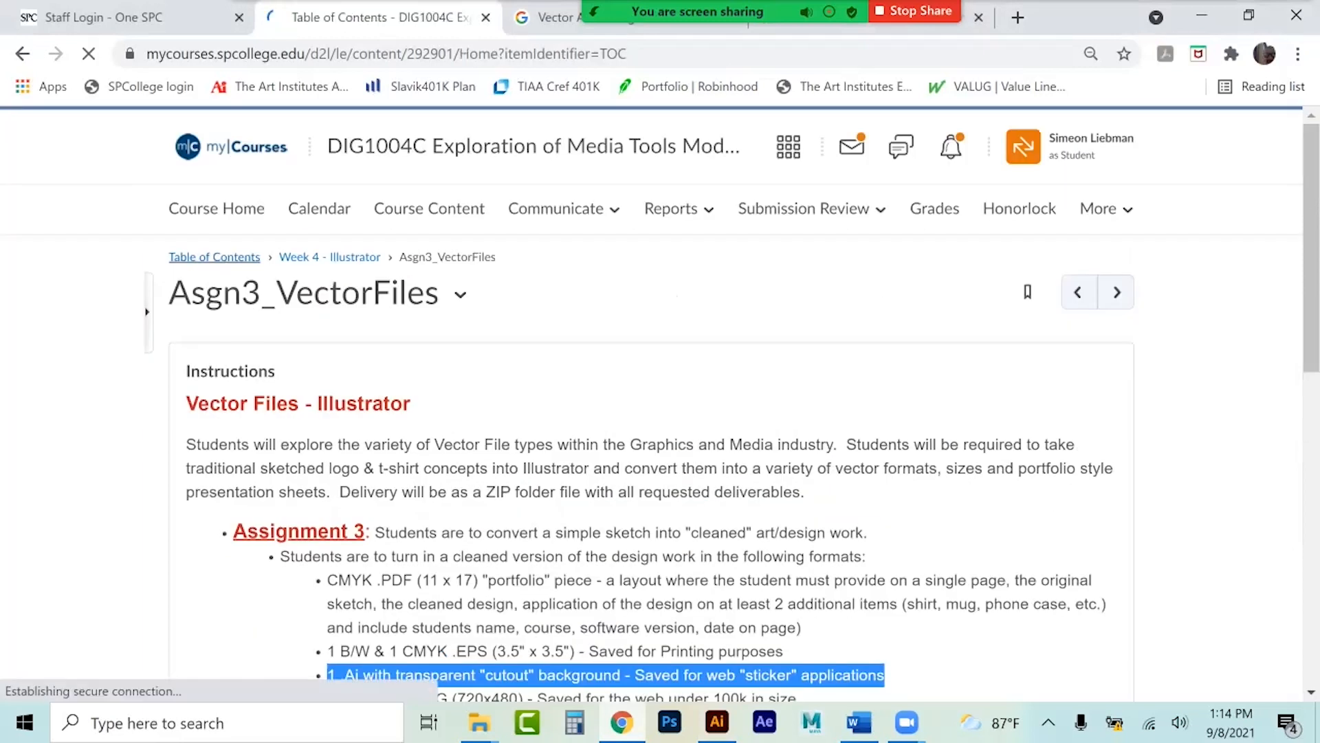
scroll(227, 343, "down", 15)
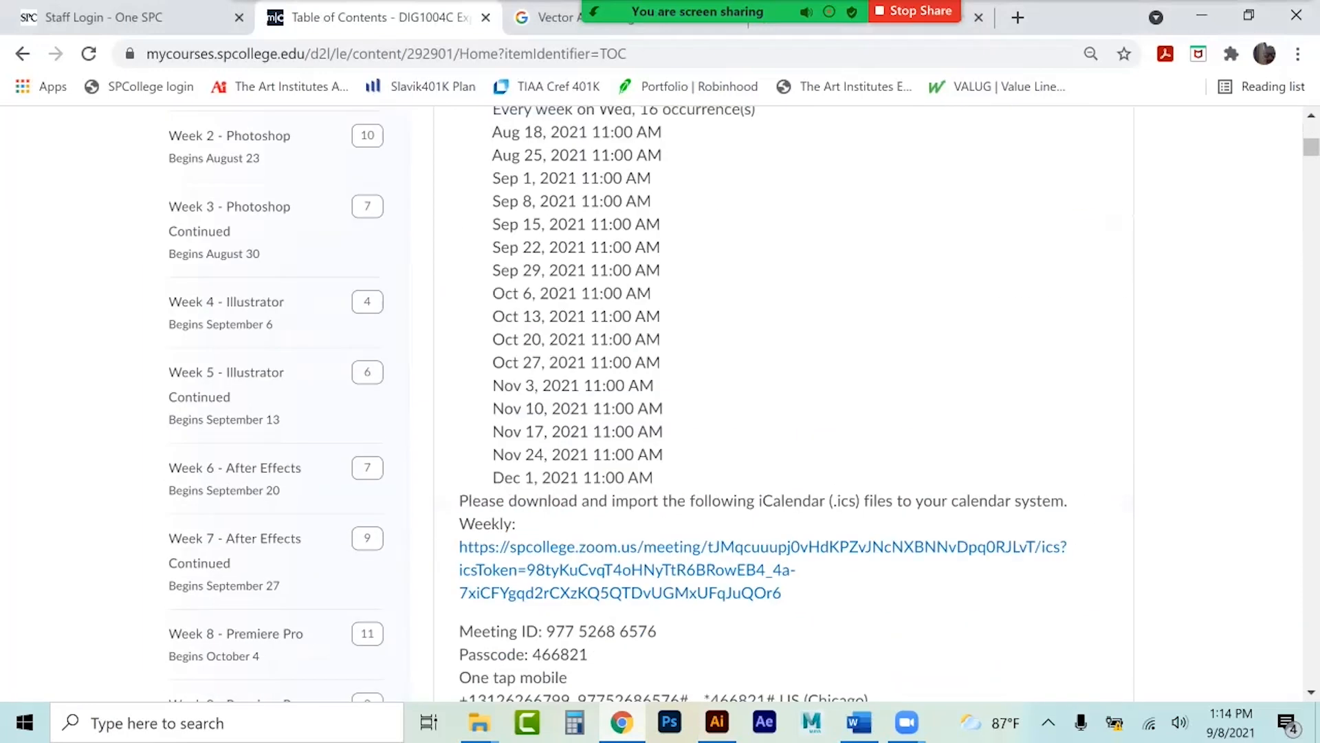
scroll(227, 358, "up", 10)
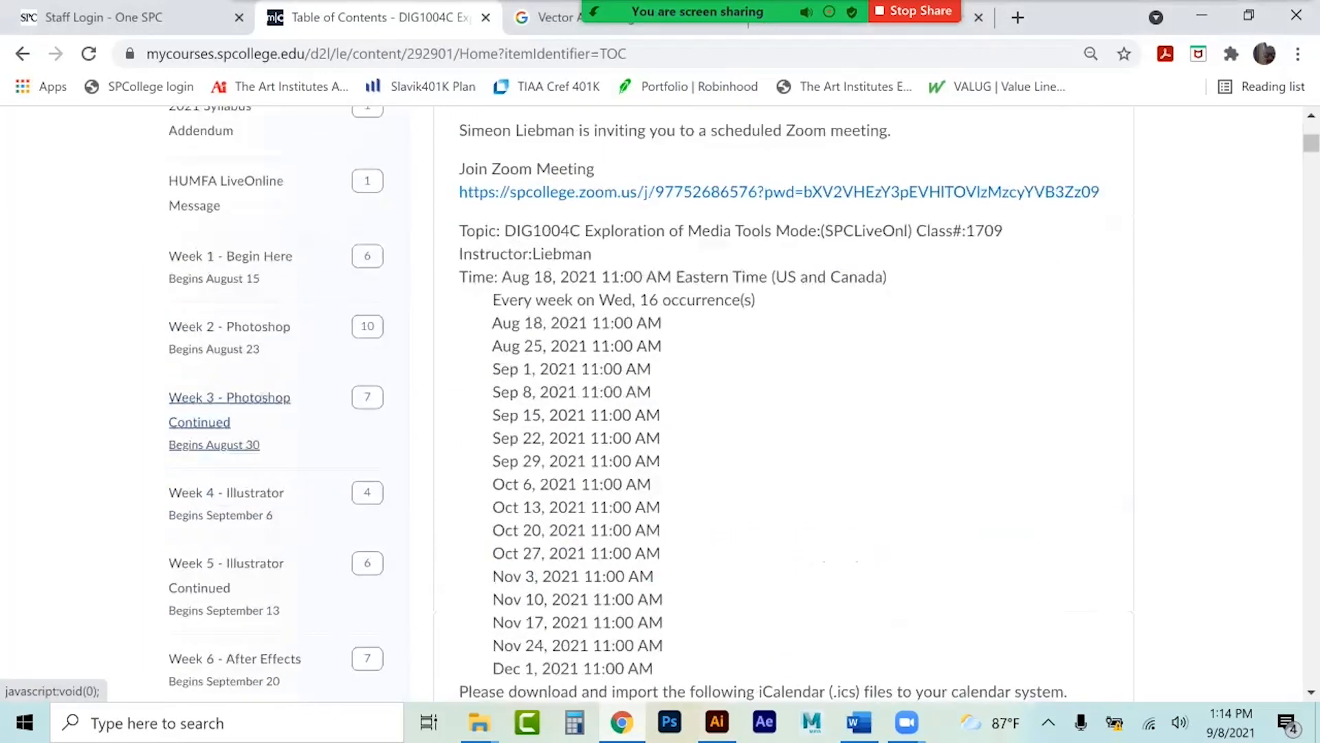
left_click(226, 564)
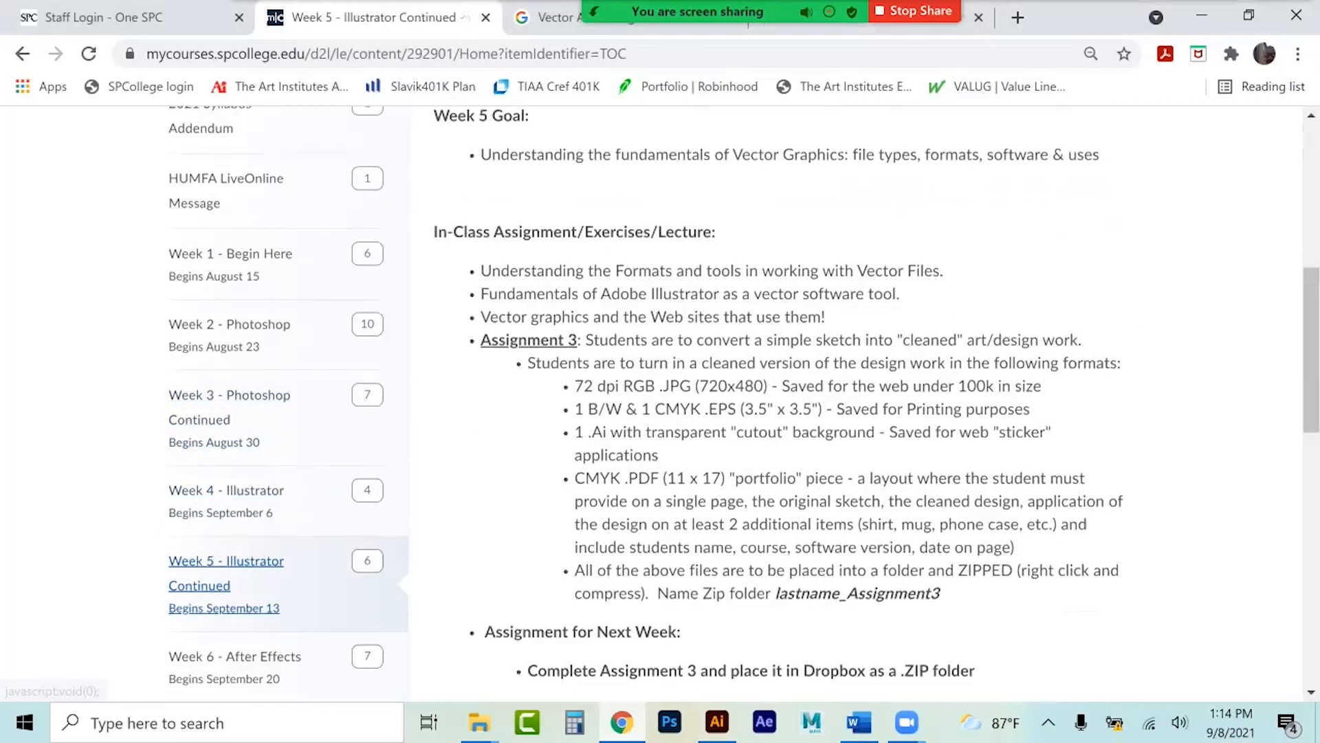
Review the Week 5 module's topic list and the Assignment 3 file format requirements.
scroll(226, 564, "down", 10)
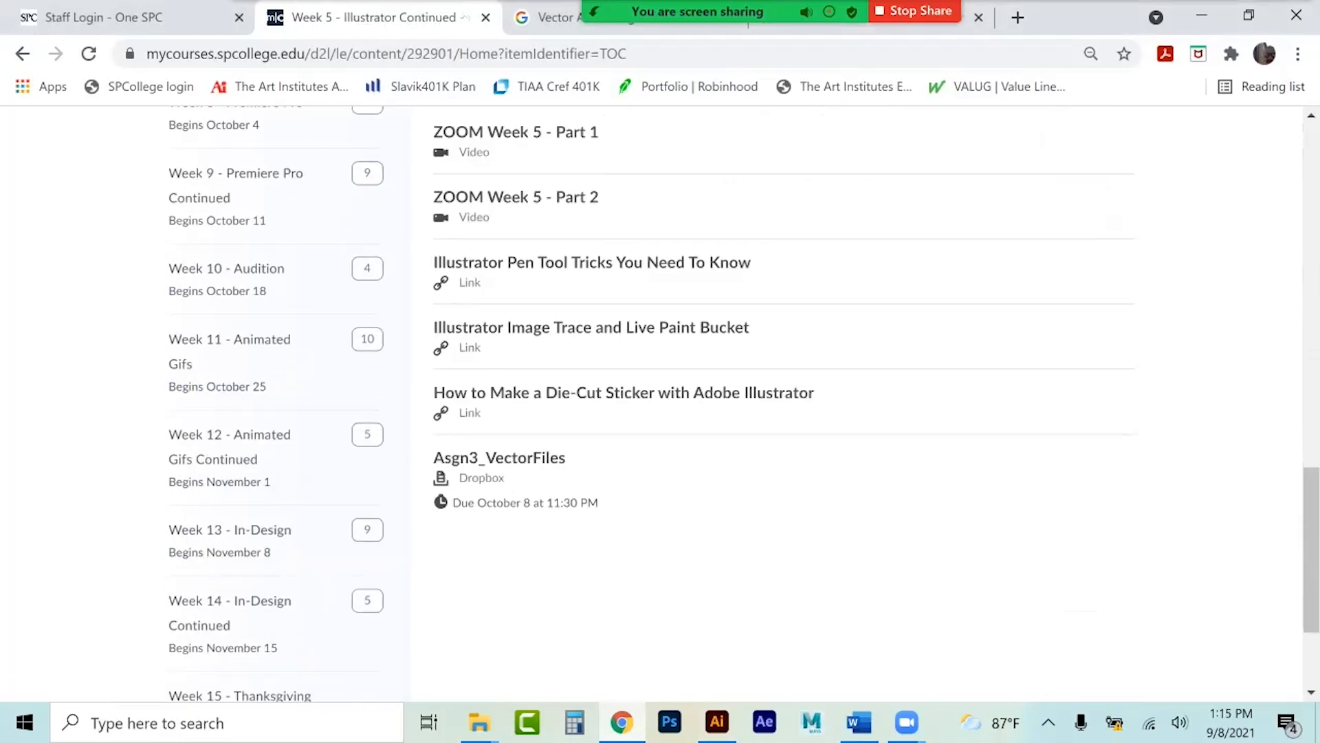
scroll(233, 358, "up", 5)
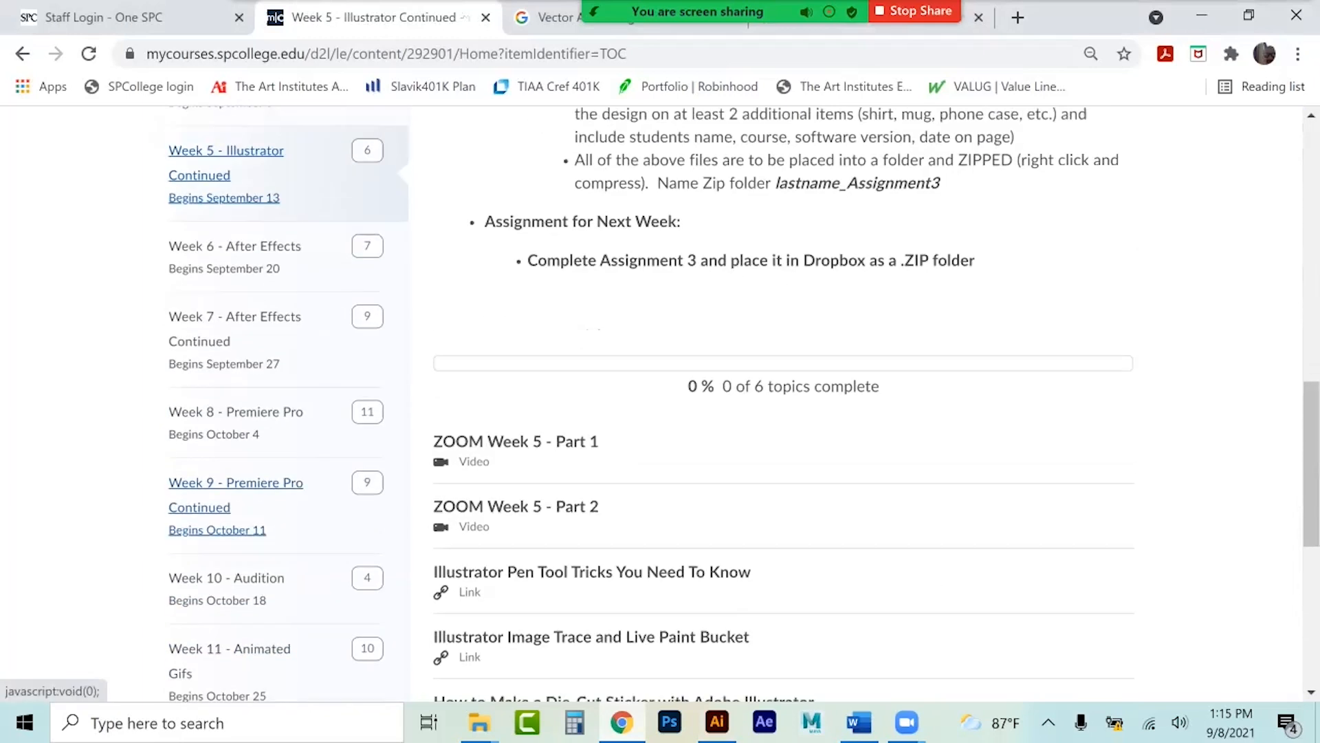
scroll(234, 405, "up", 3)
left_click(226, 286)
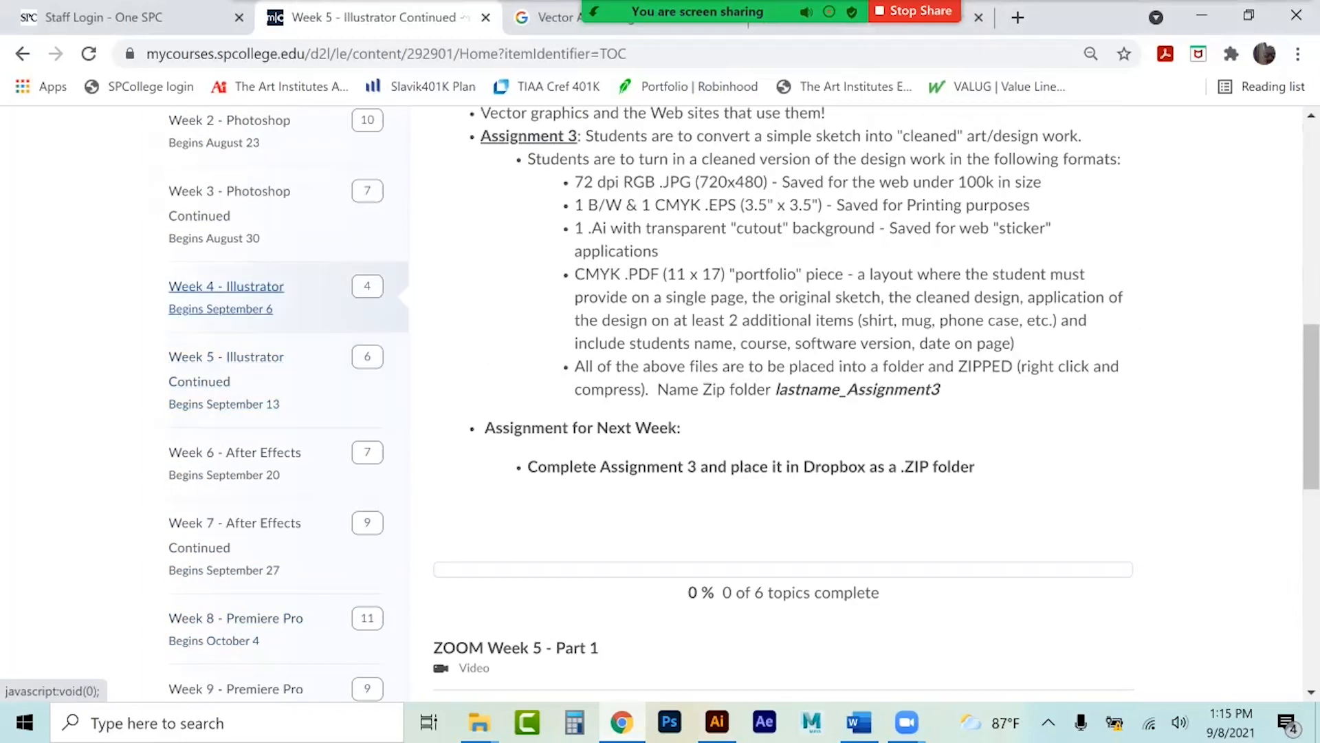
Switch back to Illustrator and start an Offset Path on the color crab logo with a 0.14 in offset.
key("alt+Tab")
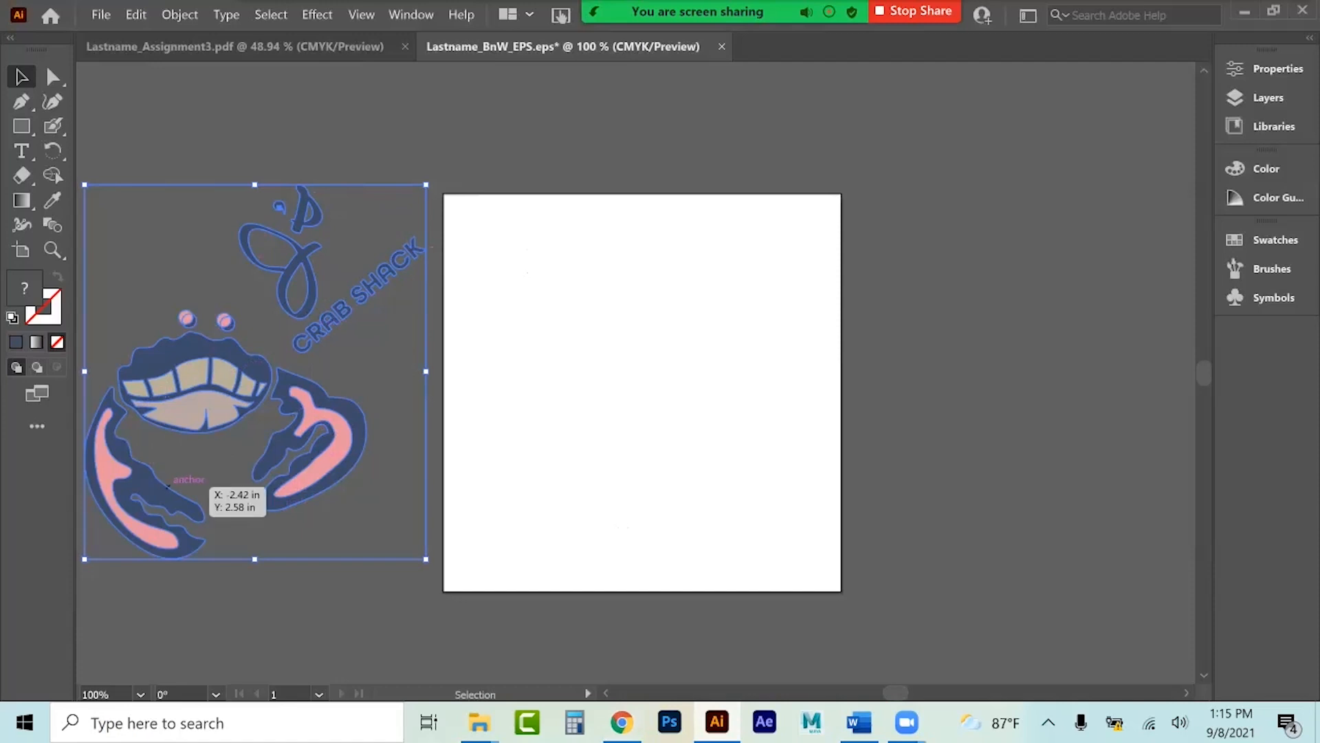
left_click(189, 20)
mouse_move(206, 399)
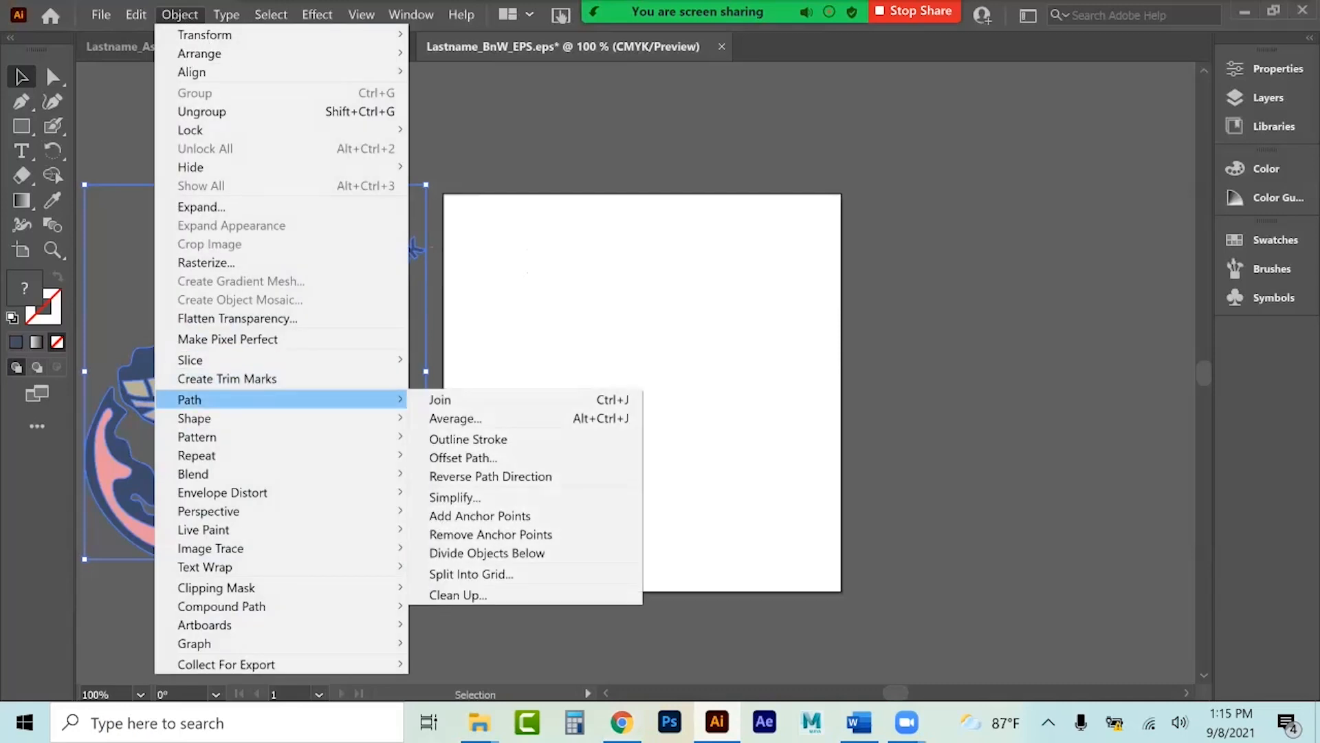
left_click(463, 458)
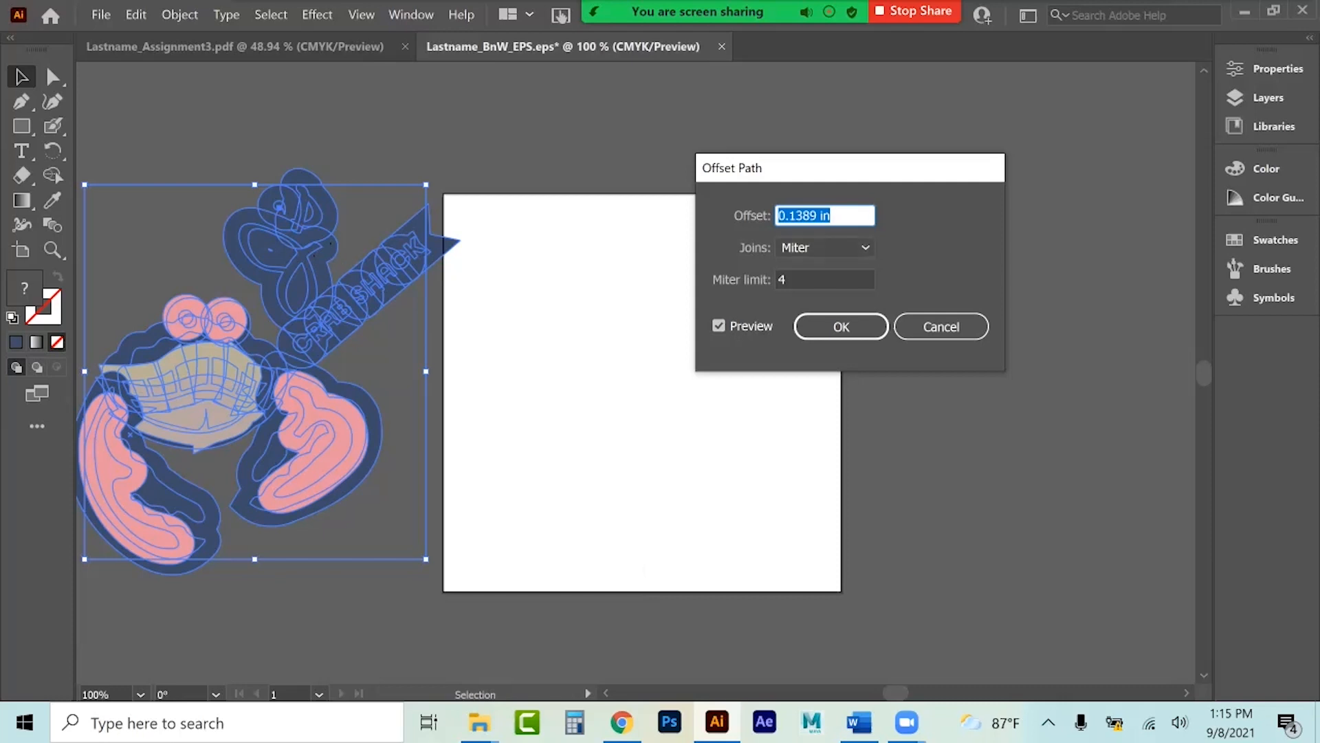
left_click(796, 216)
left_click_drag(795, 216, 817, 216)
type("4")
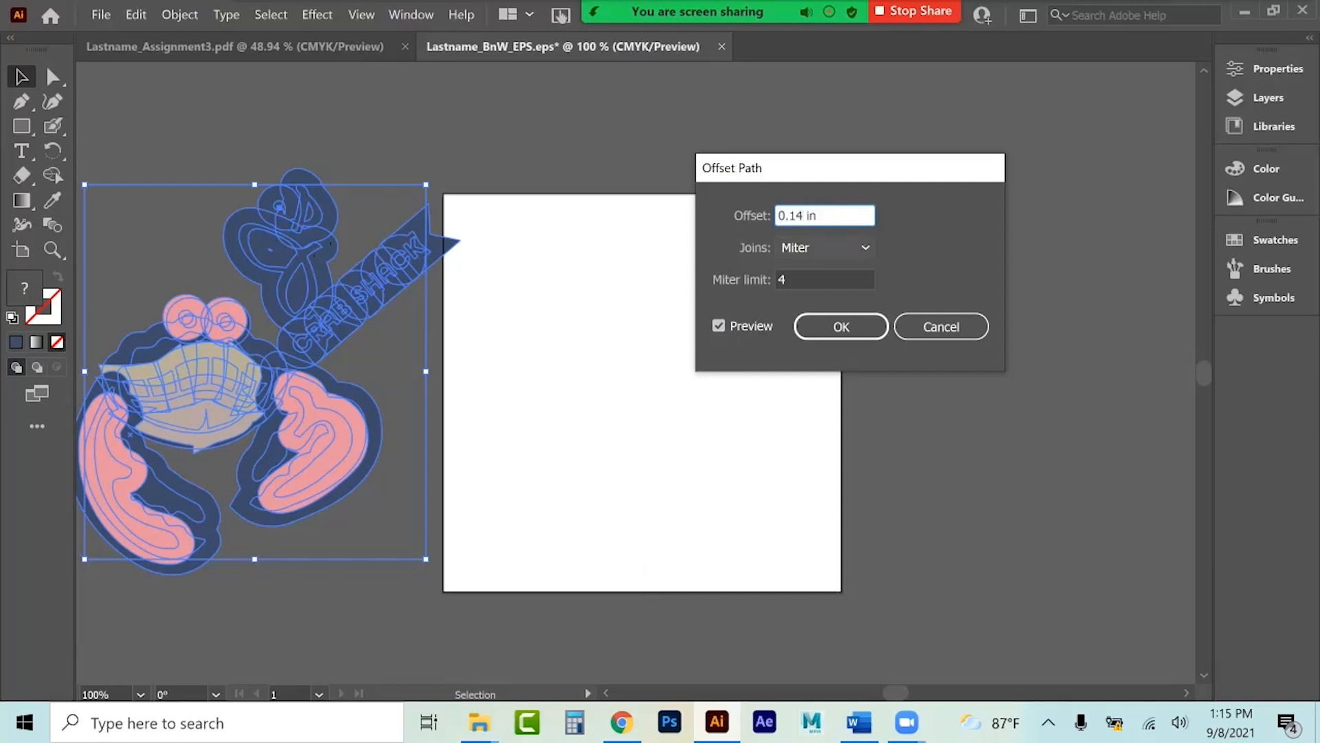
Compare the Round and Bevel joins in the preview, then apply the path offset with Round joins.
left_click(825, 248)
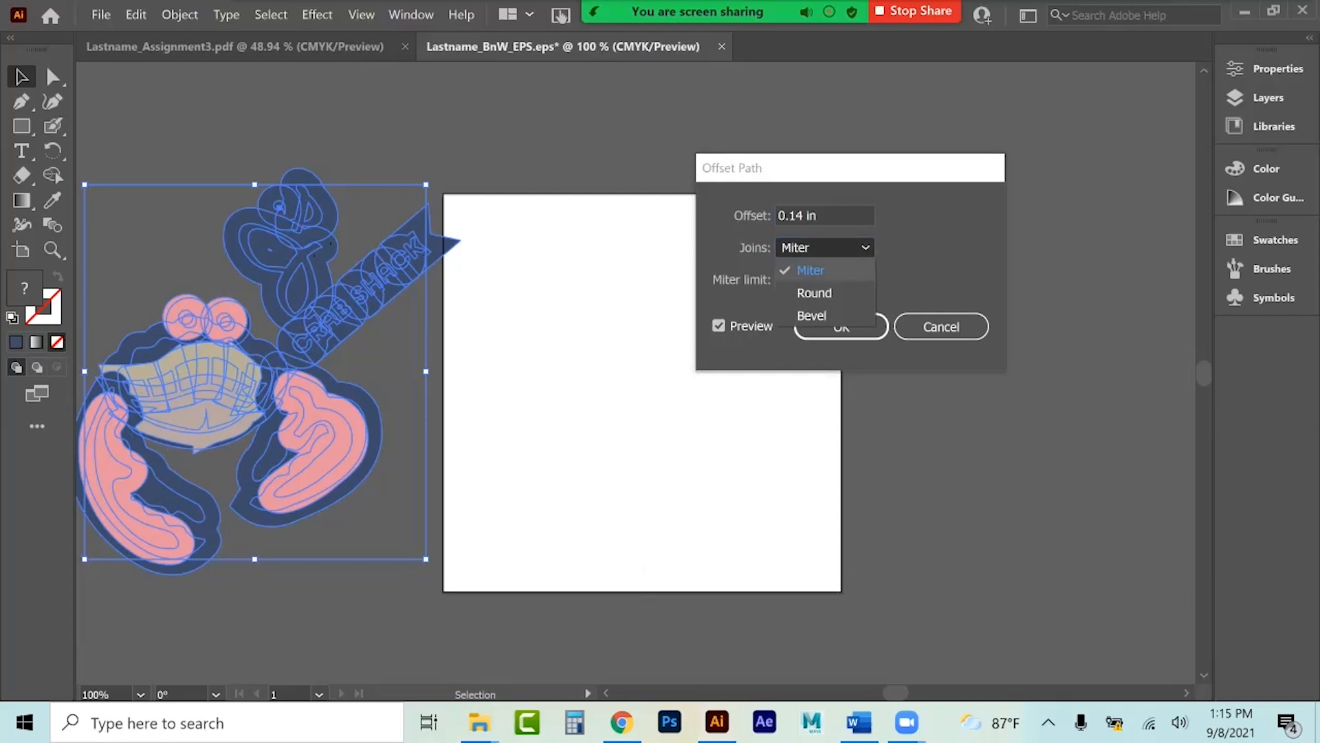
left_click(815, 293)
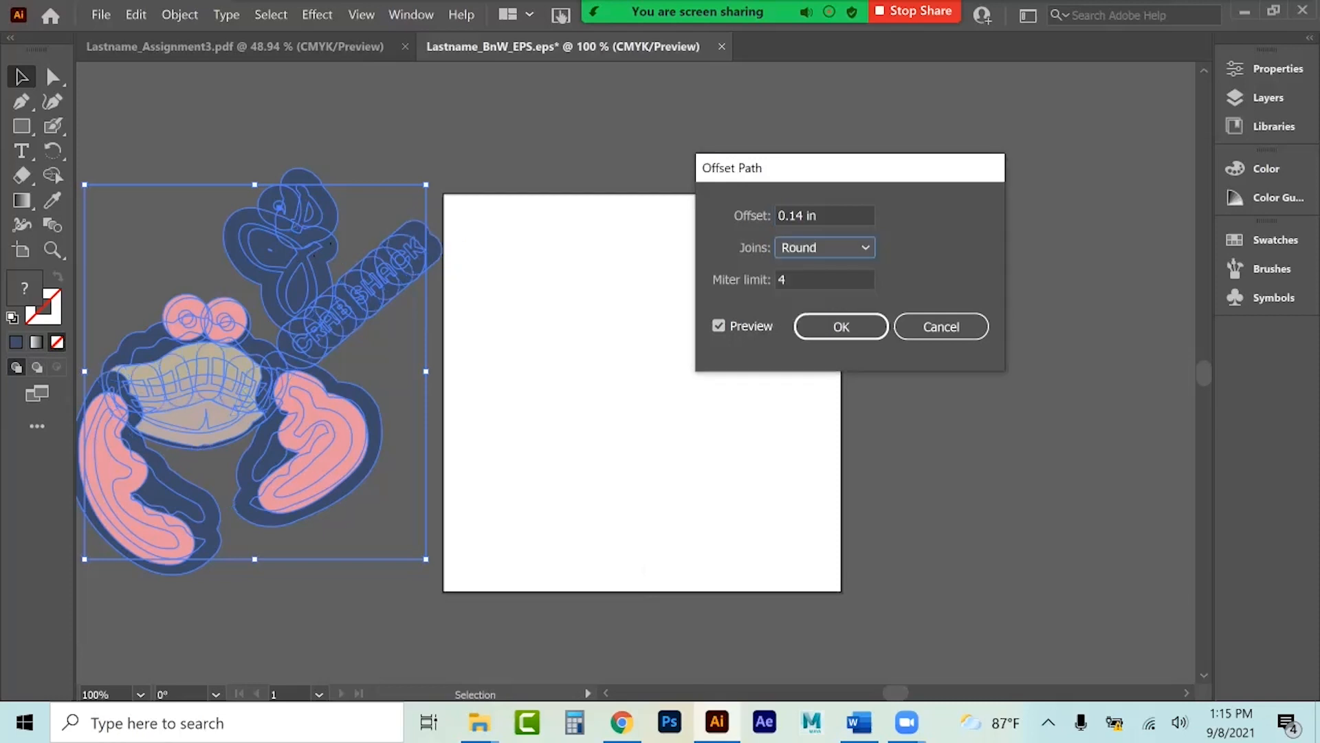
left_click(826, 248)
left_click(814, 313)
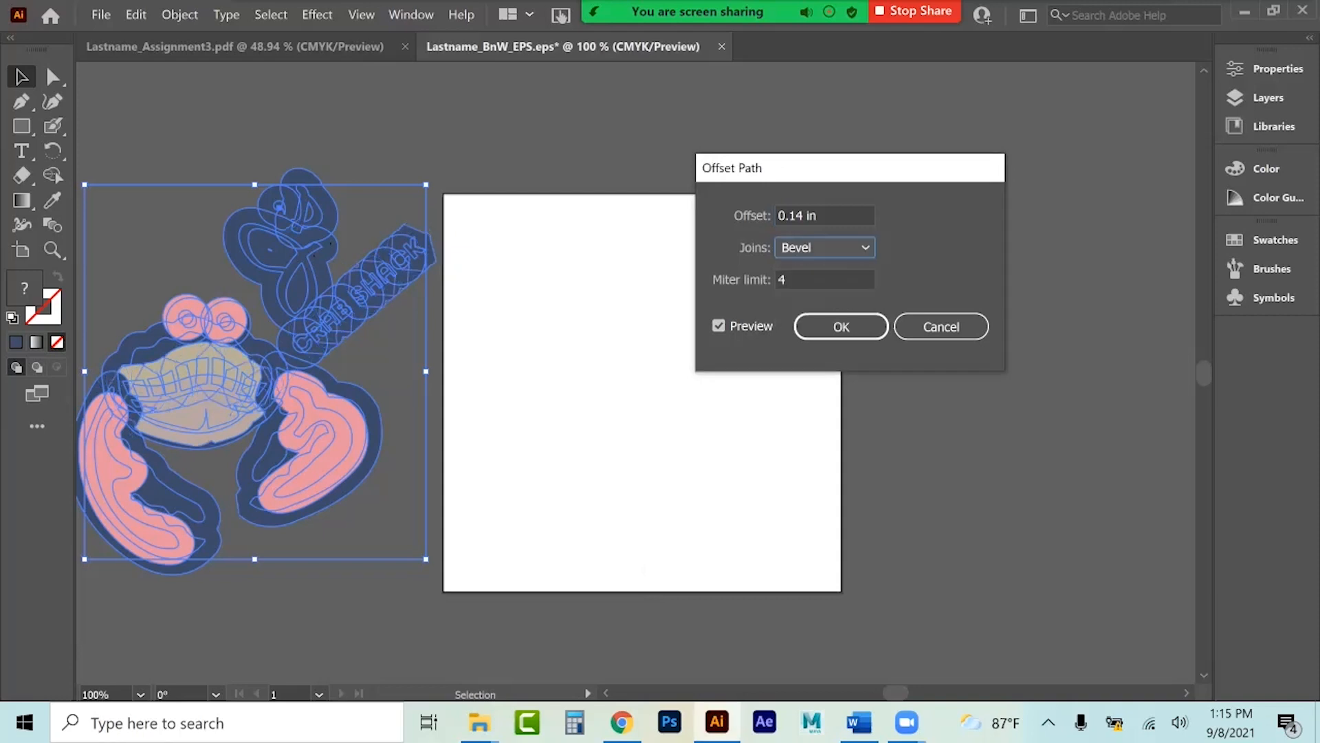
left_click(825, 248)
left_click(814, 293)
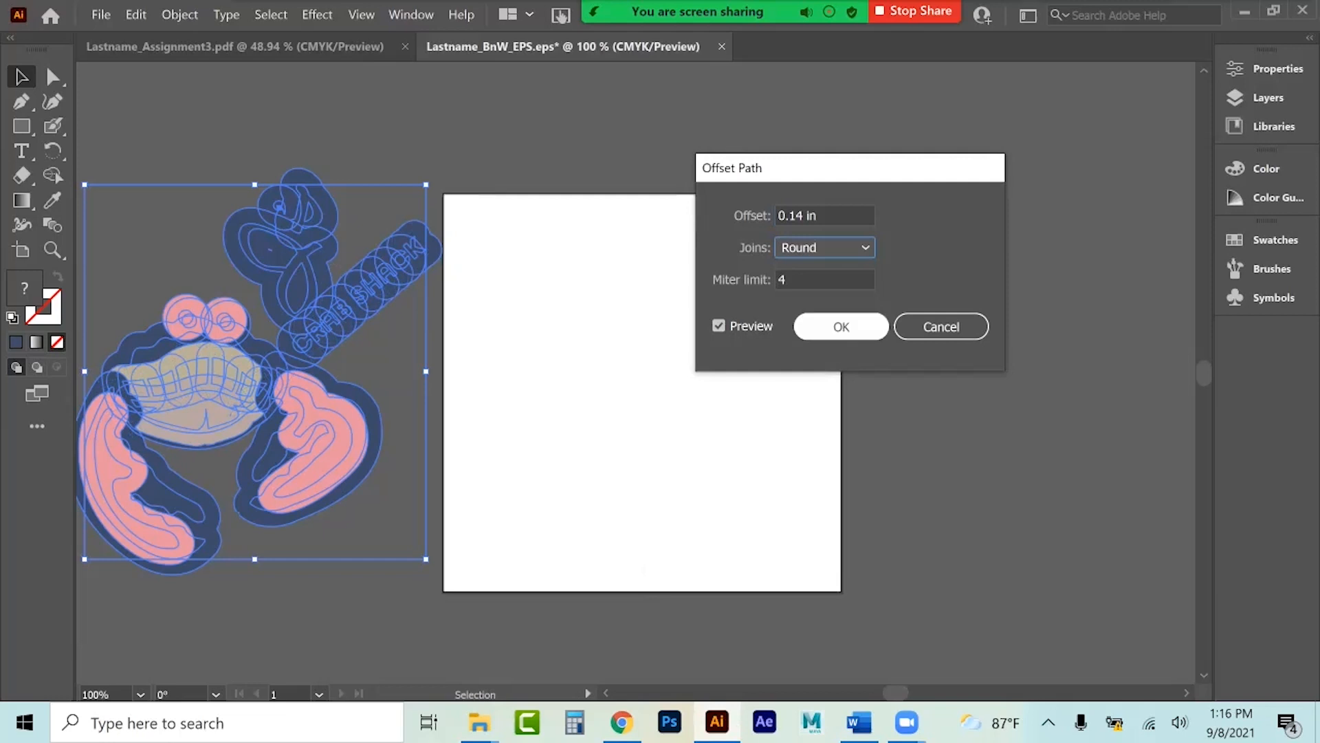
key("Return")
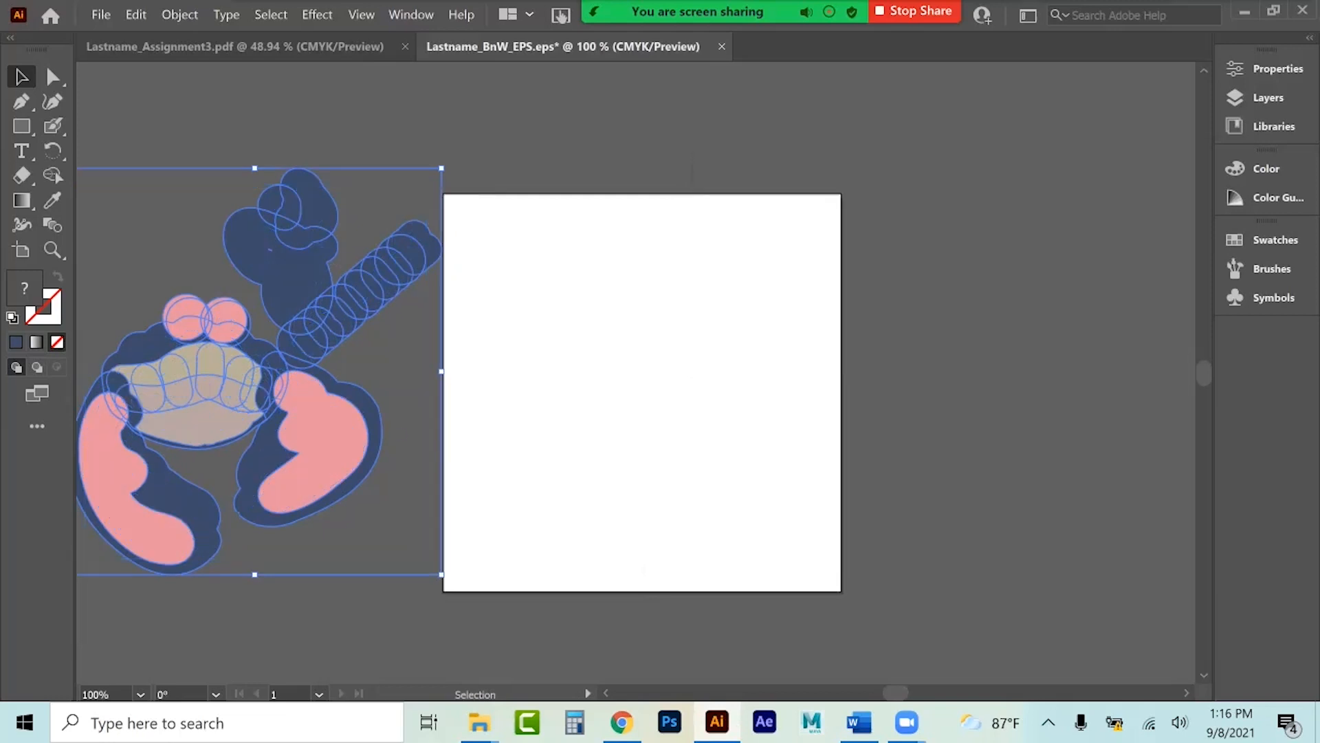
Move the offset artwork over the artboard and unite all its shapes into a single silhouette.
left_click_drag(335, 260, 626, 239)
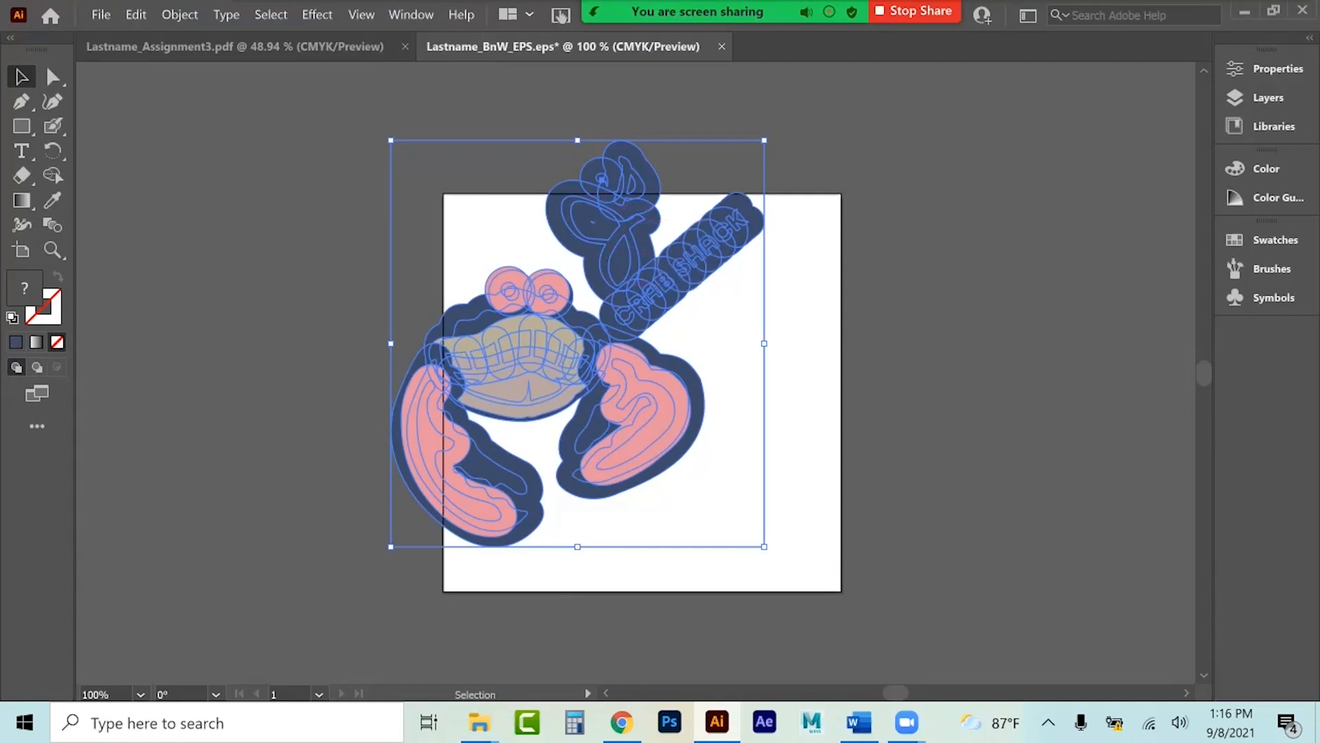
left_click(1269, 68)
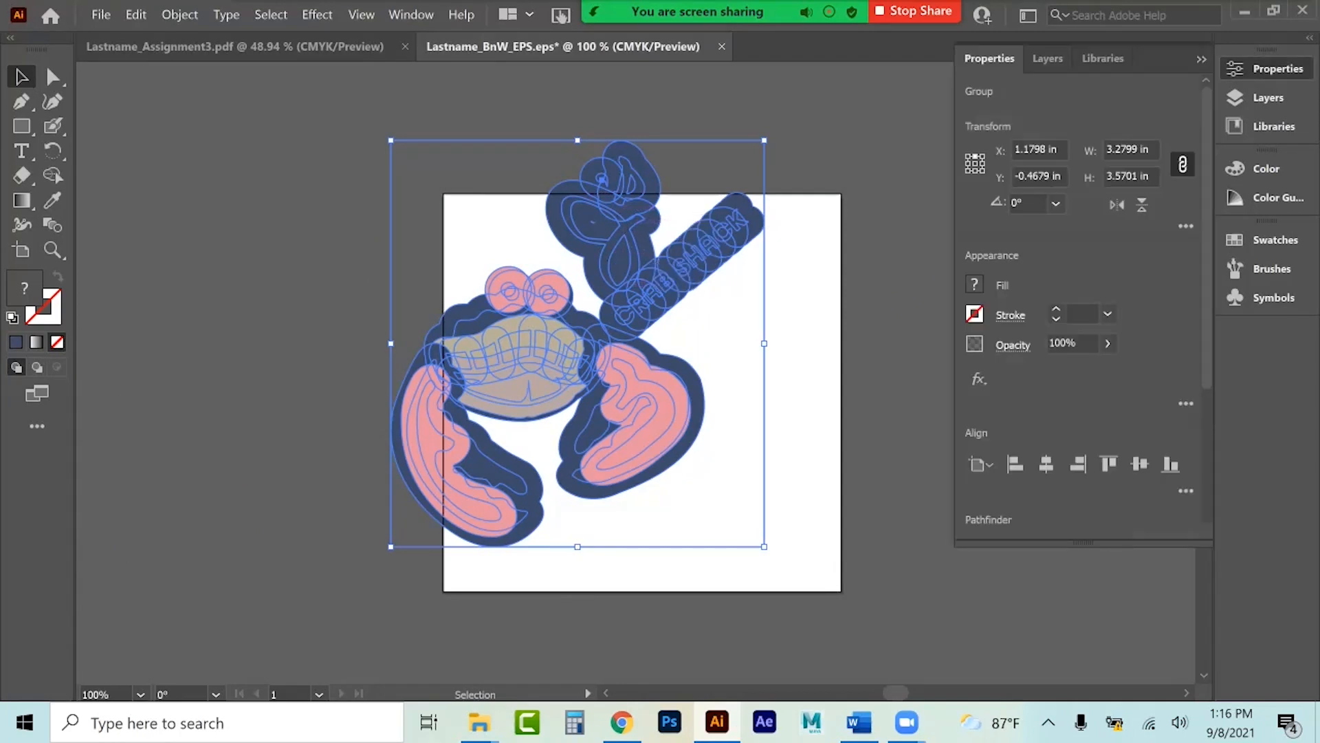
scroll(1080, 309, "down", 5)
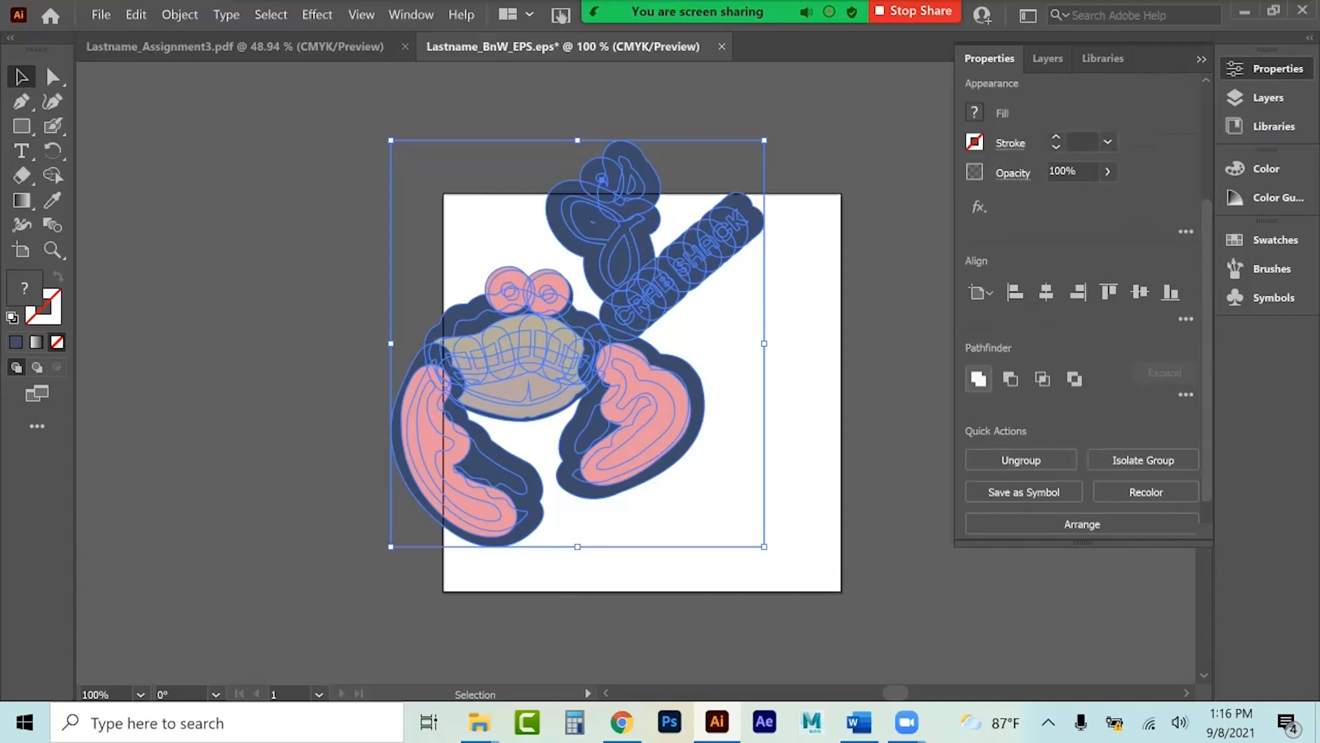
left_click(979, 379)
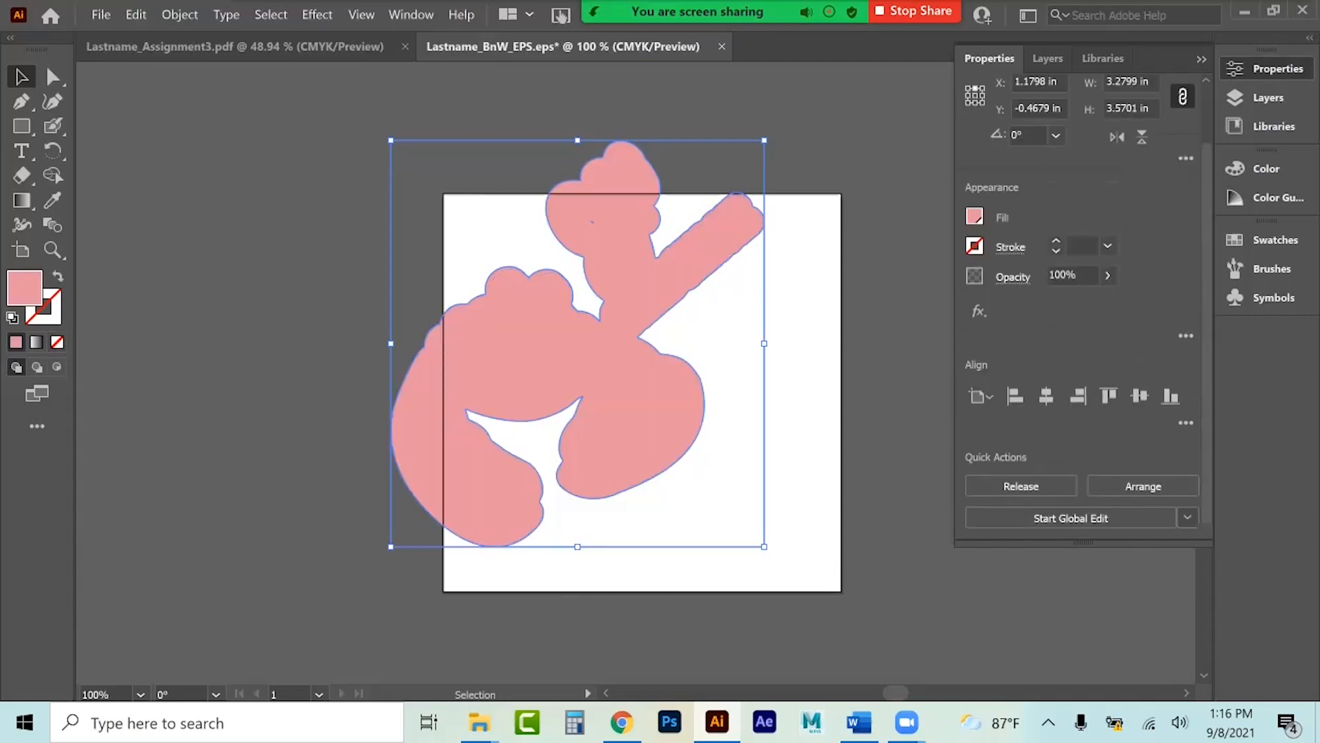
Give the silhouette the default white fill and 1 pt black stroke, and move it partly off the artboard's left side.
left_click(12, 317)
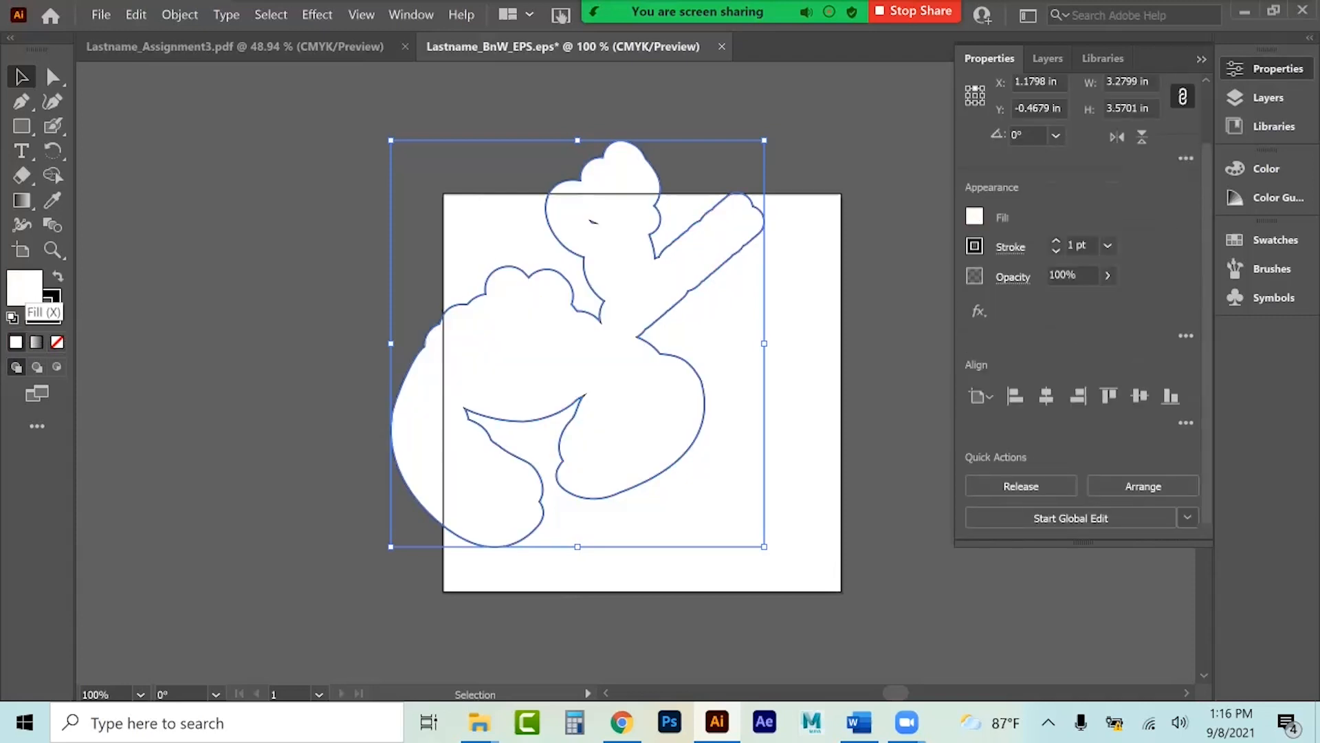
left_click(51, 311)
left_click_drag(609, 344, 380, 331)
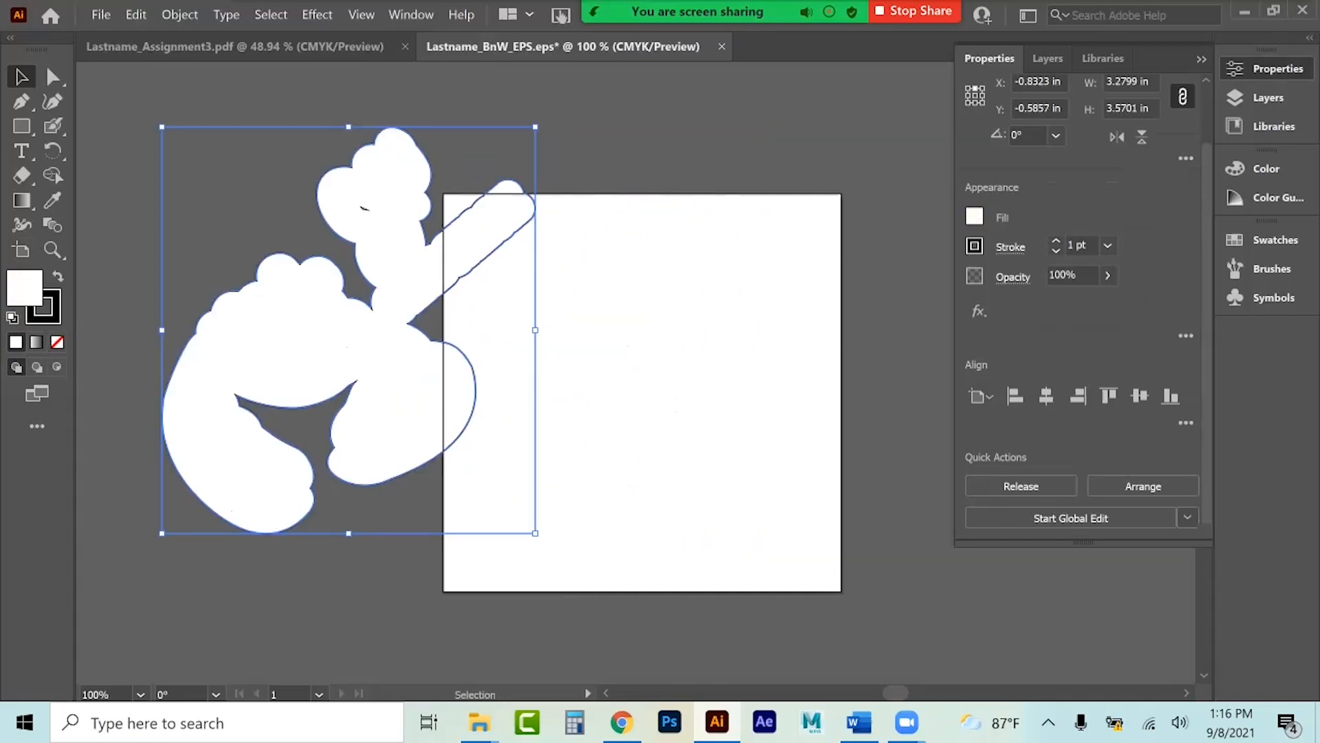
Inspect the contents of Layer 1, deselect the silhouette, and paste the color crab logo above it.
left_click(1202, 60)
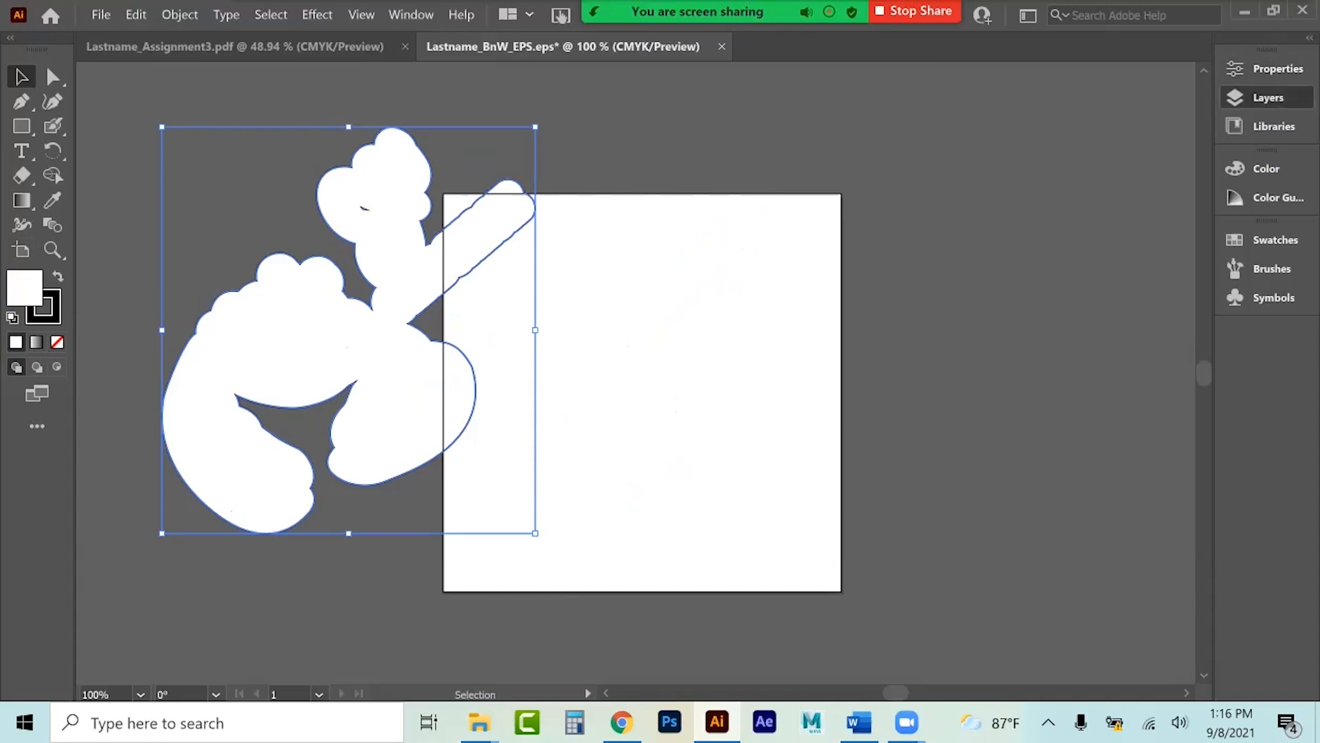
left_click(1268, 98)
left_click(1030, 91)
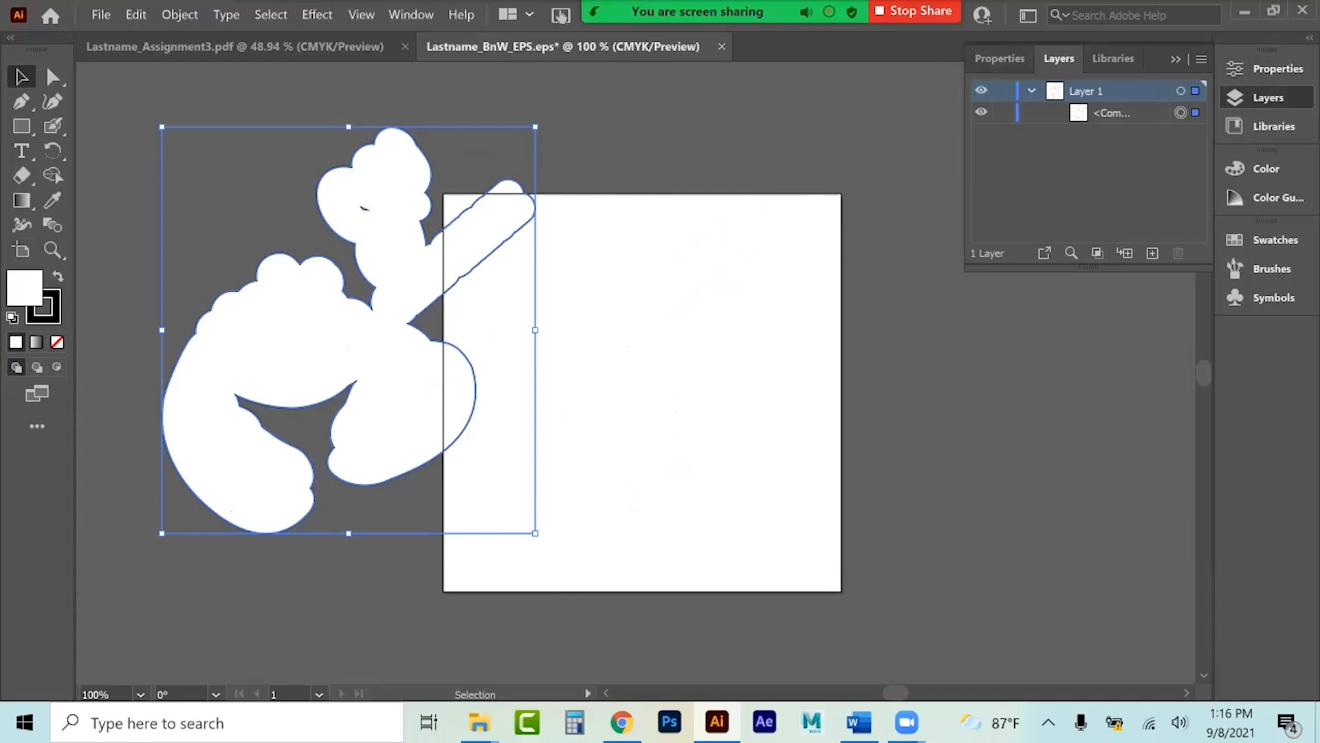
key("ctrl+shift+a")
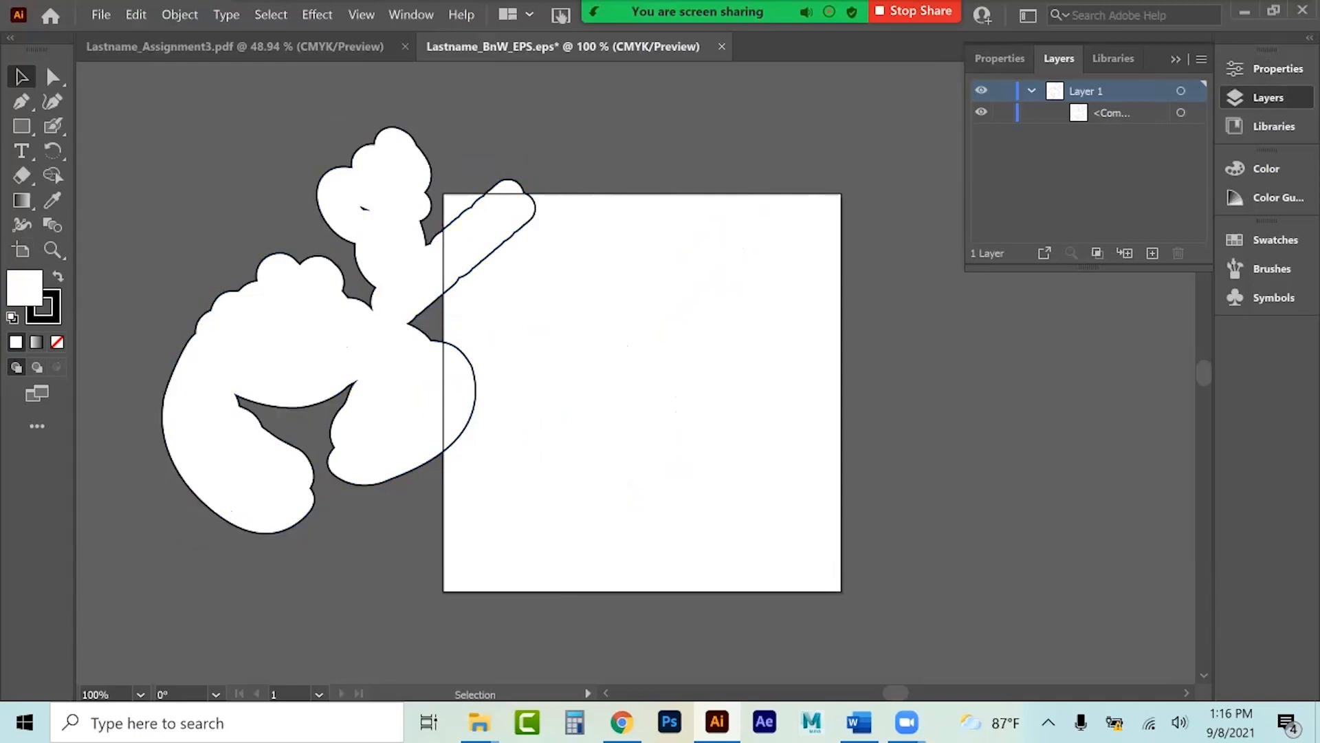
key("ctrl+v")
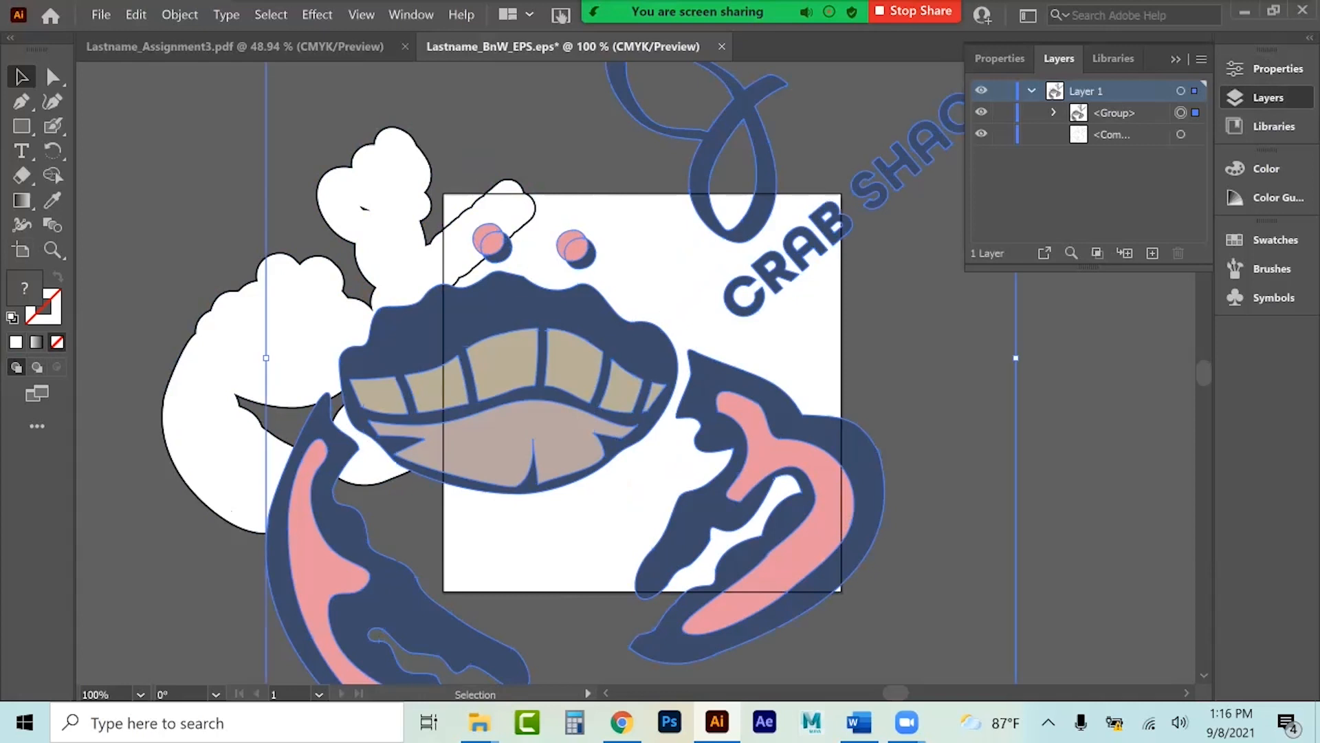
Scale the pasted color logo proportionally to 3 in wide.
left_click(1268, 69)
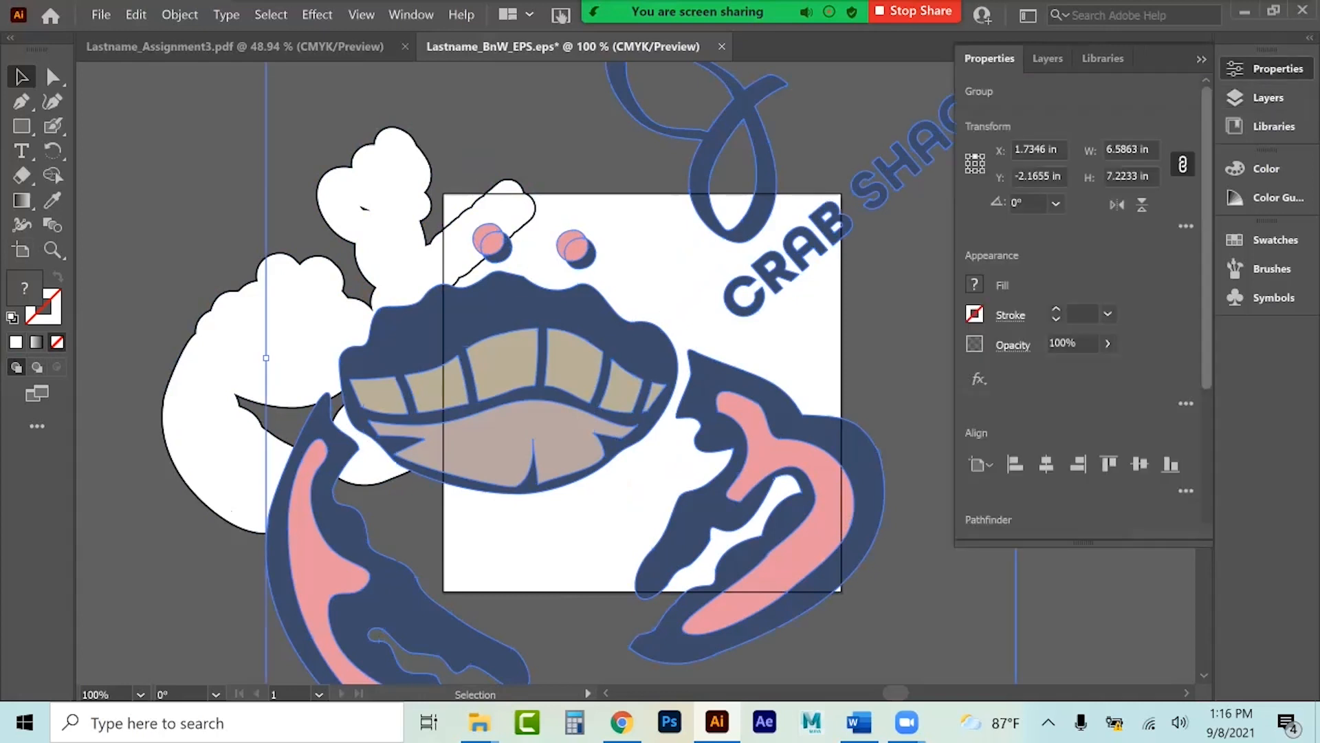
left_click(1137, 149)
left_click_drag(1138, 149, 1132, 149)
key("BackSpace")
key("BackSpace")
key("BackSpace")
key("BackSpace")
key("BackSpace")
key("BackSpace")
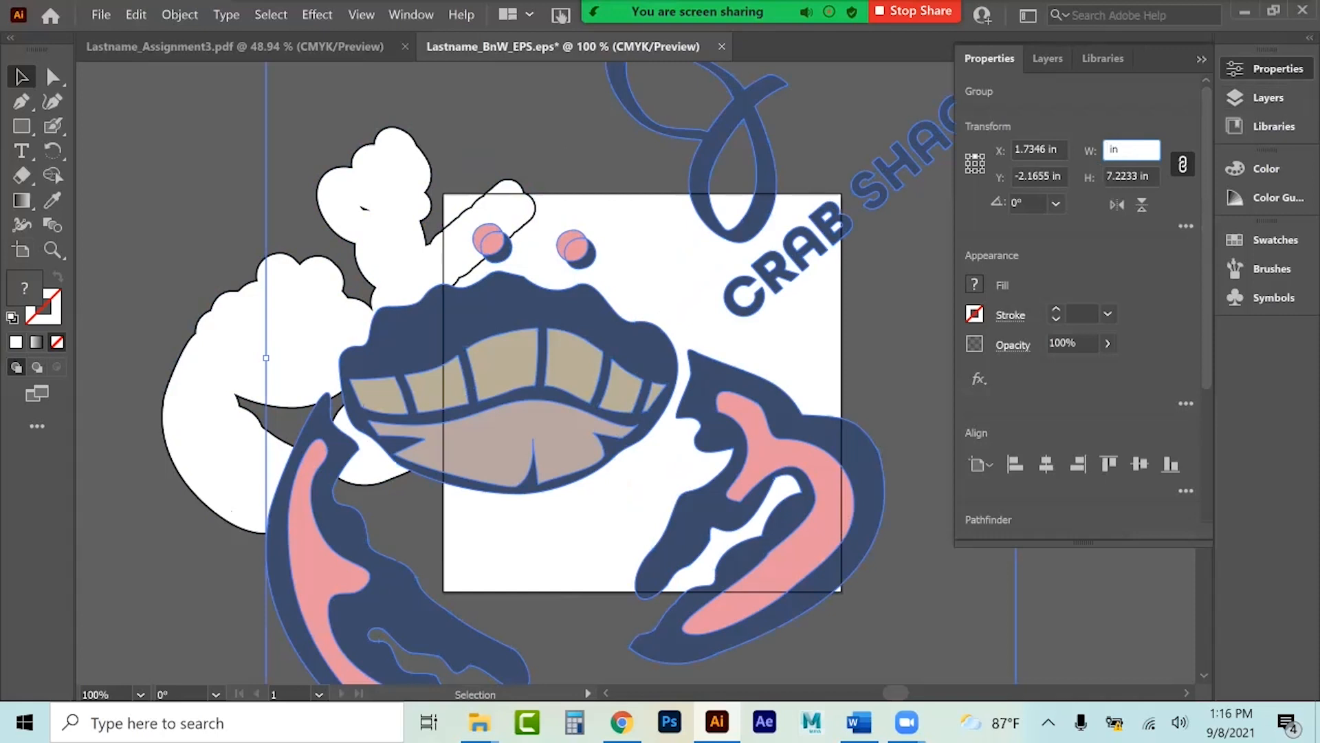
type("3")
key("Return")
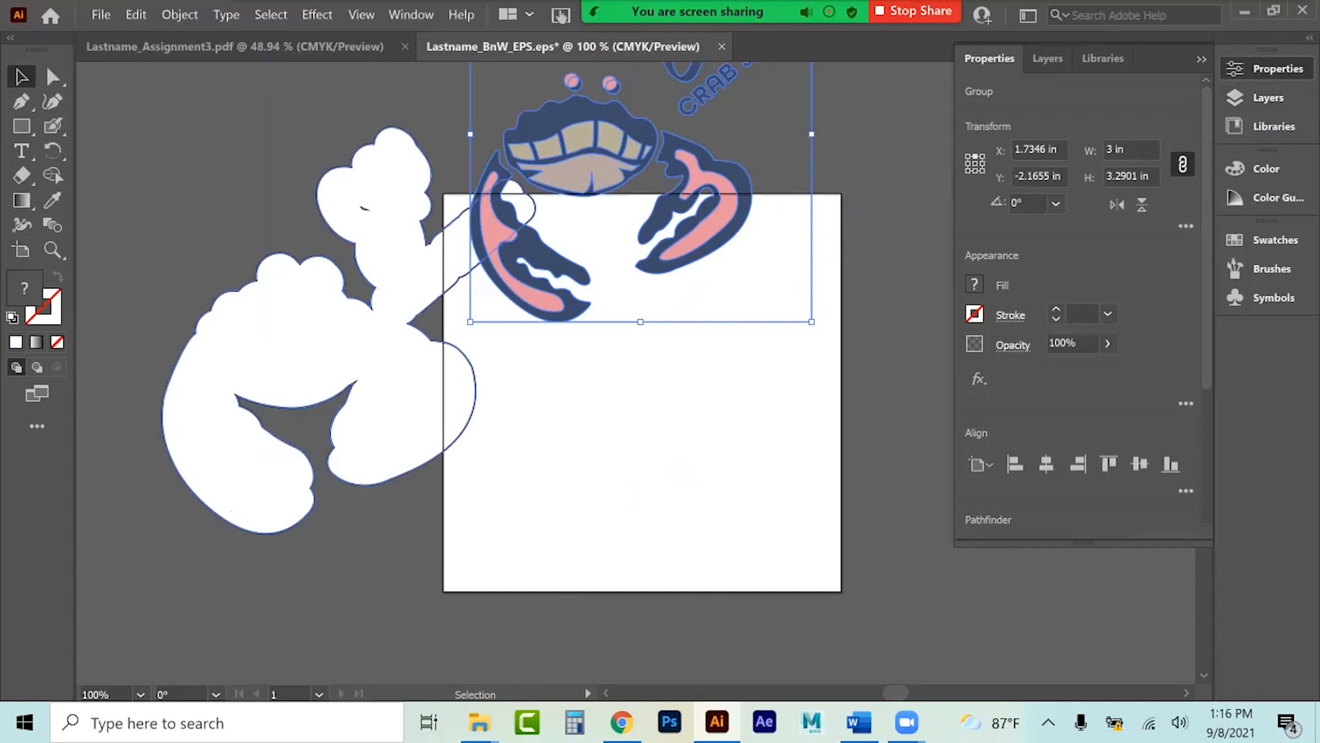
Position the color logo inside the white silhouette so an even border surrounds it.
left_click_drag(593, 137, 314, 359)
scroll(314, 359, "up", 3)
left_click_drag(389, 389, 401, 372)
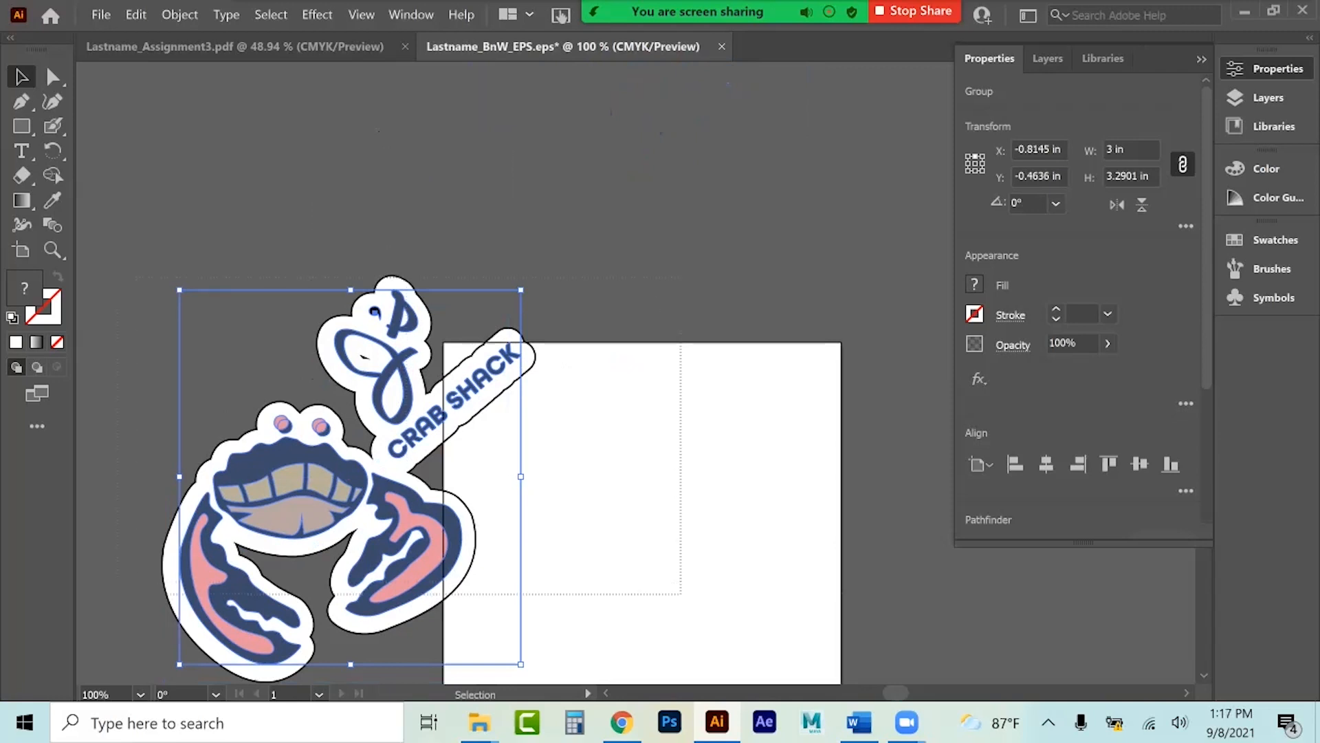
Select the logo and silhouette together and move them completely off the artboard onto the gray canvas.
scroll(401, 372, "left", 9)
scroll(401, 372, "down", 6)
key("ctrl+a")
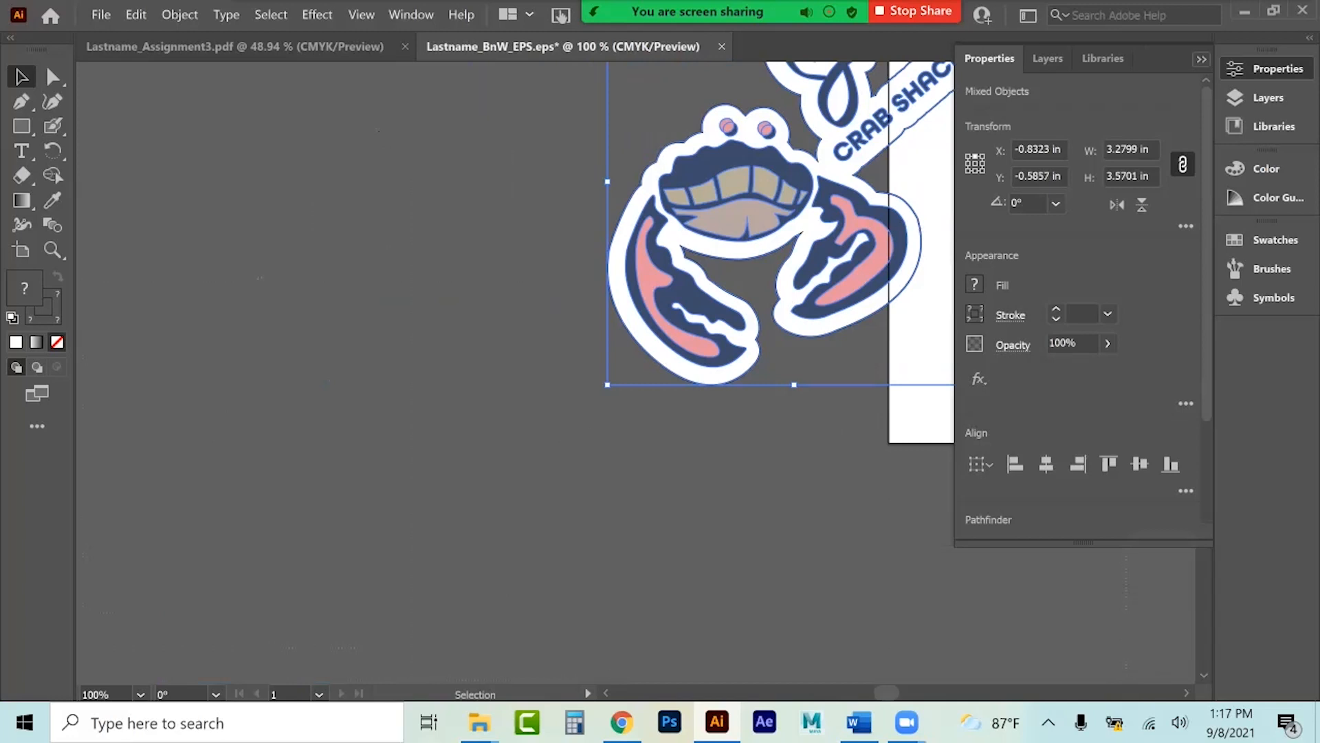
left_click(1278, 68)
left_click_drag(803, 179, 580, 330)
Remove the white fill from the silhouette, leaving only its black cutout outline around the logo.
left_click(681, 207)
left_click(743, 186)
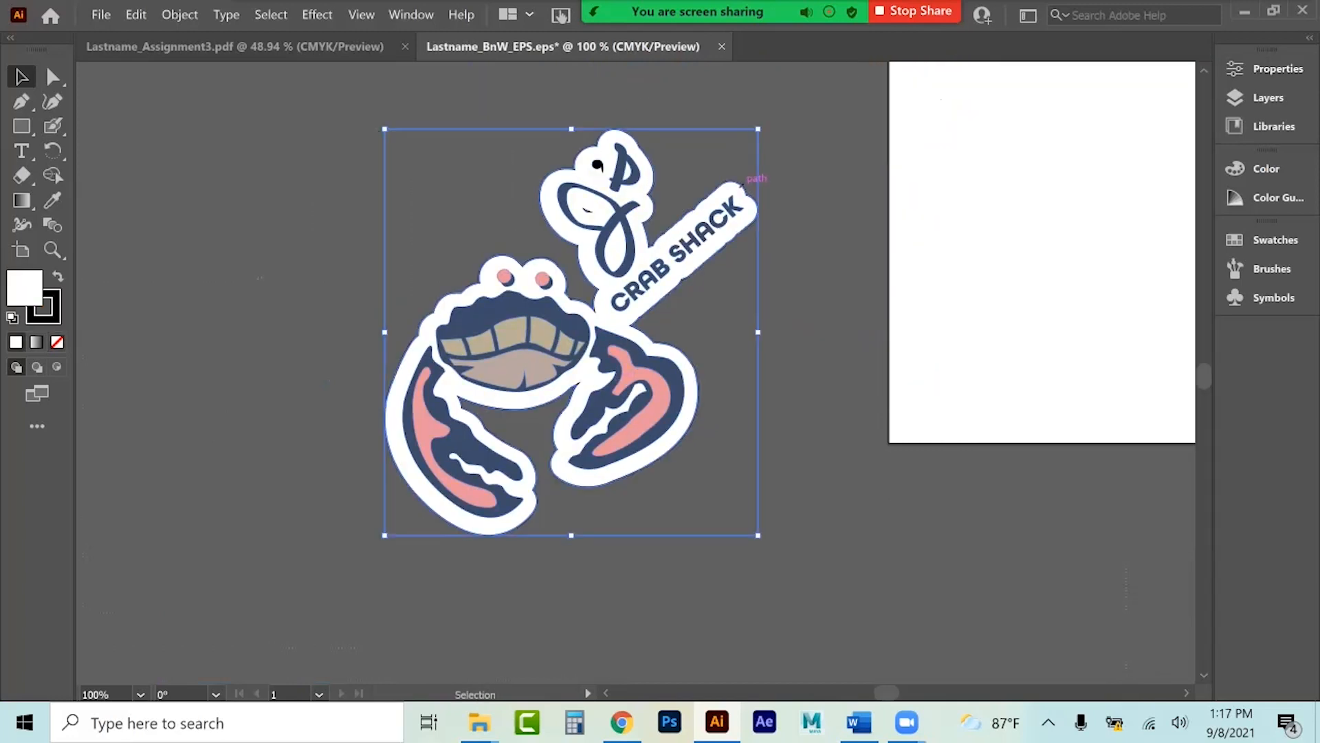
left_click(57, 342)
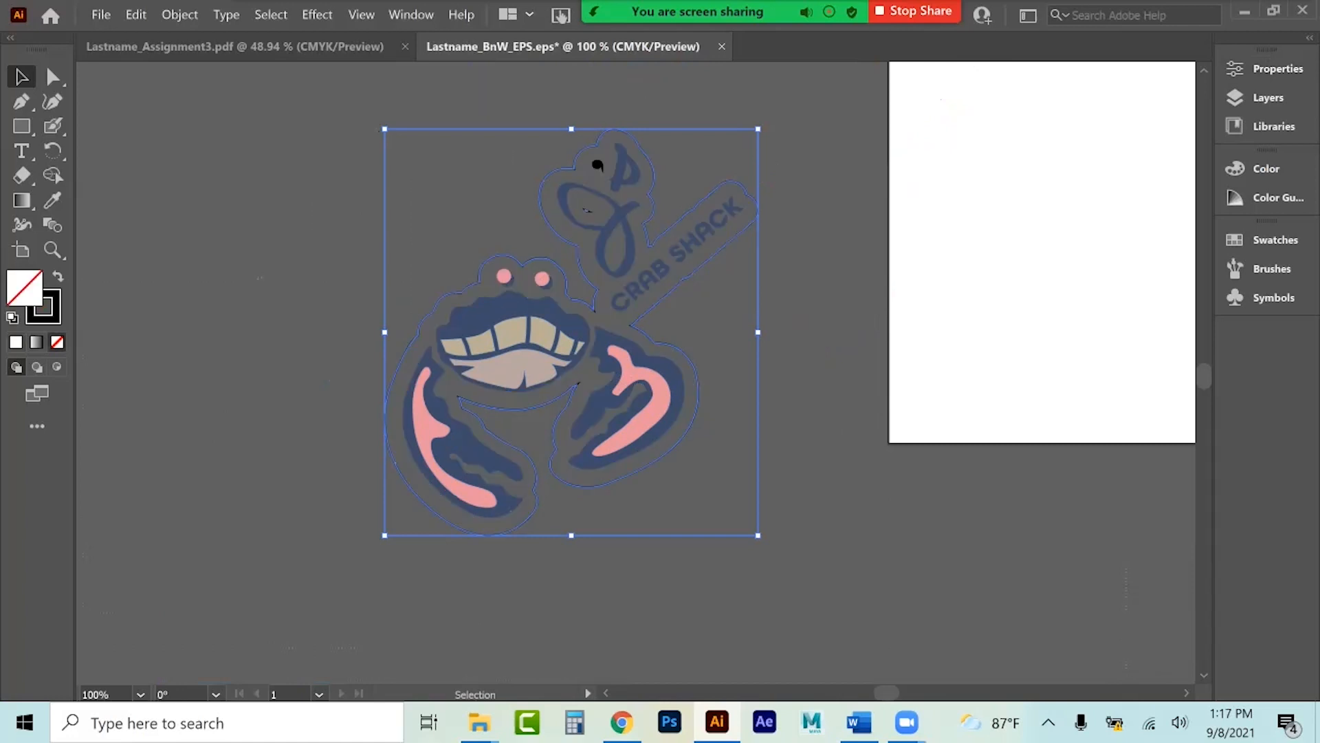
key("ctrl+a")
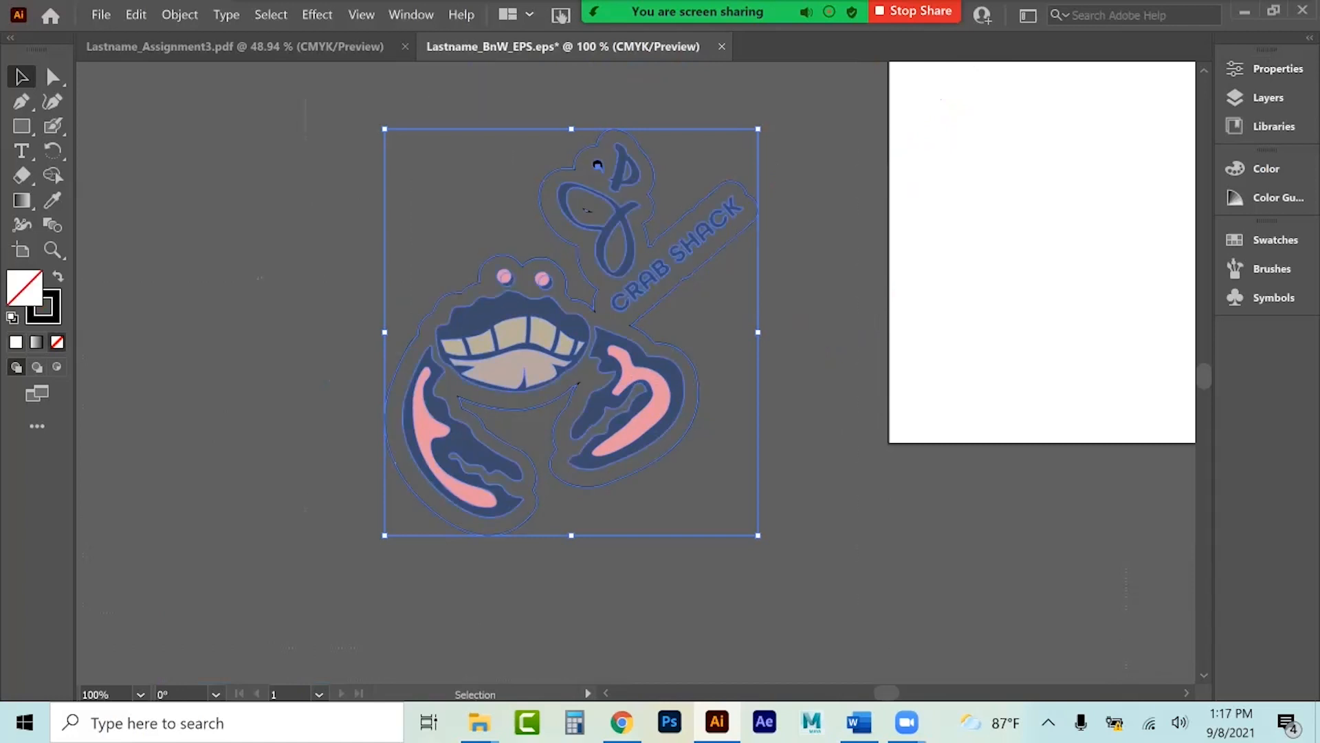
left_click(811, 268)
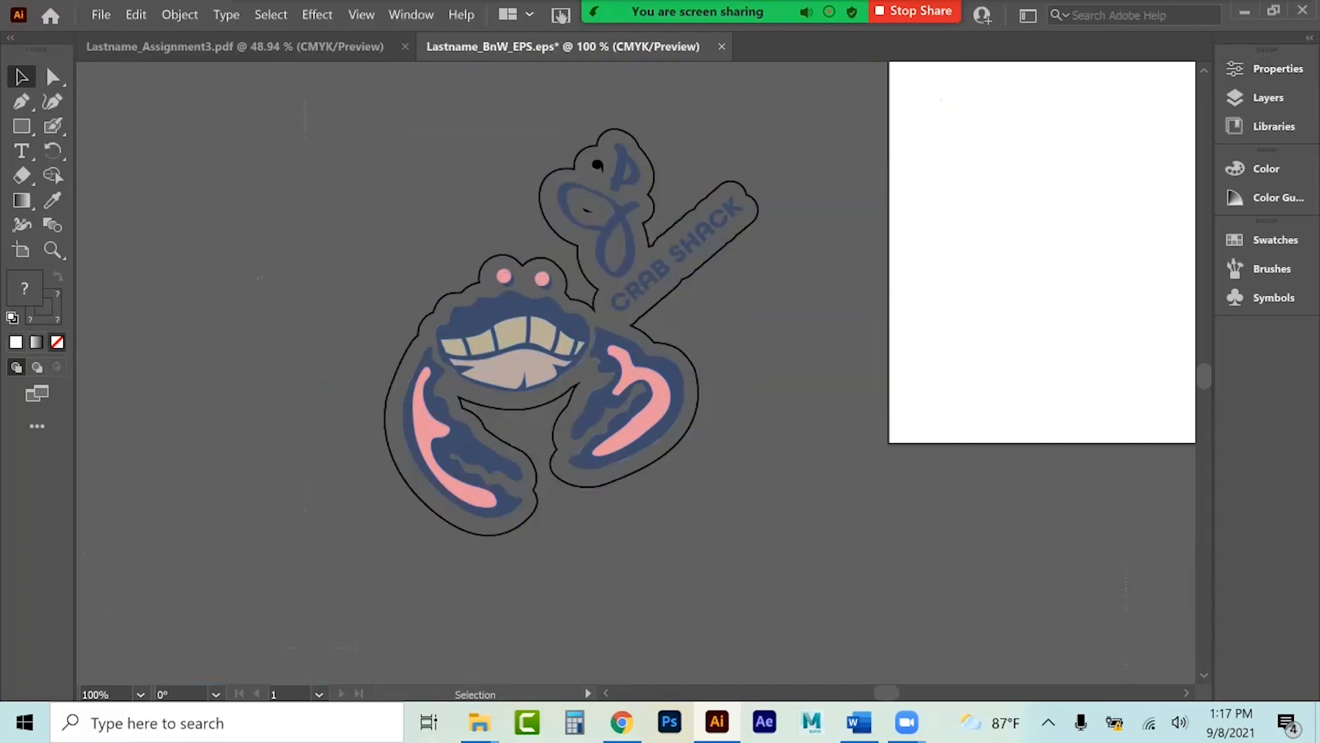
Move the logo and its cutout outline together back onto the artboard.
left_click(598, 165)
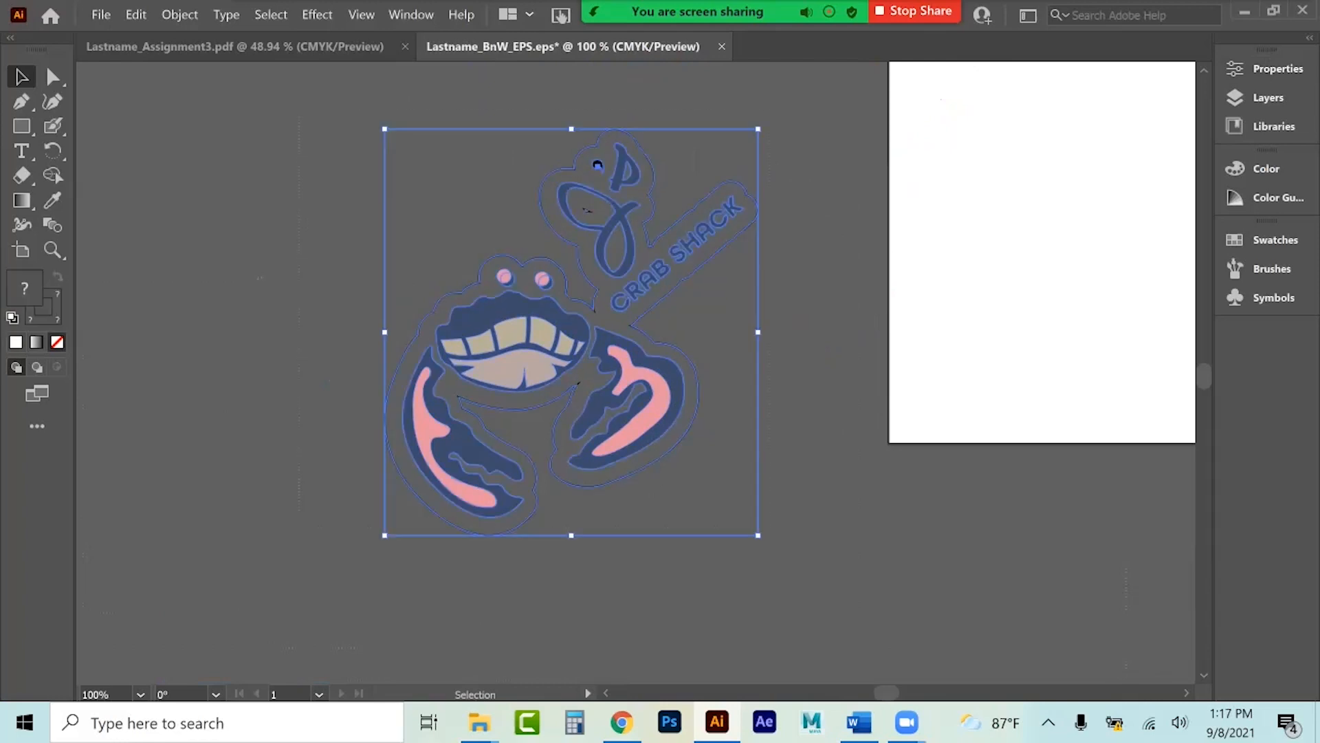
left_click_drag(597, 165, 1046, 160)
left_click_drag(1133, 207, 962, 253)
scroll(934, 229, "up", 2)
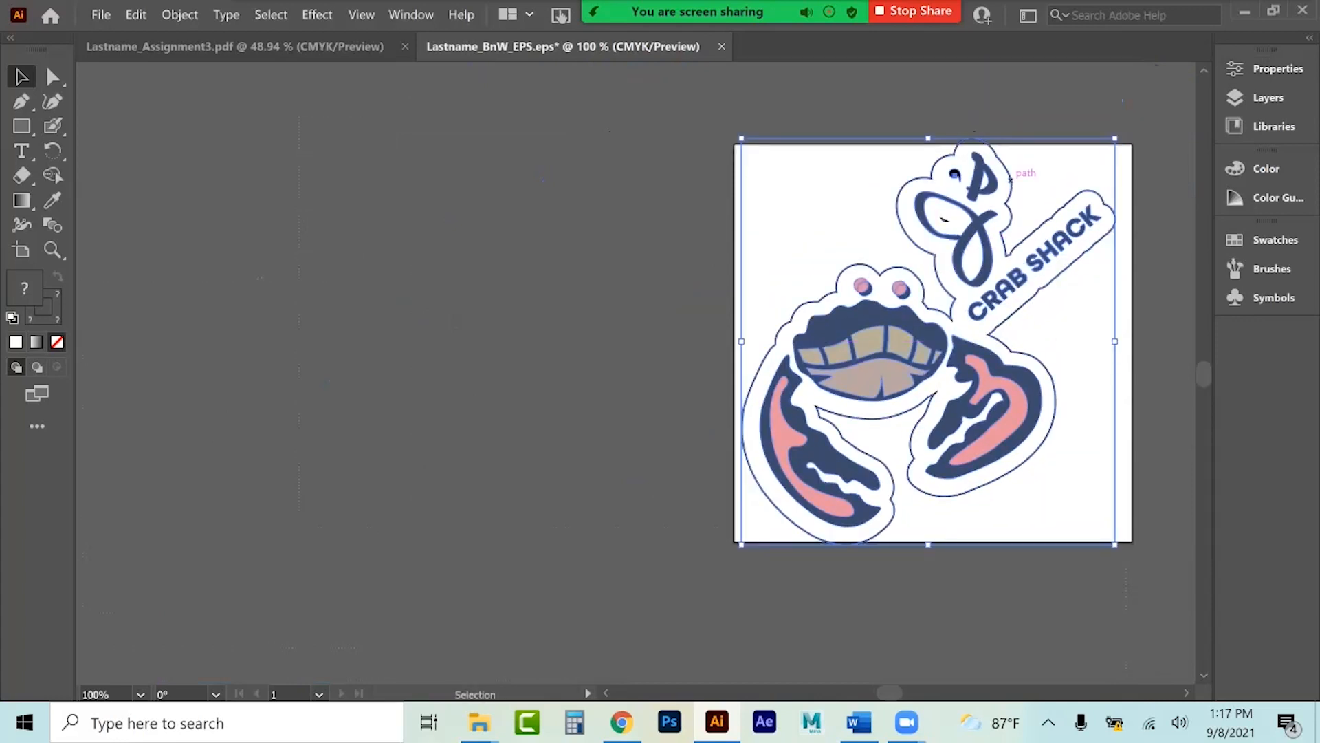
Scale the logo and its cutout outline proportionally to 3 in wide and center them on the artboard.
left_click(1277, 68)
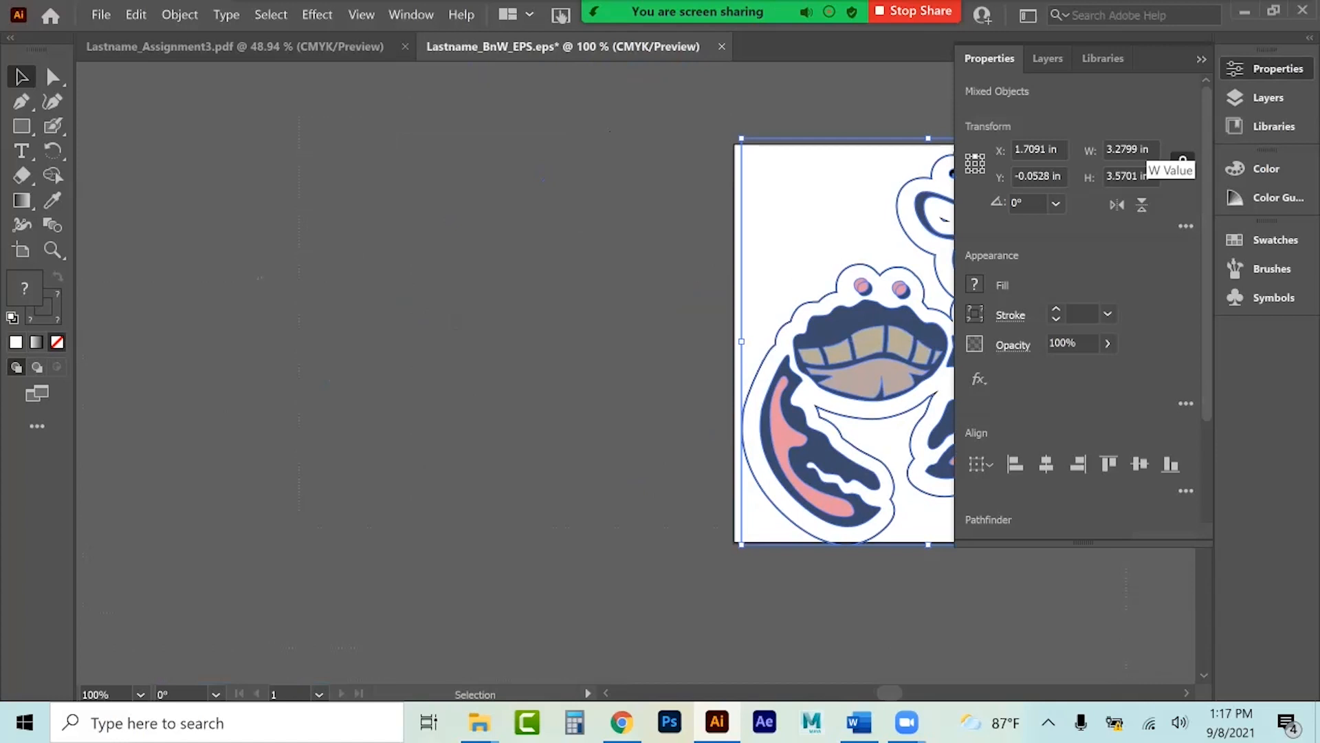
double_click(1141, 152)
type("3.")
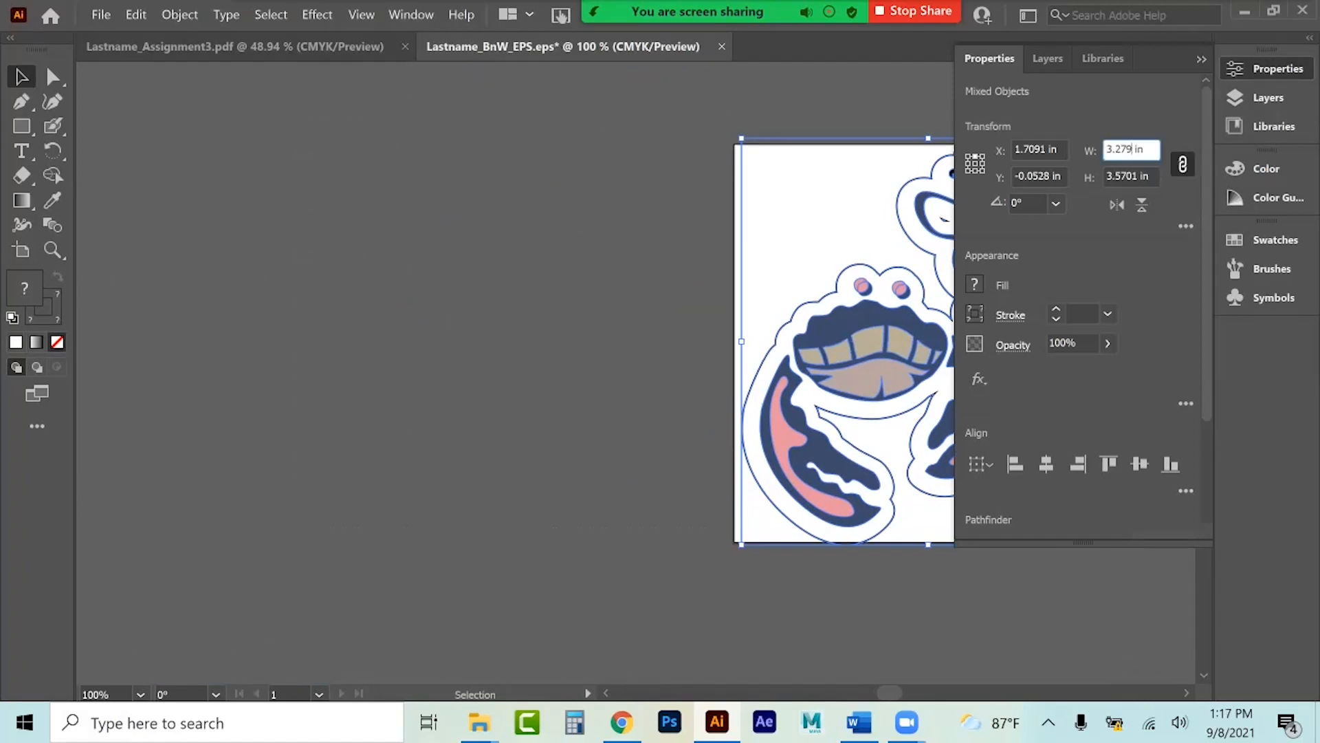
key("Return")
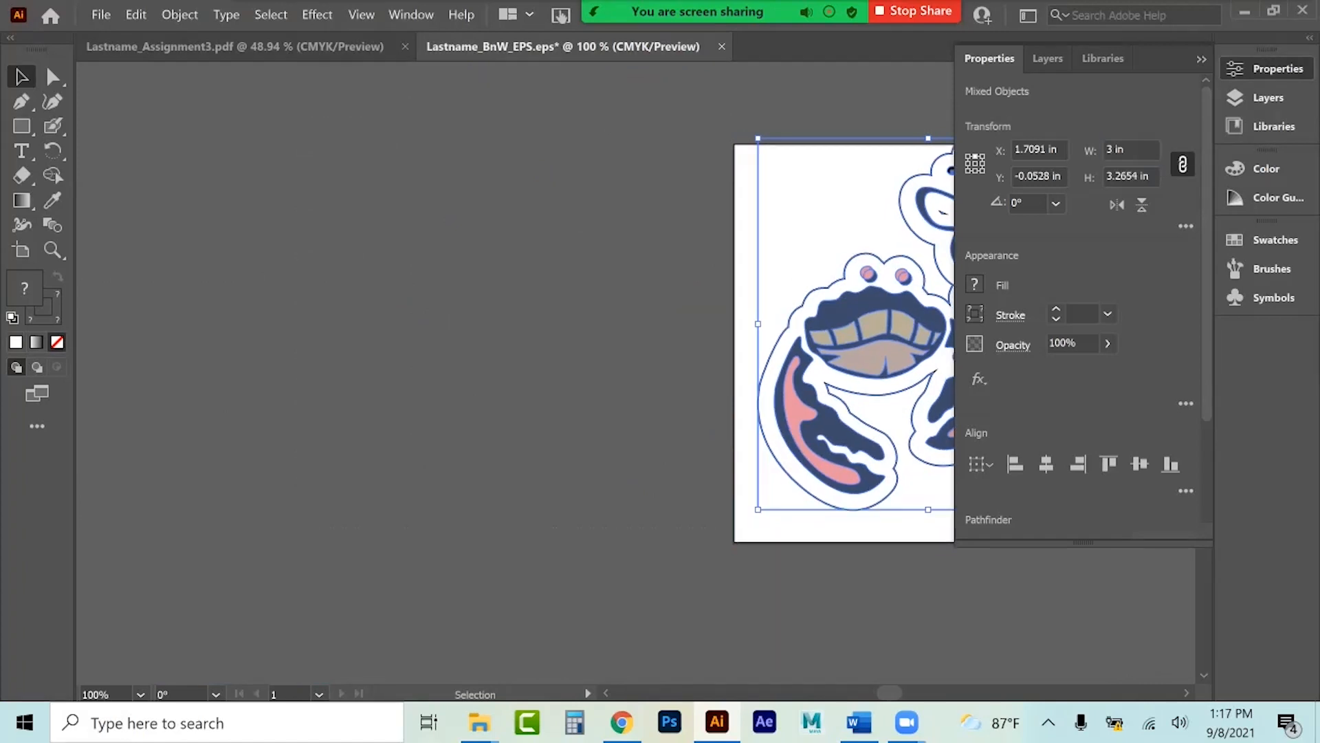
left_click(1202, 59)
mouse_move(929, 326)
left_mouse_down()
mouse_move(943, 329)
mouse_move(937, 343)
left_mouse_up()
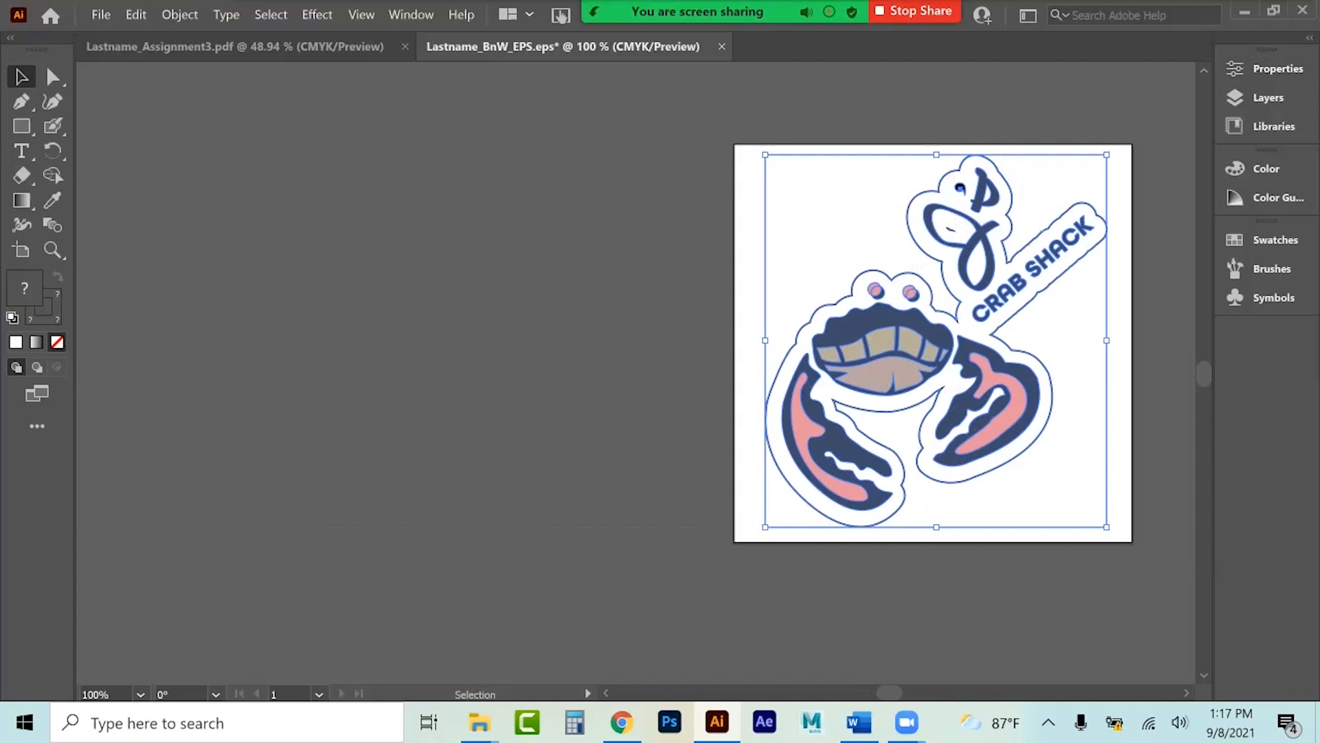
key("ctrl+shift+a")
Save the sticker artwork as an Adobe Illustrator (.AI) file named Lastname_Sticker in the Lastname_Assignment3 folder, keeping the default Illustrator options.
left_click(103, 15)
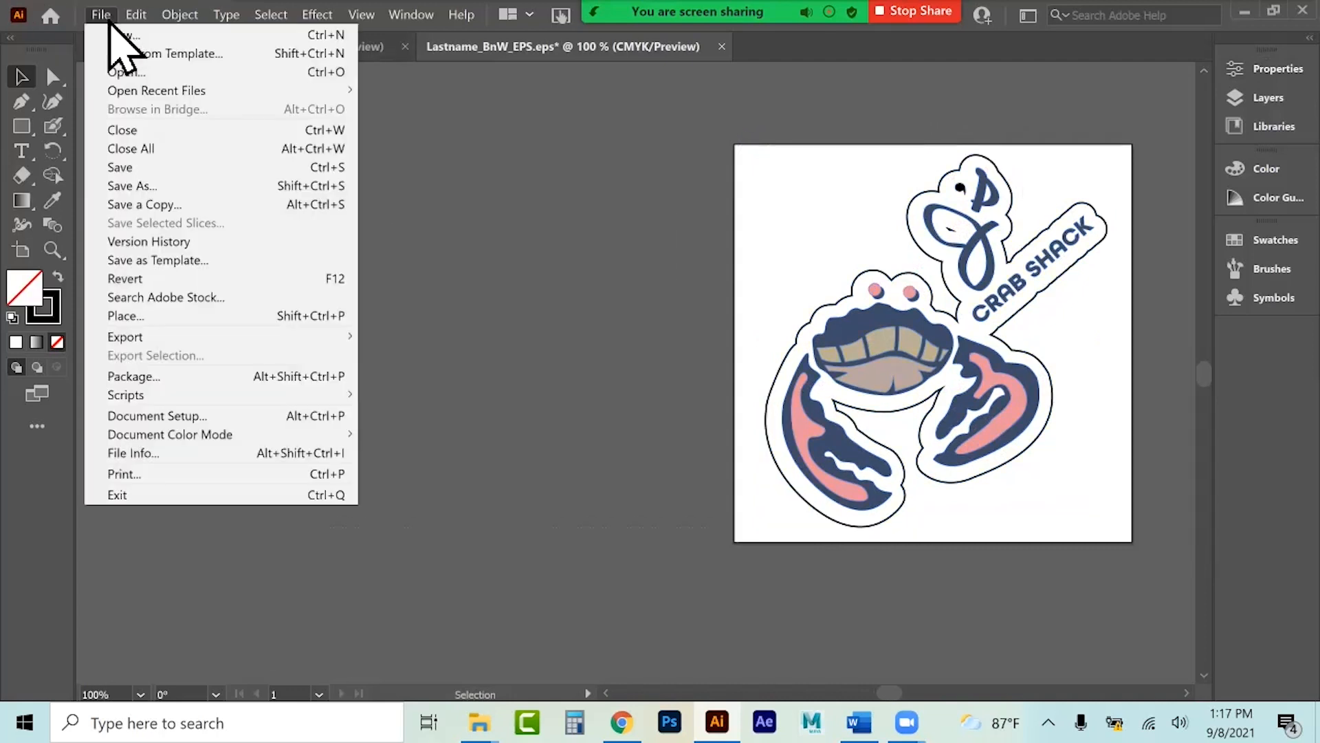
left_click(152, 186)
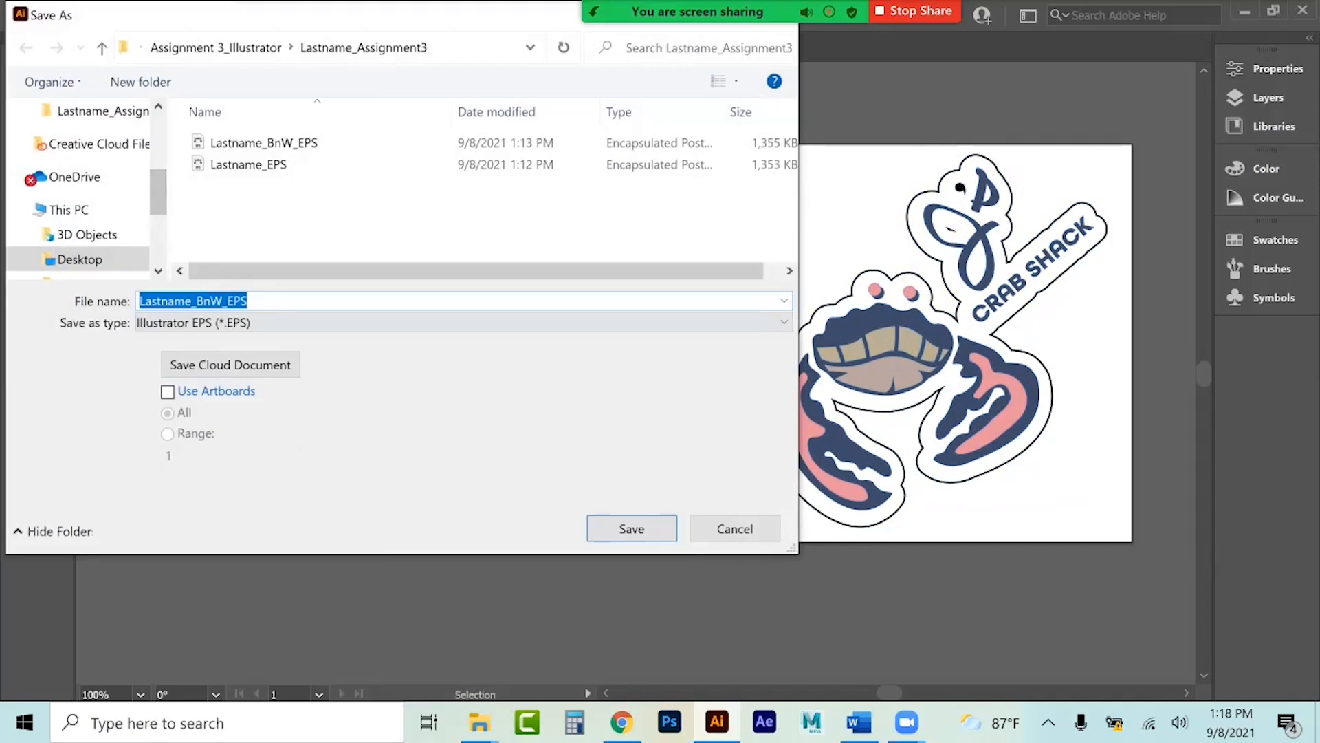
left_click(275, 322)
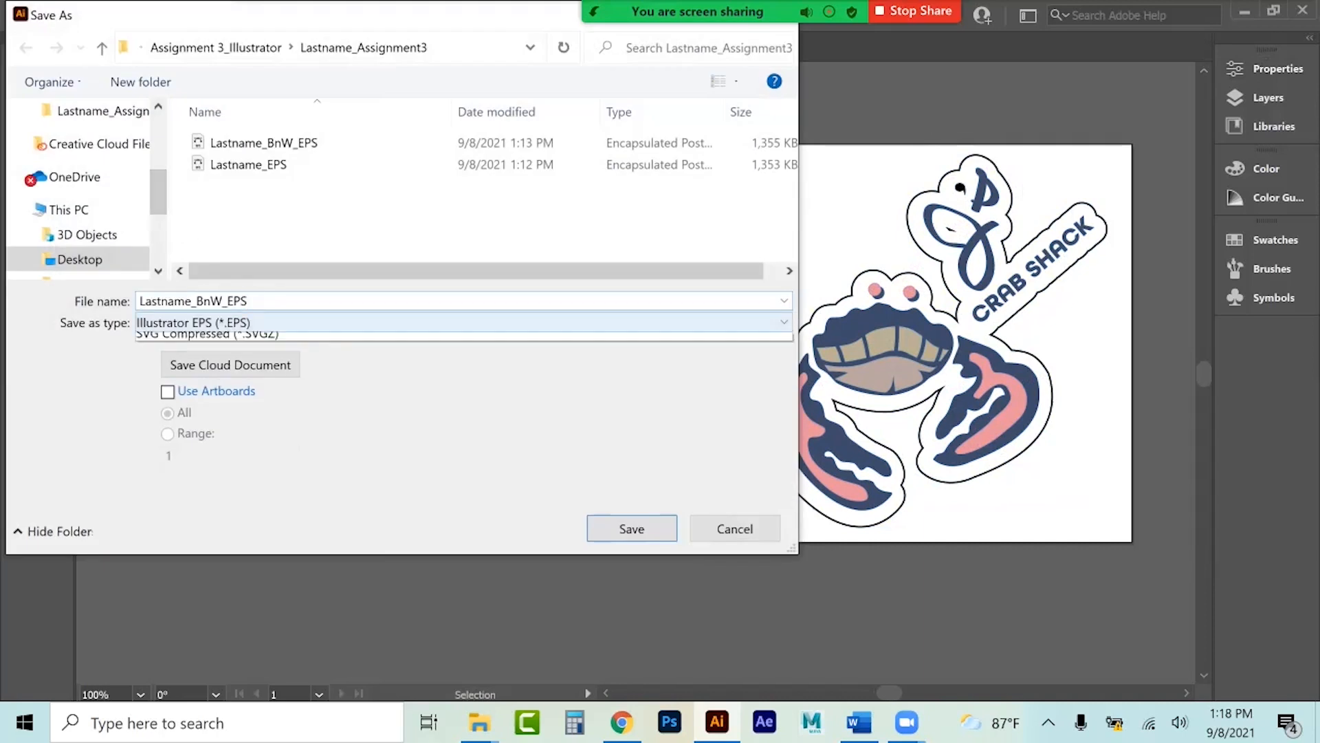
left_click(220, 341)
left_click(227, 301)
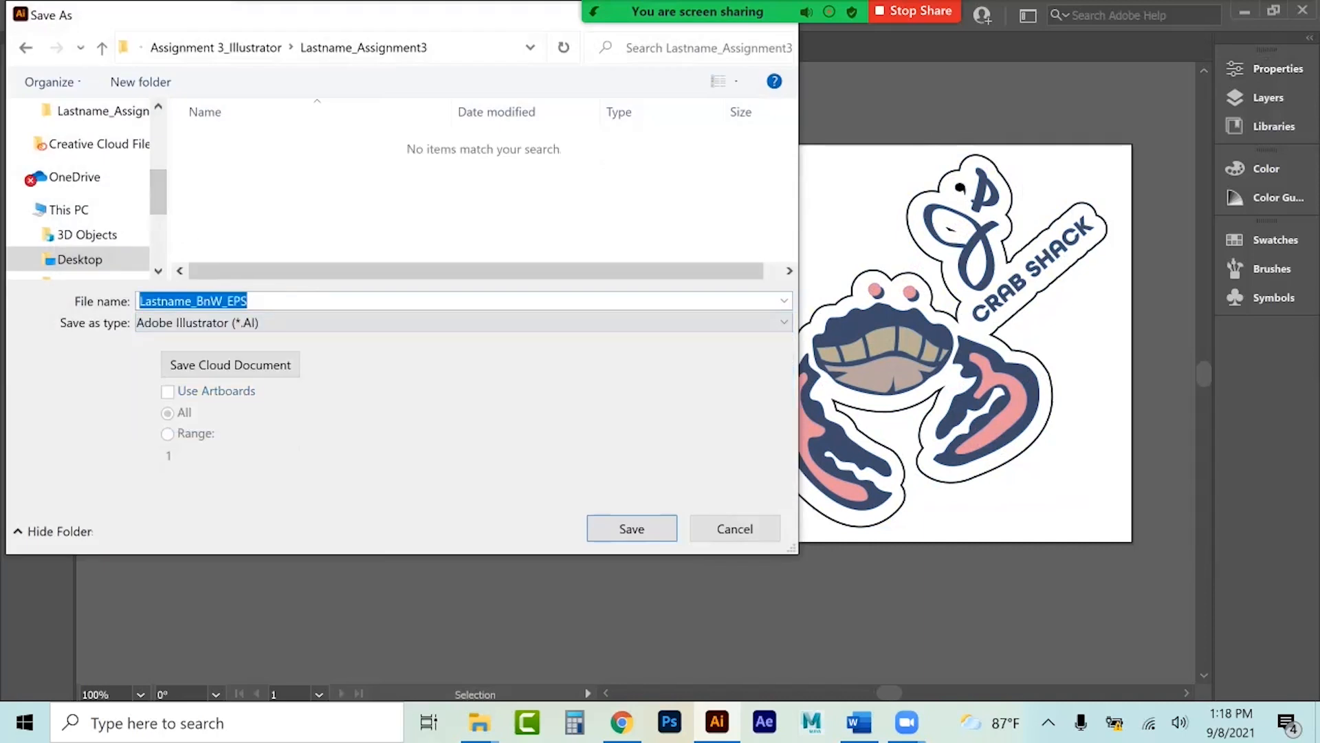
left_click_drag(196, 301, 249, 301)
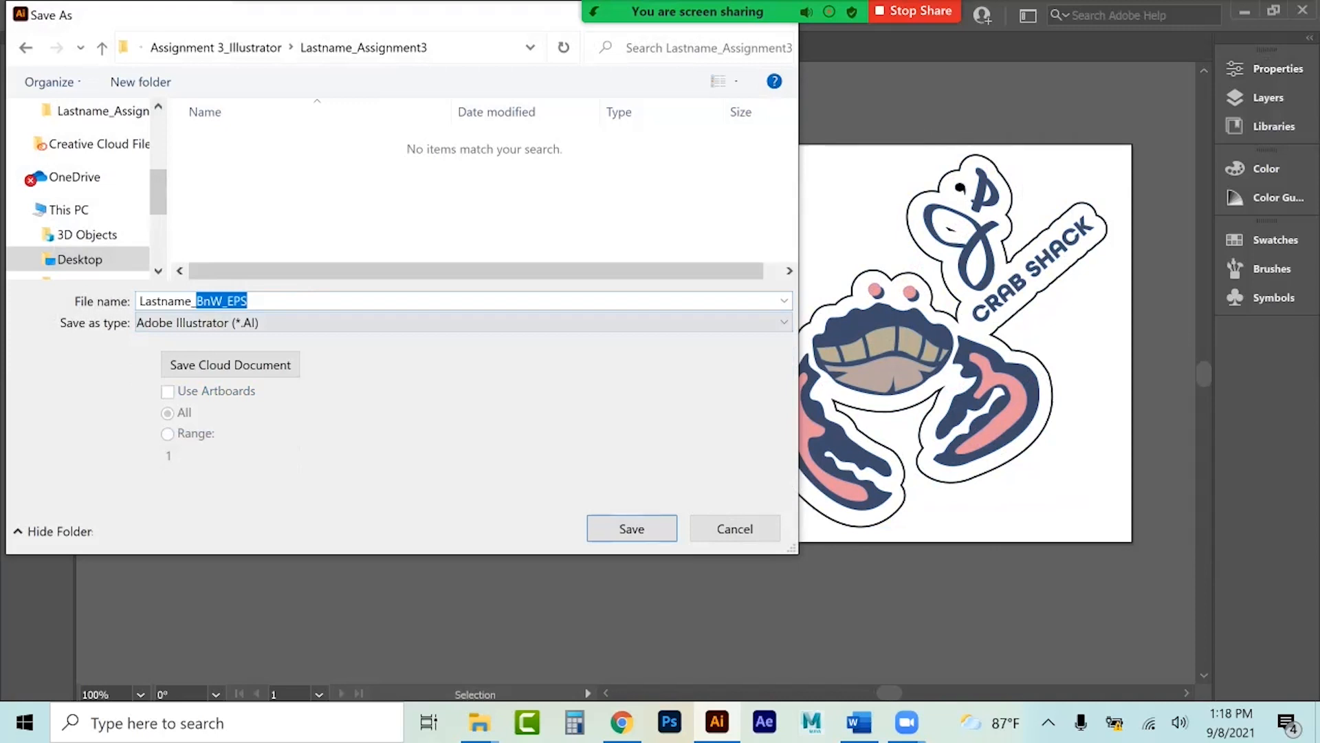
type("Sticker")
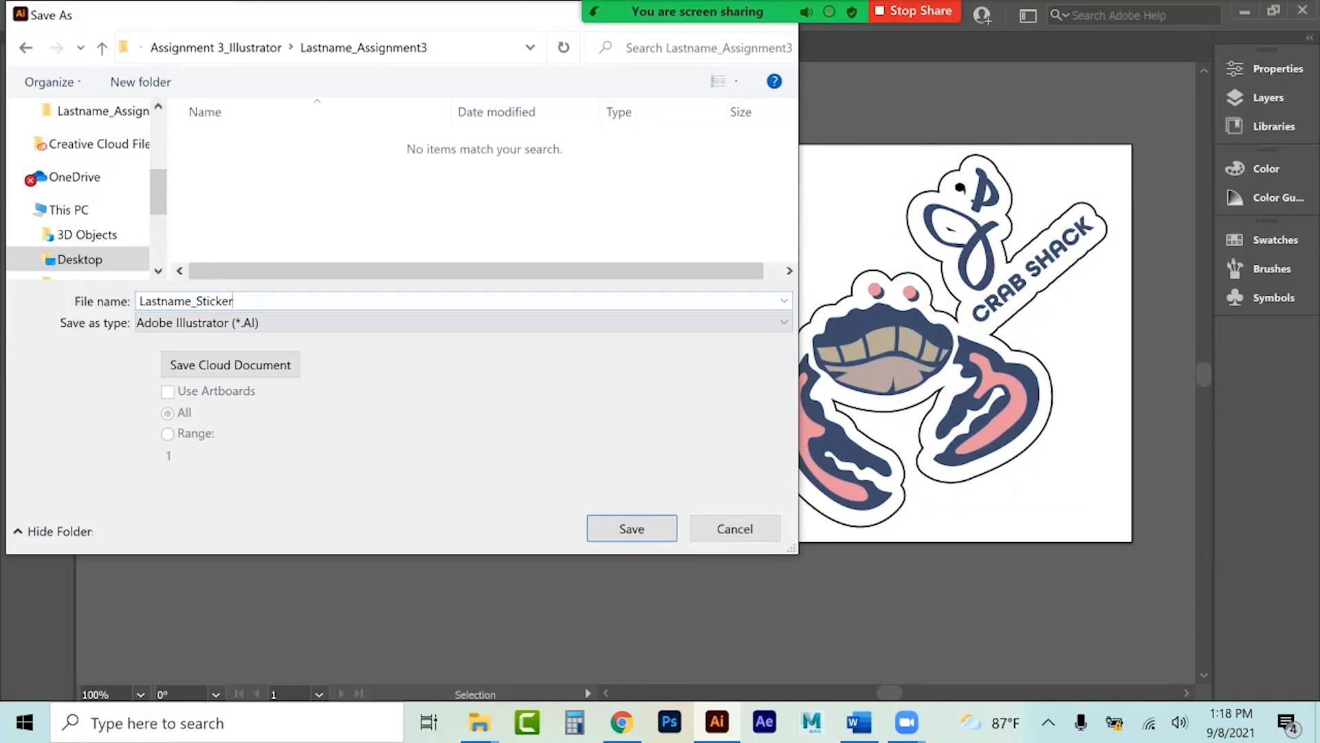
left_click(636, 528)
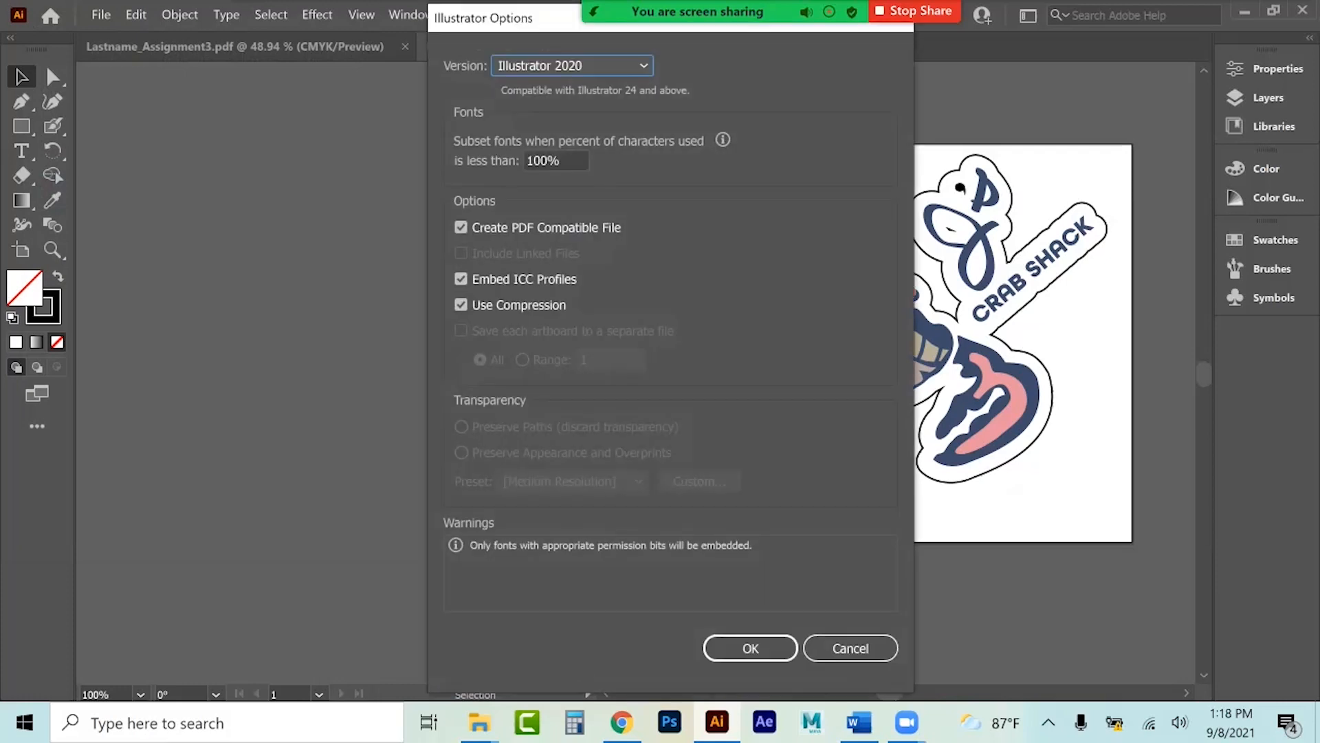
left_click(750, 648)
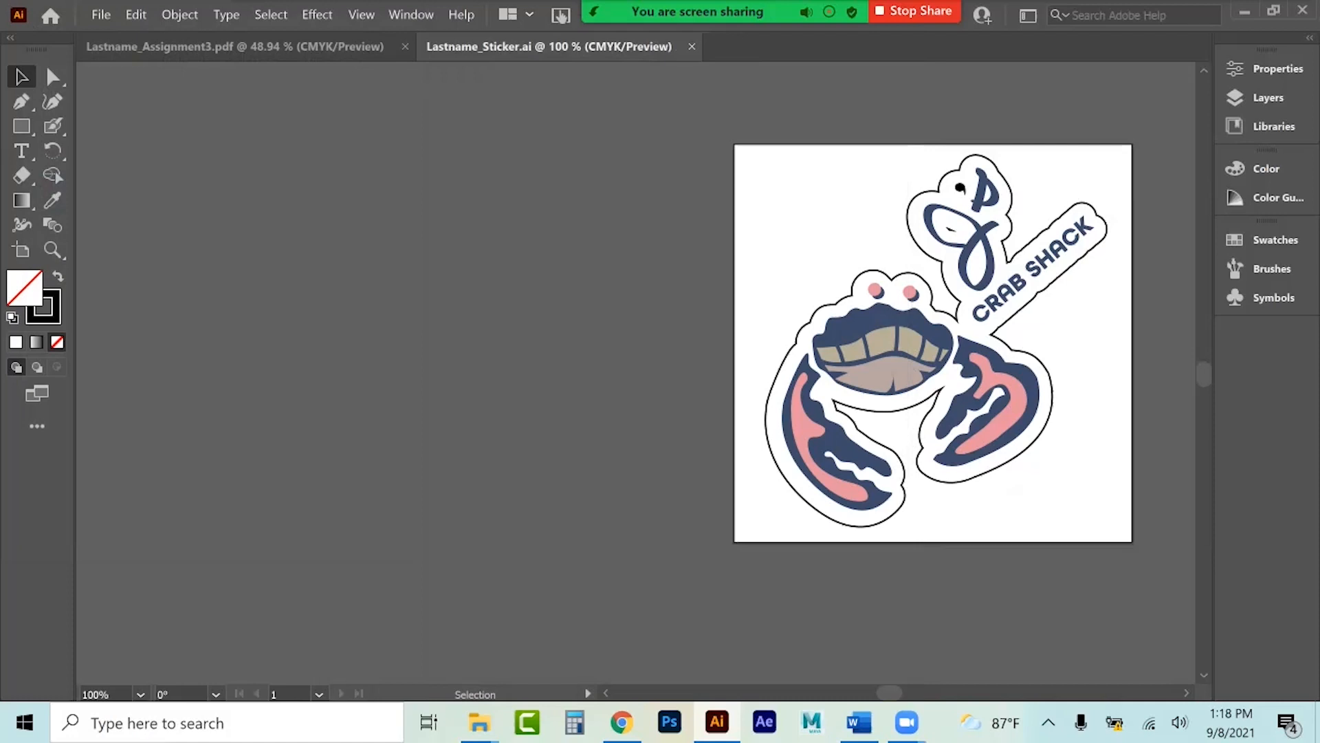
Delete the black cutout outline, leaving only the color logo on the artboard.
left_click_drag(839, 337, 498, 322)
key("Delete")
Switch to Chrome to check the web .JPG requirements in the Assignment 3 brief, and return to Illustrator.
left_click(621, 722)
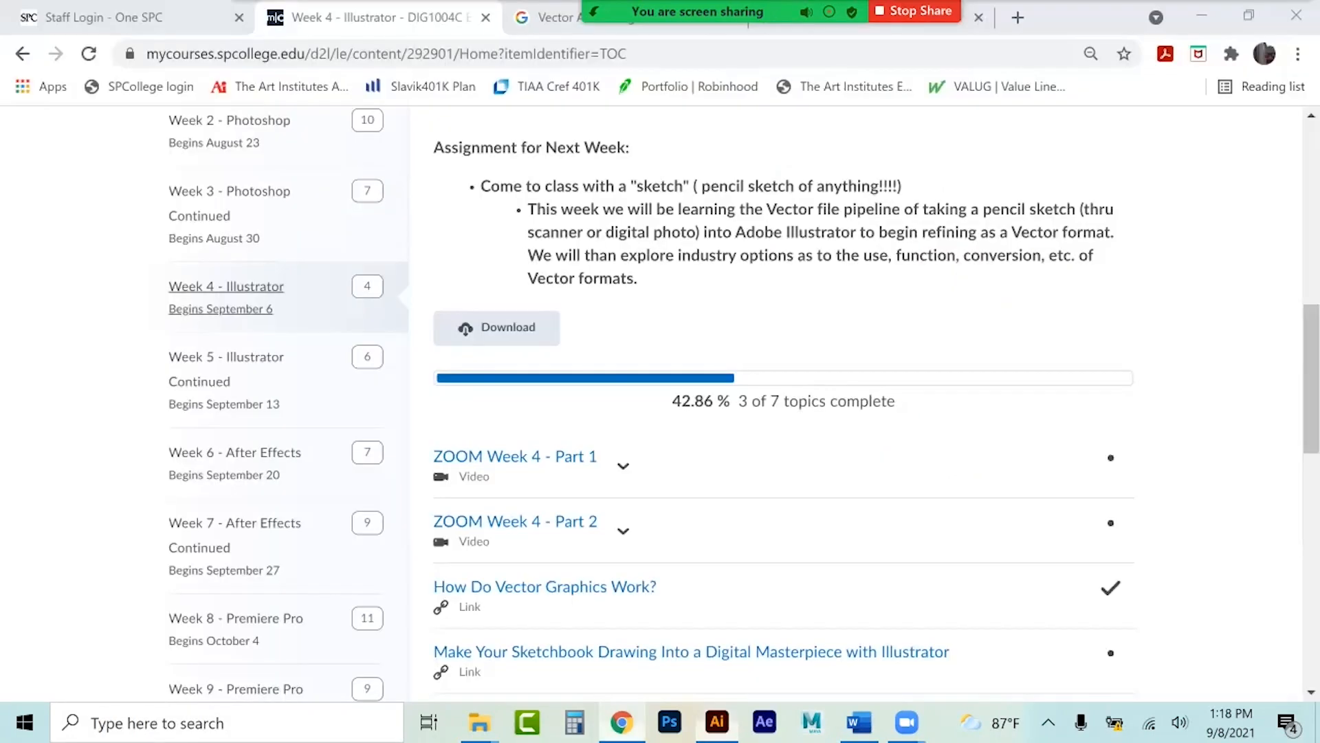
scroll(783, 403, "down", 10)
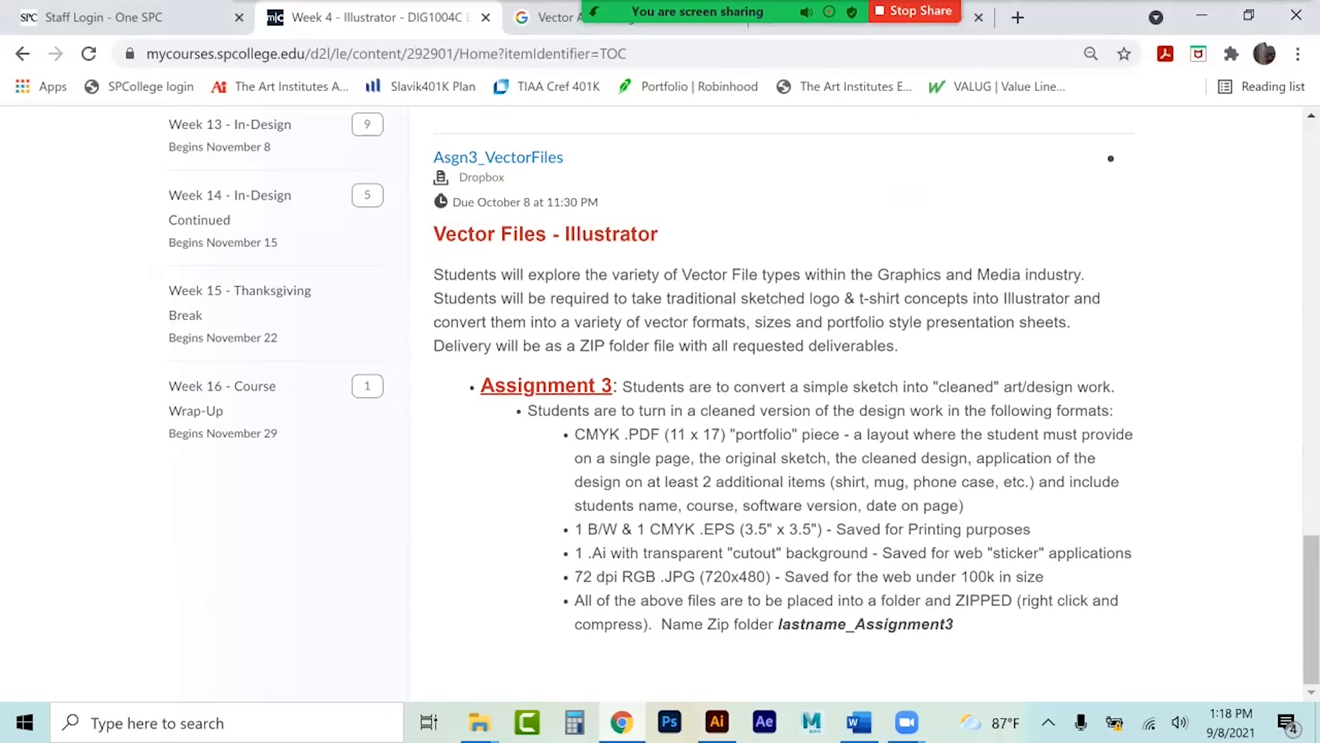
left_click_drag(704, 576, 765, 577)
left_click(716, 722)
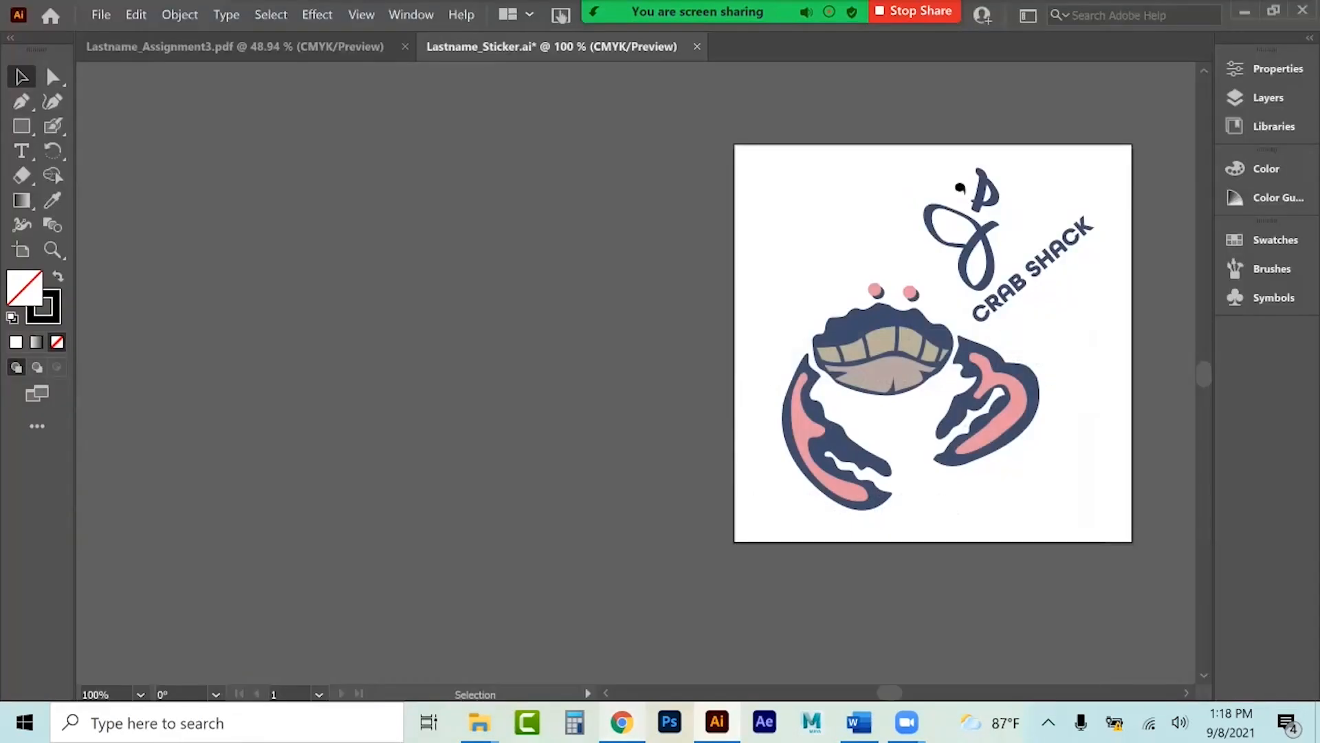
Create a new landscape document measured in pixels, 720 px wide and 480 px high.
left_click(106, 15)
left_click(113, 34)
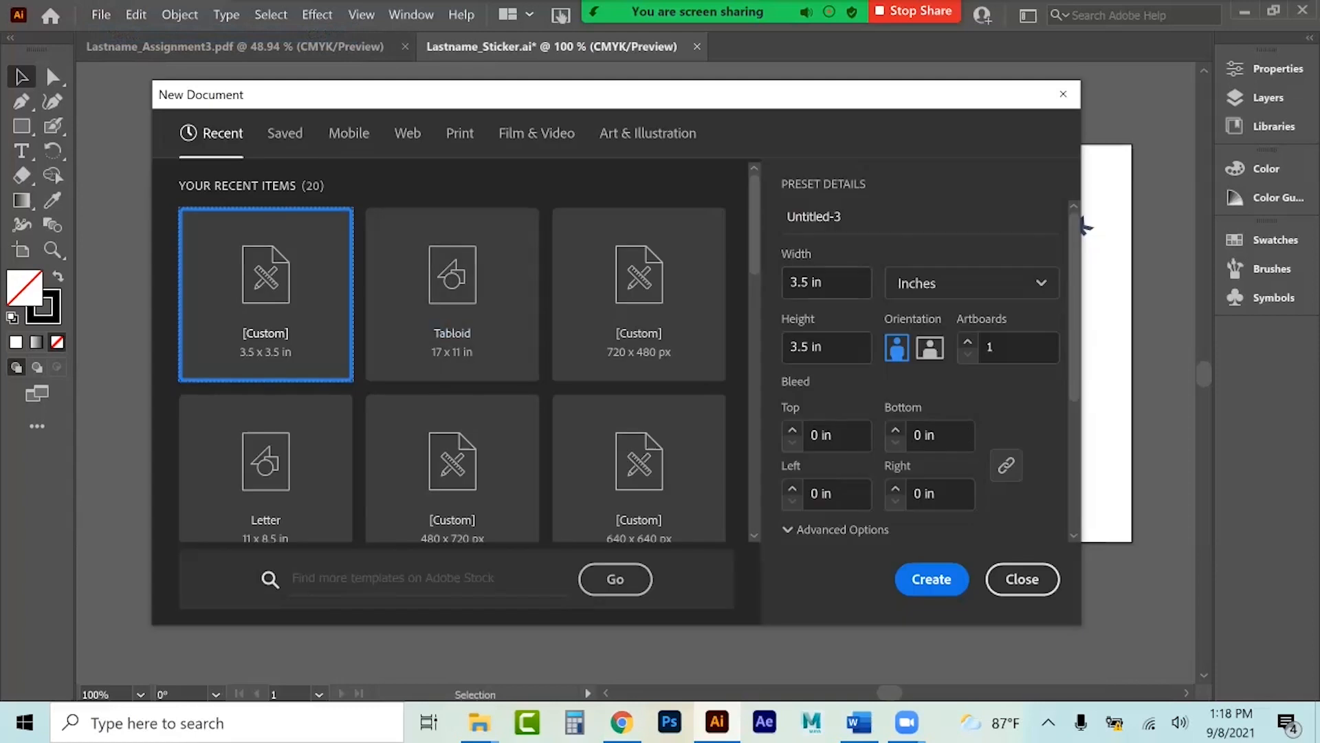
left_click(971, 283)
left_click(915, 322)
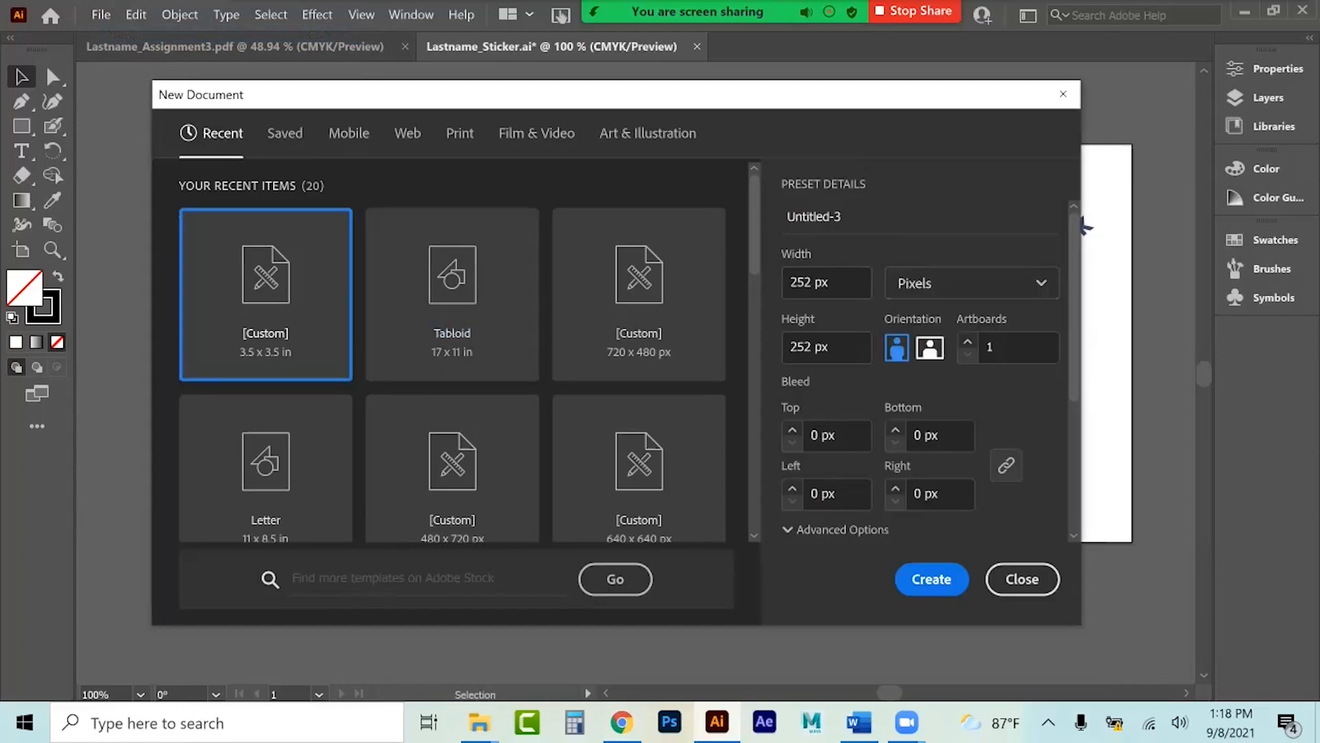
left_click(812, 282)
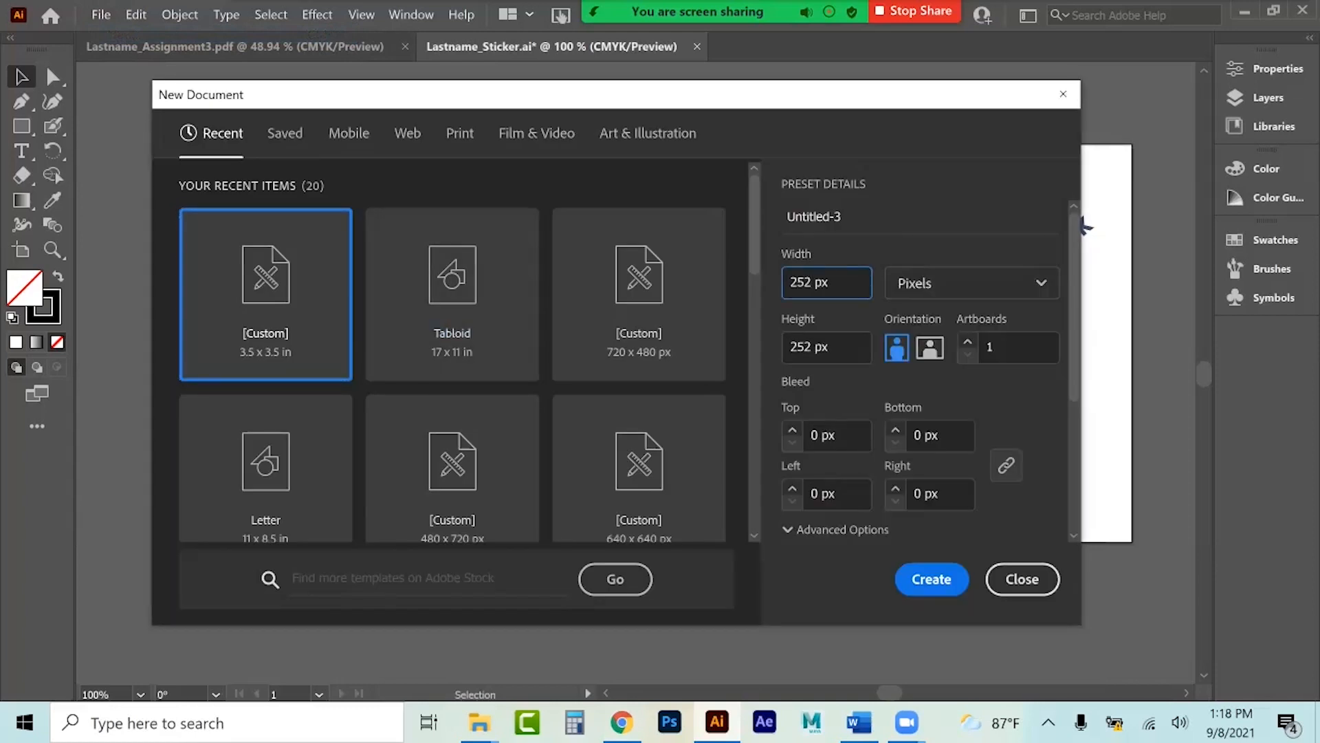
key("BackSpace")
key("BackSpace")
key("BackSpace")
type("720")
key("BackSpace")
key("BackSpace")
key("BackSpace")
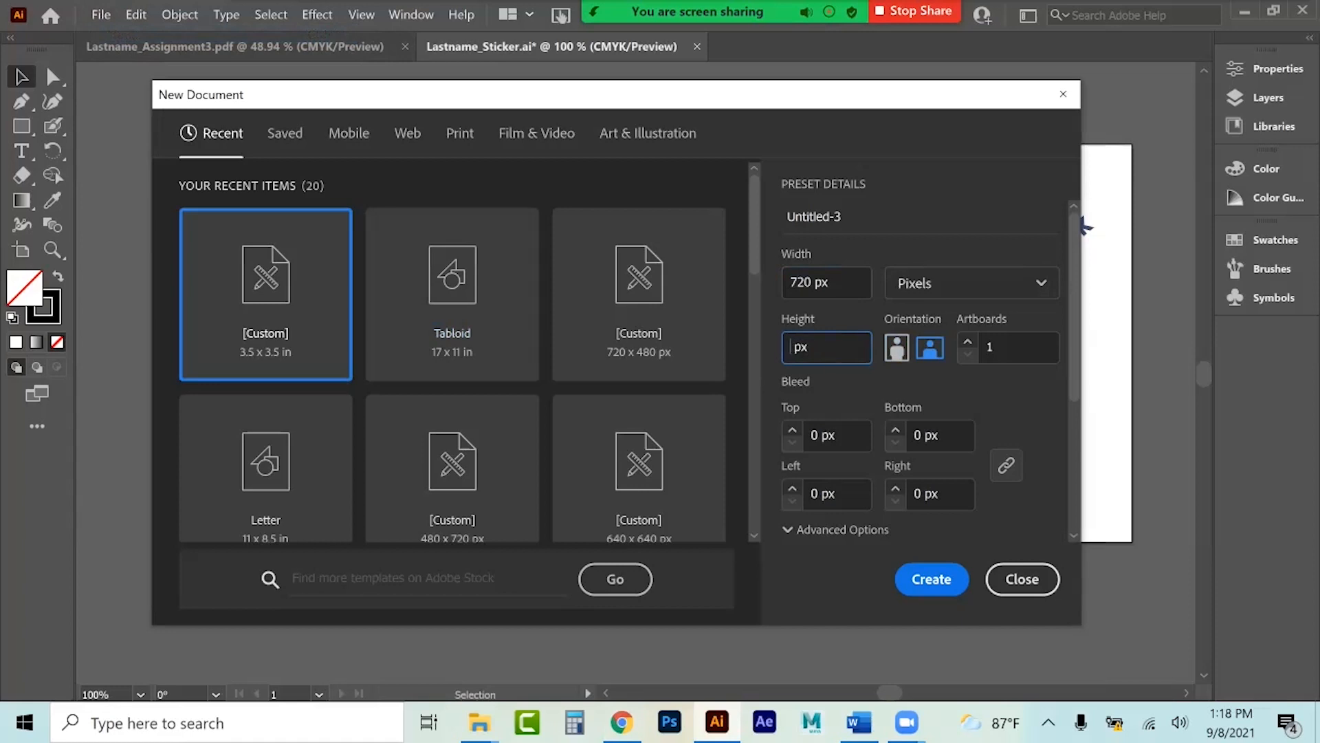
type("480")
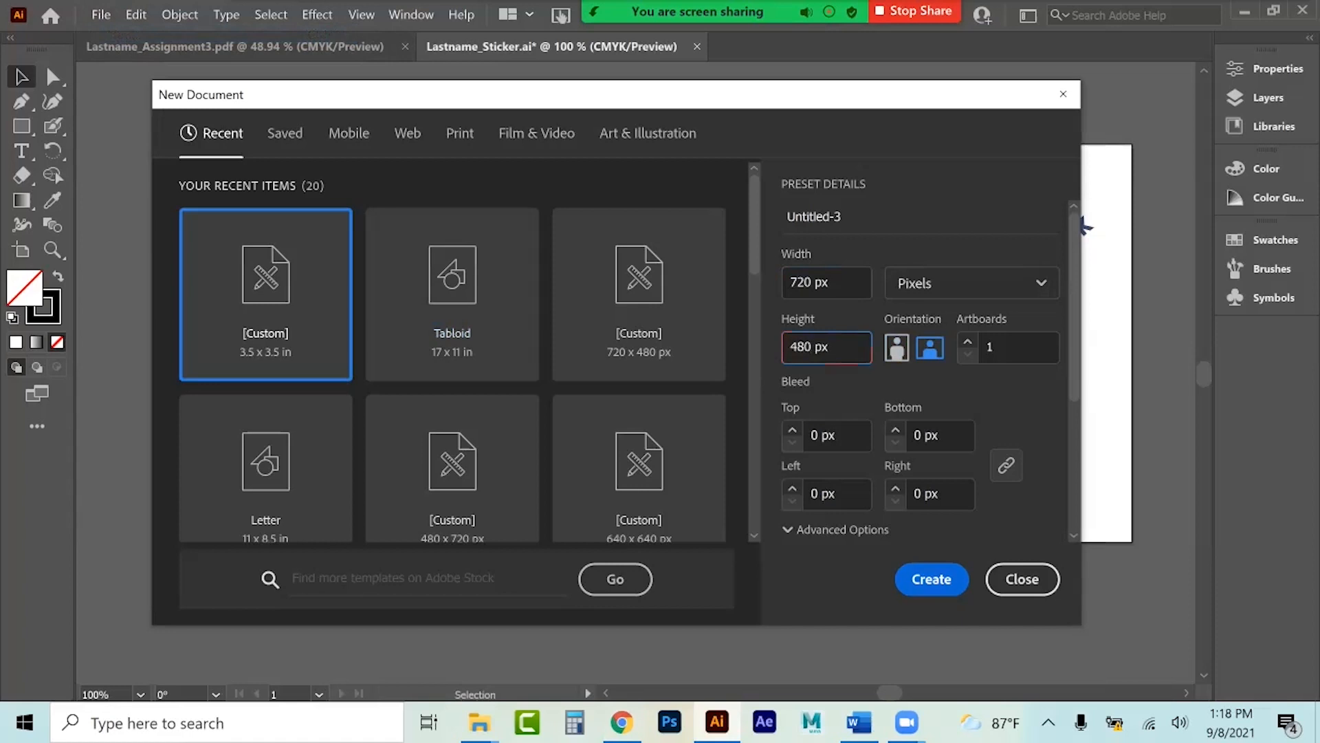
key("Return")
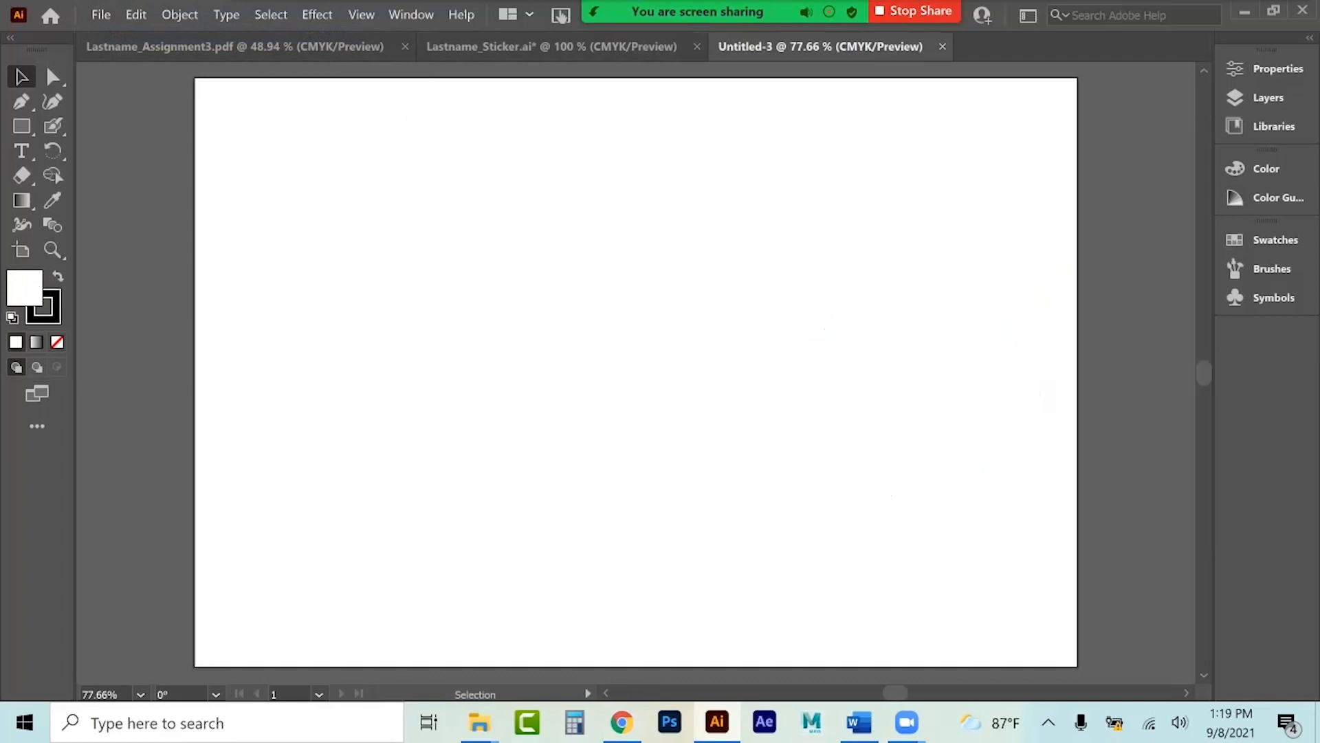
Paste the color crab logo into the new document and scale it proportionally to 450 px wide.
key("ctrl+v")
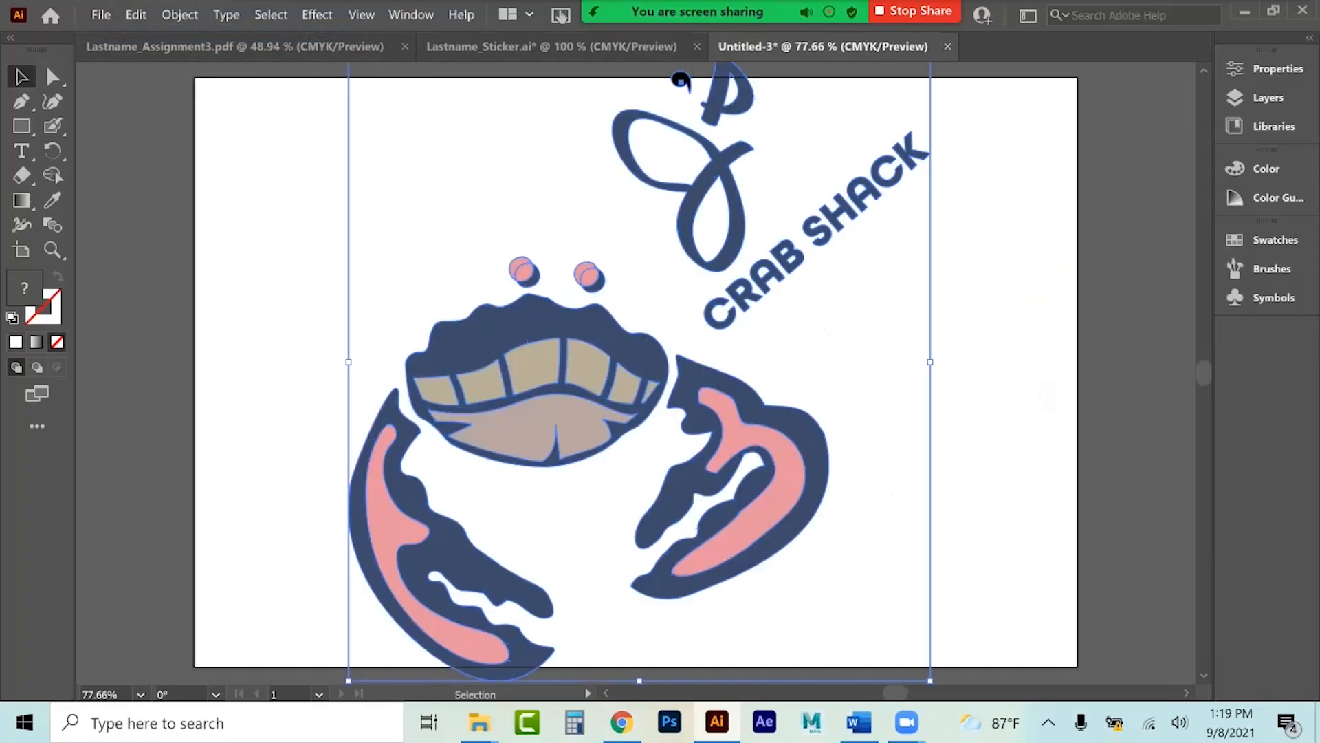
left_click(1269, 69)
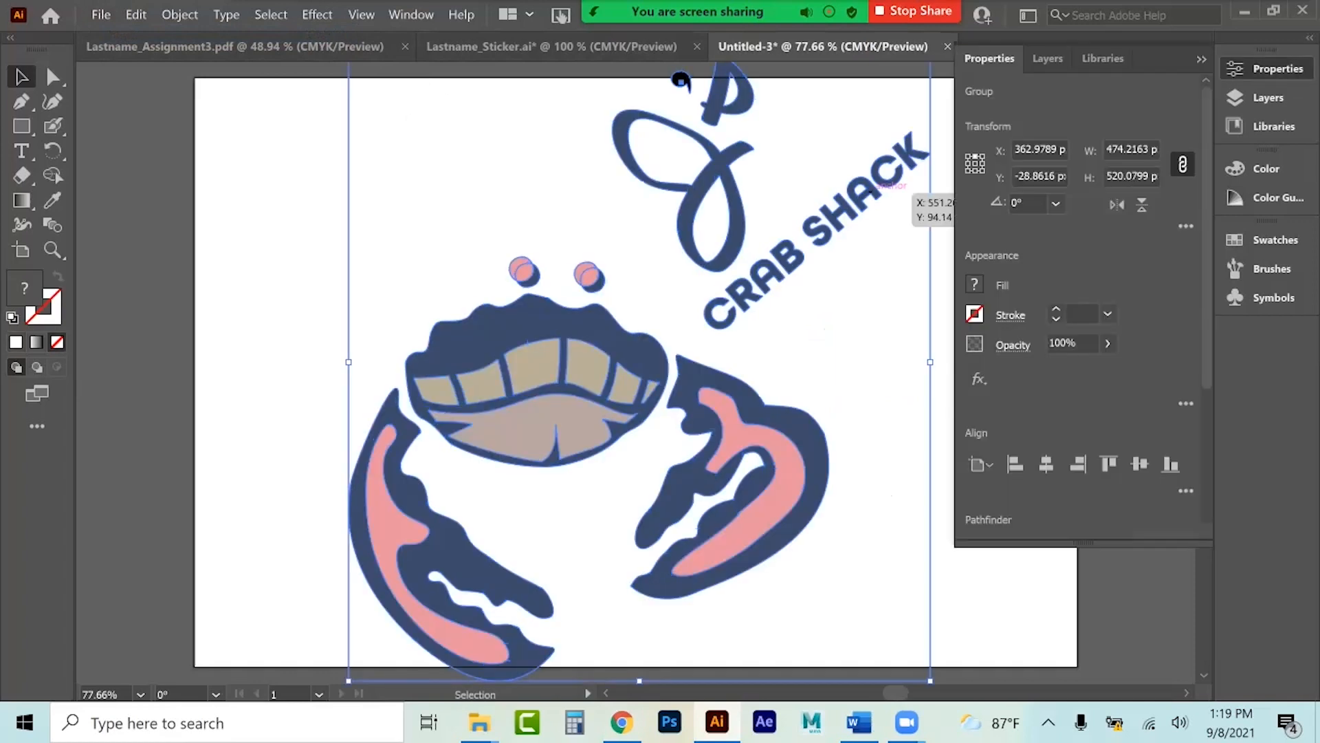
left_click(1135, 149)
key("BackSpace")
key("BackSpace")
key("BackSpace")
key("BackSpace")
key("BackSpace")
key("BackSpace")
key("BackSpace")
key("BackSpace")
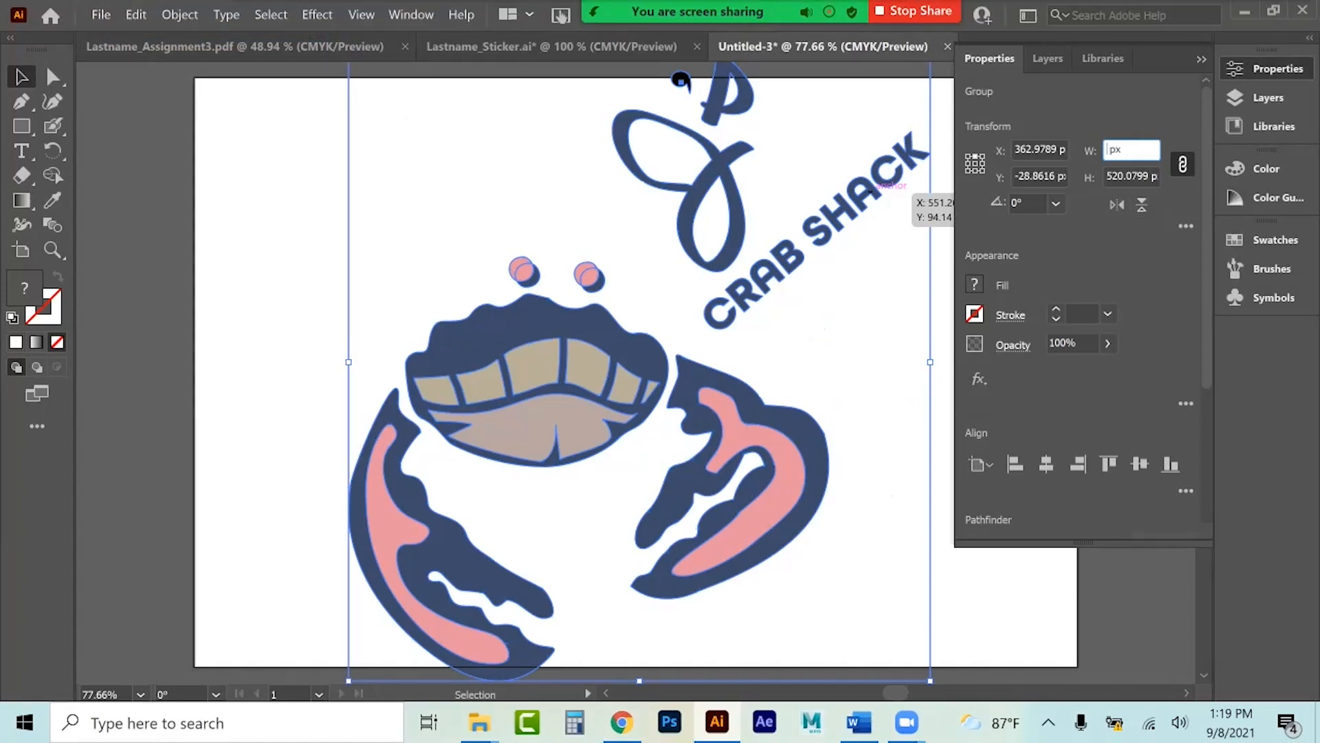
type("450")
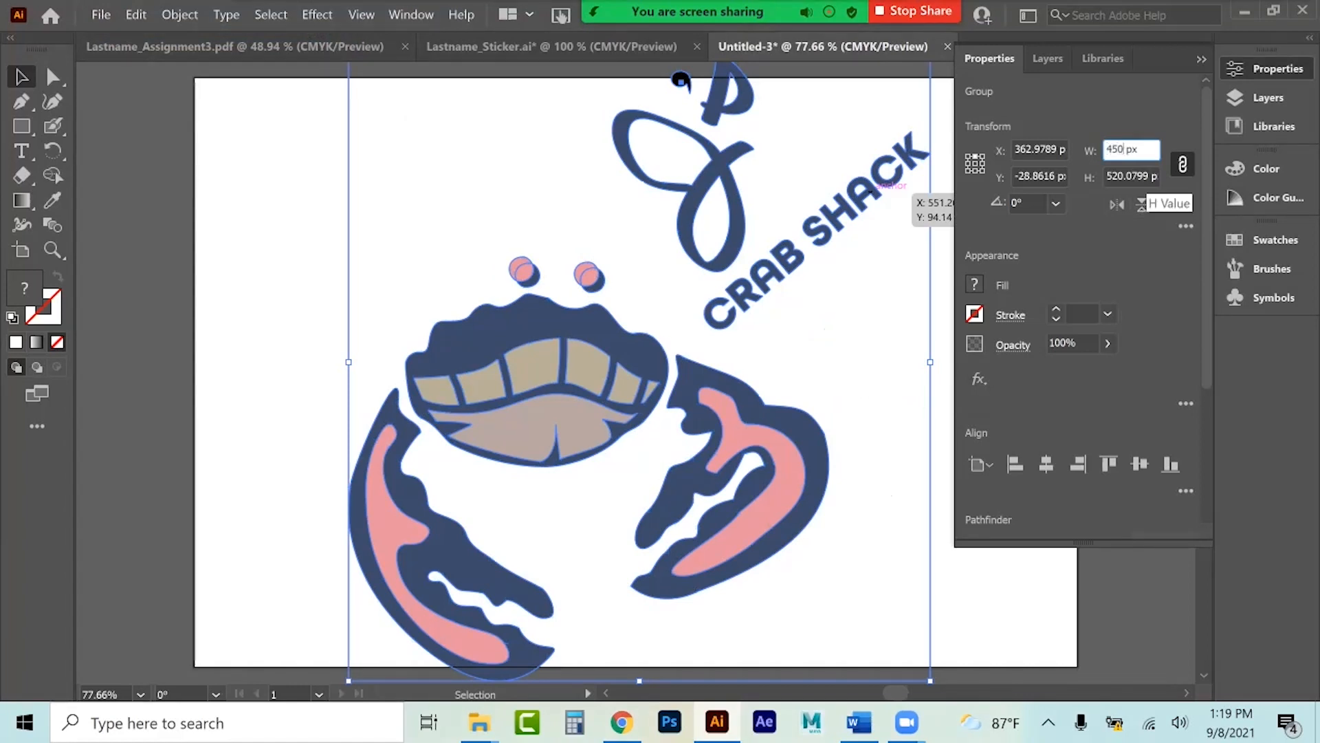
key("Return")
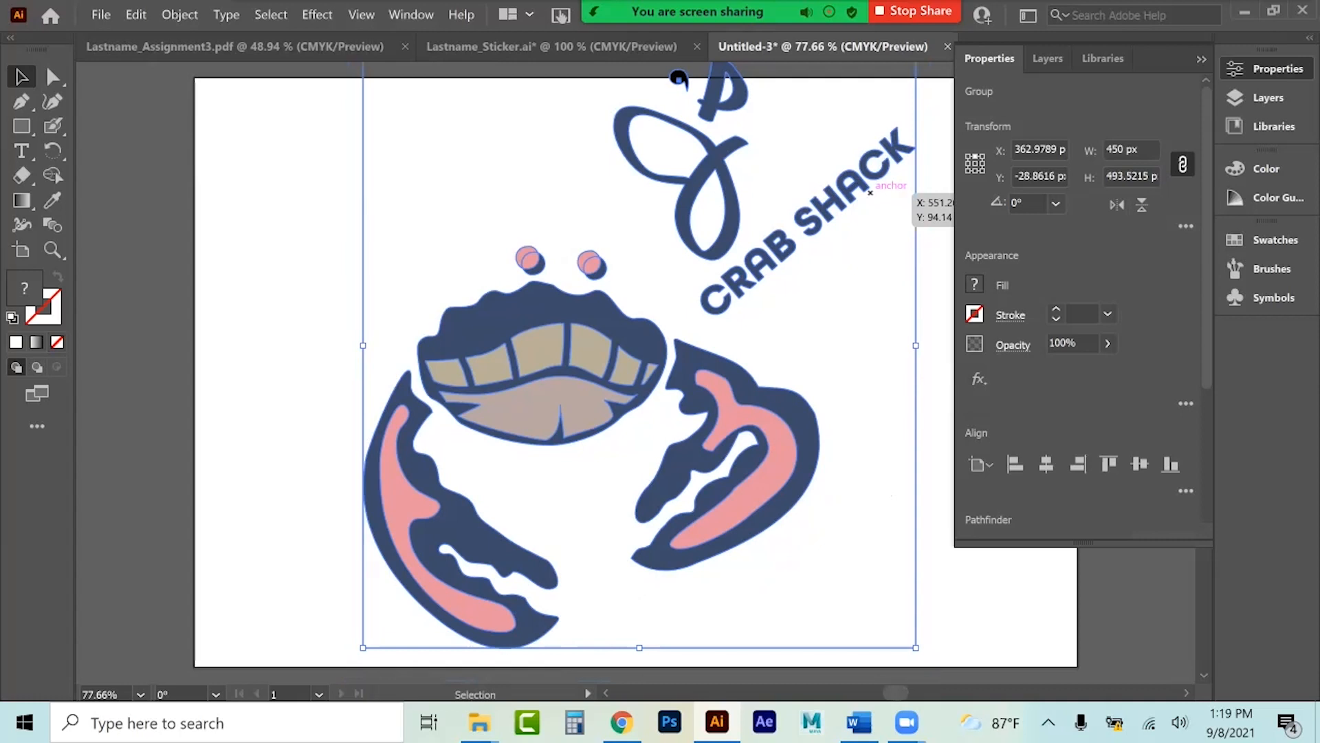
Reduce the logo's width to 400 px with proportions kept and position it centrally within the artboard.
left_click_drag(678, 77, 667, 103)
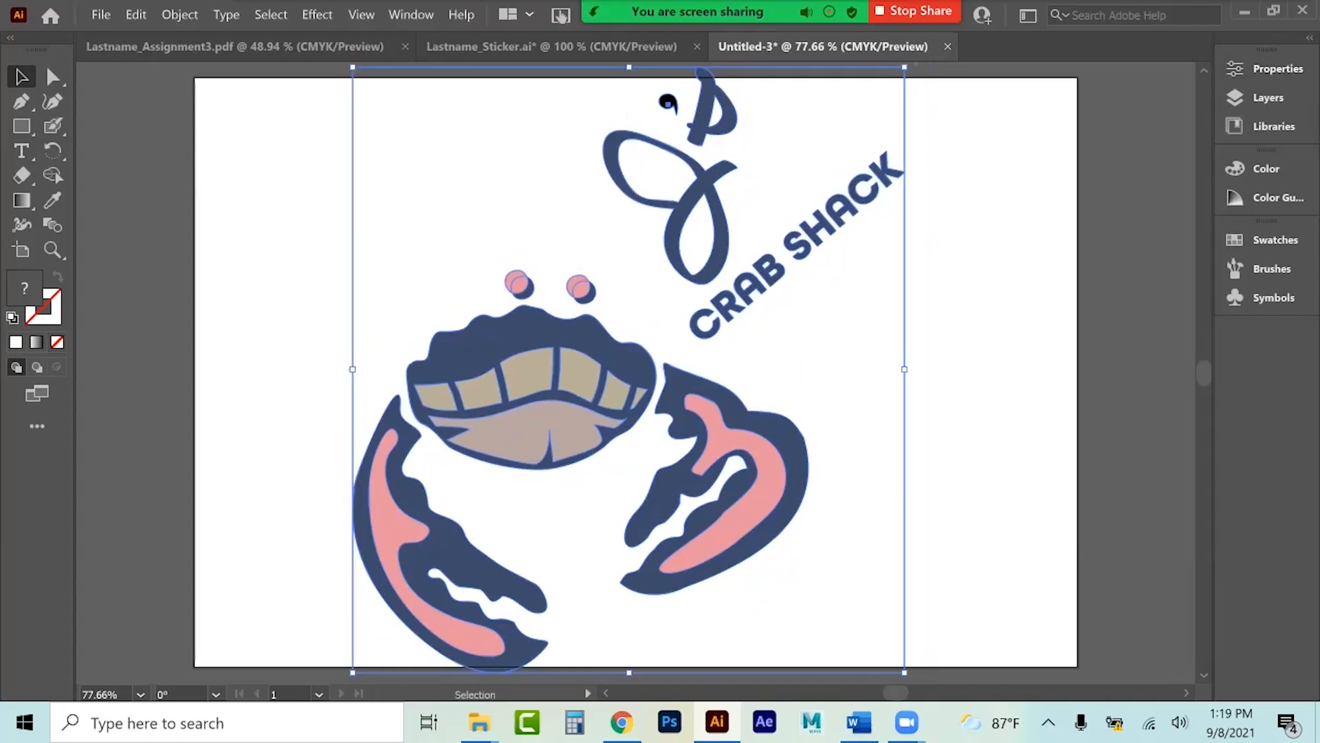
left_click(1278, 69)
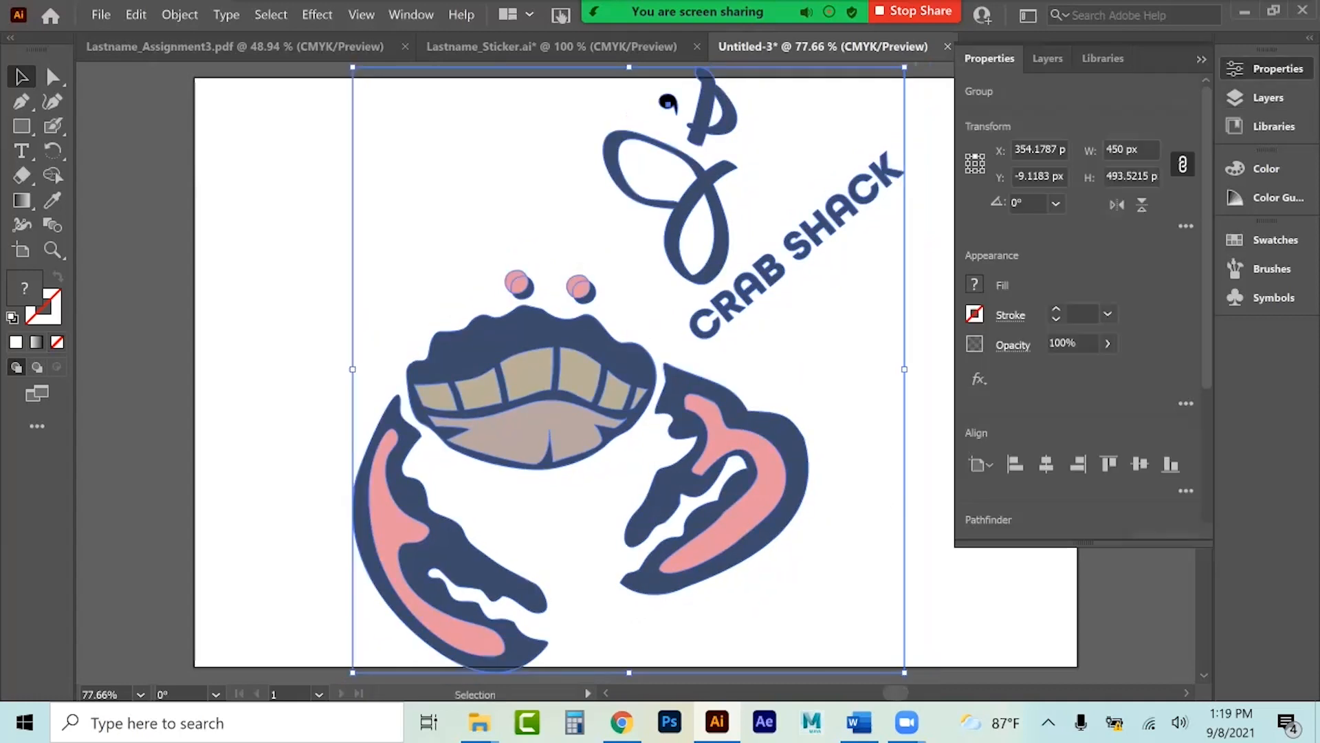
left_click(1119, 149)
key("BackSpace")
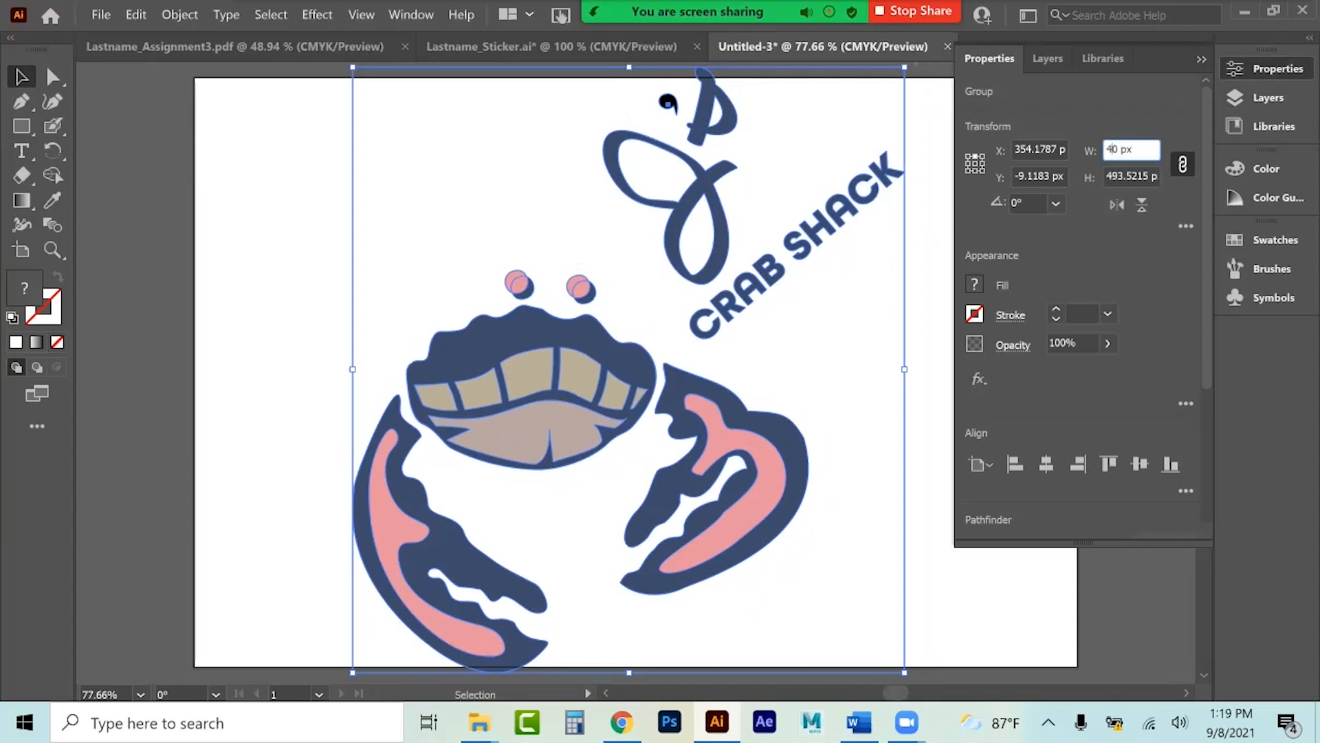
type("0")
key("Return")
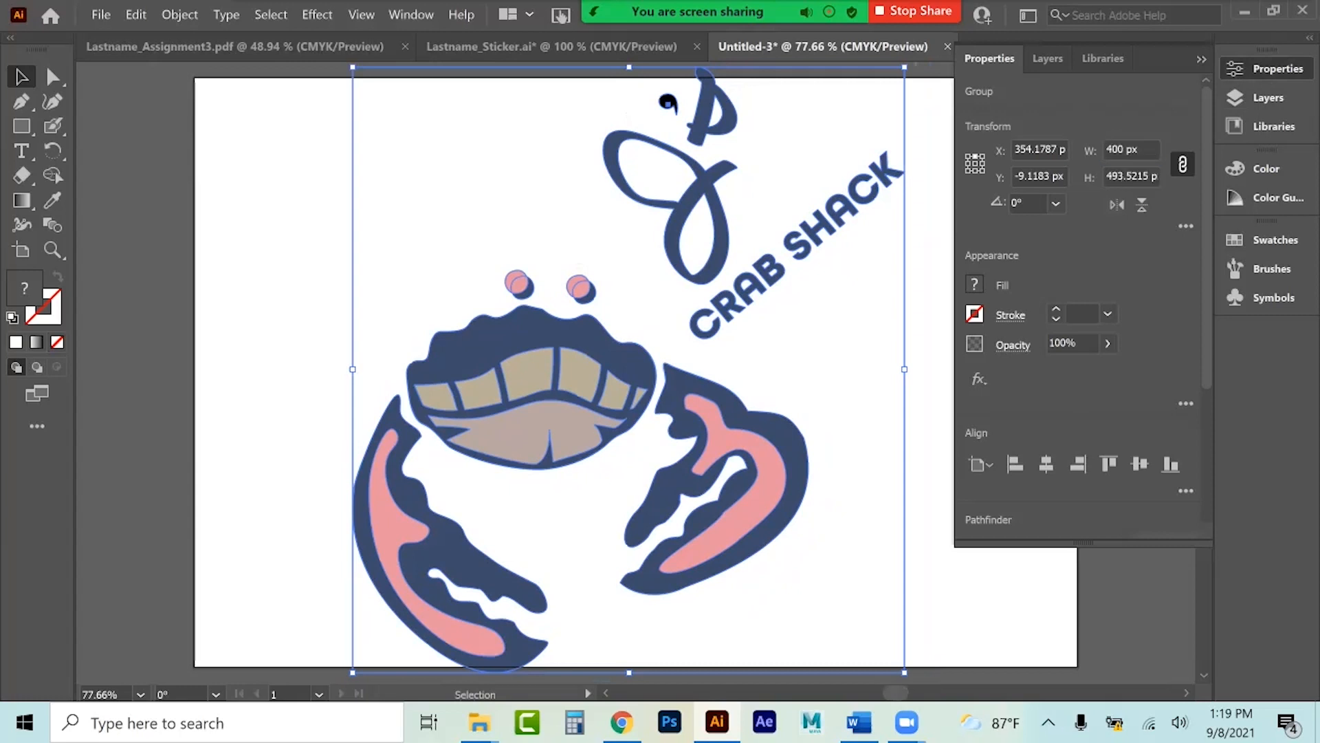
left_click_drag(642, 341, 655, 367)
left_click(1201, 59)
key("ctrl+shift+a")
key("ctrl+a")
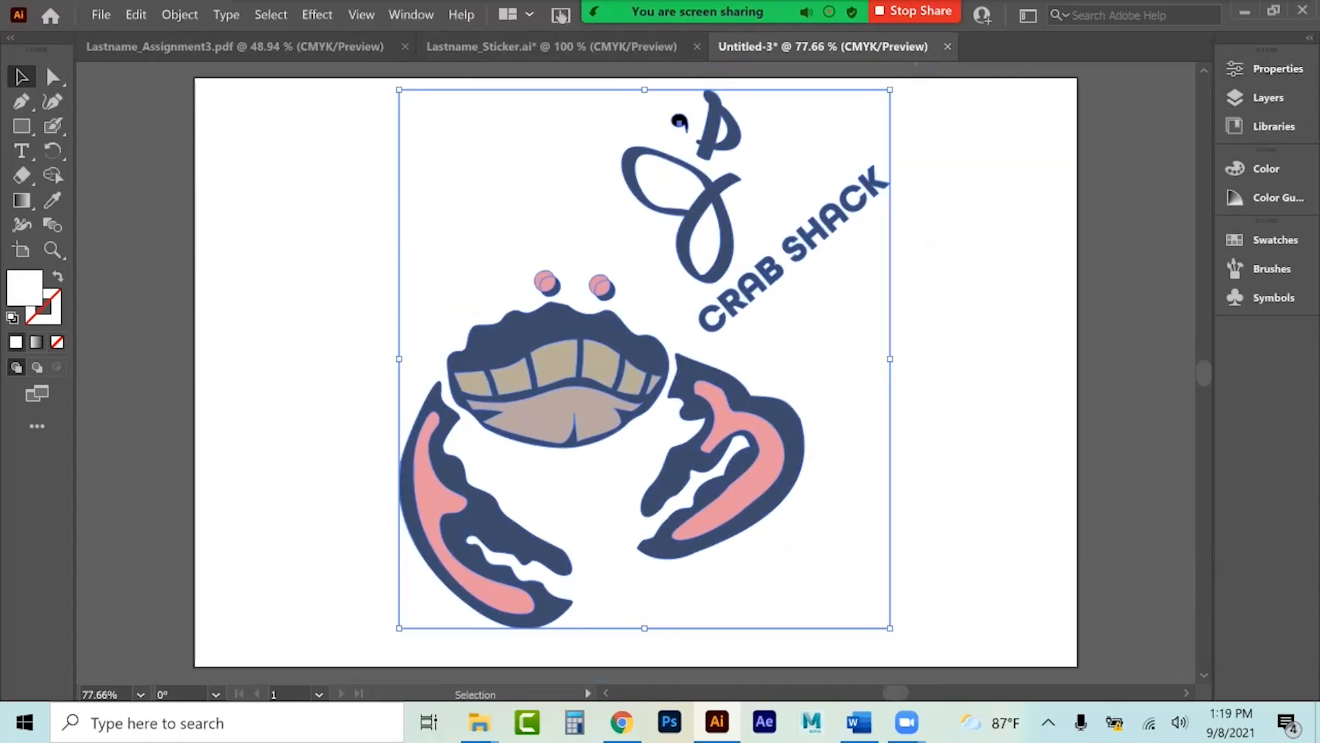
mouse_move(645, 357)
left_mouse_down()
mouse_move(662, 370)
mouse_move(654, 380)
left_mouse_up()
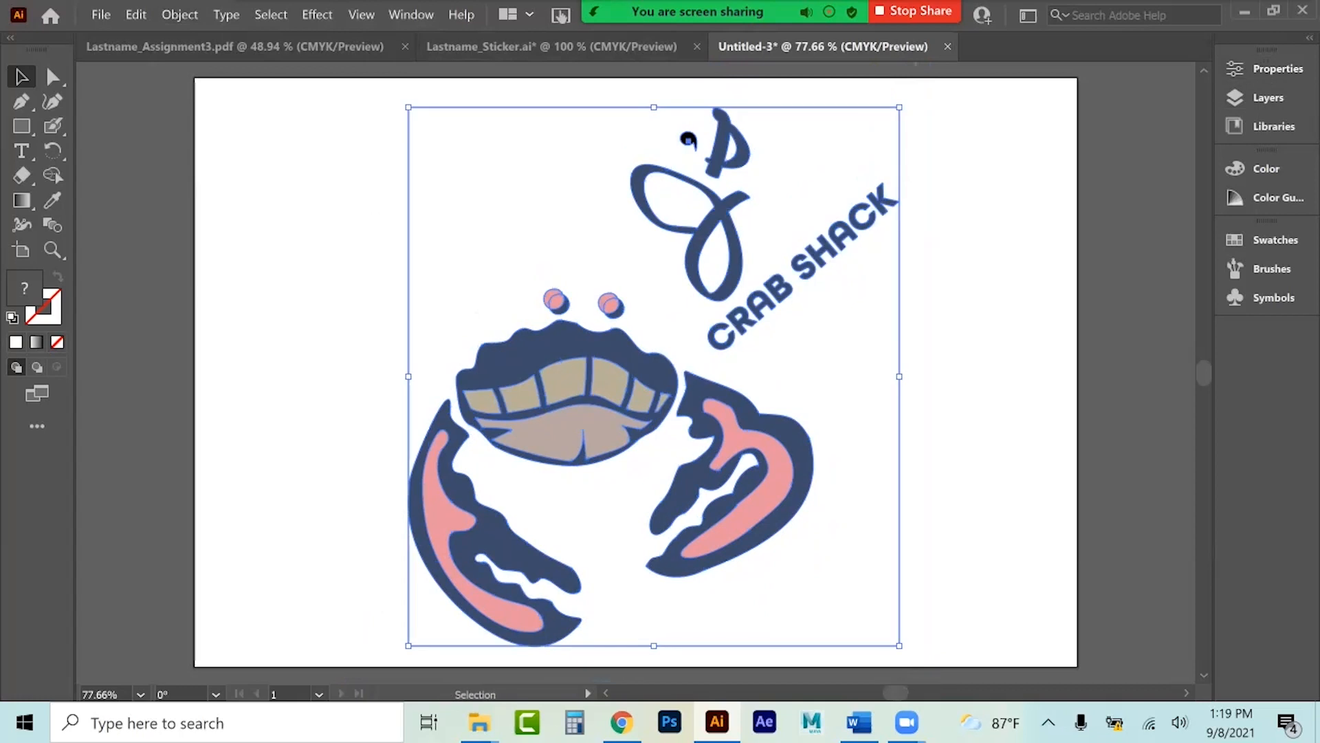
Try stretching the logo horizontally toward both side edges of the artboard, and undo the stretching.
left_click_drag(900, 377, 1052, 387)
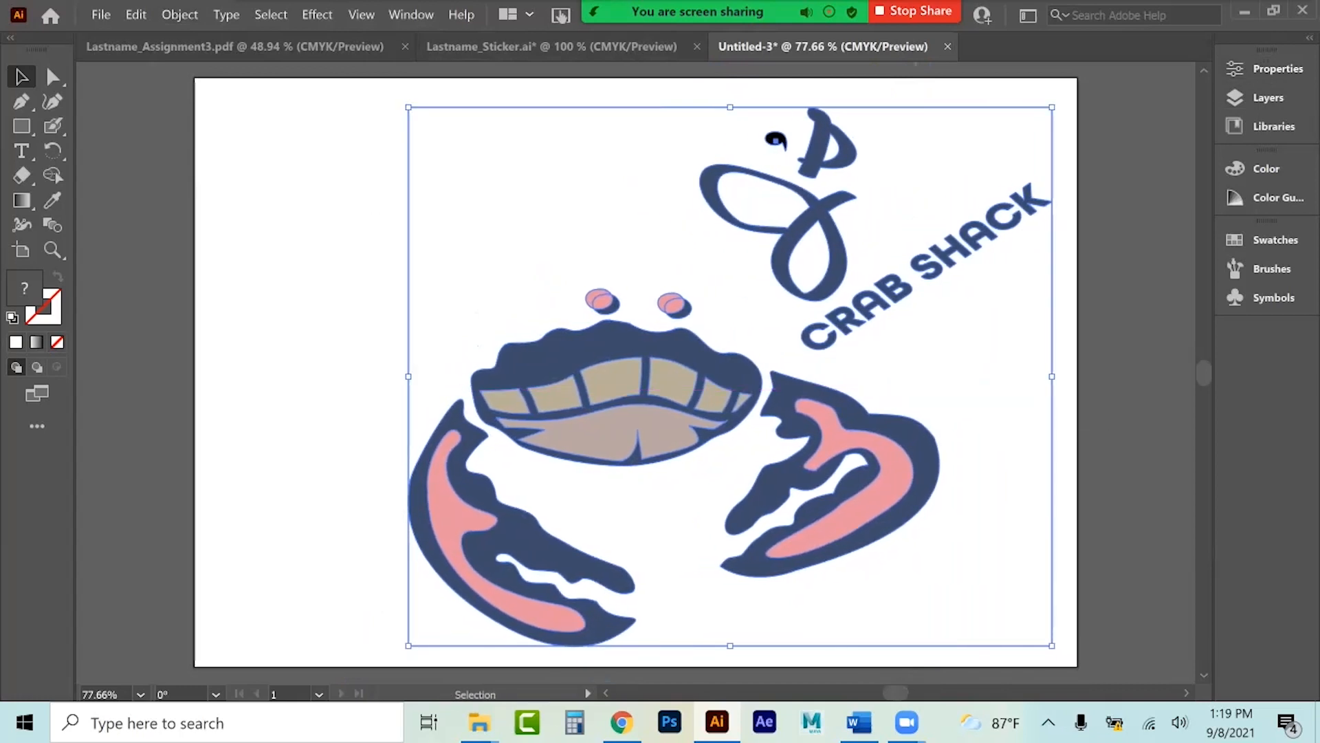
left_click_drag(408, 376, 218, 377)
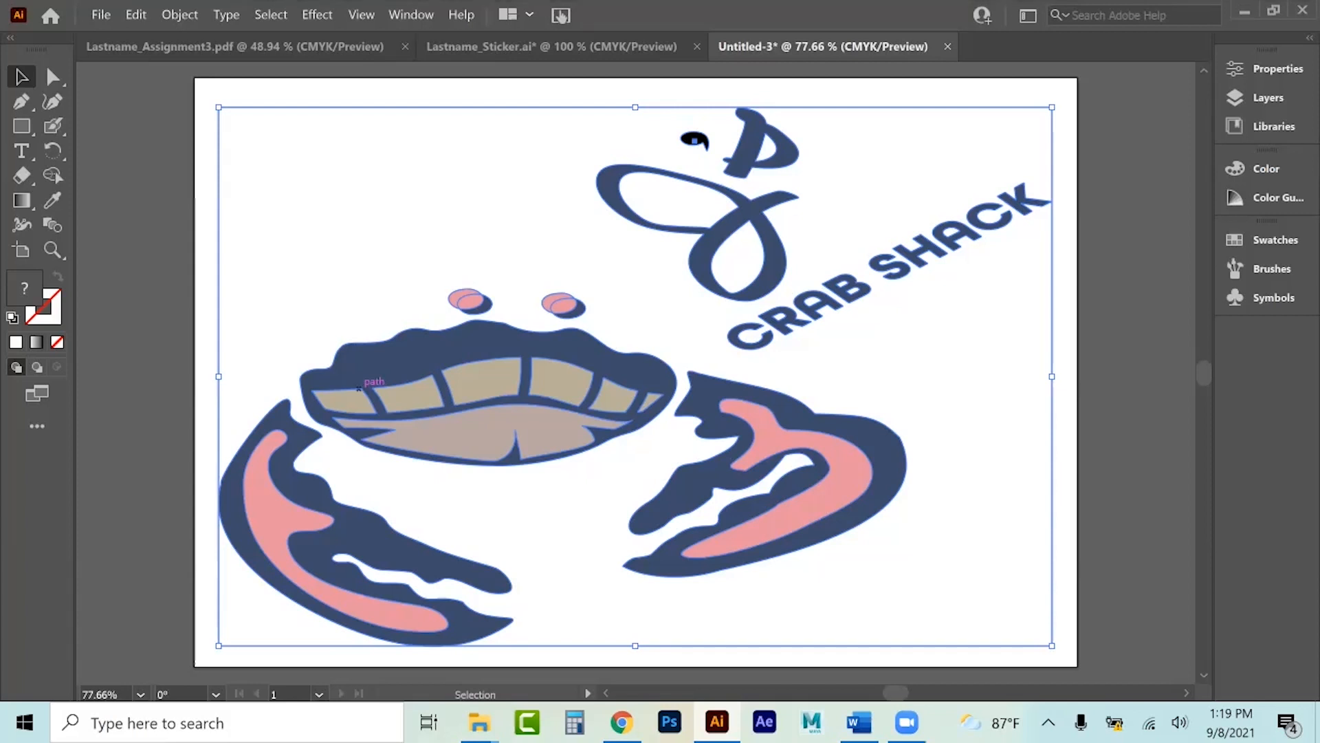
key("ctrl+z")
key("ctrl+z")
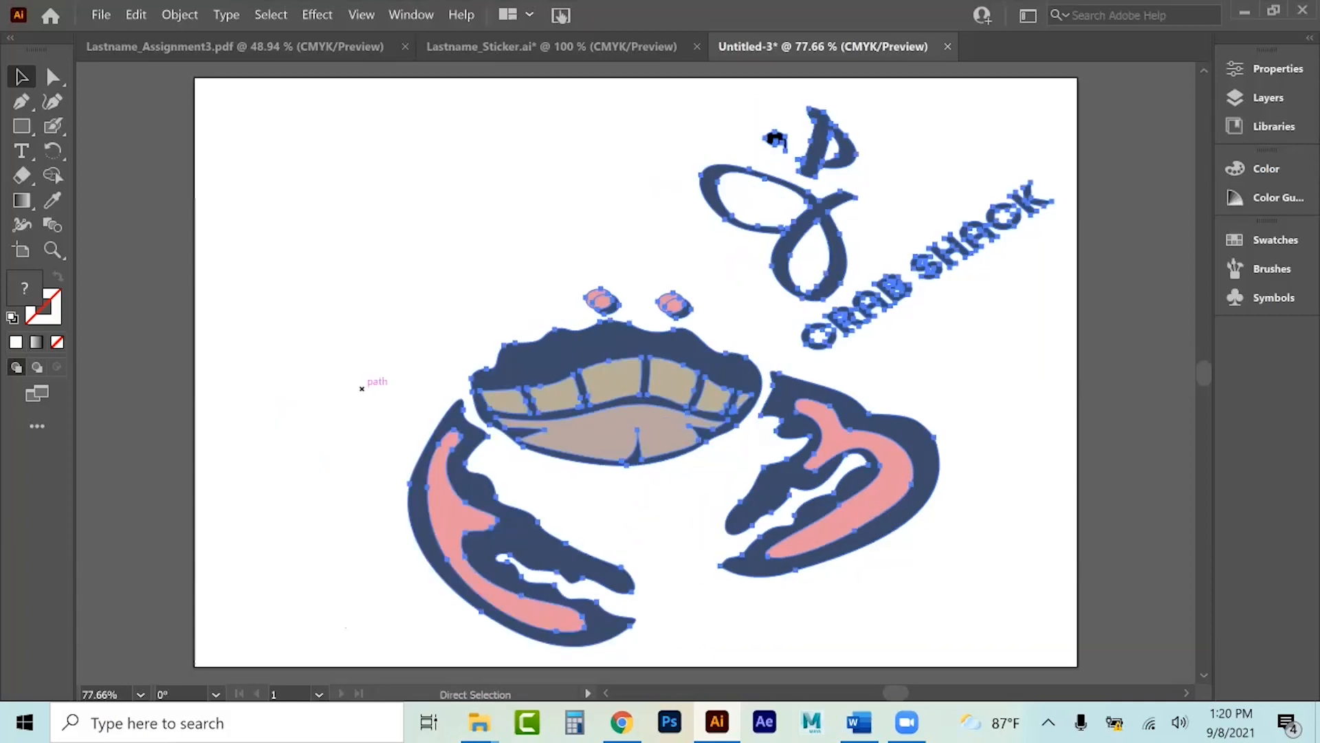
left_click(214, 108)
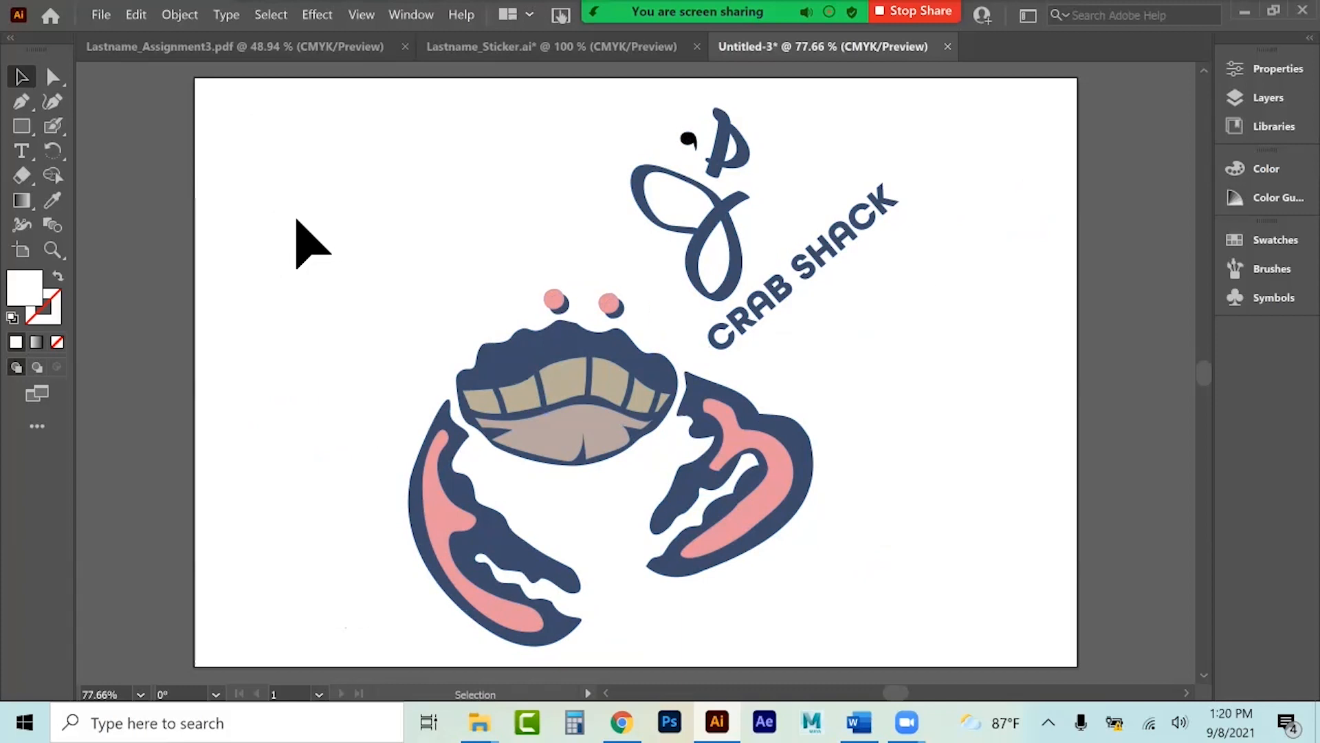
left_click(109, 18)
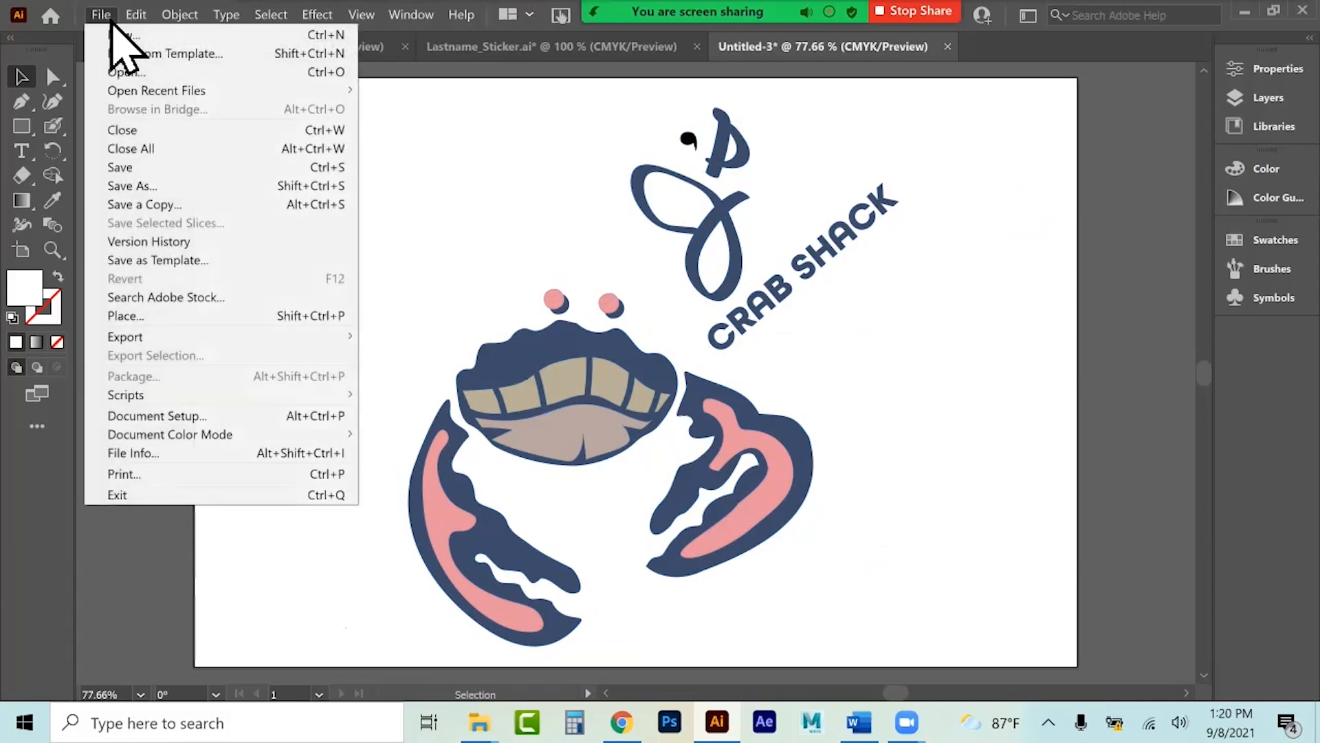
left_click(160, 192)
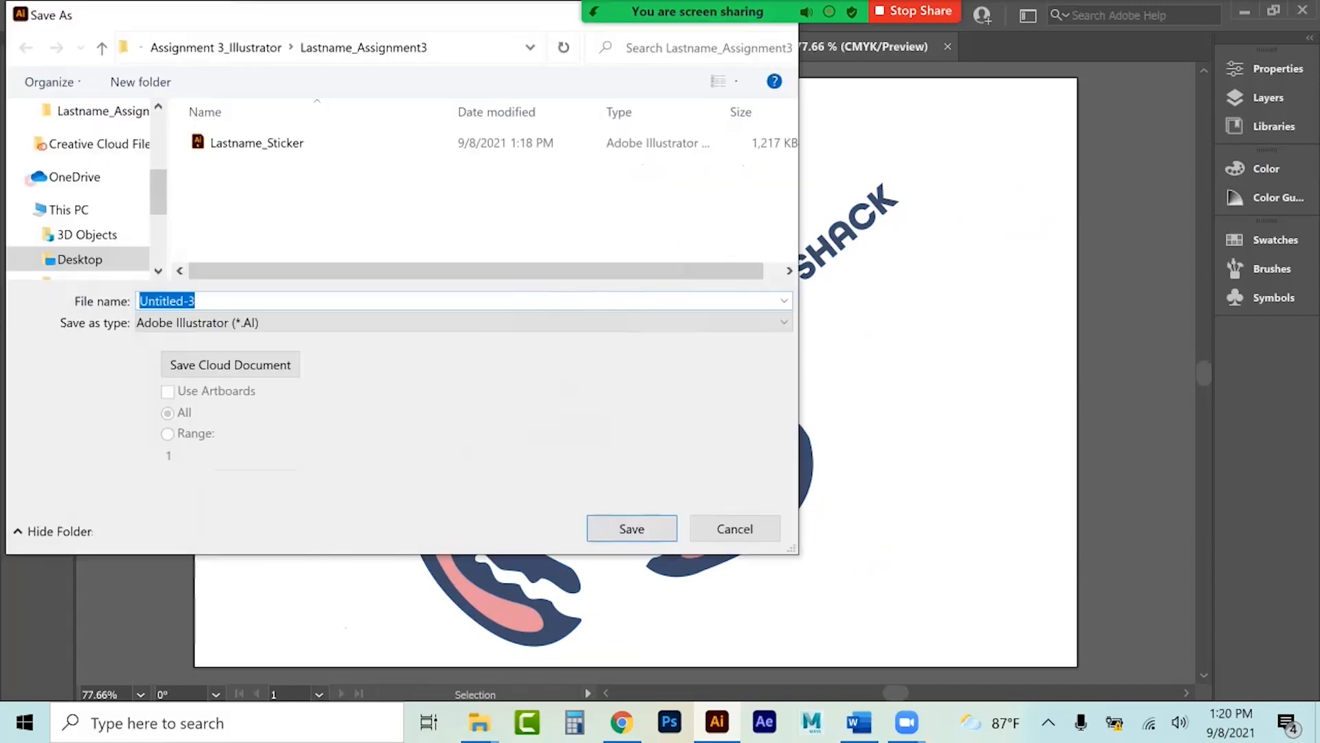
left_click(275, 322)
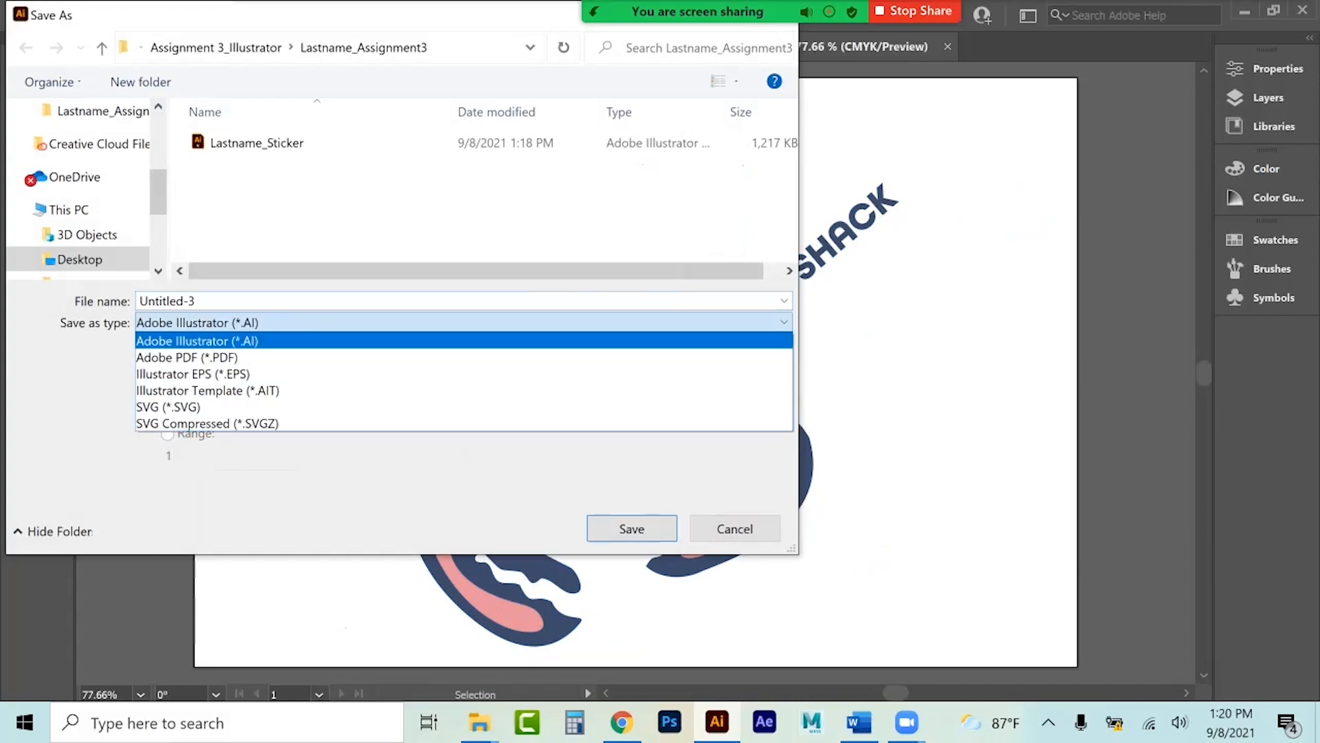
left_click(735, 529)
left_click(735, 529)
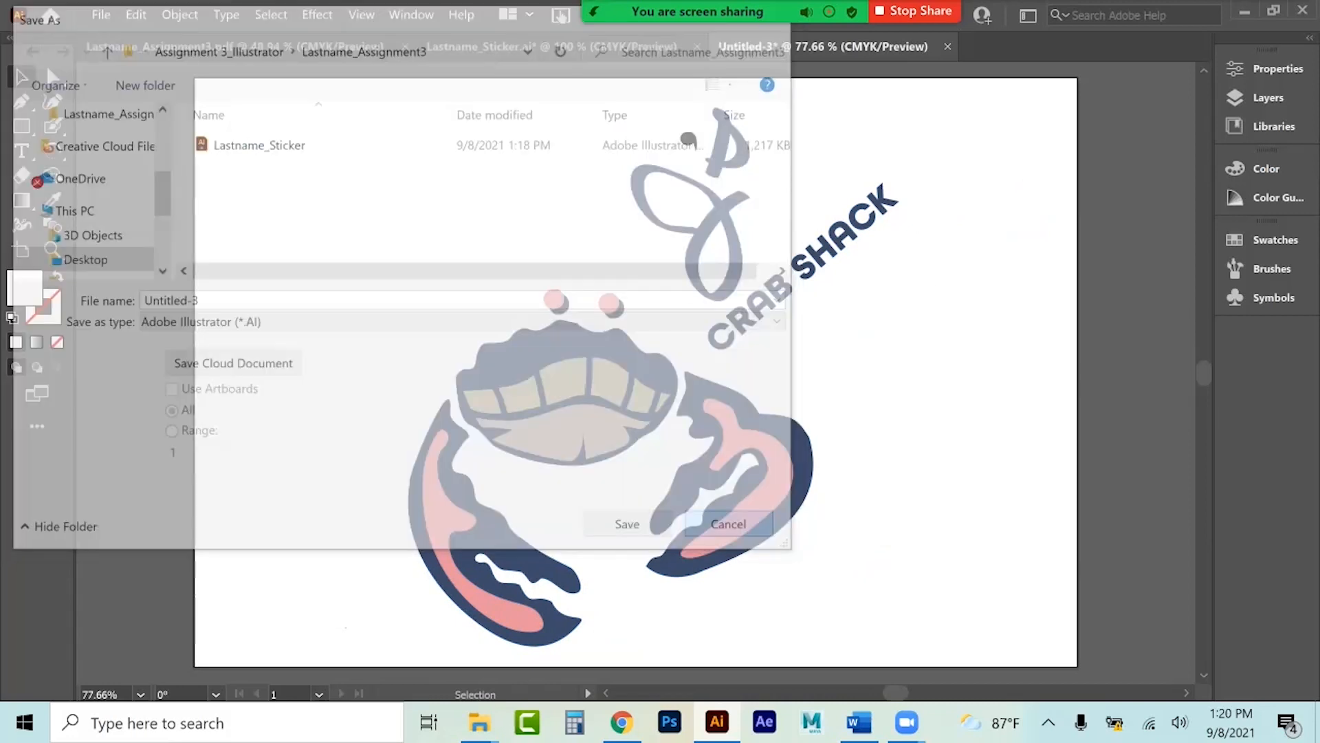
left_click(101, 15)
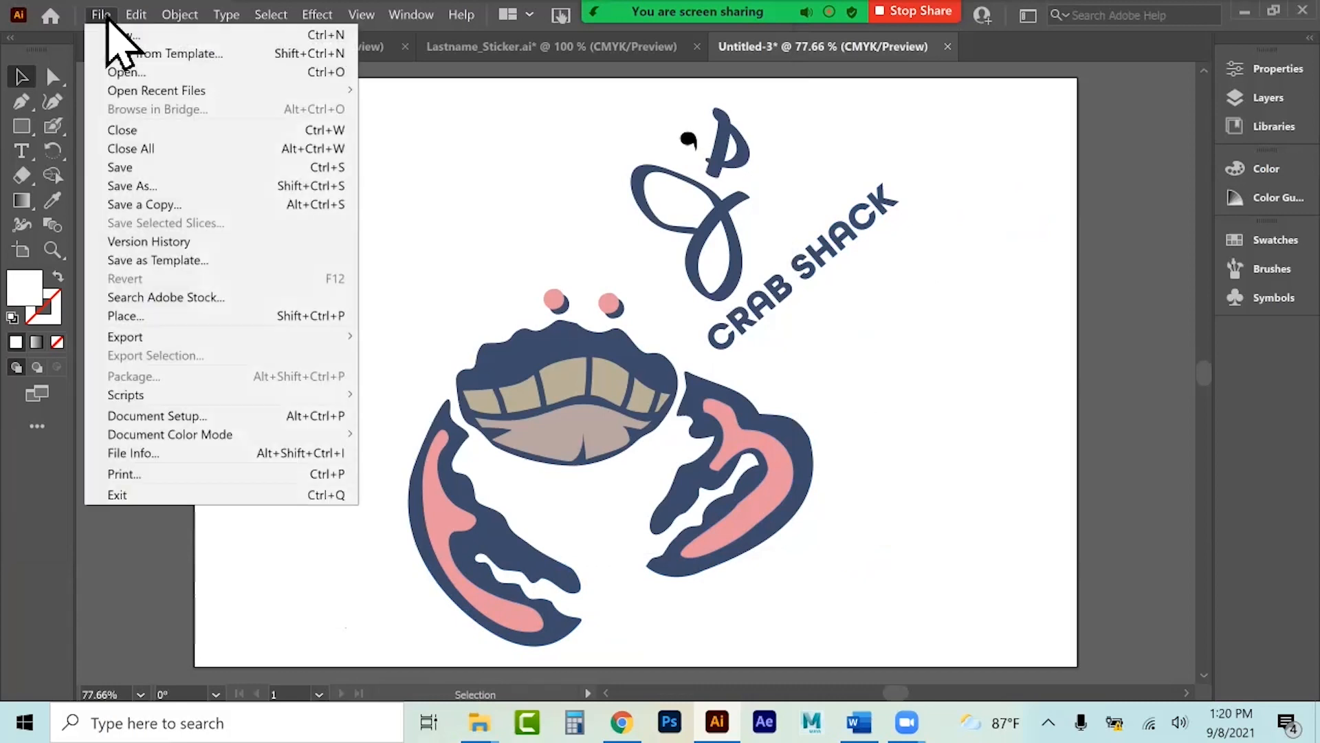
left_click(214, 204)
left_click(344, 322)
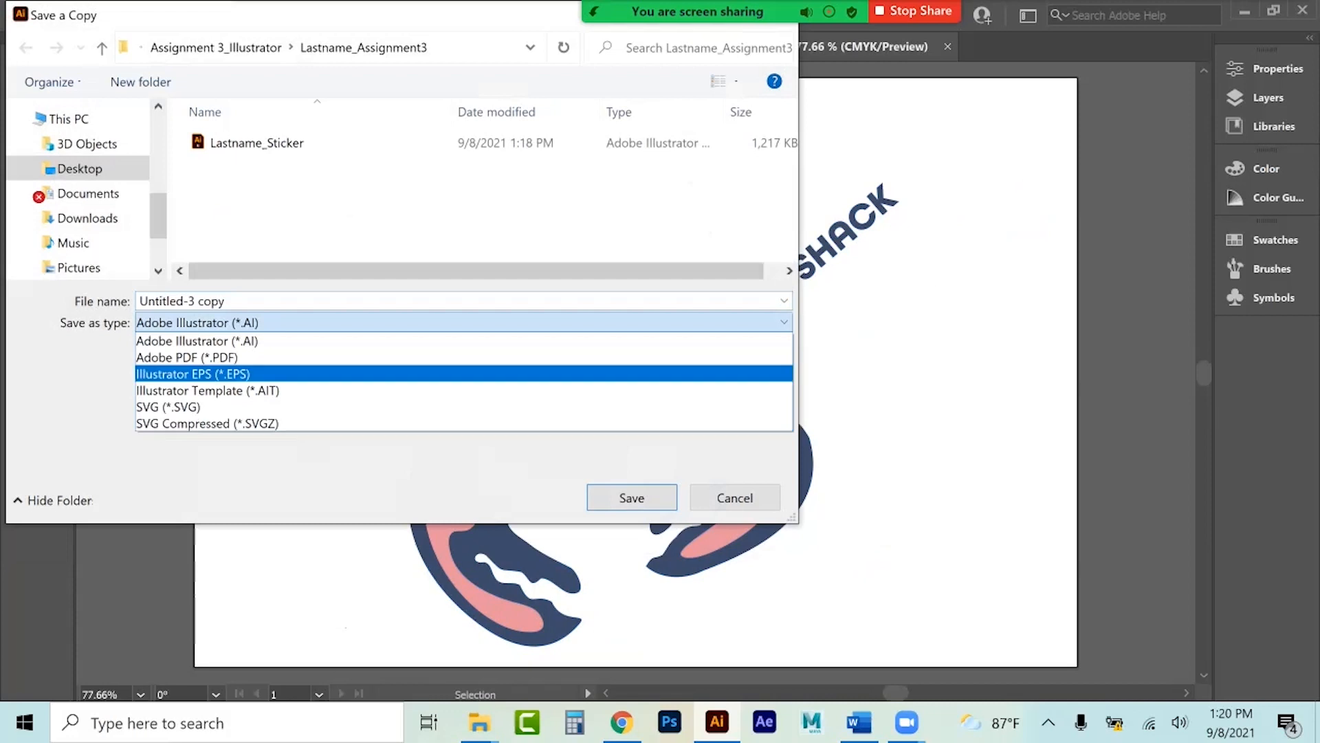
left_click(735, 498)
left_click(735, 497)
Set up a Save for Web export of the crab logo in JPEG format at 100% quality.
left_click(101, 15)
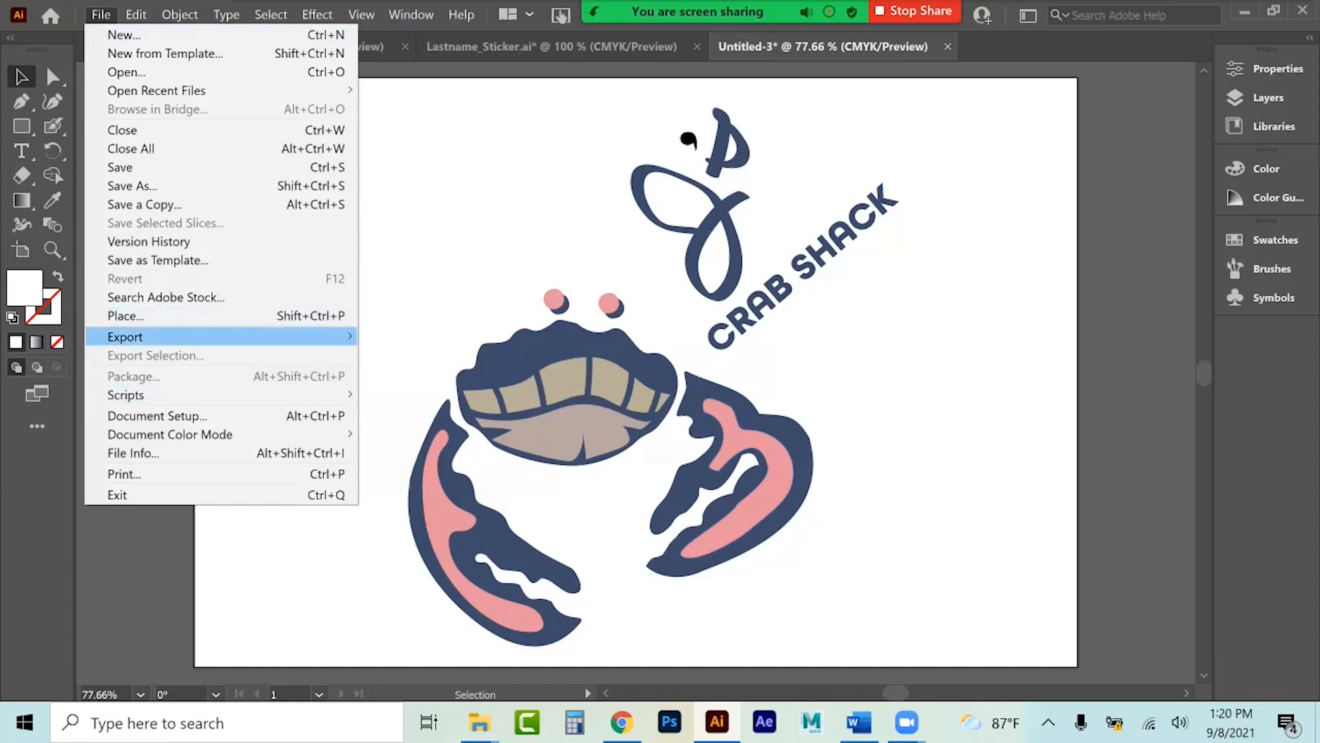
mouse_move(207, 337)
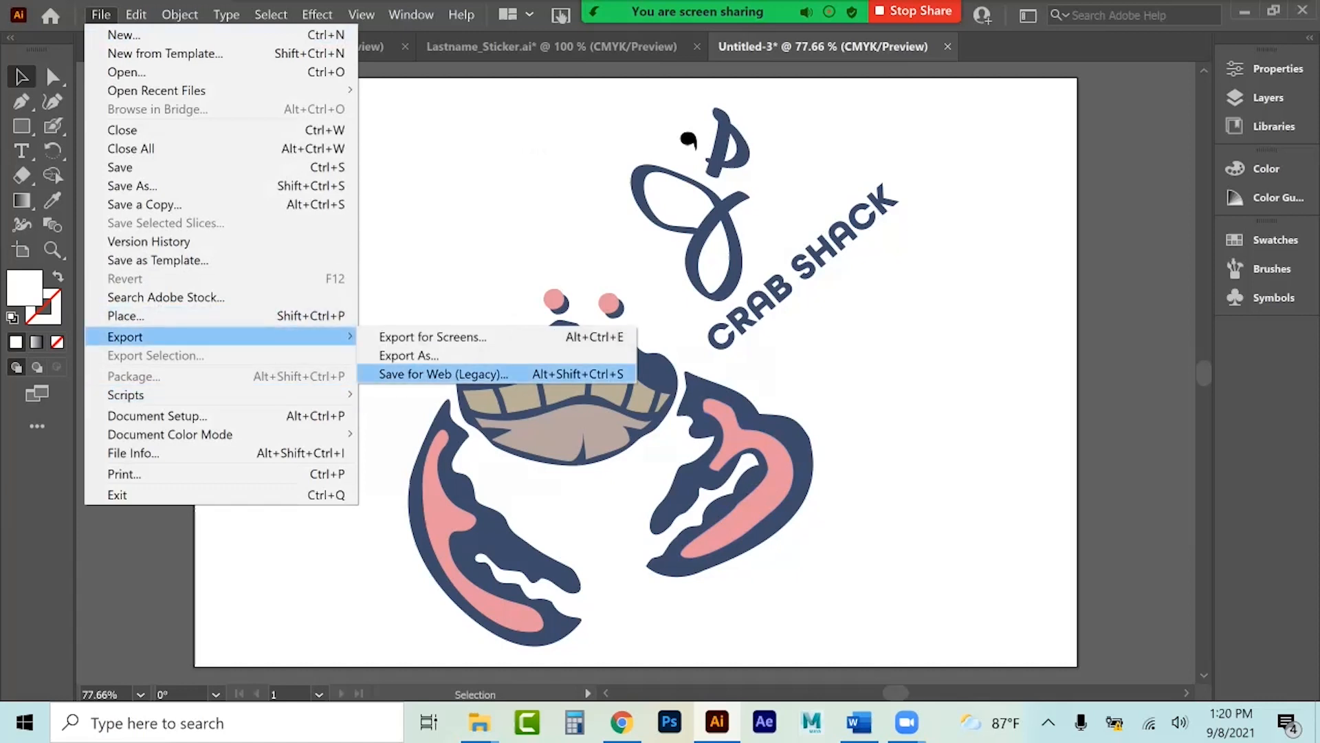
left_click(444, 374)
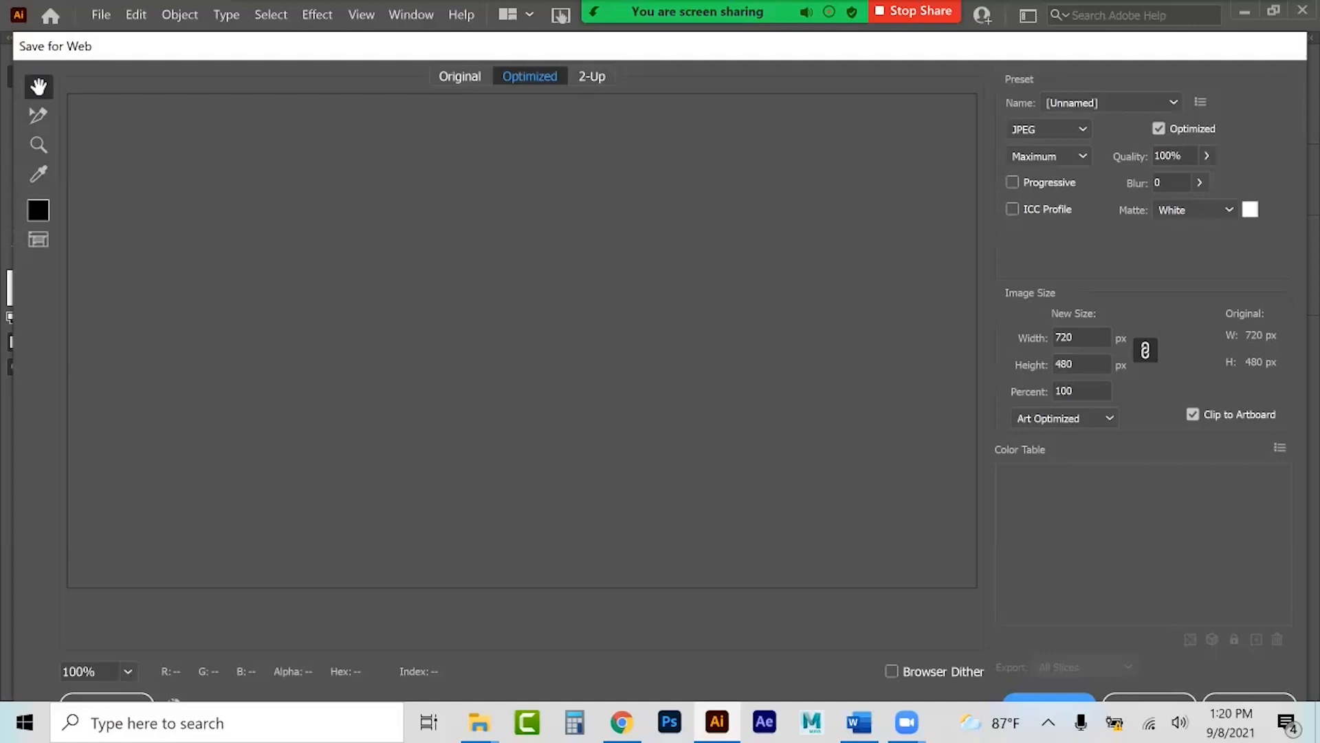
left_click(1049, 129)
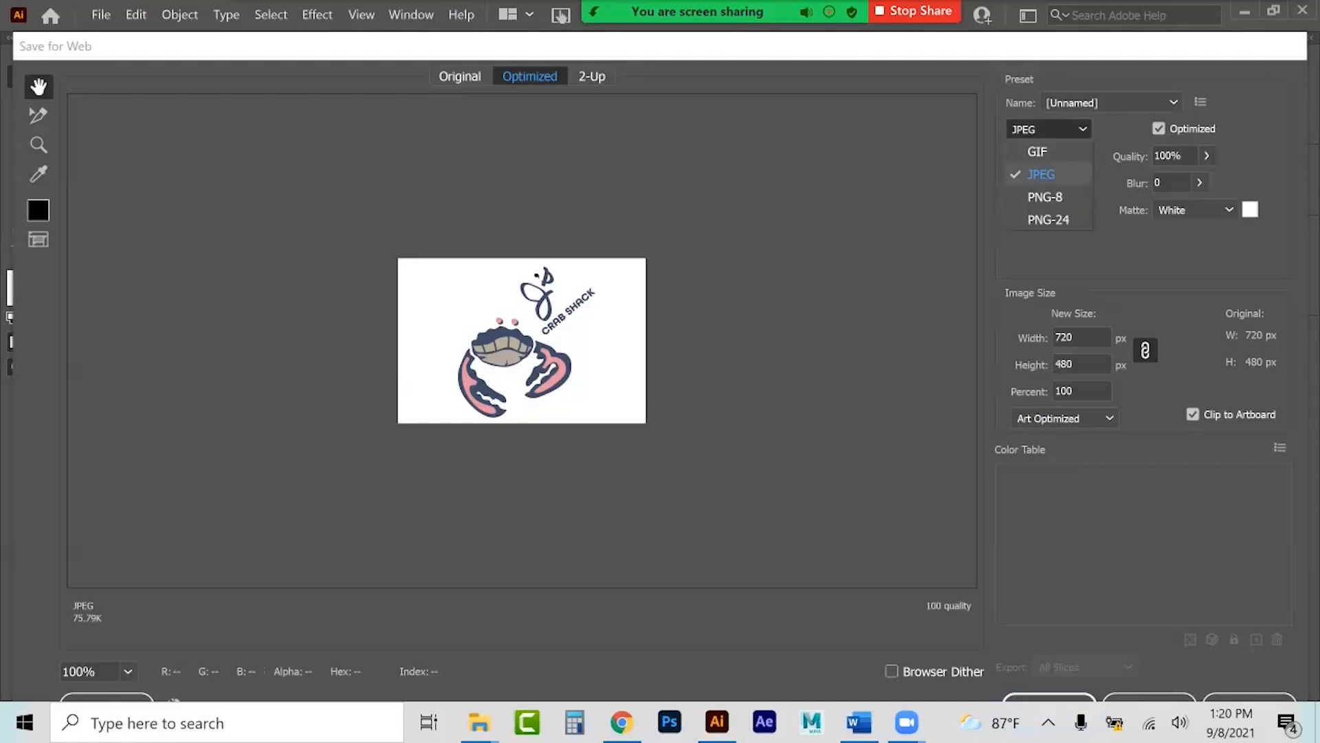
left_click(1048, 174)
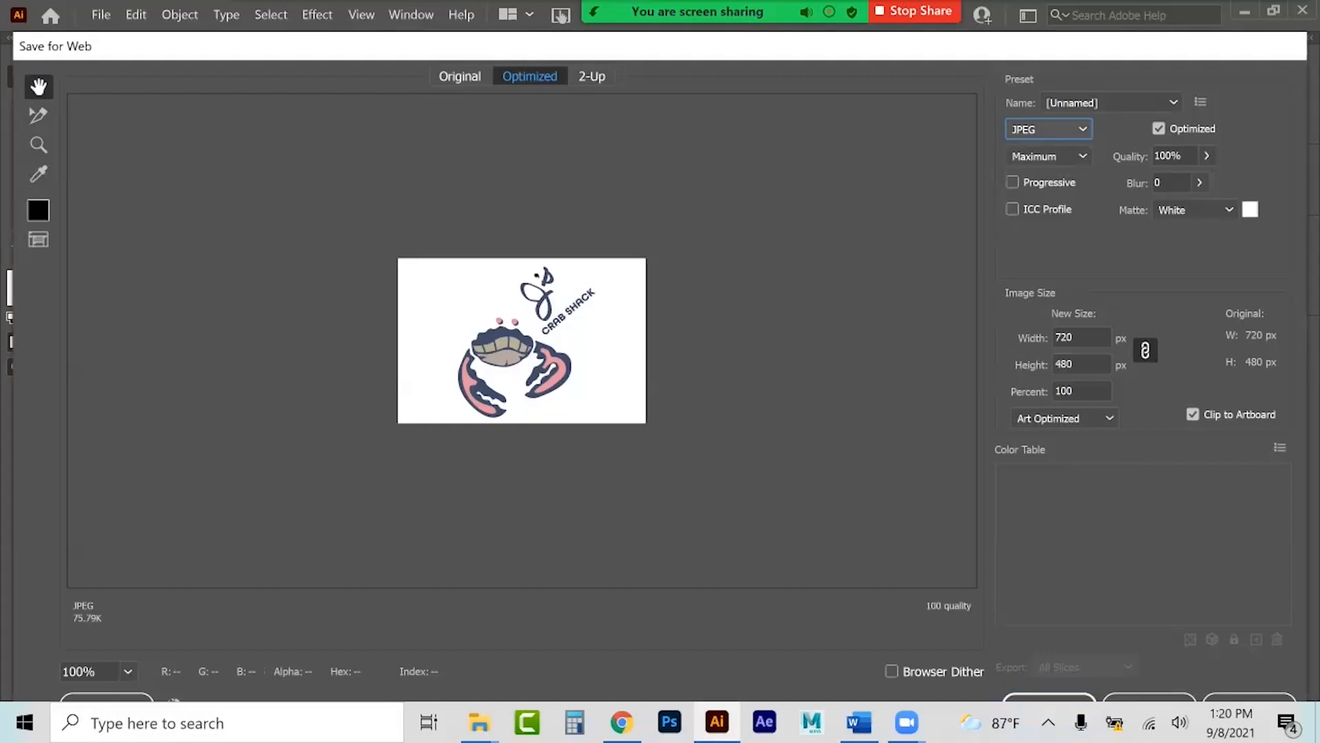
left_click(1207, 156)
mouse_move(1202, 180)
left_mouse_down()
mouse_move(1168, 180)
mouse_move(1204, 181)
left_mouse_up()
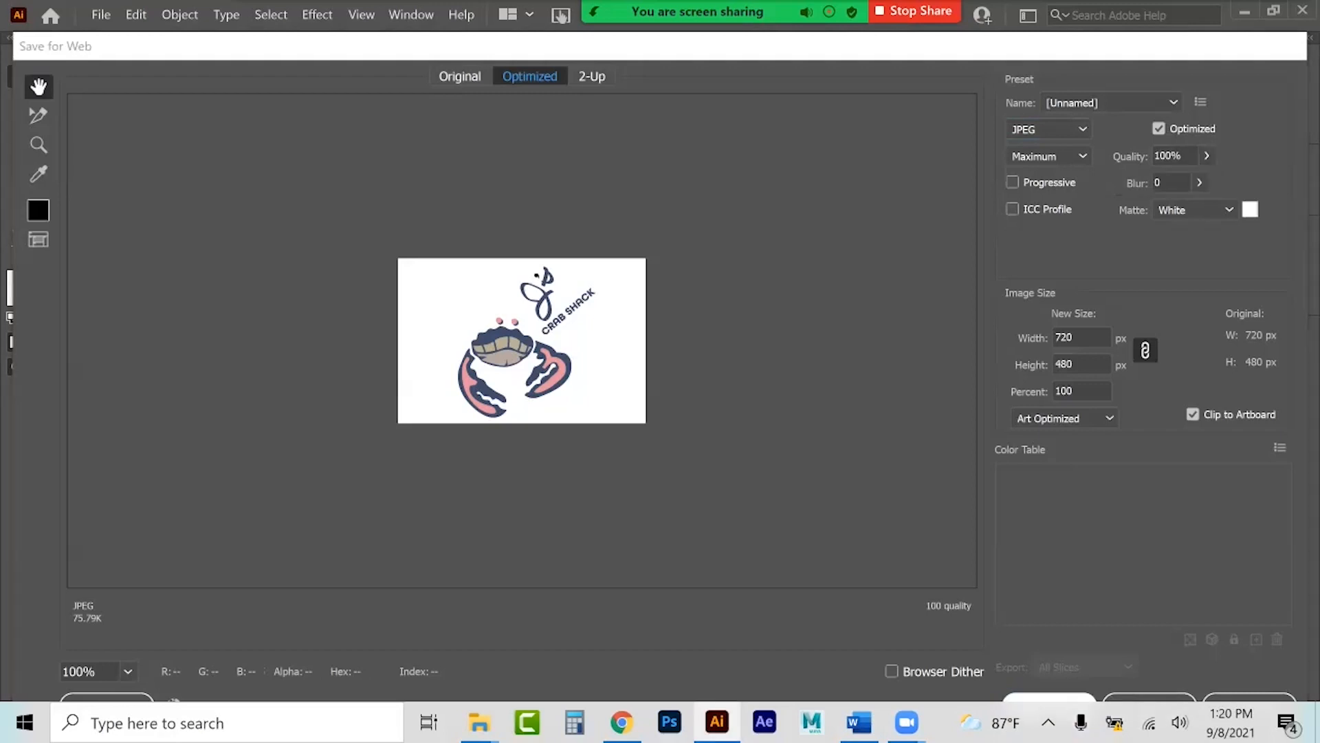
Save the web JPEG as Lastname_4Web in the Lastname_Assignment3 folder inside Assignment 3_Illustrator on the Desktop.
left_click(1049, 698)
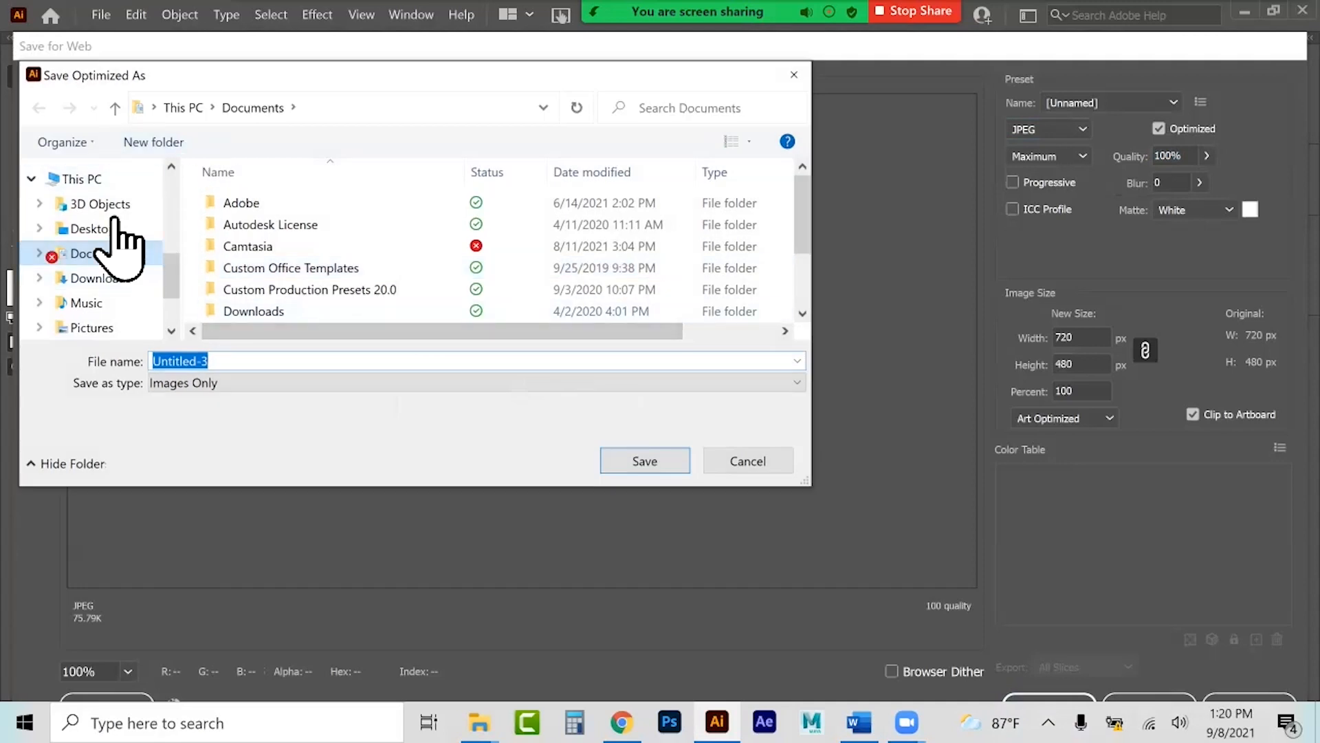
left_click(55, 230)
scroll(344, 290, "down", 1)
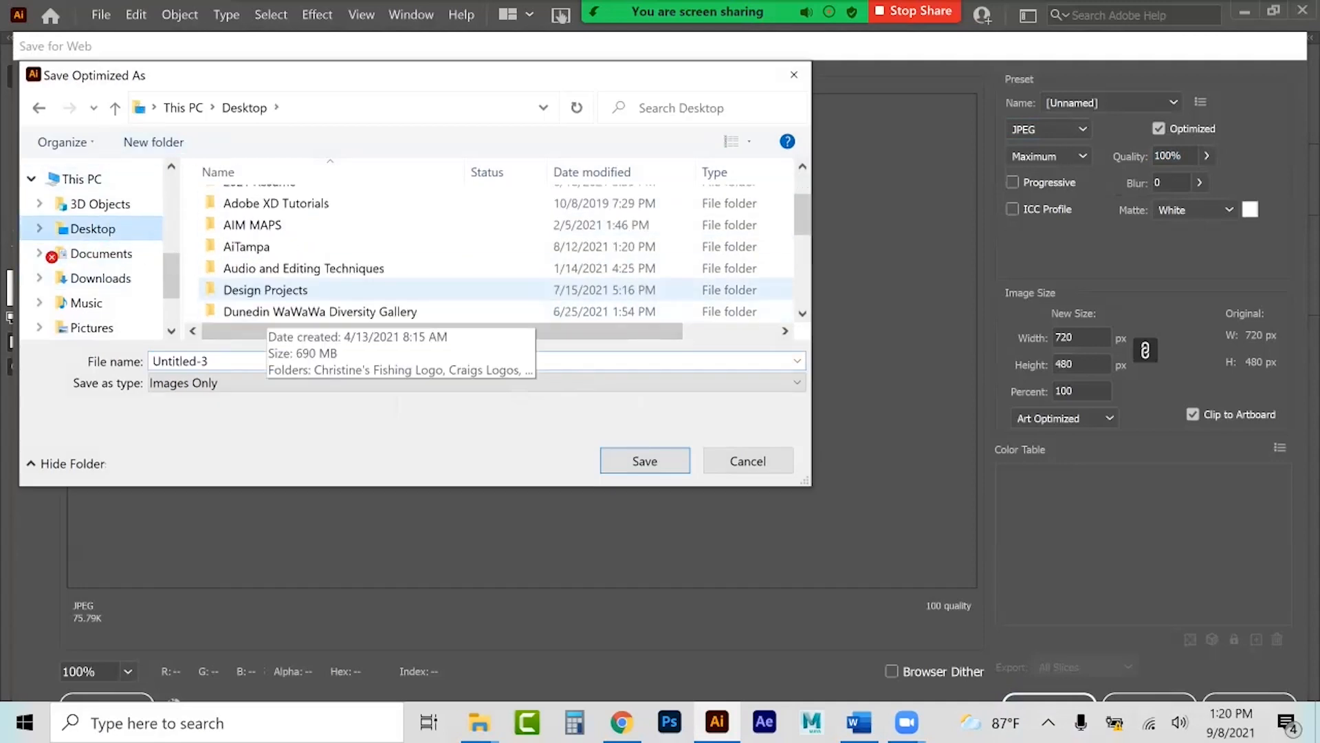
scroll(276, 293, "down", 2)
double_click(285, 206)
double_click(289, 267)
double_click(282, 244)
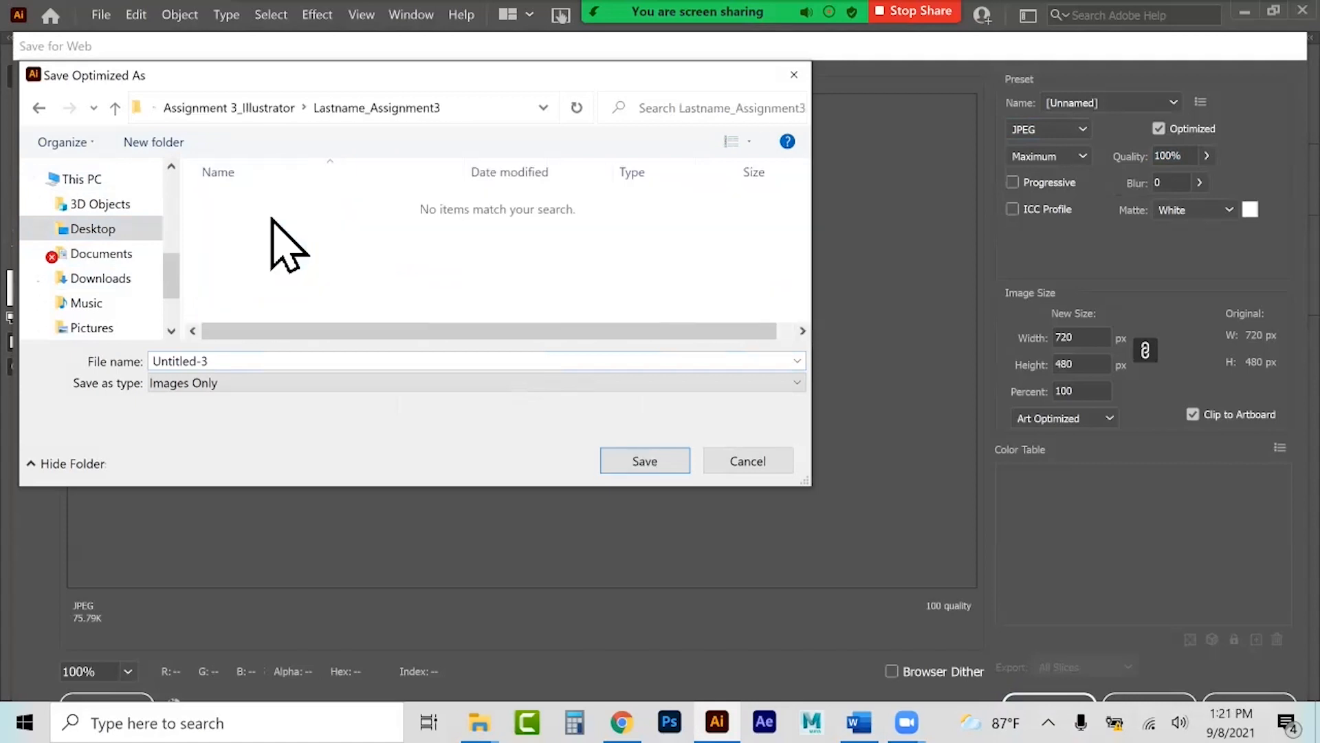
type("La")
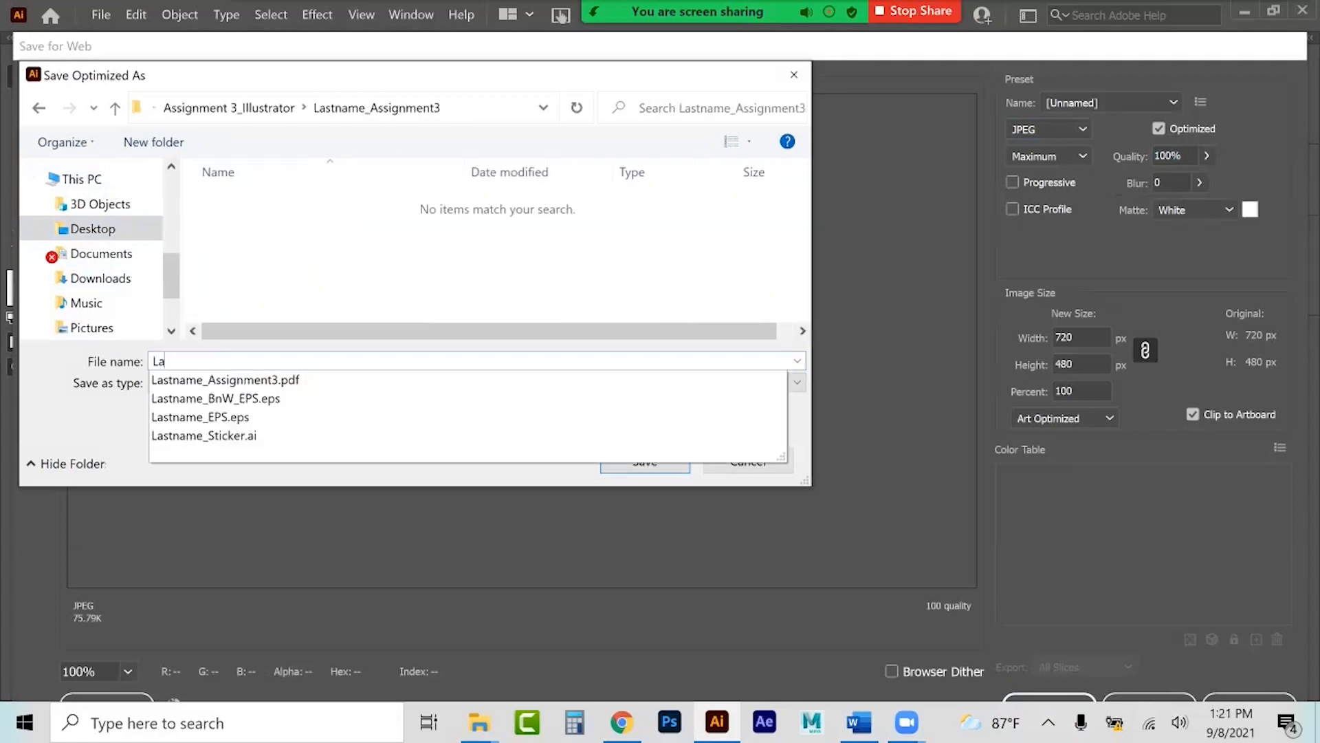
type("stname_4Web")
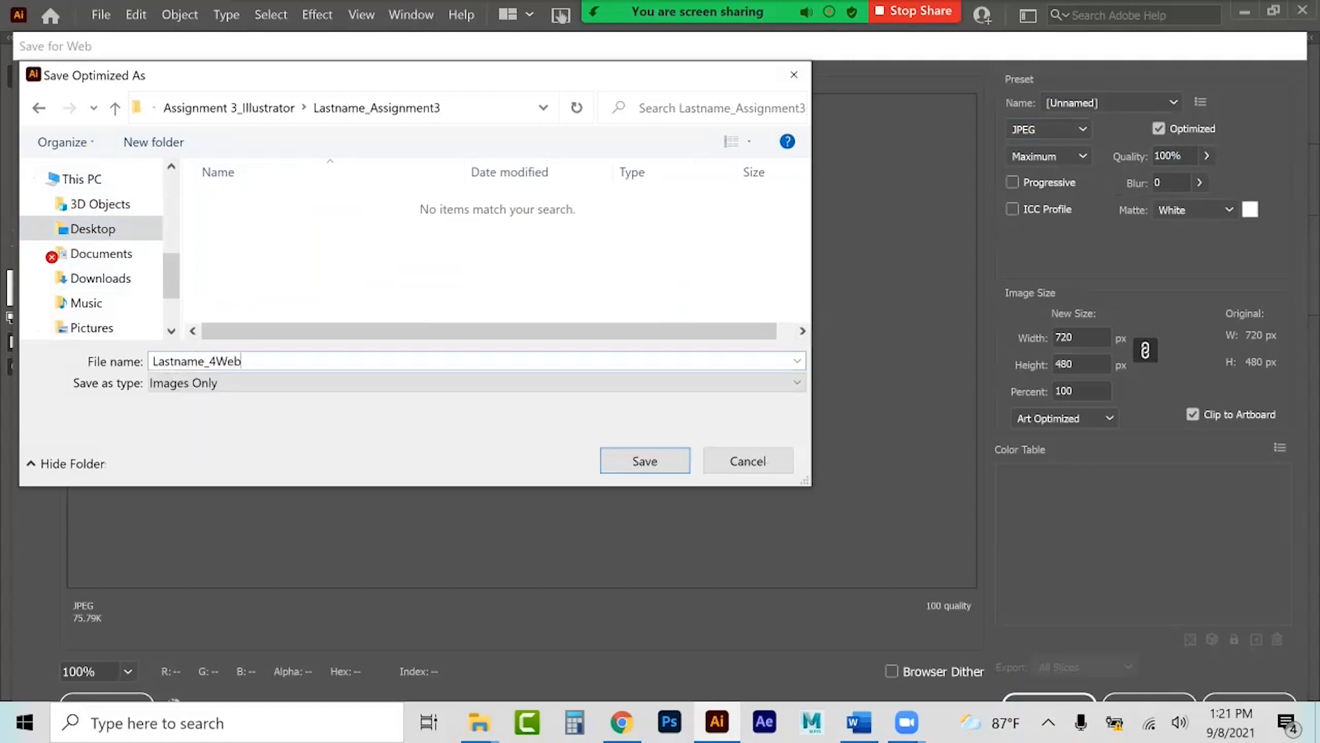
key("Return")
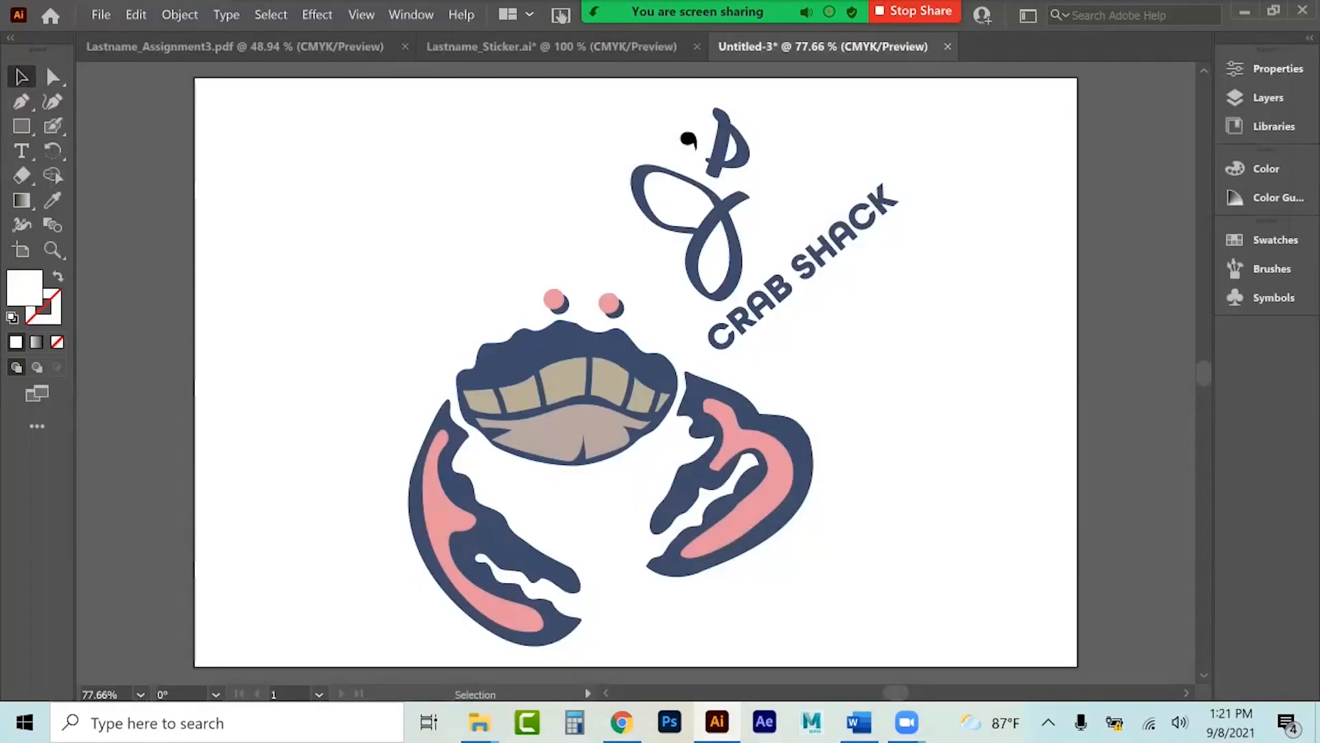
Switch to File Explorer and compress the Lastname_Assignment3 folder into a ZIP named Lastname_Assignment3.
left_click(622, 722)
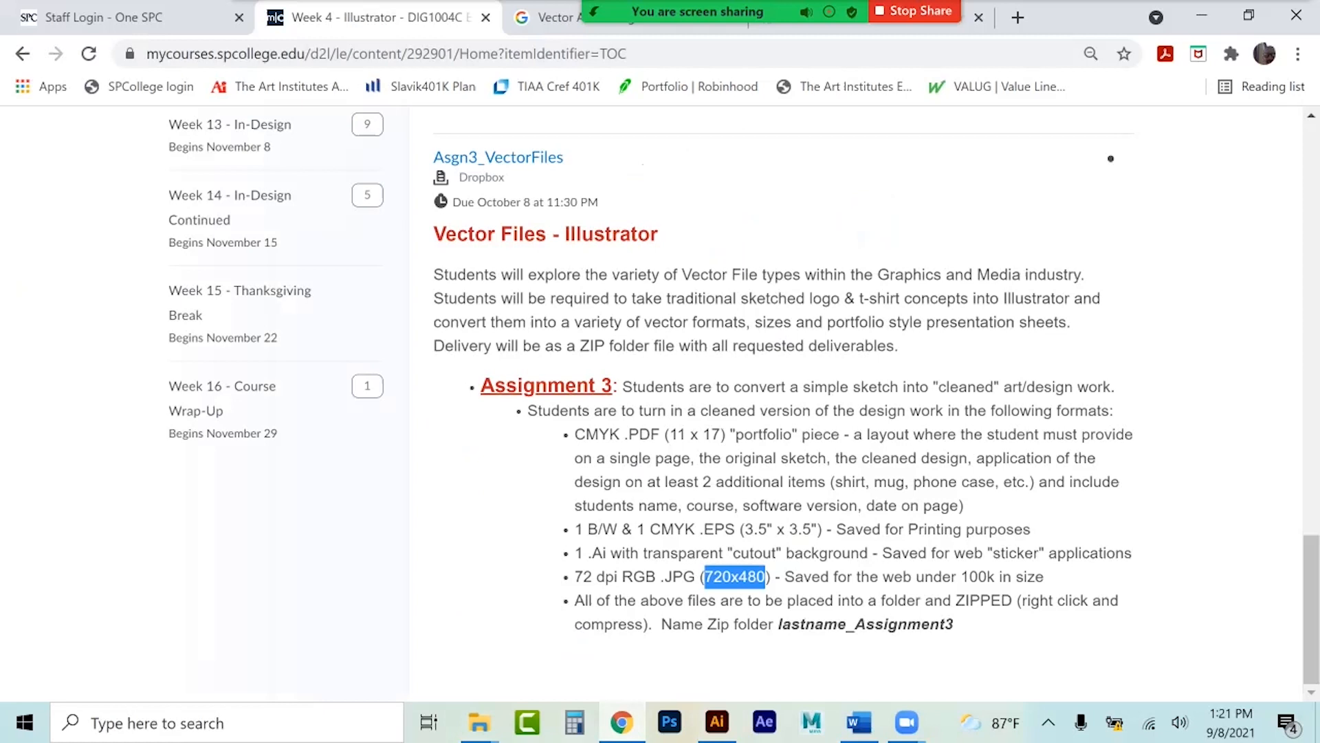
mouse_move(479, 722)
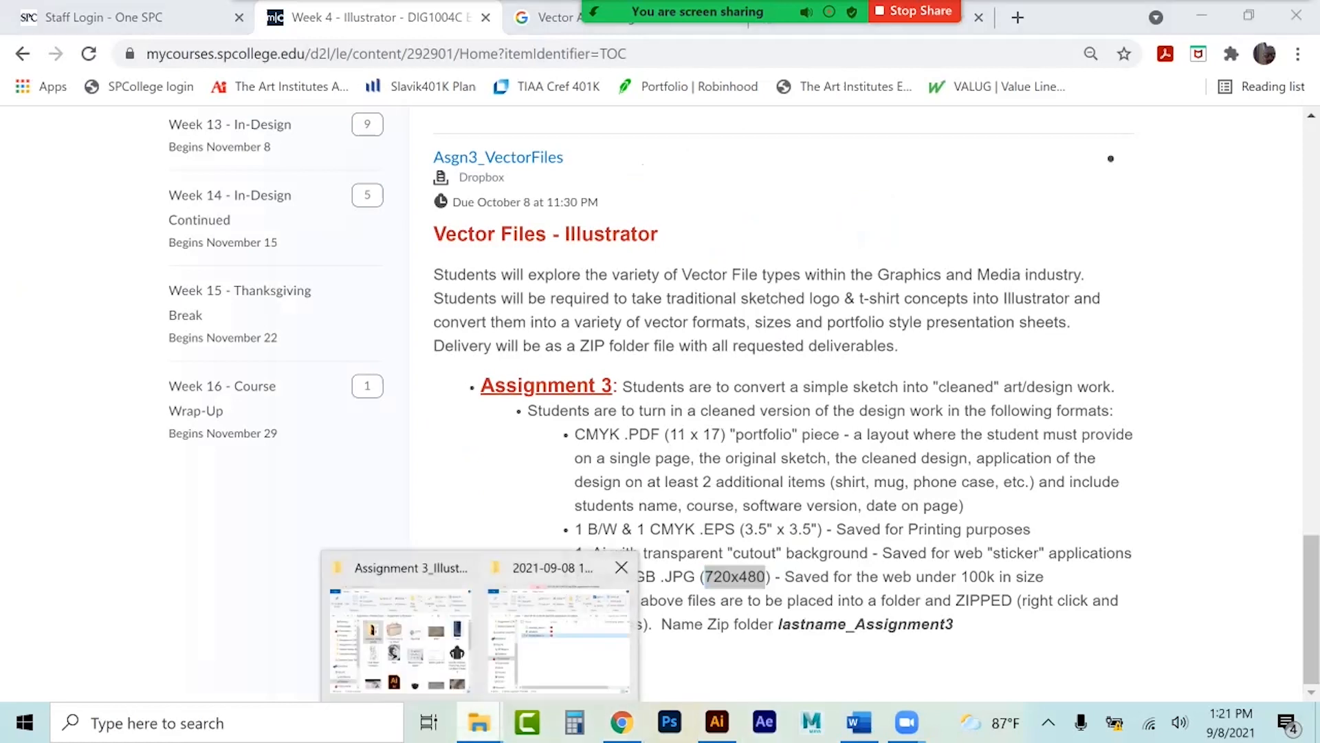
left_click(400, 637)
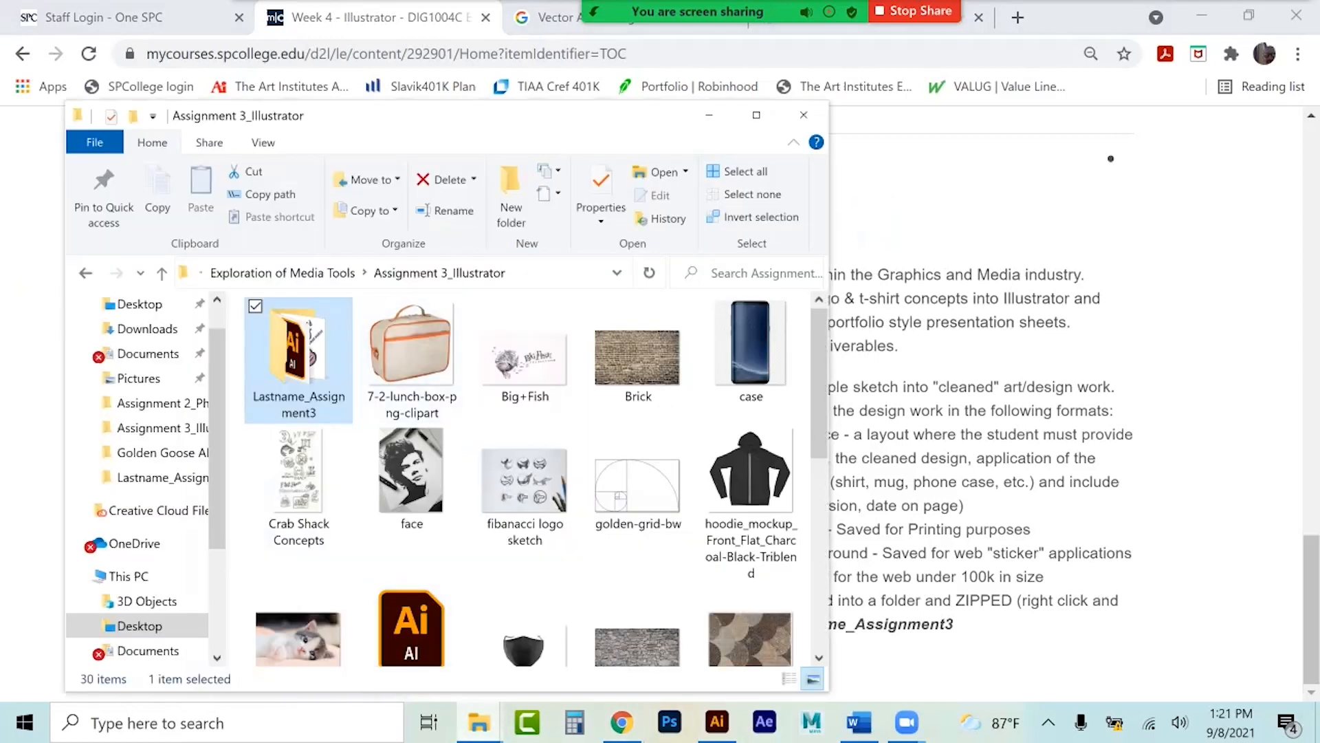
right_click(285, 357)
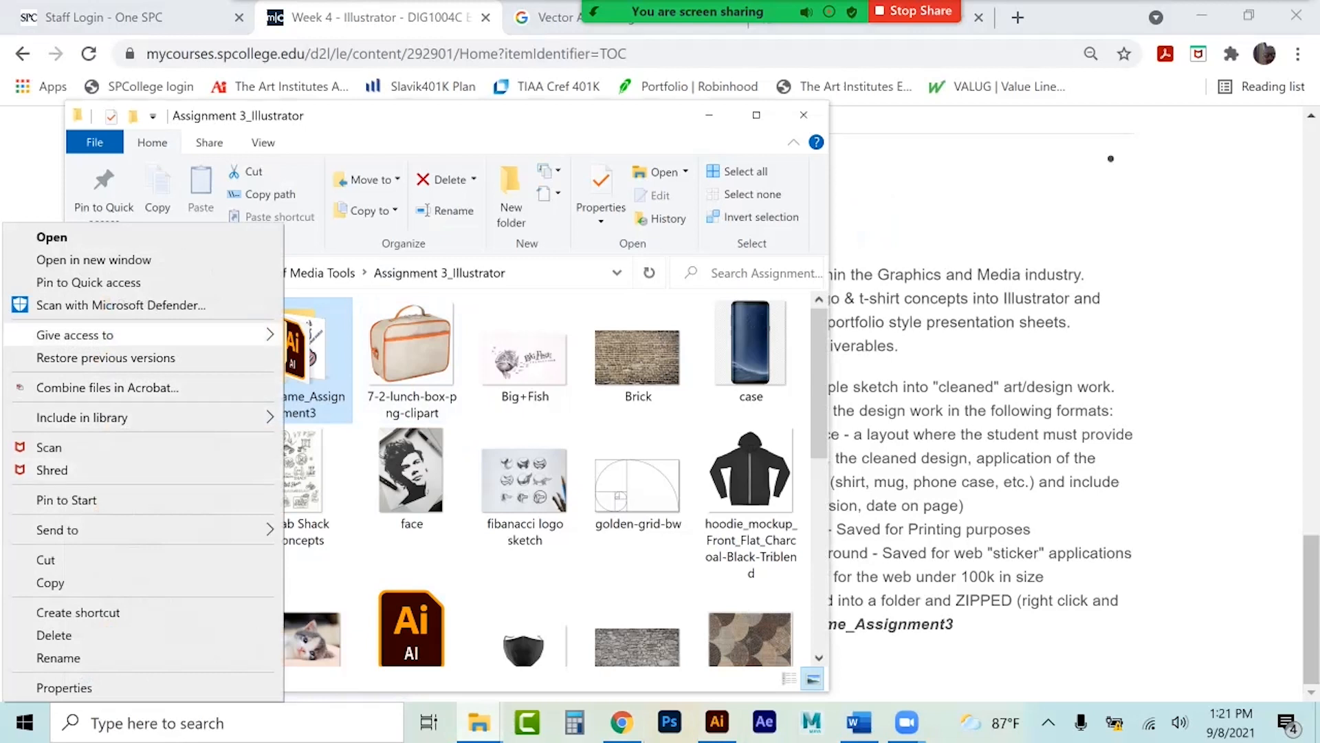
right_click(312, 365)
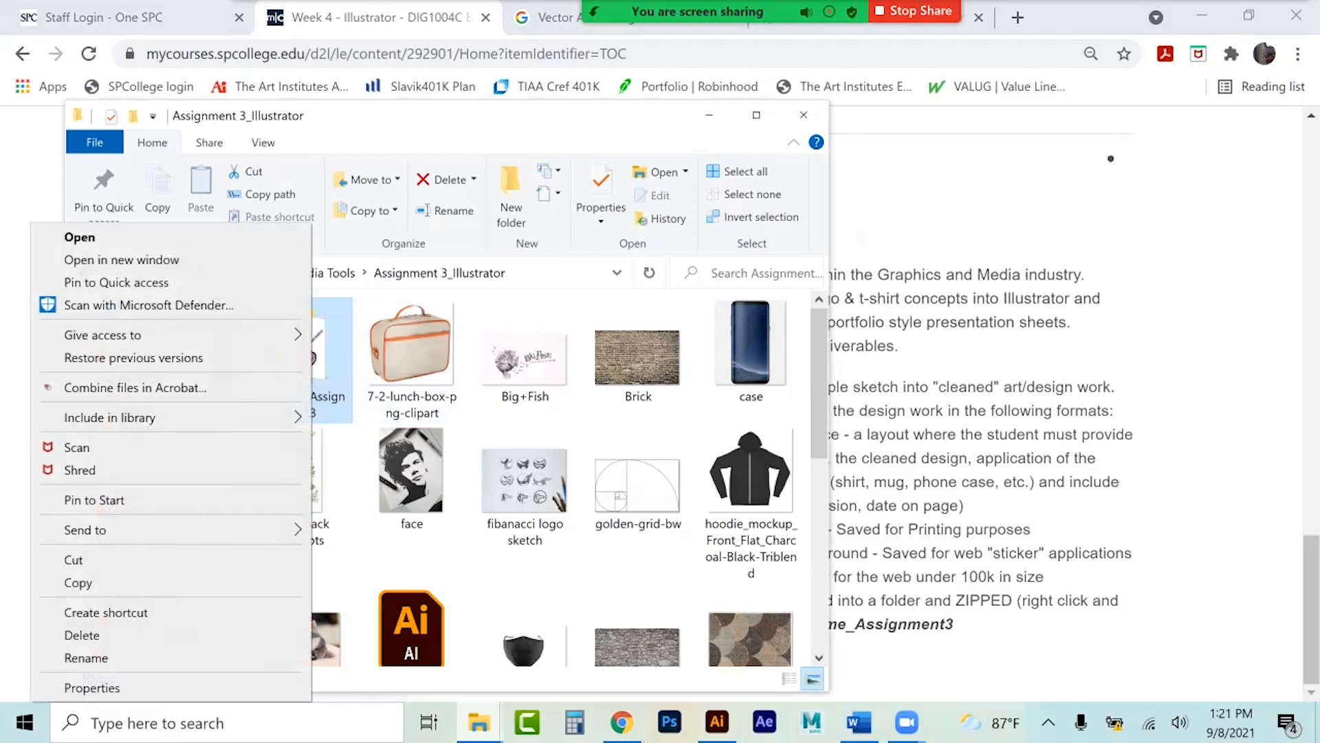
mouse_move(103, 530)
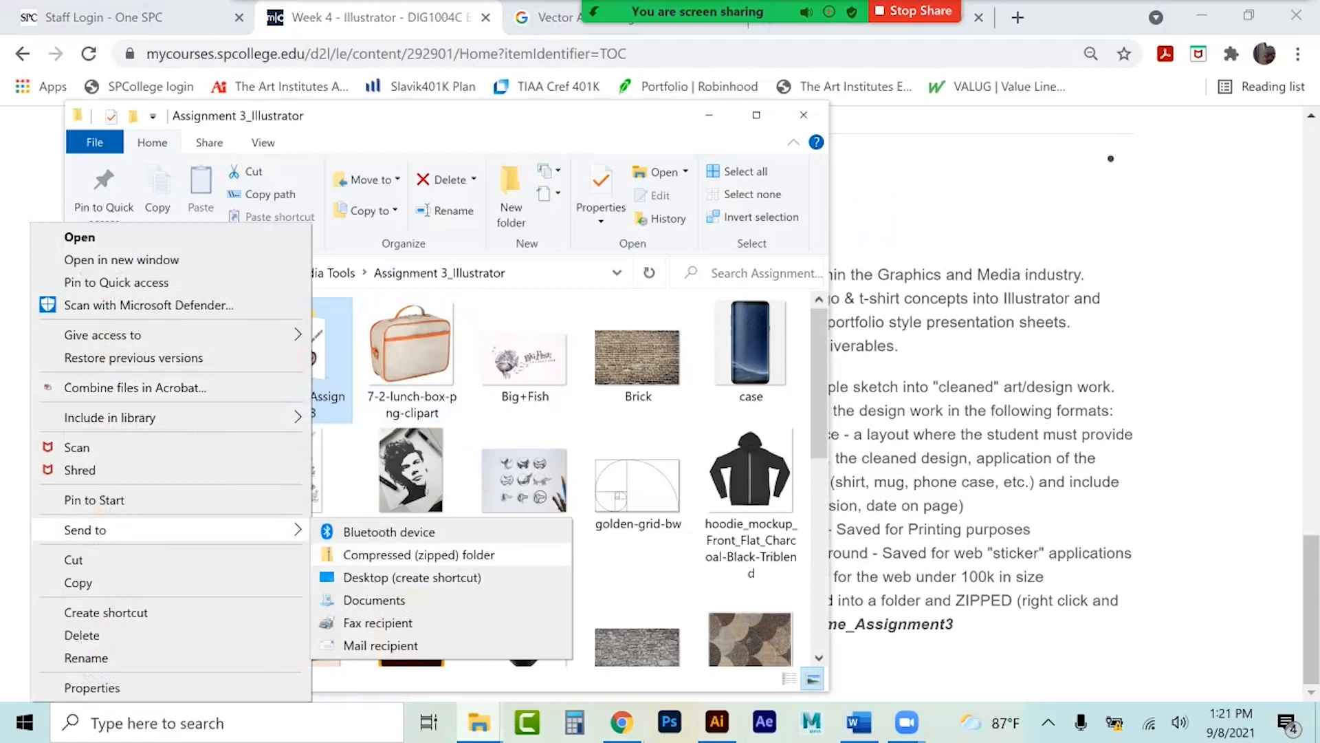
left_click(419, 554)
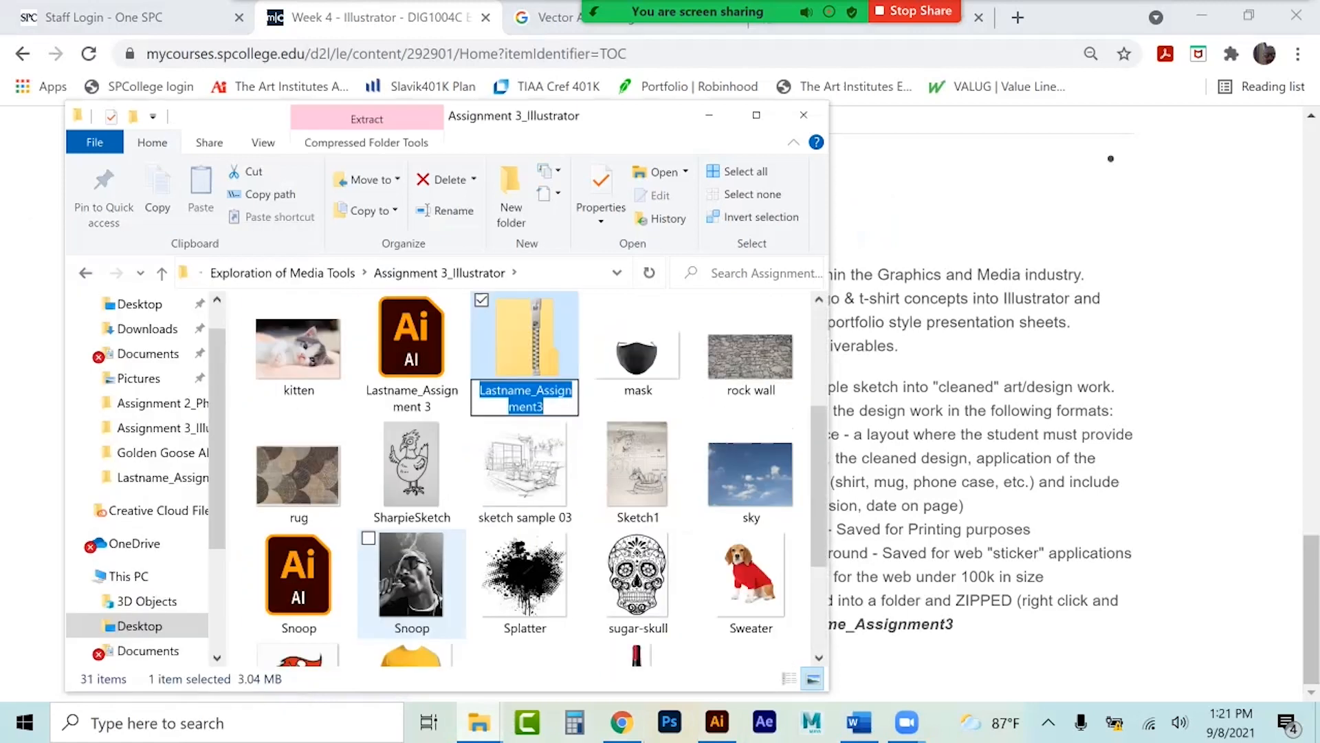
key("Return")
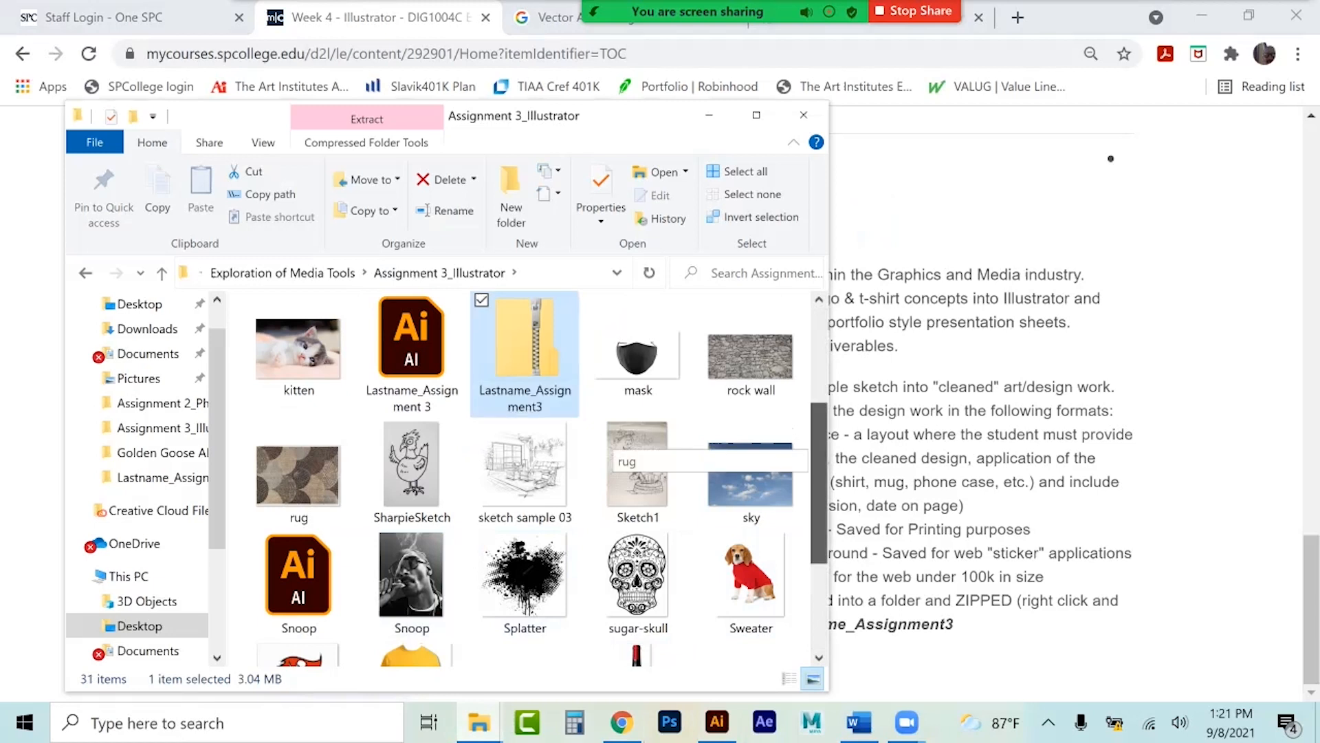
Compare the original Lastname_Assignment3 folder with its zipped version in the Assignment 3_Illustrator folder.
scroll(615, 440, "up", 3)
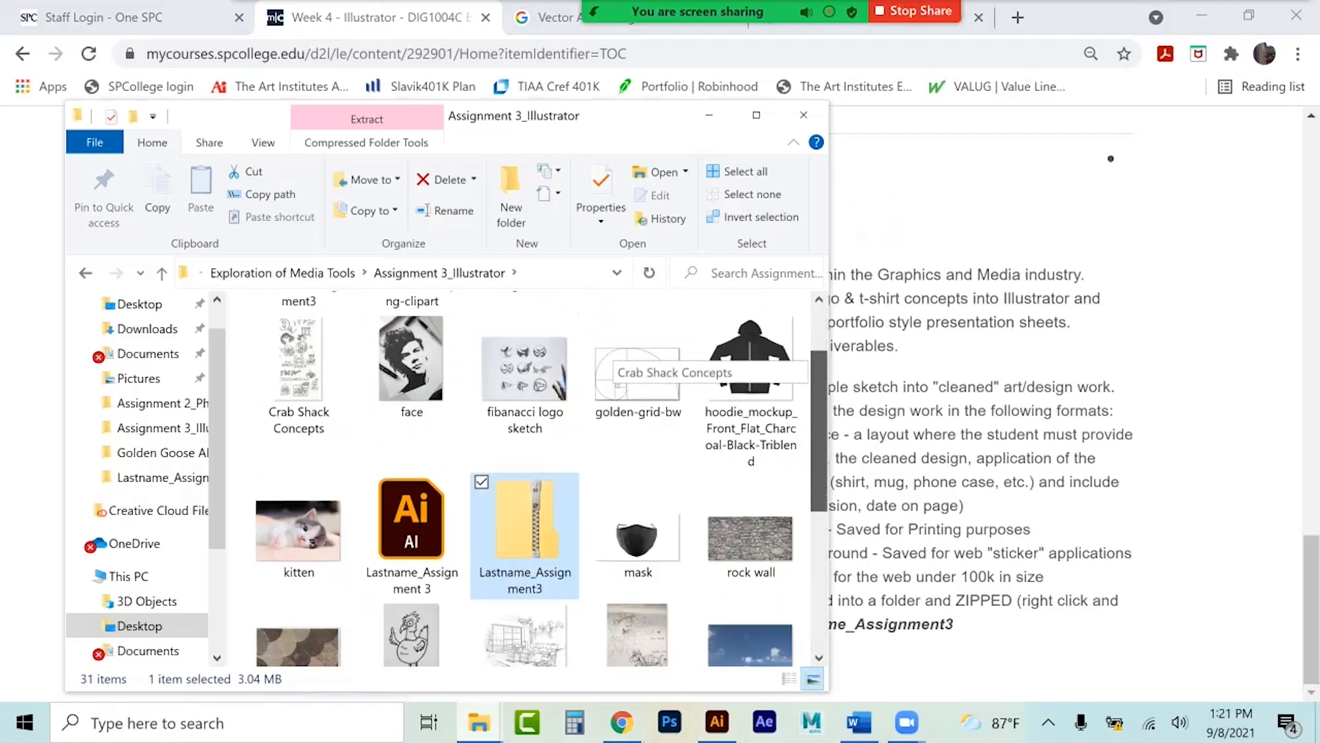
scroll(542, 480, "down", 1)
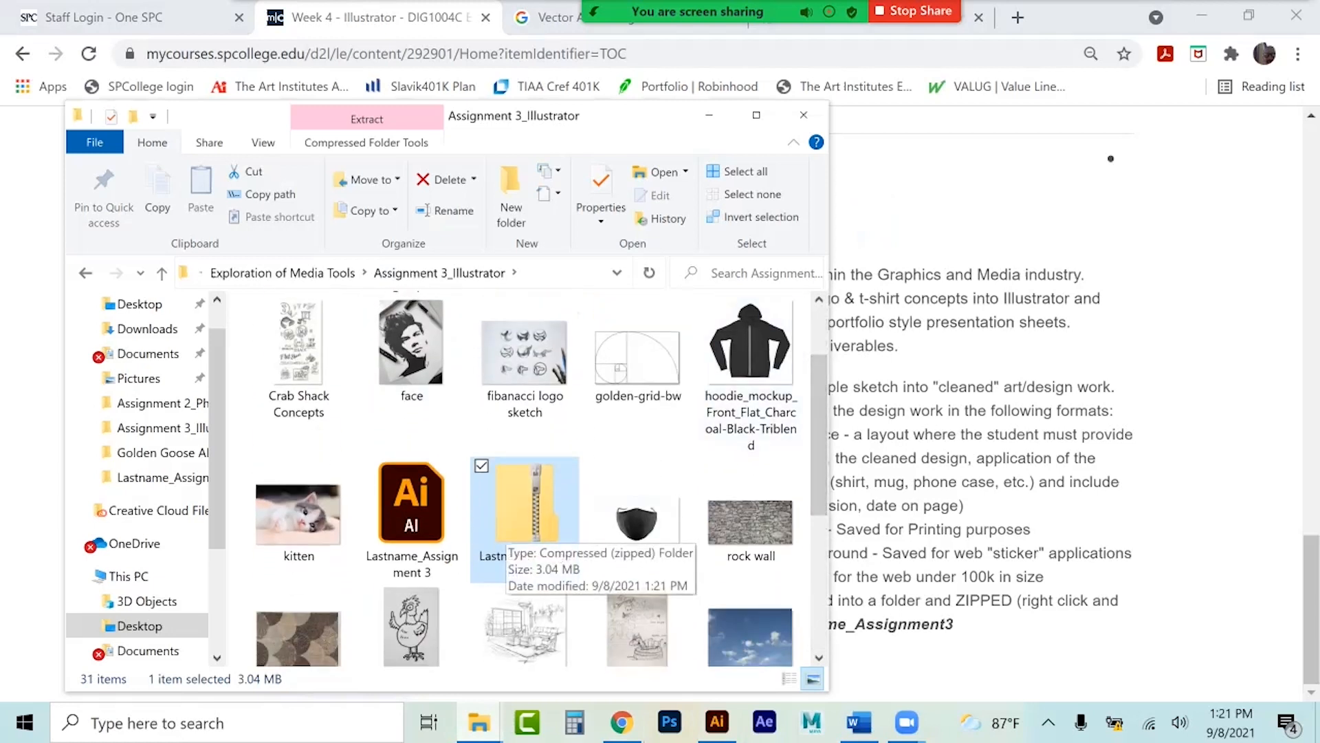
scroll(614, 440, "up", 2)
scroll(614, 440, "up", 1)
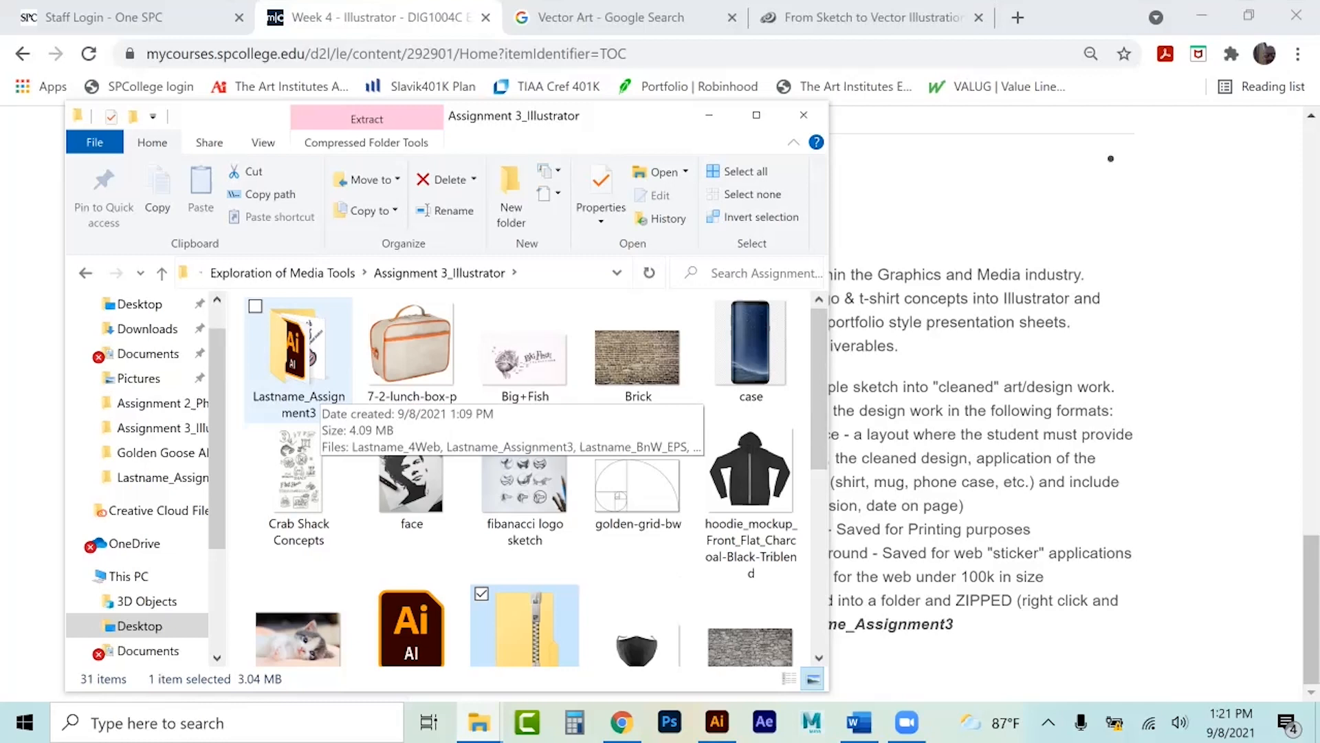
scroll(523, 475, "down", 1)
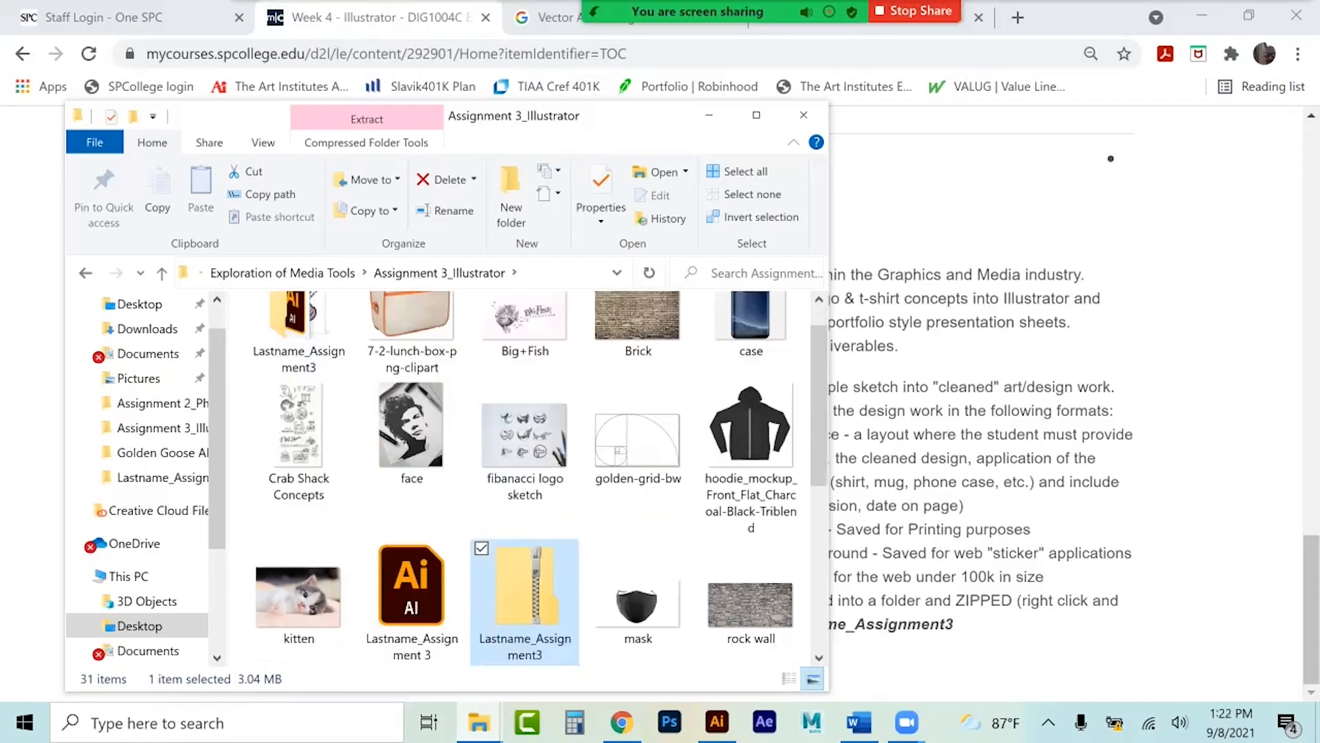
Switch to the course page in Chrome, open Week 5 - Illustrator Continued and locate the Asgn3_VectorFiles dropbox.
key("alt+Tab")
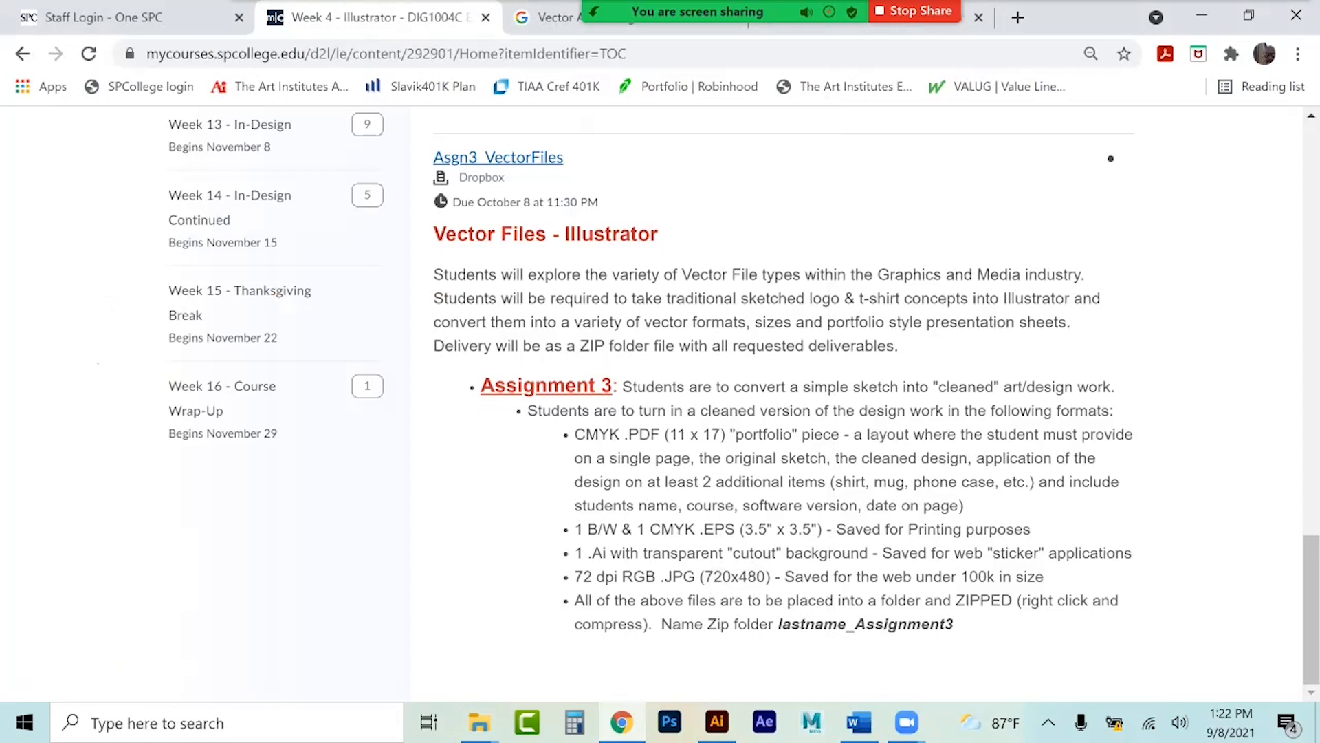
scroll(756, 405, "up", 14)
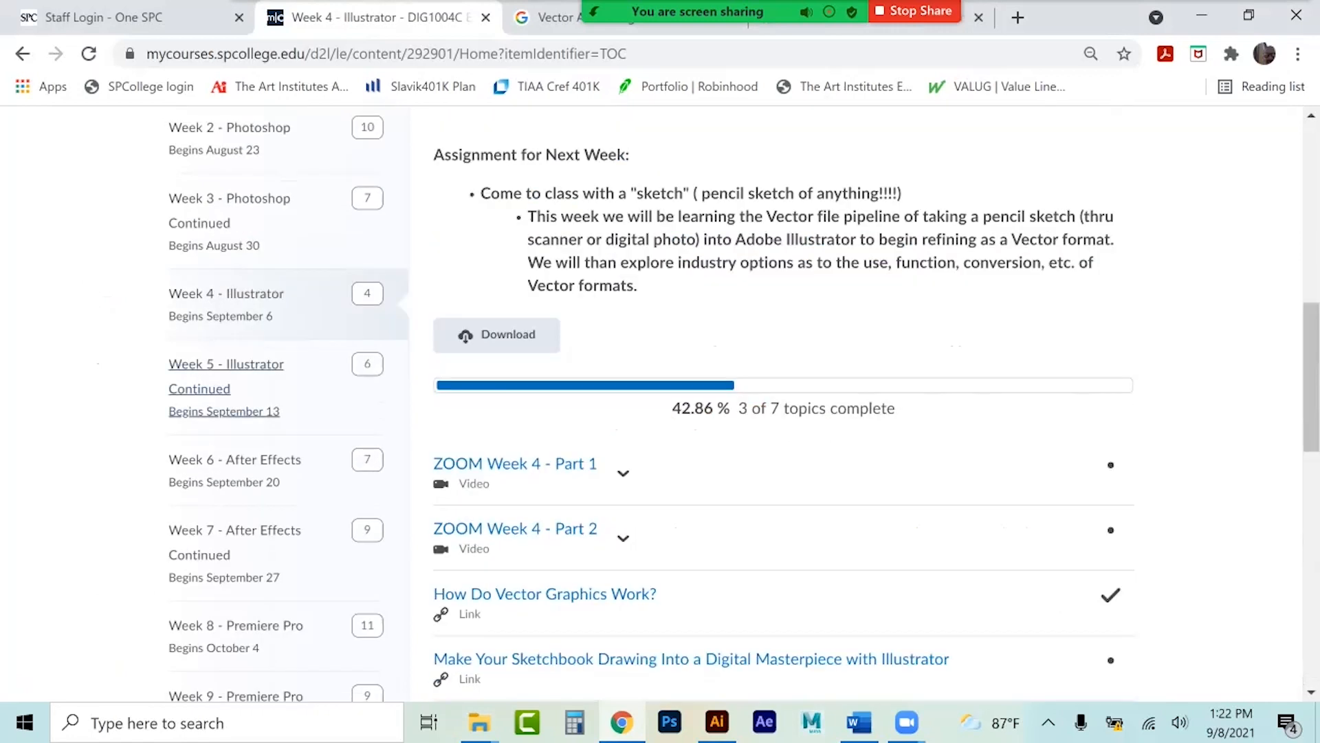
left_click(226, 374)
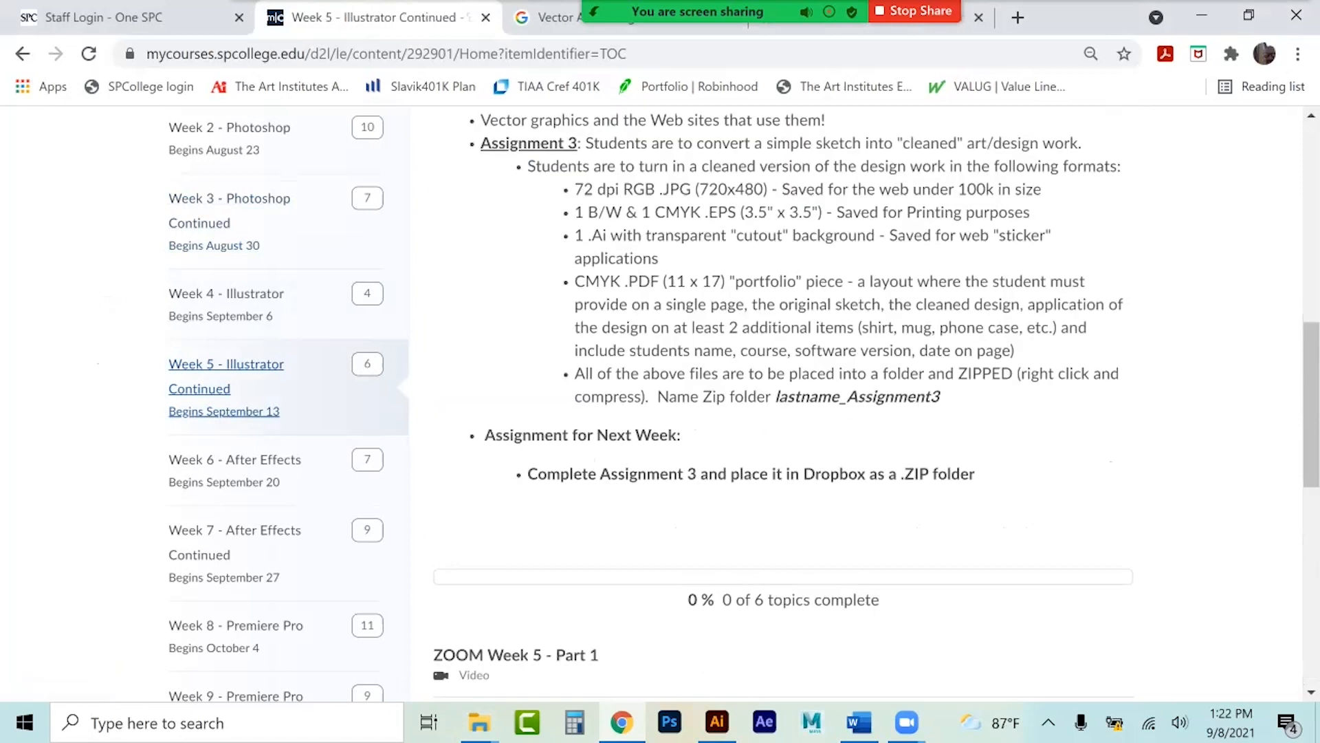
scroll(757, 406, "down", 3)
scroll(756, 406, "down", 4)
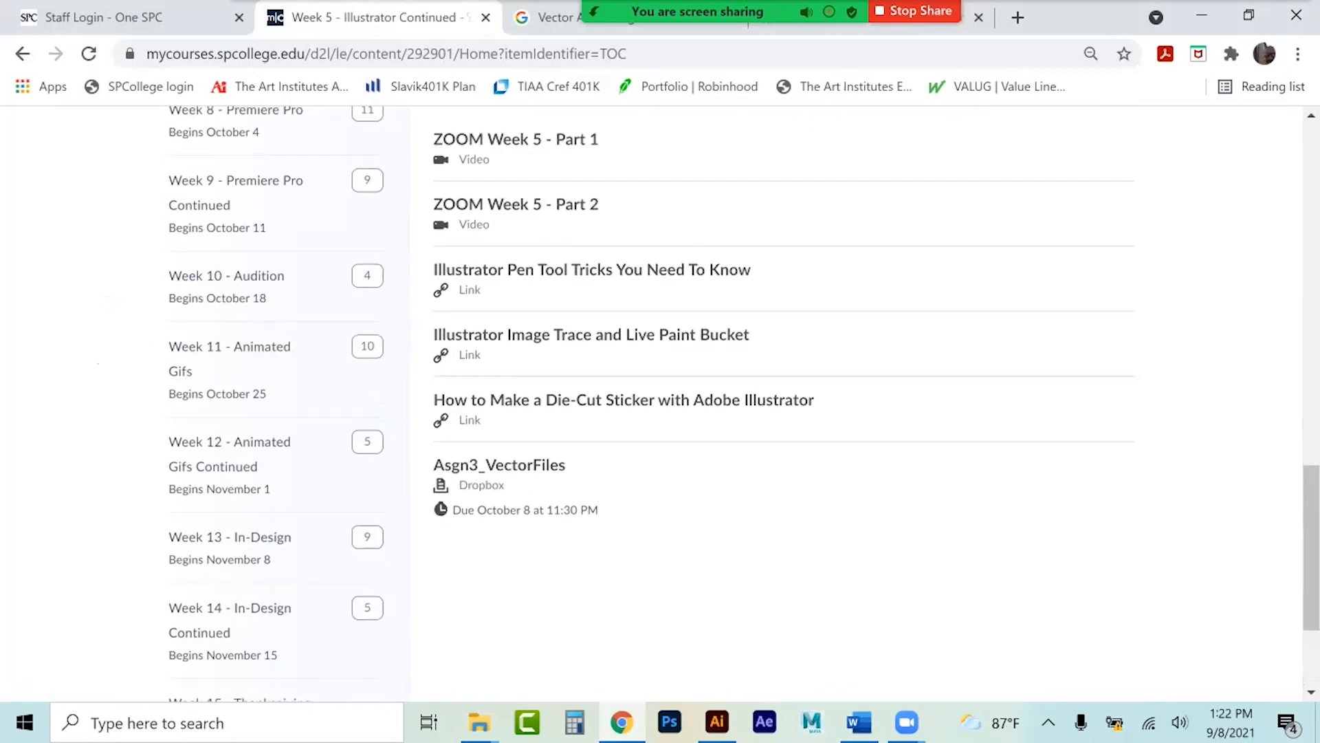
Review the Week 5 page's Assignment 3 ZIP hand-in instruction and its topic list, including the Asgn3_VectorFiles dropbox.
scroll(756, 406, "up", 6)
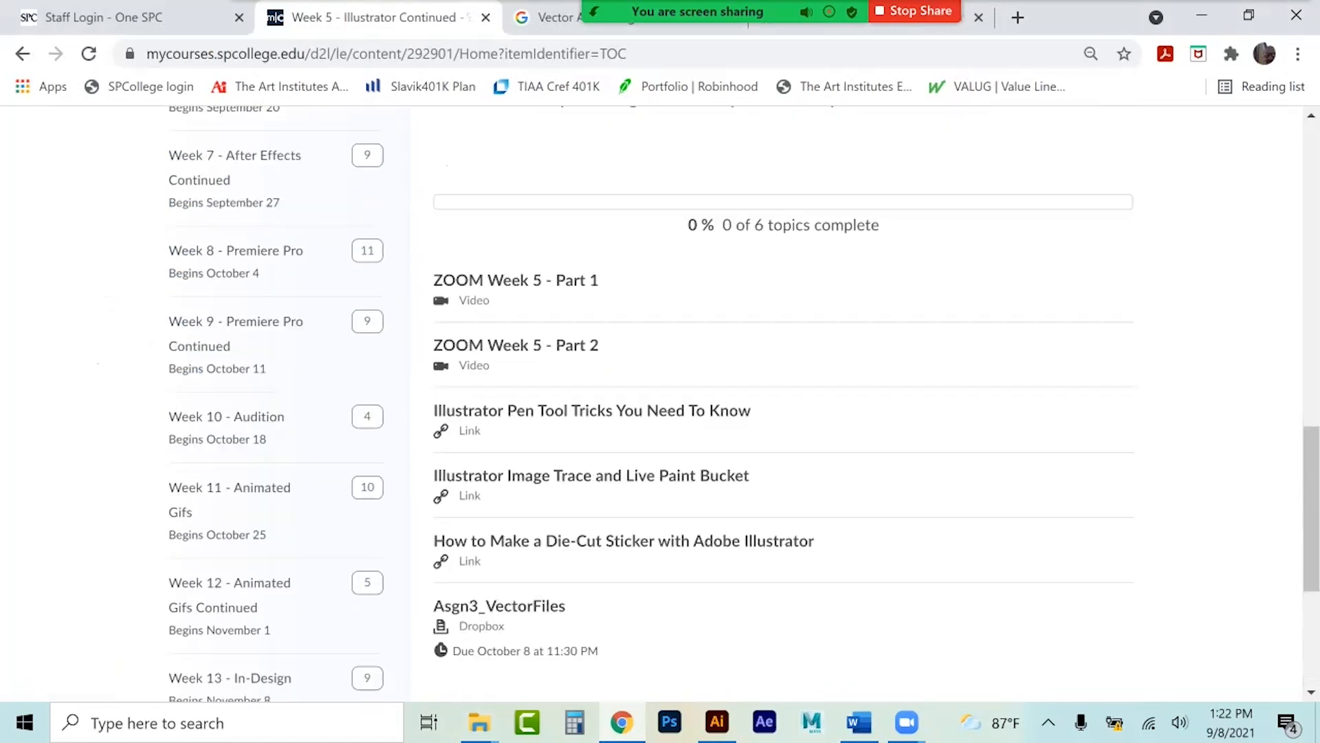
scroll(756, 406, "down", 3)
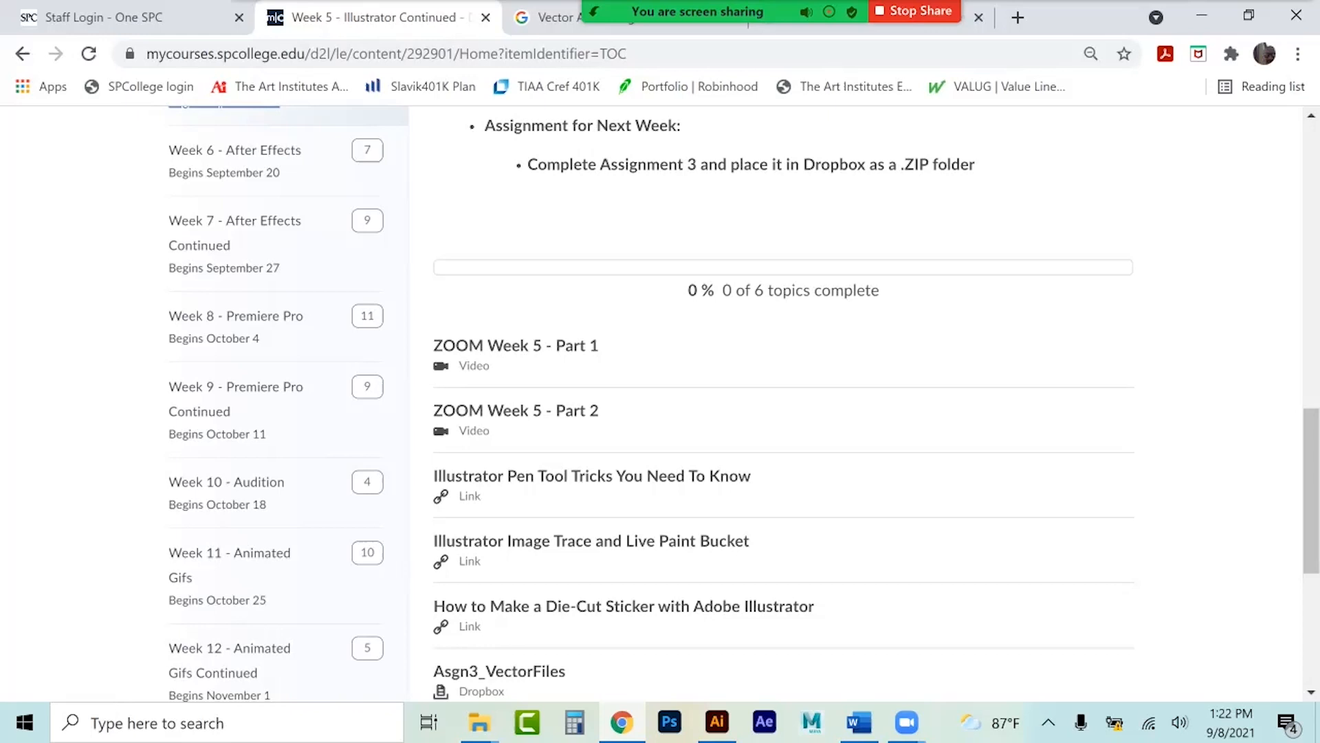
scroll(688, 405, "down", 2)
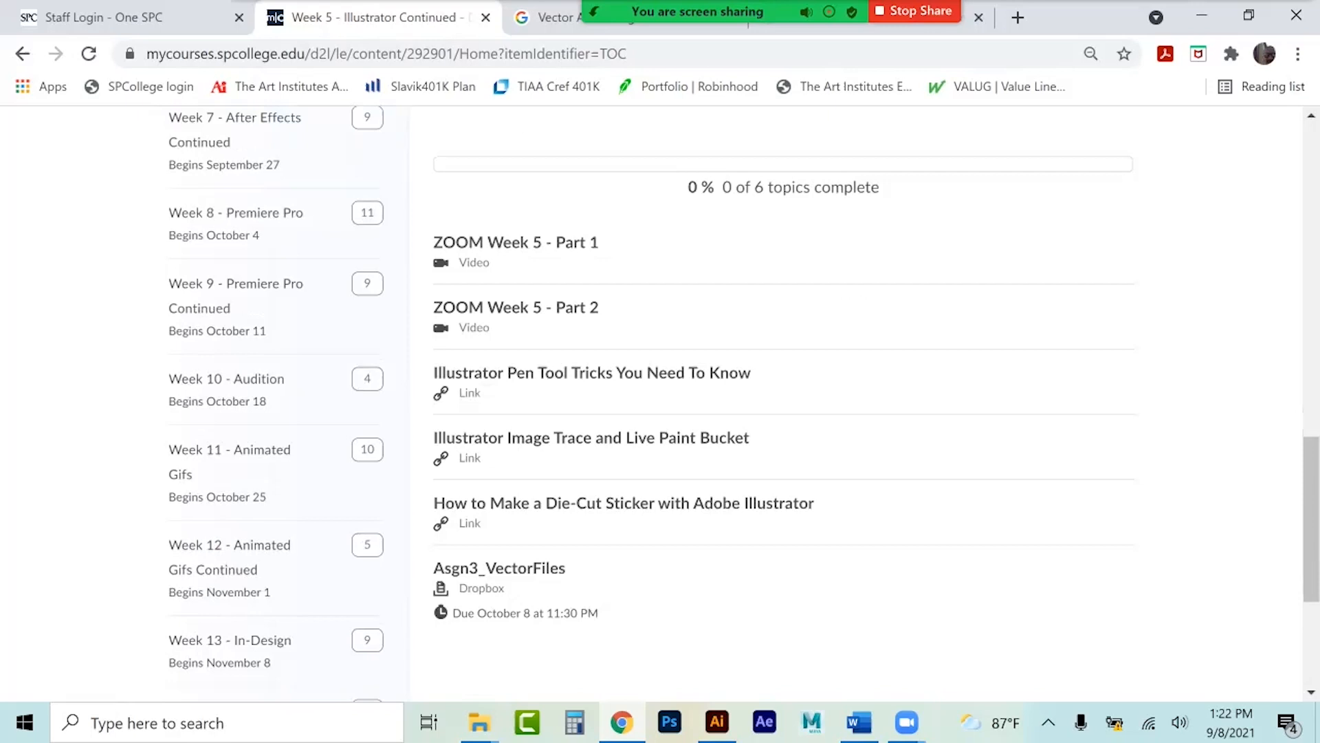
Switch to Illustrator, draw an ellipse in the artboard's upper-left area, and give it a ce9619 stroke with no fill.
left_click(717, 722)
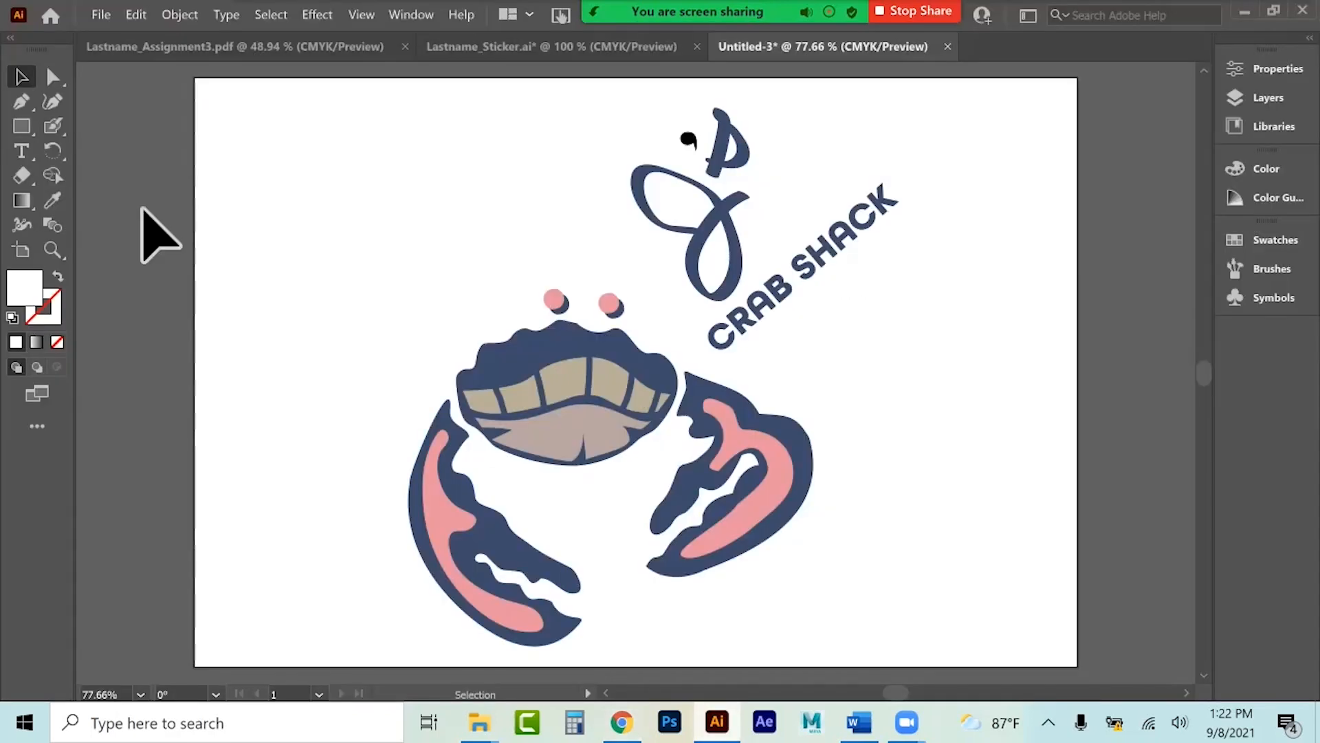
left_click(22, 126)
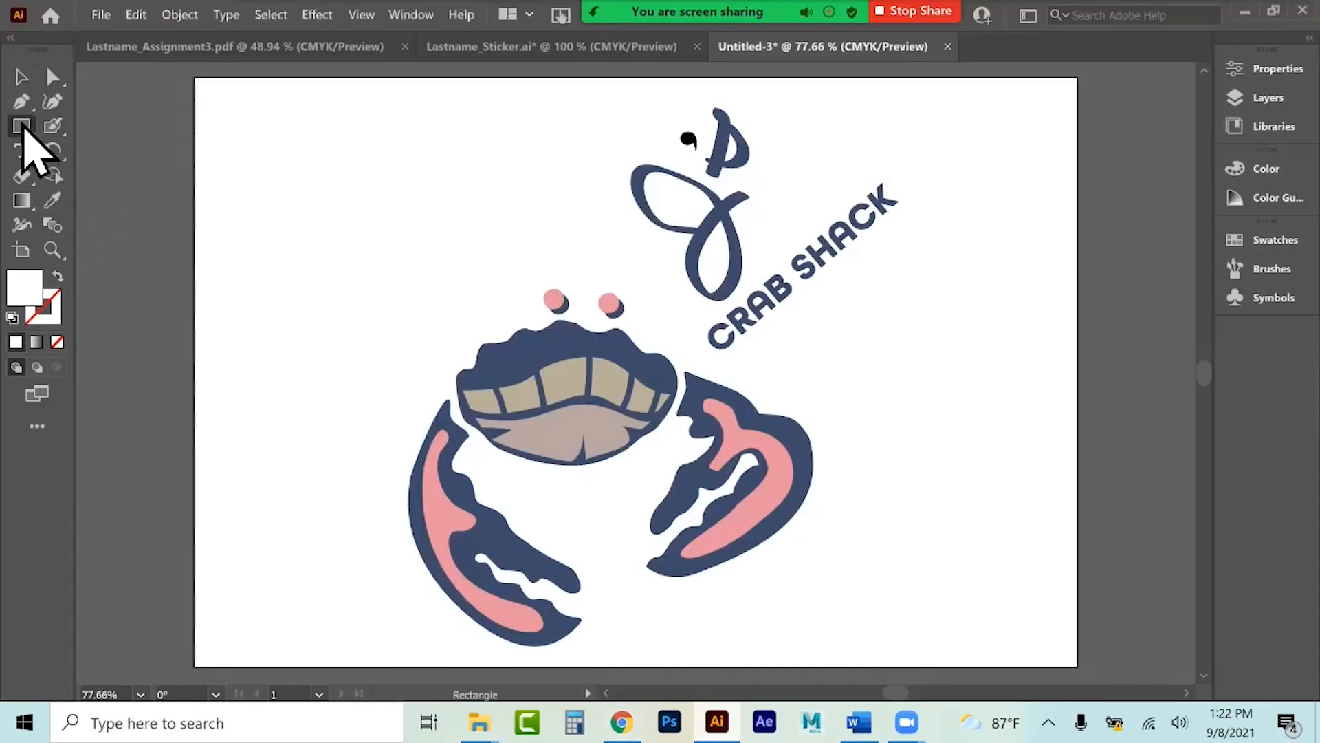
left_click(116, 151)
left_click_drag(198, 183, 339, 308)
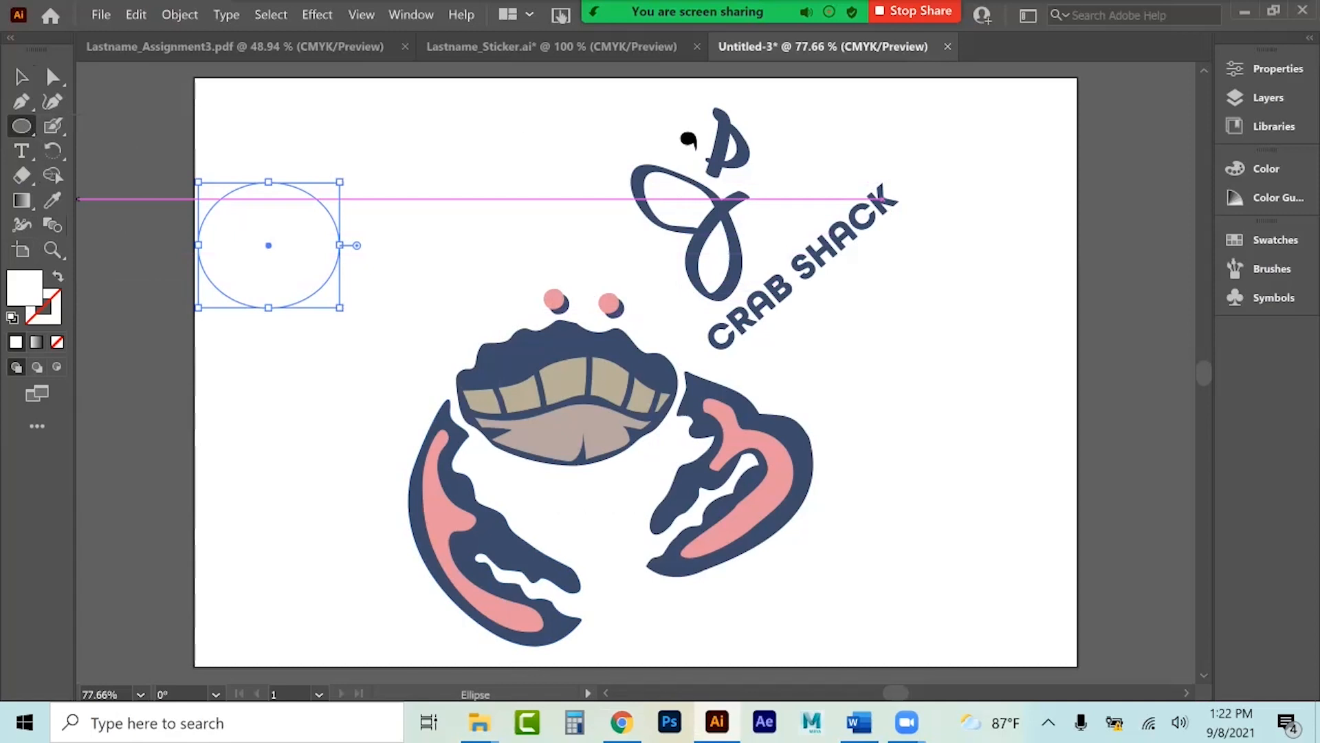
double_click(25, 288)
left_click(914, 202)
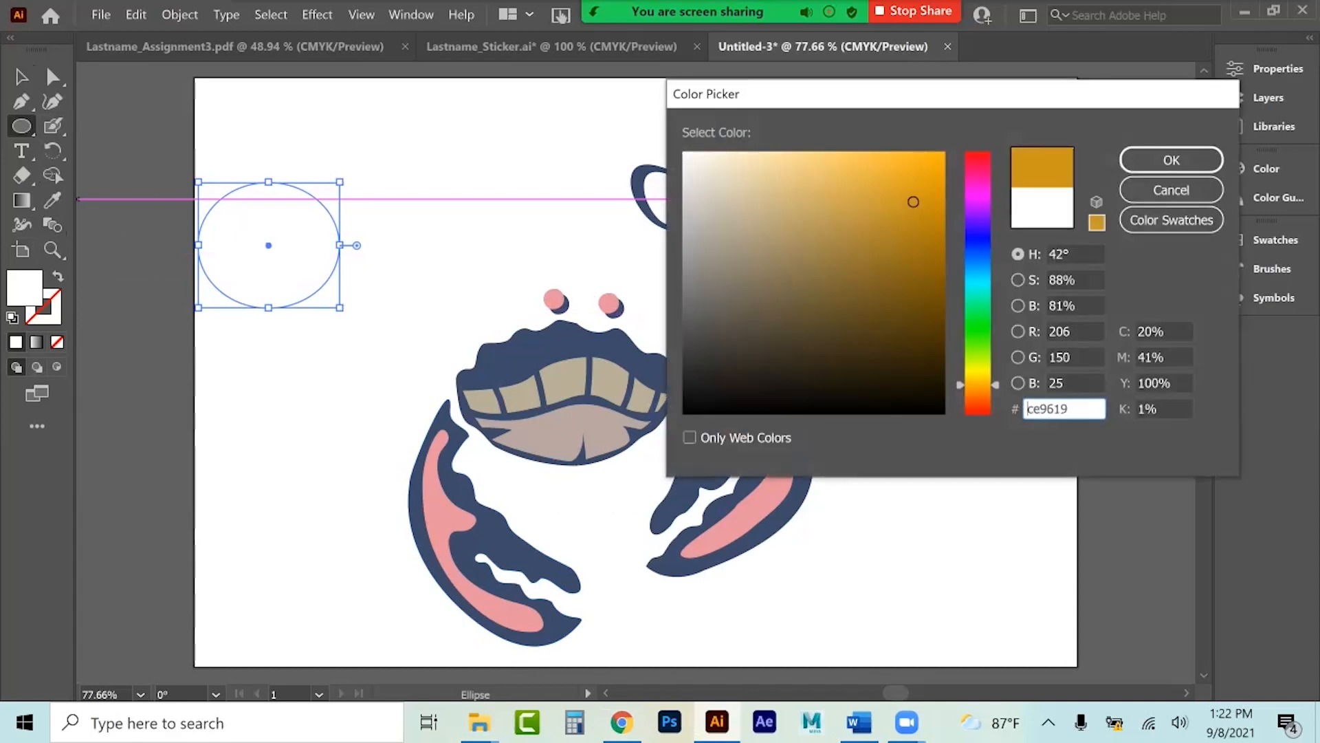
left_click(1171, 159)
key("shift+x")
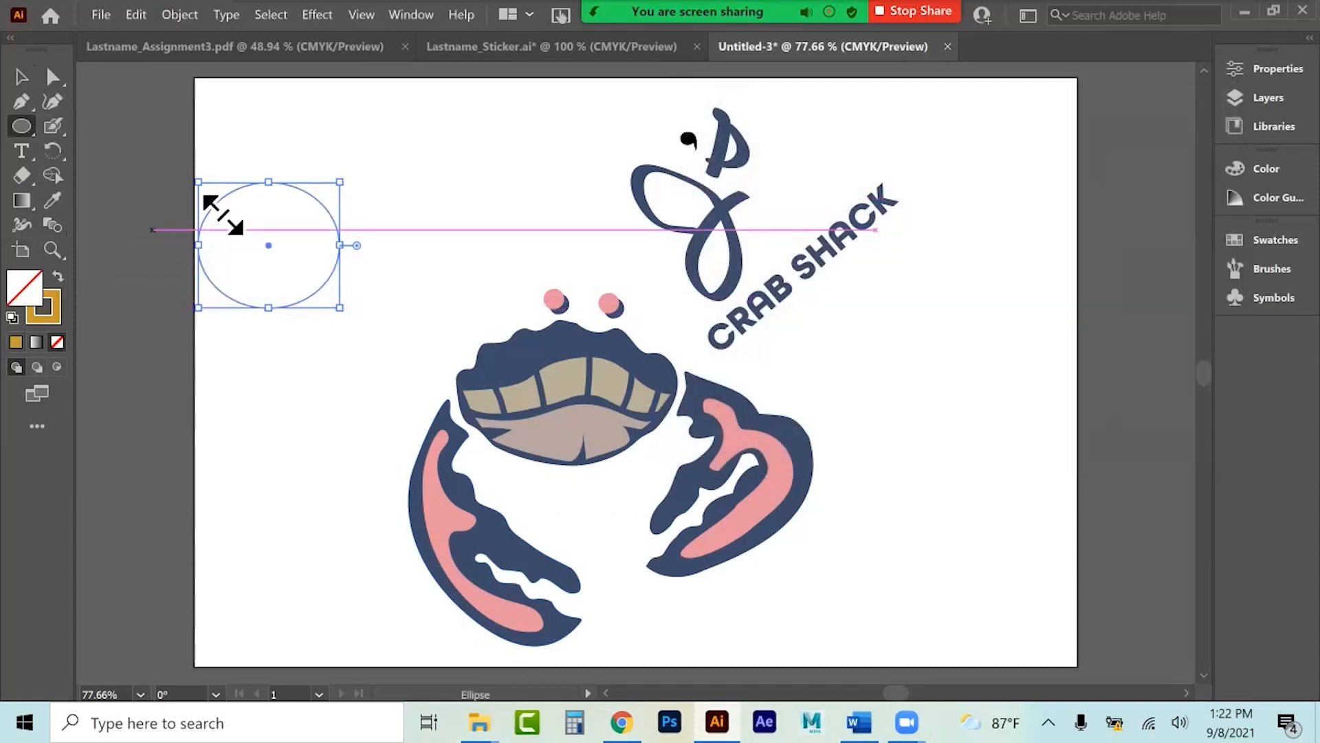
Draw four more ellipses around the first one: an upright oval above it, two horizontal ones and a thin vertical one.
left_click_drag(250, 118, 334, 199)
left_click_drag(359, 398, 354, 231)
left_click_drag(268, 245, 456, 289)
Select all the ellipses and merge the two largest round ones into one outline with the Shape Builder tool.
left_click(22, 77)
left_click_drag(166, 116, 415, 316)
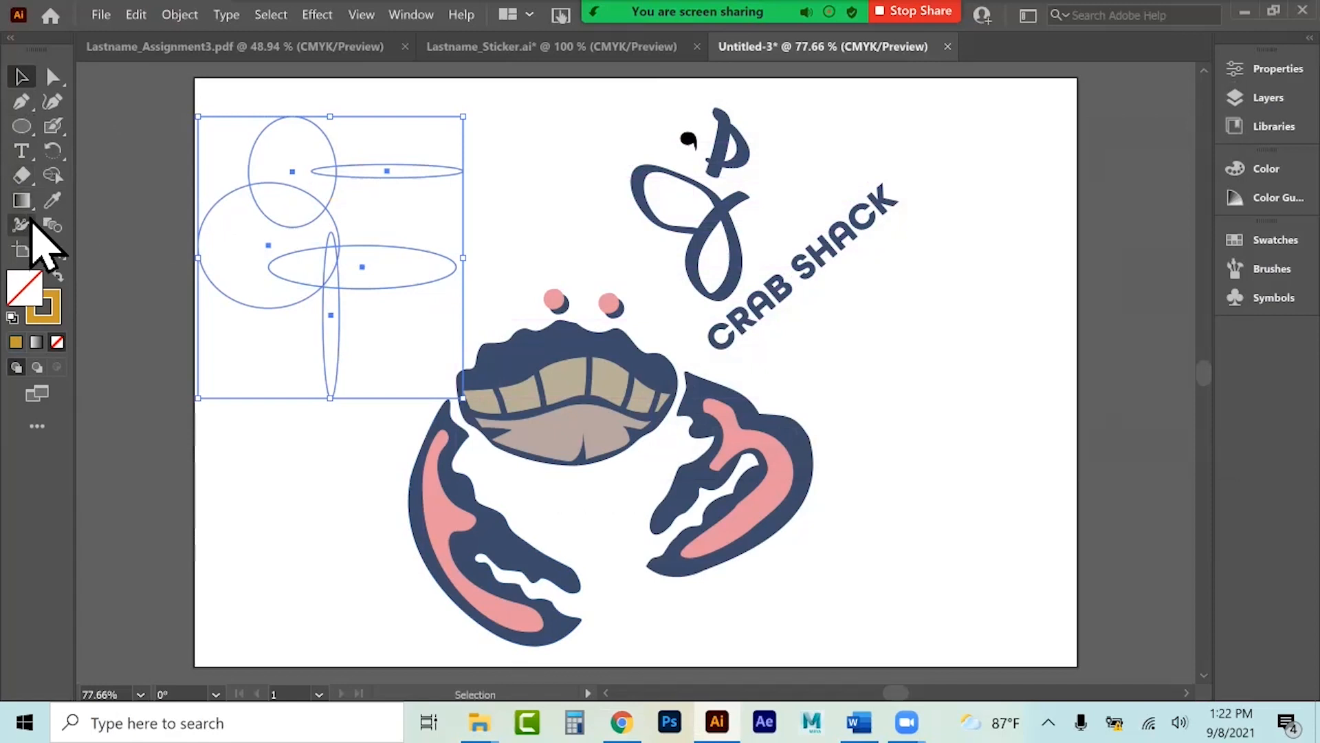
left_click(54, 178)
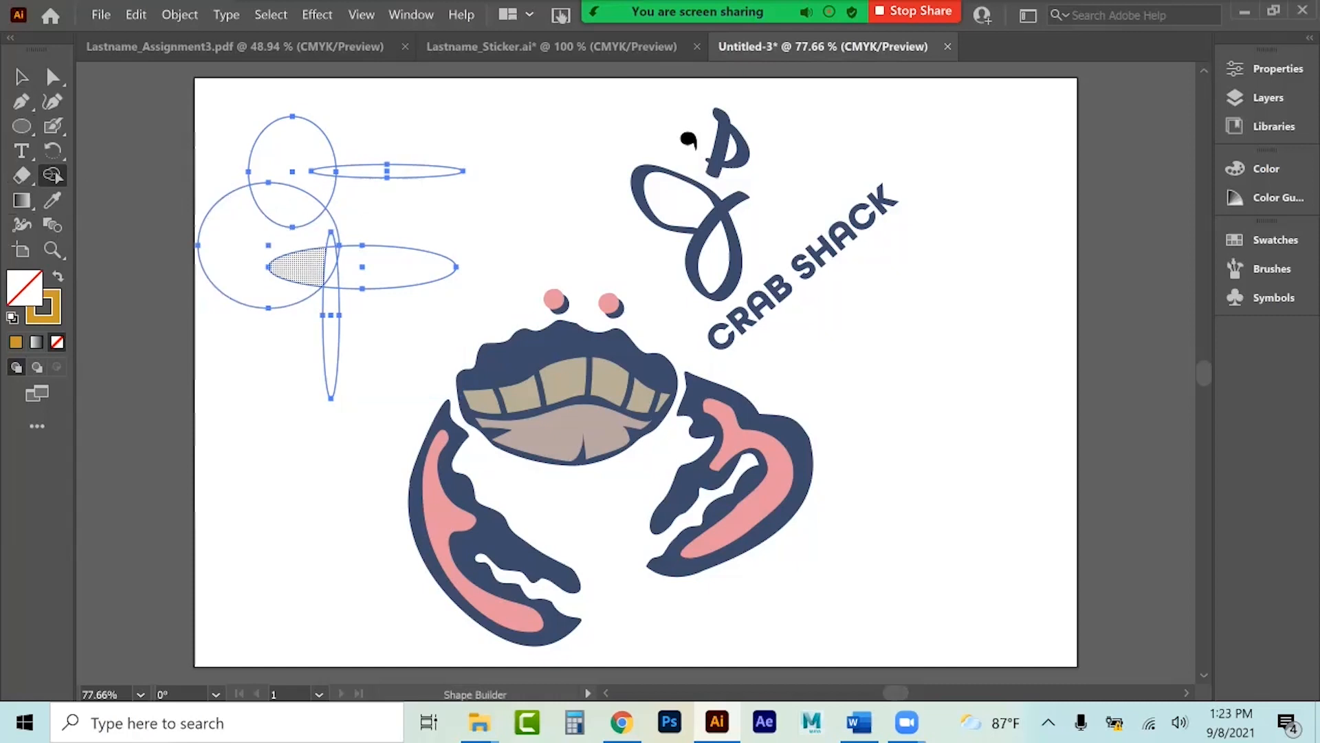
key("alt")
left_click(240, 253, "alt")
mouse_move(240, 253)
left_mouse_down()
mouse_move(286, 219)
mouse_move(292, 170)
left_mouse_up()
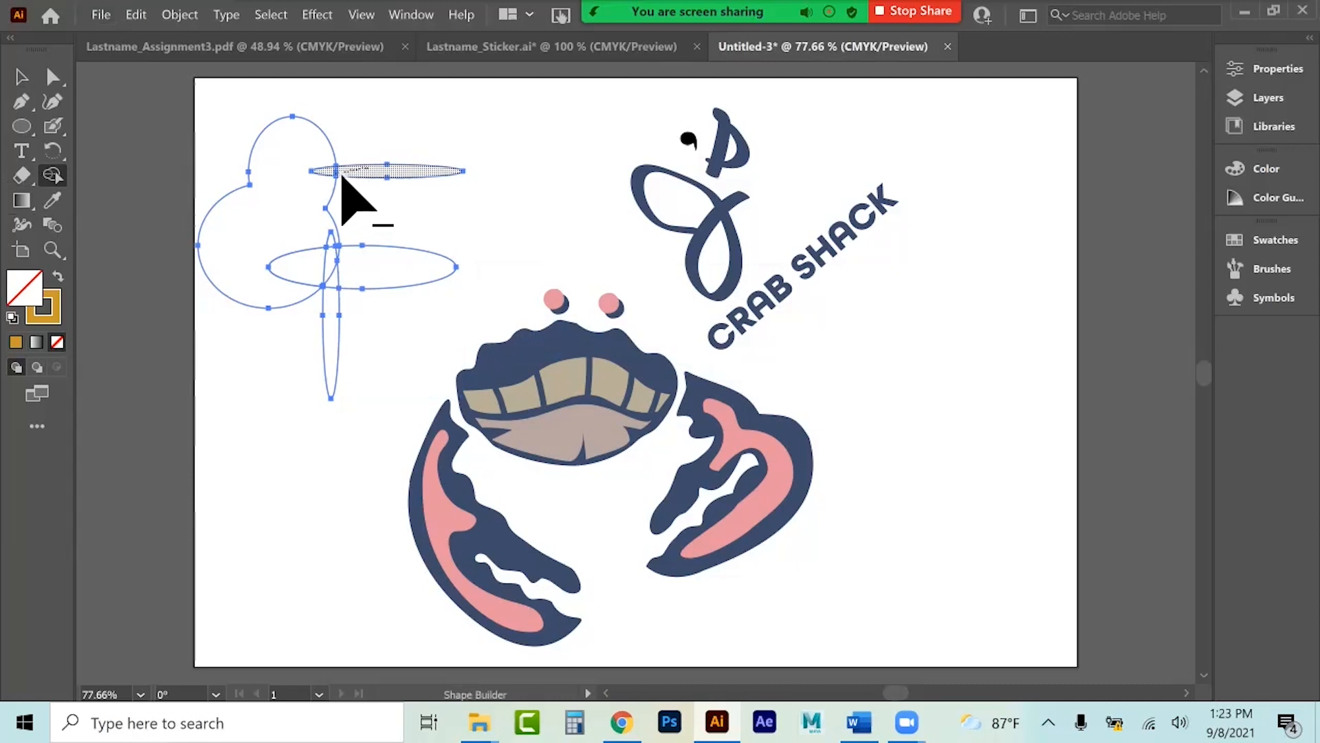
Subtract the thin upper horizontal ellipse and the thin vertical ellipse from the merged outline with the Shape Builder tool.
left_click(344, 173, "alt")
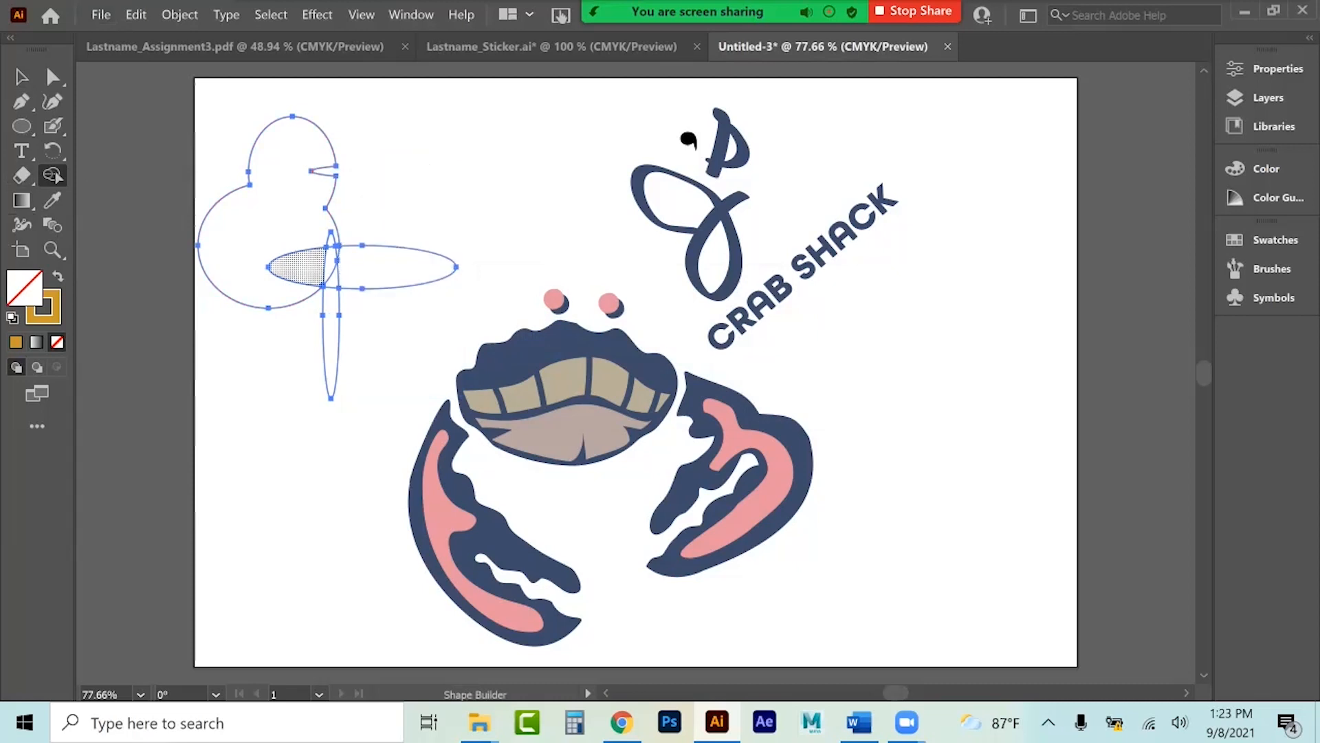
mouse_move(302, 211)
left_mouse_down()
mouse_move(337, 225)
mouse_move(330, 238)
mouse_move(335, 220)
mouse_move(331, 337)
left_mouse_up()
key("alt")
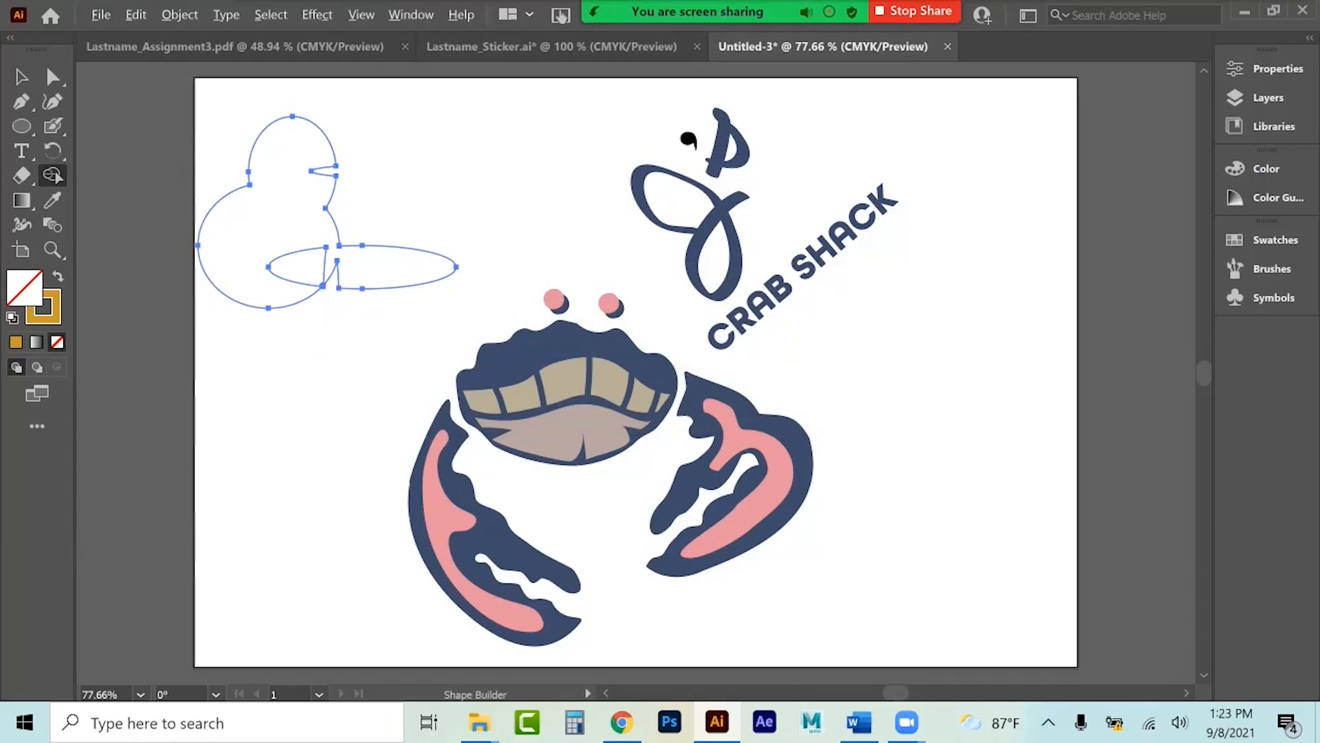
Swap fill and stroke on the built shapes to give them a gold fill and no stroke, and deselect them.
left_click(22, 76)
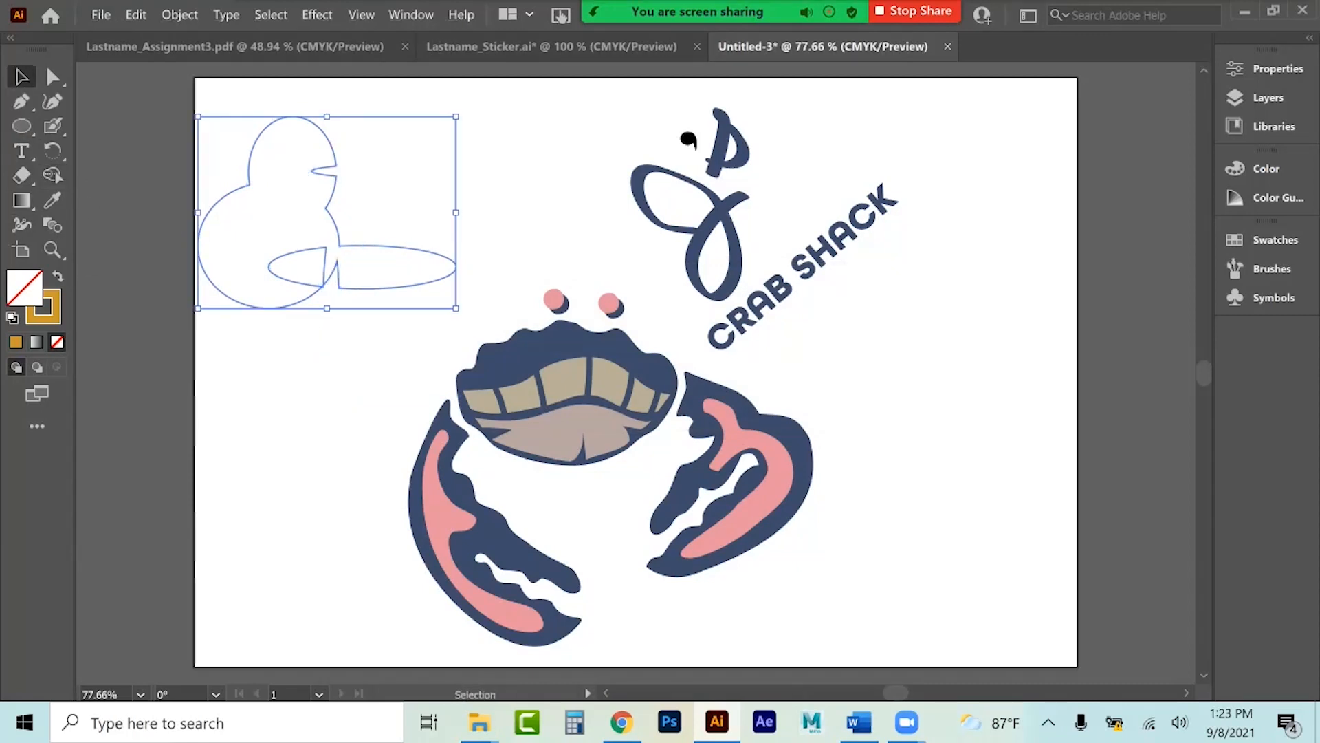
left_click(59, 275)
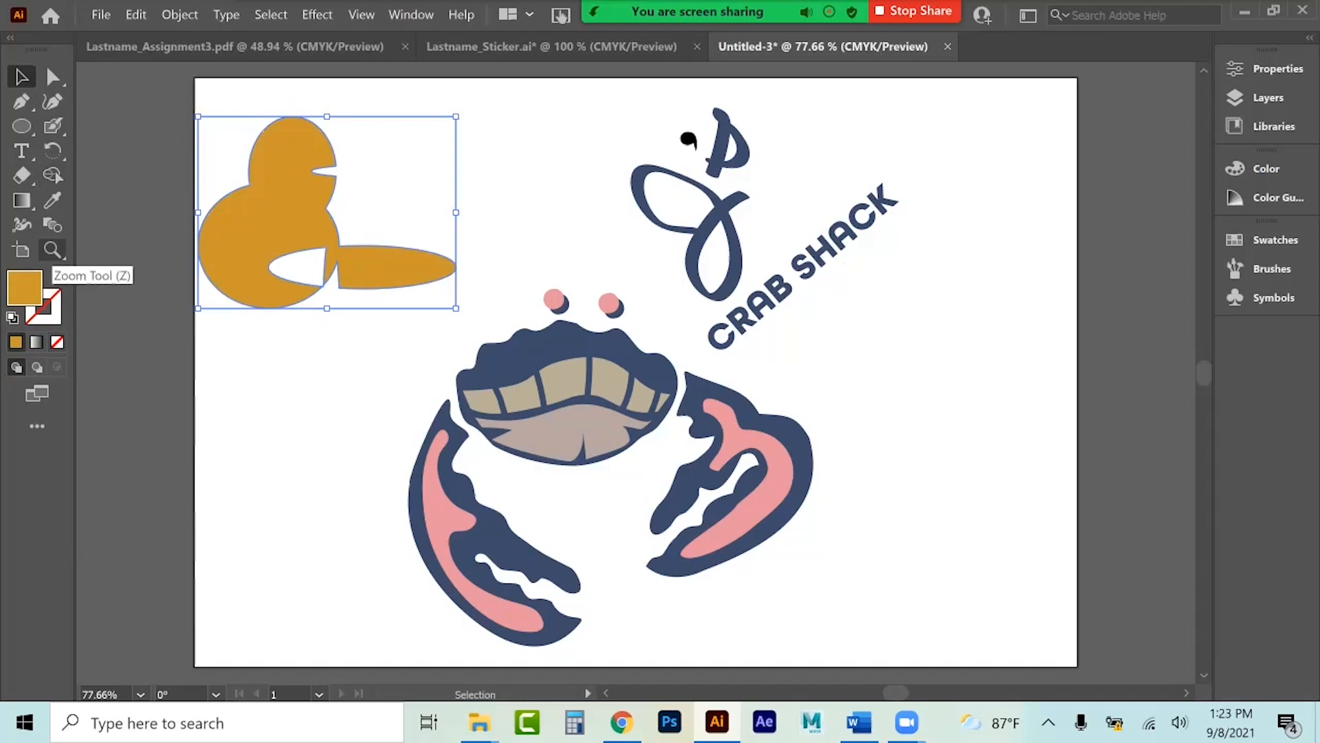
left_click(385, 189)
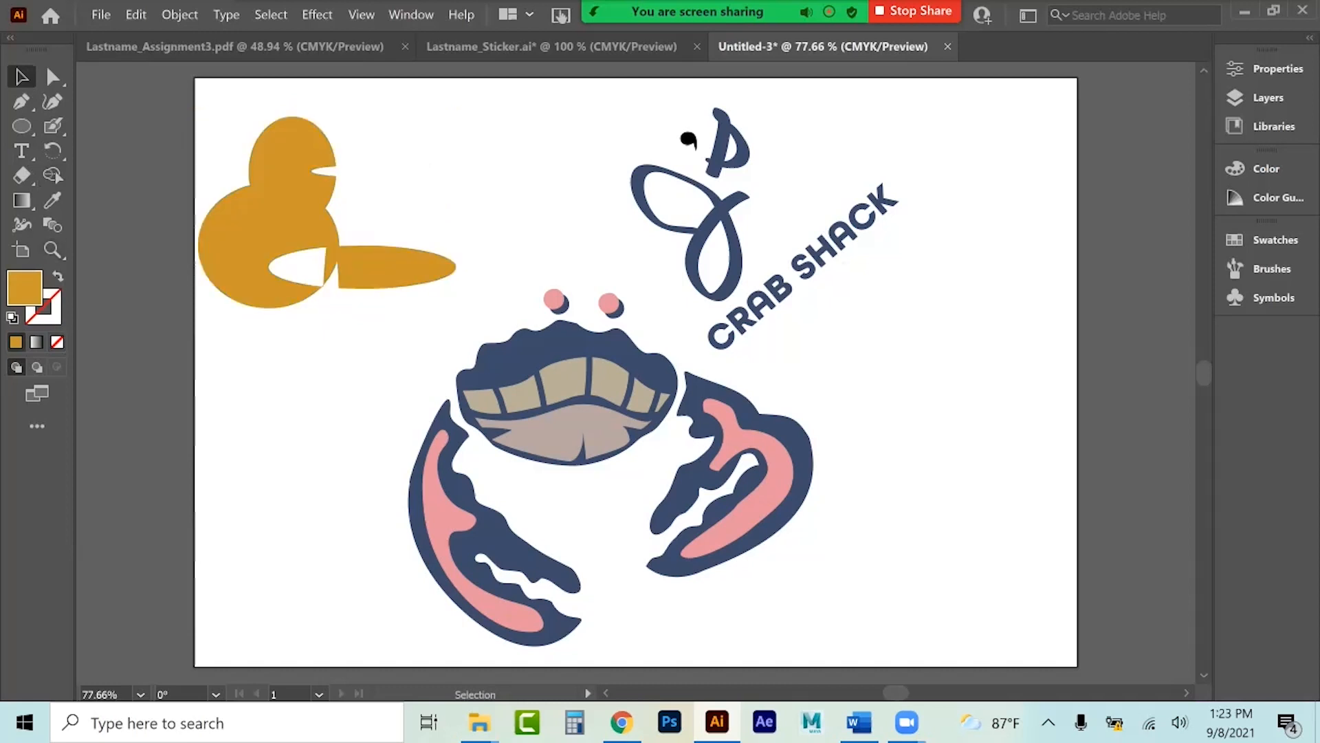